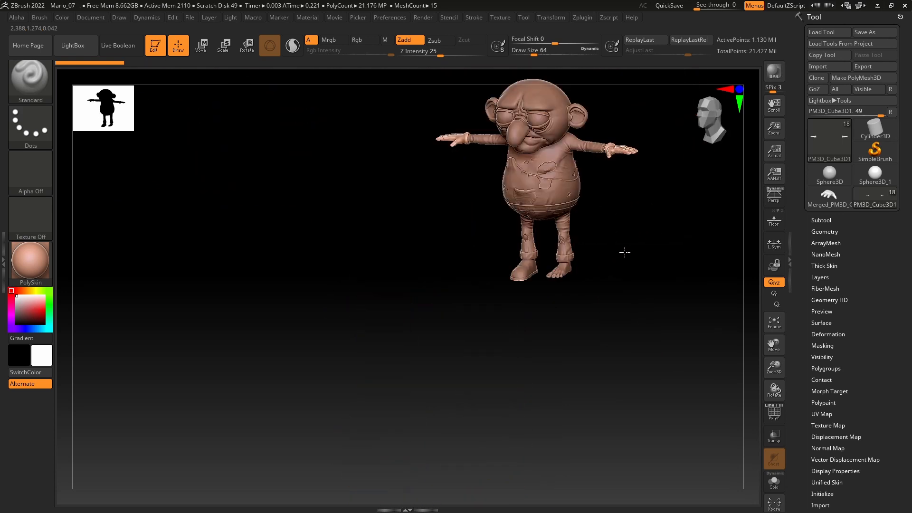
# Step: Examine the character's torso, hands, trouser legs and bare foot, selecting the bare foot subtool
pyautogui.click(773, 325)
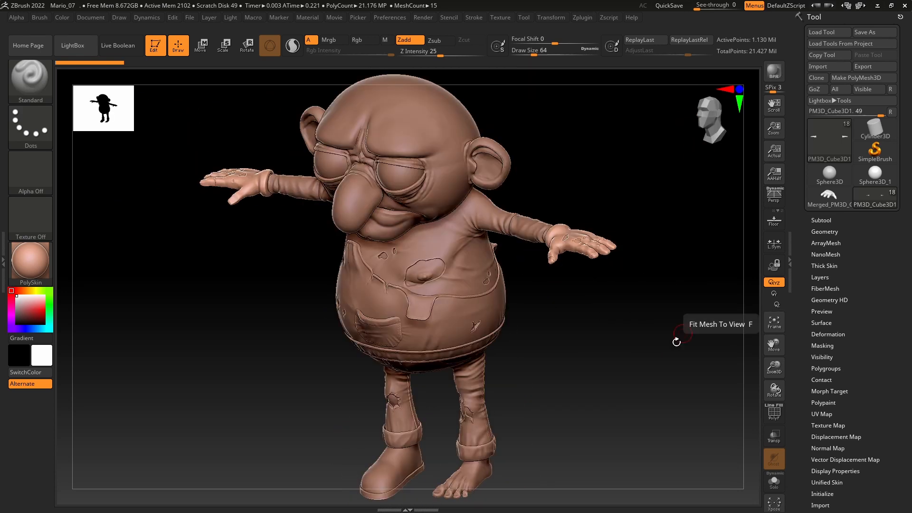
pyautogui.moveTo(613, 306); pyautogui.dragTo(623, 289)
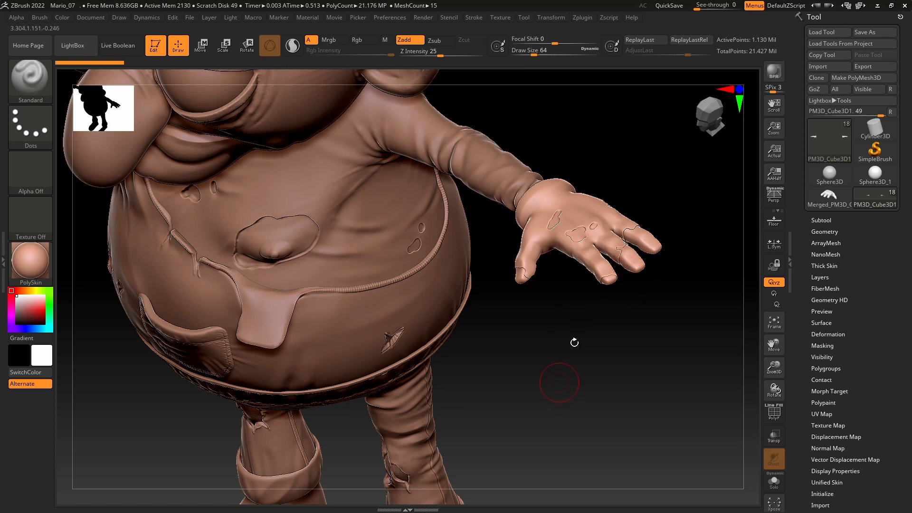
pyautogui.moveTo(574, 343); pyautogui.dragTo(598, 211)
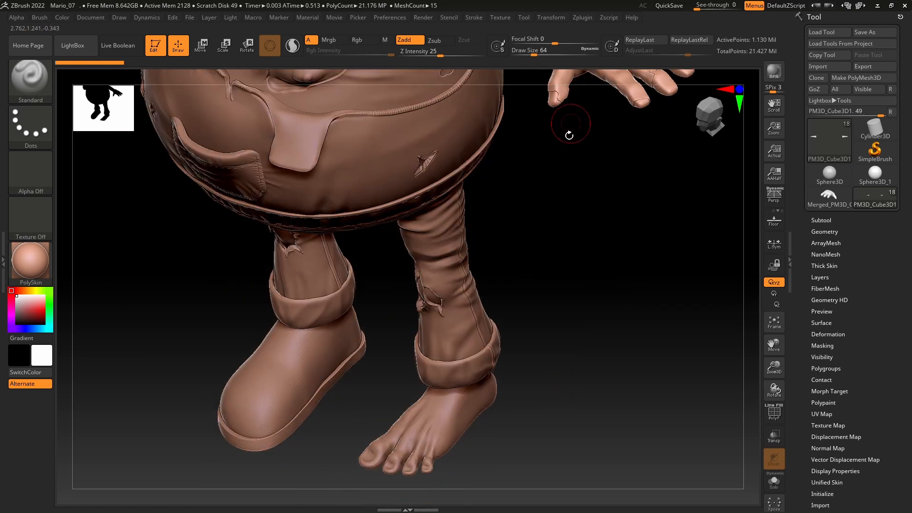
pyautogui.moveTo(569, 135); pyautogui.dragTo(597, 255)
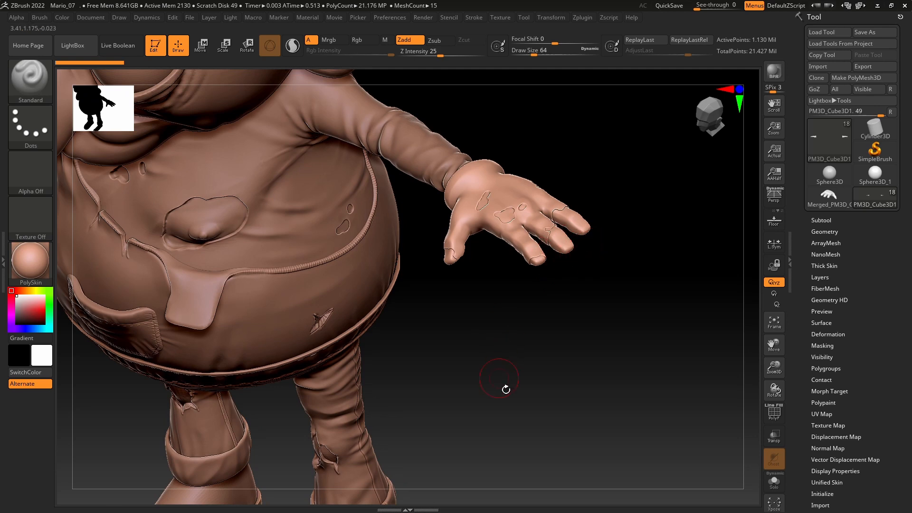
pyautogui.keyDown('alt'); pyautogui.moveTo(520, 326); pyautogui.dragTo(573, 97); pyautogui.keyUp('alt')
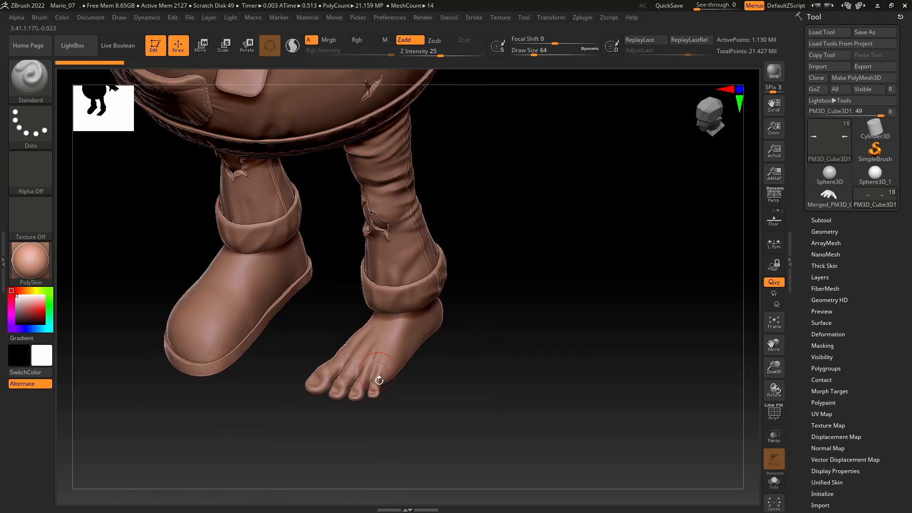
pyautogui.moveTo(433, 424); pyautogui.dragTo(381, 369)
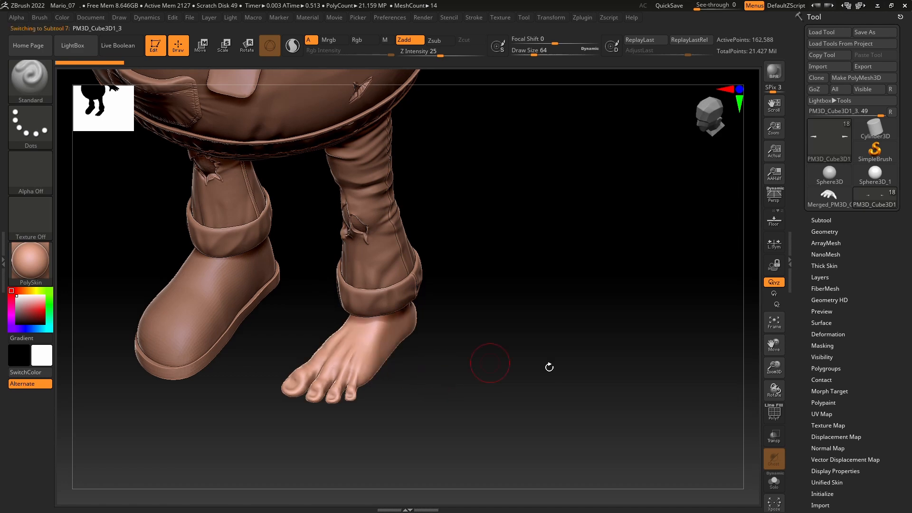
pyautogui.click(774, 321)
pyautogui.keyDown('alt'); pyautogui.moveTo(656, 452); pyautogui.dragTo(647, 355); pyautogui.keyUp('alt')
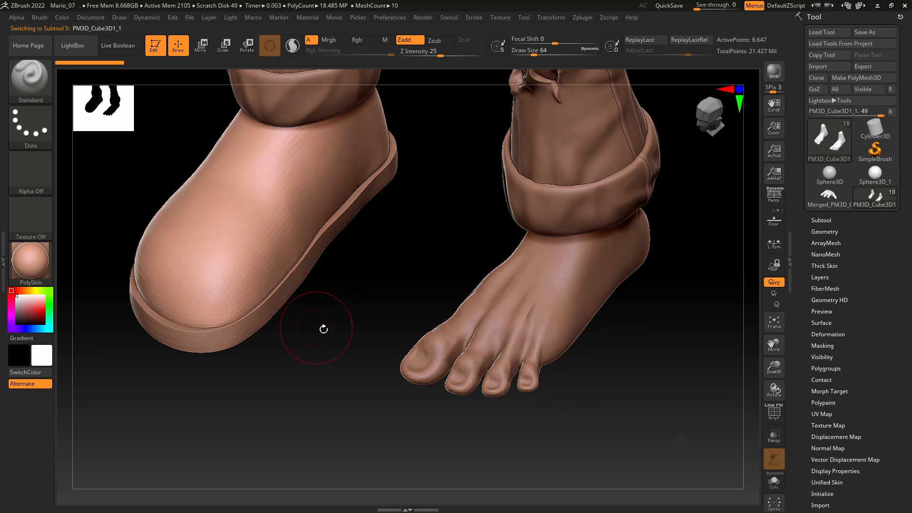
# Step: Examine the plain shoe and bare foot from the front and side, and return to the full character
pyautogui.moveTo(323, 328); pyautogui.dragTo(320, 301)
pyautogui.moveTo(319, 350)
pyautogui.mouseDown()
pyautogui.moveTo(389, 354)
pyautogui.moveTo(323, 349)
pyautogui.mouseUp()
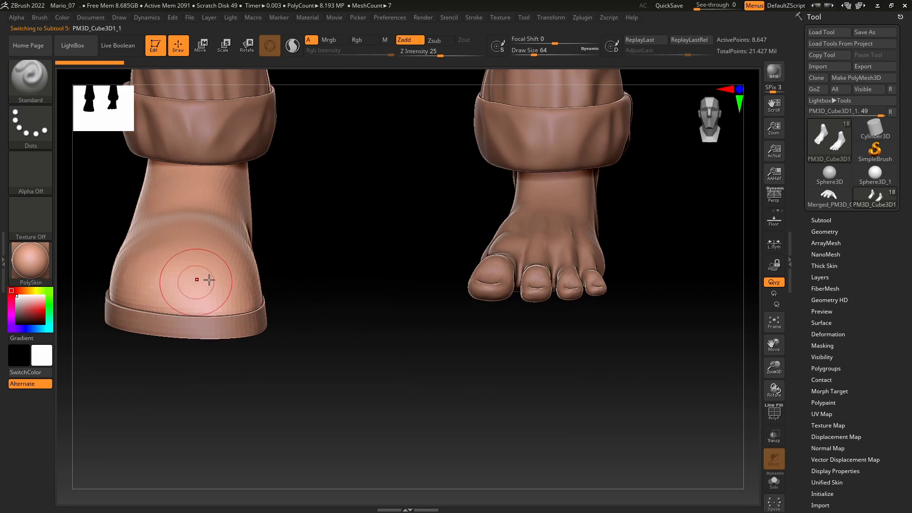
pyautogui.moveTo(271, 299); pyautogui.dragTo(241, 286)
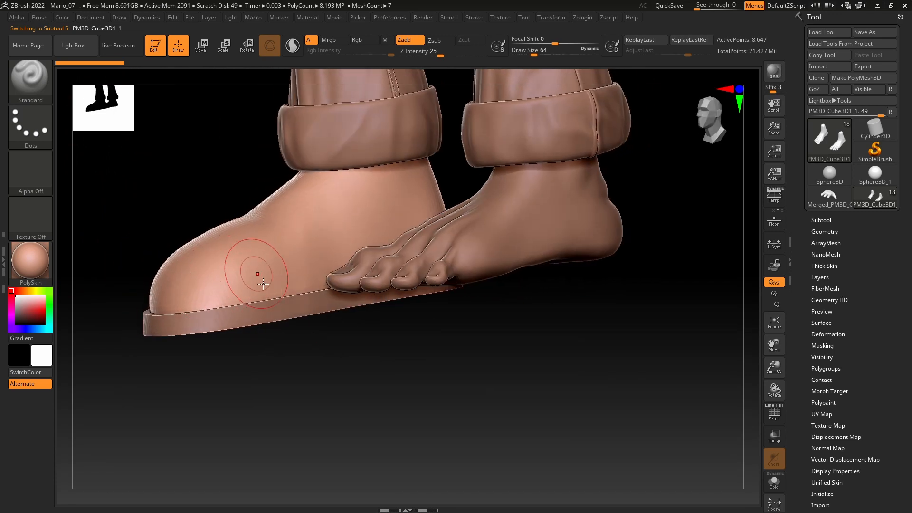
pyautogui.moveTo(318, 389)
pyautogui.mouseDown()
pyautogui.moveTo(332, 378)
pyautogui.moveTo(327, 387)
pyautogui.mouseUp()
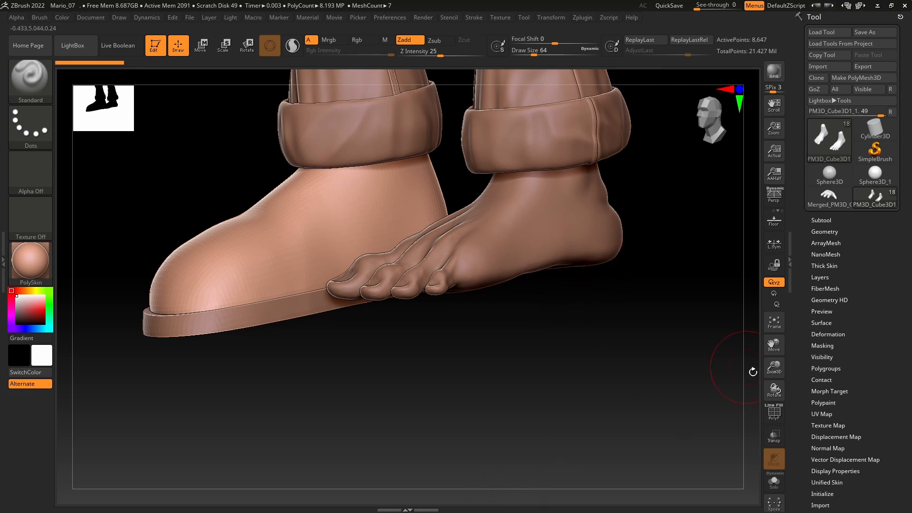
pyautogui.click(776, 328)
pyautogui.moveTo(551, 316); pyautogui.dragTo(564, 395)
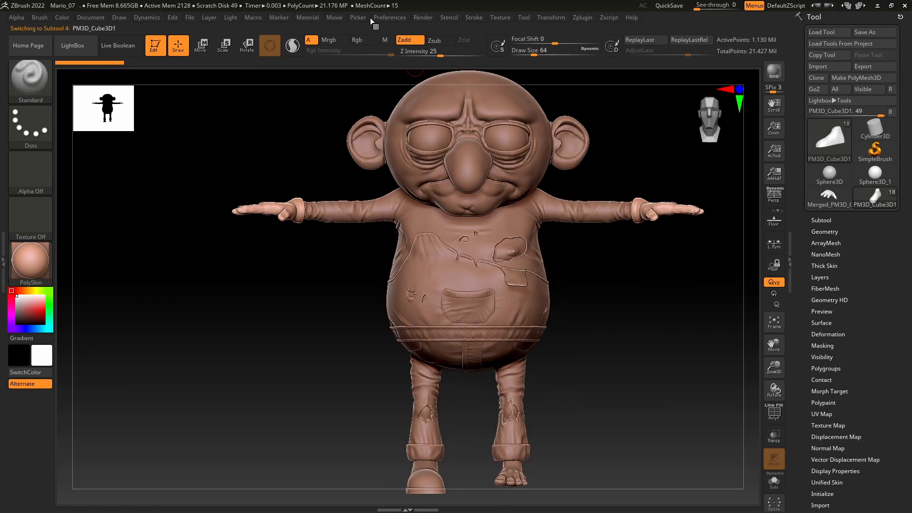
# Step: Show the shelf with DynaMesh, ZRemesher and brush shortcuts, and bring the character's hand up close
pyautogui.click(385, 19)
pyautogui.click(404, 53)
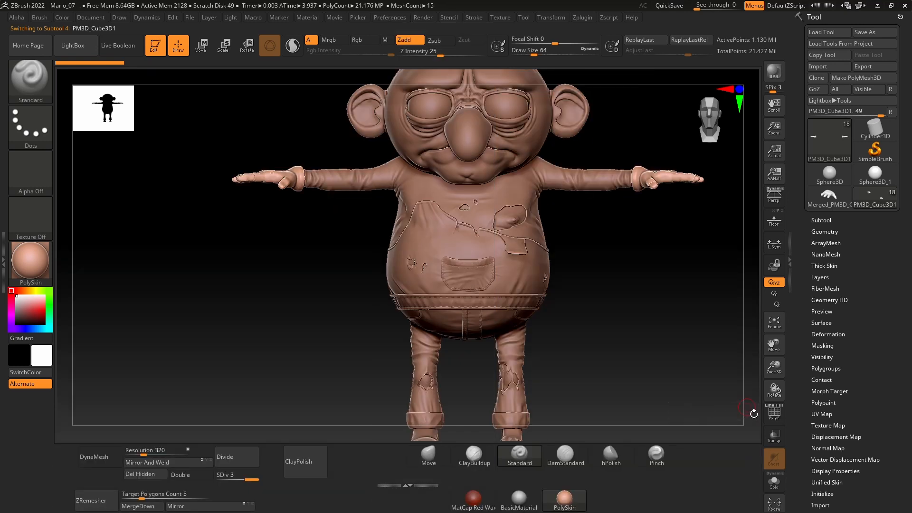
pyautogui.moveTo(627, 326); pyautogui.dragTo(258, 253)
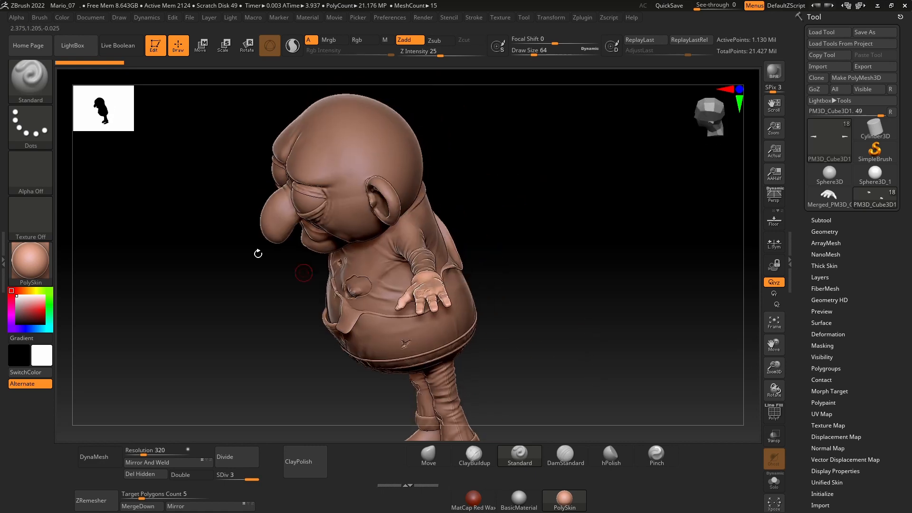
pyautogui.moveTo(510, 258); pyautogui.dragTo(555, 258)
pyautogui.moveTo(777, 375); pyautogui.dragTo(777, 363)
pyautogui.moveTo(653, 310); pyautogui.dragTo(460, 228)
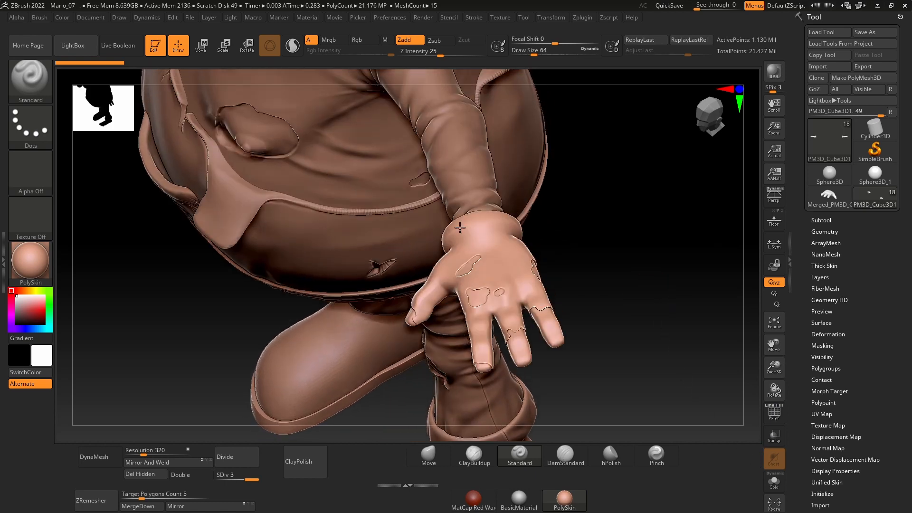
pyautogui.moveTo(614, 338); pyautogui.dragTo(604, 316)
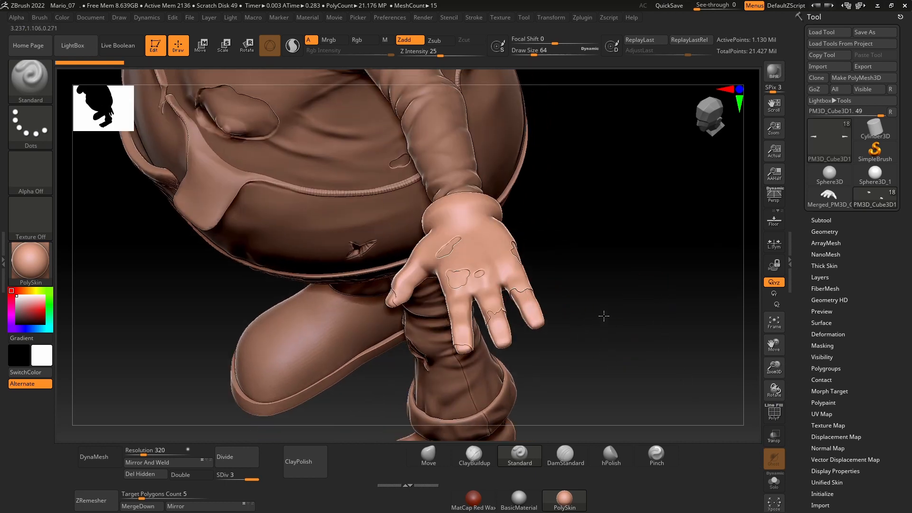
# Step: Expand the Subtool settings and isolate the hands subtool in Solo mode
pyautogui.click(836, 224)
pyautogui.press('f')
pyautogui.keyDown('alt'); pyautogui.moveTo(550, 295); pyautogui.dragTo(783, 446); pyautogui.keyUp('alt')
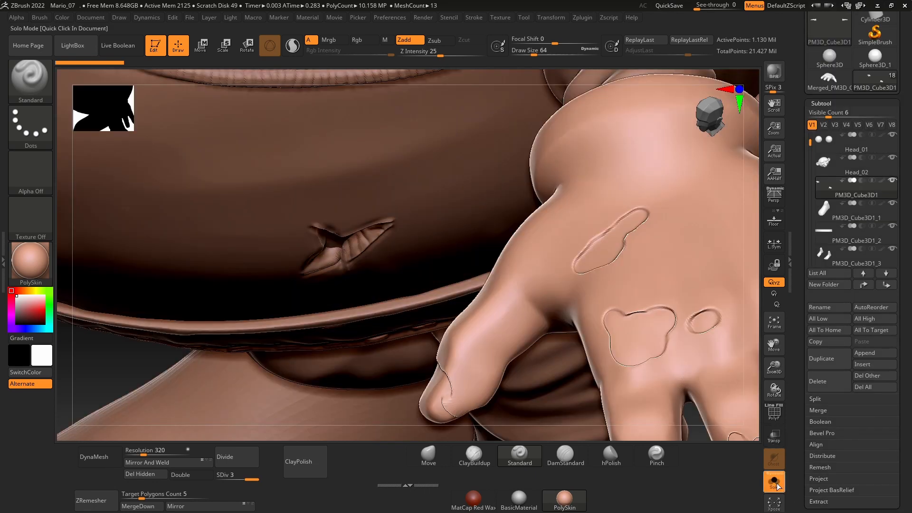
pyautogui.click(774, 327)
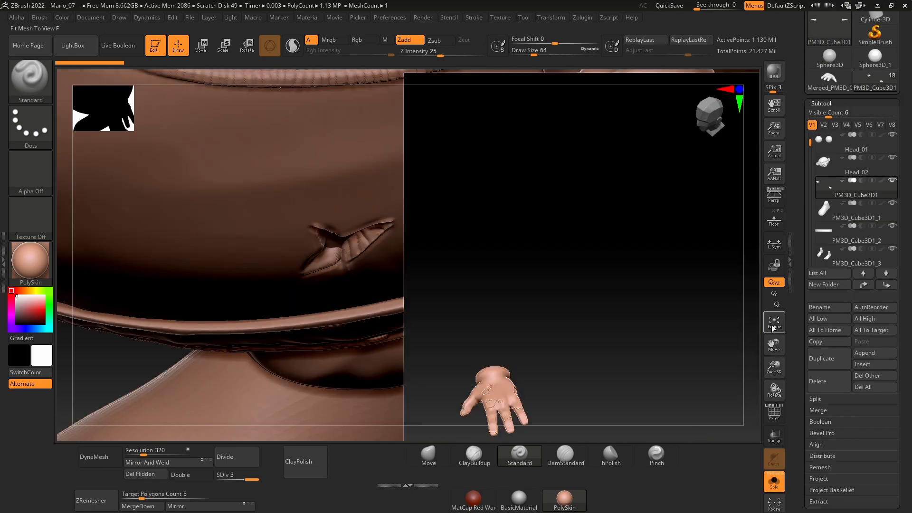
pyautogui.press('ctrl')
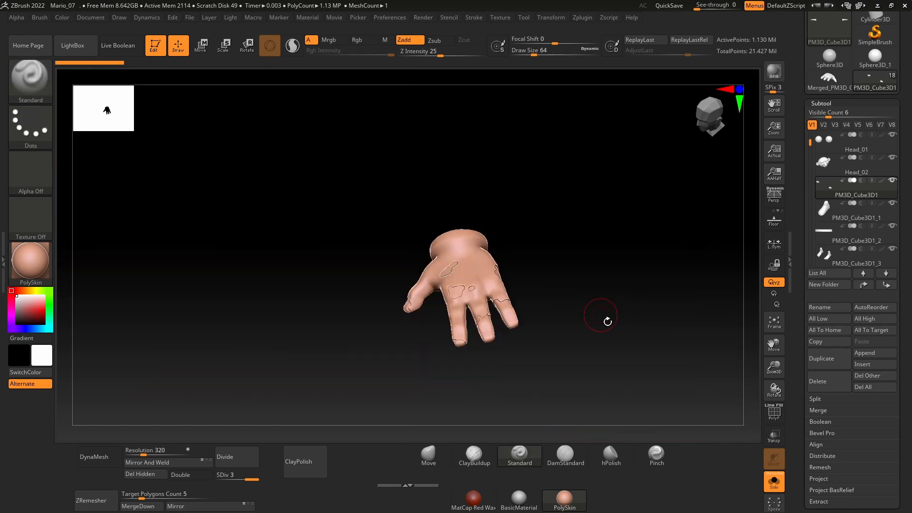
pyautogui.moveTo(603, 320)
pyautogui.mouseDown()
pyautogui.moveTo(574, 326)
pyautogui.moveTo(641, 288)
pyautogui.moveTo(535, 203)
pyautogui.moveTo(564, 357)
pyautogui.moveTo(729, 297)
pyautogui.mouseUp()
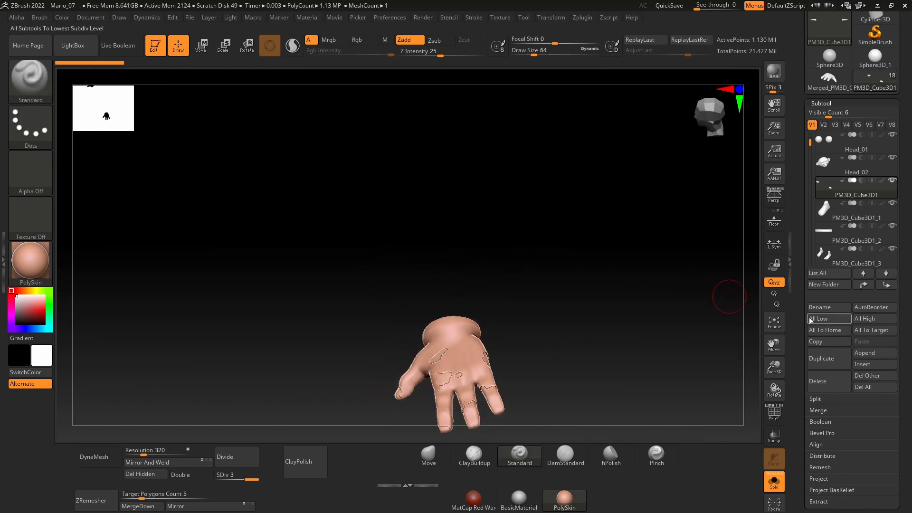
pyautogui.click(769, 322)
# Step: Try to carve a fingernail outline on the index fingertip with the DamStandard brush at draw size 15.55
pyautogui.moveTo(646, 290); pyautogui.dragTo(648, 321)
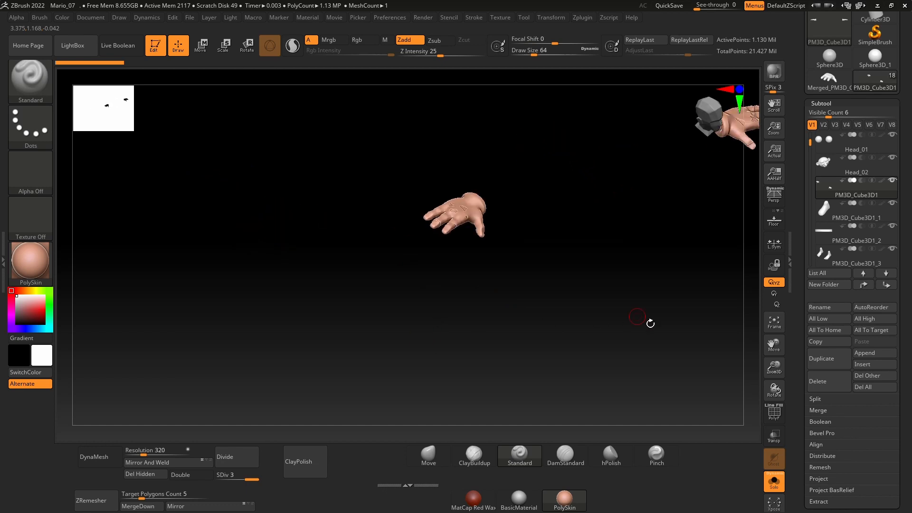
pyautogui.moveTo(774, 367); pyautogui.dragTo(784, 451)
pyautogui.keyDown('alt'); pyautogui.moveTo(389, 332); pyautogui.dragTo(679, 190); pyautogui.keyUp('alt')
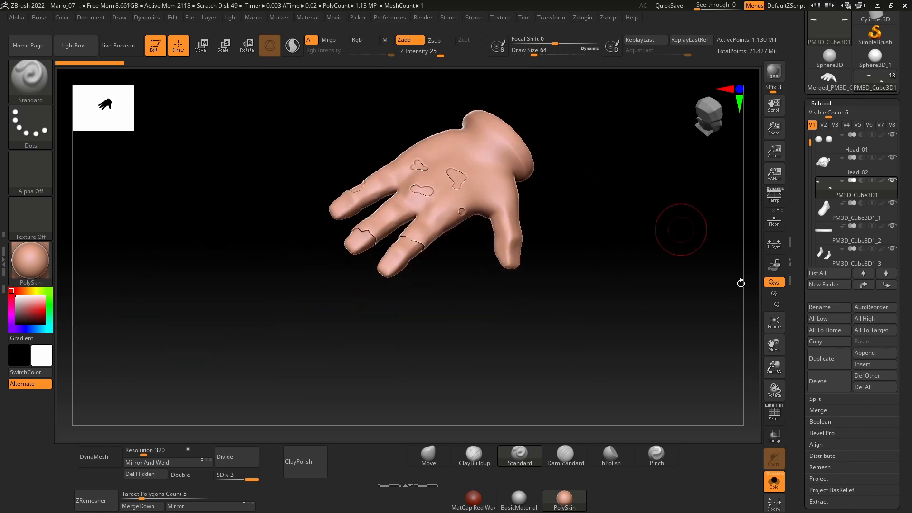
pyautogui.moveTo(774, 369); pyautogui.dragTo(777, 423)
pyautogui.keyDown('alt'); pyautogui.moveTo(441, 378); pyautogui.dragTo(617, 250); pyautogui.keyUp('alt')
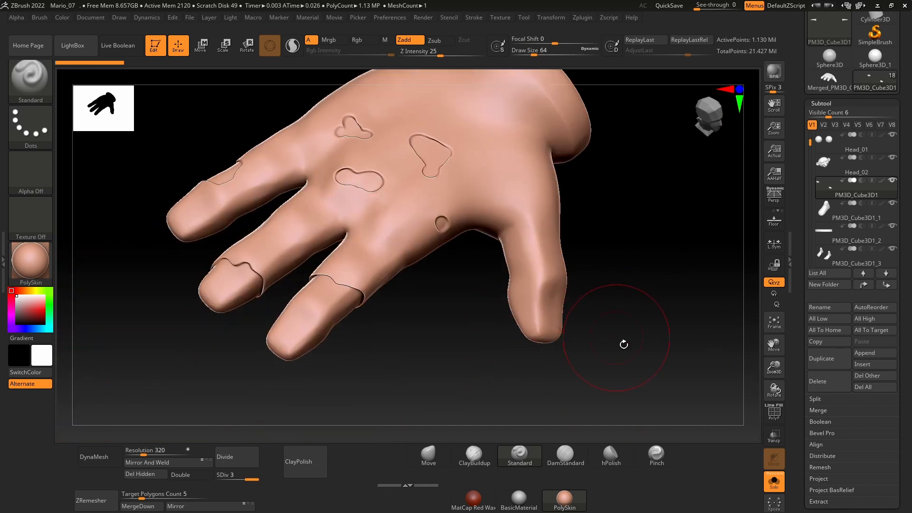
pyautogui.keyDown('alt'); pyautogui.moveTo(622, 343); pyautogui.dragTo(653, 312); pyautogui.keyUp('alt')
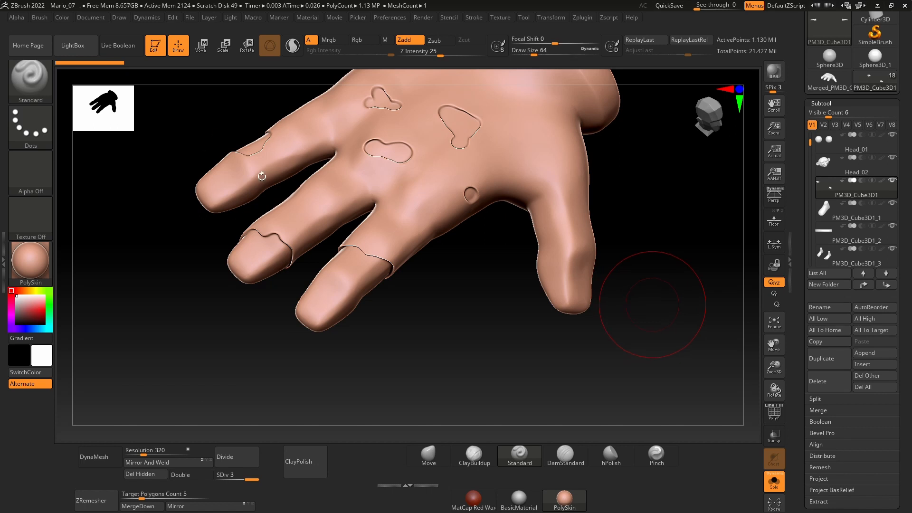
pyautogui.press('space')
pyautogui.moveTo(273, 262); pyautogui.dragTo(262, 262)
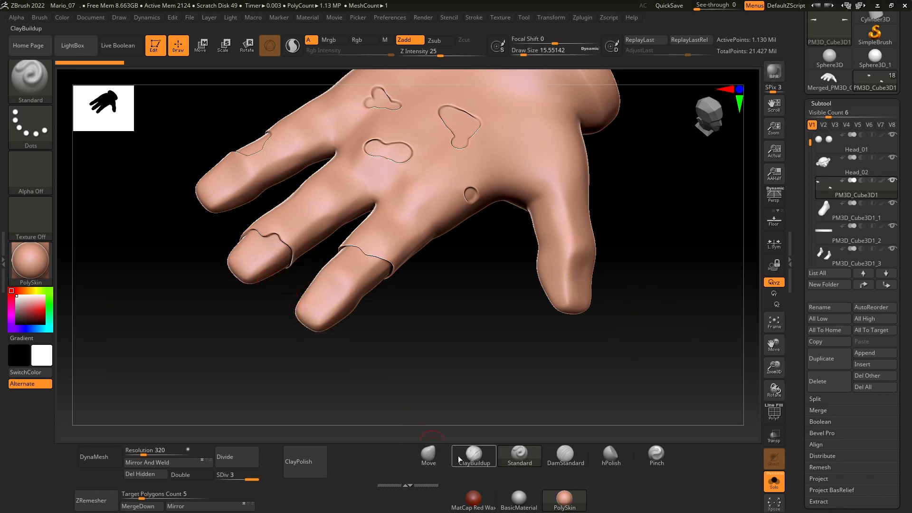
pyautogui.click(579, 460)
pyautogui.moveTo(425, 322)
pyautogui.keyDown('alt'); pyautogui.mouseDown()
pyautogui.moveTo(427, 340)
pyautogui.moveTo(485, 335)
pyautogui.mouseUp(); pyautogui.keyUp('alt')
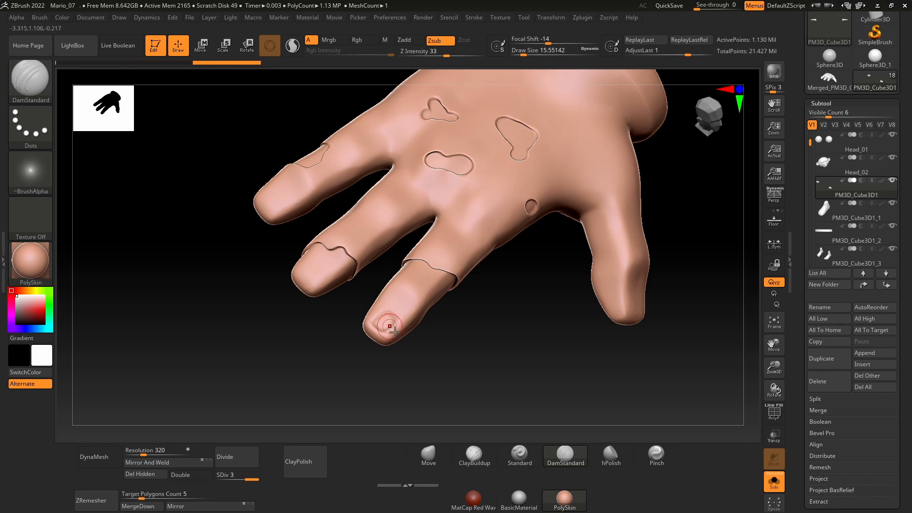
pyautogui.hotkey('ctrl', 'z')
pyautogui.keyDown('ctrl'); pyautogui.moveTo(414, 324); pyautogui.dragTo(436, 380, button='right'); pyautogui.keyUp('ctrl')
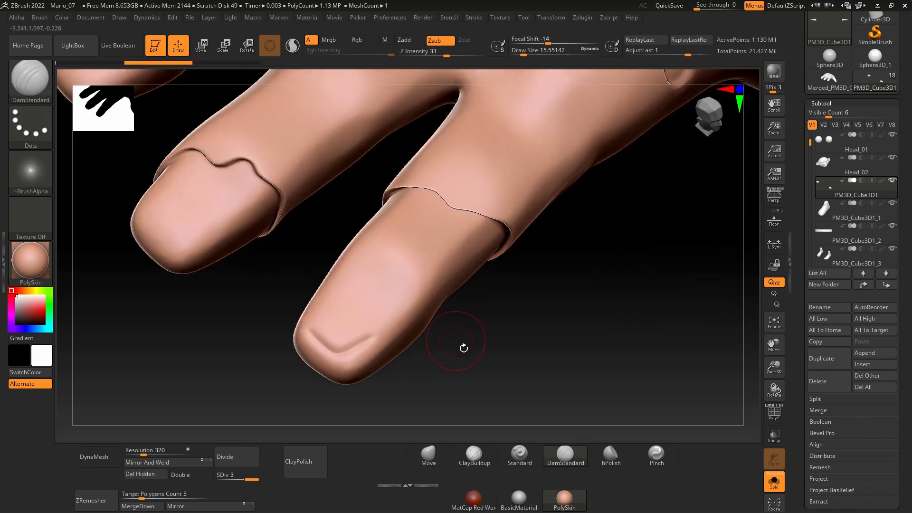
pyautogui.moveTo(456, 341); pyautogui.dragTo(444, 334)
pyautogui.hotkey('ctrl', 'z')
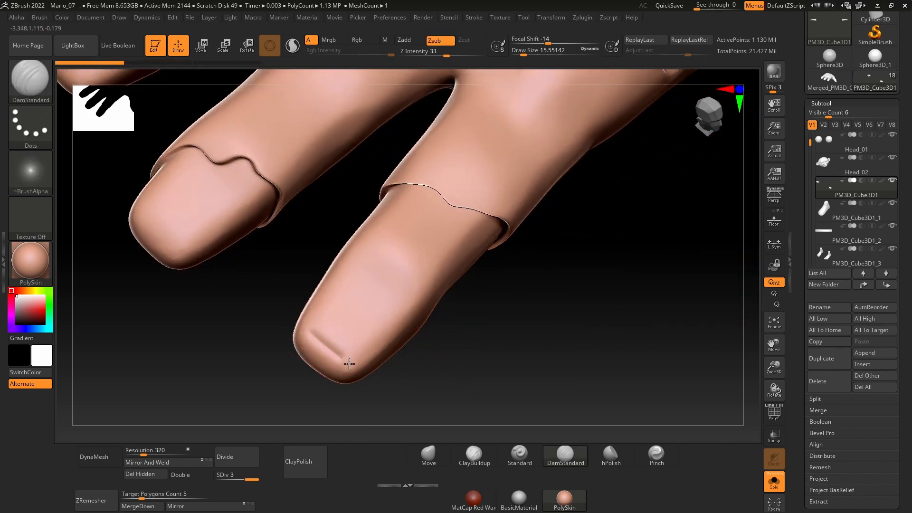
# Step: Mask everything except the carved index fingernail and try to shape the nail with the Move brush
pyautogui.moveTo(333, 312)
pyautogui.keyDown('ctrl'); pyautogui.mouseDown()
pyautogui.moveTo(328, 327)
pyautogui.moveTo(361, 332)
pyautogui.mouseUp(); pyautogui.keyUp('ctrl')
pyautogui.keyDown('ctrl'); pyautogui.click(424, 364); pyautogui.keyUp('ctrl')
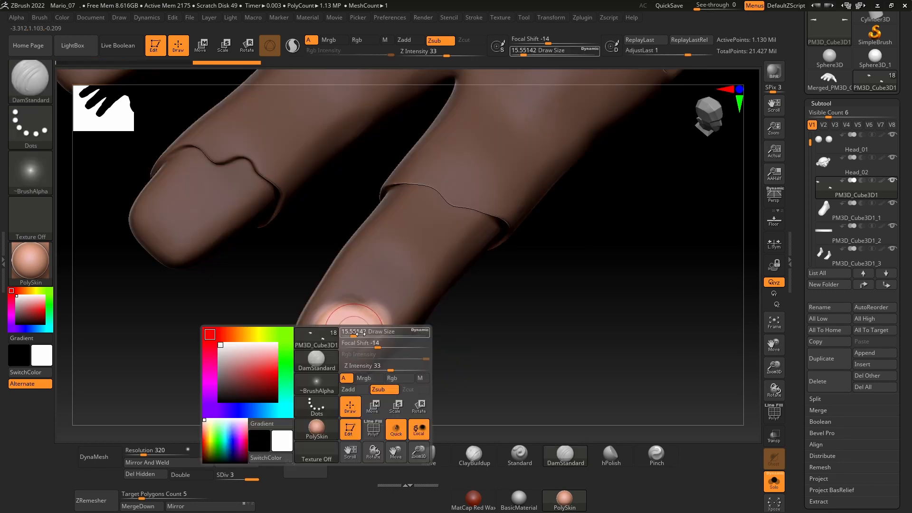
pyautogui.press('b')
pyautogui.press('m')
pyautogui.press('v')
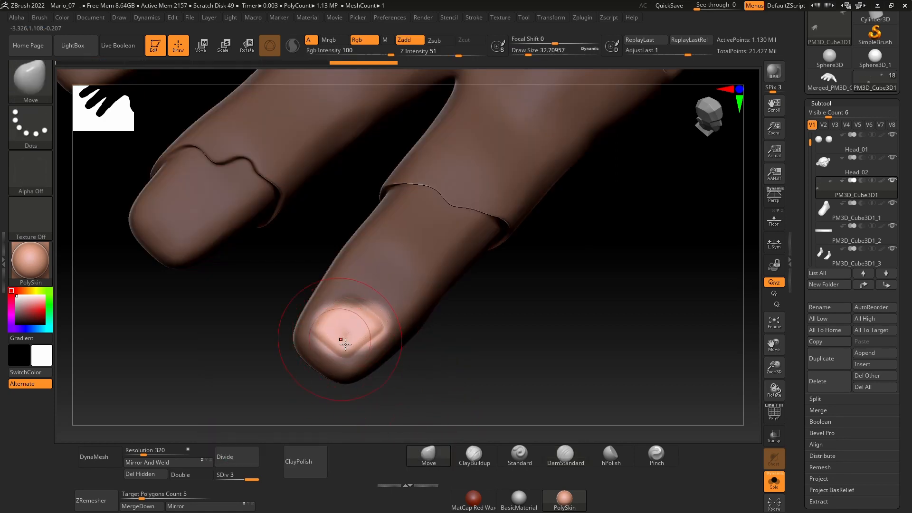
pyautogui.keyDown('ctrl'); pyautogui.moveTo(501, 350); pyautogui.dragTo(498, 344); pyautogui.keyUp('ctrl')
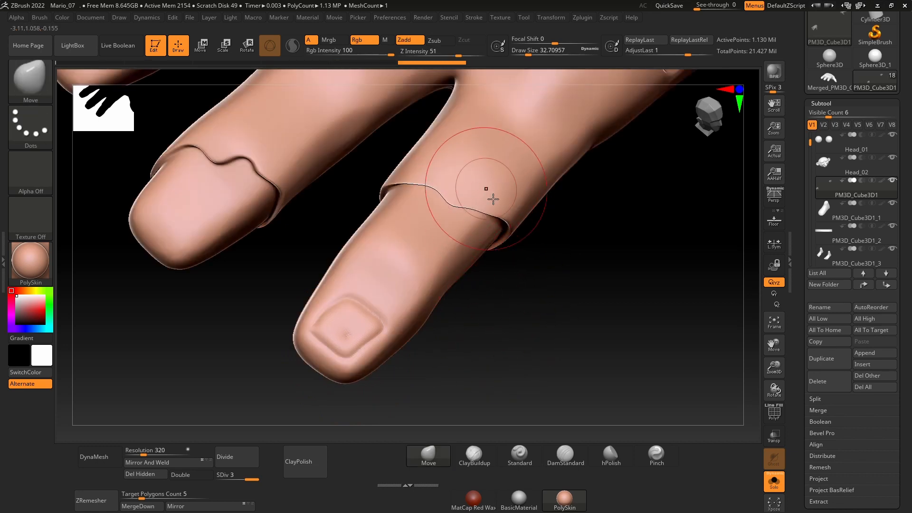
# Step: Undo the masking and the fingernail carving on the index fingertip
pyautogui.keyDown('ctrl'); pyautogui.click(515, 392); pyautogui.keyUp('ctrl')
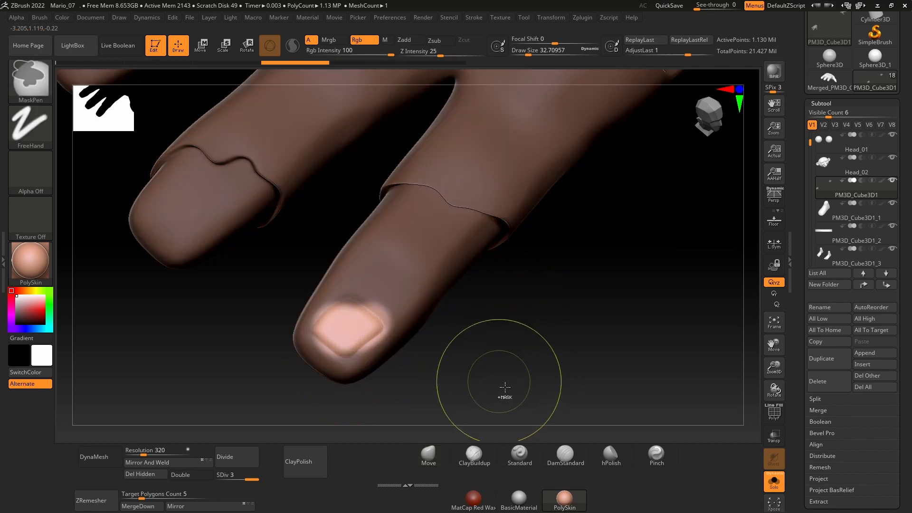
pyautogui.keyDown('ctrl'); pyautogui.click(503, 384); pyautogui.keyUp('ctrl')
pyautogui.hotkey('ctrl', 'z')
pyautogui.hotkey('ctrl', 'z')
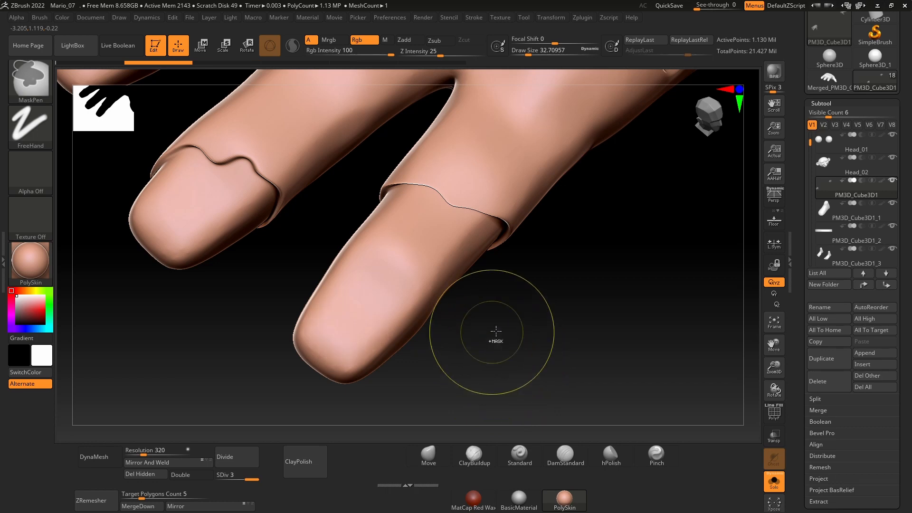
# Step: Insert a cube as a new subtool directly after the hands and frame it in the view
pyautogui.keyDown('ctrl'); pyautogui.moveTo(491, 281); pyautogui.dragTo(391, 255, button='right'); pyautogui.keyUp('ctrl')
pyautogui.moveTo(458, 366)
pyautogui.mouseDown(button='right')
pyautogui.moveTo(444, 314)
pyautogui.moveTo(464, 361)
pyautogui.moveTo(555, 310)
pyautogui.mouseUp(button='right')
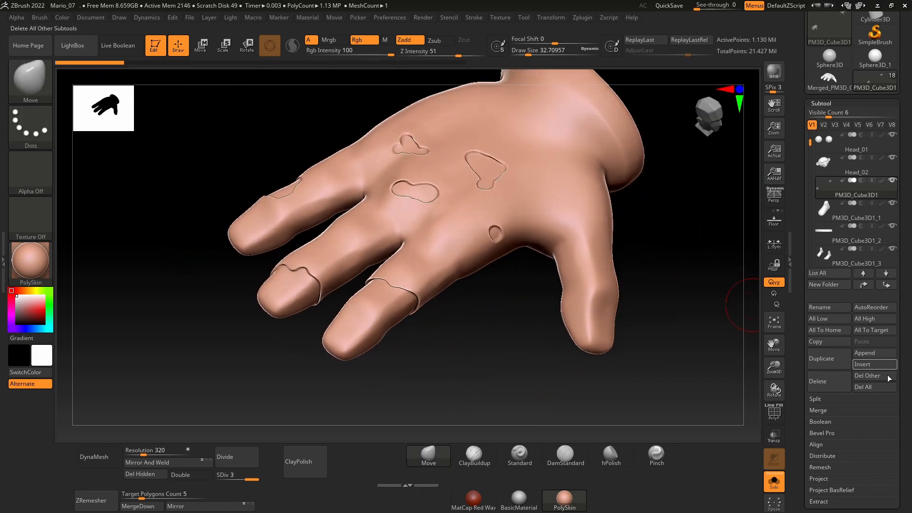
pyautogui.click(874, 365)
pyautogui.click(588, 321)
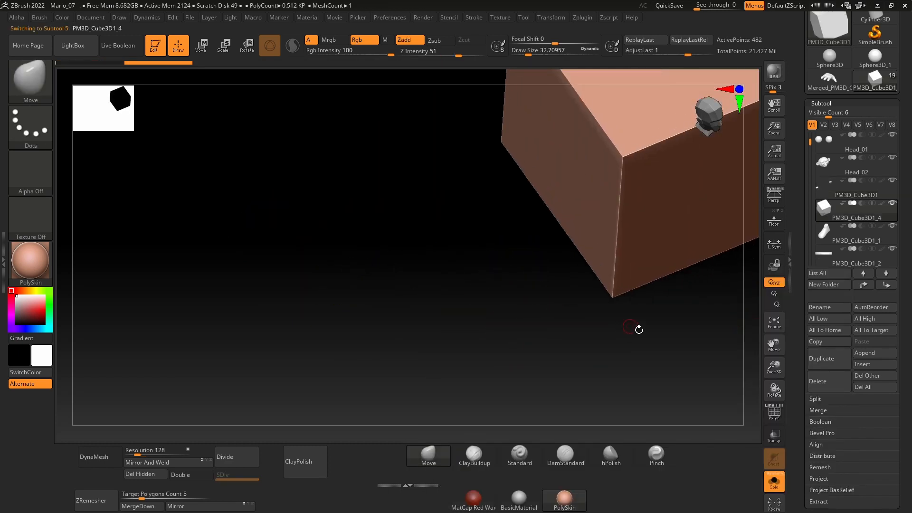
pyautogui.press('f')
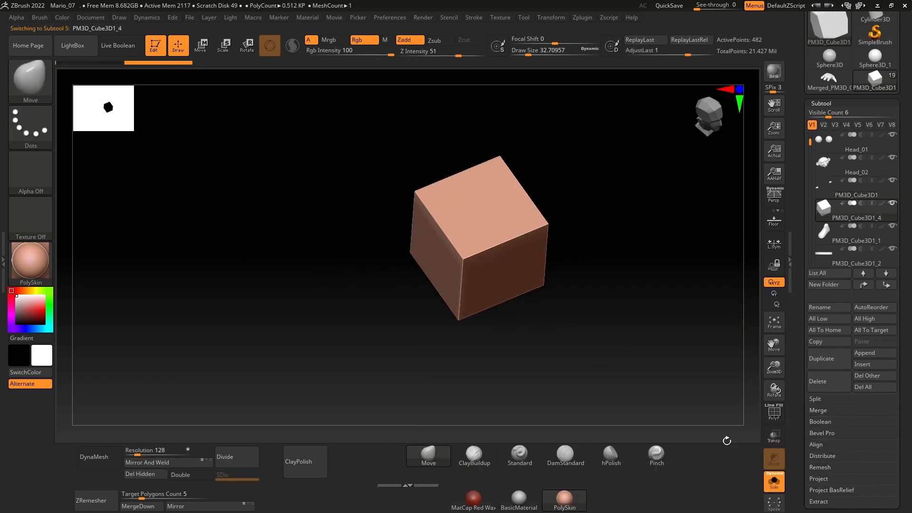
# Step: Bring the whole character back into view and flatten the cube vertically into a thin slab
pyautogui.click(773, 481)
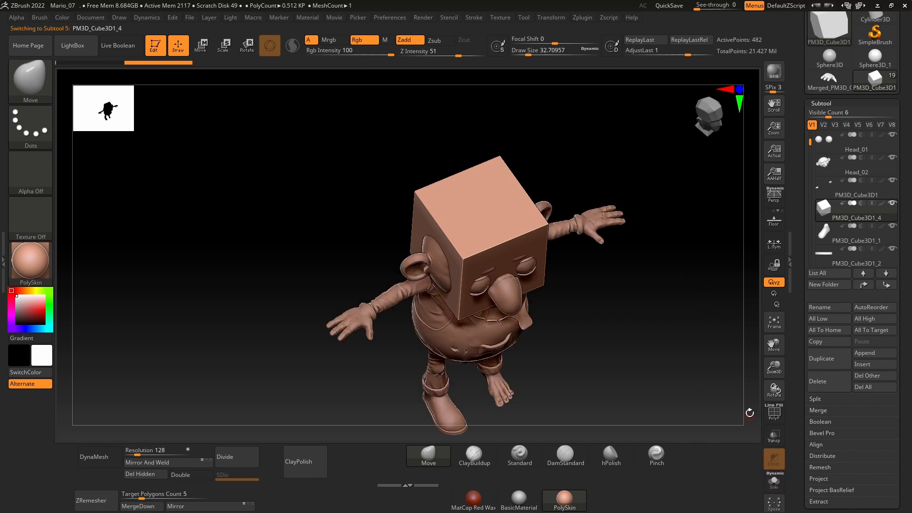
pyautogui.moveTo(687, 366); pyautogui.dragTo(683, 305)
pyautogui.moveTo(683, 400)
pyautogui.keyDown('alt'); pyautogui.mouseDown()
pyautogui.moveTo(681, 280)
pyautogui.moveTo(669, 325)
pyautogui.moveTo(584, 266)
pyautogui.mouseUp(); pyautogui.keyUp('alt')
pyautogui.press('w')
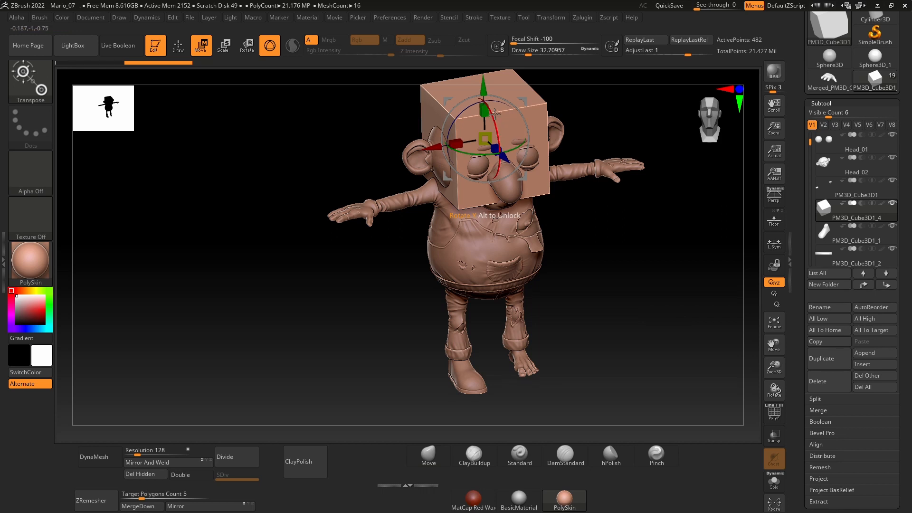
pyautogui.moveTo(484, 112); pyautogui.dragTo(485, 137)
# Step: Move the slab out in front of the character's face and scale it down uniformly
pyautogui.moveTo(616, 259)
pyautogui.mouseDown()
pyautogui.moveTo(620, 314)
pyautogui.moveTo(574, 245)
pyautogui.mouseUp()
pyautogui.moveTo(495, 203); pyautogui.dragTo(495, 332)
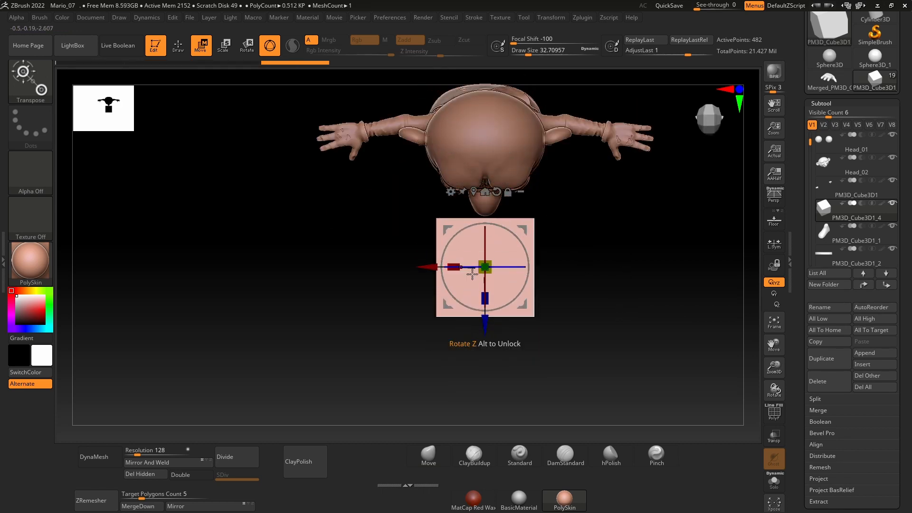
pyautogui.moveTo(498, 278); pyautogui.dragTo(480, 281)
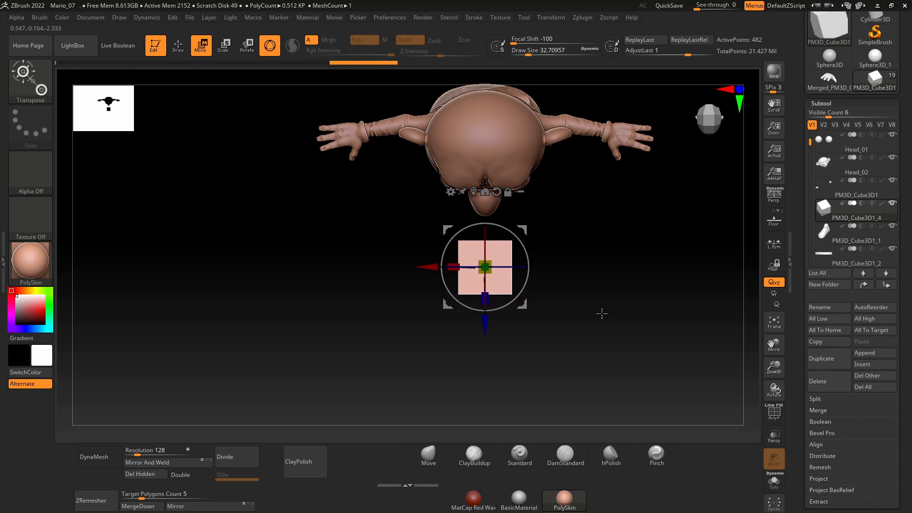
pyautogui.moveTo(601, 311)
pyautogui.mouseDown()
pyautogui.moveTo(615, 218)
pyautogui.moveTo(642, 368)
pyautogui.moveTo(637, 291)
pyautogui.mouseUp()
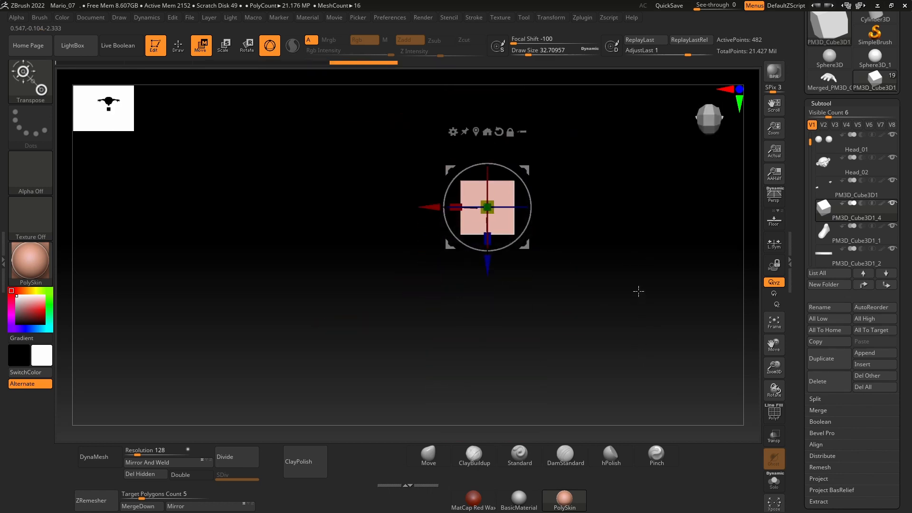
# Step: Return to sculpting mode and remesh the slab with DynaMesh at resolution 128
pyautogui.press('q')
pyautogui.moveTo(604, 244)
pyautogui.keyDown('alt'); pyautogui.mouseDown()
pyautogui.moveTo(588, 381)
pyautogui.moveTo(628, 253)
pyautogui.mouseUp(); pyautogui.keyUp('alt')
pyautogui.press('space')
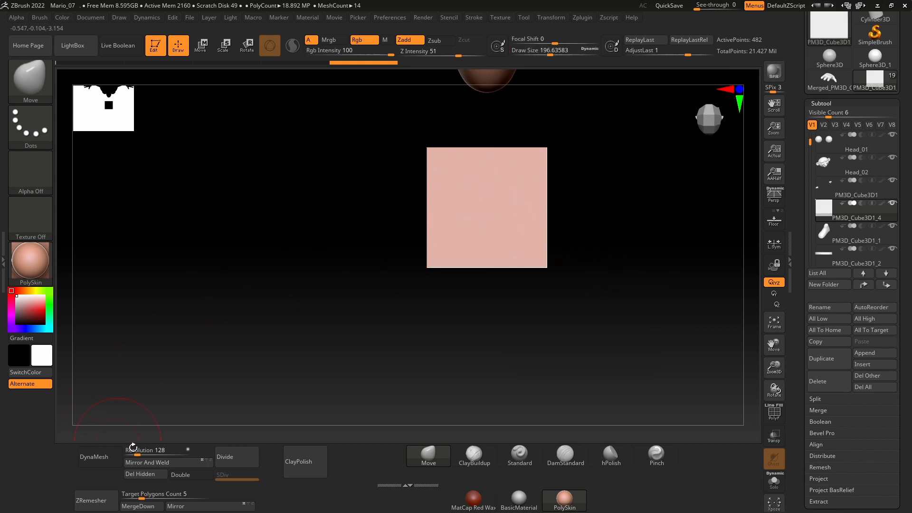
pyautogui.click(99, 457)
# Step: Soften the slab's edges and corners with the Smooth brush at a draw size of about 262
pyautogui.press('space')
pyautogui.moveTo(492, 197); pyautogui.dragTo(498, 197)
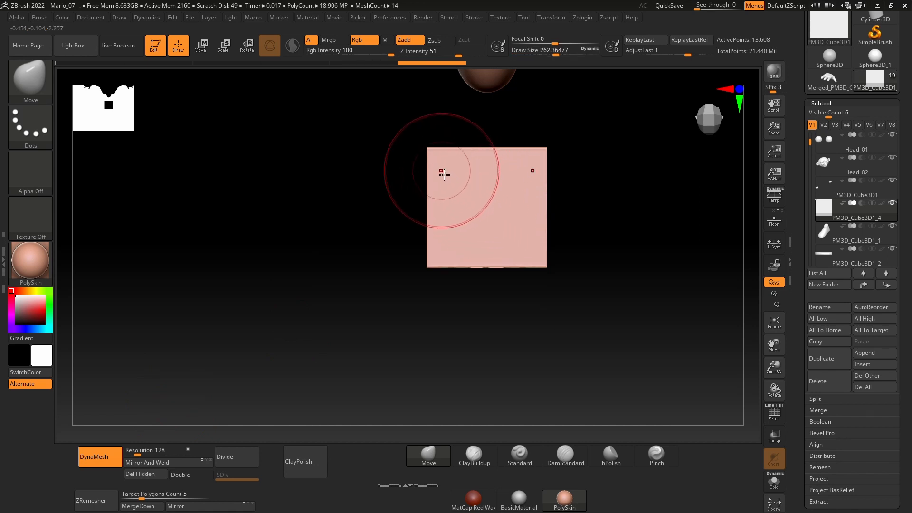
pyautogui.keyDown('shift'); pyautogui.moveTo(440, 171); pyautogui.dragTo(423, 236); pyautogui.keyUp('shift')
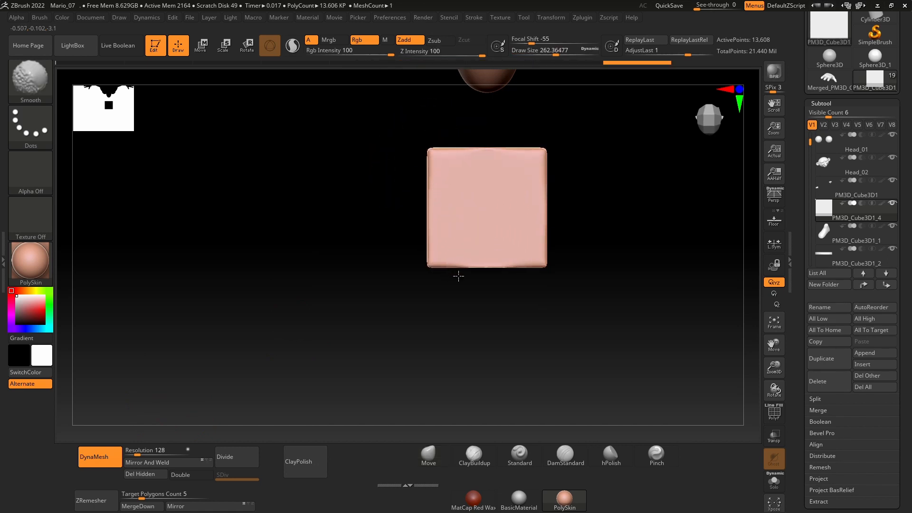
pyautogui.moveTo(529, 272)
pyautogui.mouseDown()
pyautogui.moveTo(574, 240)
pyautogui.moveTo(471, 150)
pyautogui.mouseUp()
pyautogui.moveTo(522, 245); pyautogui.dragTo(463, 238)
pyautogui.keyDown('shift'); pyautogui.moveTo(476, 273); pyautogui.dragTo(479, 299); pyautogui.keyUp('shift')
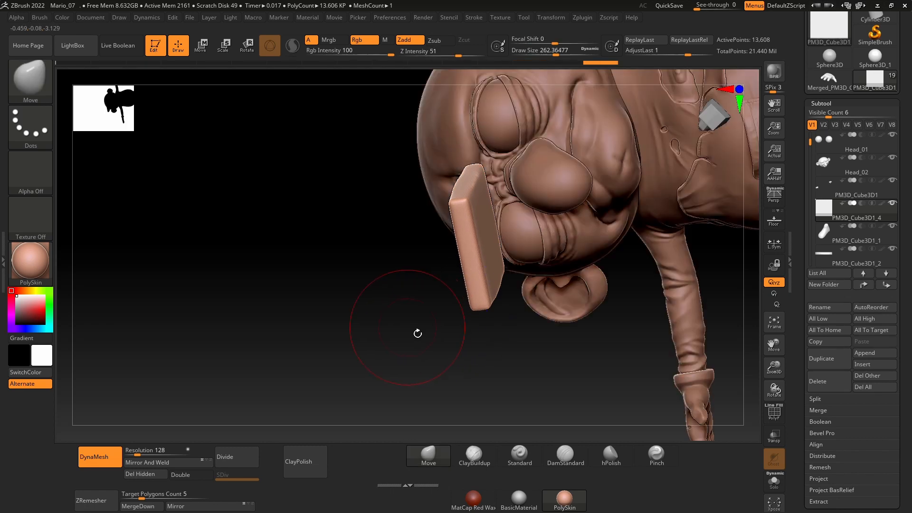
# Step: Pull the slab's face-side end out into a rounded fingernail arch with the Move brush at a draw size of about 365
pyautogui.moveTo(418, 334)
pyautogui.keyDown('shift'); pyautogui.mouseDown()
pyautogui.moveTo(530, 269)
pyautogui.moveTo(533, 249)
pyautogui.mouseUp(); pyautogui.keyUp('shift')
pyautogui.press('space')
pyautogui.press('space')
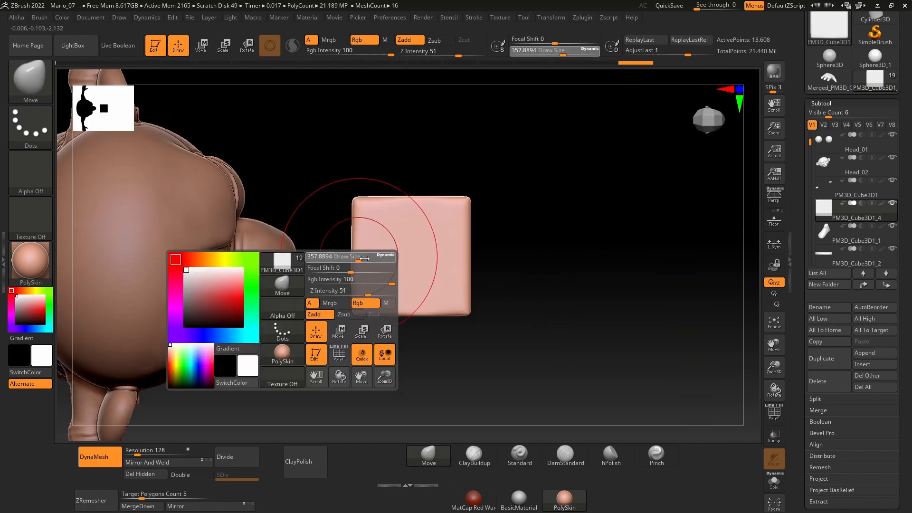
pyautogui.moveTo(364, 258); pyautogui.dragTo(365, 258)
pyautogui.moveTo(361, 257); pyautogui.dragTo(334, 257)
pyautogui.moveTo(343, 243); pyautogui.dragTo(335, 236)
pyautogui.moveTo(352, 323)
pyautogui.mouseDown()
pyautogui.moveTo(359, 276)
pyautogui.moveTo(347, 243)
pyautogui.moveTo(345, 257)
pyautogui.mouseUp()
pyautogui.moveTo(370, 210); pyautogui.dragTo(362, 173)
pyautogui.moveTo(355, 310); pyautogui.dragTo(372, 219)
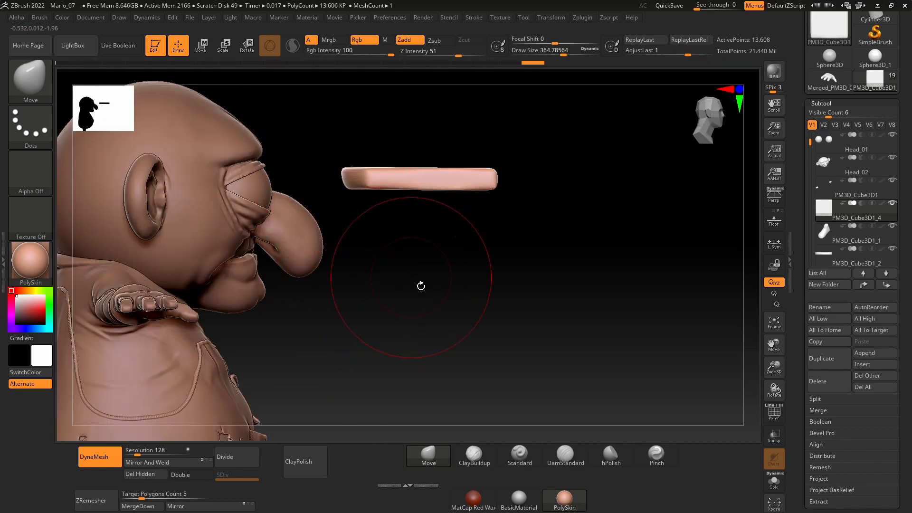
# Step: Examine the nail slab's arched outline and thickness from the side and from above
pyautogui.moveTo(463, 297); pyautogui.dragTo(371, 240)
pyautogui.moveTo(566, 178); pyautogui.dragTo(596, 233)
pyautogui.press('space')
pyautogui.click(501, 215)
pyautogui.moveTo(502, 216); pyautogui.dragTo(500, 215)
pyautogui.moveTo(504, 217)
pyautogui.mouseDown()
pyautogui.moveTo(535, 242)
pyautogui.moveTo(575, 229)
pyautogui.mouseUp()
pyautogui.moveTo(468, 239); pyautogui.dragTo(462, 231)
pyautogui.moveTo(518, 285); pyautogui.dragTo(525, 327)
pyautogui.keyDown('shift'); pyautogui.moveTo(536, 246); pyautogui.dragTo(511, 228); pyautogui.keyUp('shift')
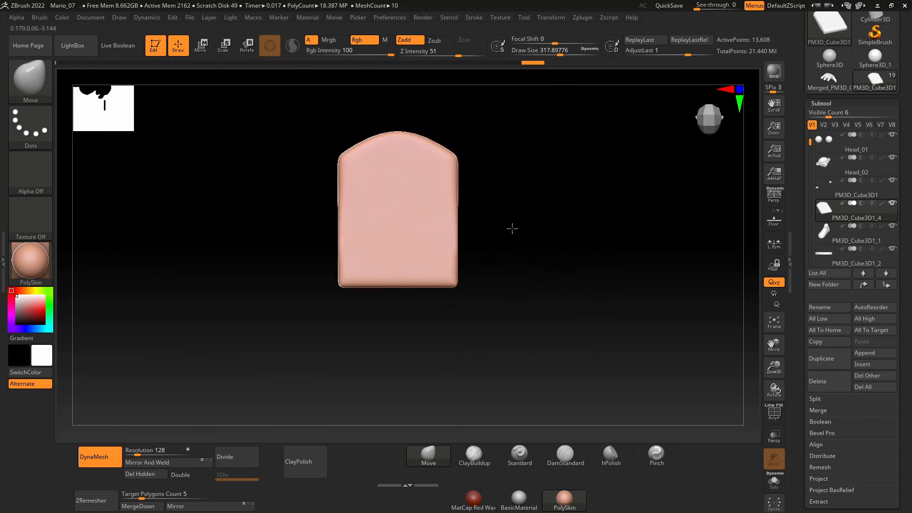
pyautogui.keyDown('alt'); pyautogui.moveTo(533, 292); pyautogui.dragTo(577, 308); pyautogui.keyUp('alt')
pyautogui.press('space')
pyautogui.moveTo(512, 239); pyautogui.dragTo(499, 240)
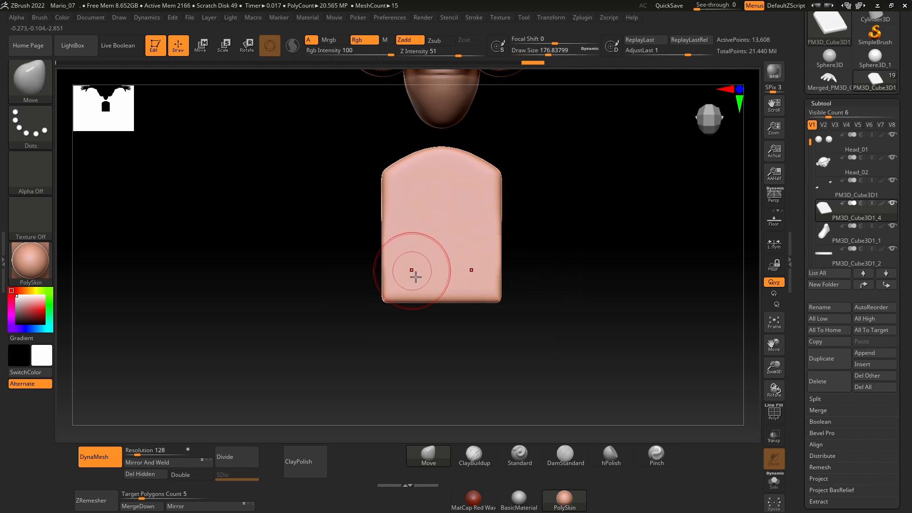
# Step: Try to cut a narrow pointed notch into the nail's straight edge with the TrimCurve brush
pyautogui.click(29, 71)
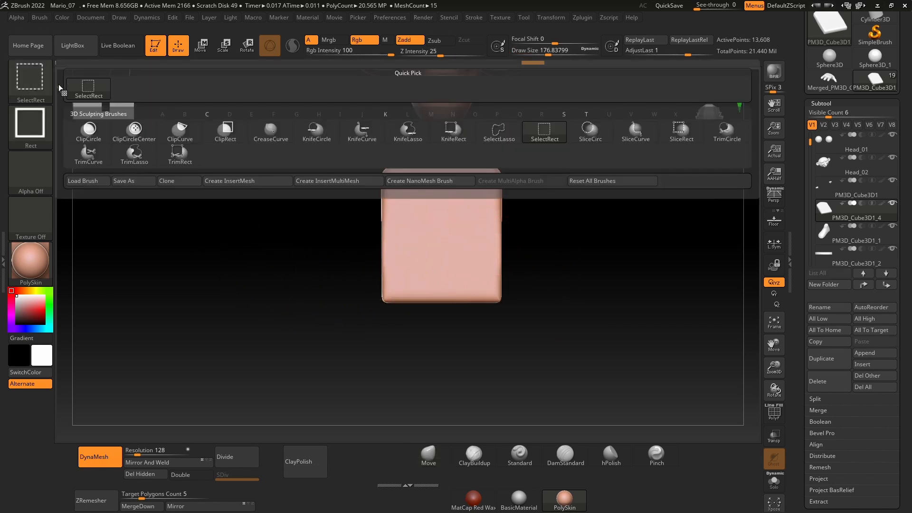
pyautogui.click(89, 152)
pyautogui.keyDown('ctrl'); pyautogui.keyDown('shift'); pyautogui.moveTo(449, 345); pyautogui.dragTo(445, 284); pyautogui.keyUp('shift'); pyautogui.keyUp('ctrl')
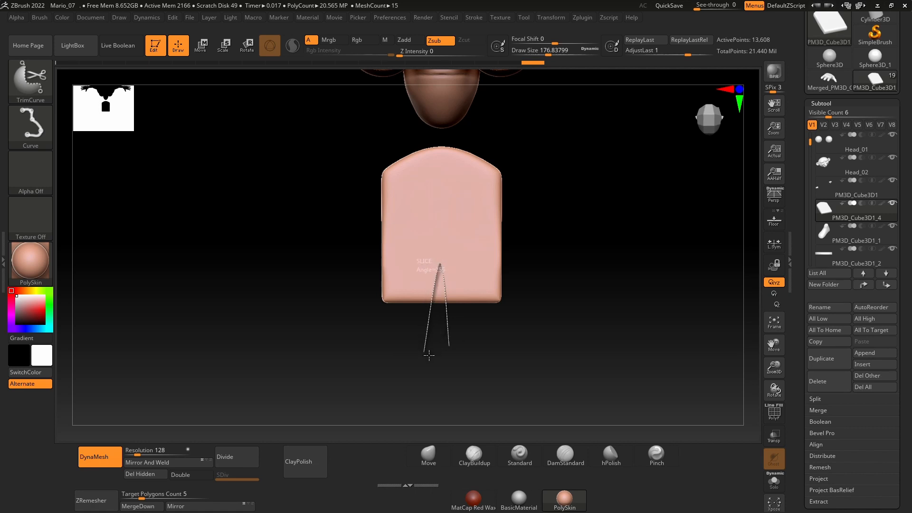
pyautogui.keyDown('ctrl'); pyautogui.keyDown('shift'); pyautogui.moveTo(429, 355); pyautogui.dragTo(430, 356); pyautogui.keyUp('shift'); pyautogui.keyUp('ctrl')
pyautogui.moveTo(537, 340); pyautogui.dragTo(561, 305)
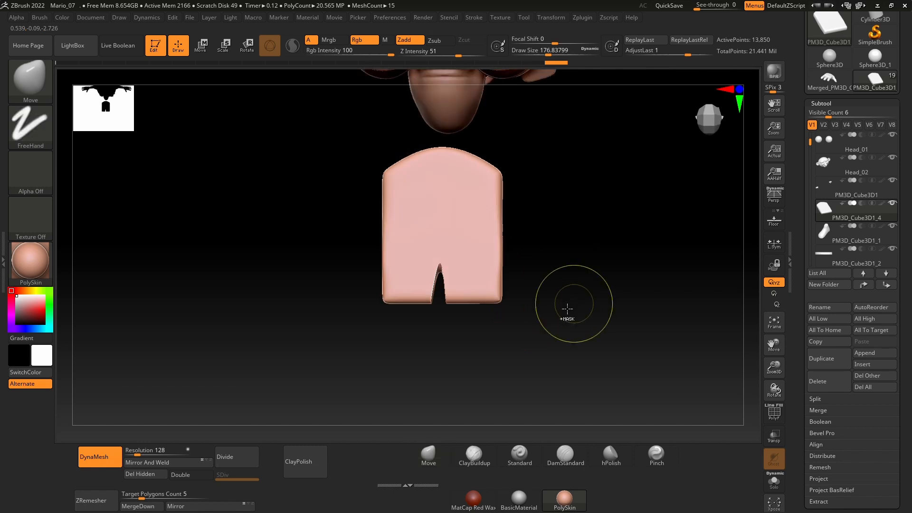
pyautogui.hotkey('ctrl', 'z')
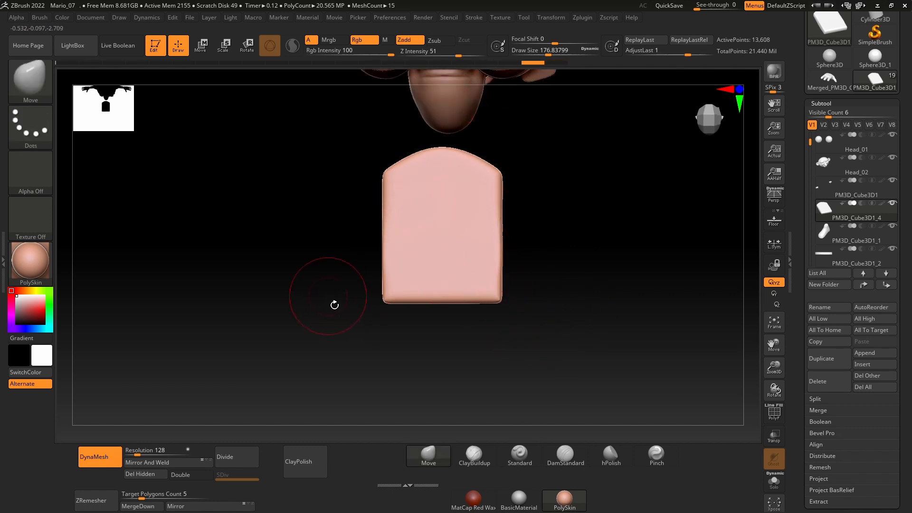
# Step: Cut two rounded chips into the nail's straight edge with the TrimCurve brush and smooth their edges
pyautogui.hotkey('ctrl', 'shift')
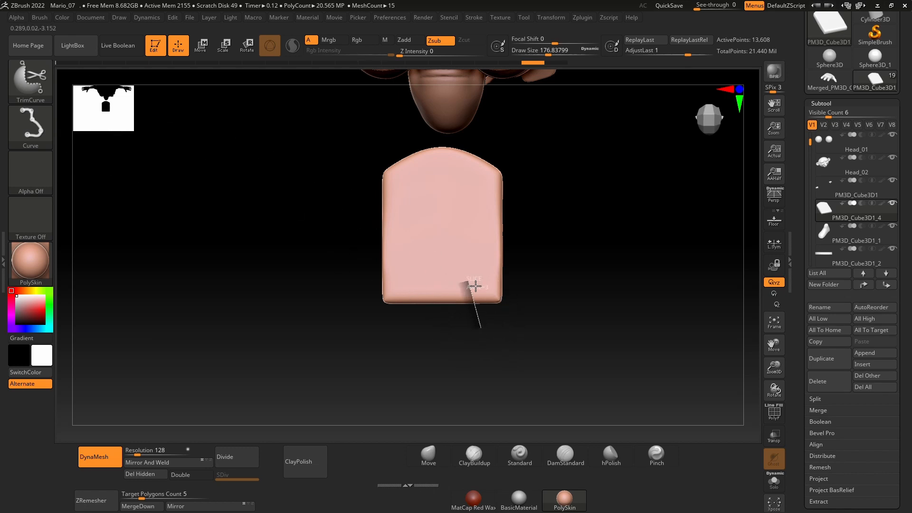
pyautogui.keyDown('ctrl'); pyautogui.keyDown('shift'); pyautogui.moveTo(449, 330); pyautogui.dragTo(451, 332); pyautogui.keyUp('shift'); pyautogui.keyUp('ctrl')
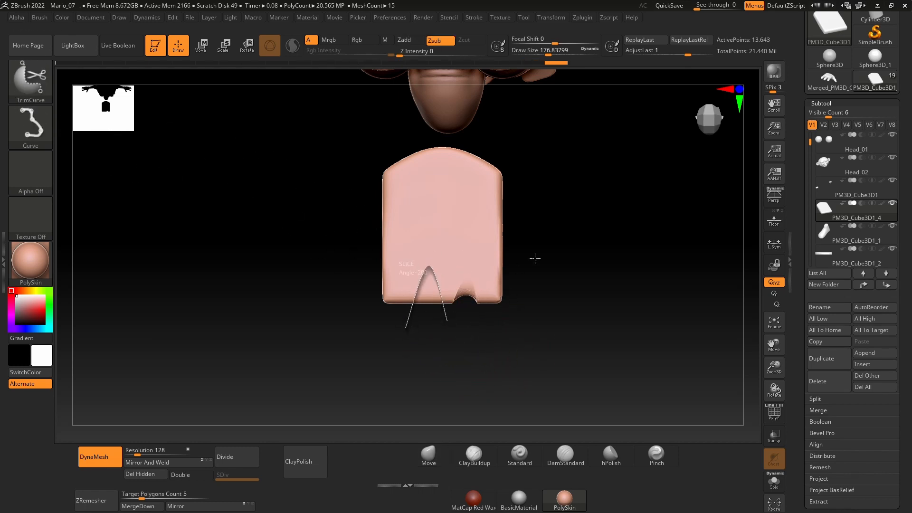
pyautogui.keyDown('shift'); pyautogui.moveTo(469, 294); pyautogui.dragTo(433, 291); pyautogui.keyUp('shift')
pyautogui.moveTo(548, 280); pyautogui.dragTo(555, 261)
pyautogui.keyDown('shift'); pyautogui.moveTo(451, 284); pyautogui.dragTo(478, 287); pyautogui.keyUp('shift')
pyautogui.moveTo(608, 309)
pyautogui.mouseDown()
pyautogui.moveTo(544, 320)
pyautogui.moveTo(517, 276)
pyautogui.mouseUp()
pyautogui.press('space')
pyautogui.moveTo(461, 228); pyautogui.dragTo(463, 228)
pyautogui.keyDown('shift'); pyautogui.moveTo(363, 185); pyautogui.dragTo(353, 248); pyautogui.keyUp('shift')
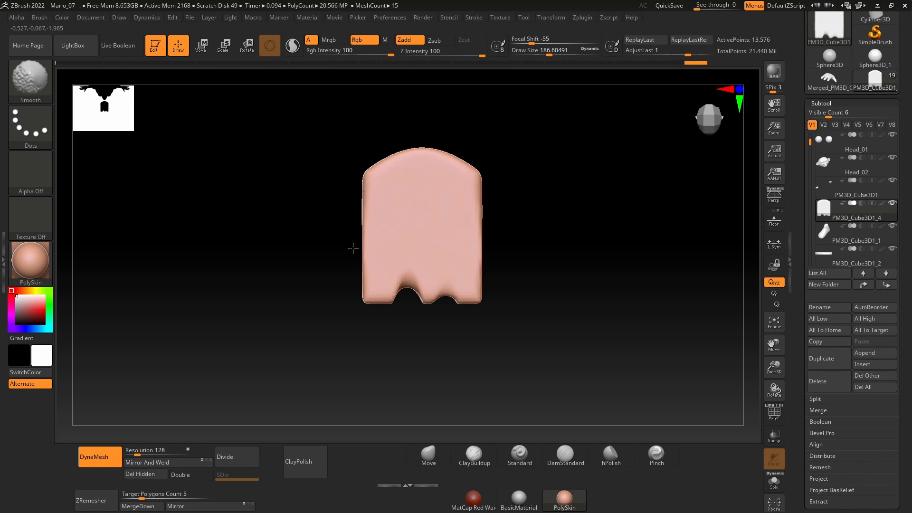
pyautogui.keyDown('shift'); pyautogui.moveTo(363, 307); pyautogui.dragTo(366, 314); pyautogui.keyUp('shift')
pyautogui.moveTo(569, 274)
pyautogui.mouseDown()
pyautogui.moveTo(526, 281)
pyautogui.moveTo(606, 298)
pyautogui.mouseUp()
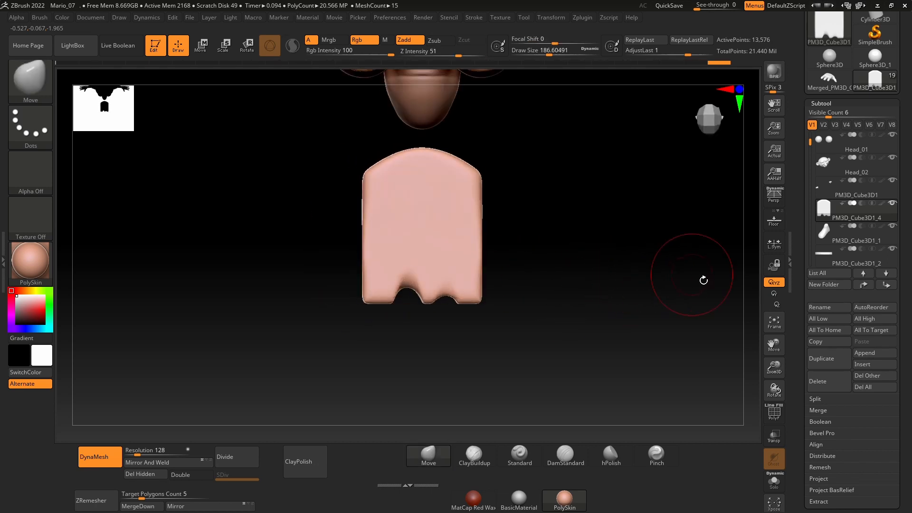
# Step: Duplicate the chipped nail subtool and step the original one stage back in its undo history
pyautogui.click(821, 359)
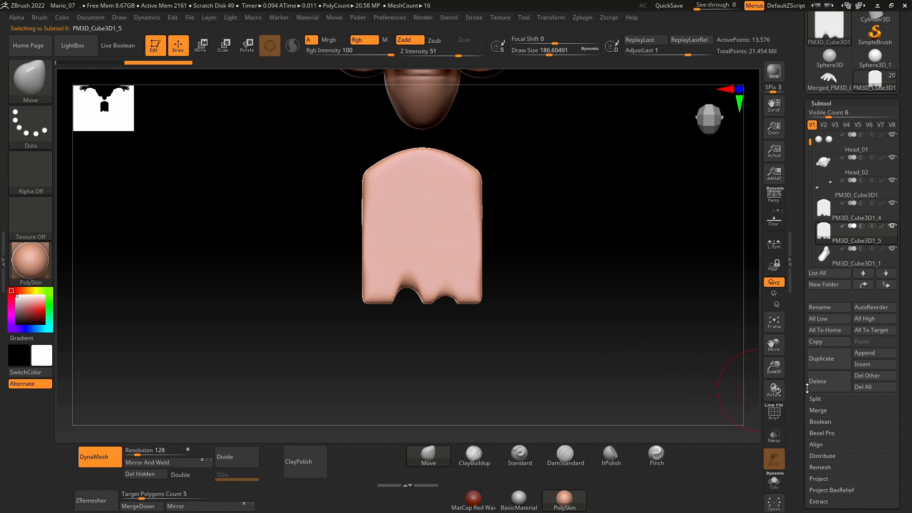
pyautogui.click(827, 221)
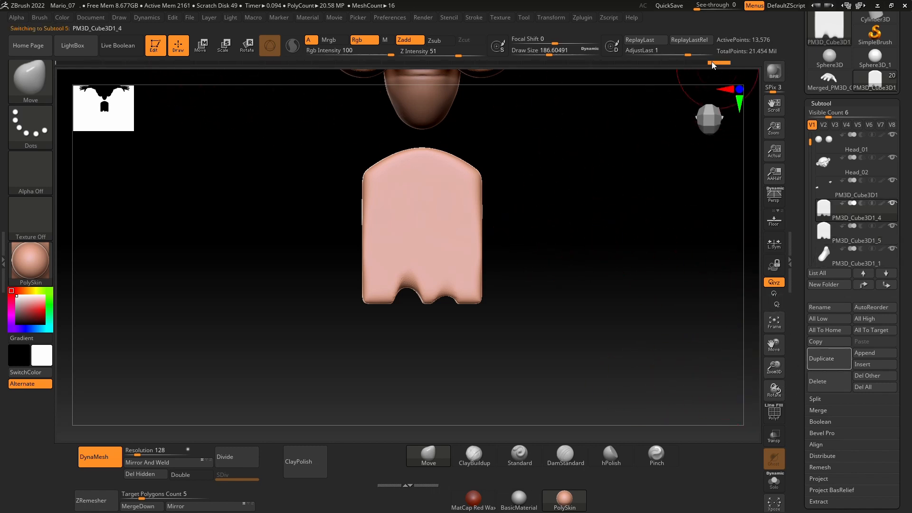
pyautogui.click(694, 64)
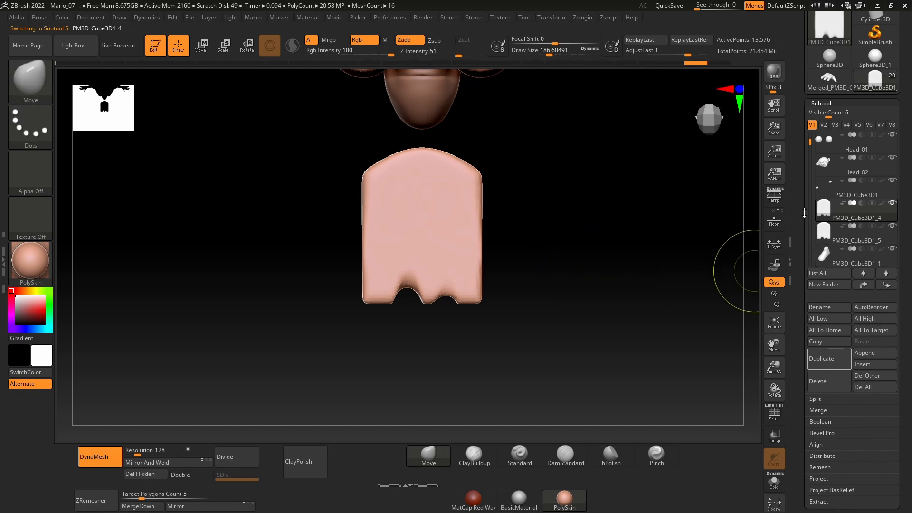
pyautogui.click(823, 232)
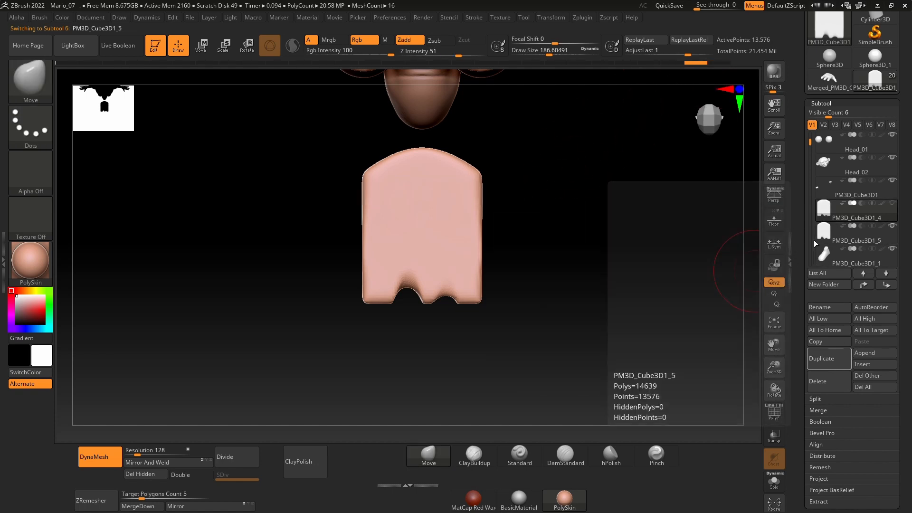
pyautogui.moveTo(824, 216)
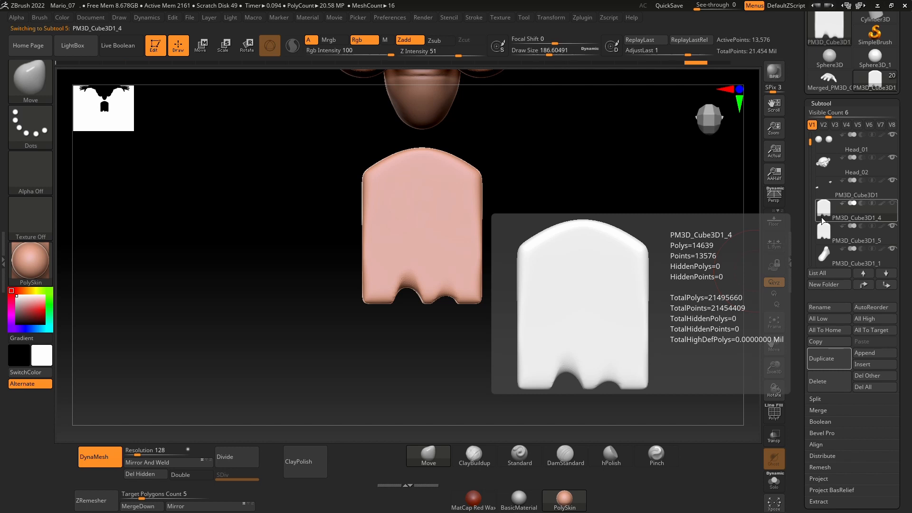
# Step: Delete the duplicated nail subtool and restore the original nail to its shape before the chips were cut
pyautogui.click(824, 232)
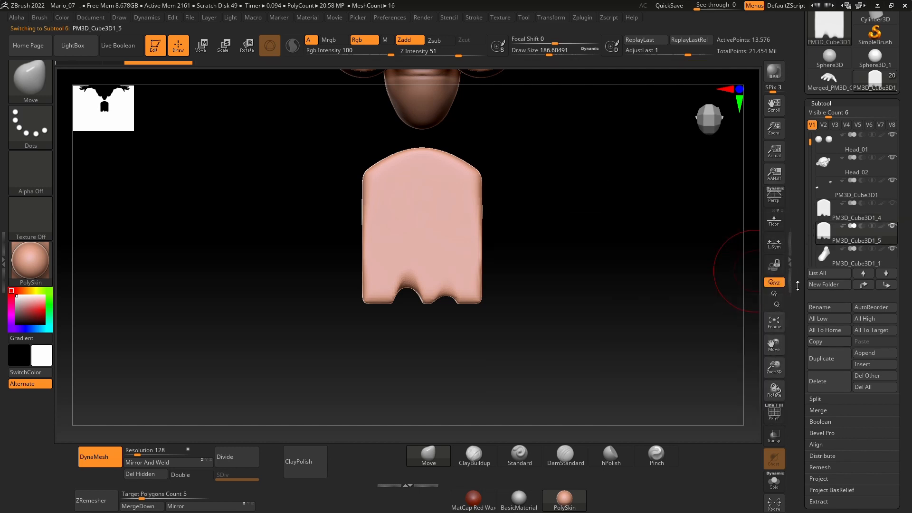
pyautogui.click(838, 386)
pyautogui.click(745, 409)
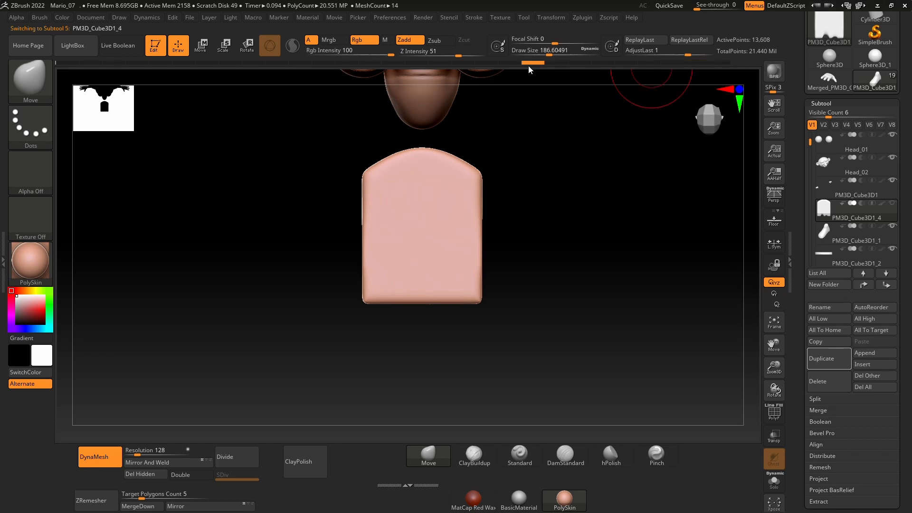
# Step: Move the nail from in front of the face to the hand's fingertips and rotate its arched end toward the fingers
pyautogui.keyDown('ctrl'); pyautogui.moveTo(574, 255); pyautogui.dragTo(478, 301, button='right'); pyautogui.keyUp('ctrl')
pyautogui.keyDown('alt'); pyautogui.moveTo(451, 270); pyautogui.dragTo(539, 303, button='right'); pyautogui.keyUp('alt')
pyautogui.press('w')
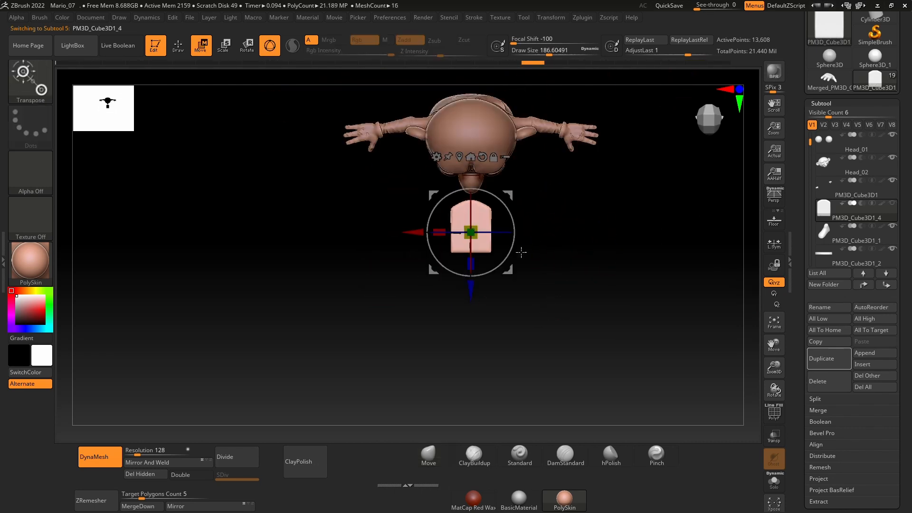
pyautogui.moveTo(484, 250); pyautogui.dragTo(333, 250)
pyautogui.moveTo(332, 290); pyautogui.dragTo(332, 194)
pyautogui.moveTo(376, 142); pyautogui.dragTo(331, 167)
pyautogui.moveTo(318, 137); pyautogui.dragTo(332, 145)
# Step: Lower the nail to the height of the hand, just beyond the fingertips
pyautogui.click(774, 322)
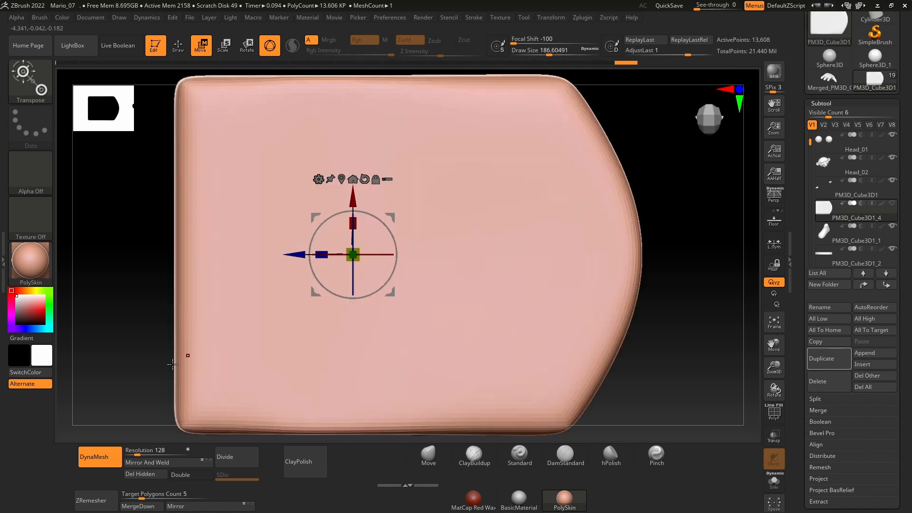
pyautogui.keyDown('ctrl'); pyautogui.moveTo(510, 222); pyautogui.dragTo(327, 197, button='right'); pyautogui.keyUp('ctrl')
pyautogui.moveTo(502, 338); pyautogui.dragTo(516, 233, button='right')
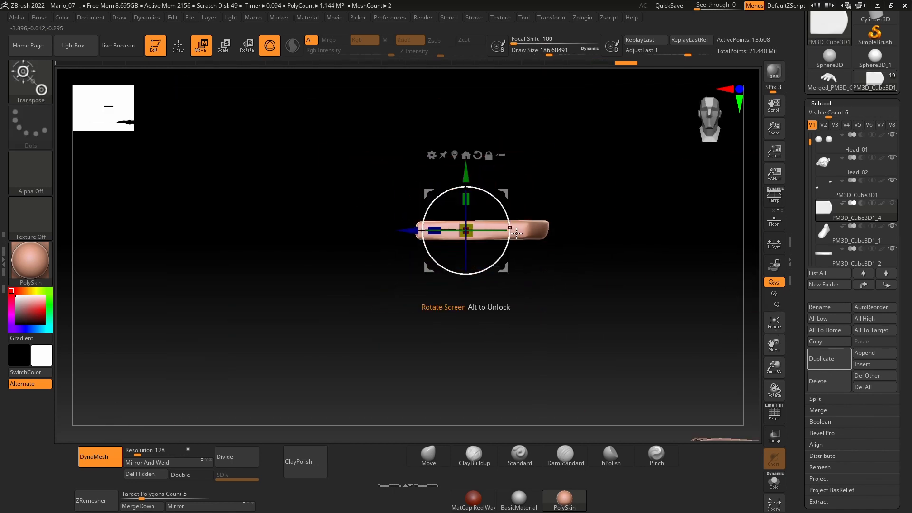
pyautogui.moveTo(538, 315); pyautogui.dragTo(550, 351, button='right')
pyautogui.keyDown('alt'); pyautogui.moveTo(581, 341); pyautogui.dragTo(479, 187, button='right'); pyautogui.keyUp('alt')
pyautogui.moveTo(444, 248); pyautogui.dragTo(457, 266, button='right')
pyautogui.keyDown('alt'); pyautogui.moveTo(445, 203); pyautogui.dragTo(440, 262, button='right'); pyautogui.keyUp('alt')
pyautogui.moveTo(378, 85); pyautogui.dragTo(320, 239)
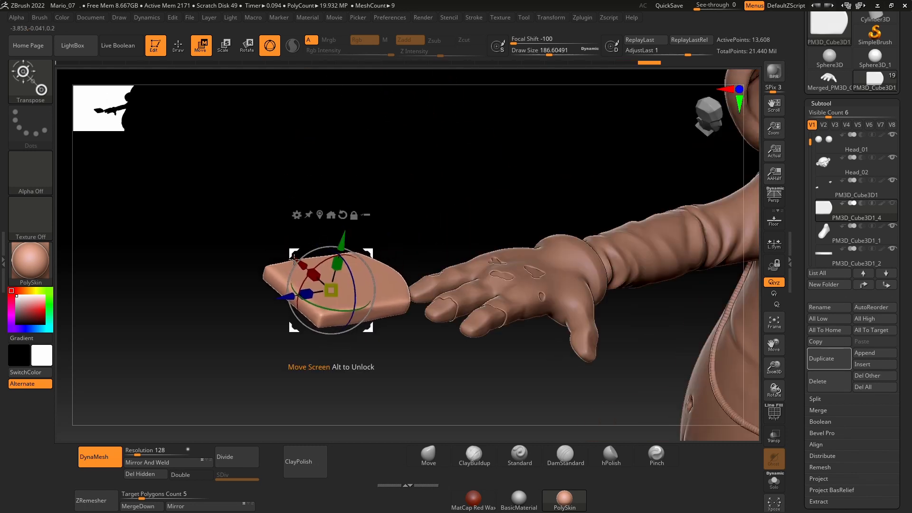
# Step: Scale the nail down to roughly finger width and move it beside the index fingertip
pyautogui.moveTo(284, 296); pyautogui.dragTo(401, 343)
pyautogui.keyDown('shift'); pyautogui.moveTo(382, 291); pyautogui.dragTo(337, 315, button='right'); pyautogui.keyUp('shift')
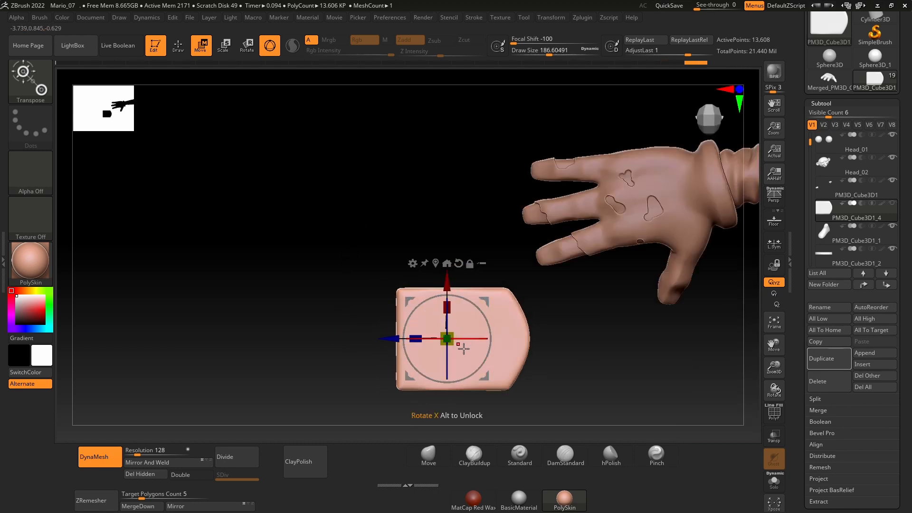
pyautogui.moveTo(447, 308); pyautogui.dragTo(445, 321)
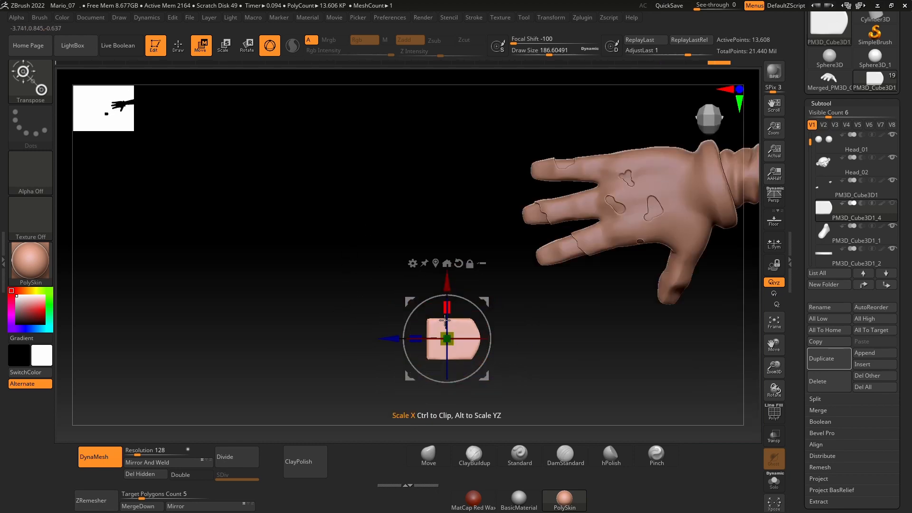
pyautogui.moveTo(446, 282); pyautogui.dragTo(447, 206)
pyautogui.moveTo(393, 264); pyautogui.dragTo(478, 265)
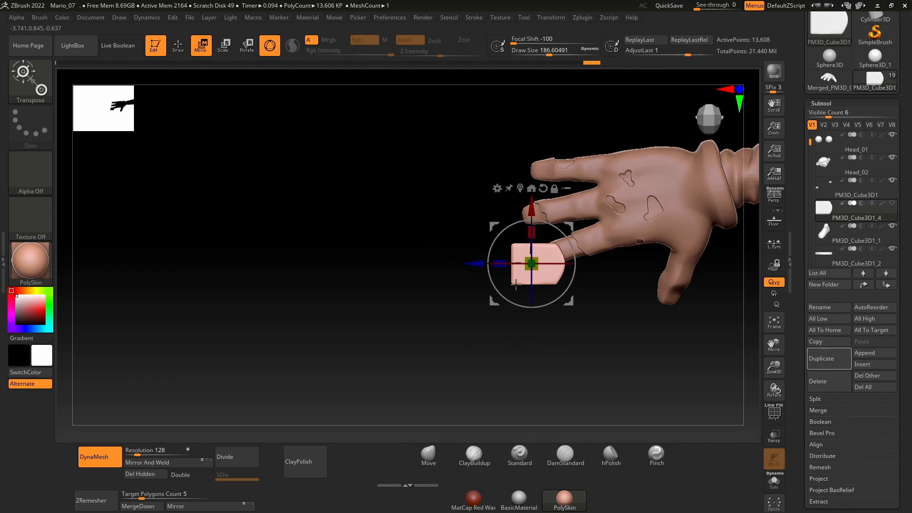
# Step: Rotate the nail to line up with the index finger and slide it onto the fingertip
pyautogui.moveTo(538, 269); pyautogui.dragTo(535, 279)
pyautogui.keyDown('shift'); pyautogui.moveTo(576, 286); pyautogui.dragTo(540, 180, button='right'); pyautogui.keyUp('shift')
pyautogui.moveTo(482, 155); pyautogui.dragTo(482, 198)
pyautogui.keyDown('shift'); pyautogui.moveTo(552, 205); pyautogui.dragTo(561, 414, button='right'); pyautogui.keyUp('shift')
pyautogui.keyDown('ctrl'); pyautogui.moveTo(569, 311); pyautogui.dragTo(552, 396, button='right'); pyautogui.keyUp('ctrl')
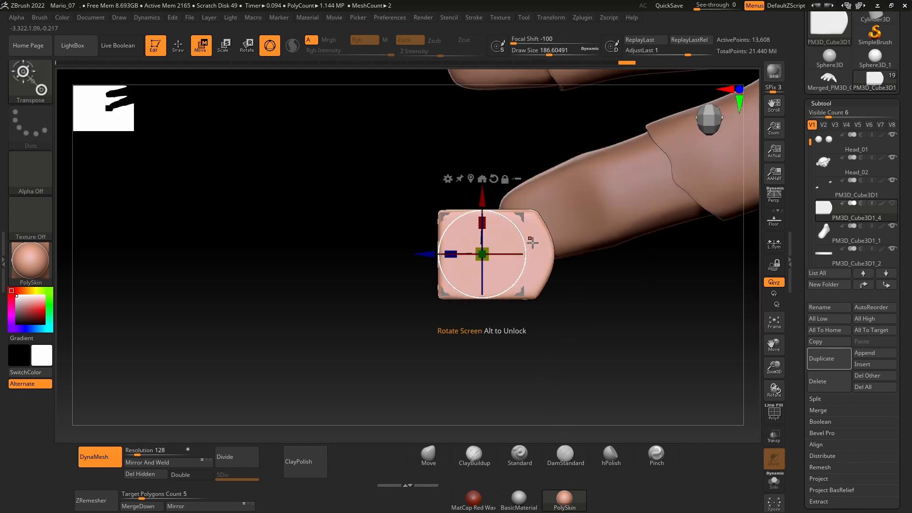
pyautogui.moveTo(525, 243); pyautogui.dragTo(521, 221)
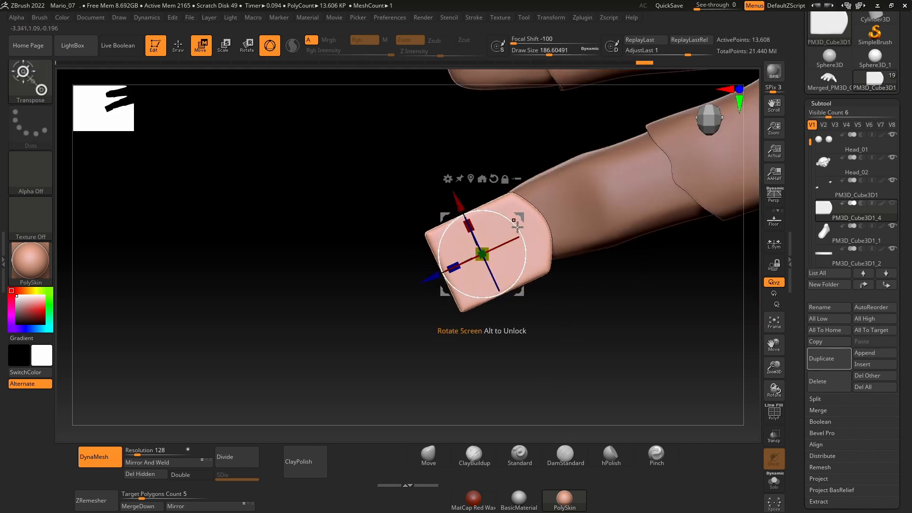
pyautogui.moveTo(429, 271); pyautogui.dragTo(450, 264)
# Step: Adjust the nail's height, tilt and position so it rests on the upper side of the index fingertip
pyautogui.keyDown('shift'); pyautogui.moveTo(523, 358); pyautogui.dragTo(530, 254, button='right'); pyautogui.keyUp('shift')
pyautogui.moveTo(595, 179); pyautogui.dragTo(595, 186, button='right')
pyautogui.moveTo(504, 189); pyautogui.dragTo(505, 206)
pyautogui.moveTo(586, 398); pyautogui.dragTo(633, 403, button='right')
pyautogui.moveTo(677, 312); pyautogui.dragTo(528, 281, button='right')
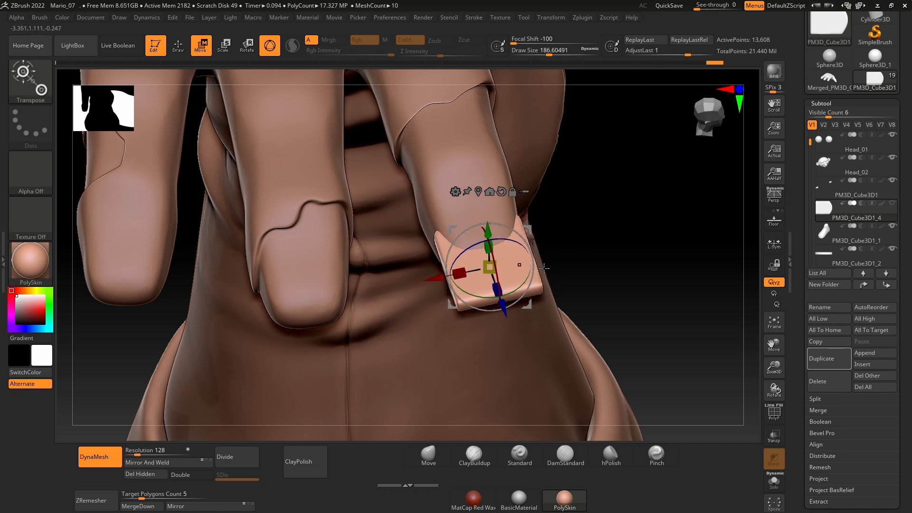
pyautogui.moveTo(618, 260); pyautogui.dragTo(706, 250, button='right')
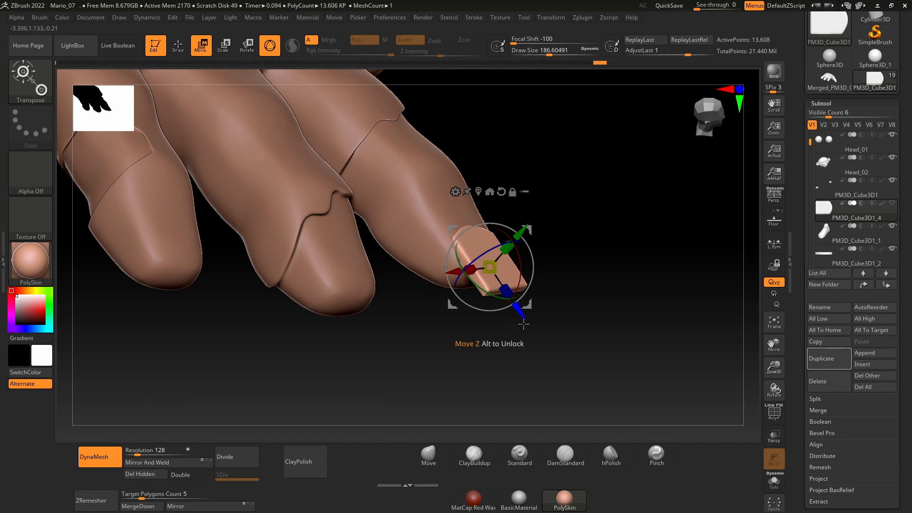
pyautogui.moveTo(523, 304); pyautogui.dragTo(528, 322, button='right')
# Step: Reshape the nail using the Move brush at a Draw Size of about 21.6, then shift it about 0.0156 back along the finger
pyautogui.press('q')
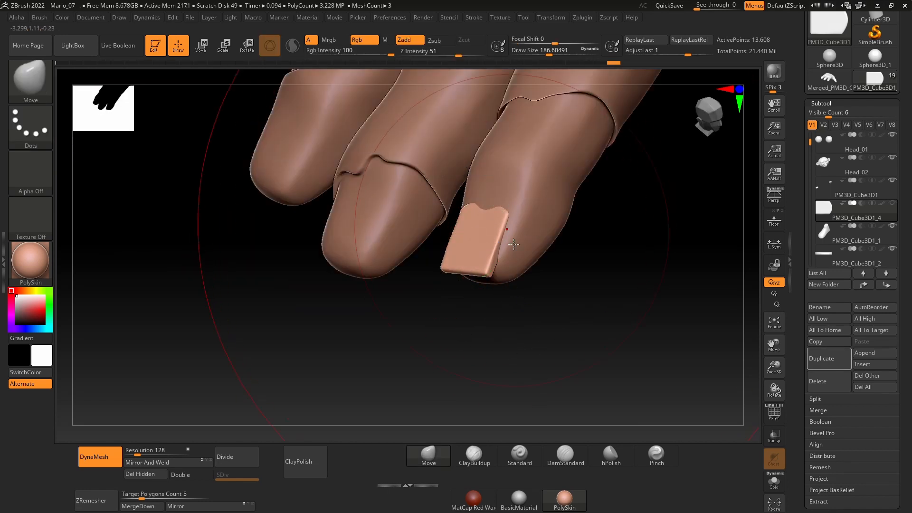
pyautogui.press('space')
pyautogui.moveTo(536, 299); pyautogui.dragTo(559, 316, button='right')
pyautogui.press('w')
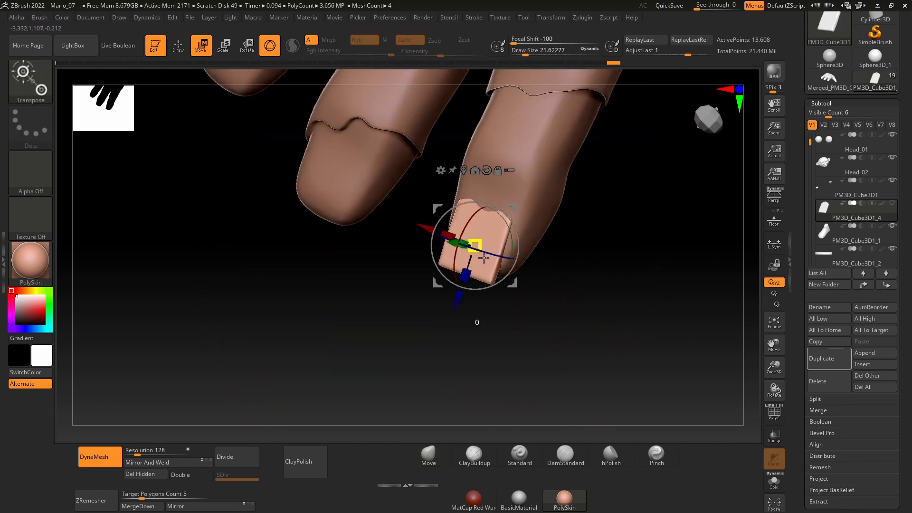
pyautogui.moveTo(471, 287); pyautogui.dragTo(464, 296)
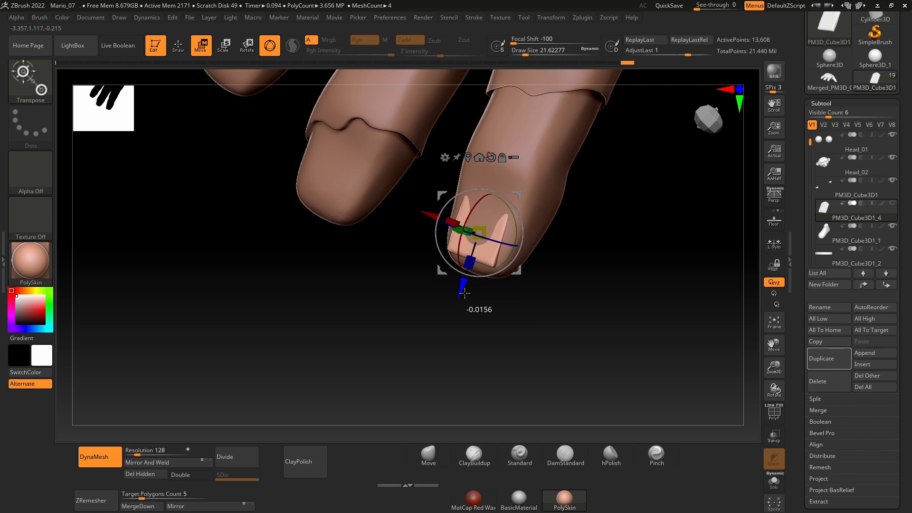
# Step: Bend the nail with the Move brush at a Draw Size of about 37 so it follows the curve of the index fingertip
pyautogui.moveTo(482, 325); pyautogui.dragTo(509, 308, button='right')
pyautogui.press('q')
pyautogui.press('space')
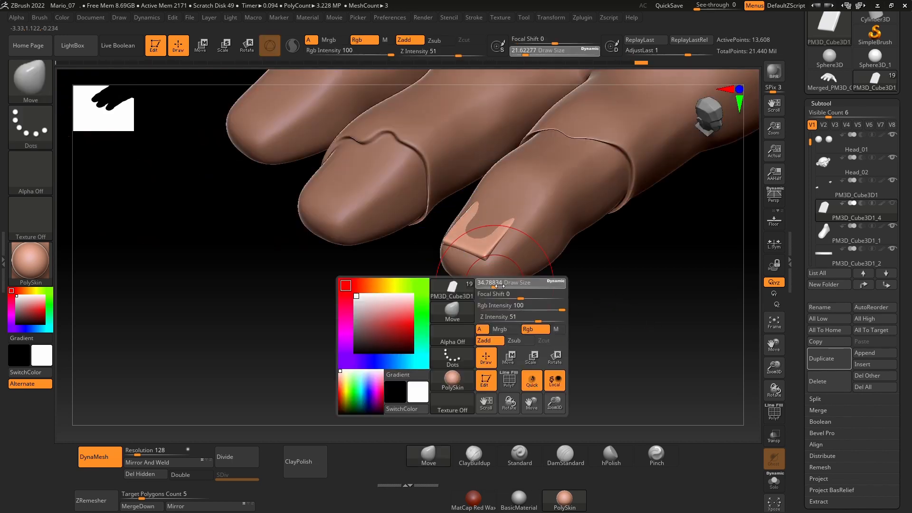
pyautogui.moveTo(513, 345); pyautogui.dragTo(464, 399, button='right')
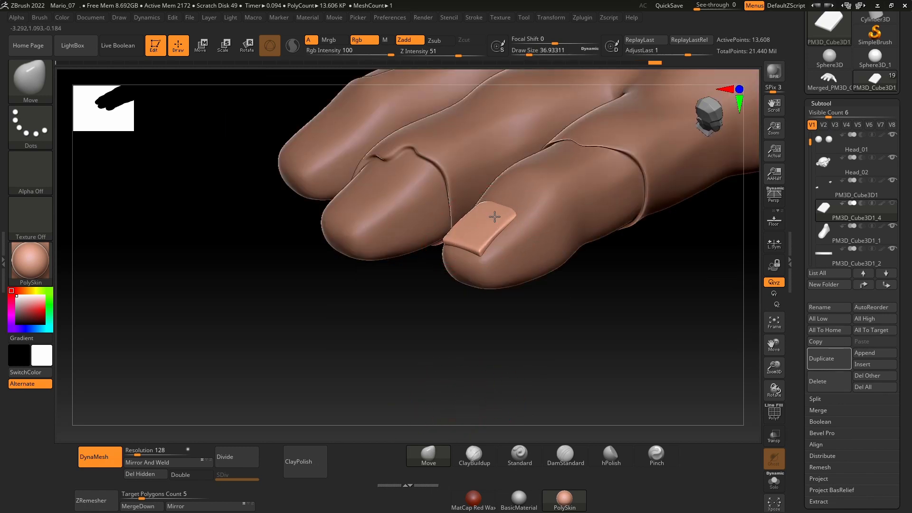
pyautogui.moveTo(480, 336); pyautogui.dragTo(532, 364, button='right')
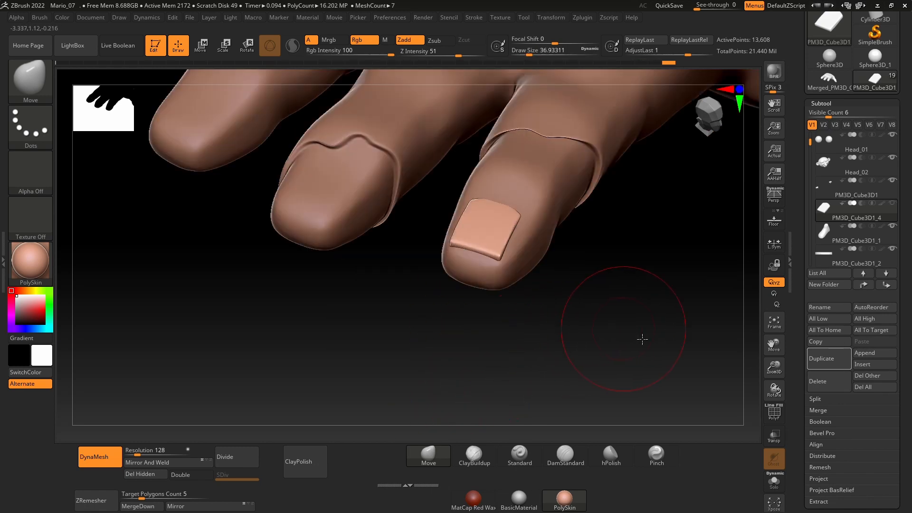
pyautogui.moveTo(643, 339); pyautogui.dragTo(643, 282)
pyautogui.moveTo(643, 282); pyautogui.dragTo(638, 308)
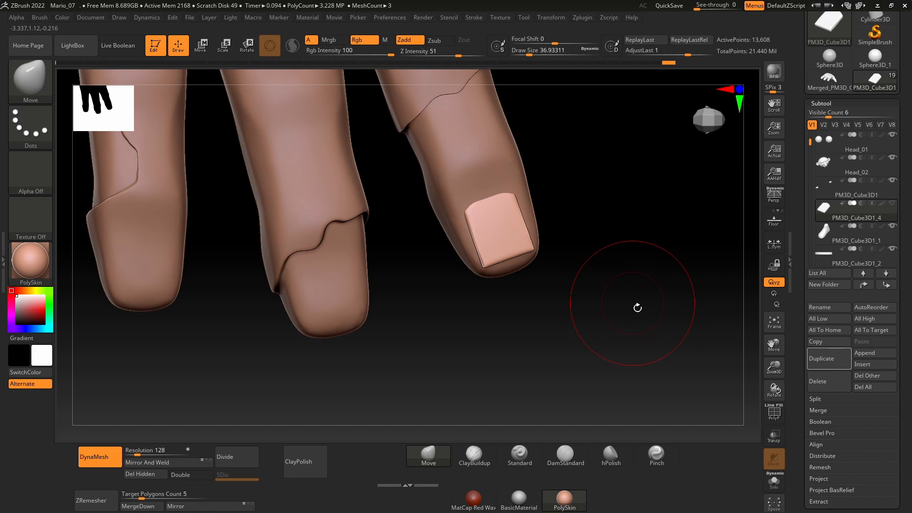
# Step: Make the hand the active subtool, turn on the nail subtool's visibility, and reduce the Move brush's Draw Size to about 10.5
pyautogui.keyDown('alt'); pyautogui.click(518, 182); pyautogui.keyUp('alt')
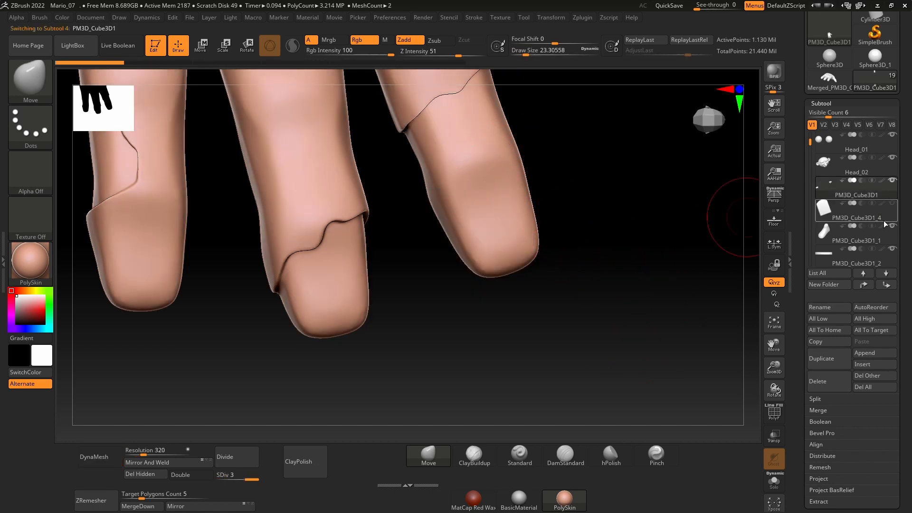
pyautogui.click(892, 204)
pyautogui.press('space')
pyautogui.click(532, 245)
pyautogui.moveTo(600, 247)
pyautogui.mouseDown()
pyautogui.moveTo(623, 243)
pyautogui.moveTo(586, 287)
pyautogui.moveTo(608, 285)
pyautogui.mouseUp()
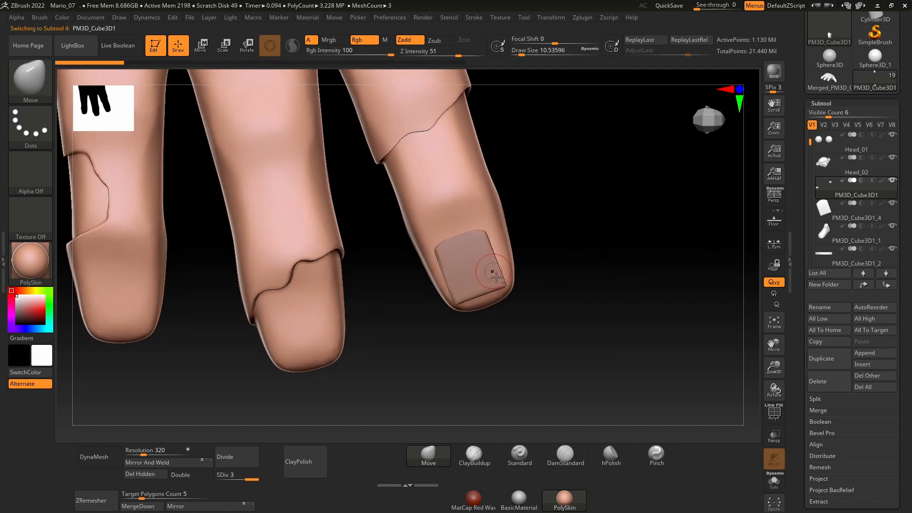
# Step: Duplicate the index fingernail, place one copy on the middle fingertip, and rotate it about 16 degrees to match that finger
pyautogui.keyDown('alt'); pyautogui.click(468, 271); pyautogui.keyUp('alt')
pyautogui.press('w')
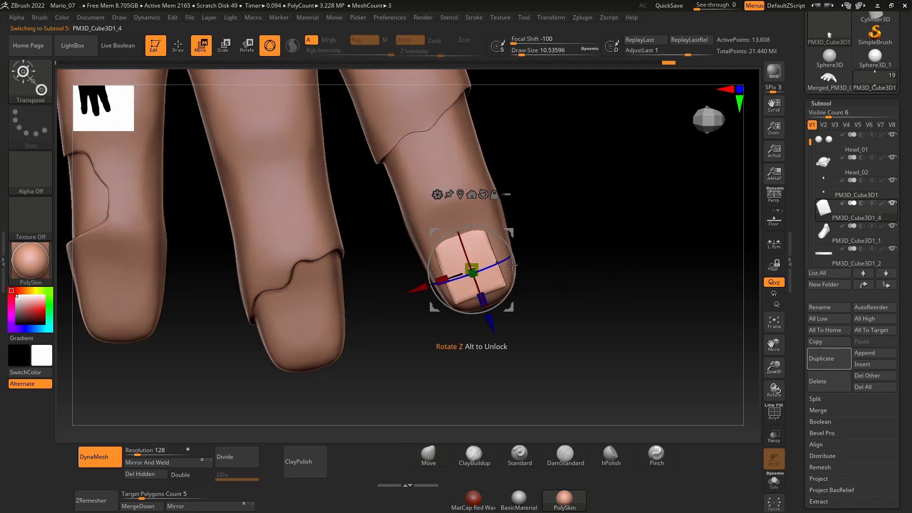
pyautogui.moveTo(424, 292); pyautogui.dragTo(246, 328)
pyautogui.click(823, 360)
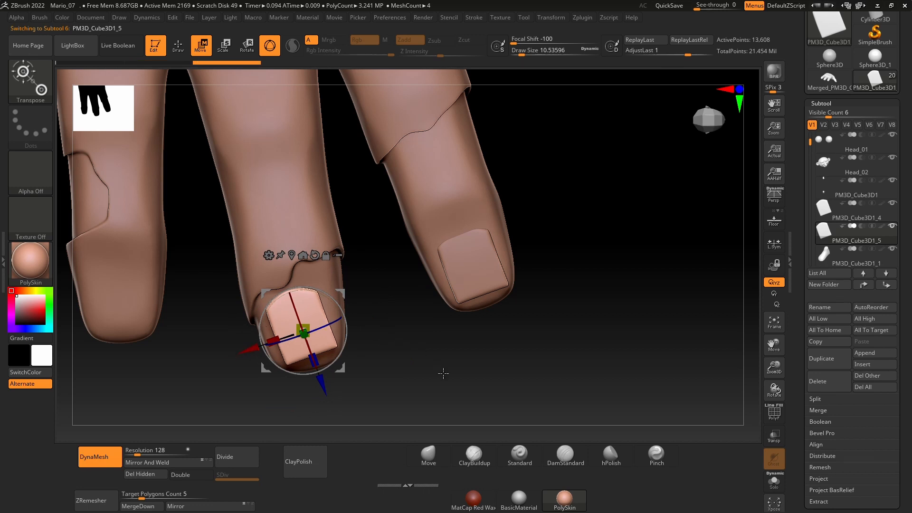
pyautogui.keyDown('alt'); pyautogui.moveTo(443, 372); pyautogui.dragTo(577, 314); pyautogui.keyUp('alt')
pyautogui.moveTo(510, 247); pyautogui.dragTo(518, 258)
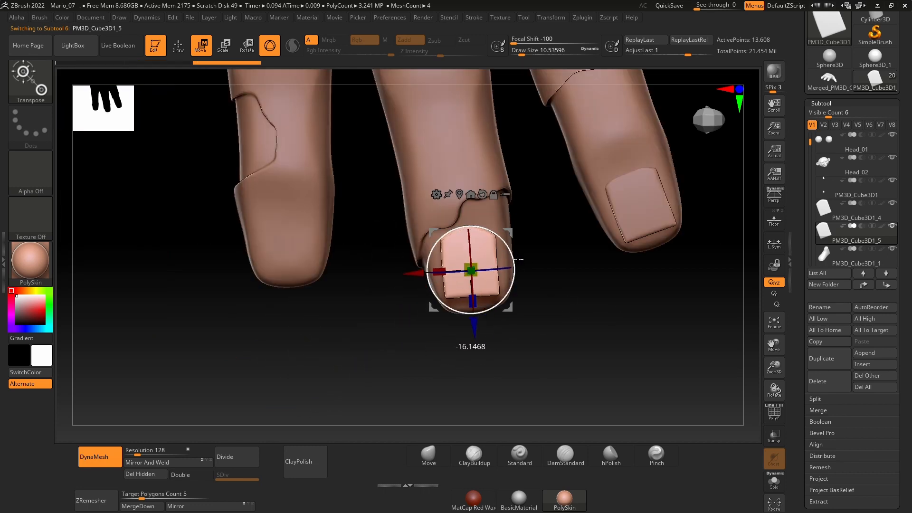
# Step: Seat the copied nail on the middle fingertip by adjusting its height, its position along the finger and its sideways placement
pyautogui.moveTo(641, 183); pyautogui.dragTo(580, 280)
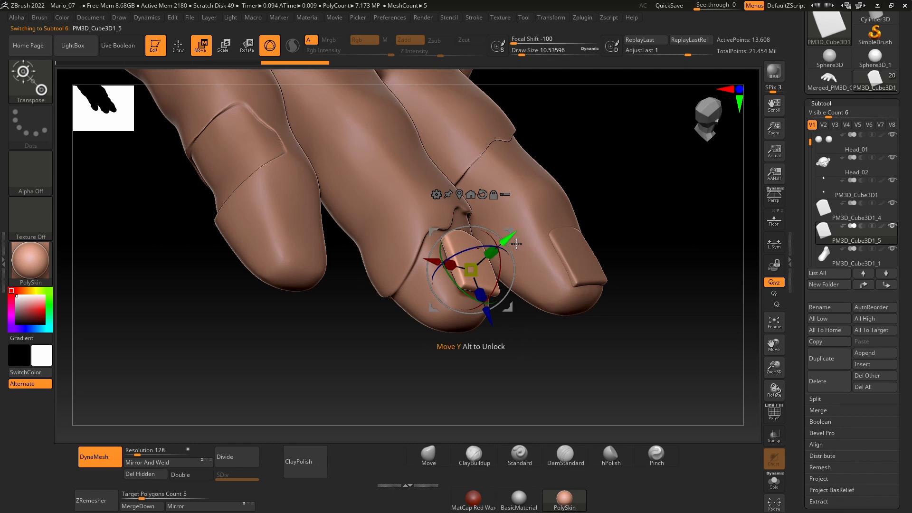
pyautogui.moveTo(516, 243); pyautogui.dragTo(509, 248)
pyautogui.moveTo(572, 349); pyautogui.dragTo(530, 398)
pyautogui.moveTo(532, 397); pyautogui.dragTo(522, 360)
pyautogui.moveTo(471, 340); pyautogui.dragTo(470, 342)
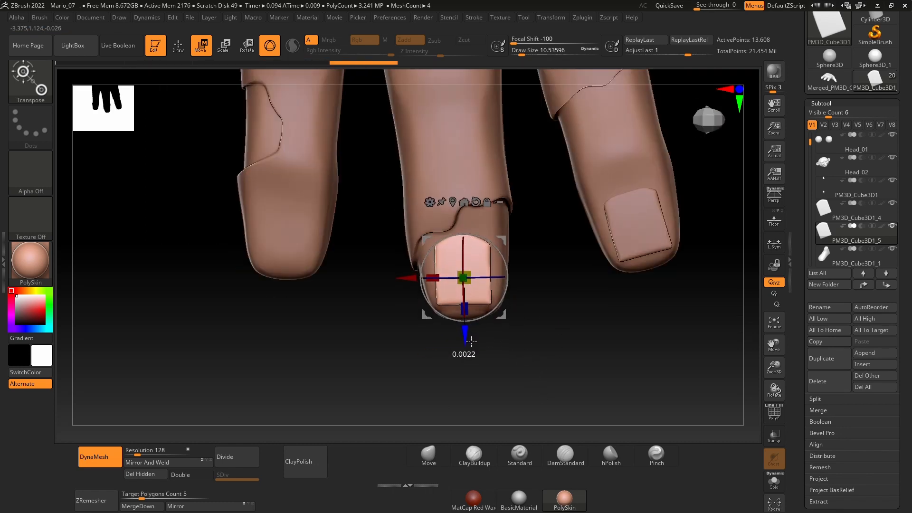
pyautogui.moveTo(565, 357); pyautogui.dragTo(511, 358)
pyautogui.moveTo(409, 287); pyautogui.dragTo(412, 288)
# Step: Build up a skin fold on the hand around the middle fingernail's base using ClayBuildup at a Draw Size of about 8.4
pyautogui.moveTo(379, 362); pyautogui.dragTo(433, 367)
pyautogui.moveTo(576, 397); pyautogui.dragTo(651, 366)
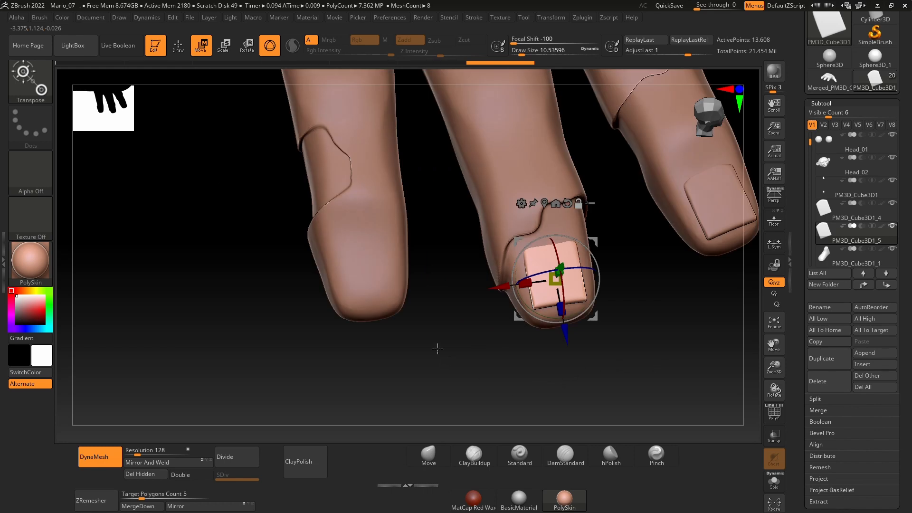
pyautogui.moveTo(419, 285); pyautogui.dragTo(560, 246)
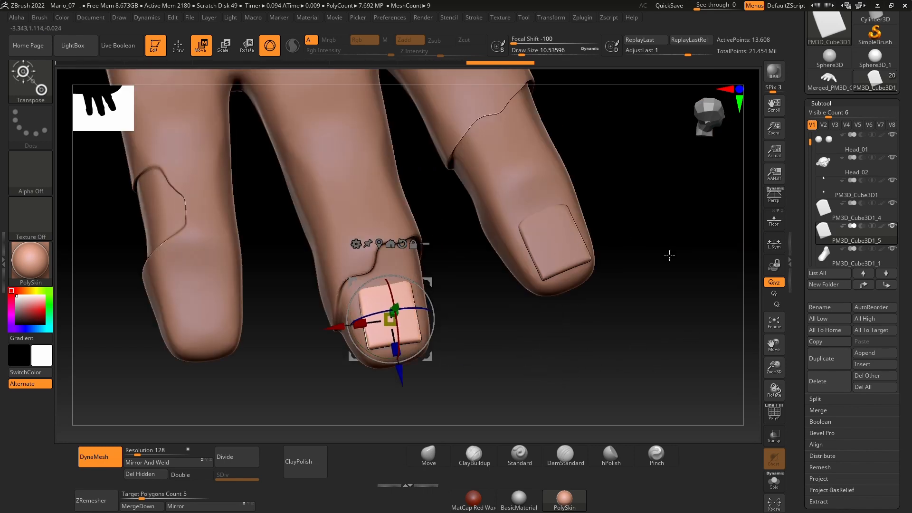
pyautogui.moveTo(669, 255); pyautogui.dragTo(475, 428, button='right')
pyautogui.keyDown('ctrl'); pyautogui.moveTo(586, 265); pyautogui.dragTo(475, 271, button='right'); pyautogui.keyUp('ctrl')
pyautogui.keyDown('alt'); pyautogui.moveTo(373, 308); pyautogui.dragTo(425, 264, button='right'); pyautogui.keyUp('alt')
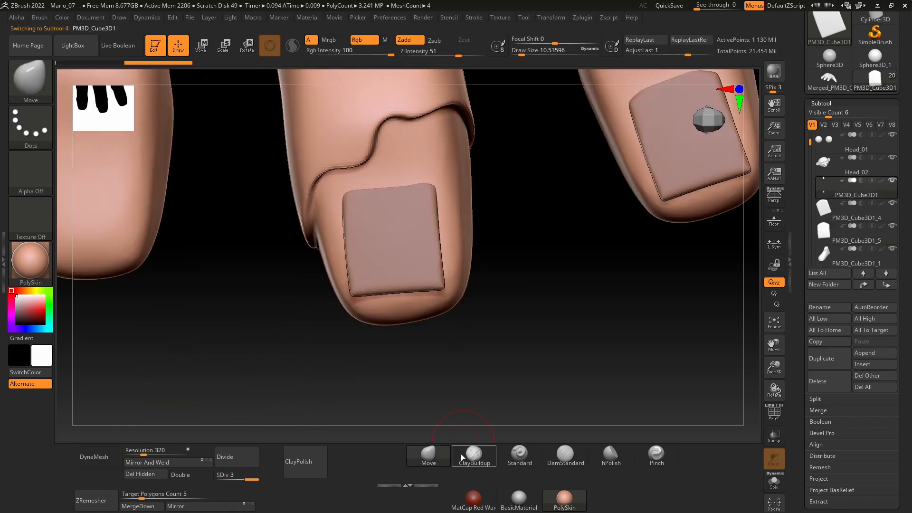
pyautogui.press('space')
pyautogui.keyDown('alt'); pyautogui.click(415, 266); pyautogui.keyUp('alt')
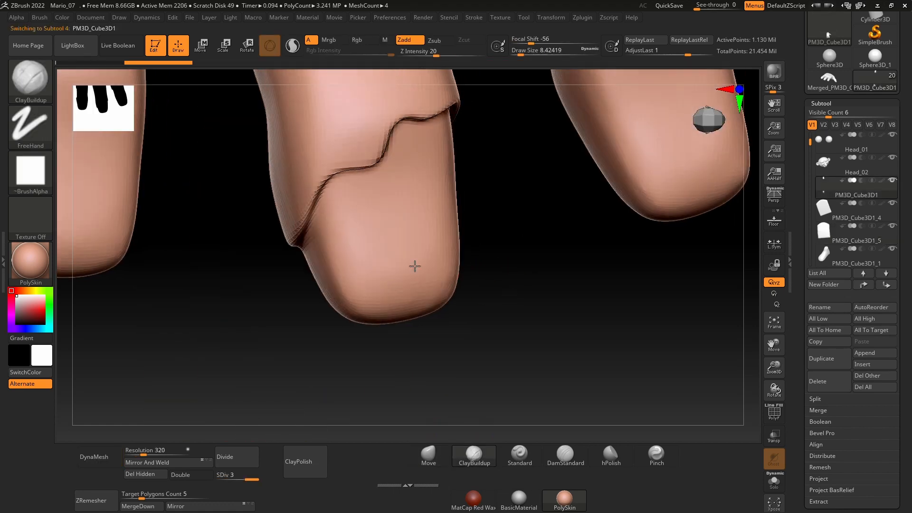
pyautogui.moveTo(352, 216)
pyautogui.mouseDown()
pyautogui.moveTo(375, 186)
pyautogui.moveTo(368, 192)
pyautogui.moveTo(429, 184)
pyautogui.moveTo(446, 194)
pyautogui.mouseUp()
pyautogui.moveTo(496, 282); pyautogui.dragTo(517, 285)
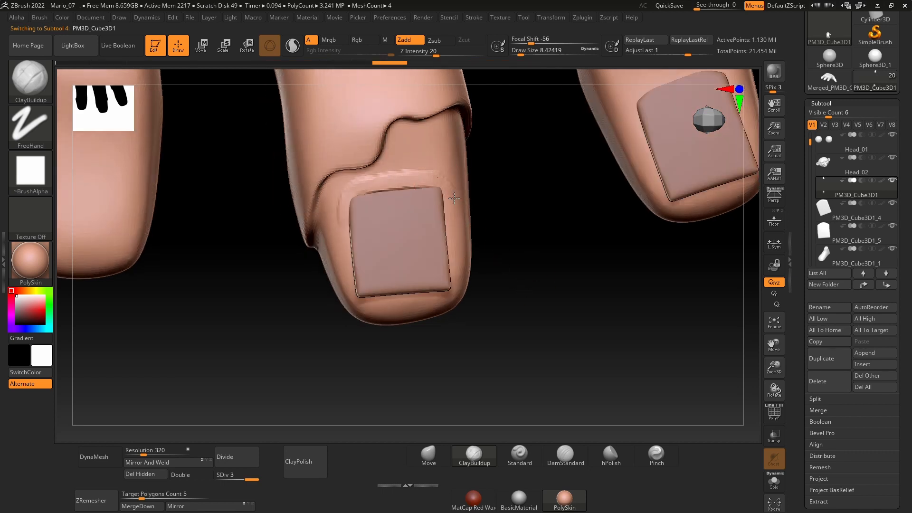
# Step: Extend the skin fold down the middle fingernail's sides with ClayBuildup at a Draw Size of about 11.7 and smooth it
pyautogui.press('space')
pyautogui.moveTo(445, 204)
pyautogui.mouseDown()
pyautogui.moveTo(457, 259)
pyautogui.moveTo(539, 262)
pyautogui.mouseUp()
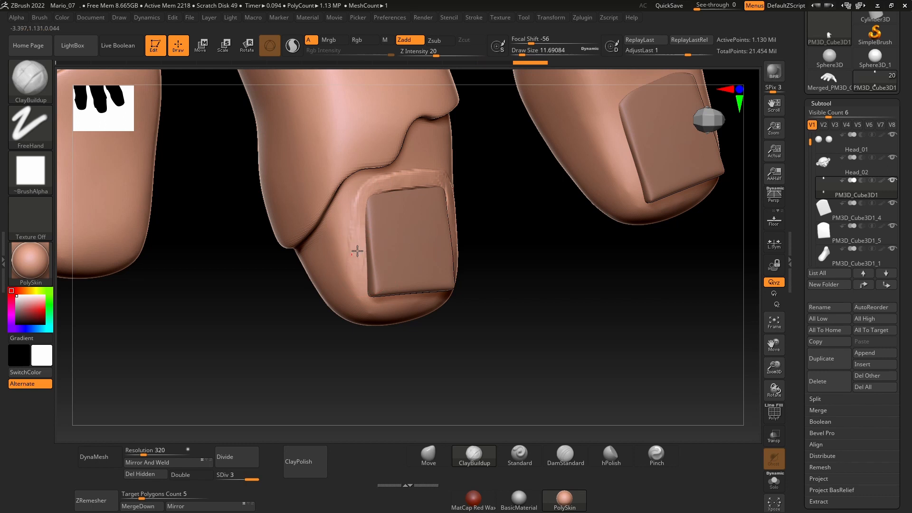
pyautogui.moveTo(358, 250); pyautogui.dragTo(350, 267)
pyautogui.press('space')
pyautogui.moveTo(378, 201); pyautogui.dragTo(367, 195)
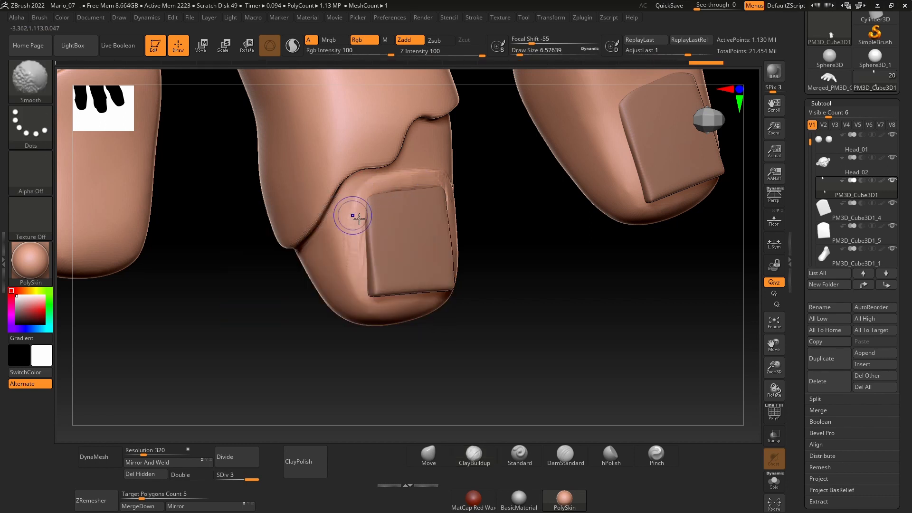
pyautogui.moveTo(499, 299); pyautogui.dragTo(474, 300)
pyautogui.moveTo(430, 192)
pyautogui.mouseDown()
pyautogui.moveTo(407, 193)
pyautogui.moveTo(443, 183)
pyautogui.moveTo(466, 205)
pyautogui.mouseUp()
pyautogui.moveTo(506, 223); pyautogui.dragTo(498, 202)
pyautogui.keyDown('shift'); pyautogui.moveTo(419, 193); pyautogui.dragTo(386, 195); pyautogui.keyUp('shift')
# Step: Add more clay beside the middle fingernail with an adjusted brush size and blend the cuticle ridge smoothly into the finger
pyautogui.moveTo(539, 285)
pyautogui.mouseDown()
pyautogui.moveTo(523, 295)
pyautogui.moveTo(496, 271)
pyautogui.mouseUp()
pyautogui.press('space')
pyautogui.moveTo(485, 247); pyautogui.dragTo(490, 278)
pyautogui.moveTo(467, 328); pyautogui.dragTo(495, 299)
pyautogui.press('space')
pyautogui.moveTo(457, 272); pyautogui.dragTo(453, 272)
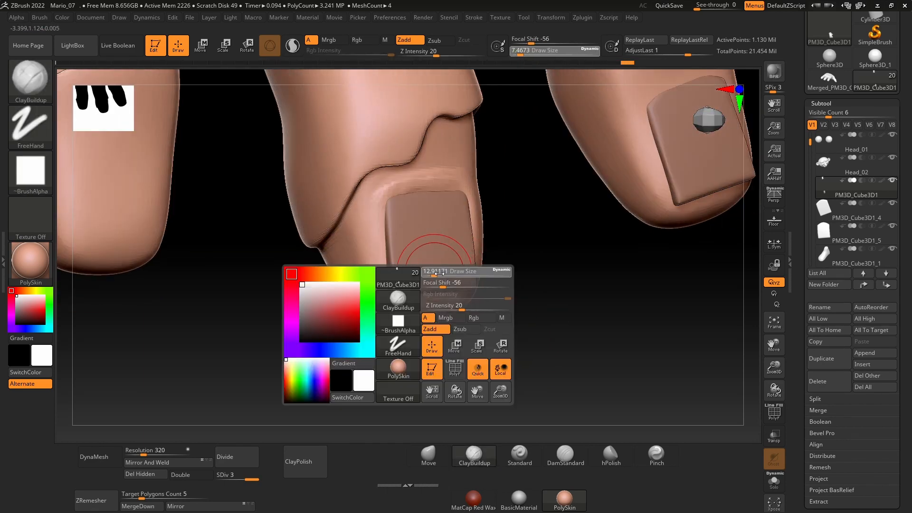
pyautogui.moveTo(373, 247)
pyautogui.mouseDown()
pyautogui.moveTo(378, 218)
pyautogui.moveTo(377, 255)
pyautogui.moveTo(383, 238)
pyautogui.mouseUp()
pyautogui.moveTo(383, 239)
pyautogui.keyDown('shift'); pyautogui.mouseDown()
pyautogui.moveTo(378, 277)
pyautogui.moveTo(448, 188)
pyautogui.mouseUp(); pyautogui.keyUp('shift')
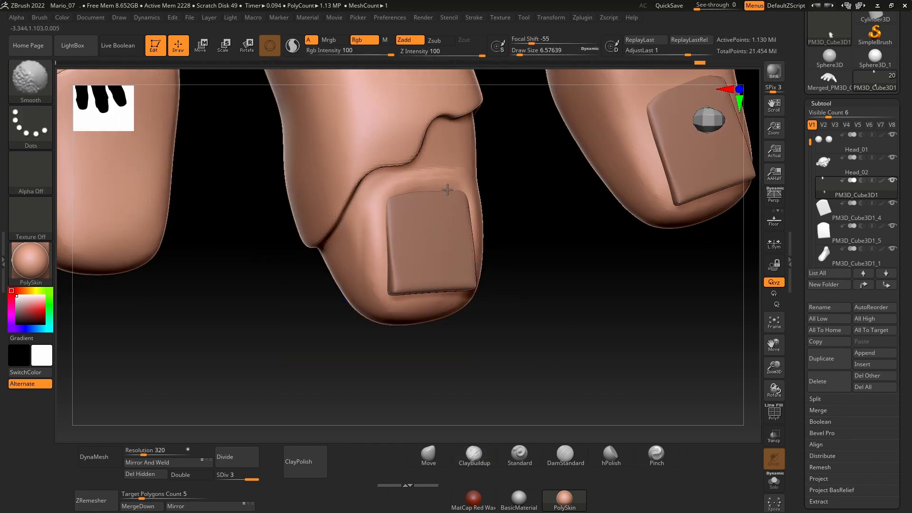
# Step: Build up a skin fold on the hand around the index fingernail's base and sides with ClayBuildup
pyautogui.moveTo(541, 340)
pyautogui.keyDown('alt'); pyautogui.mouseDown()
pyautogui.moveTo(553, 304)
pyautogui.moveTo(546, 352)
pyautogui.moveTo(493, 340)
pyautogui.moveTo(463, 368)
pyautogui.mouseUp(); pyautogui.keyUp('alt')
pyautogui.keyDown('alt'); pyautogui.click(510, 205); pyautogui.keyUp('alt')
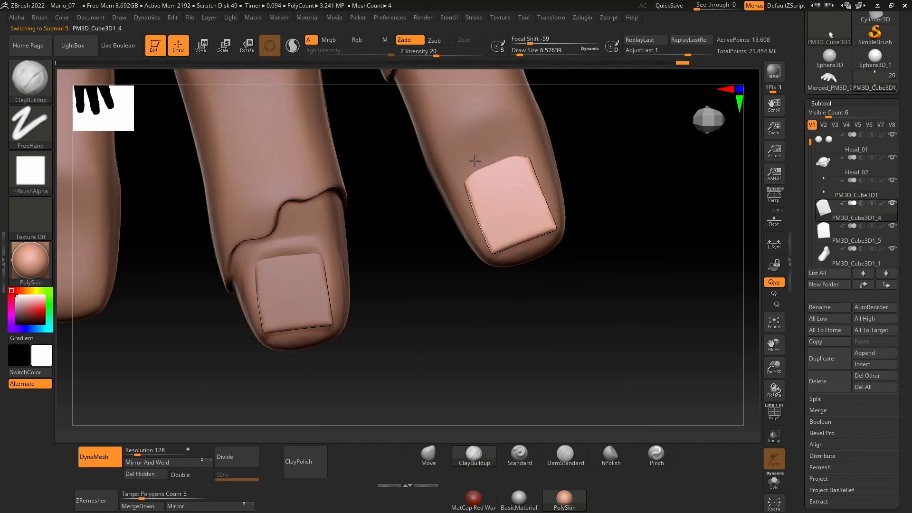
pyautogui.keyDown('alt'); pyautogui.click(453, 190); pyautogui.keyUp('alt')
pyautogui.press('space')
pyautogui.moveTo(425, 182); pyautogui.dragTo(430, 183)
pyautogui.moveTo(513, 158); pyautogui.dragTo(482, 236)
pyautogui.moveTo(471, 169); pyautogui.dragTo(525, 146)
pyautogui.moveTo(501, 153); pyautogui.dragTo(540, 160)
pyautogui.moveTo(623, 237); pyautogui.dragTo(582, 226)
# Step: Thicken the index finger's cuticle ridge using ClayBuildup at a Draw Size of about 11.7 and smooth it into the fingertip
pyautogui.press('space')
pyautogui.moveTo(516, 199); pyautogui.dragTo(520, 200)
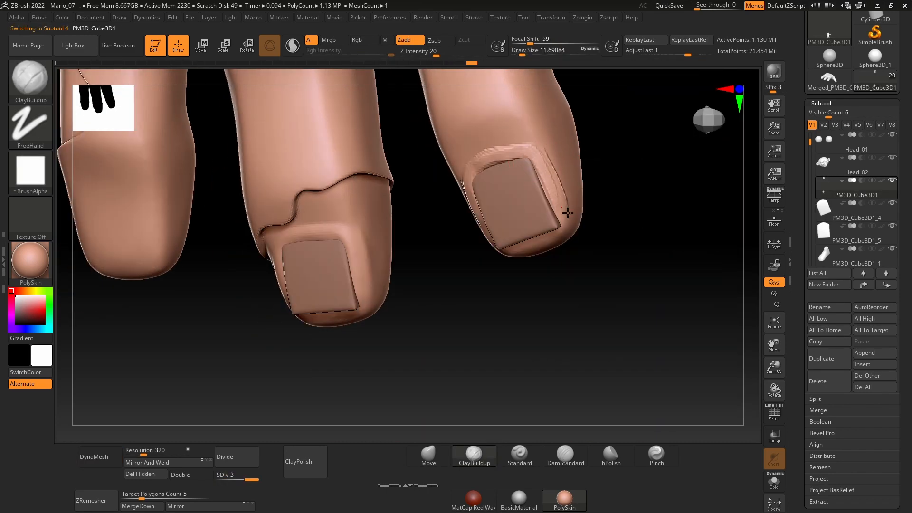
pyautogui.moveTo(525, 146); pyautogui.dragTo(552, 196)
pyautogui.moveTo(489, 161); pyautogui.dragTo(539, 145)
pyautogui.moveTo(596, 194); pyautogui.dragTo(622, 190)
pyautogui.moveTo(547, 182)
pyautogui.mouseDown()
pyautogui.moveTo(627, 368)
pyautogui.moveTo(621, 320)
pyautogui.moveTo(620, 327)
pyautogui.mouseUp()
# Step: Switch to the DamStandard brush, return to ClayBuildup, and open LightBox
pyautogui.click(565, 455)
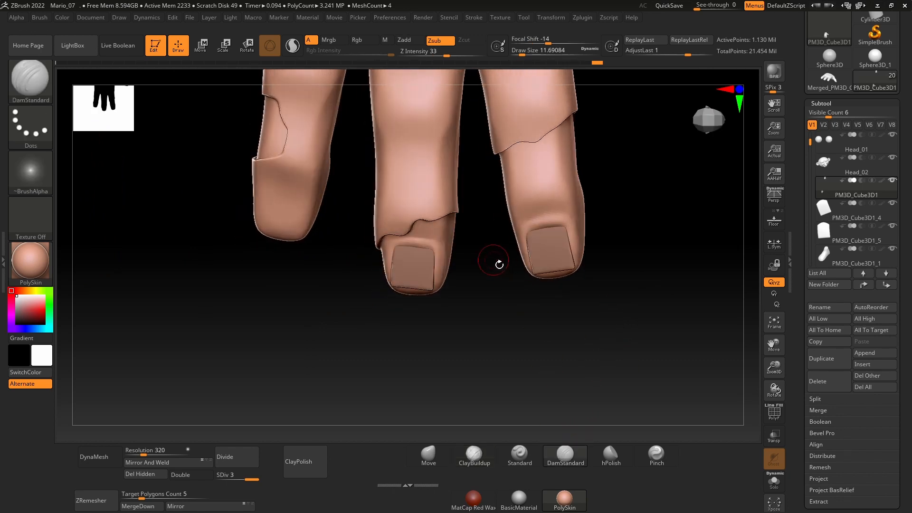
pyautogui.moveTo(474, 291); pyautogui.dragTo(482, 284)
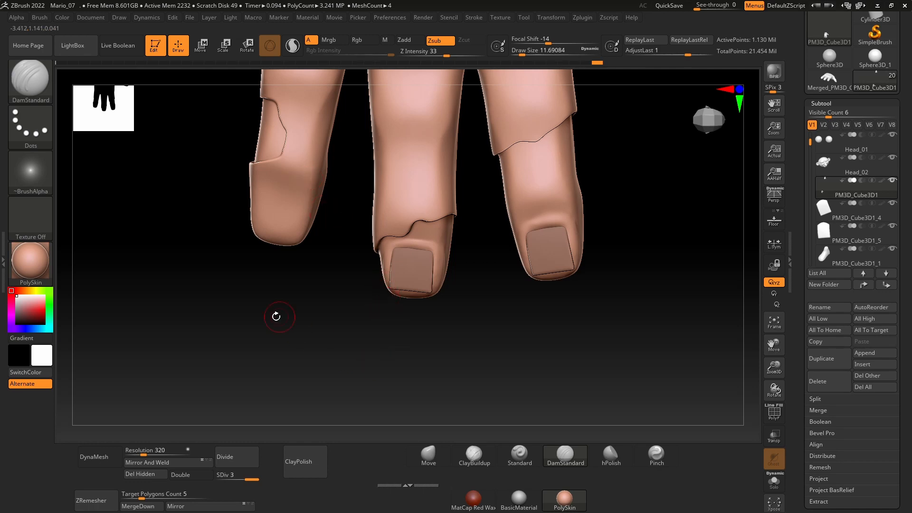
pyautogui.click(477, 453)
pyautogui.press(',')
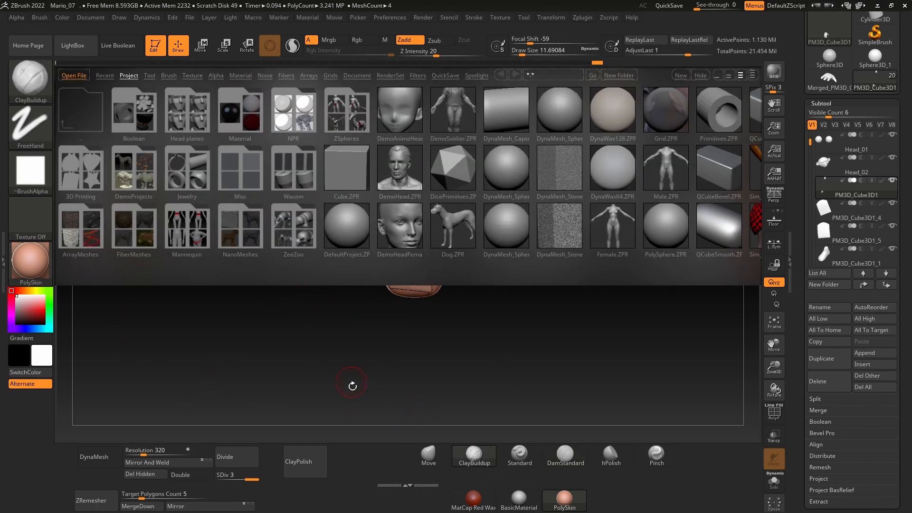
# Step: Close LightBox and assign Alpha 60 to the ClayBuildup brush
pyautogui.press(',')
pyautogui.click(45, 132)
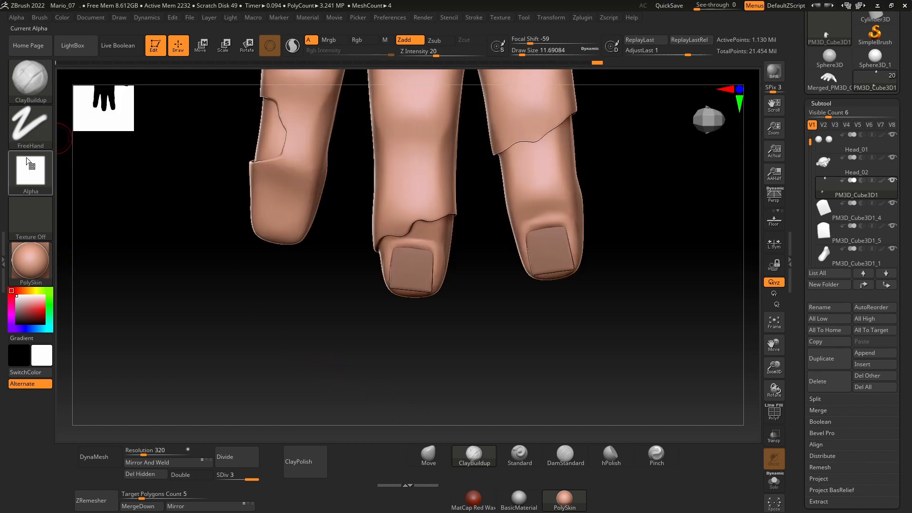
pyautogui.click(42, 182)
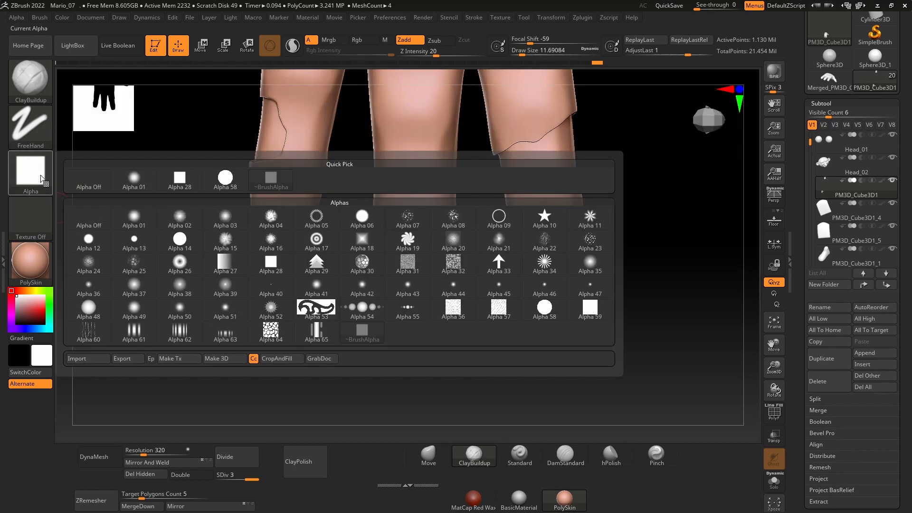
pyautogui.click(89, 333)
# Step: Try freehand wrinkle strokes with Alpha 60 across the index finger above the nail and undo them
pyautogui.moveTo(551, 199); pyautogui.dragTo(572, 193)
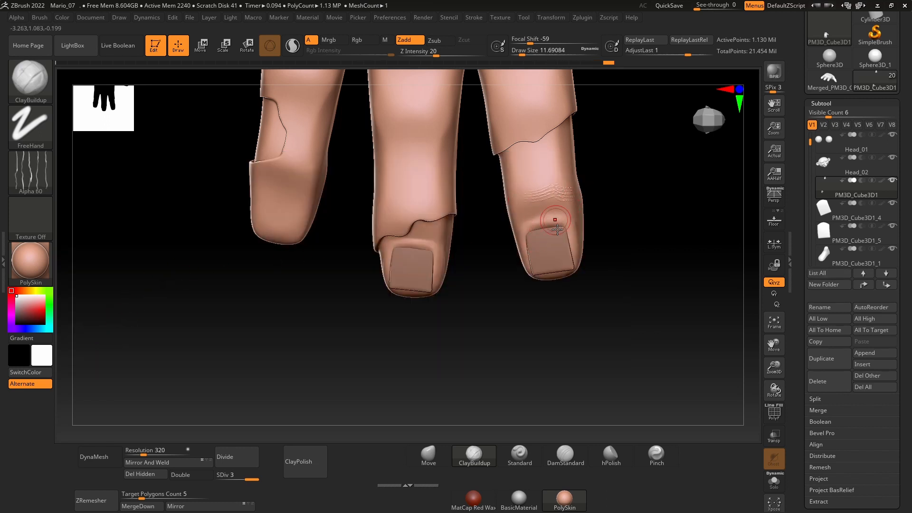
pyautogui.moveTo(584, 314); pyautogui.dragTo(617, 319, button='right')
pyautogui.hotkey('ctrl', 'z')
pyautogui.moveTo(638, 248); pyautogui.dragTo(596, 328, button='right')
pyautogui.moveTo(532, 204); pyautogui.dragTo(602, 199)
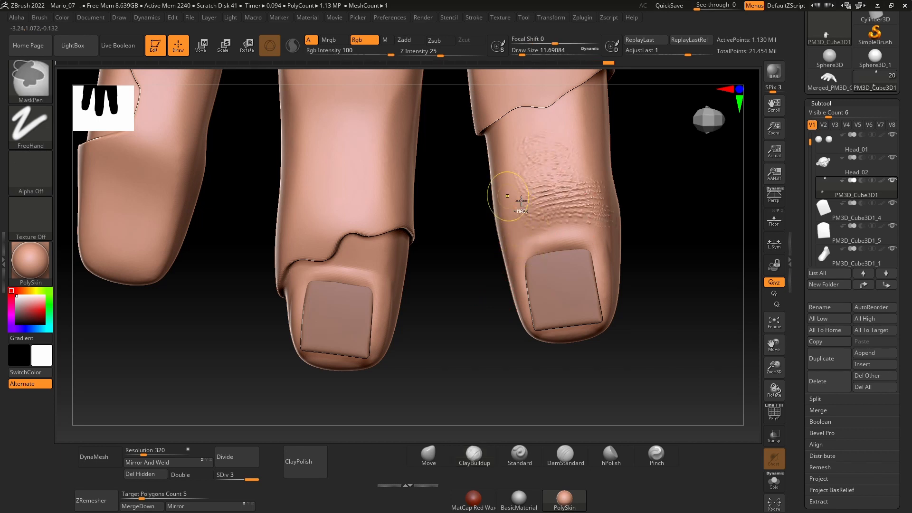
pyautogui.hotkey('ctrl', 'z')
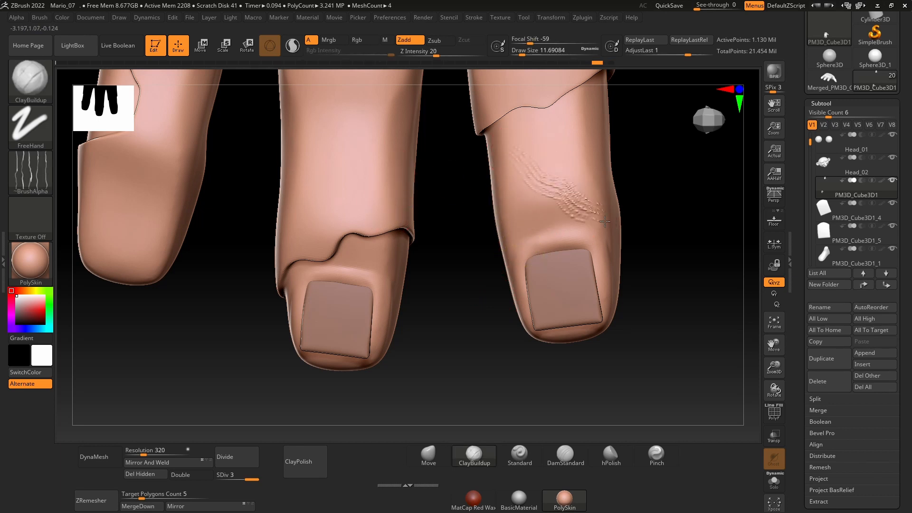
pyautogui.hotkey('ctrl', 'z')
# Step: Set the ClayBuildup stroke type to DragRect and test a wrinkle stamp above the index fingernail
pyautogui.click(37, 139)
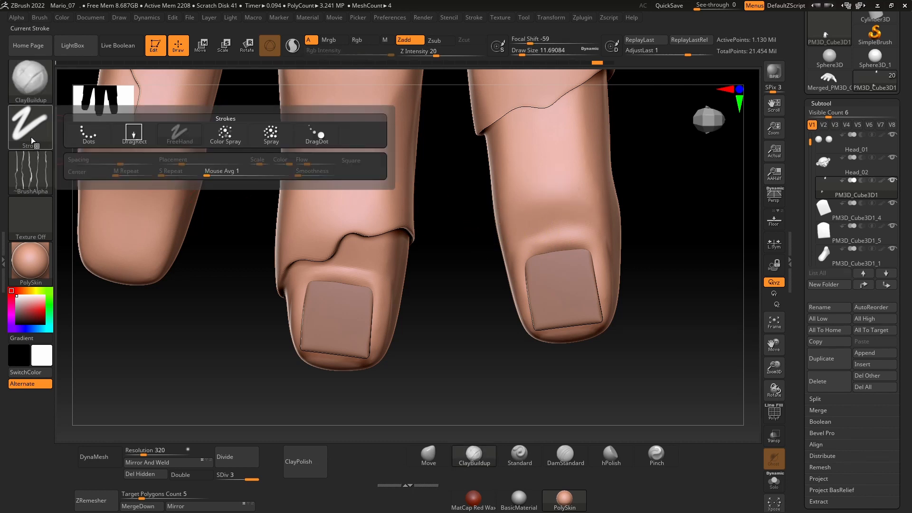
pyautogui.click(34, 141)
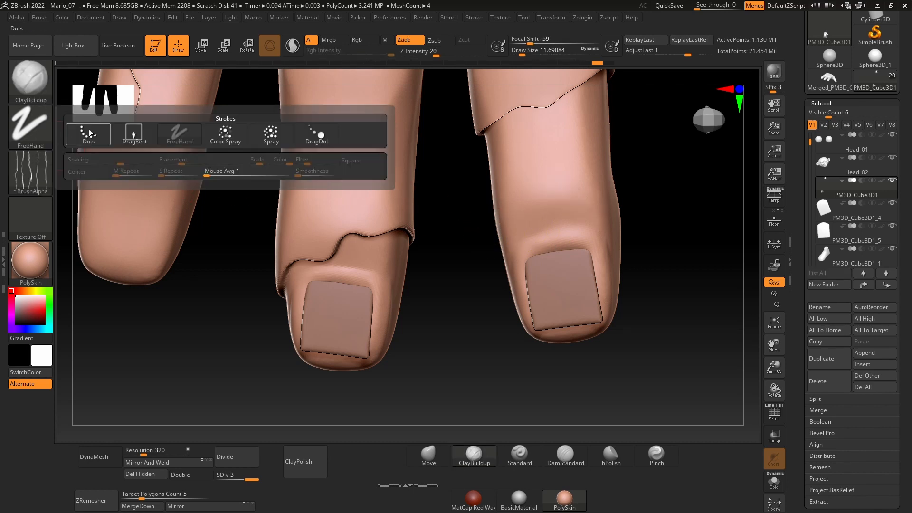
pyautogui.click(134, 134)
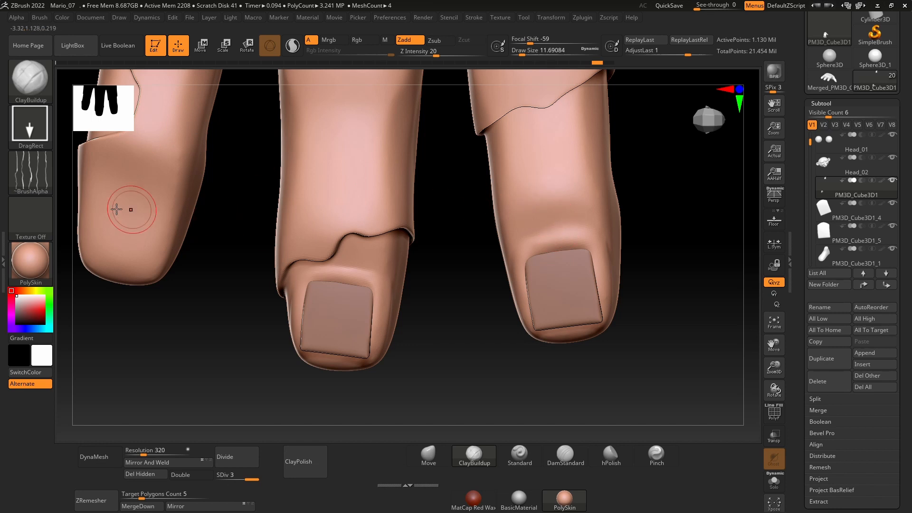
pyautogui.moveTo(576, 197)
pyautogui.mouseDown()
pyautogui.moveTo(589, 207)
pyautogui.moveTo(625, 189)
pyautogui.moveTo(567, 203)
pyautogui.mouseUp()
pyautogui.hotkey('ctrl', 'z')
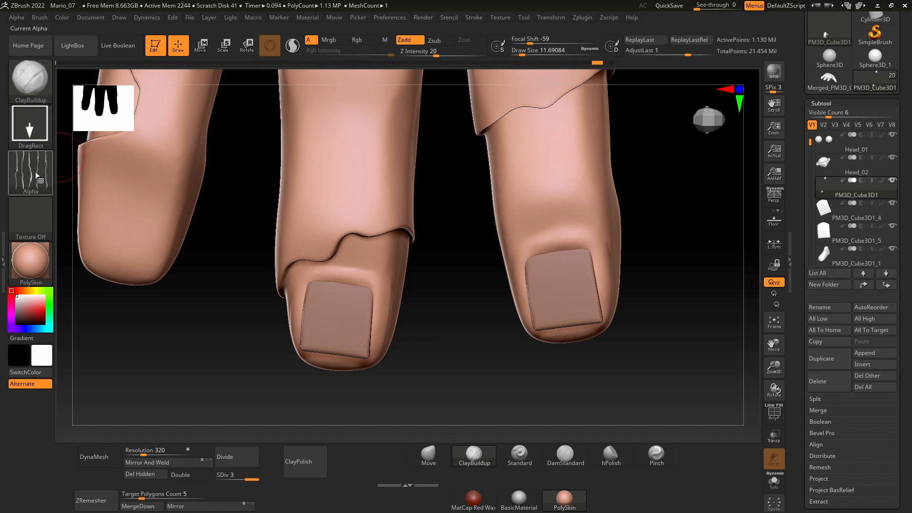
# Step: Stamp Alpha 60 creases on the index finger's last joint and set the Draw Size to about 20
pyautogui.click(30, 173)
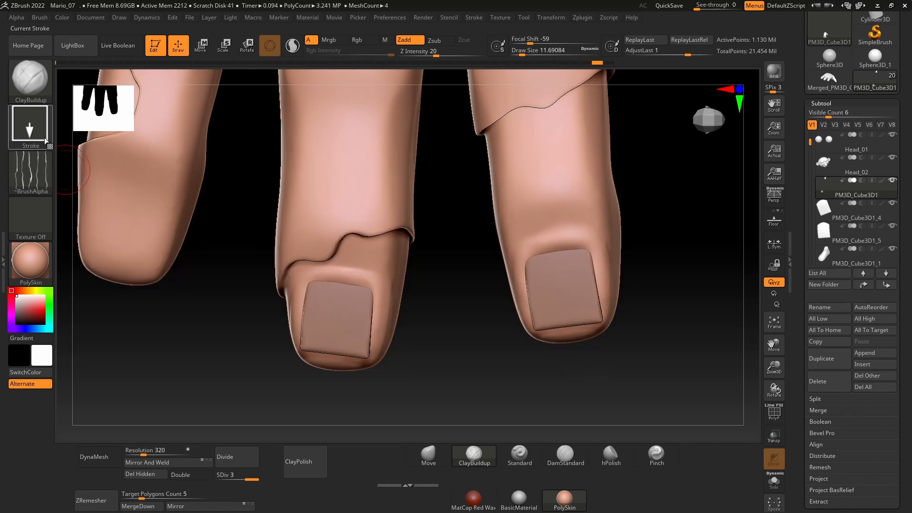
pyautogui.moveTo(458, 238); pyautogui.dragTo(461, 244)
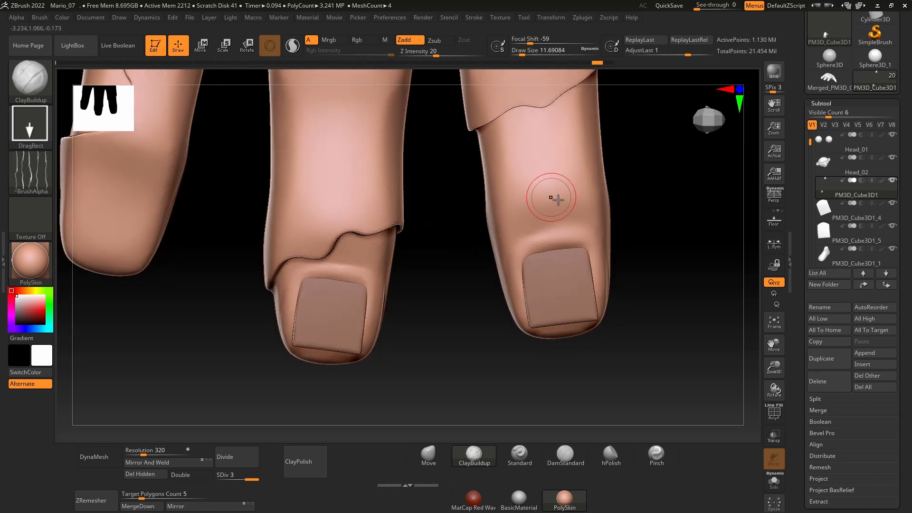
pyautogui.moveTo(547, 194)
pyautogui.mouseDown()
pyautogui.moveTo(615, 213)
pyautogui.moveTo(617, 193)
pyautogui.mouseUp()
pyautogui.hotkey('ctrl', 'z')
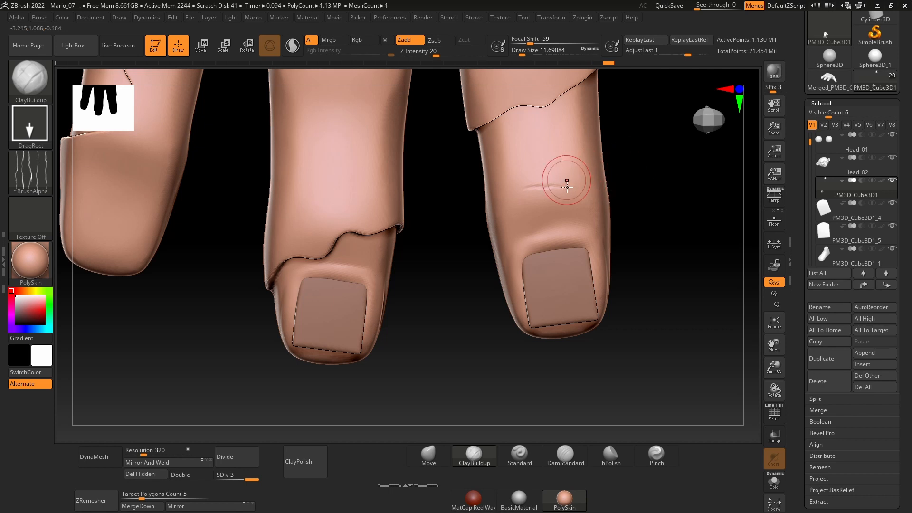
pyautogui.press('space')
pyautogui.moveTo(566, 183); pyautogui.dragTo(569, 183)
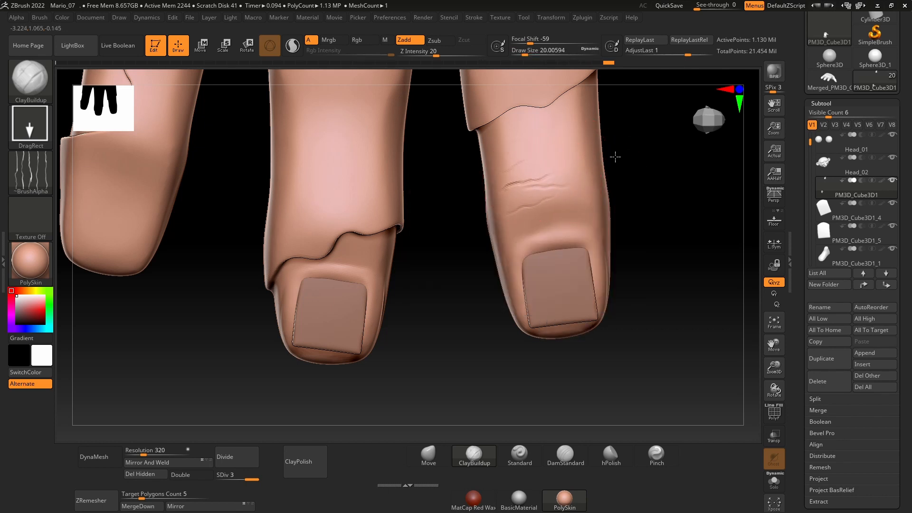
# Step: Raise the Z Intensity to 26 and stamp stronger skin wrinkles across the index finger's joint with the same line alpha
pyautogui.click(48, 174)
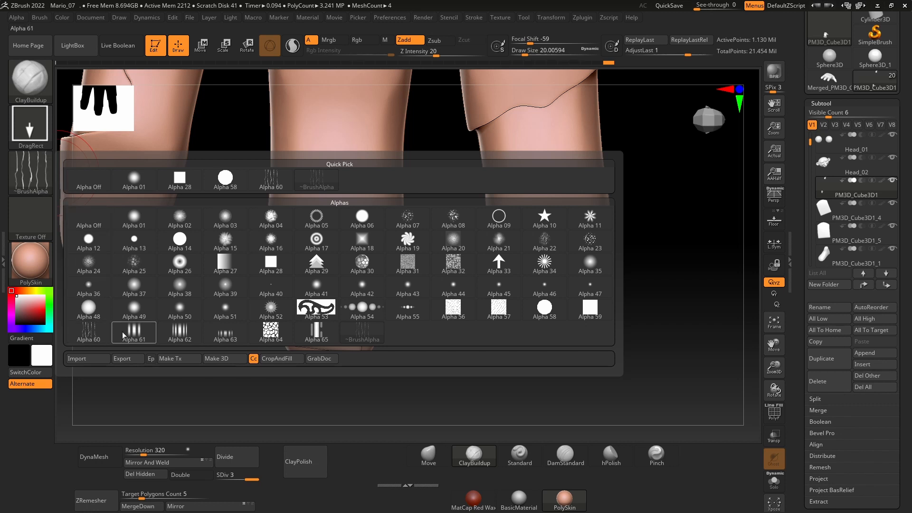
pyautogui.click(362, 333)
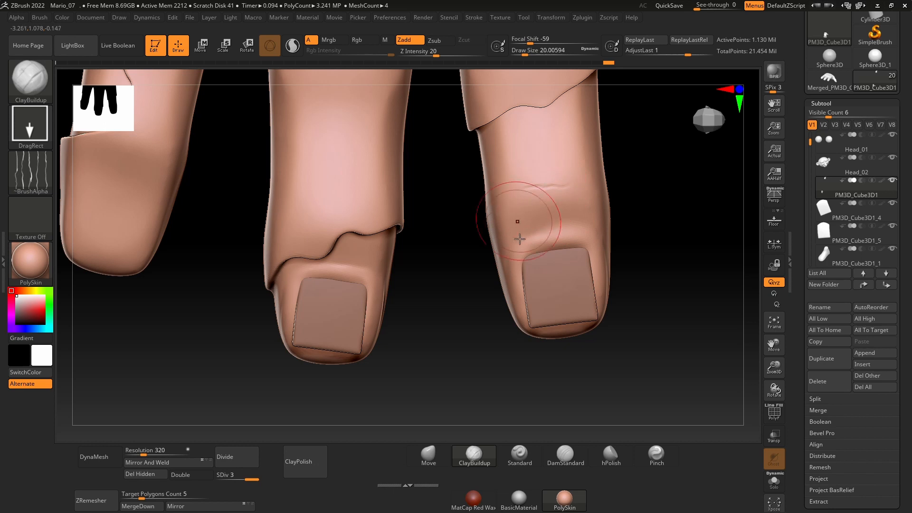
pyautogui.press('space')
pyautogui.moveTo(525, 269); pyautogui.dragTo(531, 269)
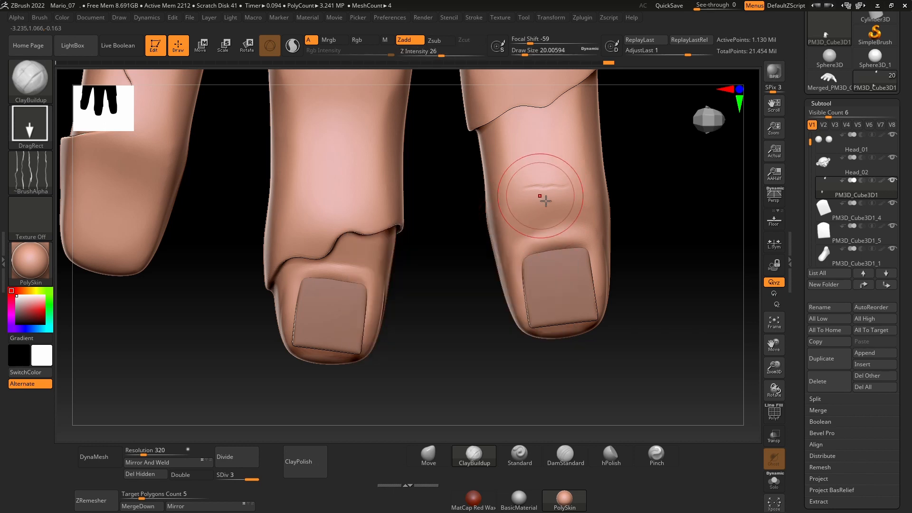
pyautogui.moveTo(545, 189); pyautogui.dragTo(611, 191)
pyautogui.hotkey('ctrl', 'z')
pyautogui.moveTo(550, 190); pyautogui.dragTo(599, 188)
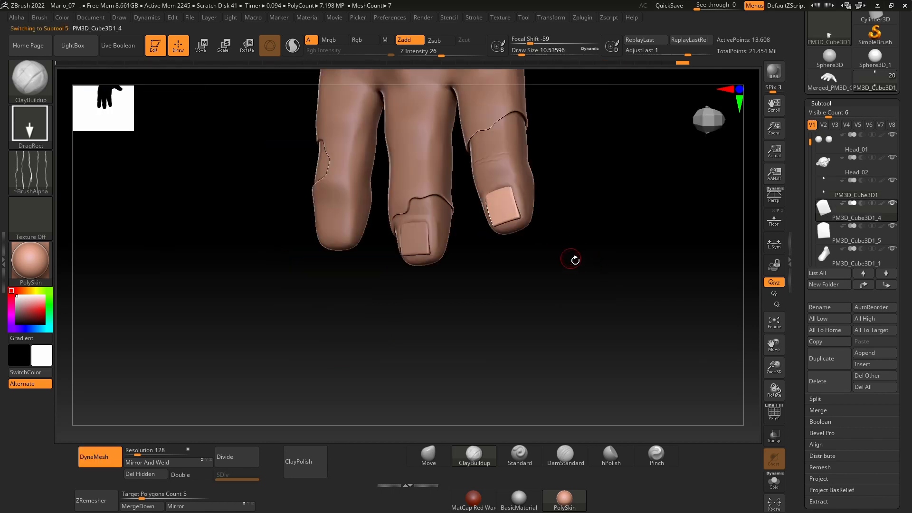
# Step: Select the index fingernail subtool and slice a wavy, broken edge along its tip with TrimCurve
pyautogui.keyDown('alt'); pyautogui.moveTo(572, 259); pyautogui.dragTo(501, 366); pyautogui.keyUp('alt')
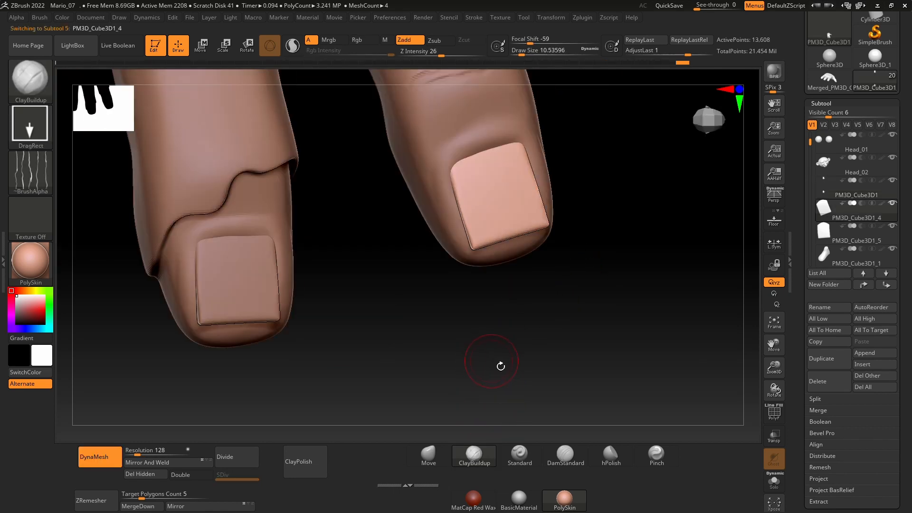
pyautogui.moveTo(588, 288); pyautogui.dragTo(590, 299)
pyautogui.keyDown('ctrl'); pyautogui.keyDown('shift'); pyautogui.moveTo(578, 259); pyautogui.dragTo(555, 243); pyautogui.keyUp('shift'); pyautogui.keyUp('ctrl')
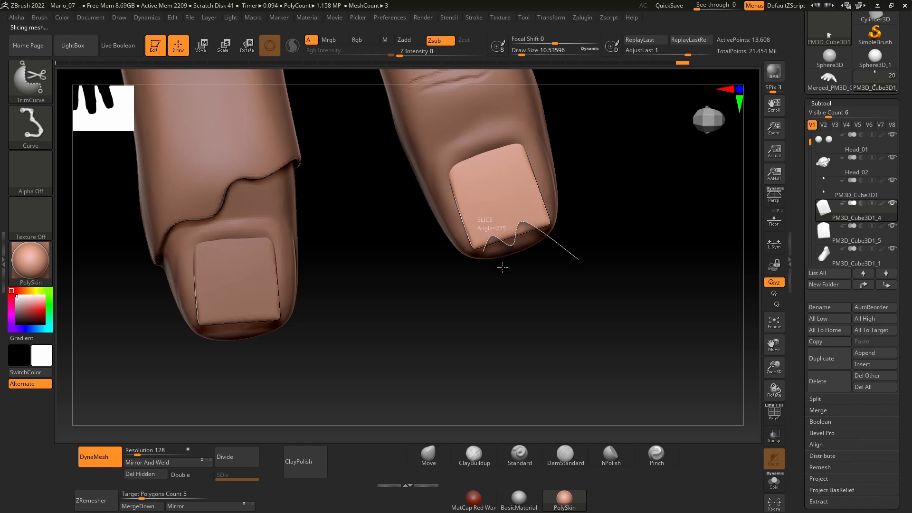
pyautogui.moveTo(575, 326)
pyautogui.mouseDown()
pyautogui.moveTo(600, 301)
pyautogui.moveTo(593, 329)
pyautogui.moveTo(607, 314)
pyautogui.moveTo(610, 291)
pyautogui.moveTo(596, 265)
pyautogui.moveTo(611, 265)
pyautogui.moveTo(604, 315)
pyautogui.moveTo(619, 309)
pyautogui.moveTo(565, 311)
pyautogui.mouseUp()
pyautogui.moveTo(443, 326)
pyautogui.keyDown('alt'); pyautogui.mouseDown()
pyautogui.moveTo(525, 314)
pyautogui.moveTo(507, 313)
pyautogui.moveTo(495, 340)
pyautogui.mouseUp(); pyautogui.keyUp('alt')
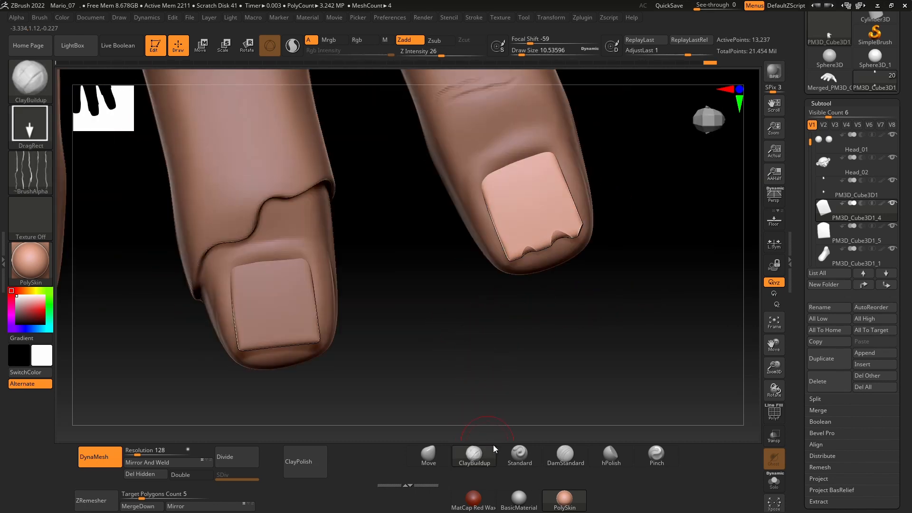
# Step: Refine the notches in the index fingernail's broken edge using the Move brush at a Draw Size of about 5.75
pyautogui.click(428, 456)
pyautogui.press('space')
pyautogui.moveTo(538, 250); pyautogui.dragTo(534, 250)
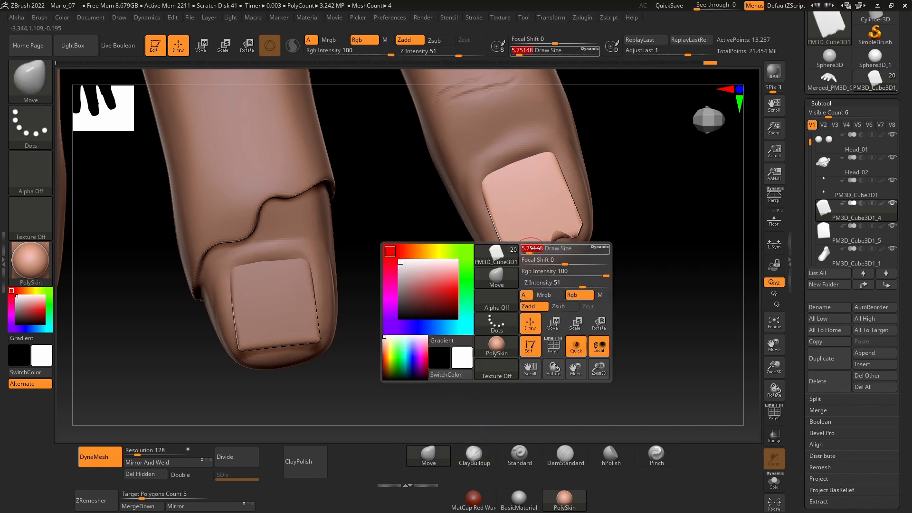
pyautogui.moveTo(593, 300); pyautogui.dragTo(577, 316)
pyautogui.click(479, 459)
pyautogui.moveTo(575, 285)
pyautogui.mouseDown()
pyautogui.moveTo(575, 316)
pyautogui.moveTo(574, 283)
pyautogui.moveTo(596, 359)
pyautogui.moveTo(488, 354)
pyautogui.moveTo(597, 423)
pyautogui.mouseUp()
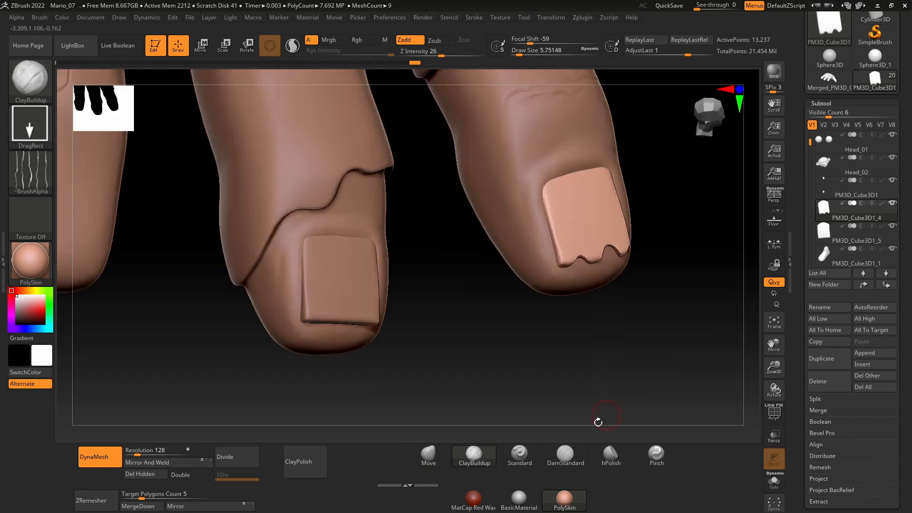
pyautogui.click(428, 456)
pyautogui.moveTo(563, 318); pyautogui.dragTo(598, 300)
# Step: Cut a jagged, chipped edge into the middle fingernail's tip and shape its notches
pyautogui.keyDown('alt'); pyautogui.click(561, 189); pyautogui.keyUp('alt')
pyautogui.moveTo(561, 189)
pyautogui.mouseDown(button='right')
pyautogui.moveTo(637, 164)
pyautogui.moveTo(591, 188)
pyautogui.moveTo(639, 161)
pyautogui.moveTo(665, 193)
pyautogui.moveTo(631, 256)
pyautogui.mouseUp(button='right')
pyautogui.rightClick(631, 257)
pyautogui.keyDown('ctrl'); pyautogui.moveTo(670, 176); pyautogui.dragTo(636, 309, button='right'); pyautogui.keyUp('ctrl')
pyautogui.keyDown('alt'); pyautogui.click(477, 260); pyautogui.keyUp('alt')
pyautogui.keyDown('ctrl'); pyautogui.keyDown('shift'); pyautogui.moveTo(461, 288); pyautogui.dragTo(505, 295); pyautogui.keyUp('shift'); pyautogui.keyUp('ctrl')
pyautogui.moveTo(531, 327)
pyautogui.mouseDown(button='right')
pyautogui.moveTo(568, 344)
pyautogui.moveTo(537, 327)
pyautogui.mouseUp(button='right')
pyautogui.moveTo(449, 256); pyautogui.dragTo(458, 250)
pyautogui.keyDown('alt'); pyautogui.click(541, 266); pyautogui.keyUp('alt')
pyautogui.moveTo(522, 323)
pyautogui.mouseDown(button='right')
pyautogui.moveTo(560, 326)
pyautogui.moveTo(577, 311)
pyautogui.mouseUp(button='right')
# Step: Build up the skin around the middle fingernail on the hand subtool using ClayBuildup with the FreeHand stroke and Alpha 01
pyautogui.press('b')
pyautogui.press('c')
# Step: Mask the skin around the middle fingernail, invert the mask, and fit the cuticle fold to the nail with Move and ClayBuildup
pyautogui.press('b')
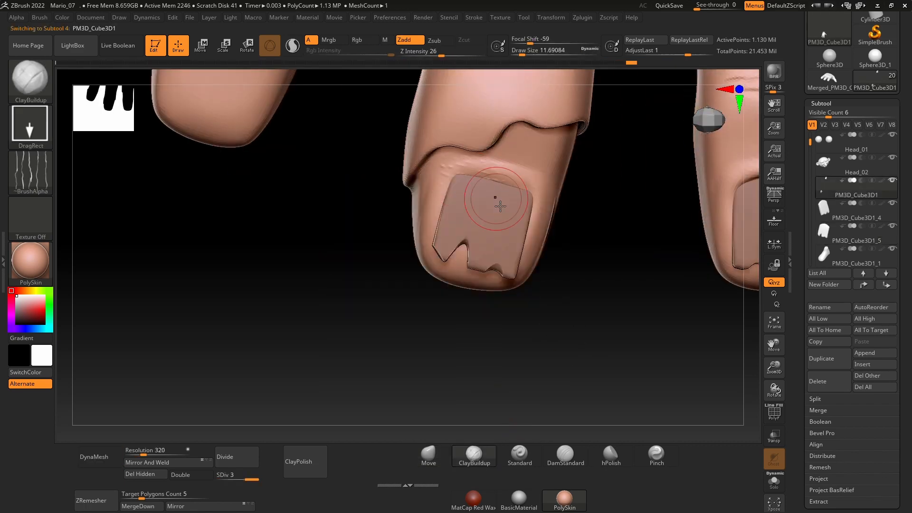
pyautogui.click(30, 127)
pyautogui.click(172, 137)
pyautogui.click(31, 172)
pyautogui.click(126, 182)
pyautogui.moveTo(527, 186); pyautogui.dragTo(500, 187, button='right')
pyautogui.keyDown('alt'); pyautogui.moveTo(500, 186); pyautogui.dragTo(400, 231, button='right'); pyautogui.keyUp('alt')
pyautogui.press('b')
pyautogui.press('m')
pyautogui.press('v')
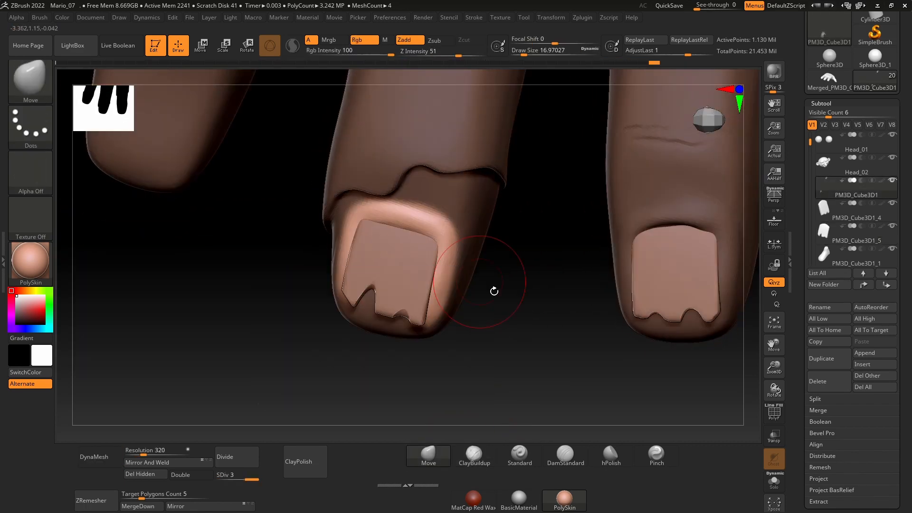
pyautogui.moveTo(492, 288); pyautogui.dragTo(407, 244, button='right')
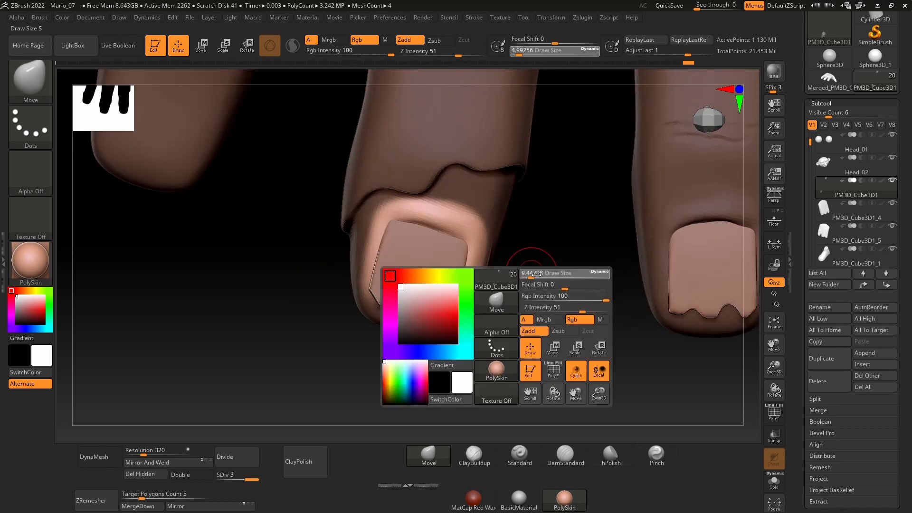
pyautogui.moveTo(452, 248)
pyautogui.mouseDown(button='right')
pyautogui.moveTo(454, 358)
pyautogui.moveTo(491, 282)
pyautogui.mouseUp(button='right')
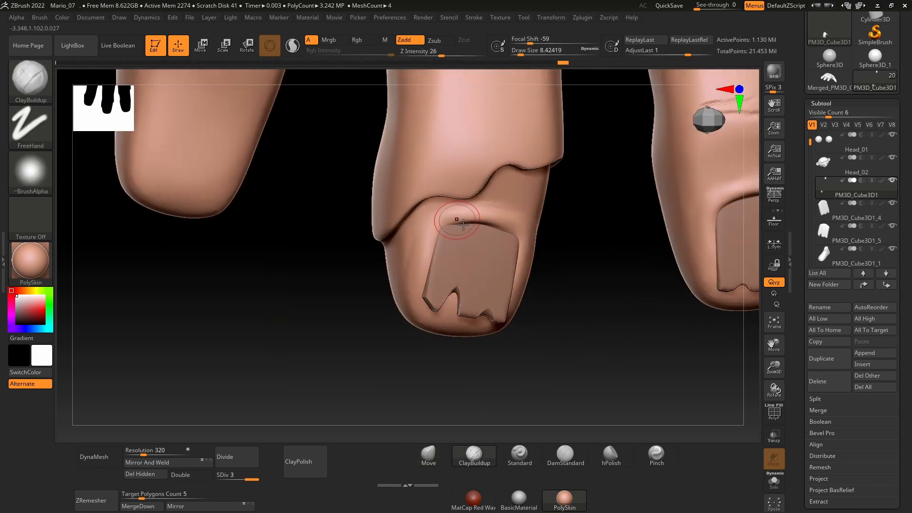
pyautogui.moveTo(474, 285)
pyautogui.mouseDown(button='right')
pyautogui.moveTo(521, 298)
pyautogui.moveTo(432, 273)
pyautogui.mouseUp(button='right')
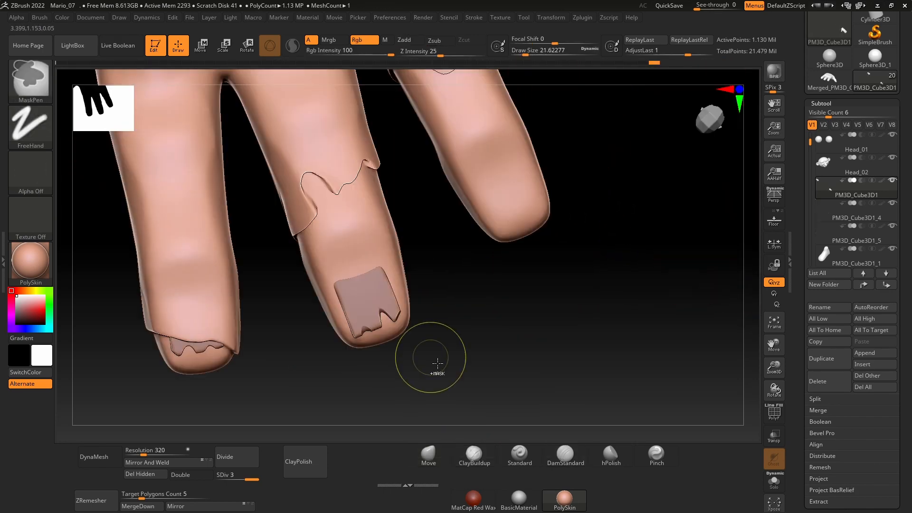
# Step: Set the ClayBuildup Draw Size to about 3.1 and select the chipped middle fingernail on the opposite hand
pyautogui.moveTo(434, 362)
pyautogui.mouseDown(button='right')
pyautogui.moveTo(451, 346)
pyautogui.moveTo(471, 446)
pyautogui.mouseUp(button='right')
pyautogui.click(472, 446)
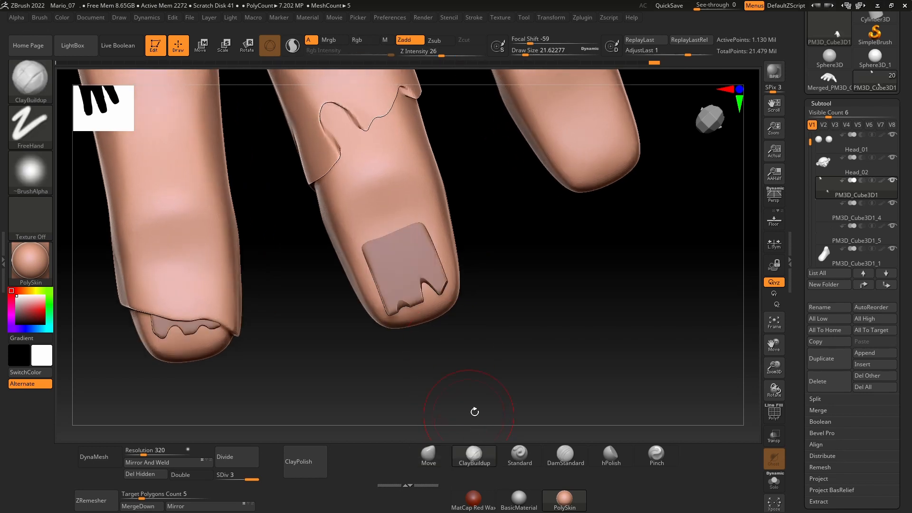
pyautogui.press('space')
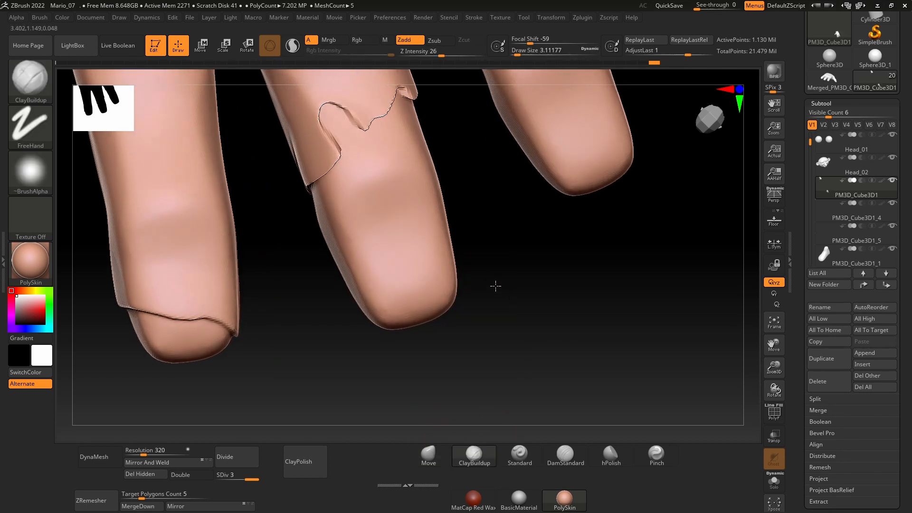
pyautogui.keyDown('alt'); pyautogui.click(441, 269); pyautogui.keyUp('alt')
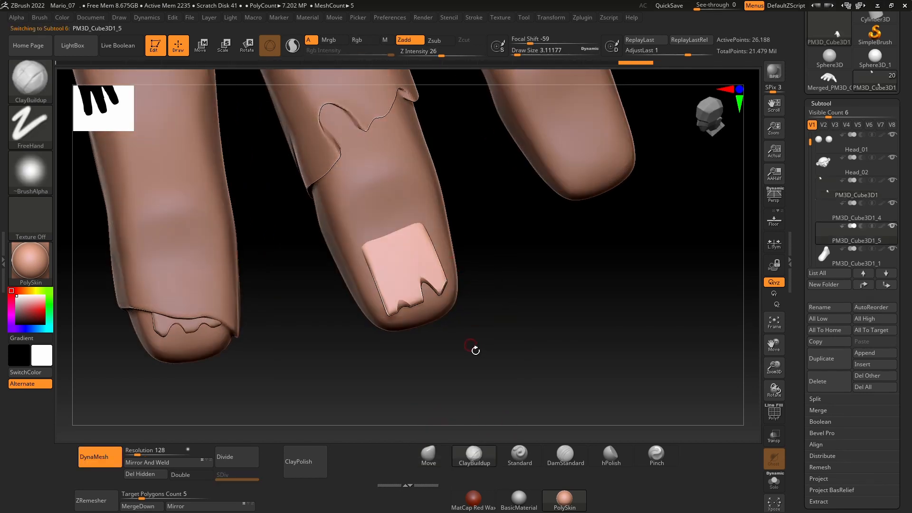
# Step: Examine the opposite hand's chipped nail in isolation and together with the fingers, hand and foot from several angles
pyautogui.keyDown('alt'); pyautogui.moveTo(526, 258); pyautogui.dragTo(387, 301, button='right'); pyautogui.keyUp('alt')
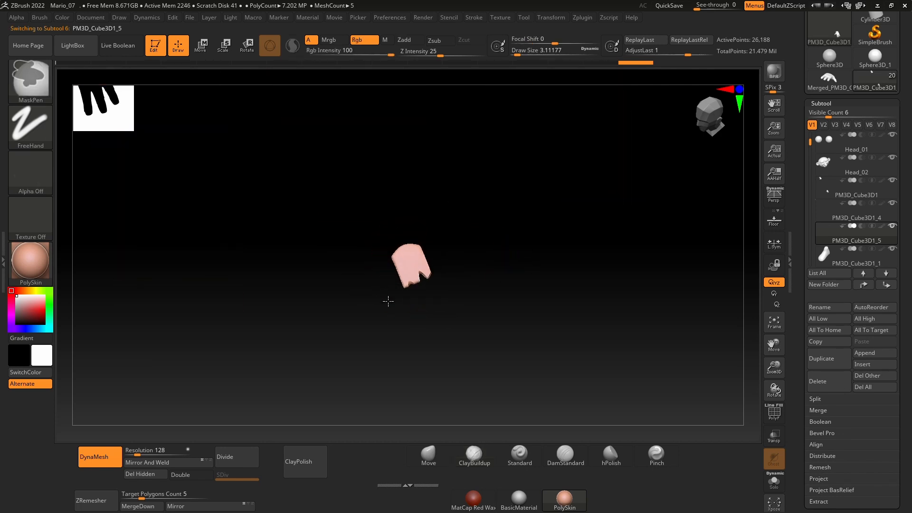
pyautogui.keyDown('alt'); pyautogui.moveTo(418, 356); pyautogui.dragTo(483, 405, button='right'); pyautogui.keyUp('alt')
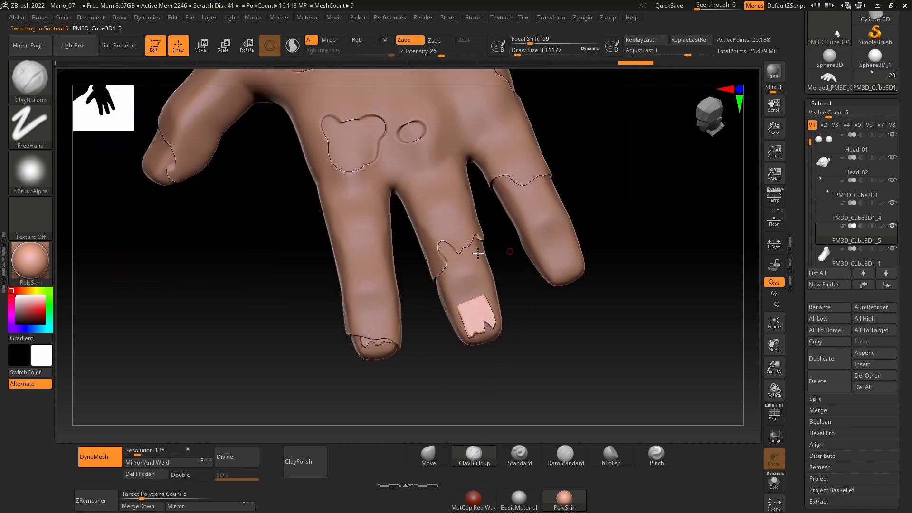
pyautogui.moveTo(238, 261)
pyautogui.mouseDown(button='right')
pyautogui.moveTo(255, 264)
pyautogui.moveTo(234, 248)
pyautogui.mouseUp(button='right')
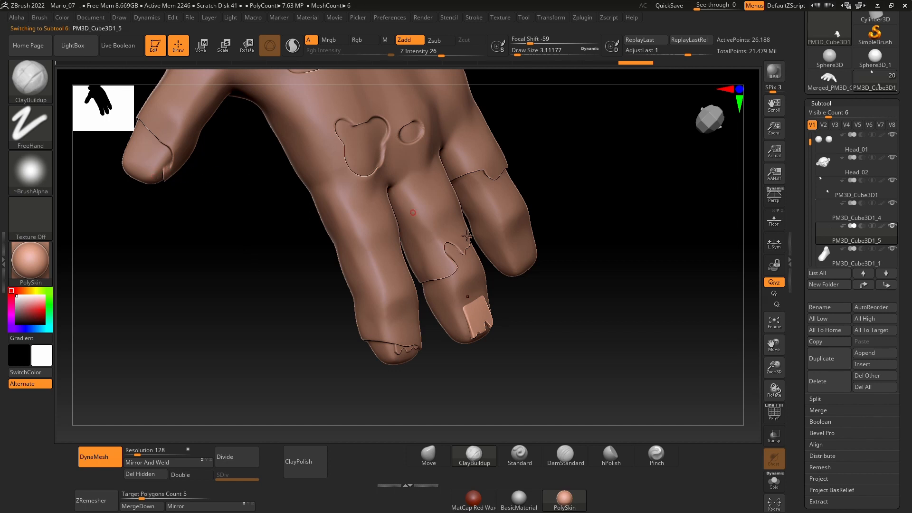
pyautogui.moveTo(591, 311)
pyautogui.mouseDown(button='right')
pyautogui.moveTo(566, 304)
pyautogui.moveTo(596, 303)
pyautogui.mouseUp(button='right')
pyautogui.keyDown('ctrl'); pyautogui.moveTo(619, 242); pyautogui.dragTo(487, 242, button='right'); pyautogui.keyUp('ctrl')
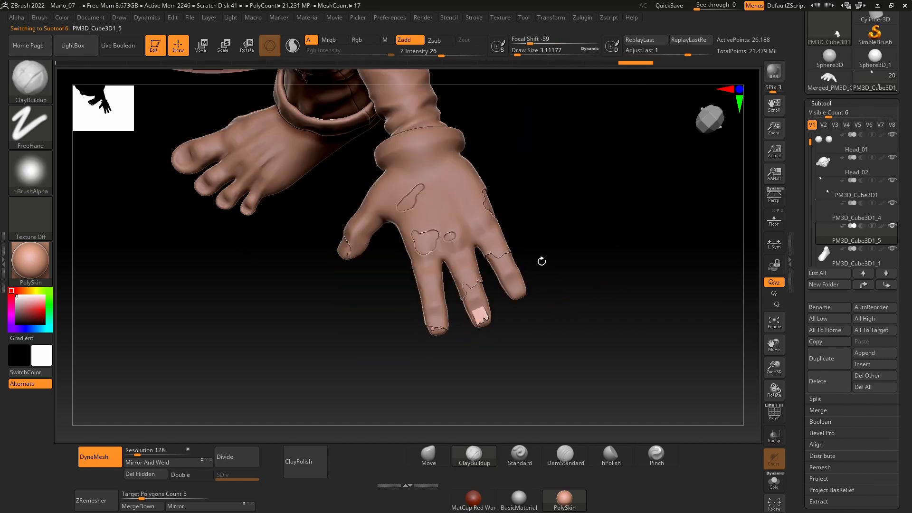
pyautogui.keyDown('alt'); pyautogui.moveTo(557, 328); pyautogui.dragTo(581, 296, button='right'); pyautogui.keyUp('alt')
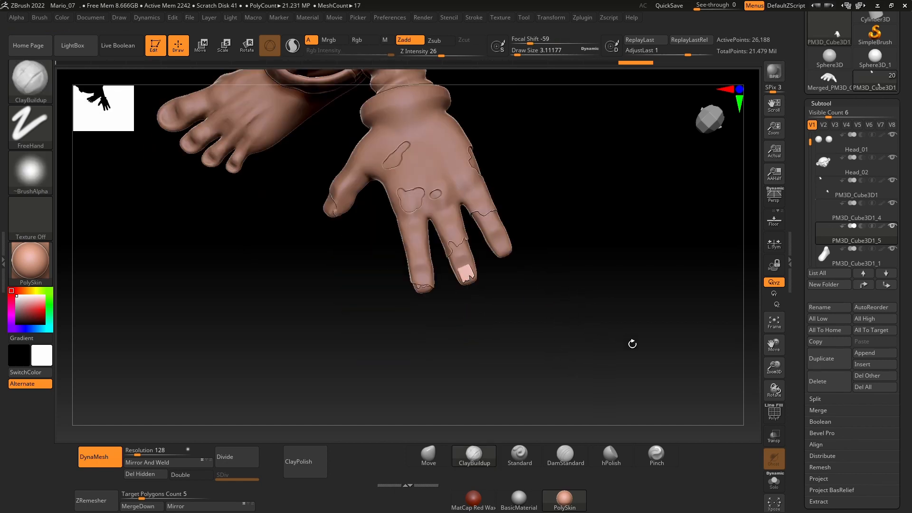
# Step: Duplicate the chipped middle fingernail subtool and isolate the copy with Solo
pyautogui.click(818, 364)
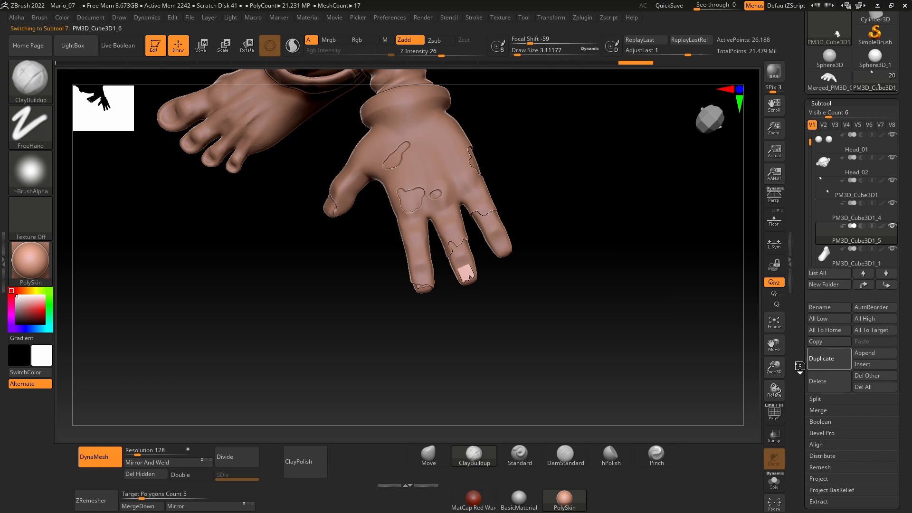
pyautogui.click(774, 481)
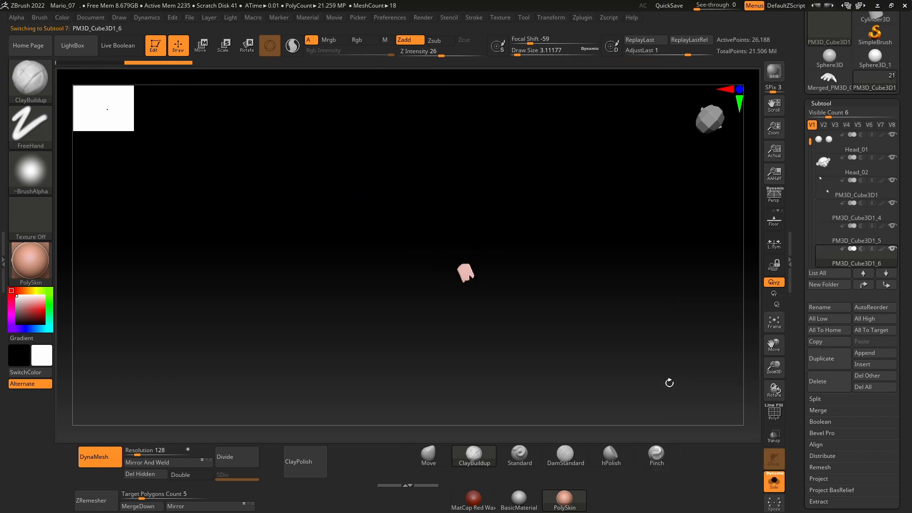
pyautogui.moveTo(667, 380); pyautogui.dragTo(489, 289, button='right')
pyautogui.moveTo(518, 327); pyautogui.dragTo(731, 358, button='right')
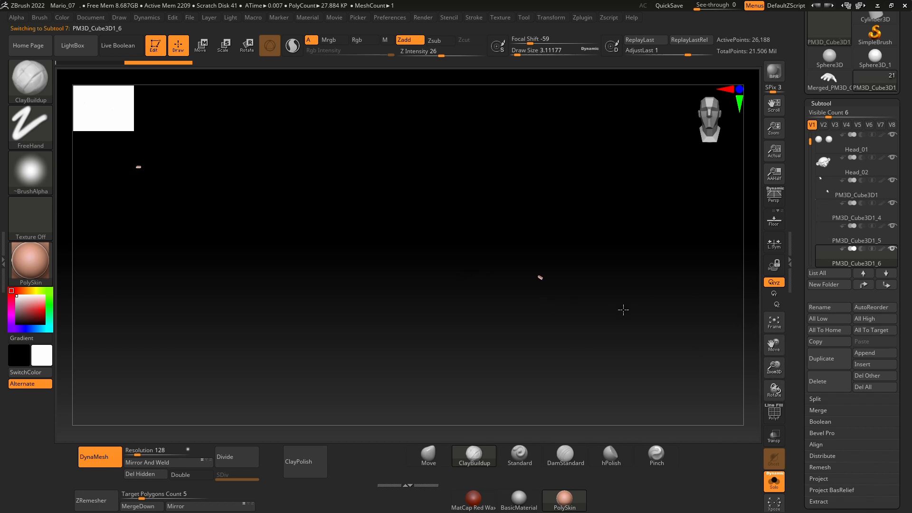
pyautogui.hotkey('ctrl', 'shift')
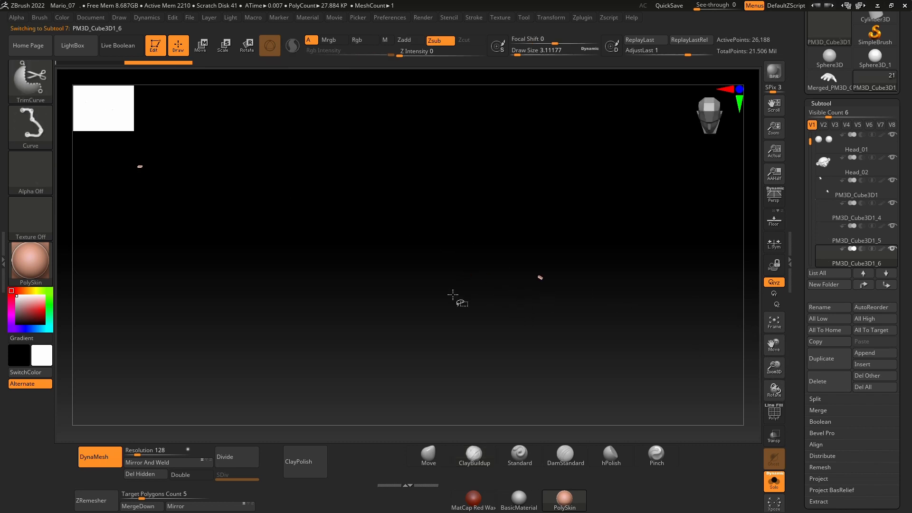
pyautogui.click(29, 131)
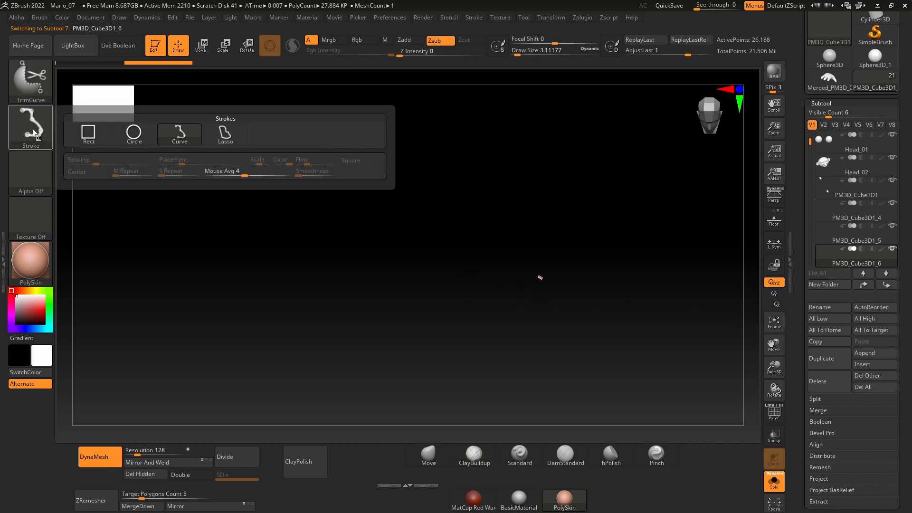
pyautogui.click(96, 138)
pyautogui.keyDown('ctrl'); pyautogui.keyDown('shift'); pyautogui.moveTo(577, 306); pyautogui.dragTo(502, 241); pyautogui.keyUp('shift'); pyautogui.keyUp('ctrl')
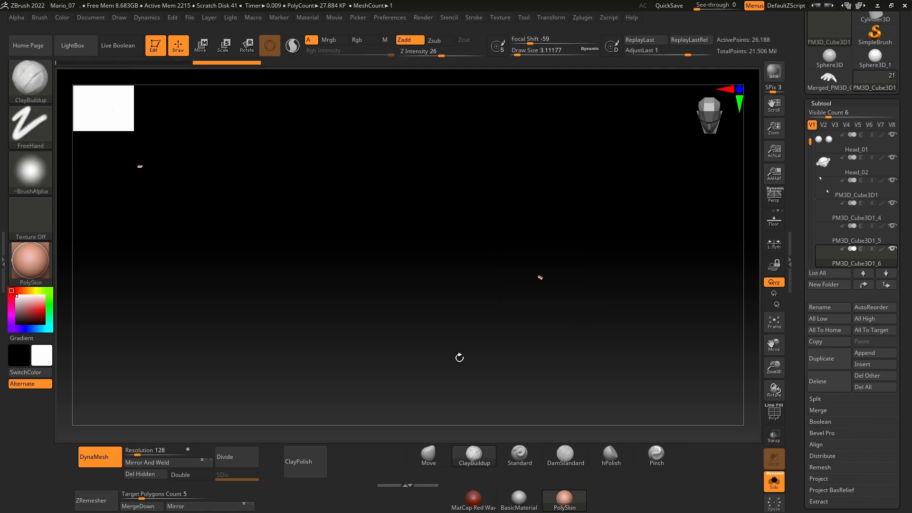
# Step: Keep only one nail of the mirrored pair with SelectRect, delete the hidden nail, and bring the whole model back into view
pyautogui.hotkey('ctrl', 'shift')
pyautogui.click(31, 81)
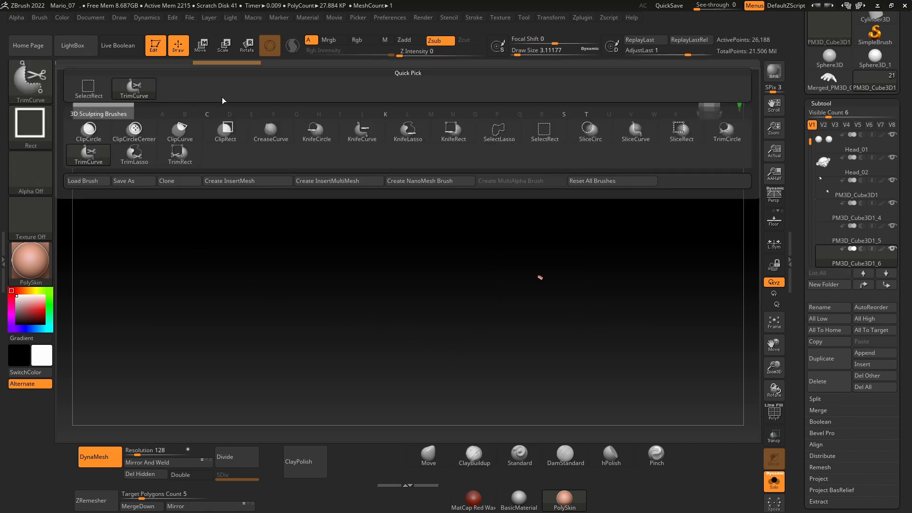
pyautogui.click(544, 131)
pyautogui.keyDown('ctrl'); pyautogui.keyDown('shift'); pyautogui.moveTo(570, 303); pyautogui.dragTo(521, 240); pyautogui.keyUp('shift'); pyautogui.keyUp('ctrl')
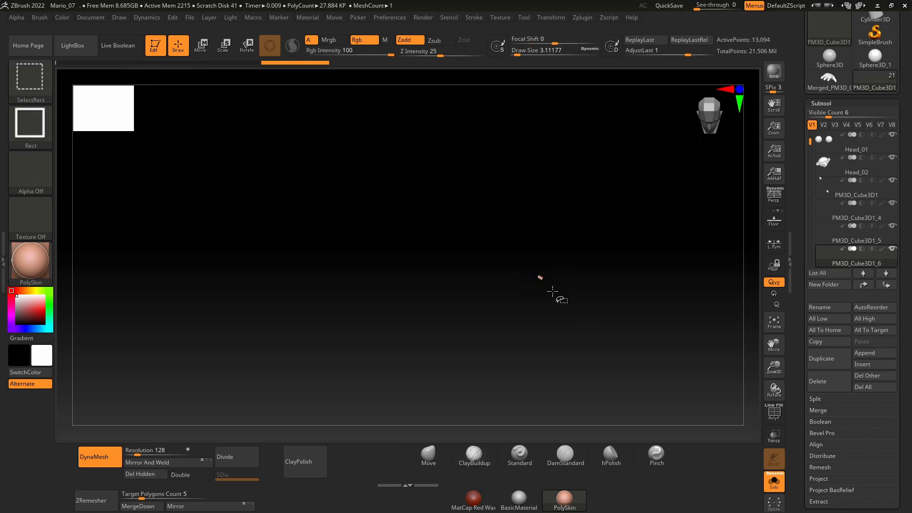
pyautogui.click(146, 477)
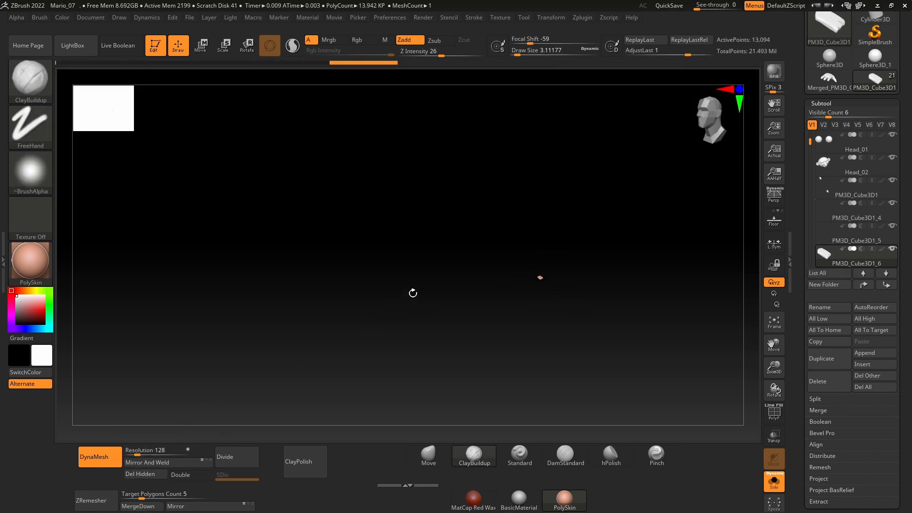
pyautogui.keyDown('alt'); pyautogui.moveTo(475, 352); pyautogui.dragTo(380, 286, button='right'); pyautogui.keyUp('alt')
pyautogui.keyDown('ctrl'); pyautogui.moveTo(448, 262); pyautogui.dragTo(457, 263, button='right'); pyautogui.keyUp('ctrl')
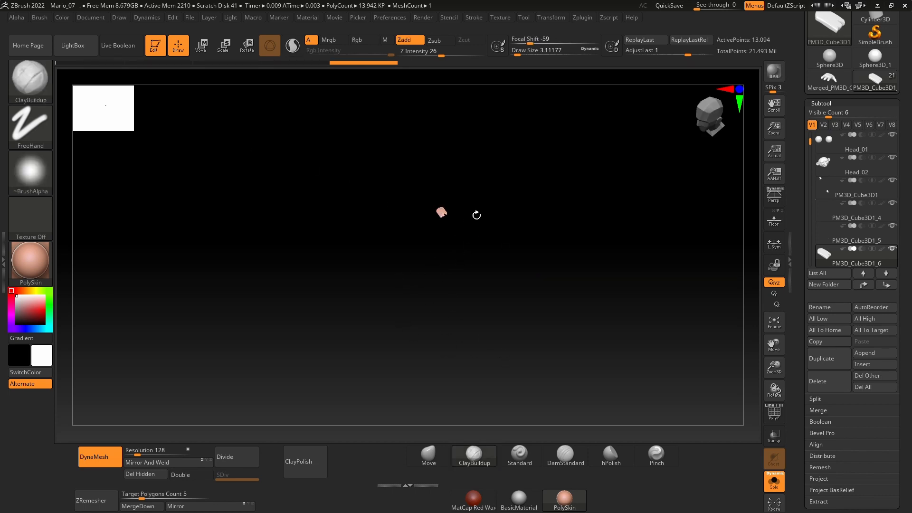
pyautogui.click(768, 484)
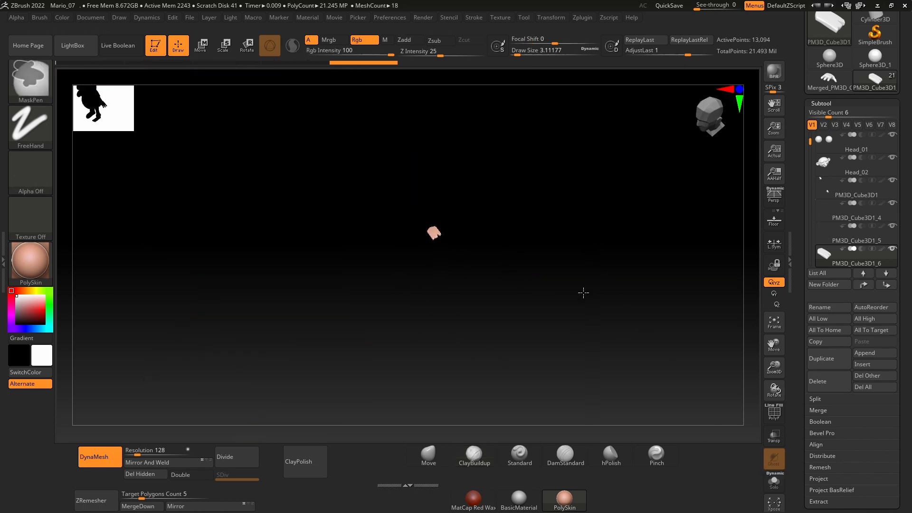
# Step: Activate the transform gizmo for the copied nail and centre it on the nail at the middle fingertip
pyautogui.keyDown('ctrl'); pyautogui.moveTo(593, 248); pyautogui.dragTo(578, 342, button='right'); pyautogui.keyUp('ctrl')
pyautogui.moveTo(595, 296); pyautogui.dragTo(594, 304, button='right')
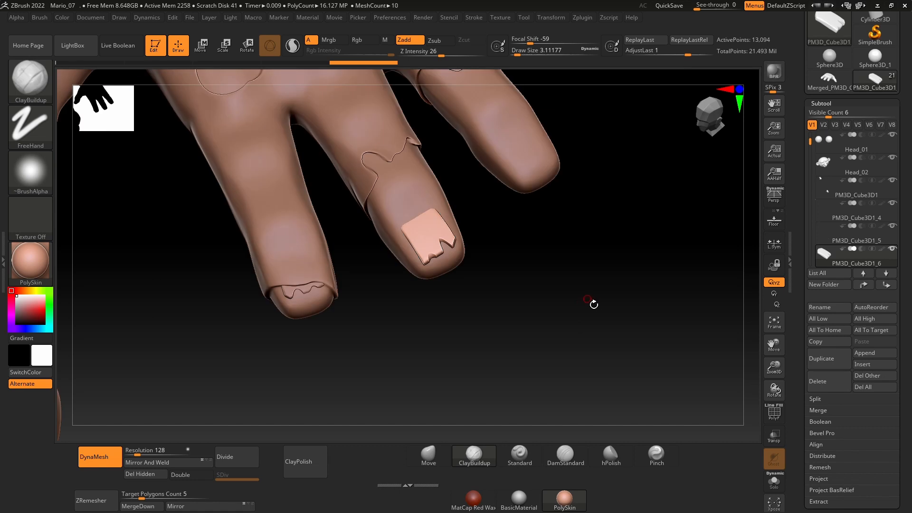
pyautogui.press('w')
pyautogui.keyDown('ctrl'); pyautogui.moveTo(631, 280); pyautogui.dragTo(535, 273, button='right'); pyautogui.keyUp('ctrl')
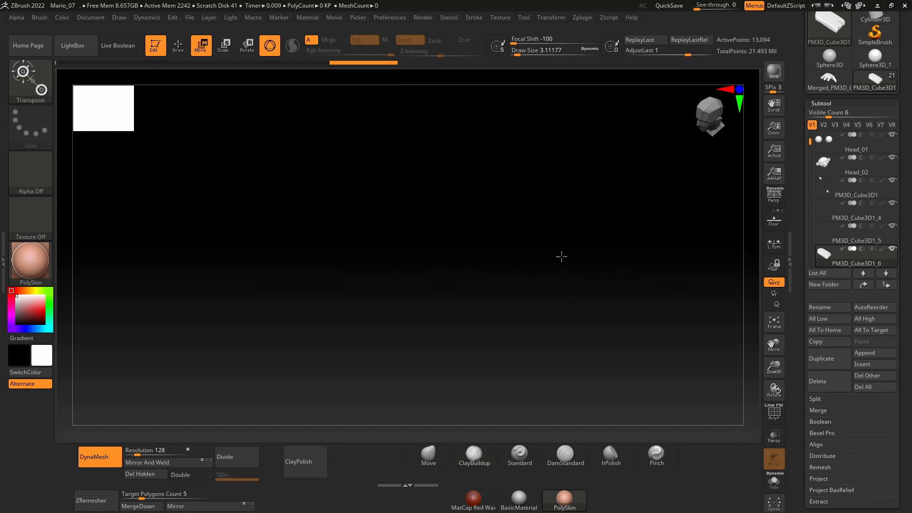
pyautogui.click(773, 321)
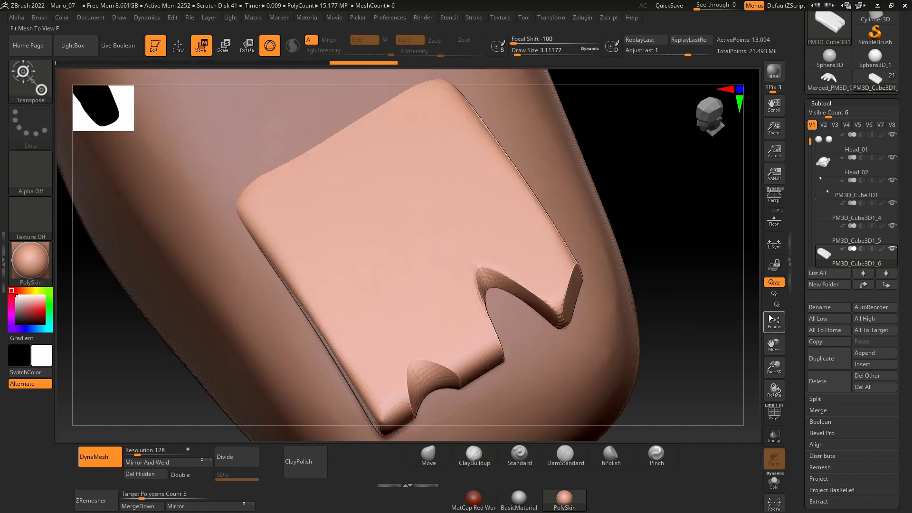
pyautogui.click(765, 323)
pyautogui.keyDown('alt'); pyautogui.moveTo(598, 184); pyautogui.dragTo(637, 271, button='right'); pyautogui.keyUp('alt')
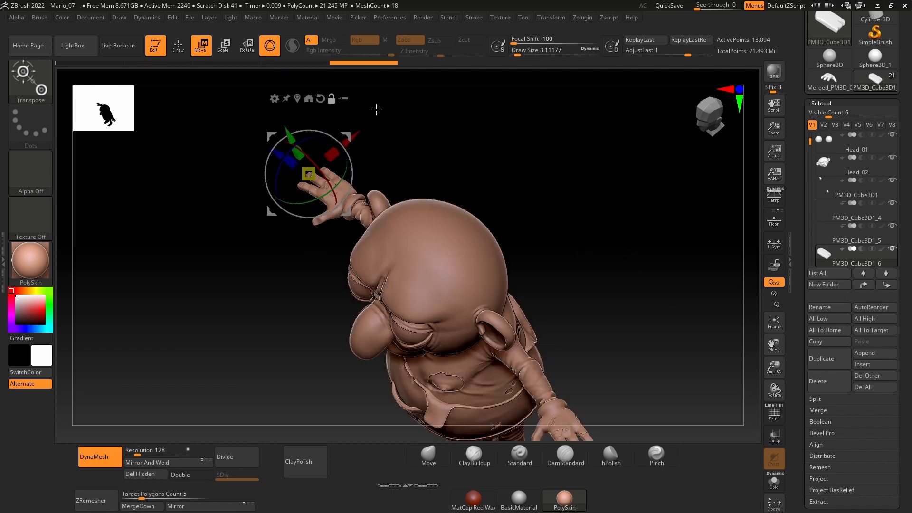
pyautogui.click(301, 99)
pyautogui.keyDown('alt'); pyautogui.moveTo(641, 315); pyautogui.dragTo(517, 141, button='right'); pyautogui.keyUp('alt')
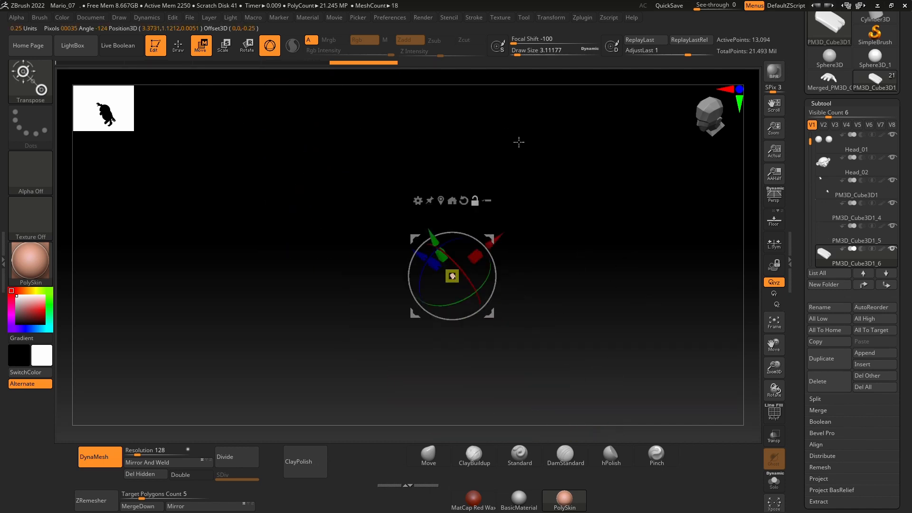
pyautogui.keyDown('ctrl'); pyautogui.moveTo(570, 330); pyautogui.dragTo(545, 315, button='right'); pyautogui.keyUp('ctrl')
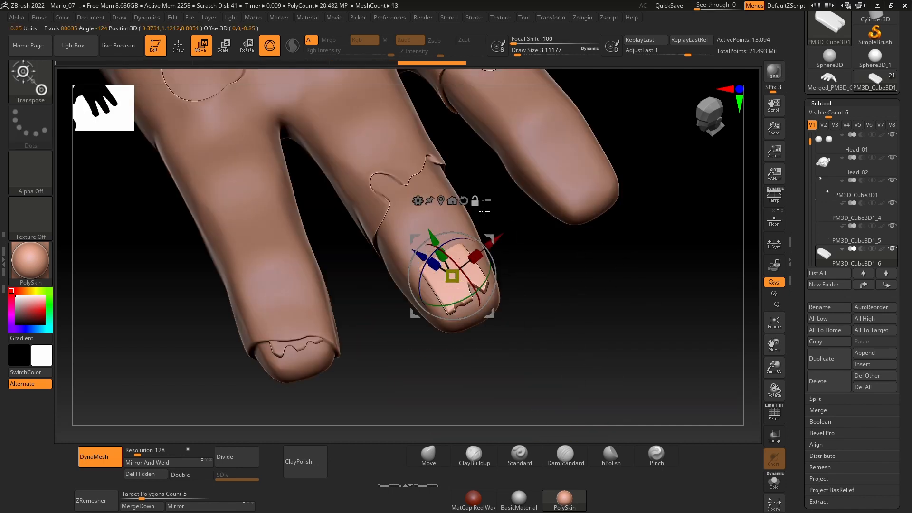
# Step: Move the nail copy onto the outermost finger, scale it down to about 0.88, and rotate it toward the fingertip
pyautogui.moveTo(498, 237); pyautogui.dragTo(631, 138)
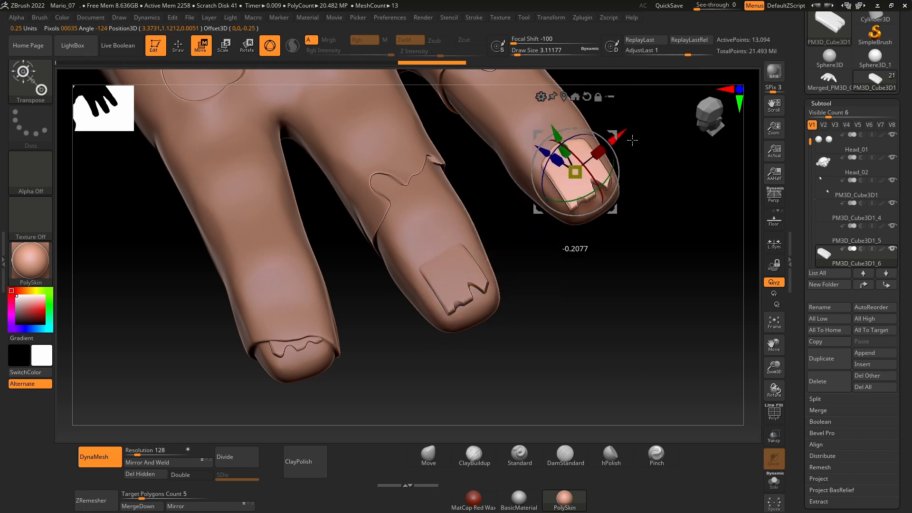
pyautogui.moveTo(687, 210); pyautogui.dragTo(689, 297, button='right')
pyautogui.keyDown('ctrl'); pyautogui.moveTo(777, 377); pyautogui.dragTo(751, 329, button='right'); pyautogui.keyUp('ctrl')
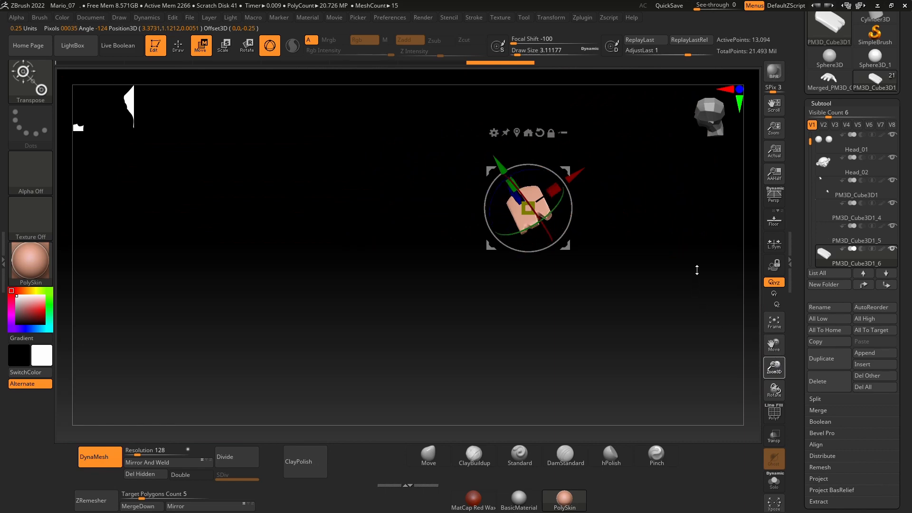
pyautogui.moveTo(717, 256); pyautogui.dragTo(631, 244, button='right')
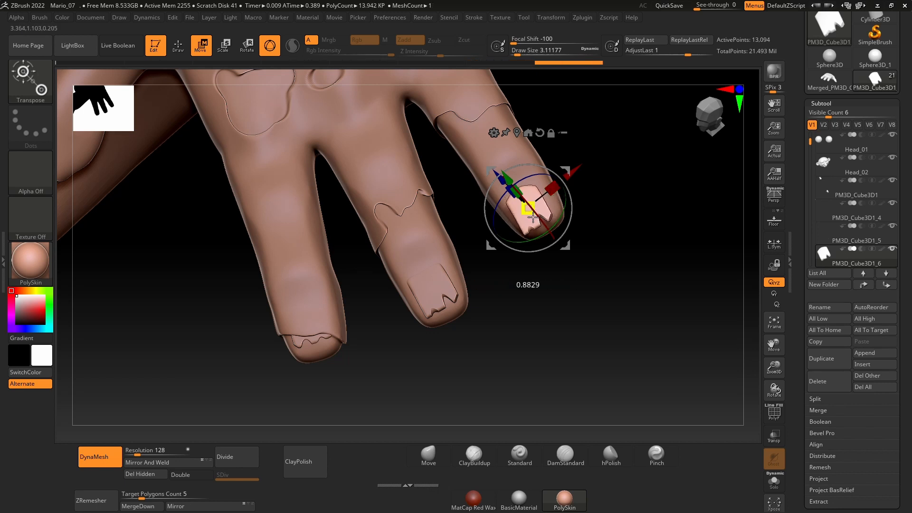
pyautogui.moveTo(581, 177)
pyautogui.mouseDown(button='right')
pyautogui.moveTo(633, 215)
pyautogui.moveTo(580, 187)
pyautogui.mouseUp(button='right')
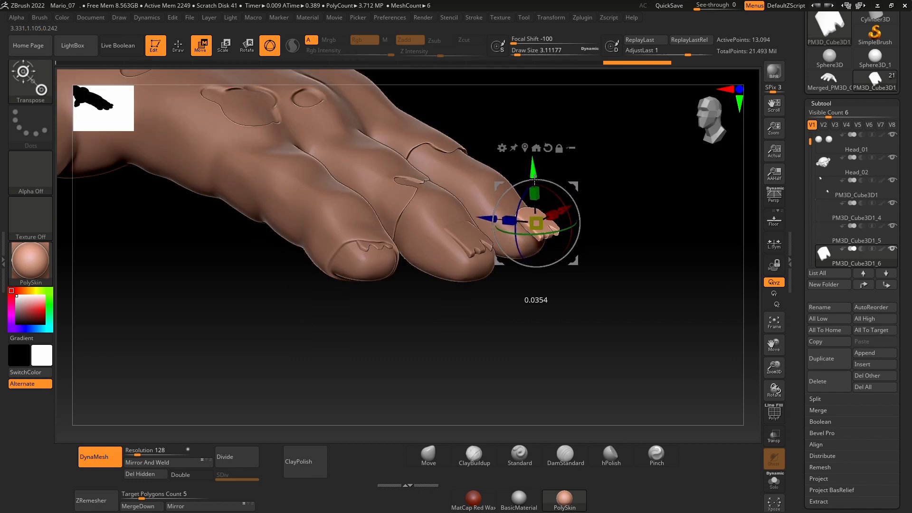
pyautogui.moveTo(534, 179); pyautogui.dragTo(534, 179)
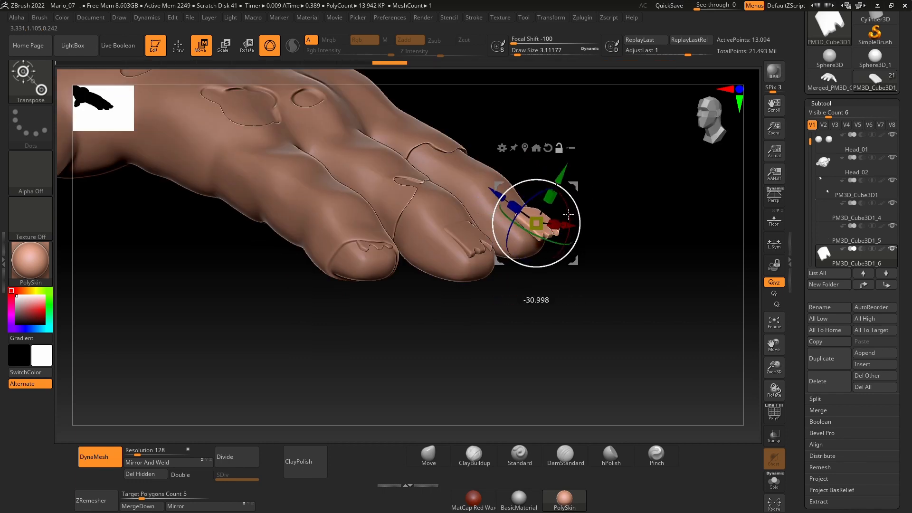
pyautogui.moveTo(568, 215); pyautogui.dragTo(676, 346, button='right')
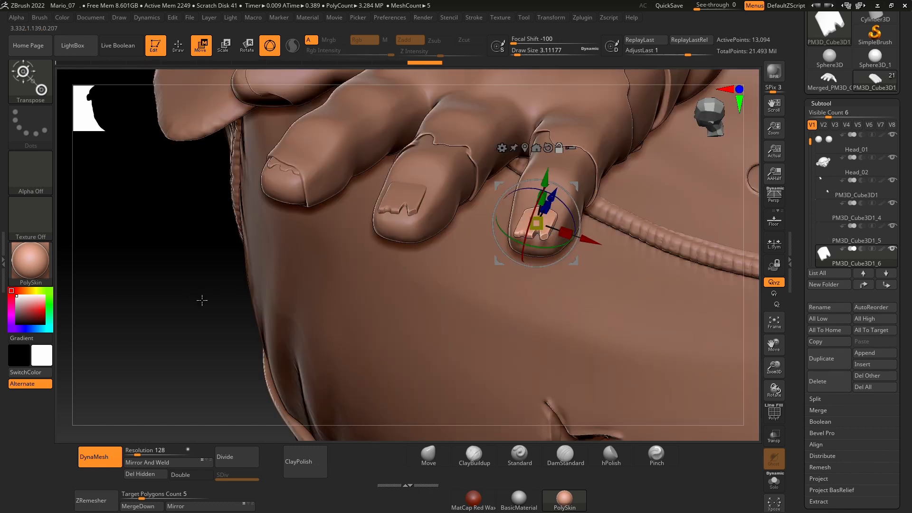
# Step: Fine-tune the outermost fingernail's position and tilt until it sits flush on top of the fingertip
pyautogui.moveTo(201, 300); pyautogui.dragTo(367, 258, button='right')
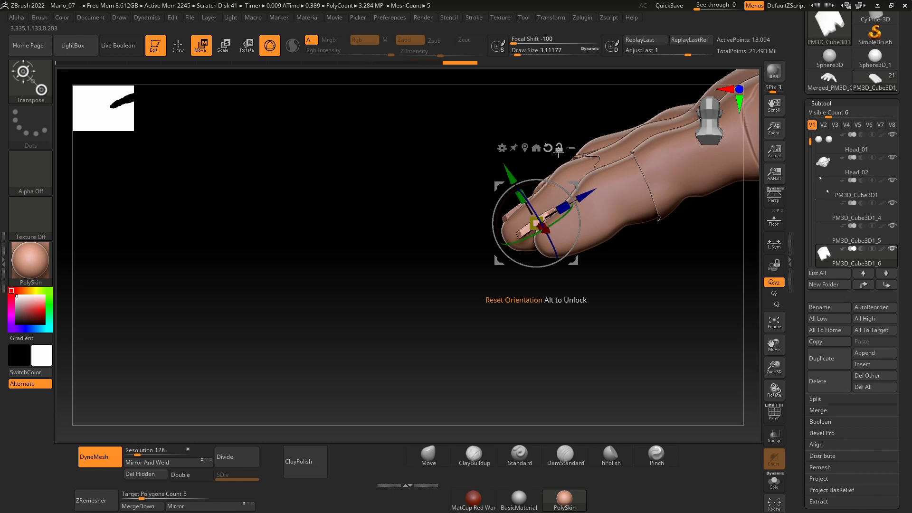
pyautogui.moveTo(520, 178); pyautogui.dragTo(456, 295, button='right')
pyautogui.moveTo(595, 196); pyautogui.dragTo(622, 183)
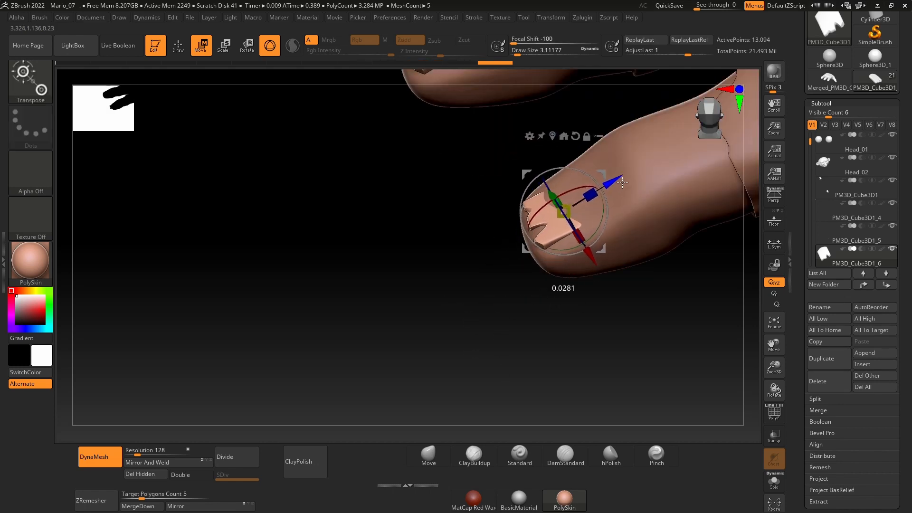
pyautogui.moveTo(484, 349); pyautogui.dragTo(488, 335, button='right')
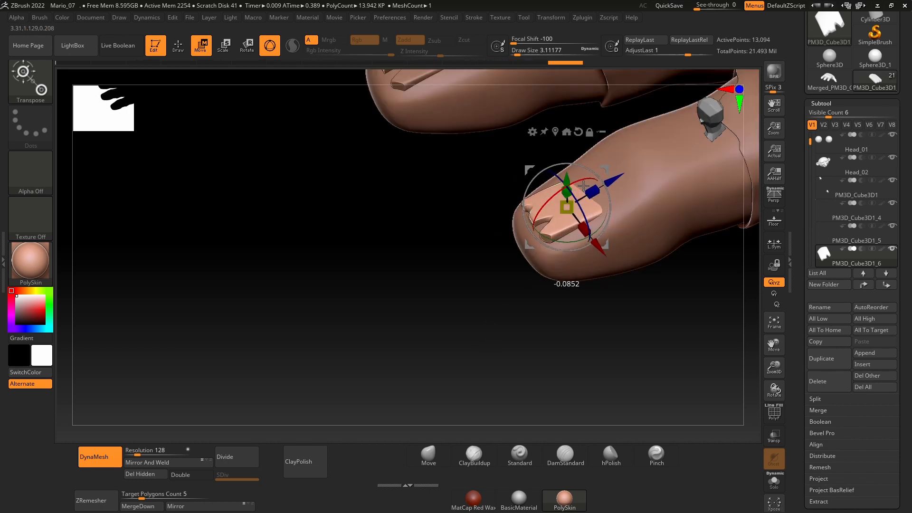
pyautogui.moveTo(468, 291); pyautogui.dragTo(454, 318, button='right')
pyautogui.moveTo(618, 181); pyautogui.dragTo(611, 186)
pyautogui.moveTo(475, 309); pyautogui.dragTo(480, 332, button='right')
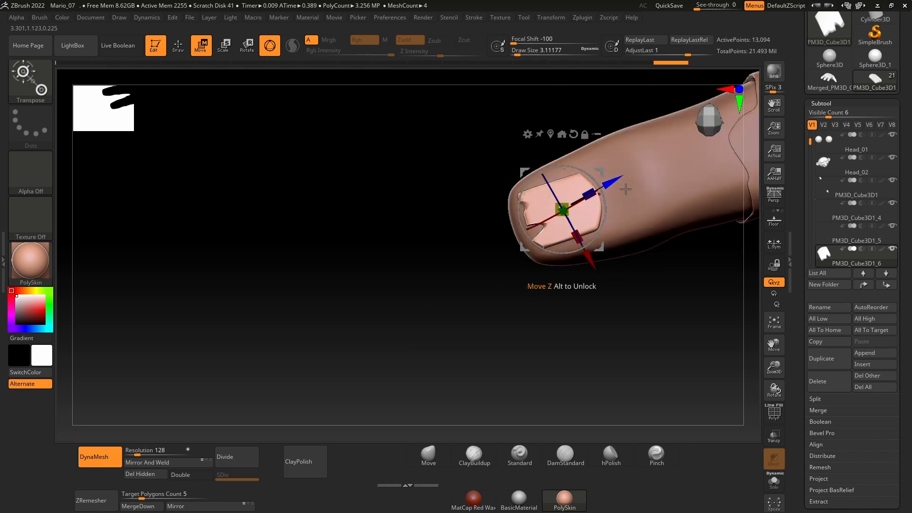
pyautogui.moveTo(627, 190); pyautogui.dragTo(624, 191)
pyautogui.moveTo(490, 342); pyautogui.dragTo(479, 285, button='right')
pyautogui.keyDown('ctrl'); pyautogui.moveTo(531, 351); pyautogui.dragTo(613, 327, button='right'); pyautogui.keyUp('ctrl')
# Step: Duplicate the outermost fingernail, move the copy over to the thumb, and rotate it to match the thumb's direction
pyautogui.hotkey('ctrl', 'shift', 'd')
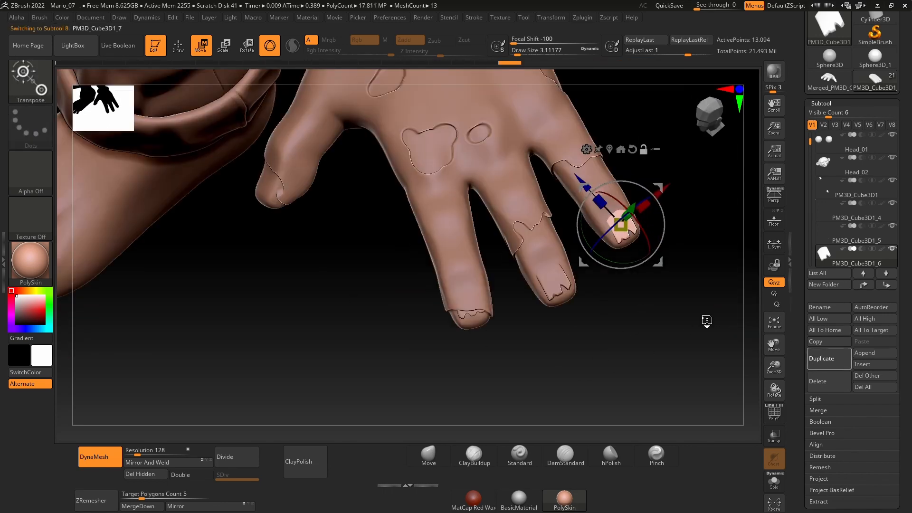
pyautogui.moveTo(660, 191); pyautogui.dragTo(517, 313)
pyautogui.moveTo(446, 304); pyautogui.dragTo(305, 144)
pyautogui.moveTo(305, 143); pyautogui.dragTo(475, 200, button='right')
pyautogui.moveTo(484, 215); pyautogui.dragTo(434, 167)
pyautogui.moveTo(442, 209); pyautogui.dragTo(489, 155, button='right')
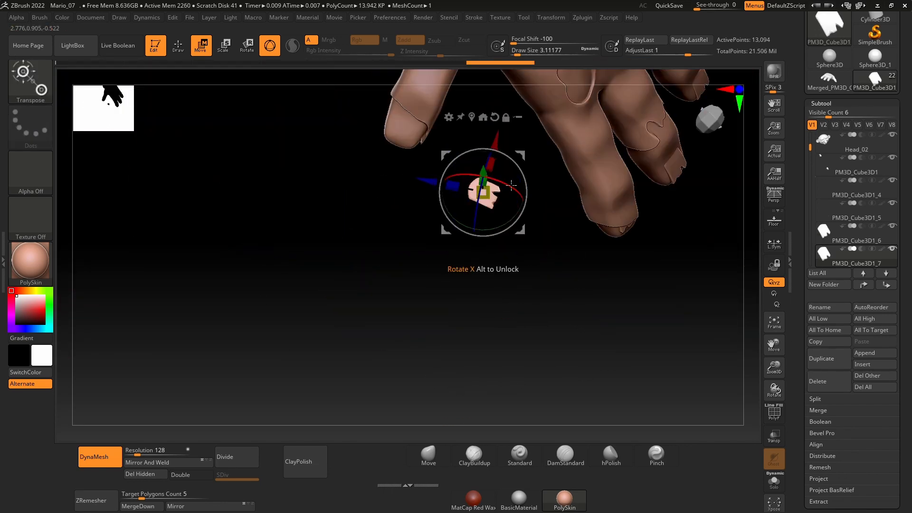
pyautogui.moveTo(544, 208); pyautogui.dragTo(458, 184)
pyautogui.moveTo(458, 184); pyautogui.dragTo(550, 210, button='right')
pyautogui.moveTo(549, 210); pyautogui.dragTo(527, 213)
pyautogui.moveTo(527, 213); pyautogui.dragTo(477, 250, button='right')
pyautogui.moveTo(477, 250); pyautogui.dragTo(478, 225)
pyautogui.moveTo(537, 223)
pyautogui.mouseDown(button='right')
pyautogui.moveTo(480, 219)
pyautogui.moveTo(558, 236)
pyautogui.moveTo(527, 209)
pyautogui.mouseUp(button='right')
# Step: Adjust the thumbnail's placement and angle so it lies on the thumb tip below the torn glove edge
pyautogui.moveTo(418, 197); pyautogui.dragTo(420, 199)
pyautogui.moveTo(427, 199); pyautogui.dragTo(484, 219, button='right')
pyautogui.moveTo(491, 220); pyautogui.dragTo(493, 229)
pyautogui.moveTo(536, 218); pyautogui.dragTo(513, 228, button='right')
pyautogui.moveTo(496, 230); pyautogui.dragTo(496, 237)
pyautogui.moveTo(532, 241)
pyautogui.mouseDown(button='right')
pyautogui.moveTo(553, 243)
pyautogui.moveTo(532, 266)
pyautogui.mouseUp(button='right')
# Step: Reshape the thumbnail's edges and corners to the thumb tip with the Move brush, reducing the Draw Size to about 11.7
pyautogui.press('q')
pyautogui.click(429, 455)
pyautogui.press('space')
pyautogui.moveTo(442, 256); pyautogui.dragTo(432, 255)
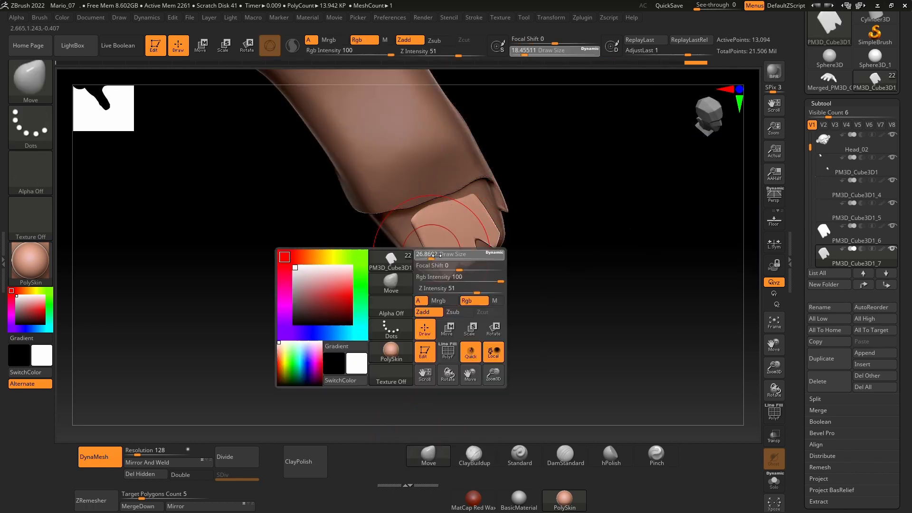
pyautogui.moveTo(463, 209); pyautogui.dragTo(465, 214)
pyautogui.moveTo(536, 219)
pyautogui.mouseDown(button='right')
pyautogui.moveTo(508, 218)
pyautogui.moveTo(532, 209)
pyautogui.mouseUp(button='right')
pyautogui.press('space')
pyautogui.moveTo(430, 247); pyautogui.dragTo(423, 247)
pyautogui.moveTo(572, 210); pyautogui.dragTo(547, 207, button='right')
pyautogui.moveTo(428, 201); pyautogui.dragTo(424, 197)
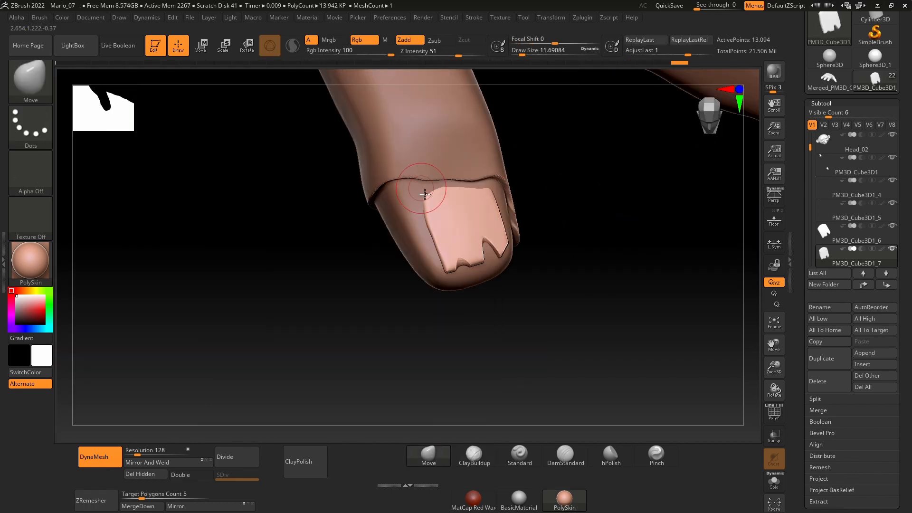
pyautogui.moveTo(546, 238); pyautogui.dragTo(527, 266, button='right')
pyautogui.keyDown('shift'); pyautogui.moveTo(490, 263); pyautogui.dragTo(484, 267); pyautogui.keyUp('shift')
# Step: Select the hand subtool, mask the skin around the thumbnail at Draw Size about 4.3, and invert the mask
pyautogui.moveTo(577, 270); pyautogui.dragTo(608, 273, button='right')
pyautogui.keyDown('alt'); pyautogui.click(418, 188); pyautogui.keyUp('alt')
pyautogui.press('space')
pyautogui.moveTo(424, 206); pyautogui.dragTo(418, 206)
pyautogui.press('ctrl')
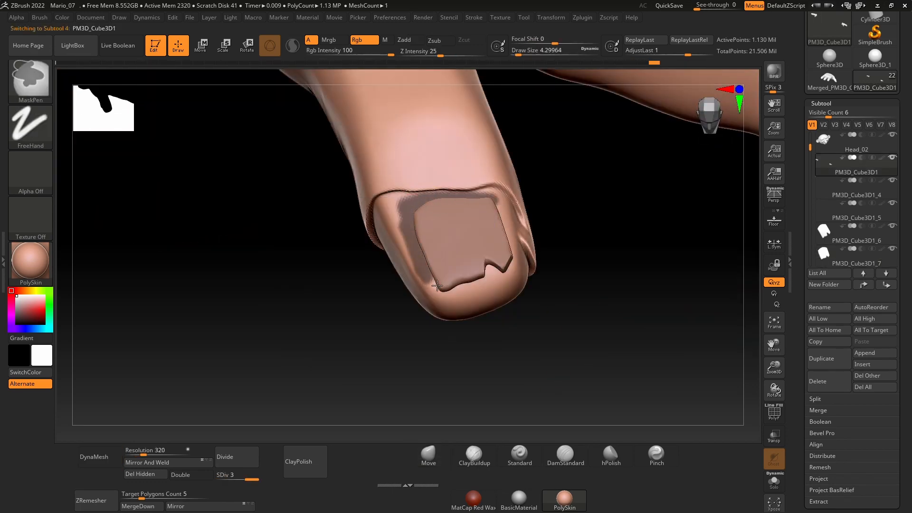
pyautogui.keyDown('ctrl'); pyautogui.moveTo(508, 217); pyautogui.dragTo(494, 282); pyautogui.keyUp('ctrl')
pyautogui.keyDown('ctrl'); pyautogui.click(569, 277); pyautogui.keyUp('ctrl')
# Step: Build up the unmasked skin along the thumbnail's base and sides with ClayBuildup at Draw Size about 9.4
pyautogui.moveTo(497, 440); pyautogui.dragTo(499, 456, button='right')
pyautogui.moveTo(479, 199); pyautogui.dragTo(421, 224)
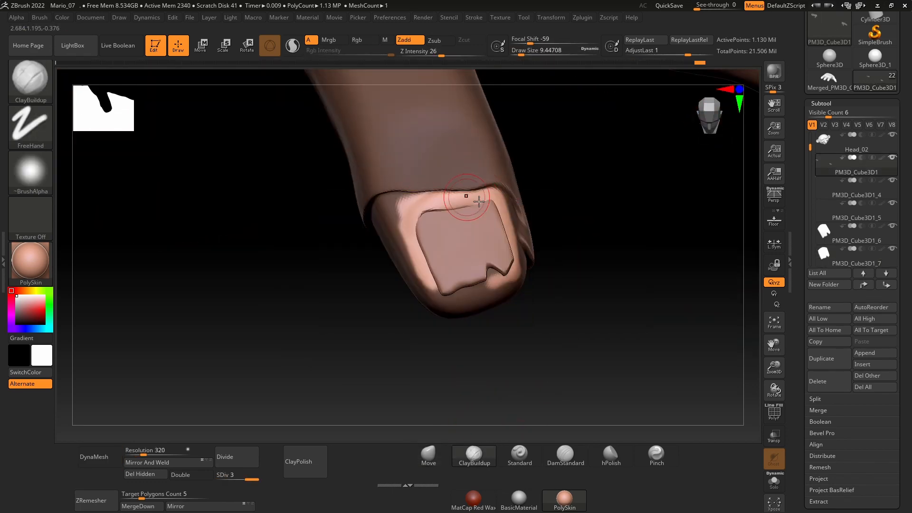
pyautogui.moveTo(547, 256); pyautogui.dragTo(518, 275, button='right')
pyautogui.moveTo(424, 237); pyautogui.dragTo(429, 269)
pyautogui.moveTo(532, 294); pyautogui.dragTo(565, 285, button='right')
pyautogui.moveTo(427, 209); pyautogui.dragTo(484, 199)
pyautogui.moveTo(546, 285); pyautogui.dragTo(541, 304, button='right')
# Step: Pull the raised cuticle fold against the thumbnail's base with the Move brush
pyautogui.click(429, 455)
pyautogui.moveTo(458, 215); pyautogui.dragTo(459, 208)
pyautogui.moveTo(546, 266); pyautogui.dragTo(527, 252, button='right')
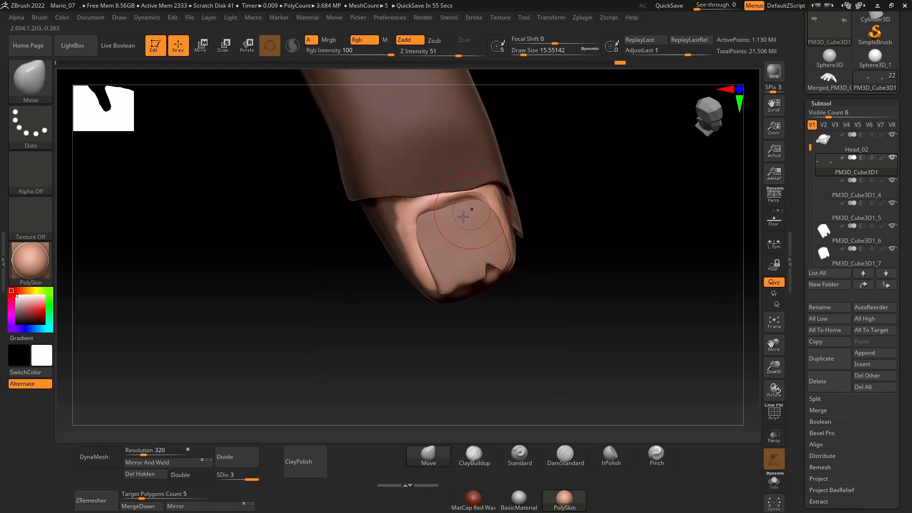
pyautogui.moveTo(464, 217); pyautogui.dragTo(470, 210)
pyautogui.moveTo(541, 266); pyautogui.dragTo(589, 278, button='right')
pyautogui.moveTo(546, 304); pyautogui.dragTo(553, 297, button='right')
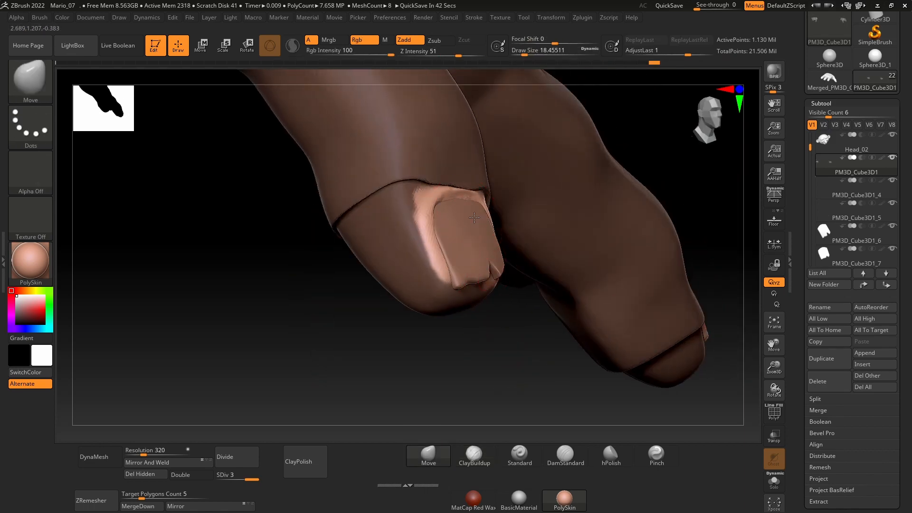
# Step: Refine the cuticle fold around the thumbnail with the Move brush, reducing the Draw Size to about 7.5
pyautogui.moveTo(484, 205); pyautogui.dragTo(488, 209)
pyautogui.moveTo(589, 271)
pyautogui.mouseDown(button='right')
pyautogui.moveTo(539, 260)
pyautogui.moveTo(582, 232)
pyautogui.moveTo(474, 269)
pyautogui.moveTo(432, 243)
pyautogui.moveTo(475, 256)
pyautogui.mouseUp(button='right')
pyautogui.moveTo(442, 216); pyautogui.dragTo(439, 211)
pyautogui.moveTo(513, 257)
pyautogui.mouseDown(button='right')
pyautogui.moveTo(474, 237)
pyautogui.moveTo(442, 266)
pyautogui.mouseUp(button='right')
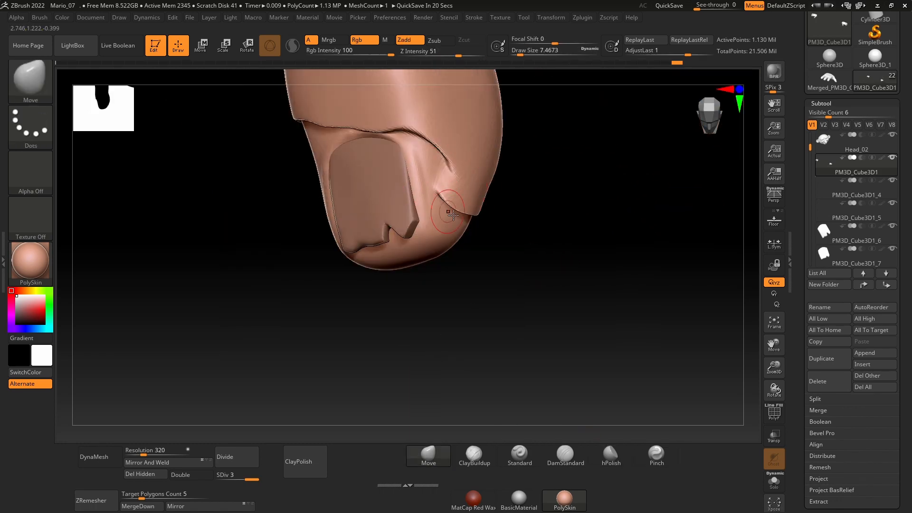
# Step: Carve a crease into the thumb skin beside the thumbnail with DamStandard
pyautogui.moveTo(546, 266)
pyautogui.mouseDown(button='right')
pyautogui.moveTo(575, 261)
pyautogui.moveTo(518, 285)
pyautogui.mouseUp(button='right')
pyautogui.click(566, 456)
pyautogui.moveTo(469, 234); pyautogui.dragTo(440, 198)
pyautogui.moveTo(546, 266); pyautogui.dragTo(531, 253, button='right')
pyautogui.moveTo(542, 289)
pyautogui.keyDown('ctrl'); pyautogui.mouseDown(button='right')
pyautogui.moveTo(530, 252)
pyautogui.moveTo(572, 318)
pyautogui.moveTo(631, 289)
pyautogui.moveTo(576, 222)
pyautogui.moveTo(547, 285)
pyautogui.mouseUp(button='right'); pyautogui.keyUp('ctrl')
# Step: Reshape the chipped edge of the little fingernail with the Move brush at Draw Size about 8.4
pyautogui.keyDown('alt'); pyautogui.click(560, 208); pyautogui.keyUp('alt')
pyautogui.press('space')
pyautogui.moveTo(499, 263); pyautogui.dragTo(500, 264)
pyautogui.press('b')
pyautogui.press('m')
pyautogui.press('v')
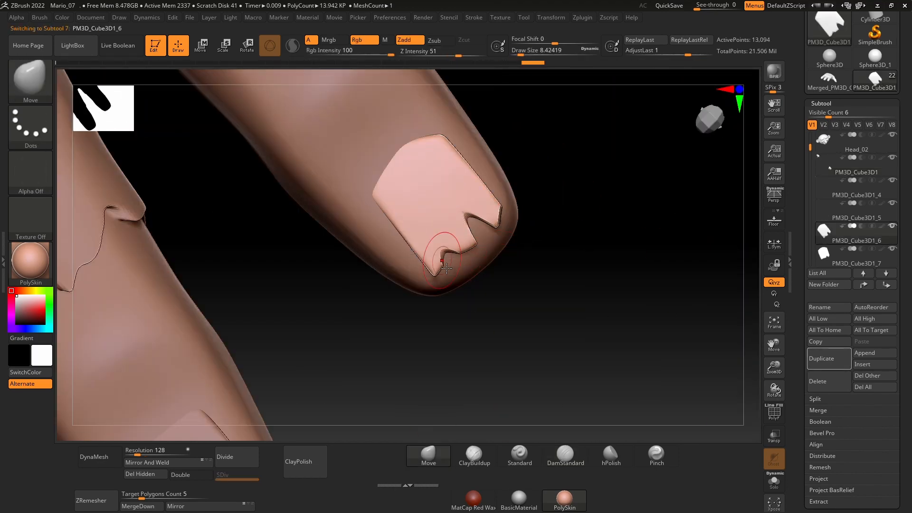
pyautogui.moveTo(528, 238)
pyautogui.mouseDown(button='right')
pyautogui.moveTo(586, 250)
pyautogui.moveTo(532, 242)
pyautogui.mouseUp(button='right')
# Step: Build up and smooth the skin fold around the little fingernail with ClayBuildup at Draw Size about 11.7, and refine it with Move
pyautogui.keyDown('alt'); pyautogui.click(384, 223); pyautogui.keyUp('alt')
pyautogui.press('b')
pyautogui.press('c')
pyautogui.press('b')
pyautogui.moveTo(385, 171); pyautogui.dragTo(384, 194)
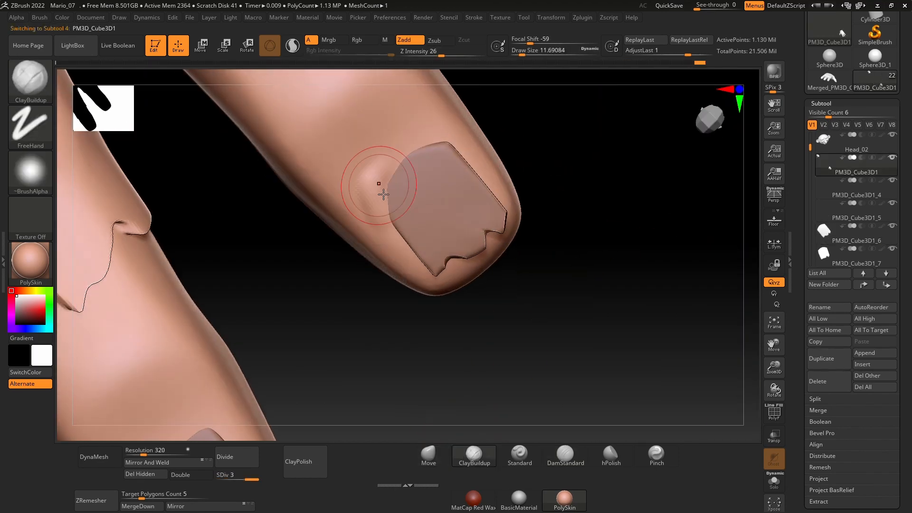
pyautogui.moveTo(382, 203); pyautogui.dragTo(397, 159, button='right')
pyautogui.moveTo(397, 159); pyautogui.dragTo(376, 201)
pyautogui.moveTo(376, 202)
pyautogui.mouseDown(button='right')
pyautogui.moveTo(373, 228)
pyautogui.moveTo(396, 202)
pyautogui.mouseUp(button='right')
pyautogui.keyDown('shift'); pyautogui.moveTo(397, 202); pyautogui.dragTo(405, 214); pyautogui.keyUp('shift')
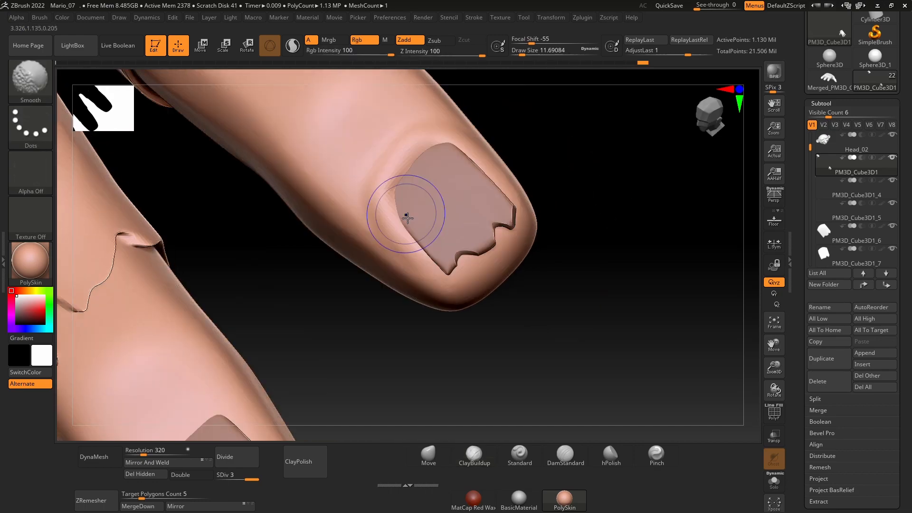
pyautogui.press('b')
pyautogui.press('m')
pyautogui.press('v')
pyautogui.moveTo(522, 237); pyautogui.dragTo(568, 250, button='right')
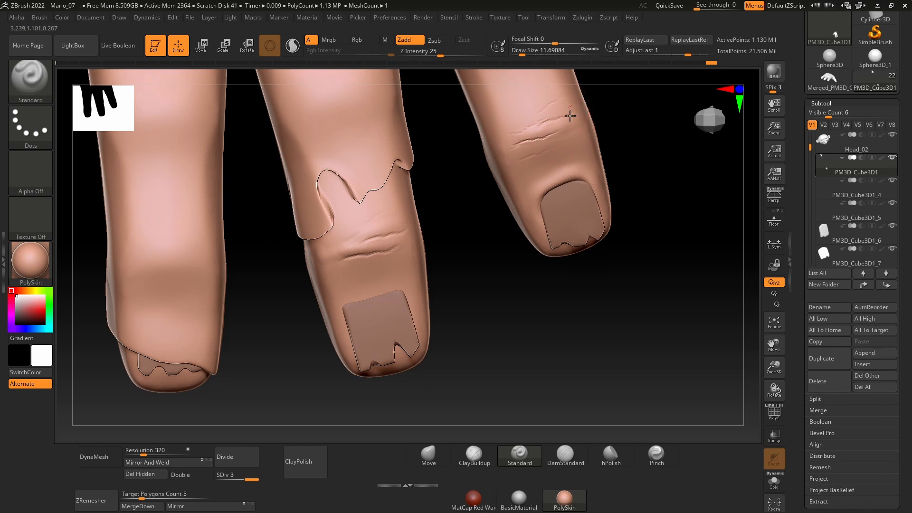
# Step: Raise the skin along the little finger's knuckle wrinkles with Standard, and deepen the little and middle fingers' wrinkles with DamStandard
pyautogui.moveTo(570, 116); pyautogui.dragTo(521, 148)
pyautogui.click(551, 456)
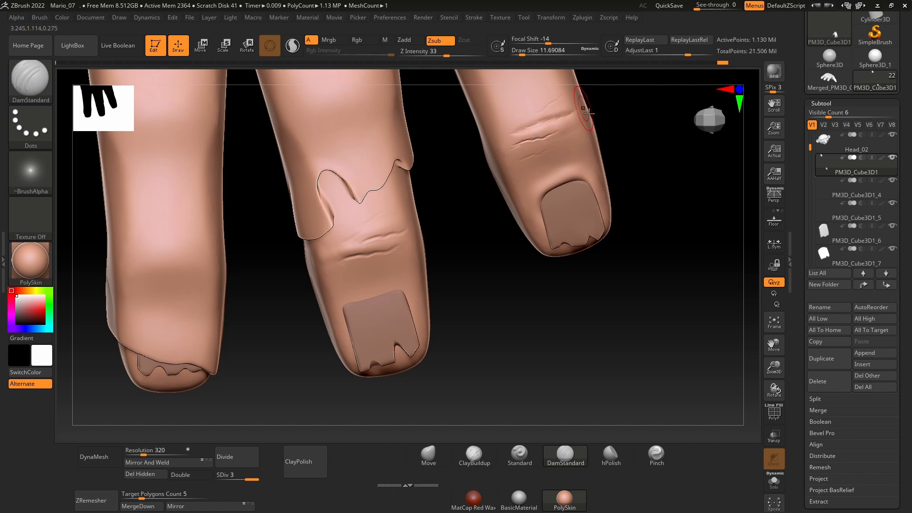
pyautogui.keyDown('shift'); pyautogui.moveTo(332, 264); pyautogui.dragTo(329, 255); pyautogui.keyUp('shift')
pyautogui.moveTo(368, 231); pyautogui.dragTo(339, 251)
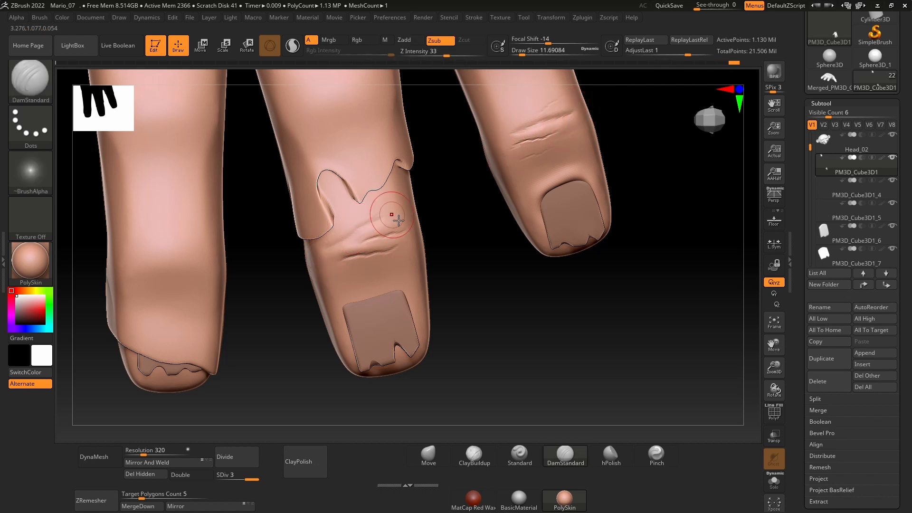
pyautogui.moveTo(398, 219); pyautogui.dragTo(374, 247)
pyautogui.keyDown('ctrl'); pyautogui.moveTo(452, 207); pyautogui.dragTo(560, 198, button='right'); pyautogui.keyUp('ctrl')
pyautogui.moveTo(546, 228)
pyautogui.keyDown('ctrl'); pyautogui.mouseDown(button='right')
pyautogui.moveTo(525, 276)
pyautogui.moveTo(525, 311)
pyautogui.mouseUp(button='right'); pyautogui.keyUp('ctrl')
pyautogui.keyDown('alt'); pyautogui.moveTo(649, 173); pyautogui.dragTo(572, 249, button='right'); pyautogui.keyUp('alt')
pyautogui.moveTo(575, 190)
pyautogui.keyDown('ctrl'); pyautogui.mouseDown(button='right')
pyautogui.moveTo(598, 218)
pyautogui.moveTo(610, 208)
pyautogui.mouseUp(button='right'); pyautogui.keyUp('ctrl')
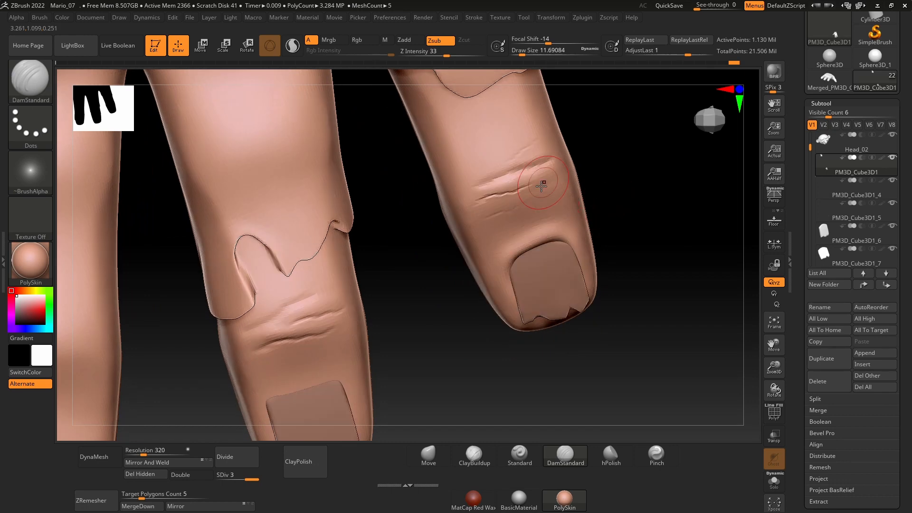
pyautogui.moveTo(475, 192); pyautogui.dragTo(525, 160)
# Step: Sharpen the knuckle wrinkles on the little and middle fingers with the Pinch brush at Draw Size about 8.4
pyautogui.click(656, 455)
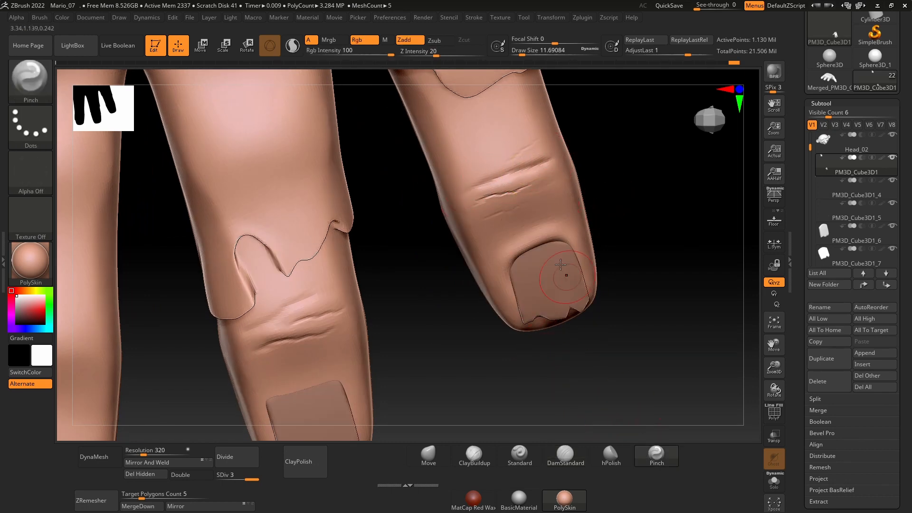
pyautogui.press('space')
pyautogui.moveTo(488, 185); pyautogui.dragTo(486, 185)
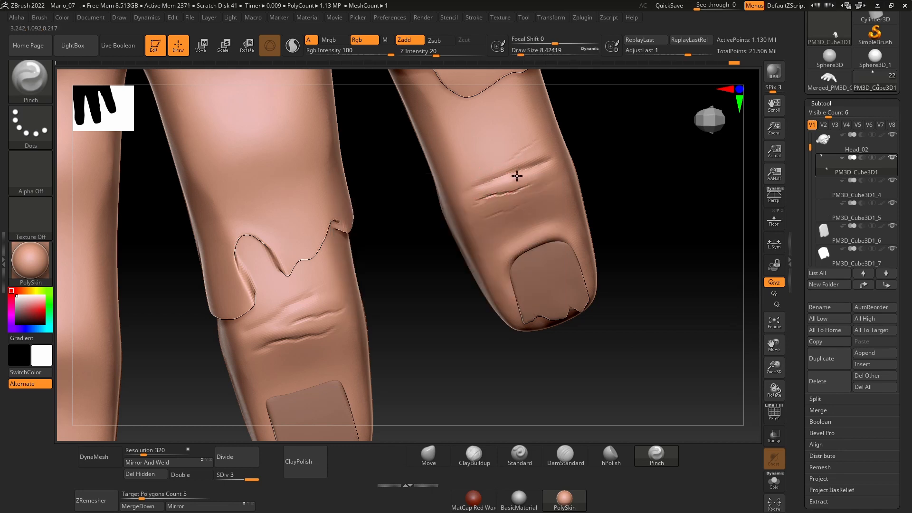
pyautogui.moveTo(546, 168); pyautogui.dragTo(520, 192)
pyautogui.moveTo(334, 336); pyautogui.dragTo(312, 342)
pyautogui.moveTo(324, 294); pyautogui.dragTo(332, 290)
# Step: Carve creases across the palm side of the little finger's last joint with DamStandard at Draw Size about 14.2
pyautogui.keyDown('alt'); pyautogui.moveTo(395, 242); pyautogui.dragTo(315, 194); pyautogui.keyUp('alt')
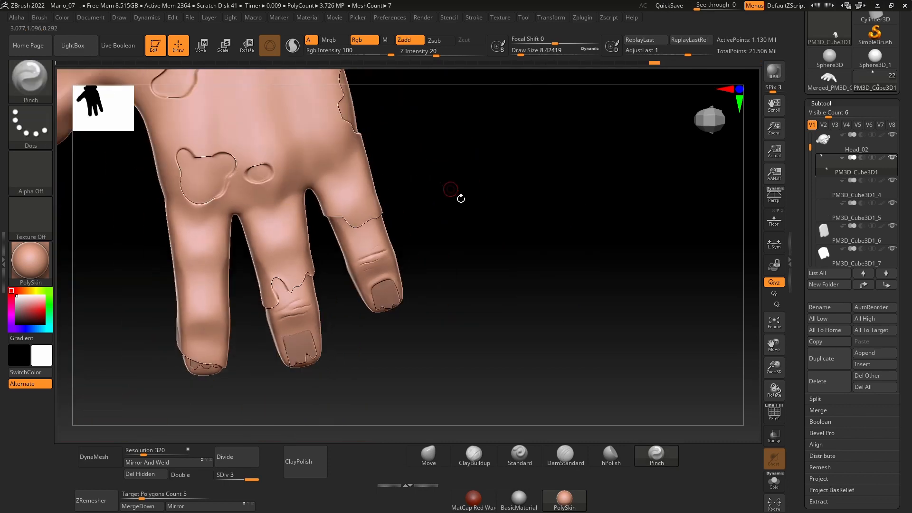
pyautogui.keyDown('alt'); pyautogui.moveTo(480, 323); pyautogui.dragTo(559, 263); pyautogui.keyUp('alt')
pyautogui.moveTo(192, 236); pyautogui.dragTo(264, 243)
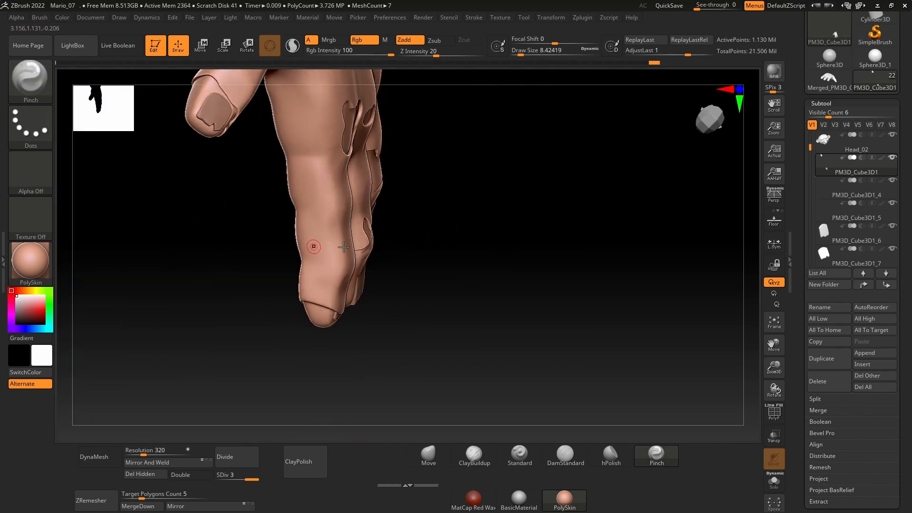
pyautogui.moveTo(590, 242); pyautogui.dragTo(537, 238)
pyautogui.moveTo(642, 230); pyautogui.dragTo(400, 274)
pyautogui.click(555, 455)
pyautogui.moveTo(343, 299); pyautogui.dragTo(352, 297)
pyautogui.keyDown('ctrl'); pyautogui.moveTo(353, 296); pyautogui.dragTo(346, 236, button='right'); pyautogui.keyUp('ctrl')
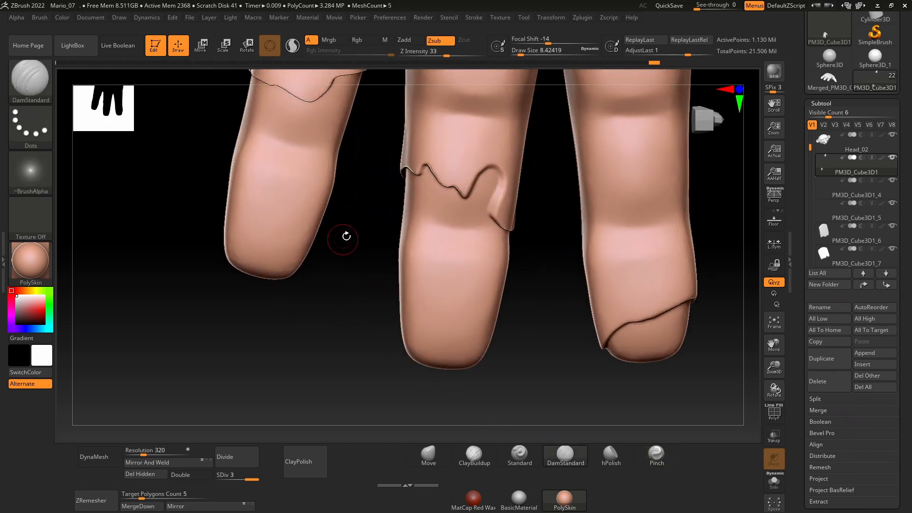
pyautogui.press('space')
pyautogui.moveTo(333, 213); pyautogui.dragTo(337, 213)
pyautogui.moveTo(332, 333); pyautogui.dragTo(349, 373)
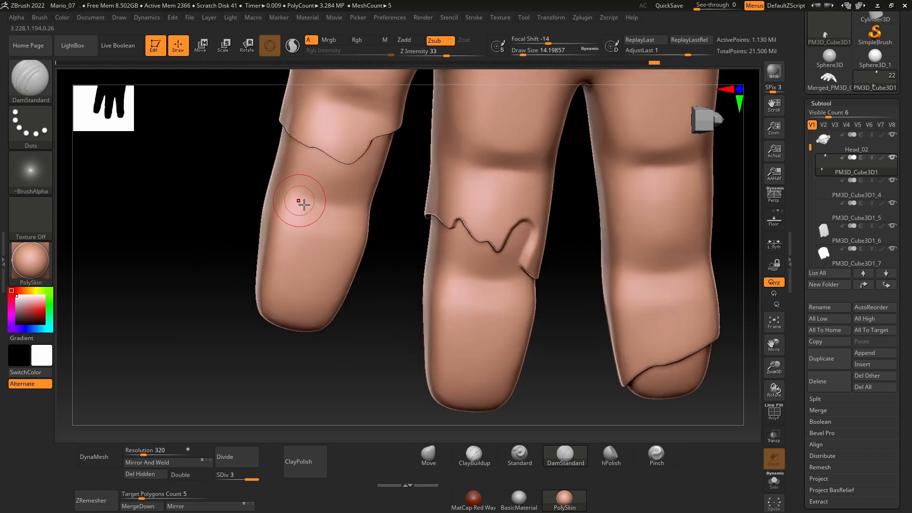
pyautogui.moveTo(280, 187); pyautogui.dragTo(319, 214)
pyautogui.moveTo(395, 251); pyautogui.dragTo(366, 228)
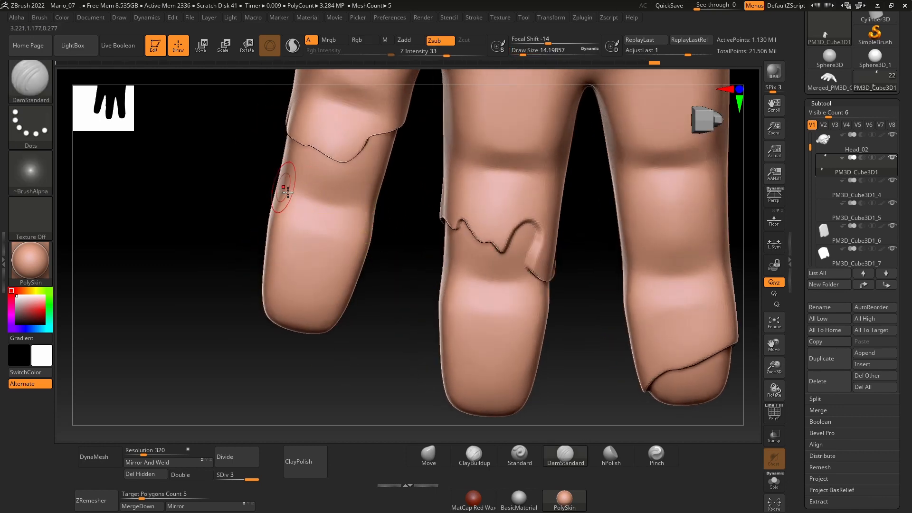
pyautogui.moveTo(302, 211)
pyautogui.mouseDown()
pyautogui.moveTo(329, 219)
pyautogui.moveTo(371, 205)
pyautogui.mouseUp()
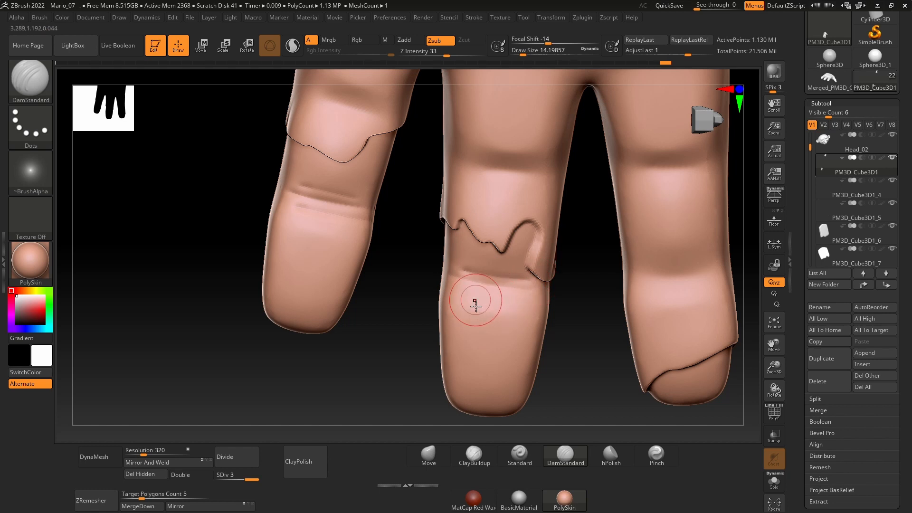
# Step: Undo the last crease on the middle finger and turn on LazyMouse for the DamStandard brush
pyautogui.press('ctrl')
pyautogui.hotkey('ctrl', 'z')
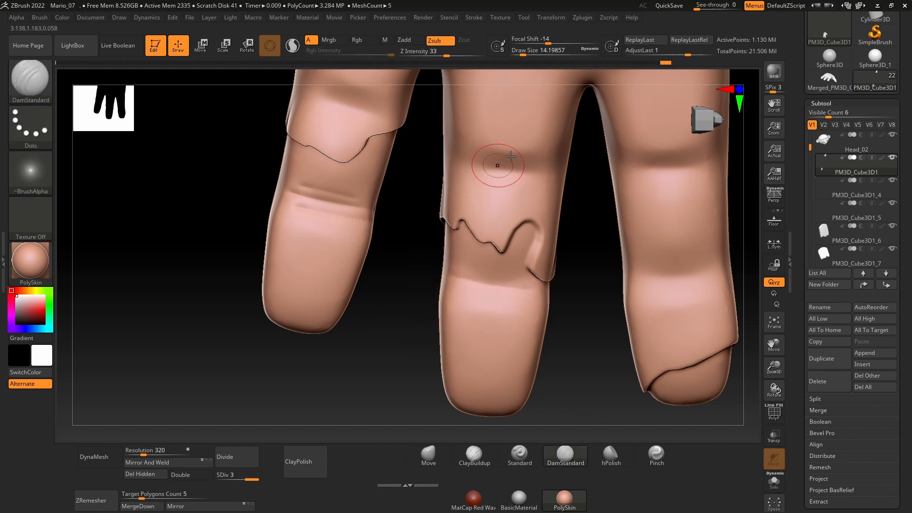
pyautogui.click(471, 17)
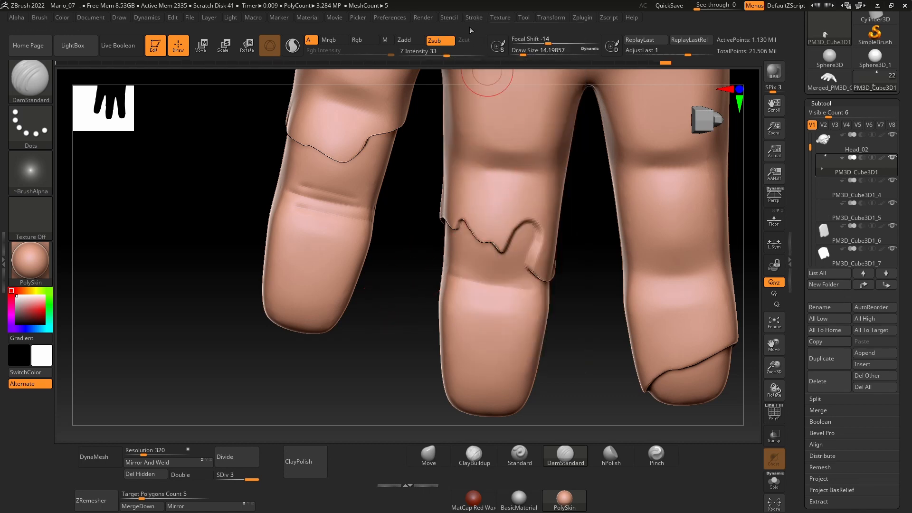
pyautogui.click(476, 18)
pyautogui.click(474, 18)
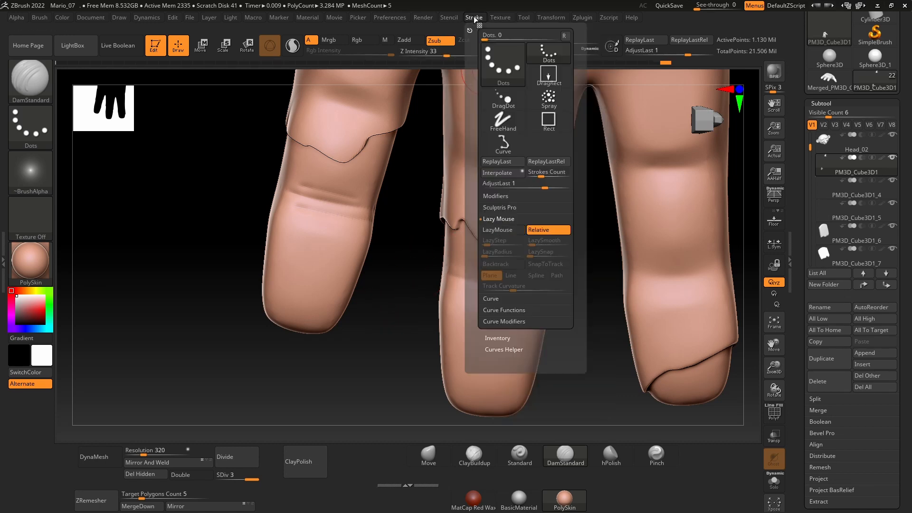
pyautogui.press('l')
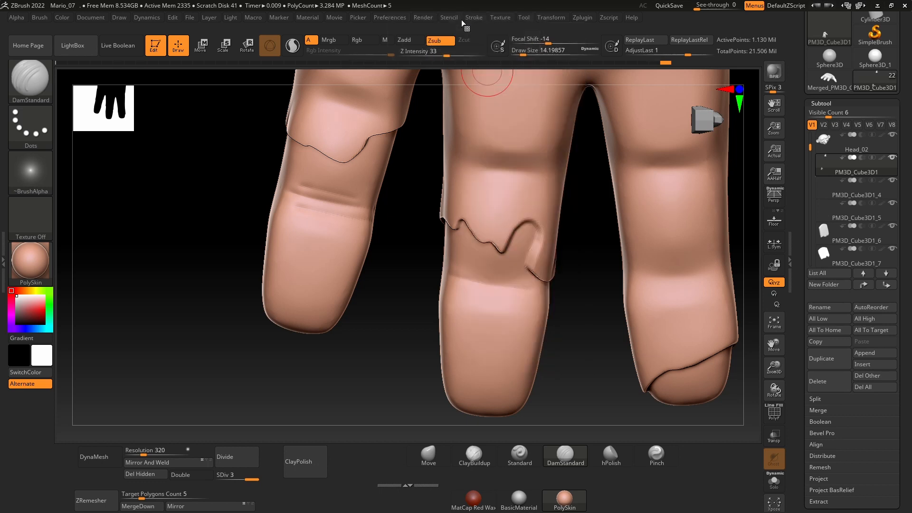
pyautogui.click(460, 18)
pyautogui.press('l')
pyautogui.press('l')
pyautogui.press('l')
pyautogui.press('l')
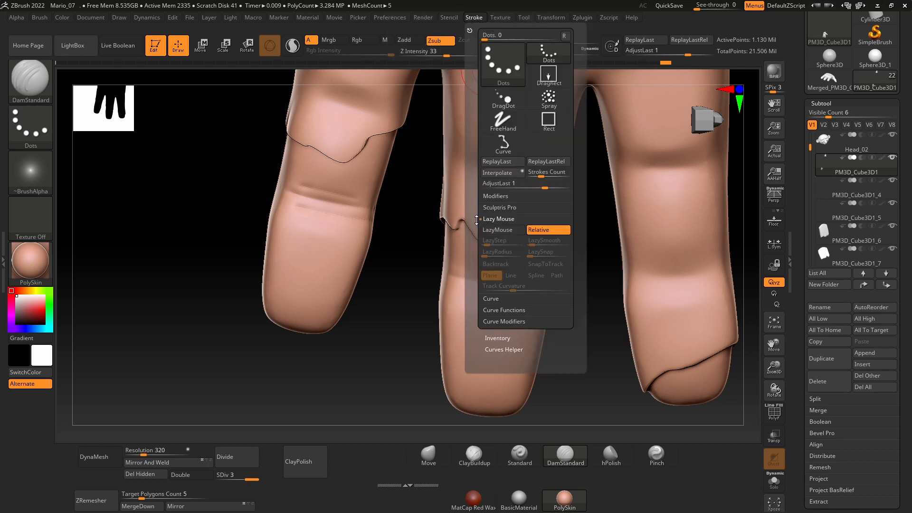
pyautogui.press('l')
pyautogui.press('l')
pyautogui.press('l')
pyautogui.press('l')
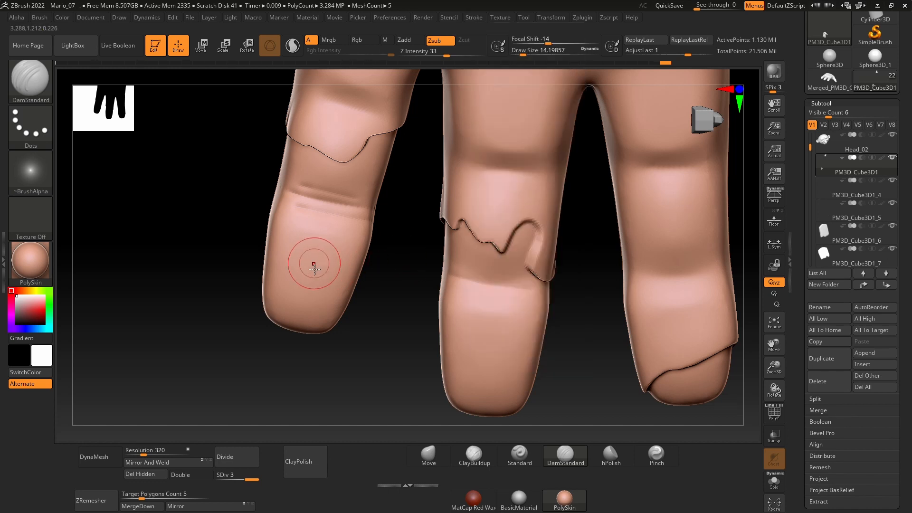
# Step: Try LazyMouse strokes with DamStandard on the palm side of the little fingertip and undo them
pyautogui.moveTo(309, 265)
pyautogui.mouseDown()
pyautogui.moveTo(356, 230)
pyautogui.moveTo(342, 252)
pyautogui.mouseUp()
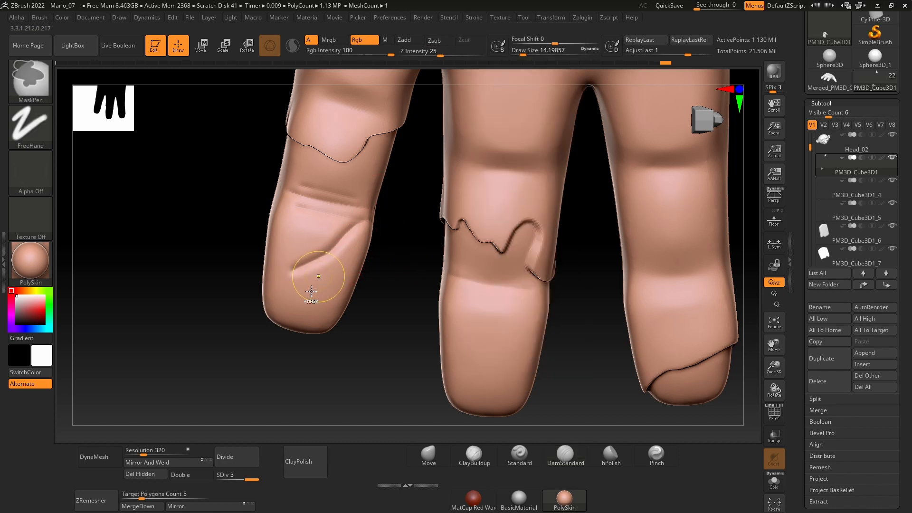
pyautogui.hotkey('ctrl', 'z')
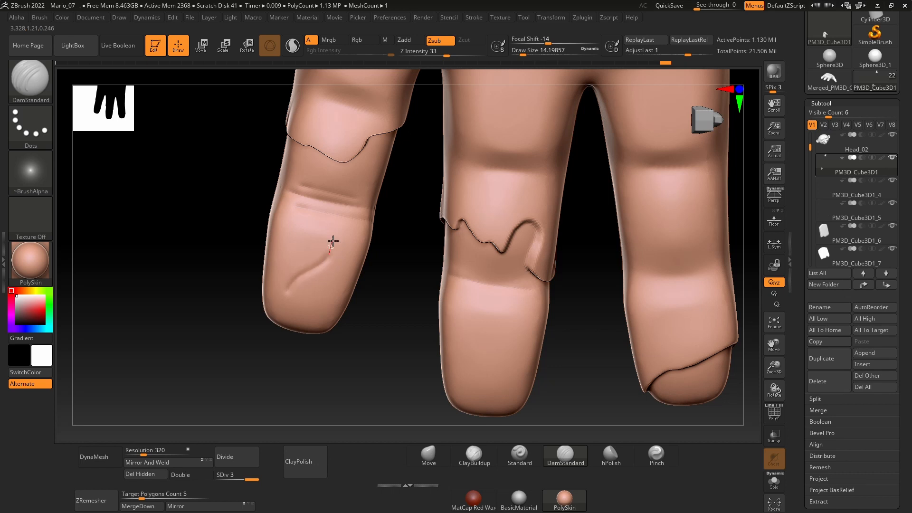
pyautogui.hotkey('ctrl', 'z')
# Step: Carve creases across the palm side of the middle finger's last joint with DamStandard at Draw Size about 12.9
pyautogui.press('space')
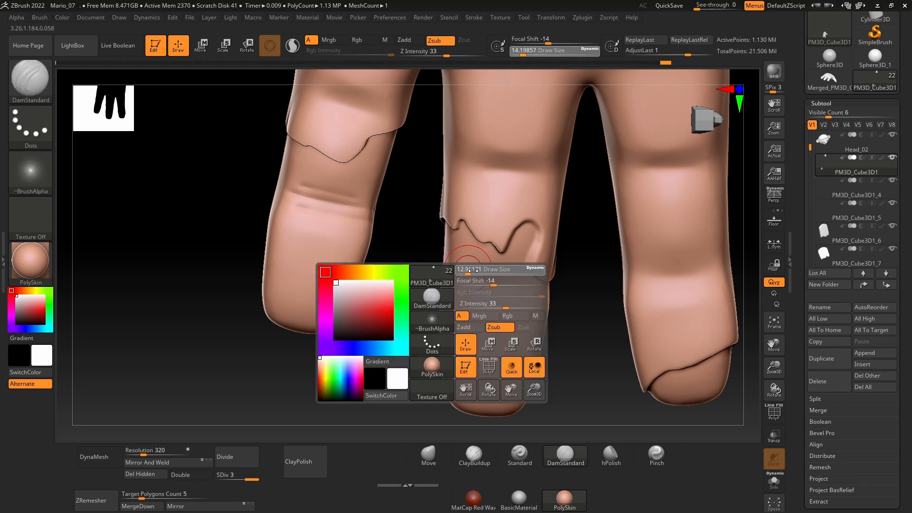
pyautogui.moveTo(493, 295); pyautogui.dragTo(518, 296)
pyautogui.hotkey('ctrl', 'z')
pyautogui.moveTo(456, 276); pyautogui.dragTo(469, 284)
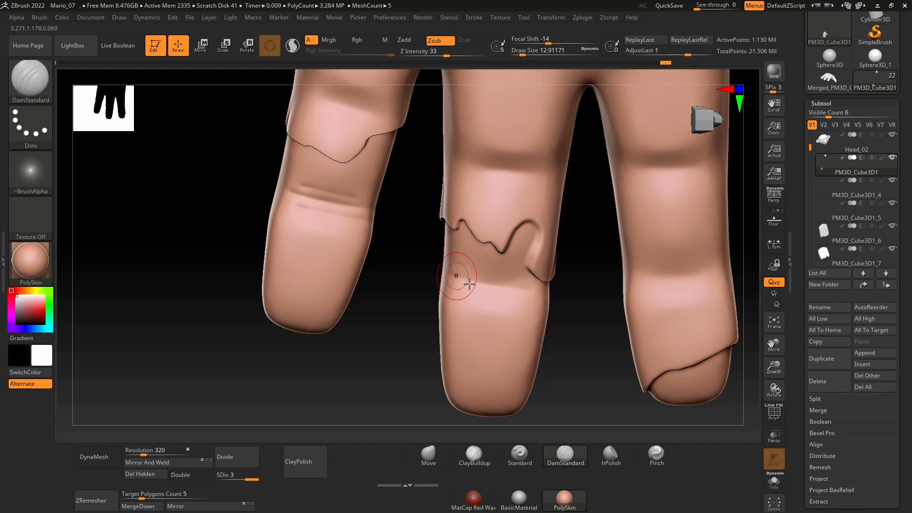
pyautogui.moveTo(550, 292); pyautogui.dragTo(552, 293)
pyautogui.moveTo(480, 289); pyautogui.dragTo(524, 299)
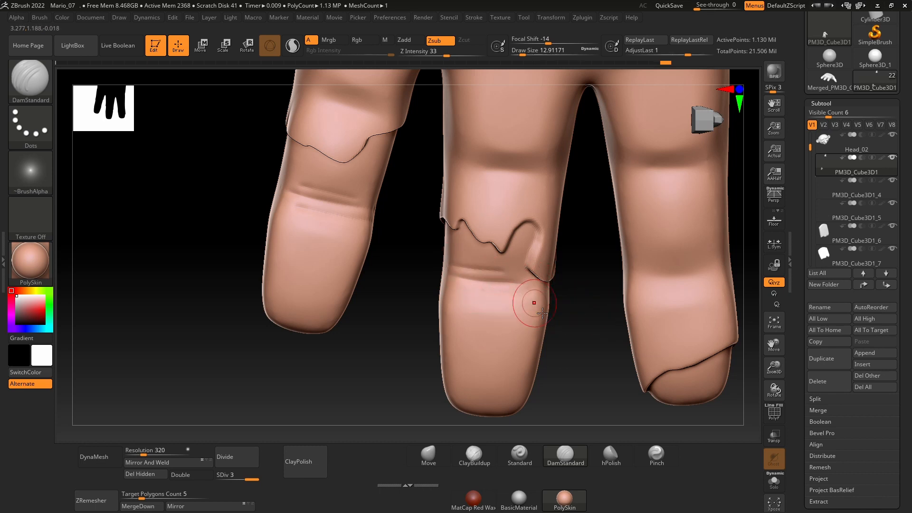
# Step: Raise the skin along the palm-side joint creases of the middle and little fingers with the Standard brush
pyautogui.click(524, 457)
pyautogui.press('space')
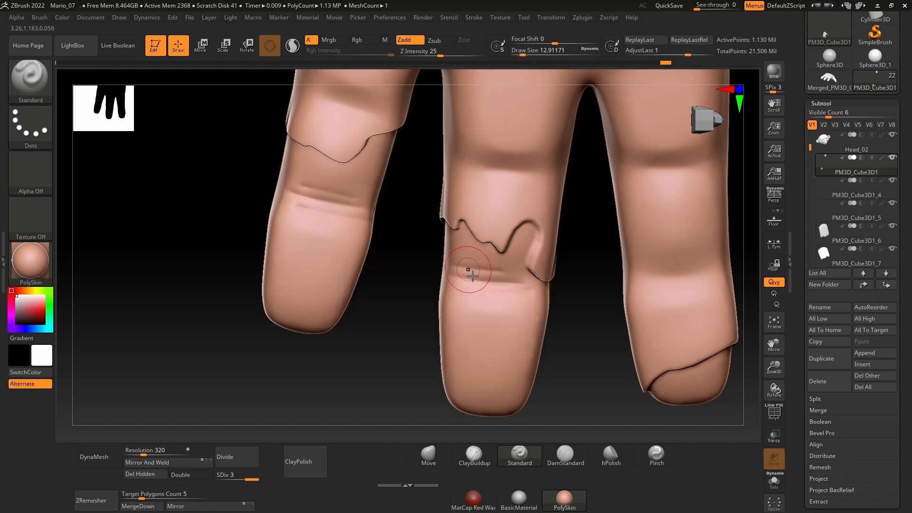
pyautogui.moveTo(507, 283); pyautogui.dragTo(491, 285)
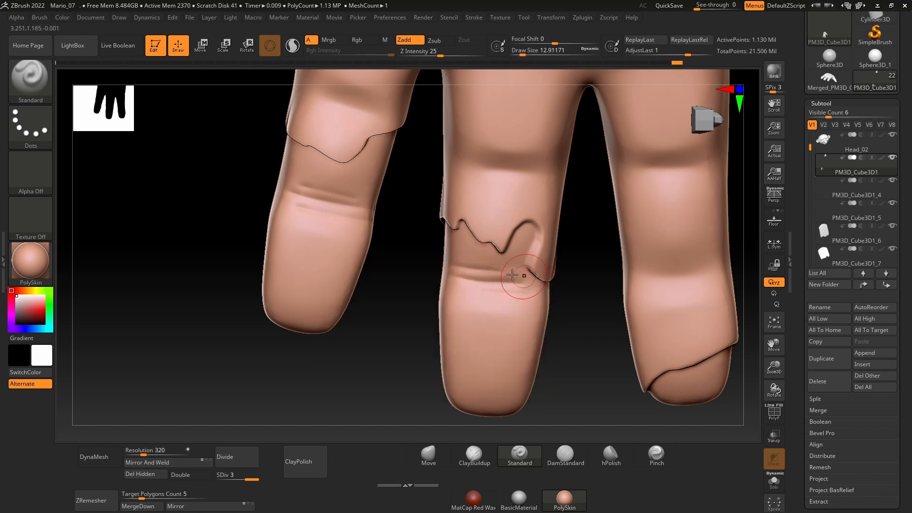
pyautogui.moveTo(300, 190); pyautogui.dragTo(352, 204)
pyautogui.moveTo(292, 204); pyautogui.dragTo(331, 212)
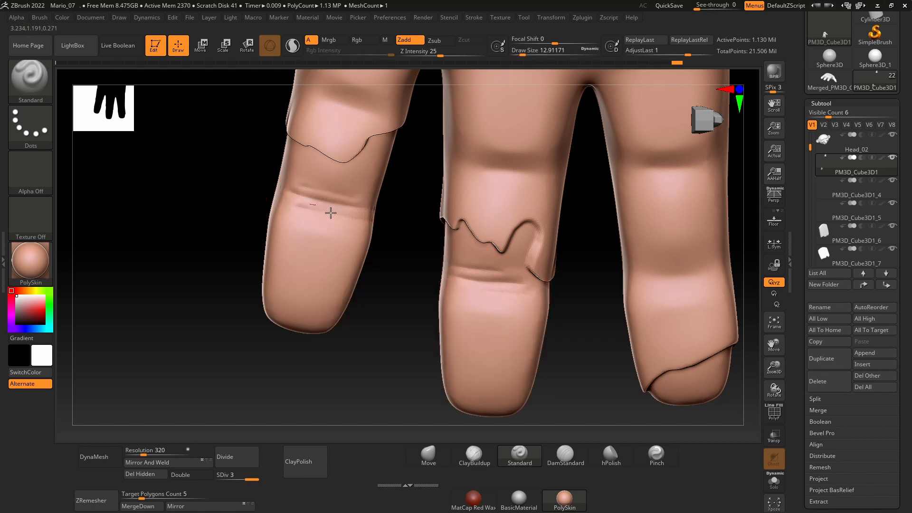
# Step: Inspect the hand's nails and identify which subtools hold the separate nail pieces
pyautogui.keyDown('ctrl'); pyautogui.moveTo(412, 229); pyautogui.dragTo(264, 262, button='right'); pyautogui.keyUp('ctrl')
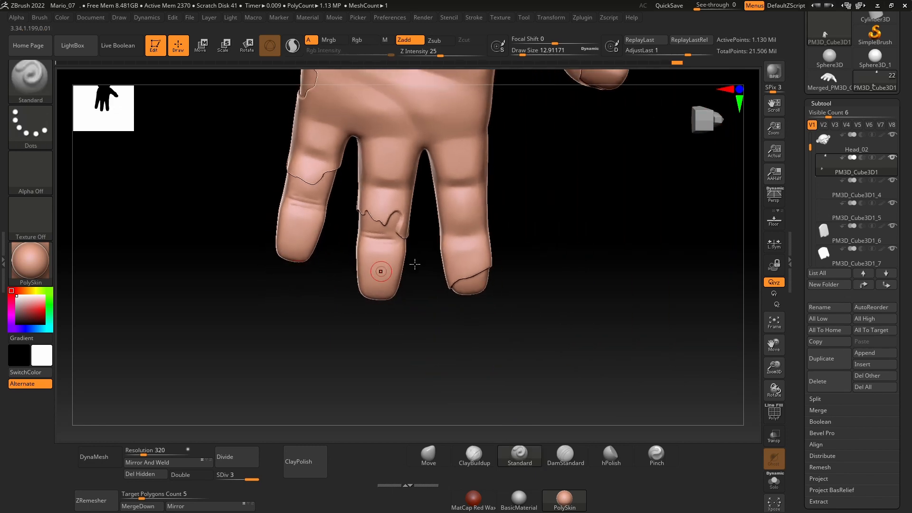
pyautogui.keyDown('alt'); pyautogui.moveTo(577, 152); pyautogui.dragTo(480, 329, button='right'); pyautogui.keyUp('alt')
pyautogui.moveTo(535, 281); pyautogui.dragTo(570, 275, button='right')
pyautogui.keyDown('ctrl'); pyautogui.moveTo(489, 246); pyautogui.dragTo(397, 255, button='right'); pyautogui.keyUp('ctrl')
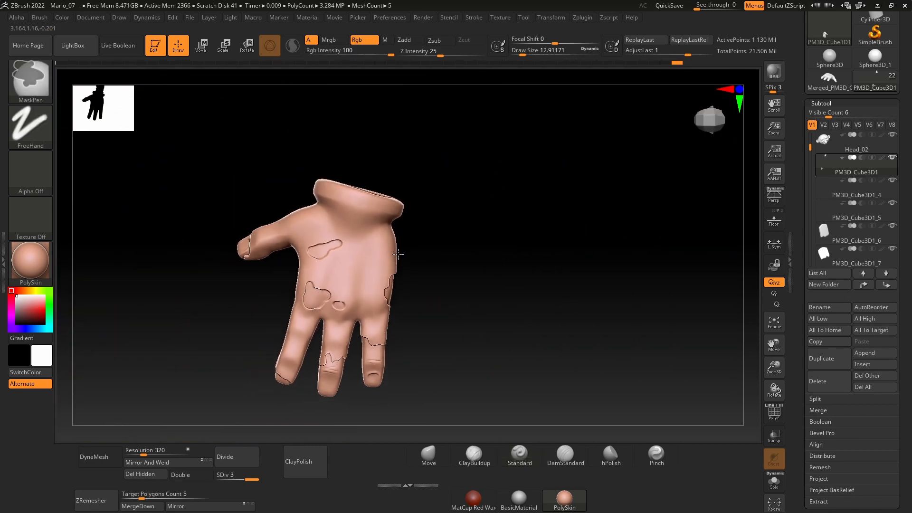
pyautogui.keyDown('alt'); pyautogui.moveTo(482, 312); pyautogui.dragTo(581, 233, button='right'); pyautogui.keyUp('alt')
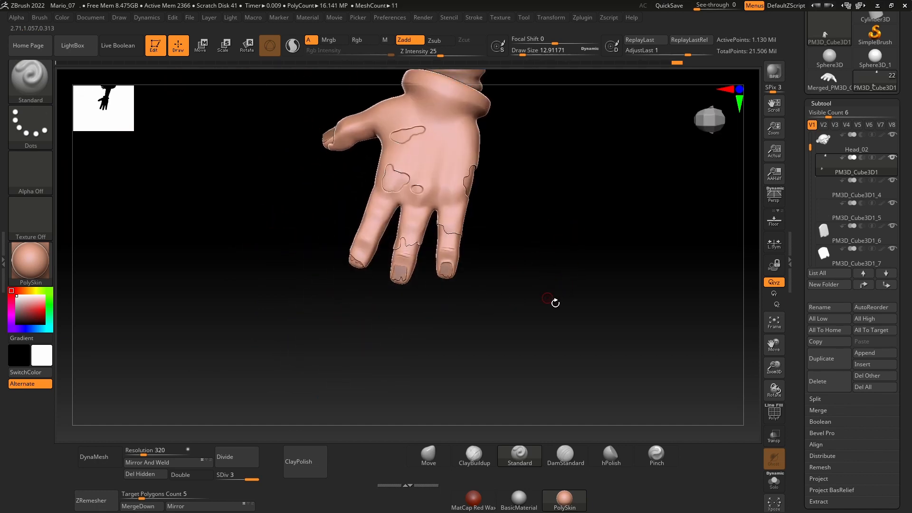
pyautogui.click(823, 192)
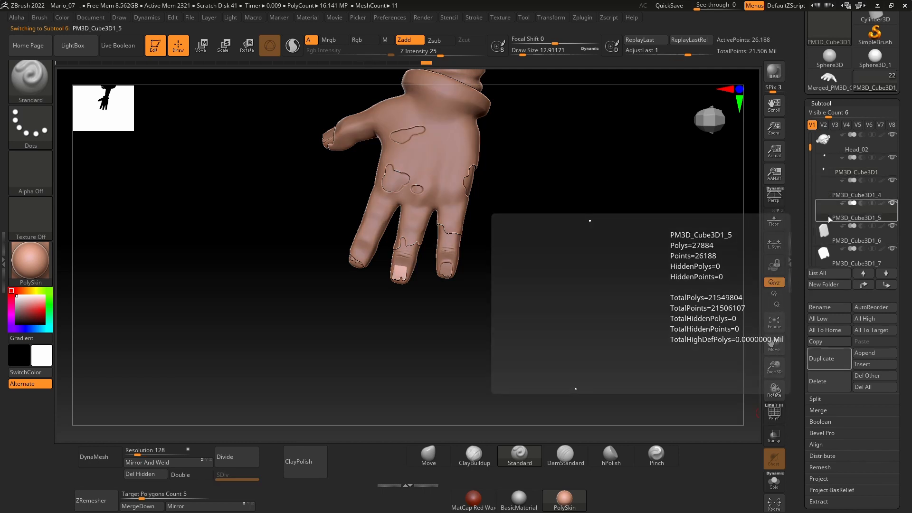
pyautogui.click(827, 232)
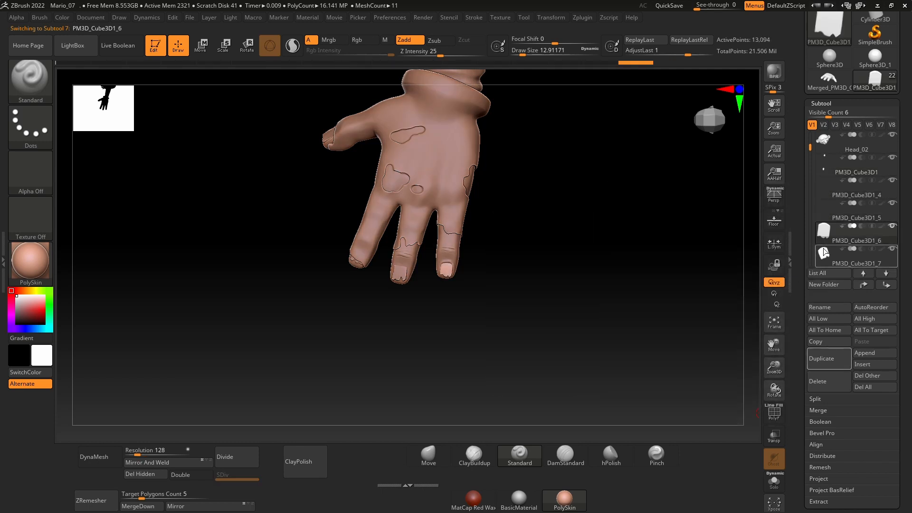
pyautogui.click(824, 167)
pyautogui.click(822, 192)
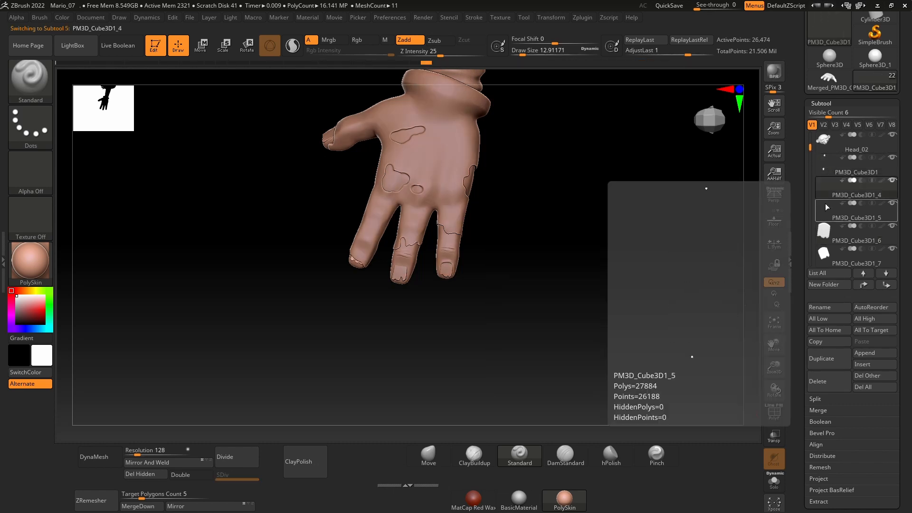
pyautogui.click(819, 248)
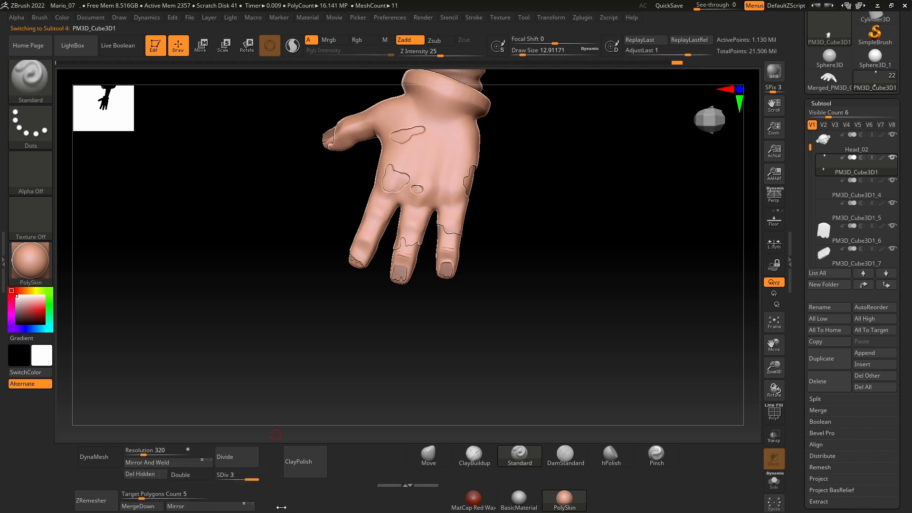
# Step: Merge the first three nail subtools listed under the hand into the hand subtool PM3D_Cube3D1
pyautogui.click(147, 507)
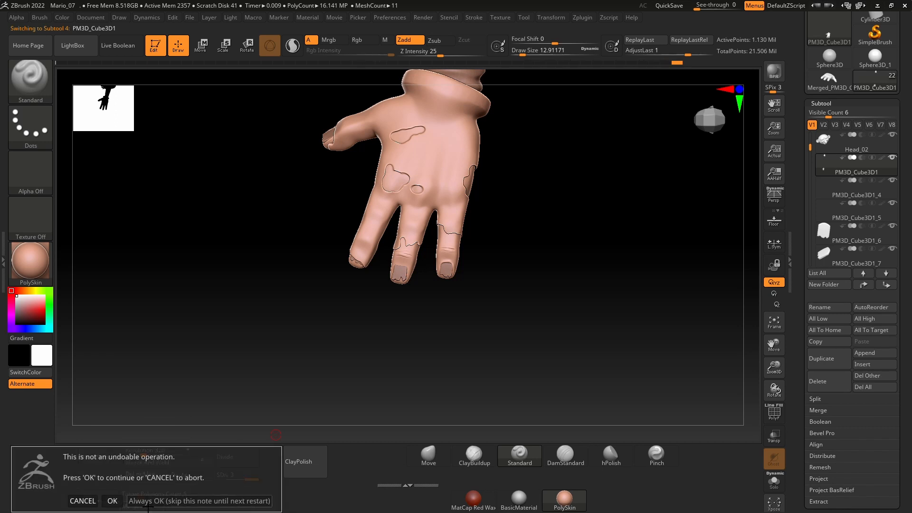
pyautogui.click(112, 501)
pyautogui.click(129, 499)
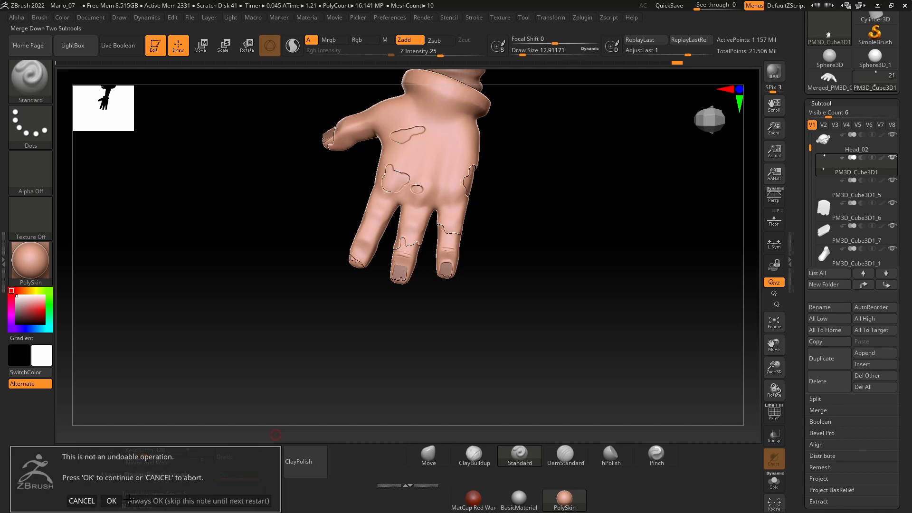
pyautogui.click(112, 500)
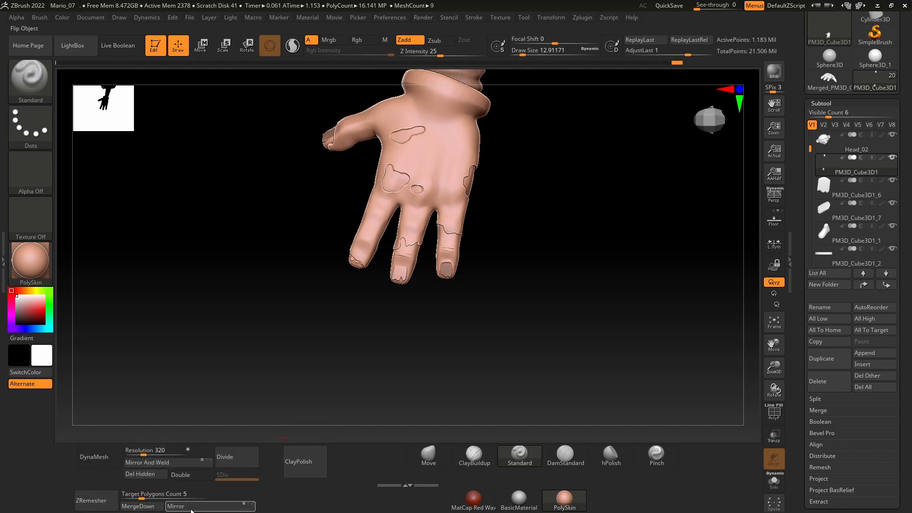
pyautogui.click(137, 506)
pyautogui.click(114, 499)
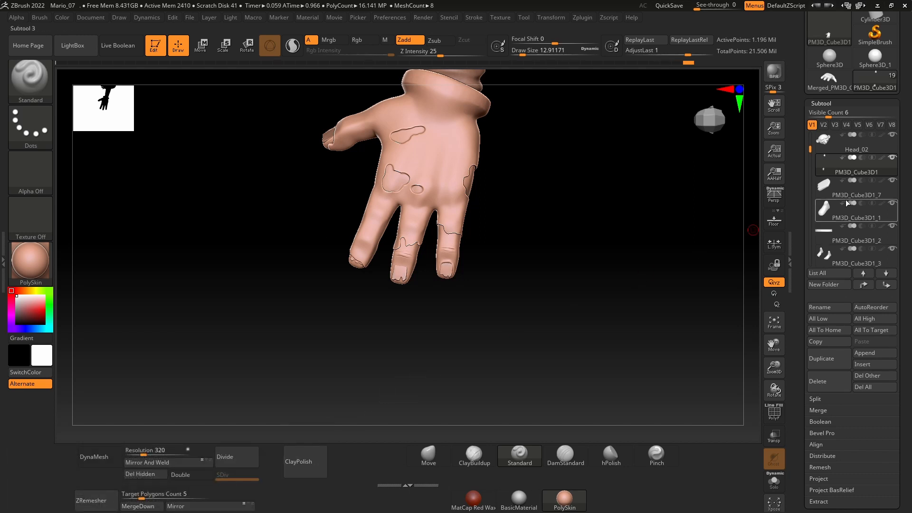
# Step: Merge the remaining nail subtool PM3D_Cube3D1_7 into the hand subtool PM3D_Cube3D1
pyautogui.click(818, 187)
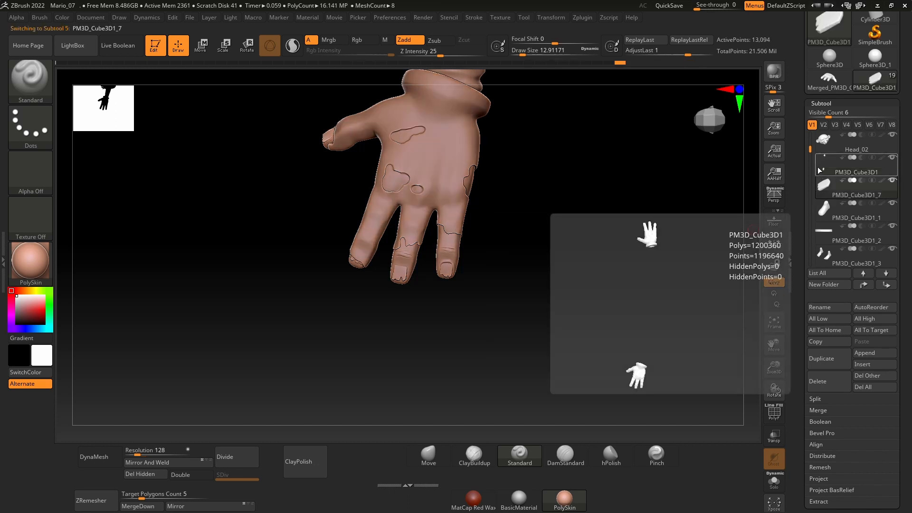
pyautogui.click(817, 167)
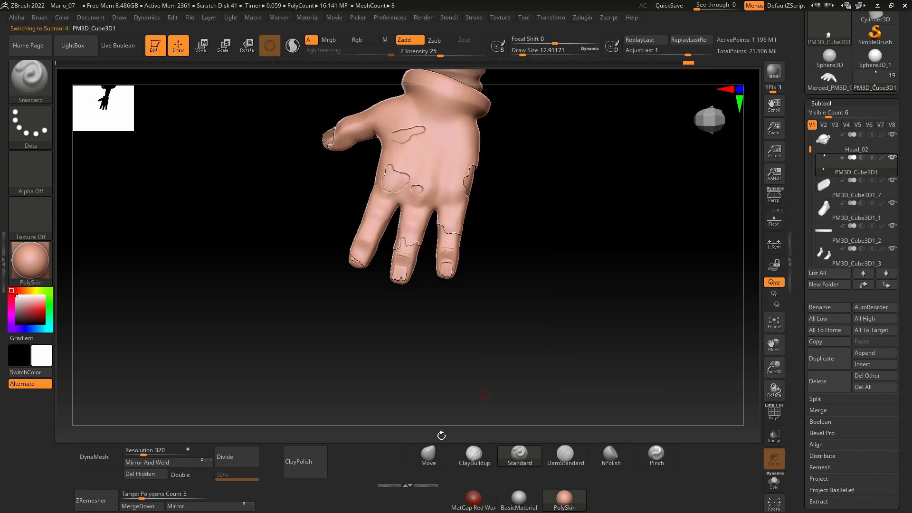
pyautogui.click(138, 506)
pyautogui.click(114, 499)
# Step: Review the merged hand together with the full character, and isolate the hand again
pyautogui.moveTo(585, 314); pyautogui.dragTo(574, 307)
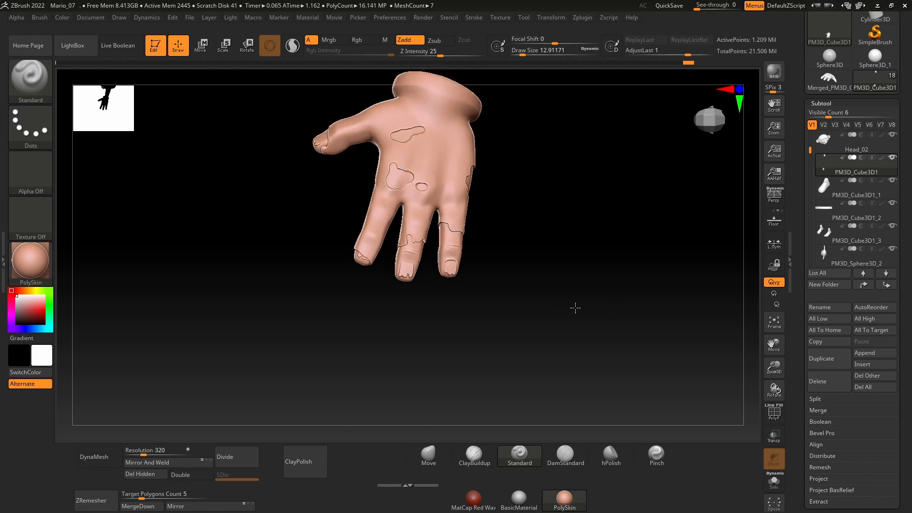
pyautogui.click(775, 482)
pyautogui.click(777, 489)
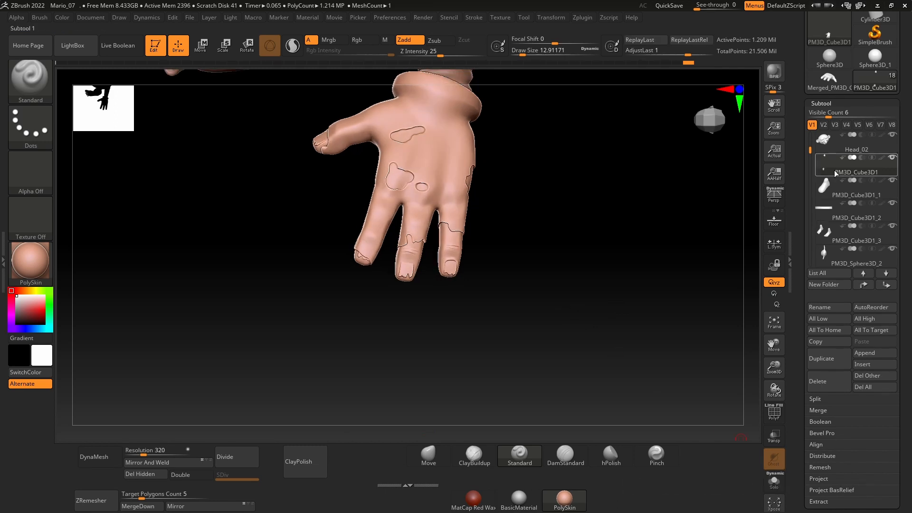
pyautogui.moveTo(647, 257); pyautogui.dragTo(575, 284)
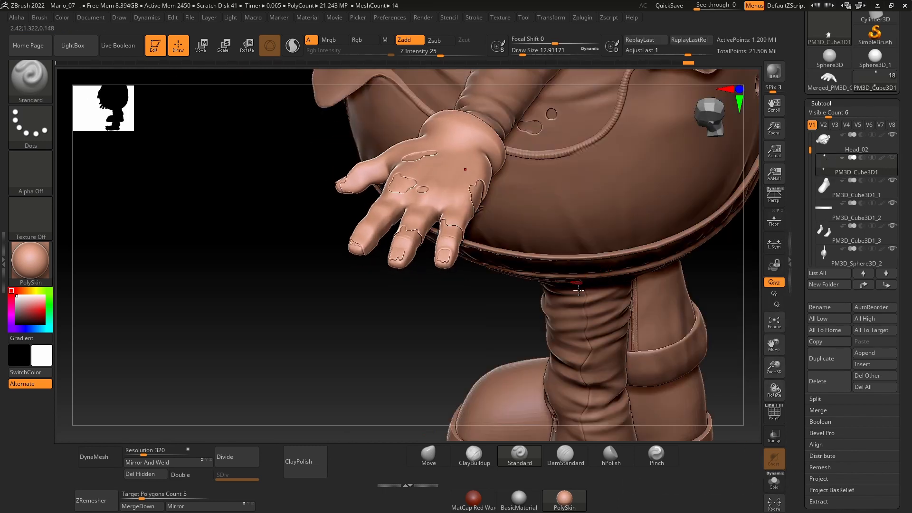
pyautogui.moveTo(398, 367); pyautogui.dragTo(433, 376)
pyautogui.click(774, 481)
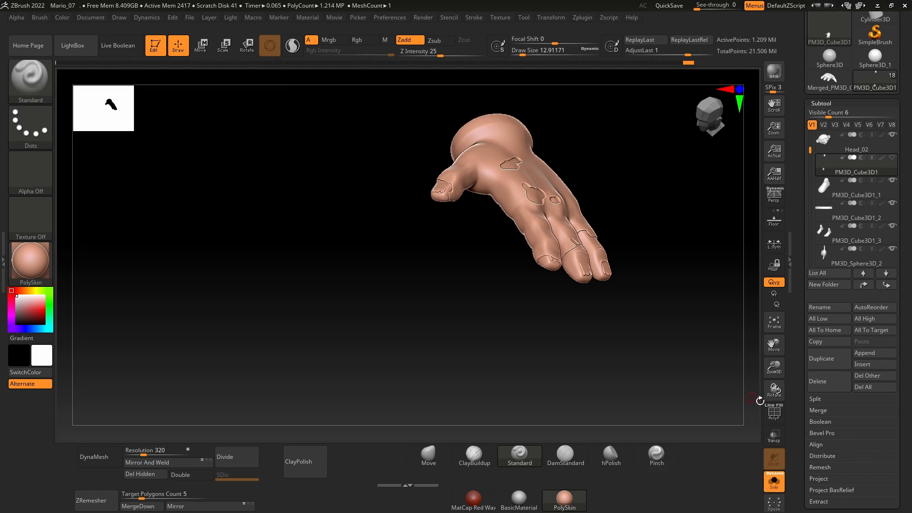
# Step: Turn on the polygroup display and examine the colour groups of the hand and its nails from several angles
pyautogui.moveTo(772, 380); pyautogui.dragTo(770, 335)
pyautogui.keyDown('shift'); pyautogui.moveTo(478, 335); pyautogui.dragTo(477, 341); pyautogui.keyUp('shift')
pyautogui.keyDown('alt'); pyautogui.moveTo(470, 241); pyautogui.dragTo(486, 325); pyautogui.keyUp('alt')
pyautogui.moveTo(776, 372); pyautogui.dragTo(753, 473)
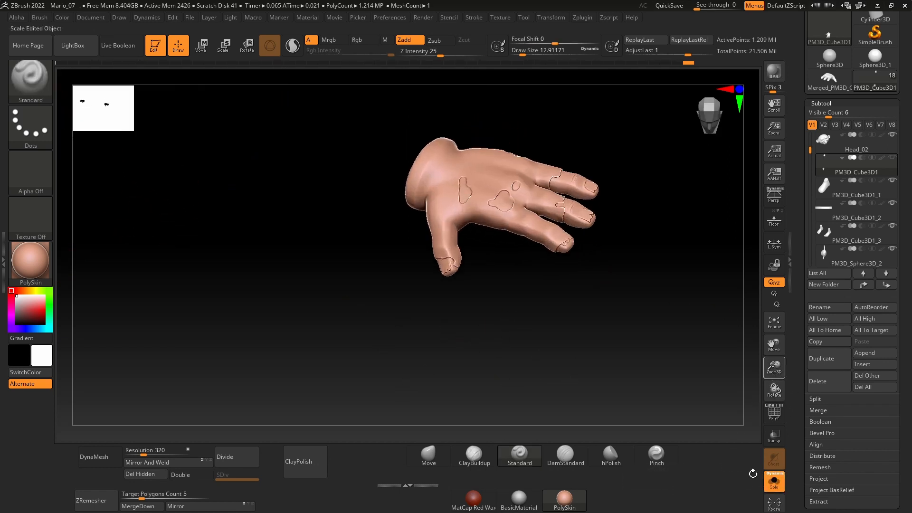
pyautogui.click(777, 416)
pyautogui.keyDown('alt'); pyautogui.moveTo(618, 352); pyautogui.dragTo(485, 330); pyautogui.keyUp('alt')
pyautogui.moveTo(484, 330); pyautogui.dragTo(449, 332)
pyautogui.click(769, 406)
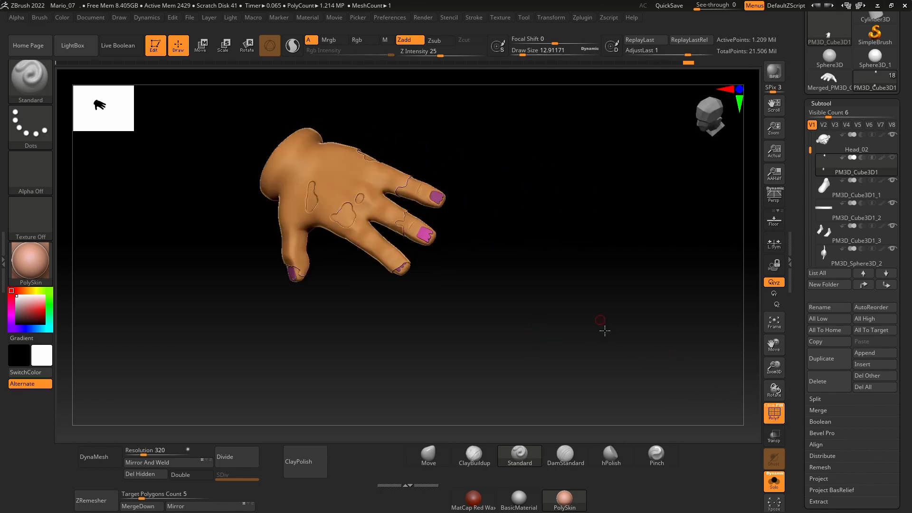
pyautogui.moveTo(604, 331); pyautogui.dragTo(669, 331)
pyautogui.moveTo(778, 369); pyautogui.dragTo(764, 428)
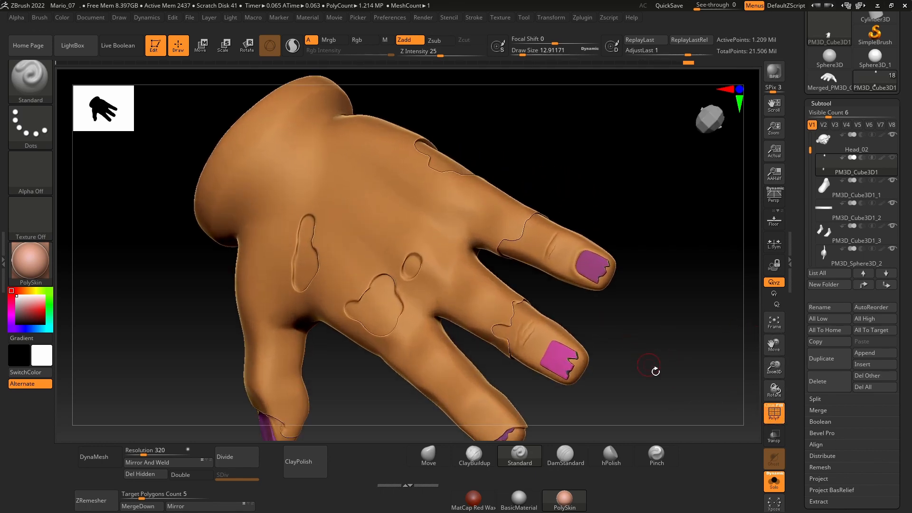
pyautogui.moveTo(655, 371); pyautogui.dragTo(652, 344)
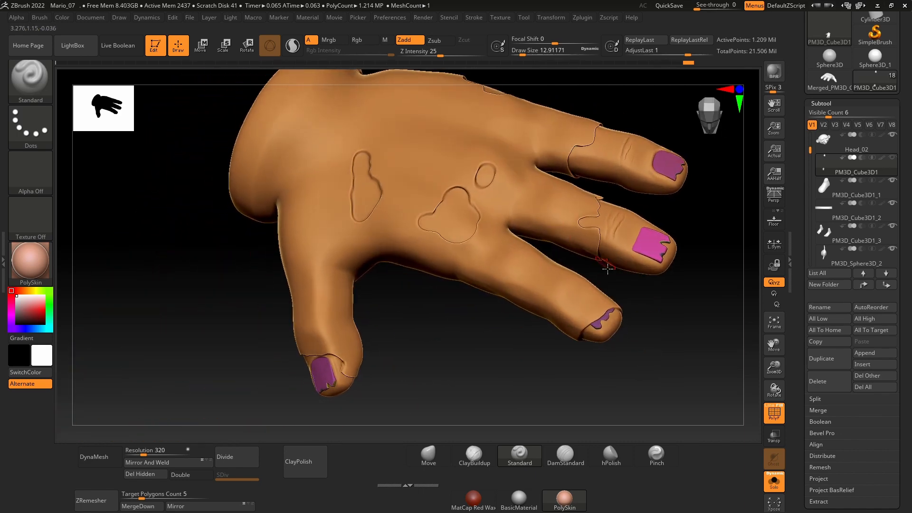
pyautogui.moveTo(675, 299); pyautogui.dragTo(591, 300)
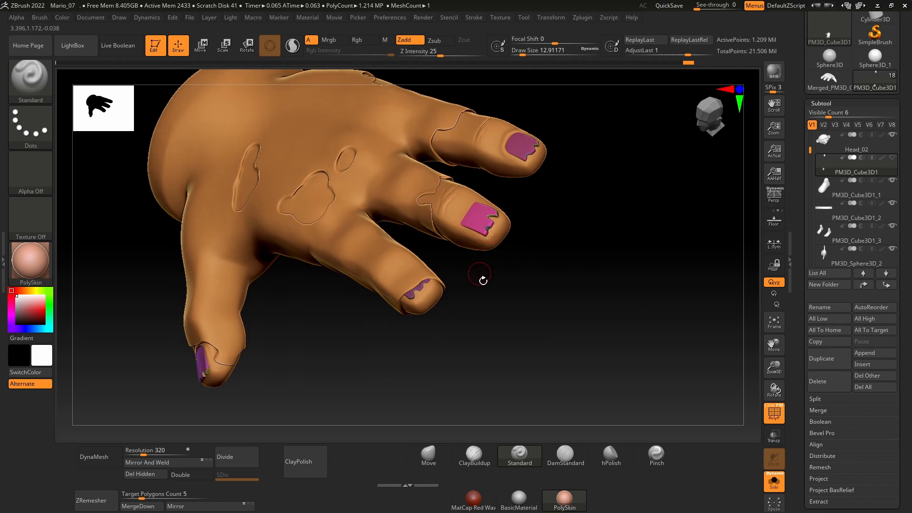
# Step: Isolate all the nails, assign them one shared polygroup, and show the complete hands without the polygroup display
pyautogui.keyDown('ctrl'); pyautogui.keyDown('shift'); pyautogui.click(382, 204); pyautogui.keyUp('shift'); pyautogui.keyUp('ctrl')
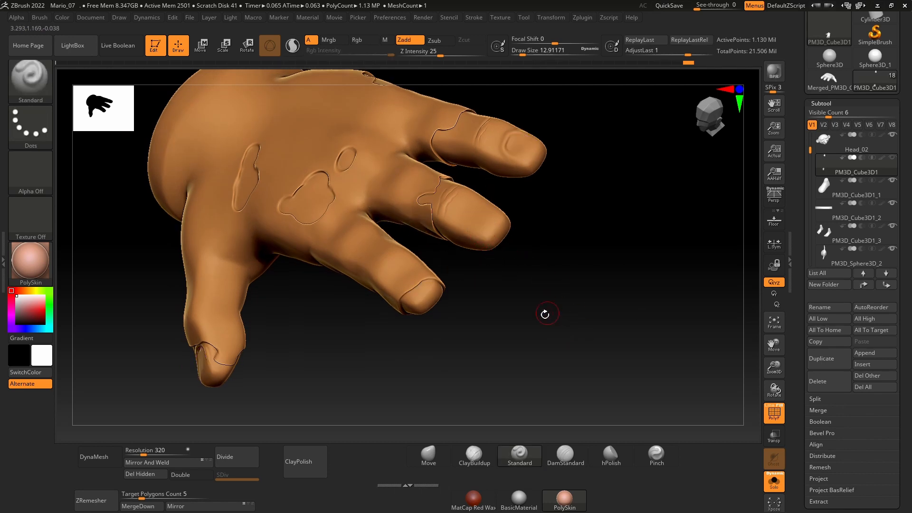
pyautogui.moveTo(544, 314); pyautogui.dragTo(411, 246)
pyautogui.keyDown('ctrl'); pyautogui.keyDown('shift'); pyautogui.moveTo(540, 276); pyautogui.dragTo(579, 324); pyautogui.keyUp('shift'); pyautogui.keyUp('ctrl')
pyautogui.moveTo(480, 208); pyautogui.dragTo(542, 238)
pyautogui.moveTo(776, 363); pyautogui.dragTo(777, 383)
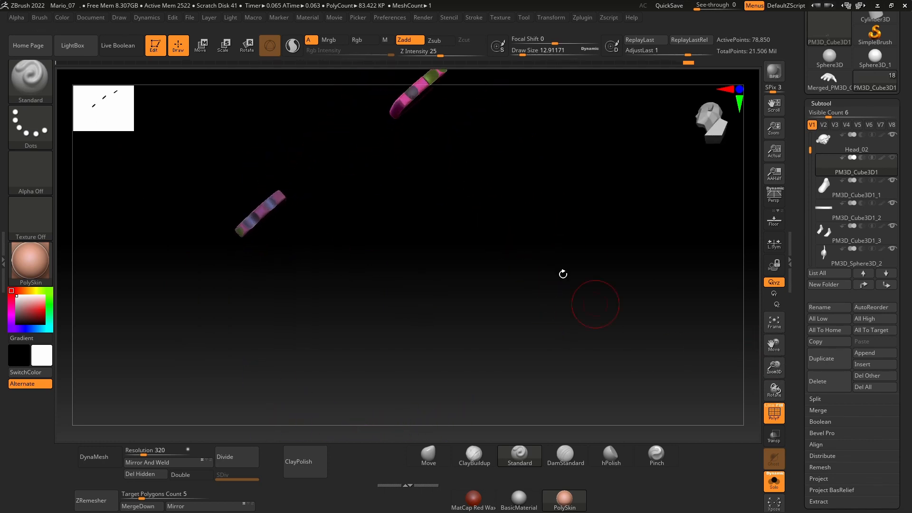
pyautogui.moveTo(562, 272); pyautogui.dragTo(495, 196)
pyautogui.moveTo(779, 366); pyautogui.dragTo(778, 345)
pyautogui.moveTo(503, 317)
pyautogui.mouseDown()
pyautogui.moveTo(517, 300)
pyautogui.moveTo(509, 300)
pyautogui.moveTo(535, 284)
pyautogui.moveTo(509, 299)
pyautogui.mouseUp()
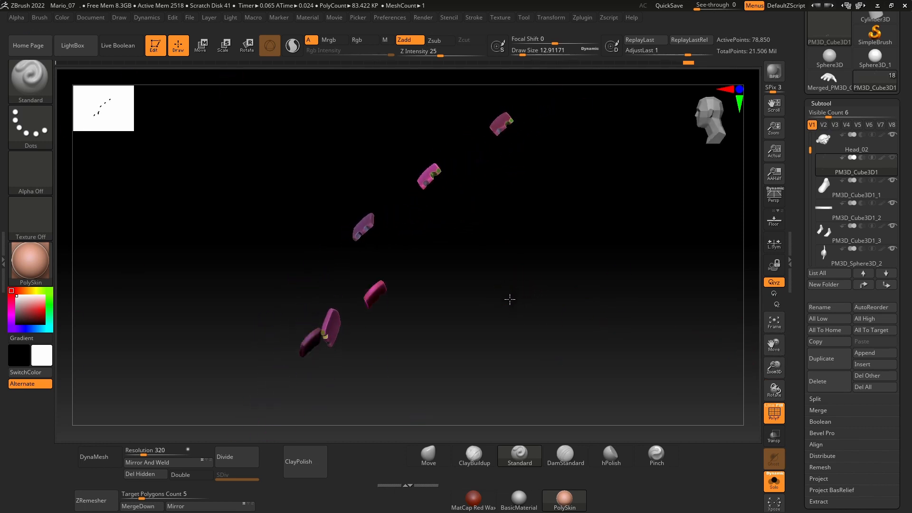
pyautogui.hotkey('ctrl', 'w')
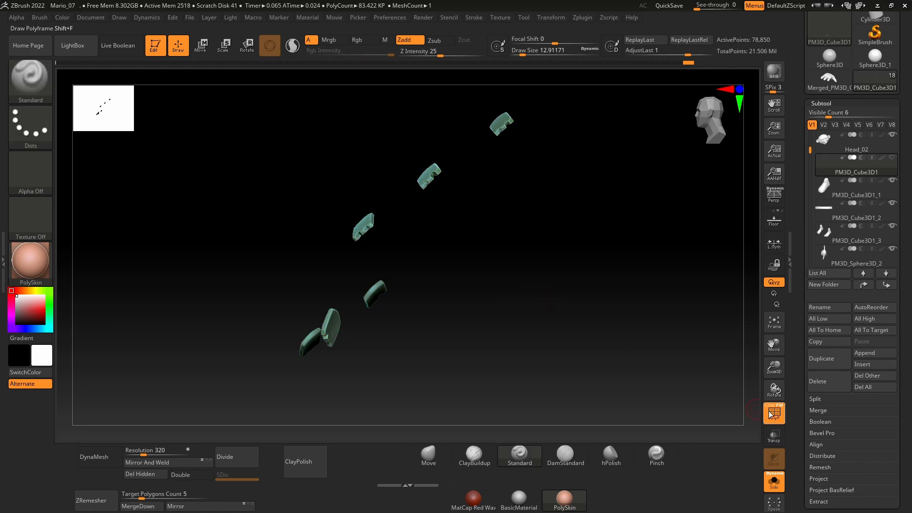
pyautogui.click(772, 413)
pyautogui.keyDown('ctrl'); pyautogui.keyDown('shift'); pyautogui.click(568, 283); pyautogui.keyUp('shift'); pyautogui.keyUp('ctrl')
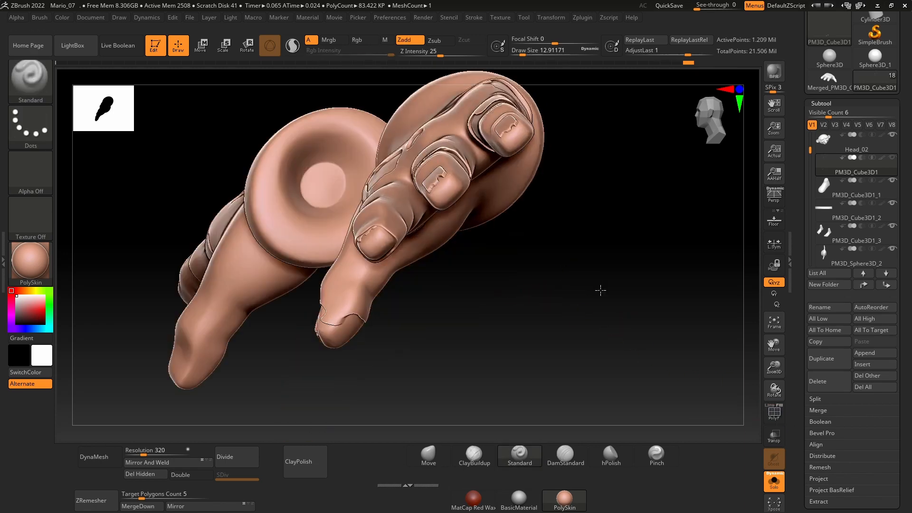
# Step: Check the nails' shared polygroup by temporarily hiding the nails with the polygroup display turned on
pyautogui.moveTo(601, 289)
pyautogui.mouseDown()
pyautogui.moveTo(632, 334)
pyautogui.moveTo(614, 340)
pyautogui.mouseUp()
pyautogui.click(773, 413)
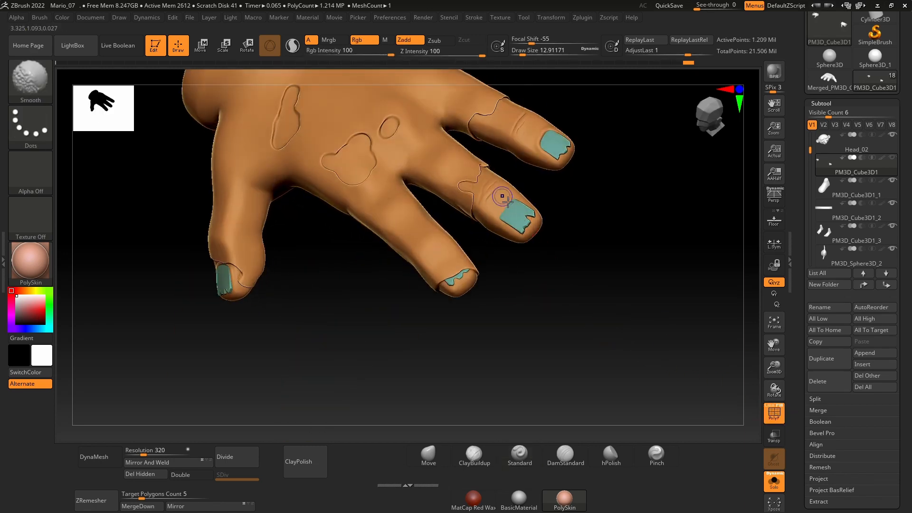
pyautogui.keyDown('ctrl'); pyautogui.keyDown('shift'); pyautogui.click(522, 230); pyautogui.keyUp('shift'); pyautogui.keyUp('ctrl')
pyautogui.moveTo(580, 279)
pyautogui.mouseDown()
pyautogui.moveTo(506, 308)
pyautogui.moveTo(533, 305)
pyautogui.moveTo(565, 264)
pyautogui.moveTo(626, 329)
pyautogui.mouseUp()
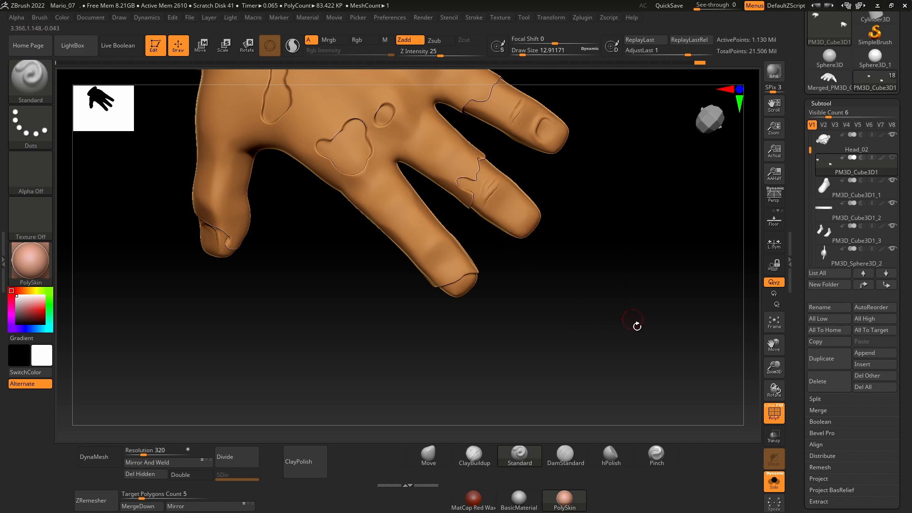
pyautogui.keyDown('ctrl'); pyautogui.keyDown('shift'); pyautogui.click(612, 321); pyautogui.keyUp('shift'); pyautogui.keyUp('ctrl')
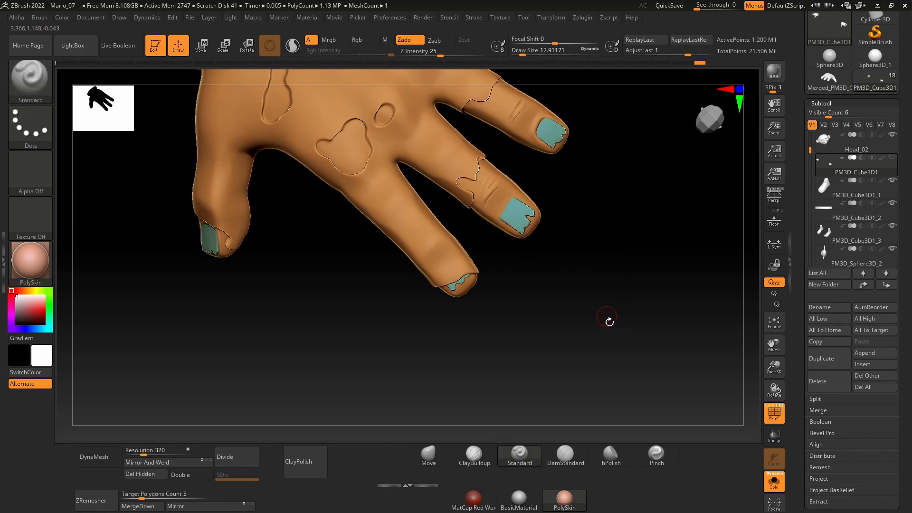
pyautogui.click(771, 409)
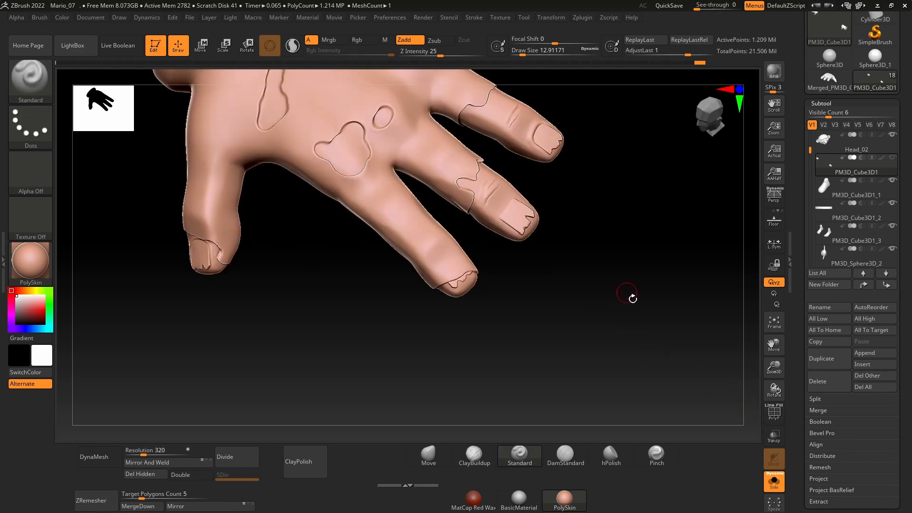
# Step: Mask the fingernails of the isolated hand, leaving the skin around them free to sculpt, and choose the ClayBuildup brush
pyautogui.moveTo(632, 298); pyautogui.dragTo(503, 222)
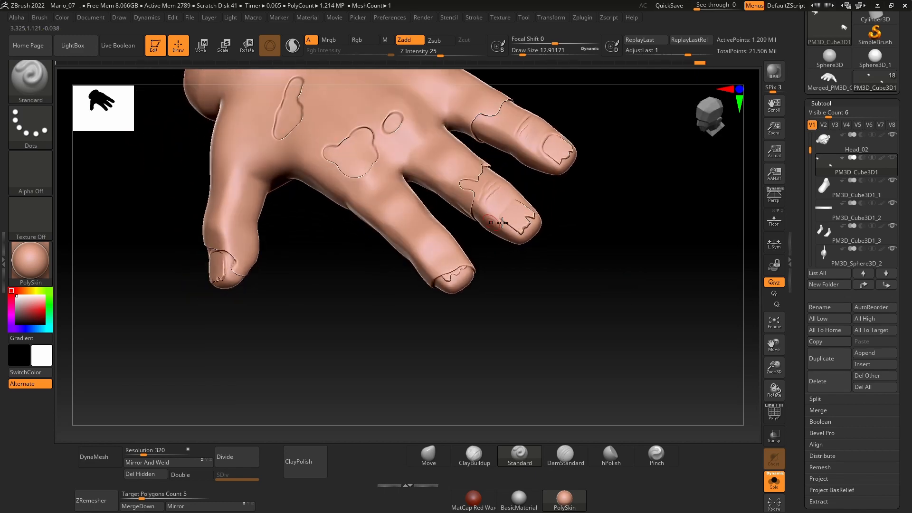
pyautogui.keyDown('alt'); pyautogui.moveTo(703, 294); pyautogui.dragTo(606, 374); pyautogui.keyUp('alt')
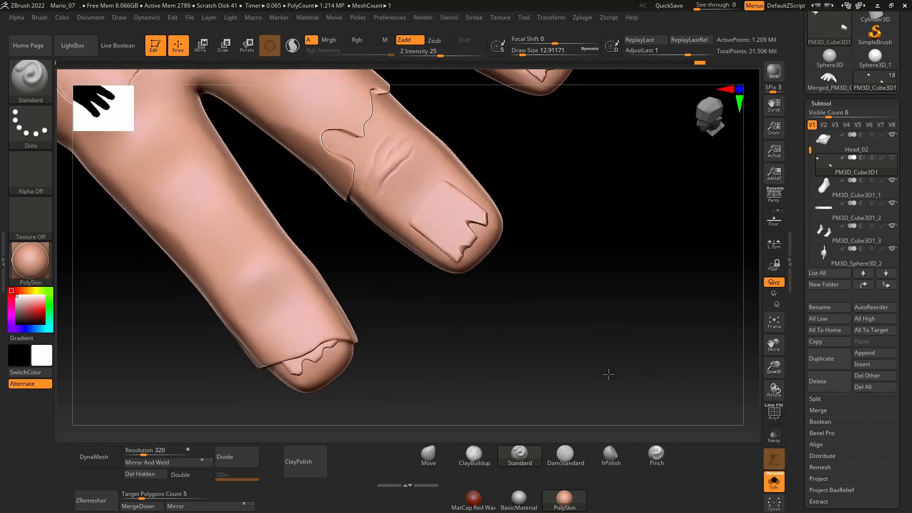
pyautogui.moveTo(758, 380); pyautogui.dragTo(712, 387)
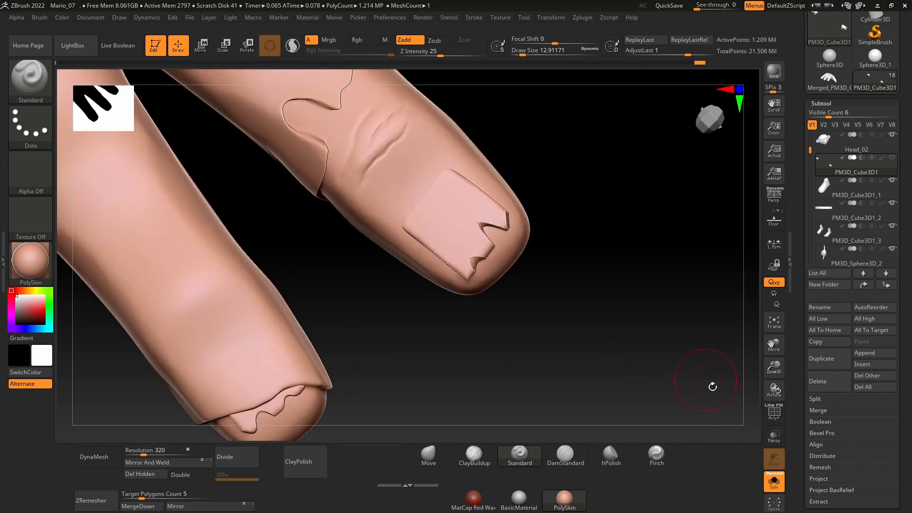
pyautogui.click(468, 469)
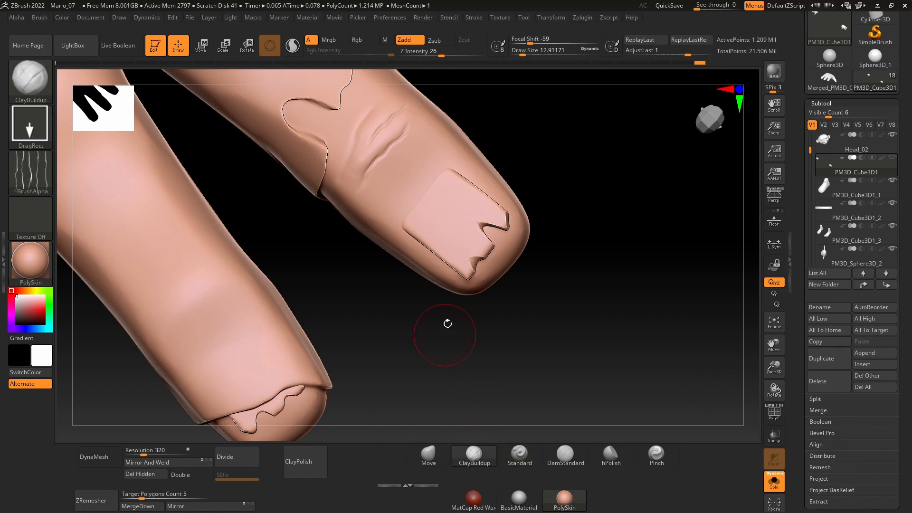
pyautogui.keyDown('ctrl'); pyautogui.keyDown('shift'); pyautogui.click(460, 237); pyautogui.keyUp('shift'); pyautogui.keyUp('ctrl')
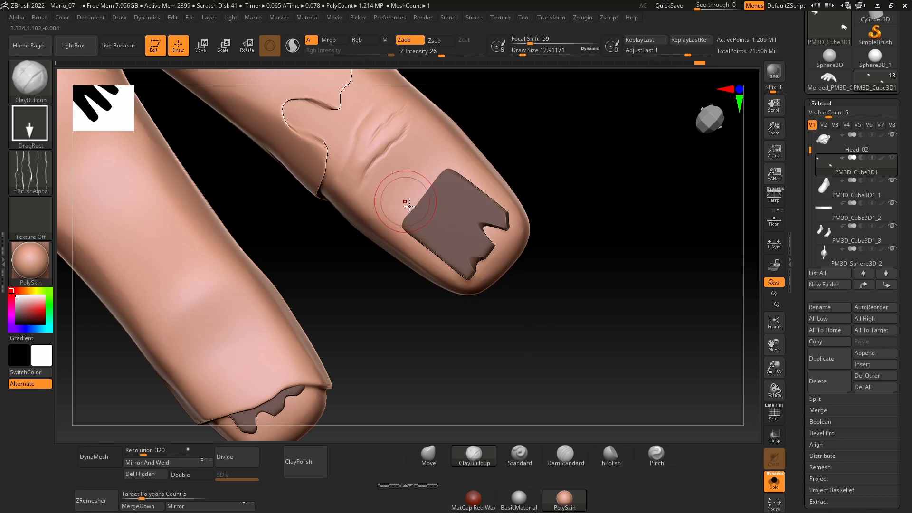
pyautogui.press('ctrl')
pyautogui.press('ctrl')
# Step: Set ClayBuildup to the FreeHand stroke with Alpha 01 and build up the skin around the masked nail of the finger with the knuckle creases
pyautogui.click(40, 132)
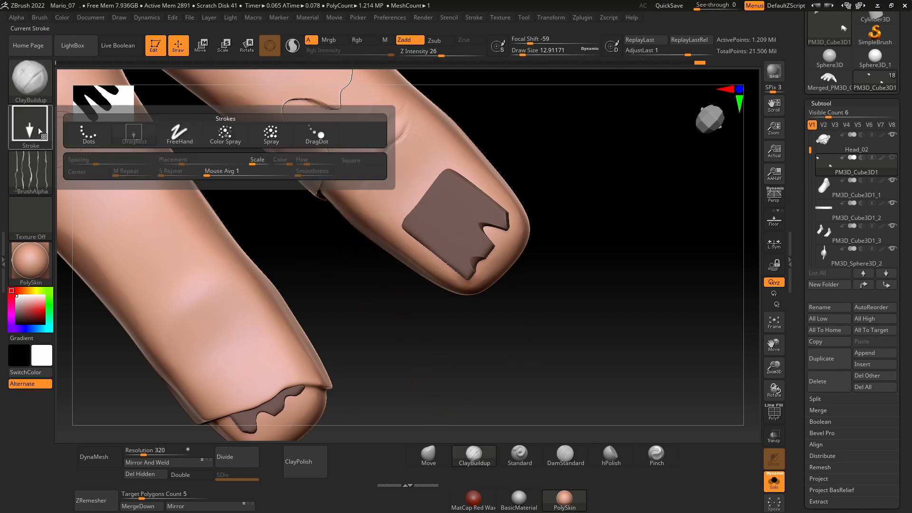
pyautogui.click(174, 141)
pyautogui.click(30, 171)
pyautogui.click(133, 183)
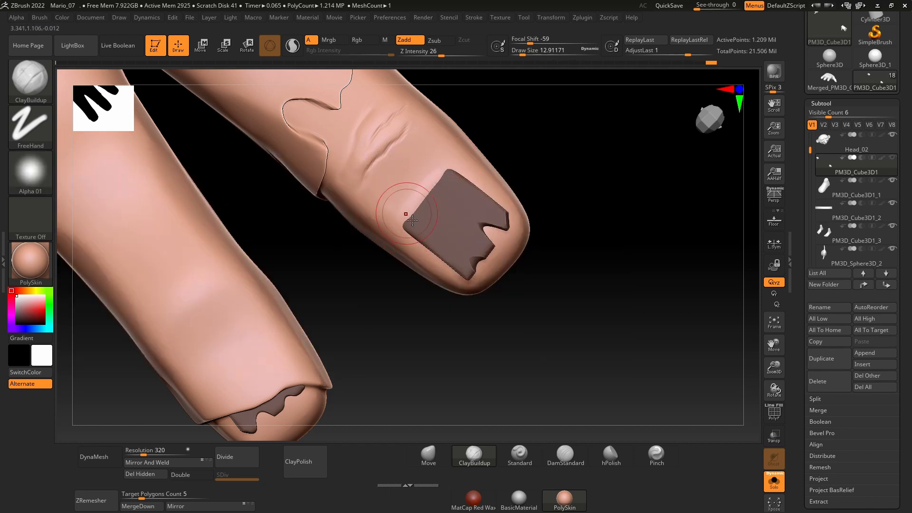
pyautogui.moveTo(532, 195); pyautogui.dragTo(558, 230)
pyautogui.moveTo(531, 179); pyautogui.dragTo(536, 214)
pyautogui.keyDown('shift'); pyautogui.moveTo(448, 183); pyautogui.dragTo(404, 226); pyautogui.keyUp('shift')
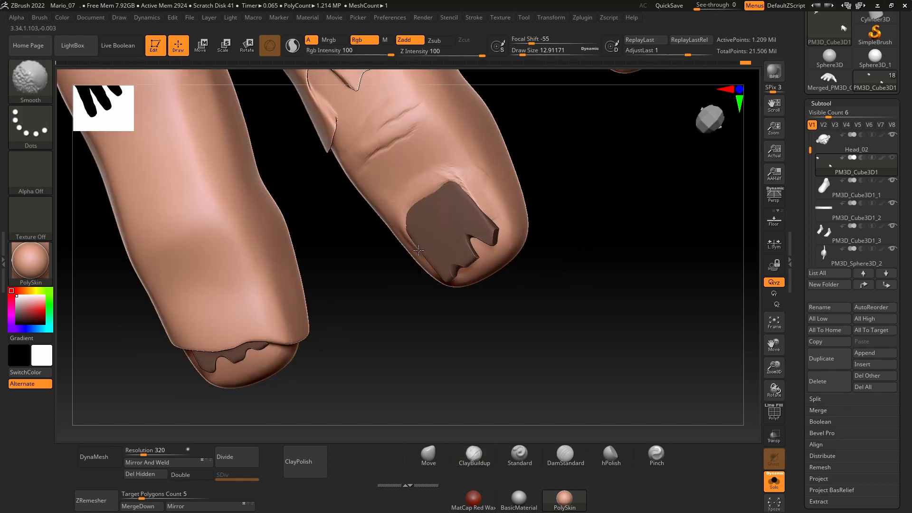
pyautogui.moveTo(537, 228); pyautogui.dragTo(522, 214)
# Step: Reshape the skin along the base and sides of the masked nail using the Move brush
pyautogui.click(428, 456)
pyautogui.moveTo(518, 309); pyautogui.dragTo(508, 285)
pyautogui.moveTo(520, 209); pyautogui.dragTo(551, 211)
pyautogui.moveTo(447, 195); pyautogui.dragTo(451, 187)
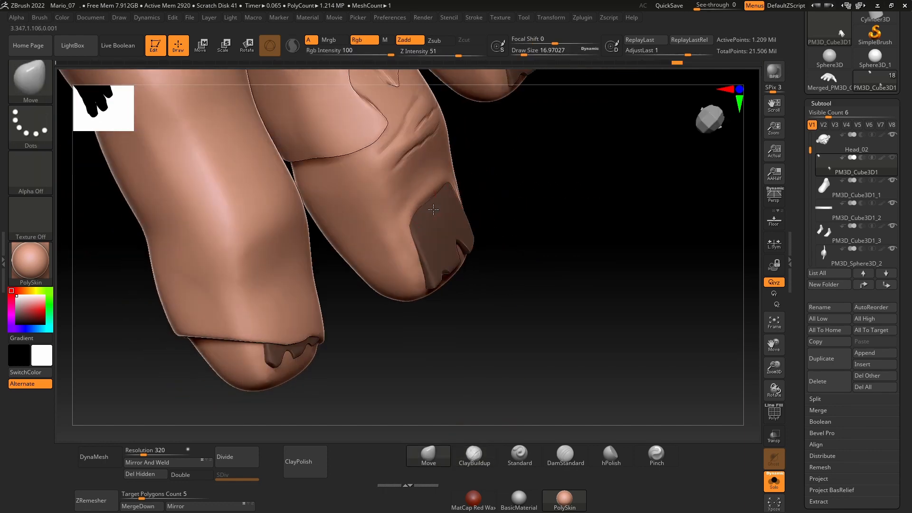
pyautogui.moveTo(517, 207); pyautogui.dragTo(489, 200)
pyautogui.moveTo(537, 232); pyautogui.dragTo(521, 249)
# Step: Build up a thicker skin fold along the base and sides of the same nail using ClayBuildup
pyautogui.click(474, 456)
pyautogui.moveTo(527, 285); pyautogui.dragTo(520, 261)
pyautogui.keyDown('shift'); pyautogui.moveTo(422, 200); pyautogui.dragTo(408, 209); pyautogui.keyUp('shift')
pyautogui.moveTo(517, 256)
pyautogui.mouseDown()
pyautogui.moveTo(547, 254)
pyautogui.moveTo(503, 263)
pyautogui.mouseUp()
pyautogui.keyDown('ctrl'); pyautogui.moveTo(546, 285); pyautogui.dragTo(581, 309); pyautogui.keyUp('ctrl')
pyautogui.keyDown('ctrl'); pyautogui.keyDown('shift'); pyautogui.click(416, 280); pyautogui.keyUp('shift'); pyautogui.keyUp('ctrl')
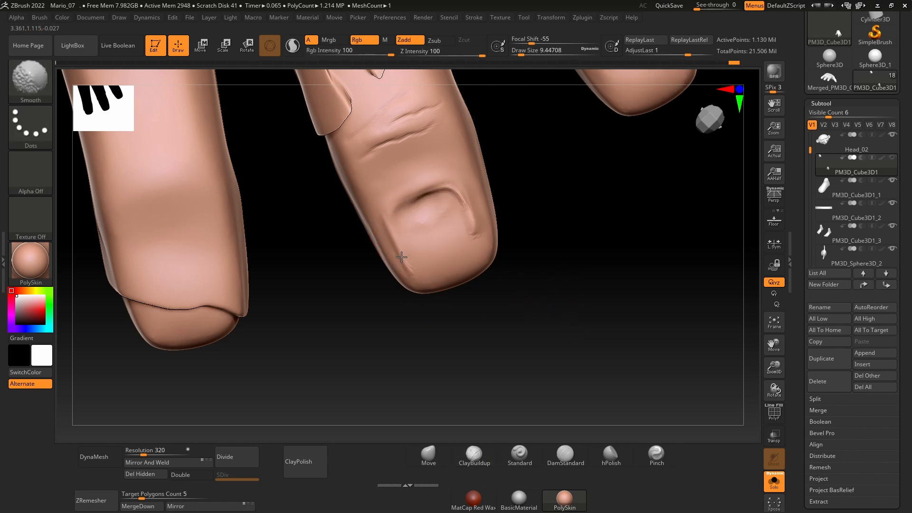
# Step: Undo the smoothing done with the nails hidden, and mask the fingernails again
pyautogui.hotkey('ctrl', 'z')
pyautogui.hotkey('ctrl', 'z')
pyautogui.hotkey('ctrl', 'z')
pyautogui.hotkey('ctrl', 'z')
pyautogui.hotkey('ctrl', 'z')
pyautogui.hotkey('ctrl', 'z')
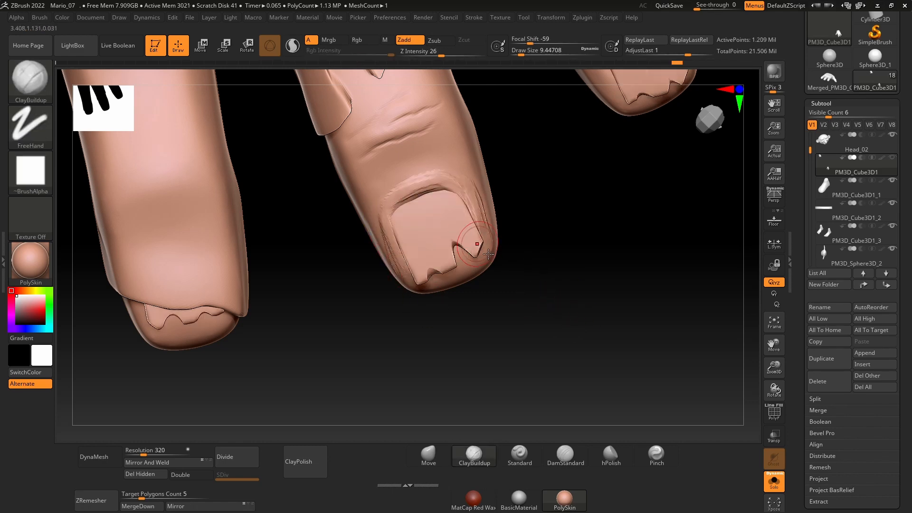
pyautogui.keyDown('ctrl'); pyautogui.keyDown('shift'); pyautogui.click(441, 227); pyautogui.keyUp('shift'); pyautogui.keyUp('ctrl')
pyautogui.keyDown('ctrl'); pyautogui.click(500, 312); pyautogui.keyUp('ctrl')
pyautogui.keyDown('ctrl'); pyautogui.keyDown('shift'); pyautogui.click(501, 311); pyautogui.keyUp('shift'); pyautogui.keyUp('ctrl')
# Step: Add clay along the cuticle fold of the masked nail and smooth it into the finger
pyautogui.keyDown('shift'); pyautogui.moveTo(459, 179); pyautogui.dragTo(418, 185); pyautogui.keyUp('shift')
pyautogui.moveTo(522, 256); pyautogui.dragTo(551, 254)
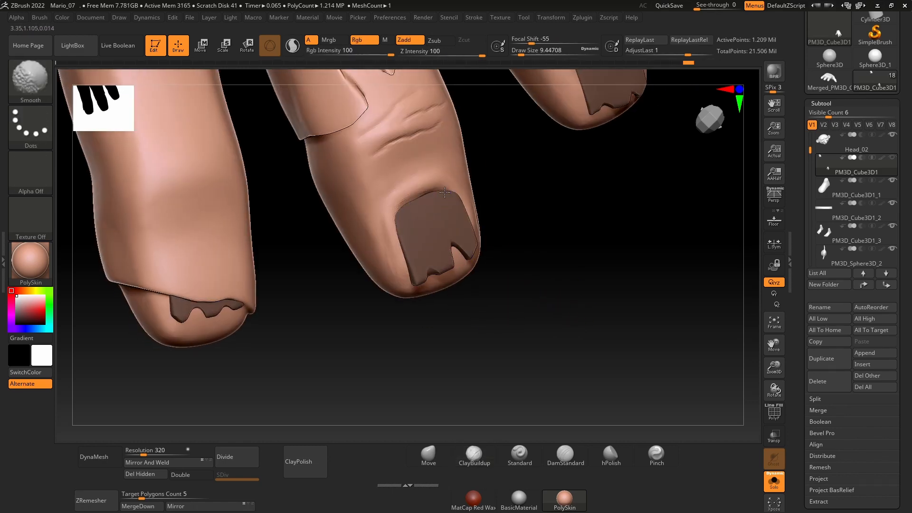
pyautogui.moveTo(445, 192); pyautogui.dragTo(451, 199)
# Step: Push the skin fold closer around the nail using a larger Move brush
pyautogui.click(429, 456)
pyautogui.press(']')
pyautogui.moveTo(474, 341)
pyautogui.mouseDown()
pyautogui.moveTo(523, 327)
pyautogui.moveTo(565, 285)
pyautogui.mouseUp()
pyautogui.moveTo(467, 223); pyautogui.dragTo(474, 228)
pyautogui.moveTo(551, 308)
pyautogui.mouseDown()
pyautogui.moveTo(494, 300)
pyautogui.moveTo(523, 283)
pyautogui.moveTo(458, 308)
pyautogui.moveTo(527, 318)
pyautogui.mouseUp()
# Step: Bring back the whole character around the hand, clear the nail mask and select the body
pyautogui.keyDown('ctrl'); pyautogui.click(593, 342); pyautogui.keyUp('ctrl')
pyautogui.keyDown('ctrl'); pyautogui.click(633, 325); pyautogui.keyUp('ctrl')
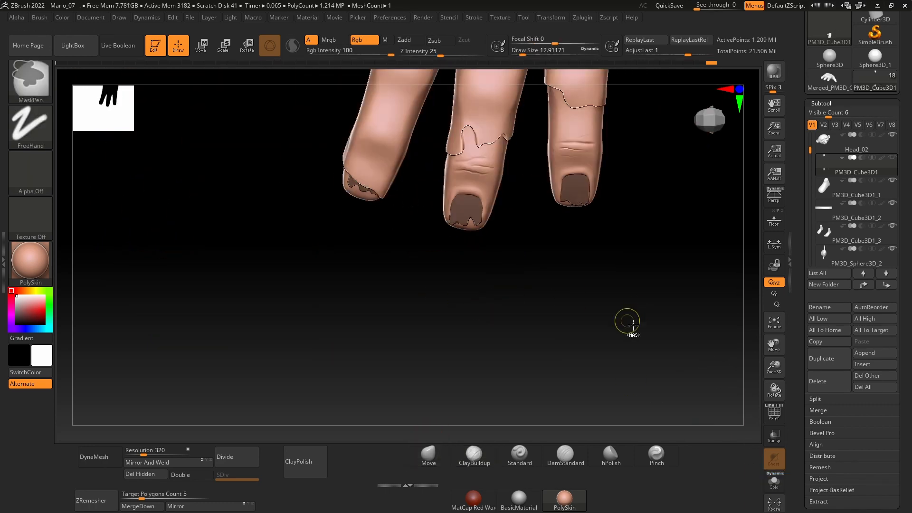
pyautogui.moveTo(633, 325)
pyautogui.keyDown('ctrl'); pyautogui.mouseDown()
pyautogui.moveTo(679, 285)
pyautogui.moveTo(466, 317)
pyautogui.moveTo(391, 289)
pyautogui.moveTo(417, 291)
pyautogui.mouseUp(); pyautogui.keyUp('ctrl')
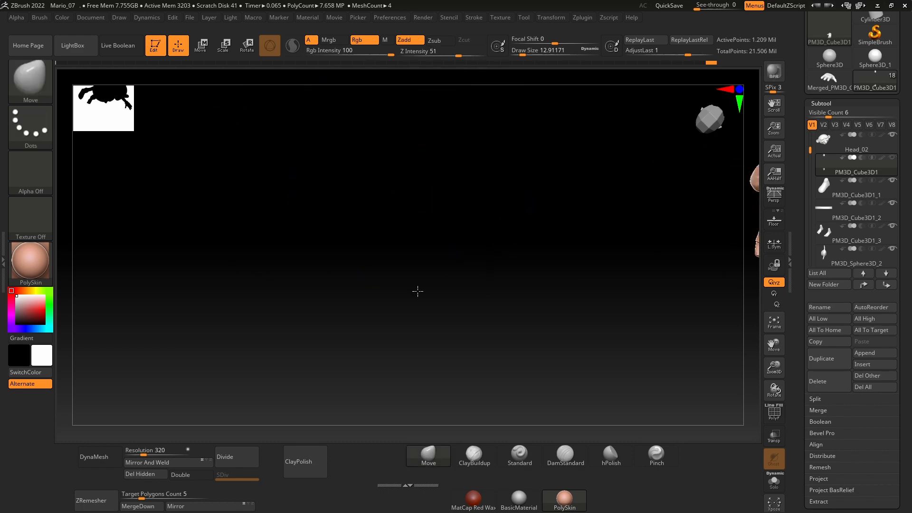
pyautogui.moveTo(417, 291)
pyautogui.mouseDown(button='right')
pyautogui.moveTo(386, 273)
pyautogui.moveTo(411, 287)
pyautogui.moveTo(358, 332)
pyautogui.moveTo(341, 313)
pyautogui.moveTo(529, 350)
pyautogui.moveTo(599, 246)
pyautogui.moveTo(500, 297)
pyautogui.moveTo(728, 306)
pyautogui.moveTo(503, 320)
pyautogui.moveTo(641, 281)
pyautogui.mouseUp(button='right')
pyautogui.keyDown('alt'); pyautogui.click(610, 216); pyautogui.keyUp('alt')
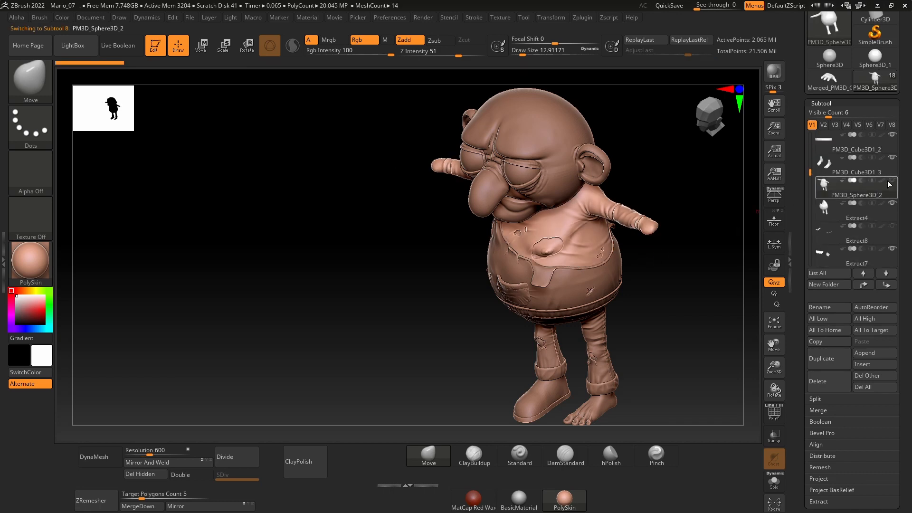
# Step: Hide the outer clothing subtool Extract4, keeping the body beneath it visible
pyautogui.click(890, 183)
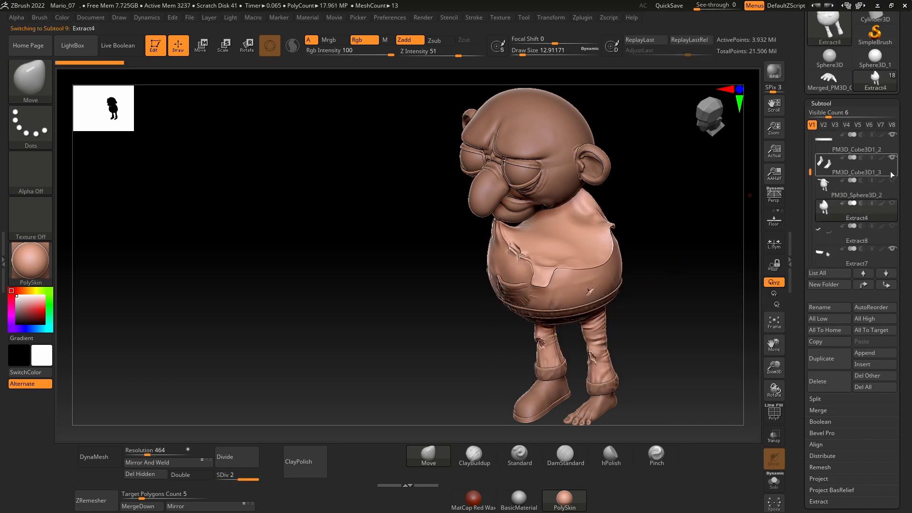
pyautogui.click(891, 181)
pyautogui.keyDown('alt'); pyautogui.click(612, 235); pyautogui.keyUp('alt')
pyautogui.moveTo(686, 291); pyautogui.dragTo(684, 266, button='right')
pyautogui.keyDown('ctrl'); pyautogui.moveTo(684, 266); pyautogui.dragTo(770, 255, button='right'); pyautogui.keyUp('ctrl')
pyautogui.keyDown('alt'); pyautogui.moveTo(699, 327); pyautogui.dragTo(654, 262, button='right'); pyautogui.keyUp('alt')
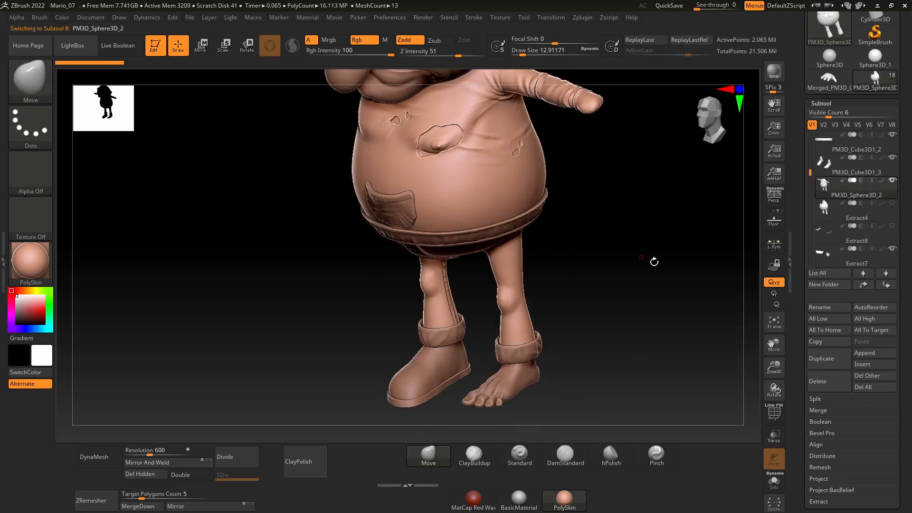
pyautogui.click(893, 203)
# Step: Hide the body and head subtools and select the hands
pyautogui.moveTo(684, 228); pyautogui.dragTo(672, 254, button='right')
pyautogui.keyDown('alt'); pyautogui.click(615, 135); pyautogui.keyUp('alt')
pyautogui.moveTo(617, 233); pyautogui.dragTo(639, 273, button='right')
pyautogui.click(892, 181)
pyautogui.moveTo(684, 233); pyautogui.dragTo(650, 280, button='right')
pyautogui.keyDown('ctrl'); pyautogui.moveTo(651, 280); pyautogui.dragTo(582, 295, button='right'); pyautogui.keyUp('ctrl')
pyautogui.keyDown('alt'); pyautogui.moveTo(509, 321); pyautogui.dragTo(541, 303, button='right'); pyautogui.keyUp('alt')
pyautogui.keyDown('alt'); pyautogui.click(574, 136); pyautogui.keyUp('alt')
# Step: Hide the shoe, ankle cuffs and waist disc that cover the lower parts, and select the bare feet
pyautogui.keyDown('alt'); pyautogui.moveTo(622, 259); pyautogui.dragTo(576, 260, button='right'); pyautogui.keyUp('alt')
pyautogui.moveTo(494, 305); pyautogui.dragTo(547, 217, button='right')
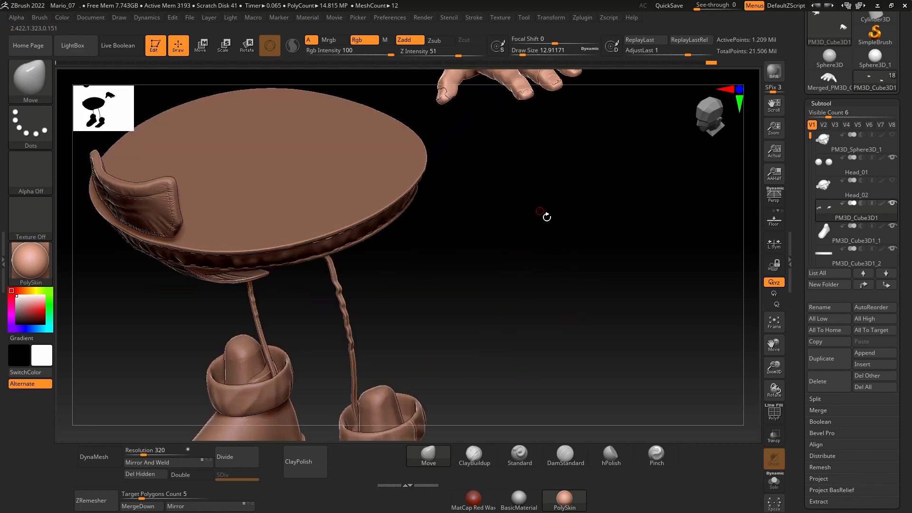
pyautogui.moveTo(497, 331); pyautogui.dragTo(463, 343, button='right')
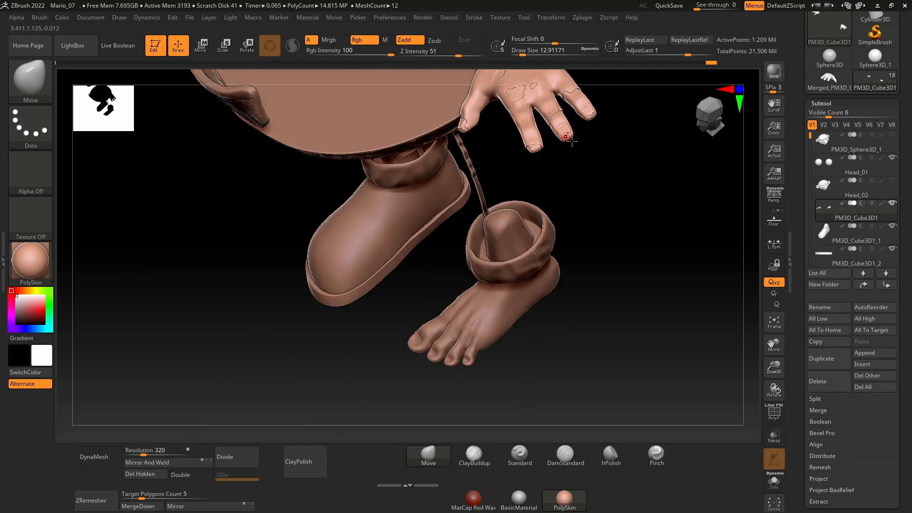
pyautogui.moveTo(508, 285); pyautogui.dragTo(575, 193, button='right')
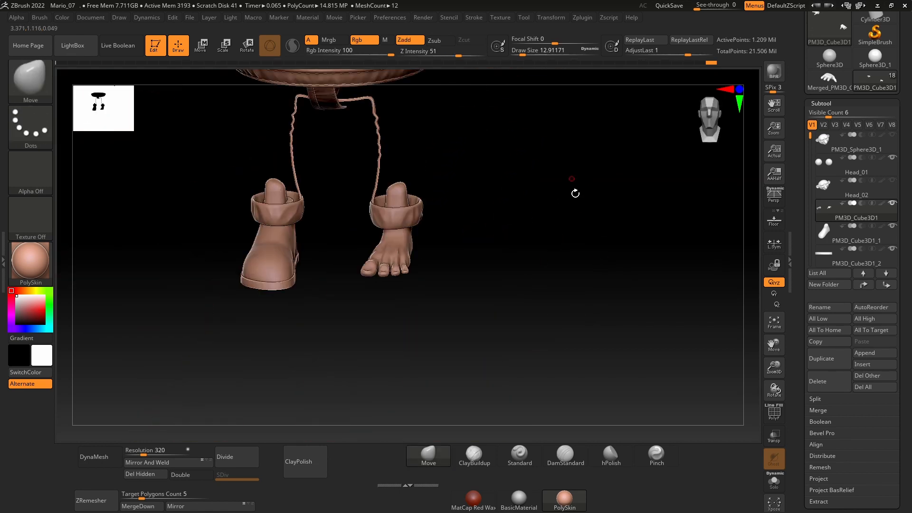
pyautogui.moveTo(460, 255); pyautogui.dragTo(543, 308, button='right')
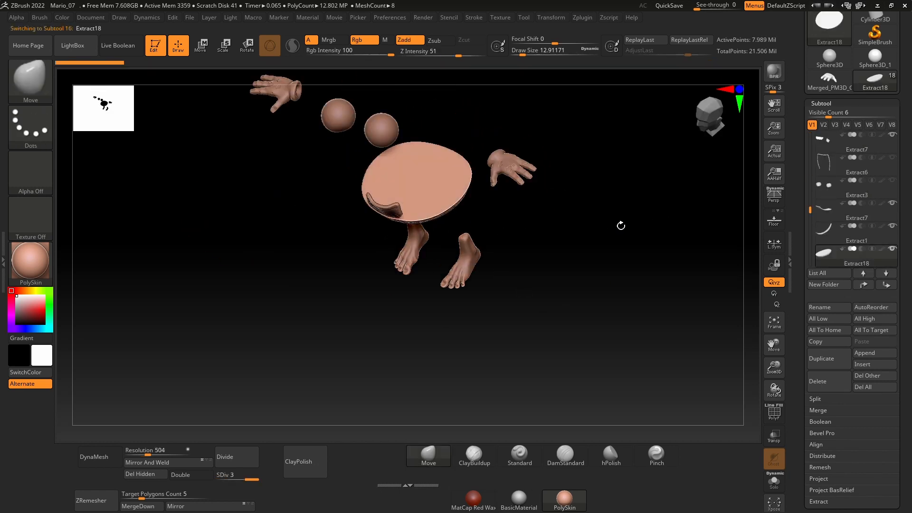
pyautogui.moveTo(630, 278); pyautogui.dragTo(566, 273, button='right')
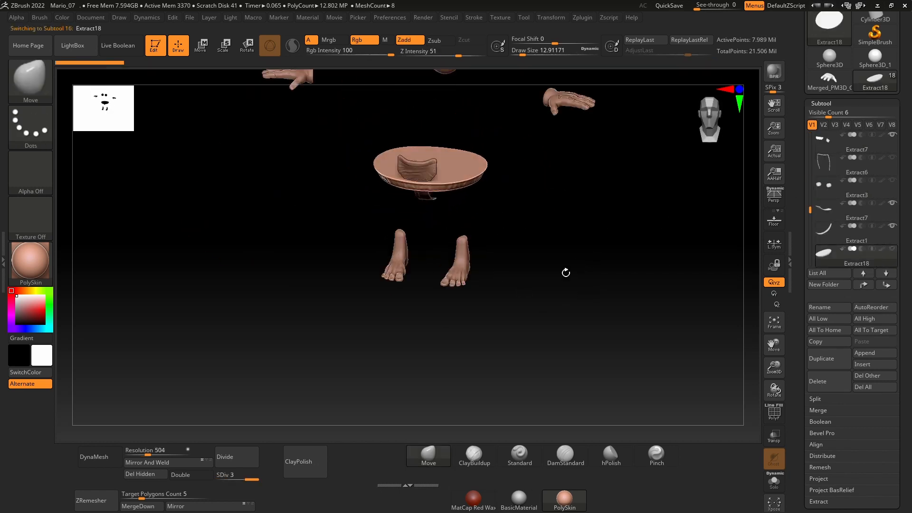
pyautogui.keyDown('alt'); pyautogui.click(464, 266); pyautogui.keyUp('alt')
pyautogui.keyDown('alt'); pyautogui.moveTo(496, 255); pyautogui.dragTo(468, 305, button='right'); pyautogui.keyUp('alt')
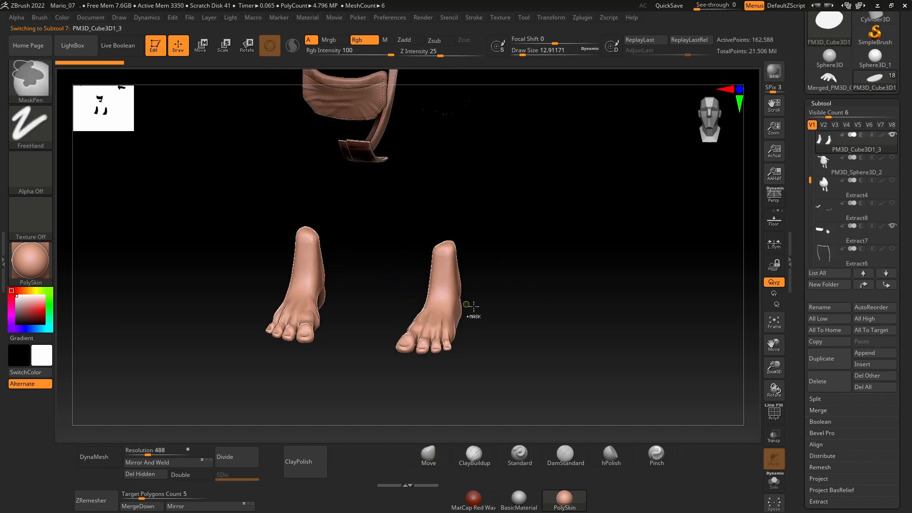
# Step: Insert a cube as a new subtool directly below the feet in the subtool order
pyautogui.keyDown('alt'); pyautogui.moveTo(510, 333); pyautogui.dragTo(521, 205, button='right'); pyautogui.keyUp('alt')
pyautogui.keyDown('ctrl'); pyautogui.moveTo(592, 269); pyautogui.dragTo(568, 285, button='right'); pyautogui.keyUp('ctrl')
pyautogui.keyDown('alt'); pyautogui.moveTo(504, 260); pyautogui.dragTo(554, 298, button='right'); pyautogui.keyUp('alt')
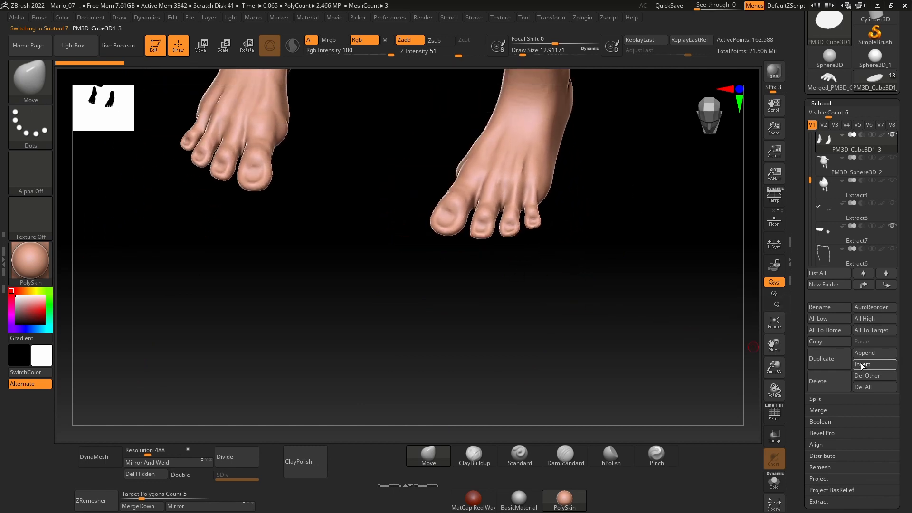
pyautogui.click(862, 365)
pyautogui.click(516, 330)
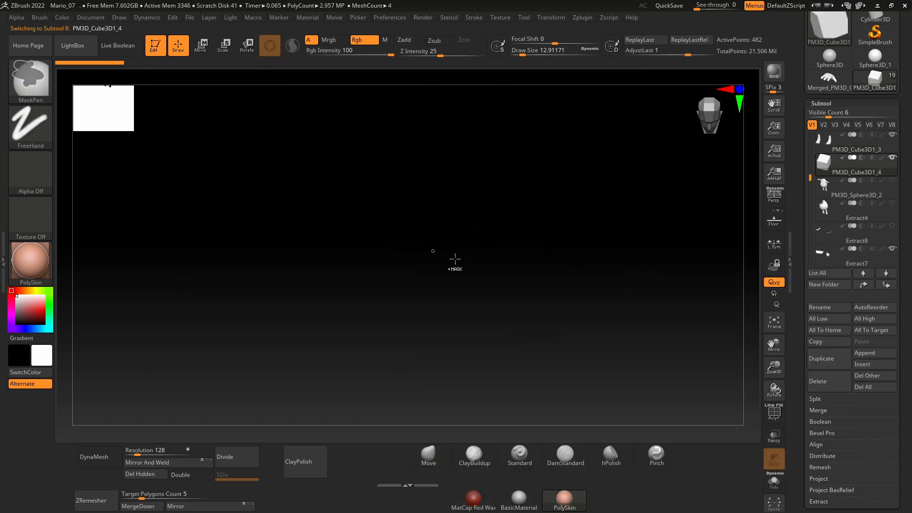
# Step: Scale down the inserted cube and hide the remaining hands, eyes and belt so only the cube and feet show
pyautogui.press('w')
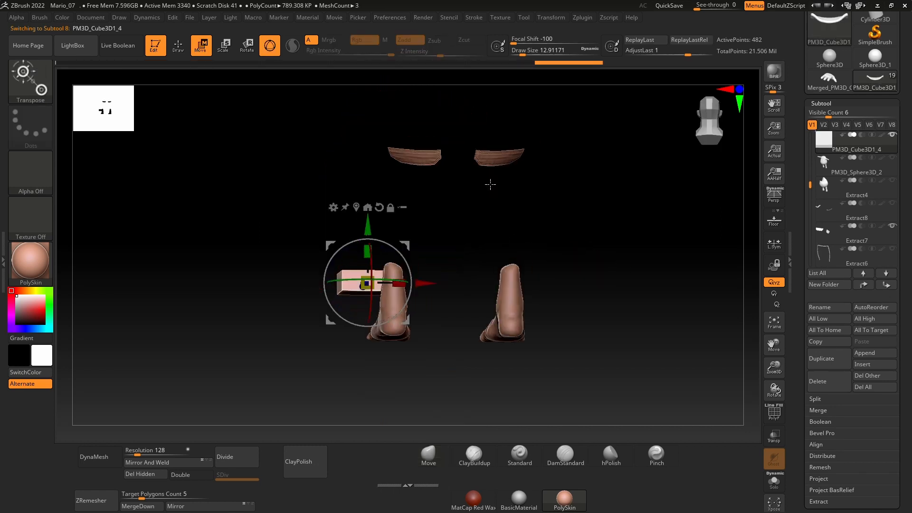
pyautogui.keyDown('alt'); pyautogui.click(494, 159); pyautogui.keyUp('alt')
pyautogui.click(892, 226)
pyautogui.keyDown('alt'); pyautogui.click(354, 281); pyautogui.keyUp('alt')
pyautogui.moveTo(534, 247); pyautogui.dragTo(534, 375)
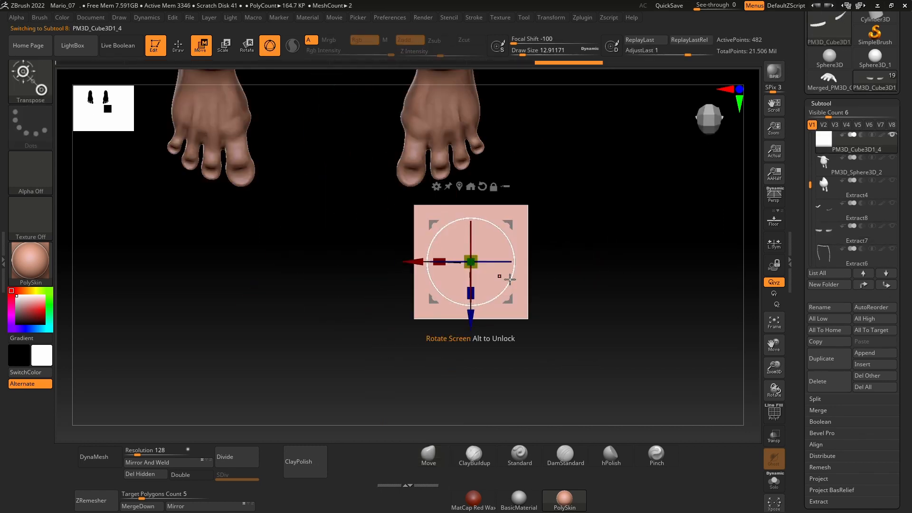
# Step: Shrink and flatten the cube into a small slab and move it over the big toe of the character's left foot
pyautogui.moveTo(470, 286); pyautogui.dragTo(470, 266)
pyautogui.keyDown('ctrl'); pyautogui.moveTo(442, 295); pyautogui.dragTo(442, 380, button='right'); pyautogui.keyUp('ctrl')
pyautogui.moveTo(399, 191); pyautogui.dragTo(373, 216)
pyautogui.moveTo(541, 328); pyautogui.dragTo(542, 228, button='right')
pyautogui.keyDown('alt'); pyautogui.click(533, 236); pyautogui.keyUp('alt')
pyautogui.moveTo(712, 256); pyautogui.dragTo(731, 228, button='right')
pyautogui.rightClick(571, 342)
pyautogui.keyDown('alt'); pyautogui.click(472, 246); pyautogui.keyUp('alt')
pyautogui.moveTo(467, 203); pyautogui.dragTo(480, 295)
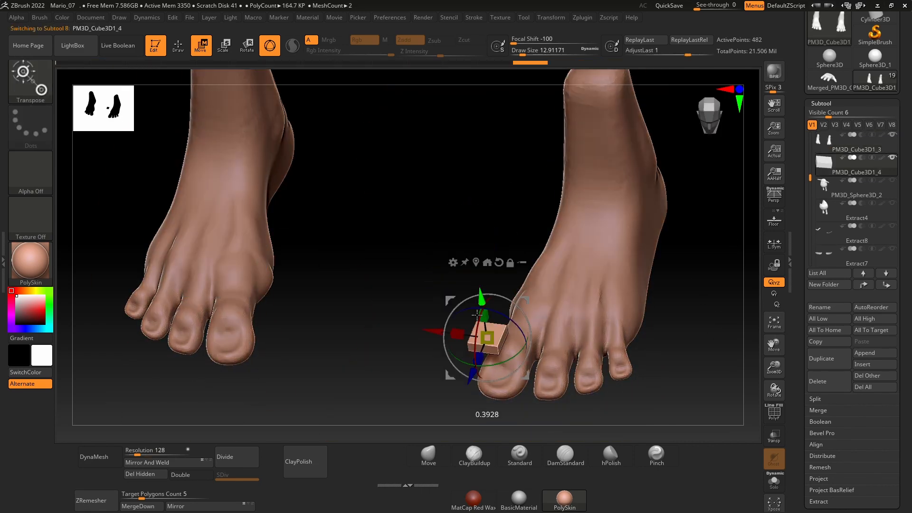
# Step: Rotate, move and scale the slab so it lies on the big toe's nail bed
pyautogui.moveTo(694, 193); pyautogui.dragTo(537, 368, button='right')
pyautogui.moveTo(496, 258); pyautogui.dragTo(498, 263)
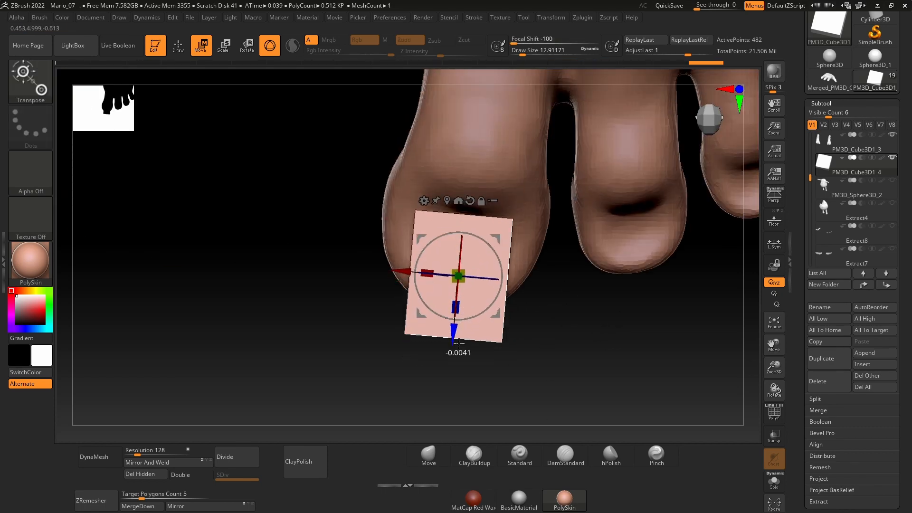
pyautogui.moveTo(531, 350); pyautogui.dragTo(565, 256, button='right')
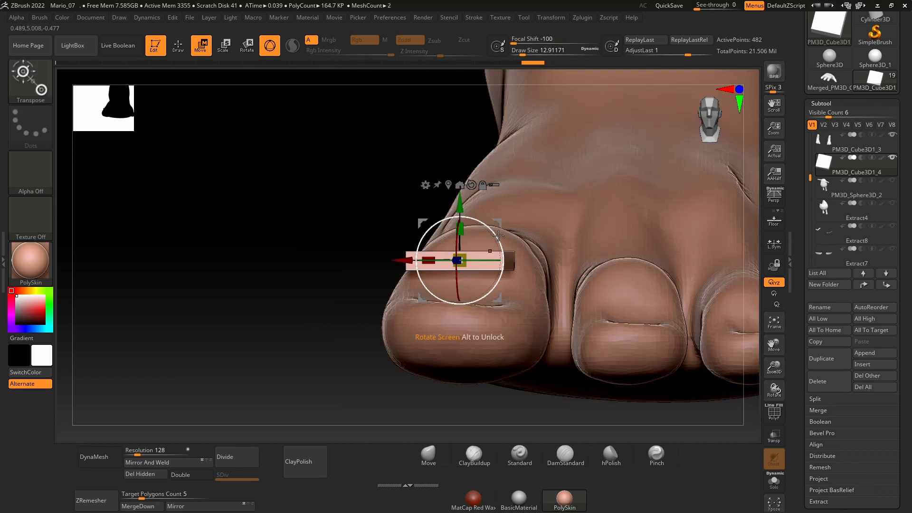
pyautogui.moveTo(469, 242); pyautogui.dragTo(305, 276, button='right')
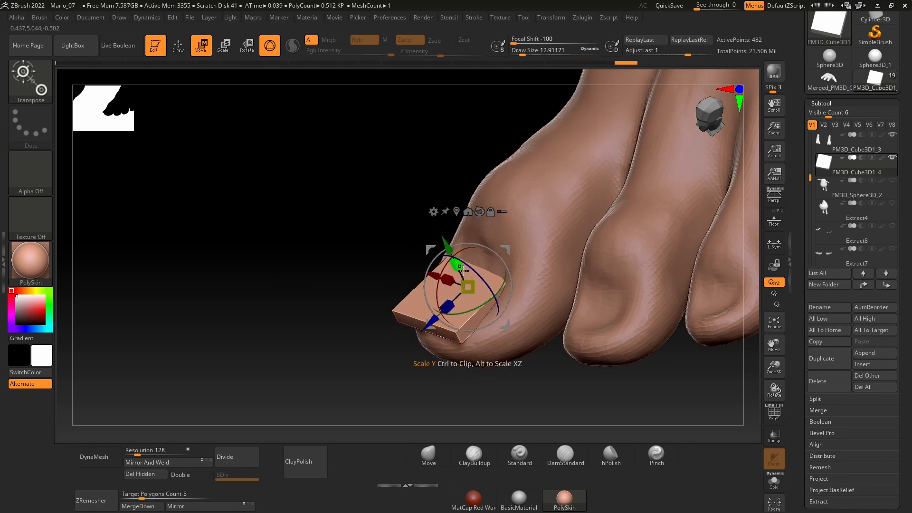
# Step: Bend the slab to the curve of the big toe using the Move brush at draw size about 49
pyautogui.press('q')
pyautogui.press('space')
pyautogui.moveTo(460, 301); pyautogui.dragTo(467, 301)
pyautogui.moveTo(427, 375); pyautogui.dragTo(517, 354, button='right')
pyautogui.moveTo(457, 285); pyautogui.dragTo(465, 270)
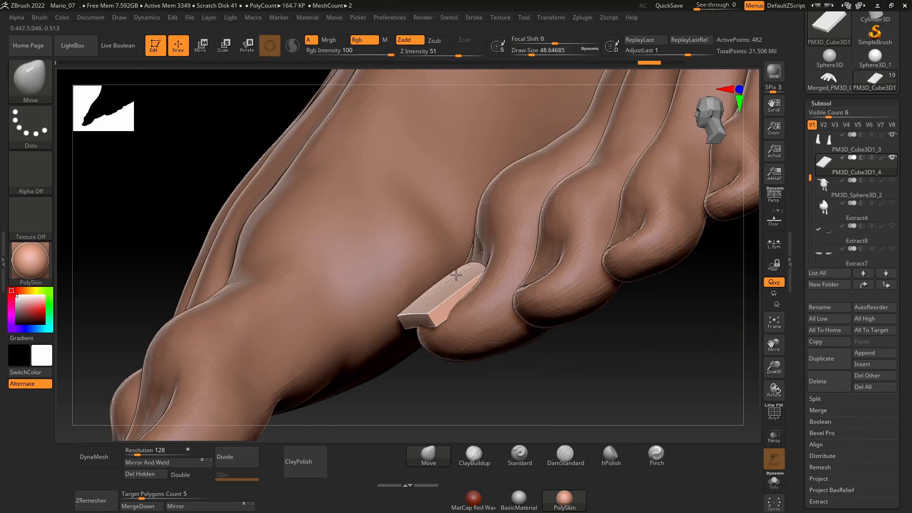
pyautogui.moveTo(517, 366)
pyautogui.mouseDown(button='right')
pyautogui.moveTo(411, 388)
pyautogui.moveTo(408, 320)
pyautogui.mouseUp(button='right')
pyautogui.moveTo(327, 335); pyautogui.dragTo(360, 277, button='right')
# Step: Remesh the toenail slab with DynaMesh at resolution 600 and check its wireframe
pyautogui.click(151, 450)
pyautogui.write('600')
pyautogui.click(94, 457)
pyautogui.click(770, 419)
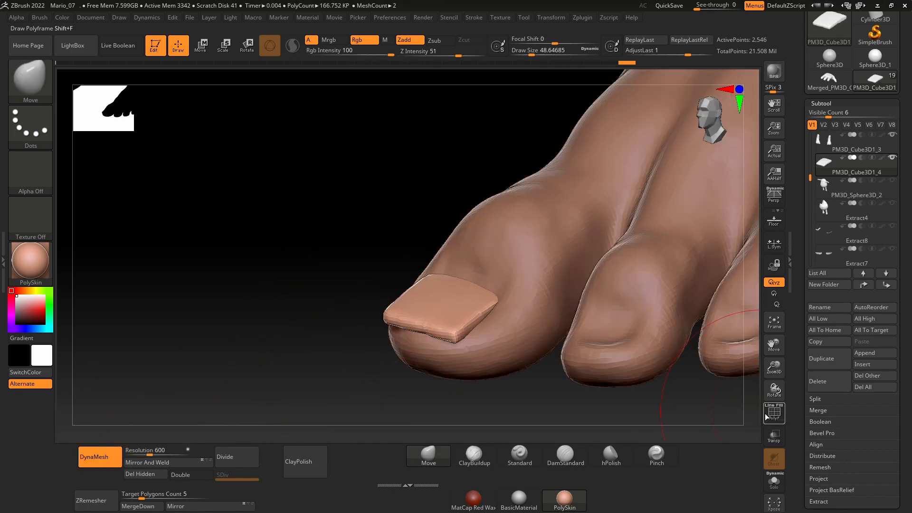
pyautogui.keyDown('ctrl'); pyautogui.moveTo(230, 375); pyautogui.dragTo(266, 399); pyautogui.keyUp('ctrl')
pyautogui.click(774, 414)
# Step: Refine the big toenail's outline with a smaller Move brush and remesh it at DynaMesh resolution 816
pyautogui.moveTo(665, 403); pyautogui.dragTo(636, 328, button='right')
pyautogui.press('space')
pyautogui.moveTo(428, 235); pyautogui.dragTo(419, 248)
pyautogui.moveTo(328, 327)
pyautogui.mouseDown(button='right')
pyautogui.moveTo(560, 342)
pyautogui.moveTo(444, 377)
pyautogui.mouseUp(button='right')
pyautogui.press('space')
pyautogui.click(444, 377)
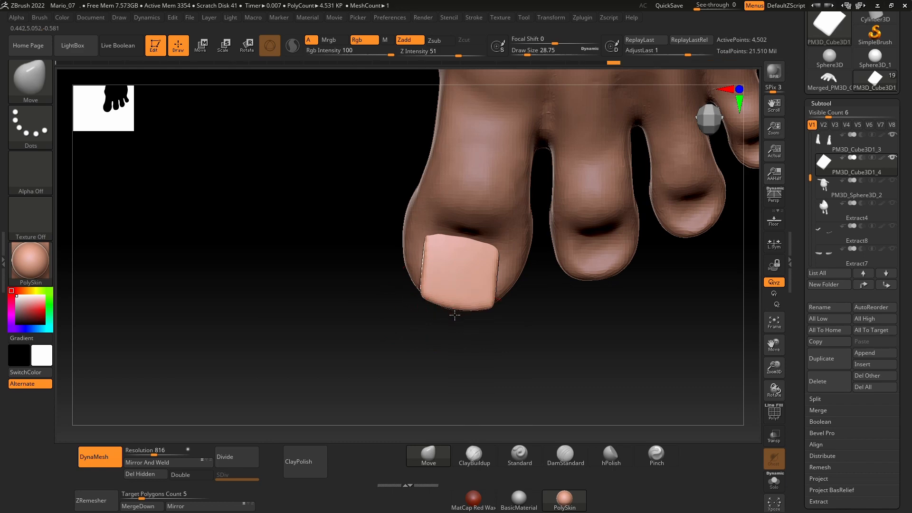
# Step: Duplicate the big toenail and place a smaller copy on the second toe of the same foot
pyautogui.press('w')
pyautogui.moveTo(510, 367); pyautogui.dragTo(408, 413, button='right')
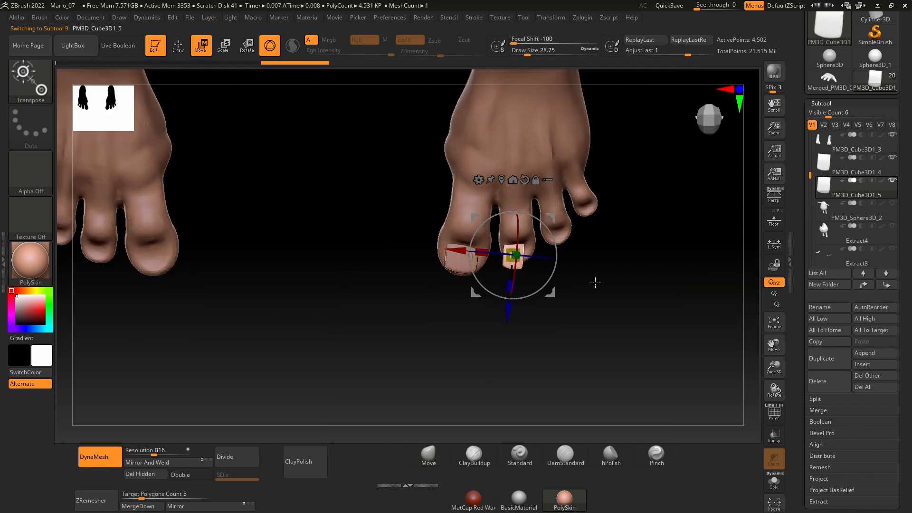
# Step: Move and rotate the duplicated toenail so it sits flush on the tip of the second toe
pyautogui.keyDown('ctrl'); pyautogui.moveTo(595, 283); pyautogui.dragTo(577, 323, button='right'); pyautogui.keyUp('ctrl')
pyautogui.moveTo(424, 229); pyautogui.dragTo(440, 242)
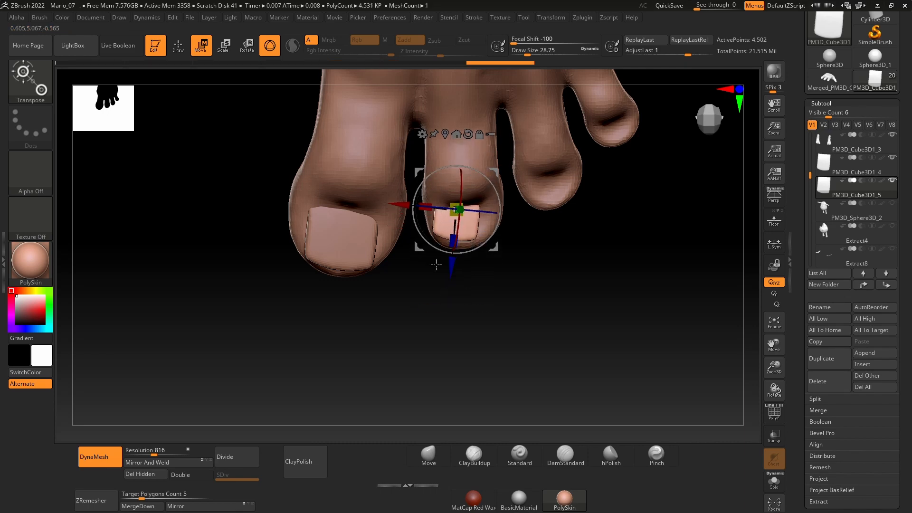
pyautogui.moveTo(510, 193); pyautogui.dragTo(510, 191)
pyautogui.moveTo(569, 373); pyautogui.dragTo(572, 287, button='right')
pyautogui.moveTo(468, 150); pyautogui.dragTo(468, 156)
pyautogui.keyDown('ctrl'); pyautogui.moveTo(546, 259); pyautogui.dragTo(539, 285, button='right'); pyautogui.keyUp('ctrl')
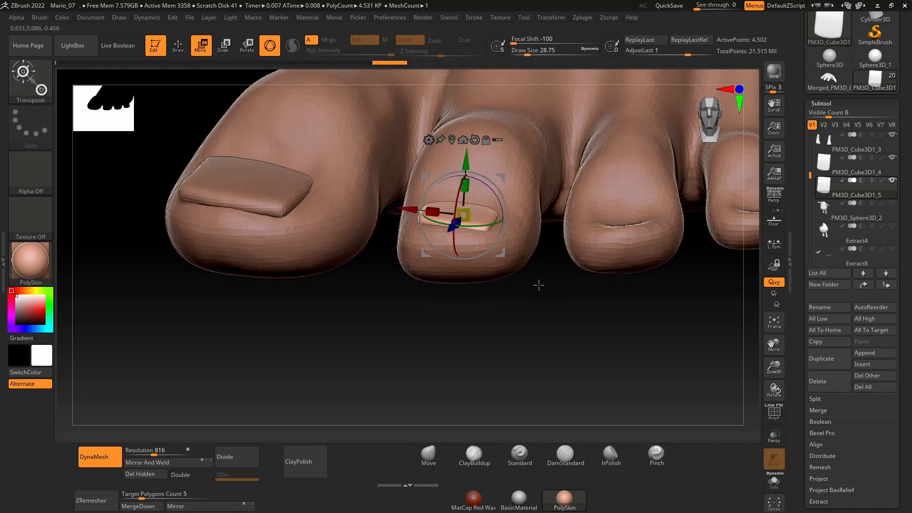
pyautogui.moveTo(506, 215); pyautogui.dragTo(506, 209)
pyautogui.moveTo(518, 378); pyautogui.dragTo(515, 428, button='right')
pyautogui.moveTo(434, 250); pyautogui.dragTo(437, 253)
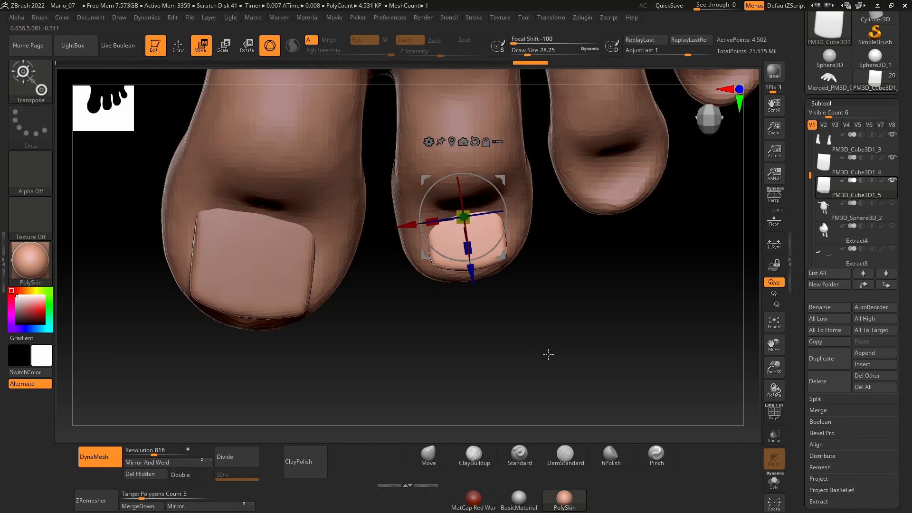
# Step: Duplicate the second toenail and move and rotate the copy to fit the third toe
pyautogui.hotkey('ctrl', 'shift', 'd')
pyautogui.keyDown('alt'); pyautogui.moveTo(548, 355); pyautogui.dragTo(476, 390, button='right'); pyautogui.keyUp('alt')
pyautogui.moveTo(333, 261); pyautogui.dragTo(479, 239)
pyautogui.moveTo(504, 259); pyautogui.dragTo(505, 260)
pyautogui.moveTo(550, 293); pyautogui.dragTo(543, 257)
pyautogui.moveTo(474, 204); pyautogui.dragTo(486, 202)
pyautogui.moveTo(556, 261); pyautogui.dragTo(553, 247)
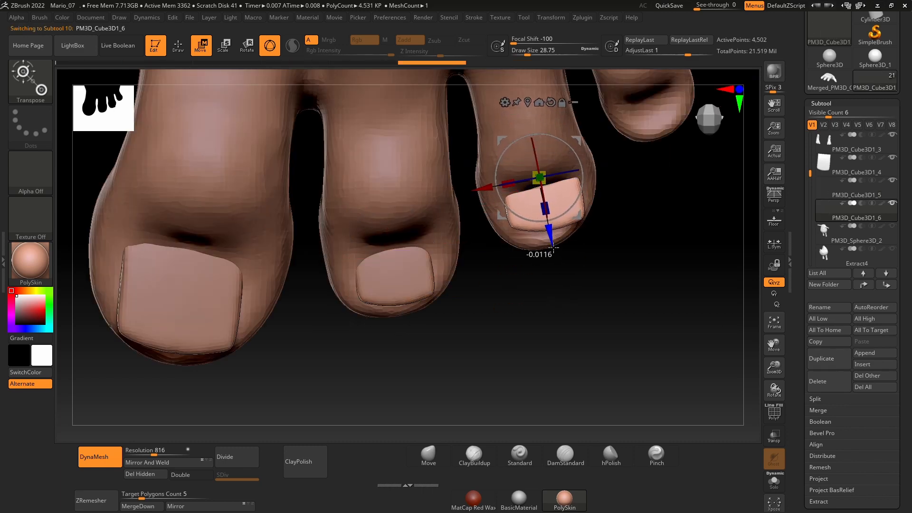
pyautogui.moveTo(486, 188); pyautogui.dragTo(481, 190)
pyautogui.moveTo(577, 361); pyautogui.dragTo(577, 289, button='right')
pyautogui.moveTo(538, 137); pyautogui.dragTo(537, 145)
pyautogui.moveTo(579, 304); pyautogui.dragTo(581, 366, button='right')
pyautogui.moveTo(546, 239); pyautogui.dragTo(565, 223)
# Step: Duplicate the third toenail and fit the copy to the position, angle and size of the little toe
pyautogui.moveTo(659, 299); pyautogui.dragTo(594, 358, button='right')
pyautogui.hotkey('ctrl', 'shift', 'd')
pyautogui.moveTo(508, 265); pyautogui.dragTo(629, 229)
pyautogui.moveTo(621, 225); pyautogui.dragTo(589, 195)
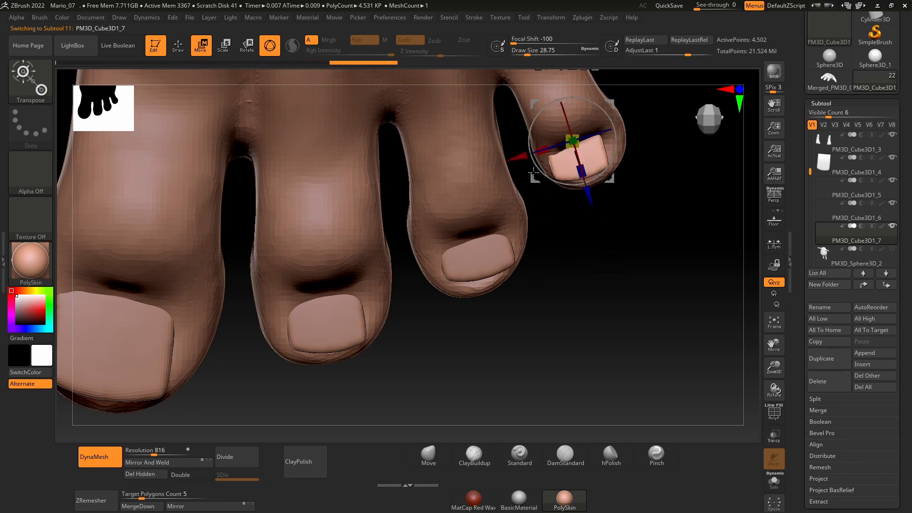
pyautogui.moveTo(516, 156); pyautogui.dragTo(522, 155)
pyautogui.moveTo(623, 130); pyautogui.dragTo(621, 121)
pyautogui.moveTo(658, 242); pyautogui.dragTo(657, 173, button='right')
pyautogui.moveTo(584, 84); pyautogui.dragTo(584, 89)
# Step: Mirror and weld the toenail subtools onto the other foot, one after another
pyautogui.press('q')
pyautogui.moveTo(563, 223)
pyautogui.mouseDown(button='right')
pyautogui.moveTo(562, 279)
pyautogui.moveTo(602, 303)
pyautogui.moveTo(466, 309)
pyautogui.mouseUp(button='right')
pyautogui.press('Up')
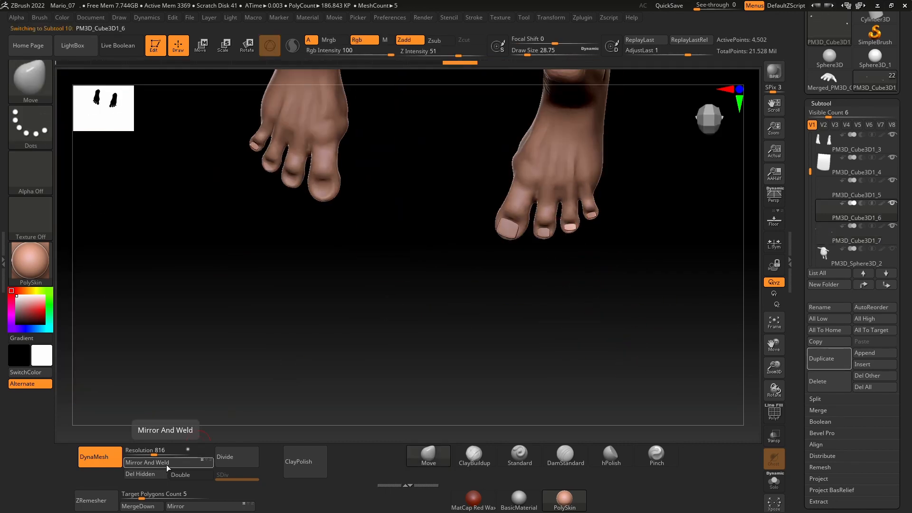
pyautogui.click(181, 467)
pyautogui.press('Up')
pyautogui.click(181, 465)
# Step: Activate the TrimCurve brush for the big toenail and choose its stroke type
pyautogui.moveTo(499, 280)
pyautogui.mouseDown(button='right')
pyautogui.moveTo(533, 299)
pyautogui.moveTo(505, 320)
pyautogui.moveTo(512, 325)
pyautogui.mouseUp(button='right')
pyautogui.keyDown('ctrl'); pyautogui.keyDown('shift'); pyautogui.click(30, 79); pyautogui.keyUp('shift'); pyautogui.keyUp('ctrl')
pyautogui.keyDown('ctrl'); pyautogui.keyDown('shift'); pyautogui.click(97, 161); pyautogui.keyUp('shift'); pyautogui.keyUp('ctrl')
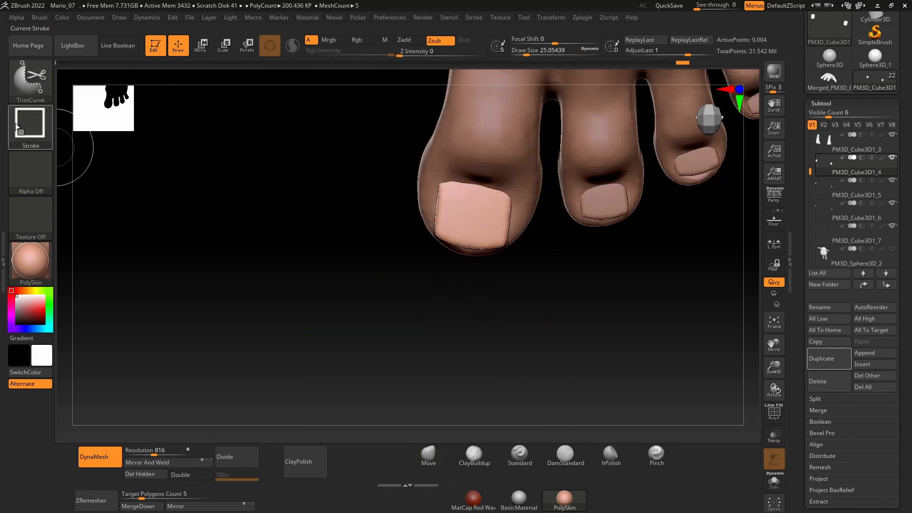
pyautogui.keyDown('ctrl'); pyautogui.keyDown('shift'); pyautogui.click(30, 127); pyautogui.keyUp('shift'); pyautogui.keyUp('ctrl')
pyautogui.keyDown('ctrl'); pyautogui.keyDown('shift'); pyautogui.click(223, 138); pyautogui.keyUp('shift'); pyautogui.keyUp('ctrl')
pyautogui.keyDown('ctrl'); pyautogui.keyDown('shift'); pyautogui.click(30, 127); pyautogui.keyUp('shift'); pyautogui.keyUp('ctrl')
pyautogui.keyDown('ctrl'); pyautogui.keyDown('shift'); pyautogui.click(185, 140); pyautogui.keyUp('shift'); pyautogui.keyUp('ctrl')
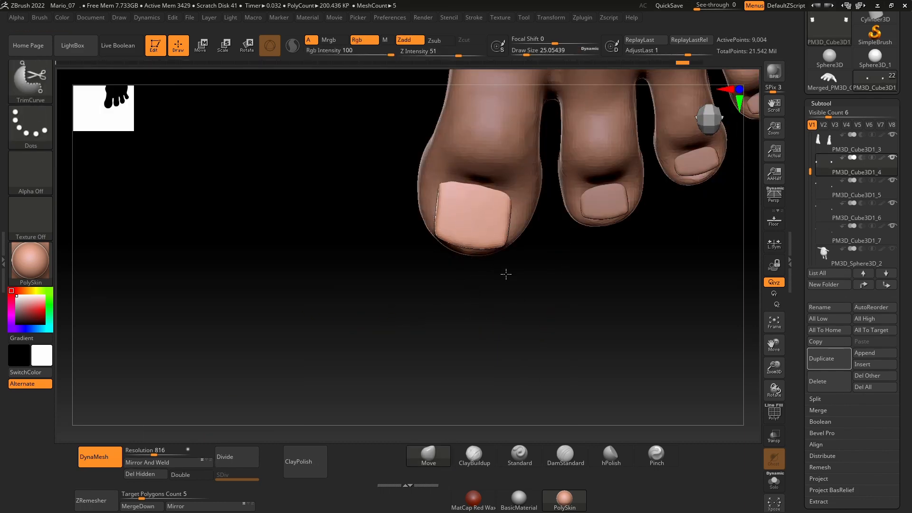
# Step: Trim a small notch into the big toenail's front edge and mirror and weld the nail onto the other foot
pyautogui.keyDown('ctrl'); pyautogui.keyDown('shift'); pyautogui.moveTo(470, 262); pyautogui.dragTo(456, 252); pyautogui.keyUp('shift'); pyautogui.keyUp('ctrl')
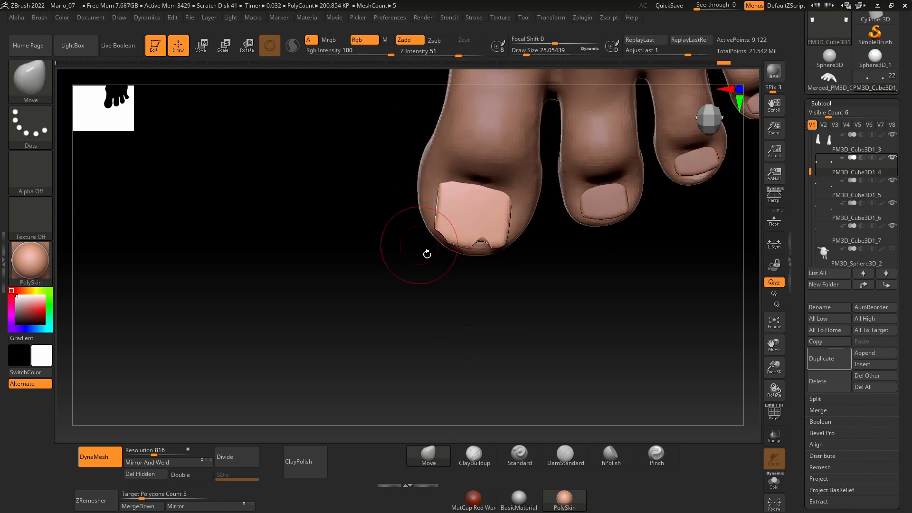
pyautogui.keyDown('ctrl'); pyautogui.moveTo(426, 255); pyautogui.dragTo(382, 288, button='right'); pyautogui.keyUp('ctrl')
pyautogui.hotkey('ctrl', 'z')
pyautogui.moveTo(536, 244)
pyautogui.keyDown('ctrl'); pyautogui.keyDown('shift'); pyautogui.mouseDown()
pyautogui.moveTo(534, 228)
pyautogui.moveTo(513, 217)
pyautogui.mouseUp(); pyautogui.keyUp('shift'); pyautogui.keyUp('ctrl')
pyautogui.hotkey('ctrl', 'z')
pyautogui.keyDown('ctrl'); pyautogui.moveTo(509, 233); pyautogui.dragTo(525, 268, button='right'); pyautogui.keyUp('ctrl')
pyautogui.keyDown('ctrl'); pyautogui.keyDown('shift'); pyautogui.moveTo(521, 257); pyautogui.dragTo(471, 214); pyautogui.keyUp('shift'); pyautogui.keyUp('ctrl')
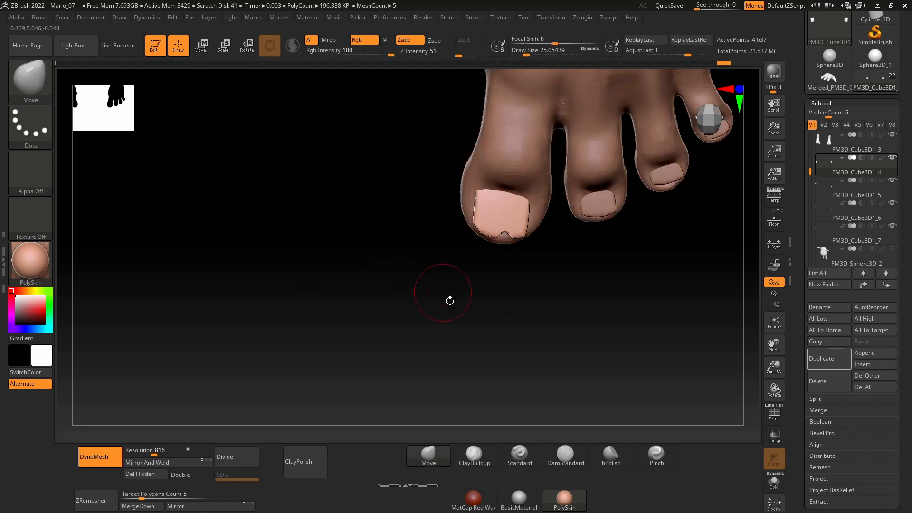
pyautogui.moveTo(295, 285)
pyautogui.keyDown('alt'); pyautogui.mouseDown()
pyautogui.moveTo(584, 304)
pyautogui.moveTo(524, 276)
pyautogui.moveTo(396, 261)
pyautogui.mouseUp(); pyautogui.keyUp('alt')
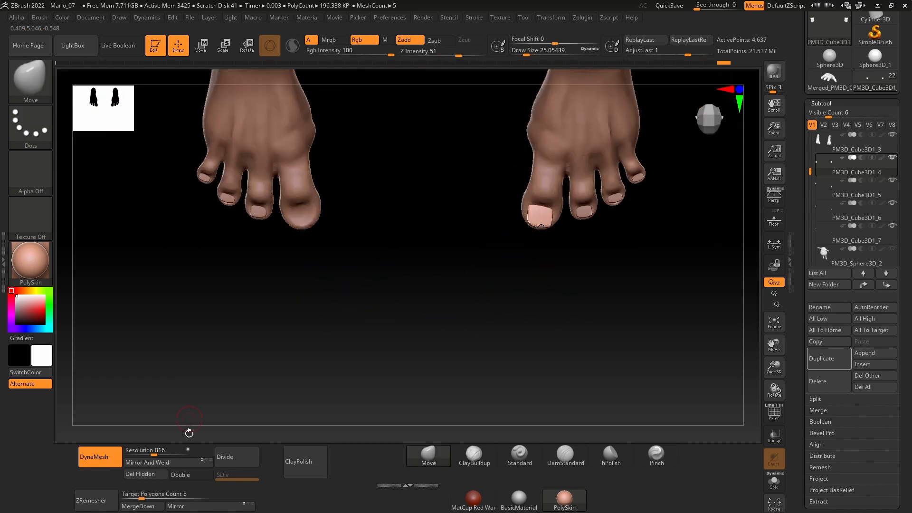
pyautogui.click(150, 462)
# Step: Try to trim the second toenail's front edge and mirror and weld it across the feet
pyautogui.keyDown('alt'); pyautogui.moveTo(588, 266); pyautogui.dragTo(496, 247); pyautogui.keyUp('alt')
pyautogui.keyDown('ctrl'); pyautogui.moveTo(496, 247); pyautogui.dragTo(510, 280, button='right'); pyautogui.keyUp('ctrl')
pyautogui.keyDown('alt'); pyautogui.click(535, 215); pyautogui.keyUp('alt')
pyautogui.keyDown('ctrl'); pyautogui.keyDown('shift'); pyautogui.moveTo(551, 233); pyautogui.dragTo(525, 229); pyautogui.keyUp('shift'); pyautogui.keyUp('ctrl')
pyautogui.click(163, 463)
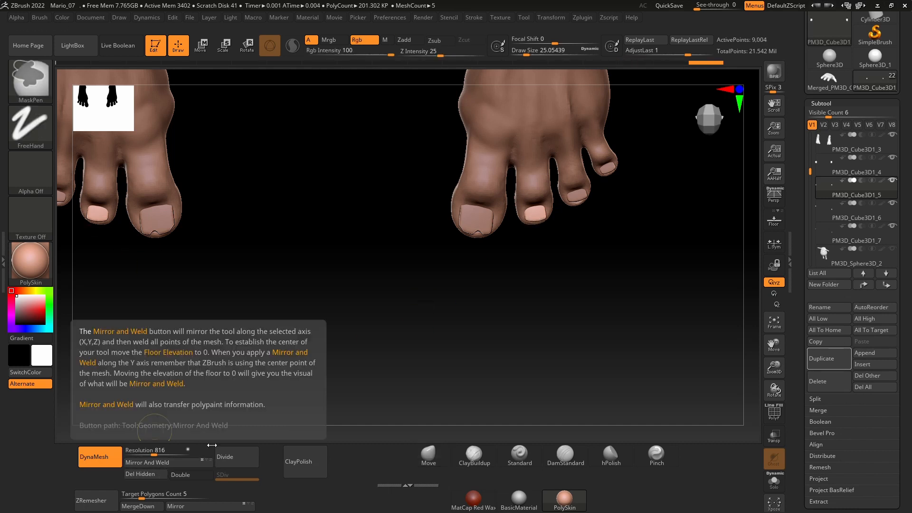
pyautogui.hotkey('ctrl', 'z')
# Step: Trim jagged notches into the second toenail's front edge on the opposite foot and mirror and weld the nail
pyautogui.moveTo(521, 262)
pyautogui.mouseDown()
pyautogui.moveTo(546, 318)
pyautogui.moveTo(248, 243)
pyautogui.mouseUp()
pyautogui.keyDown('ctrl'); pyautogui.moveTo(380, 285); pyautogui.dragTo(403, 338, button='right'); pyautogui.keyUp('ctrl')
pyautogui.keyDown('ctrl'); pyautogui.keyDown('shift'); pyautogui.moveTo(297, 247); pyautogui.dragTo(325, 243); pyautogui.keyUp('shift'); pyautogui.keyUp('ctrl')
pyautogui.moveTo(289, 335)
pyautogui.keyDown('alt'); pyautogui.mouseDown(button='right')
pyautogui.moveTo(333, 332)
pyautogui.moveTo(477, 286)
pyautogui.mouseUp(button='right'); pyautogui.keyUp('alt')
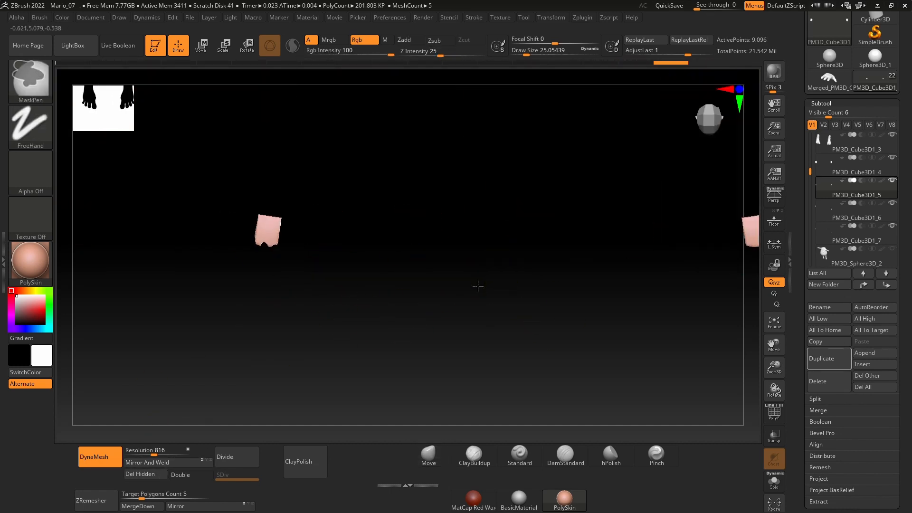
pyautogui.click(163, 463)
# Step: Trim the front edges of the third and little toenails and mirror and weld each nail onto the other foot
pyautogui.keyDown('alt'); pyautogui.moveTo(355, 286); pyautogui.dragTo(523, 280, button='right'); pyautogui.keyUp('alt')
pyautogui.keyDown('alt'); pyautogui.moveTo(297, 273); pyautogui.dragTo(337, 297, button='right'); pyautogui.keyUp('alt')
pyautogui.keyDown('ctrl'); pyautogui.moveTo(337, 297); pyautogui.dragTo(383, 326, button='right'); pyautogui.keyUp('ctrl')
pyautogui.keyDown('alt'); pyautogui.click(387, 239); pyautogui.keyUp('alt')
pyautogui.keyDown('ctrl'); pyautogui.keyDown('shift'); pyautogui.moveTo(403, 261); pyautogui.dragTo(336, 208); pyautogui.keyUp('shift'); pyautogui.keyUp('ctrl')
pyautogui.click(163, 462)
pyautogui.keyDown('alt'); pyautogui.click(349, 209); pyautogui.keyUp('alt')
pyautogui.keyDown('alt'); pyautogui.click(345, 203); pyautogui.keyUp('alt')
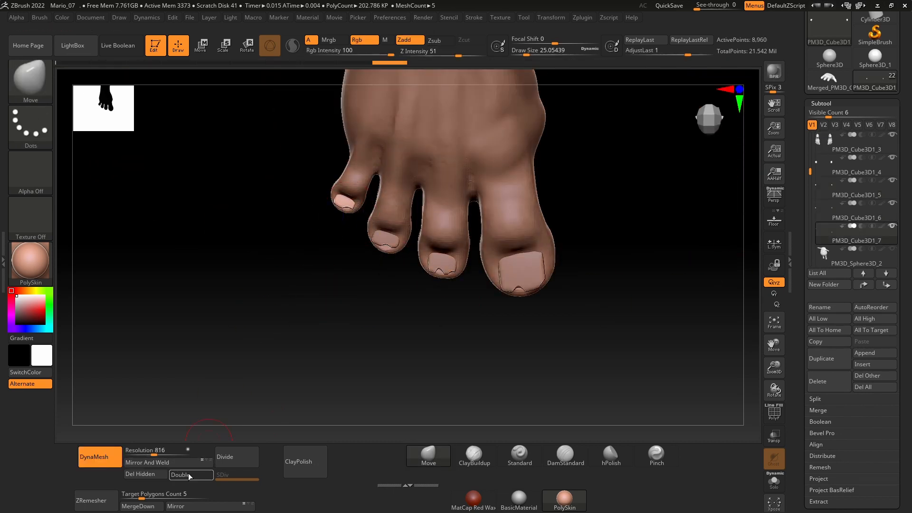
pyautogui.click(166, 463)
# Step: Select the feet mesh and build up a skin fold around the big toenail with ClayBuildup at draw size about 17
pyautogui.moveTo(426, 311)
pyautogui.keyDown('ctrl'); pyautogui.mouseDown(button='right')
pyautogui.moveTo(462, 304)
pyautogui.moveTo(436, 257)
pyautogui.moveTo(540, 291)
pyautogui.moveTo(570, 279)
pyautogui.moveTo(518, 255)
pyautogui.mouseUp(button='right'); pyautogui.keyUp('ctrl')
pyautogui.keyDown('alt'); pyautogui.click(435, 255); pyautogui.keyUp('alt')
pyautogui.keyDown('ctrl'); pyautogui.moveTo(441, 241); pyautogui.dragTo(467, 323, button='right'); pyautogui.keyUp('ctrl')
pyautogui.click(474, 455)
pyautogui.press('space')
pyautogui.moveTo(380, 266); pyautogui.dragTo(373, 266)
pyautogui.moveTo(402, 238)
pyautogui.mouseDown()
pyautogui.moveTo(413, 210)
pyautogui.moveTo(455, 208)
pyautogui.mouseUp()
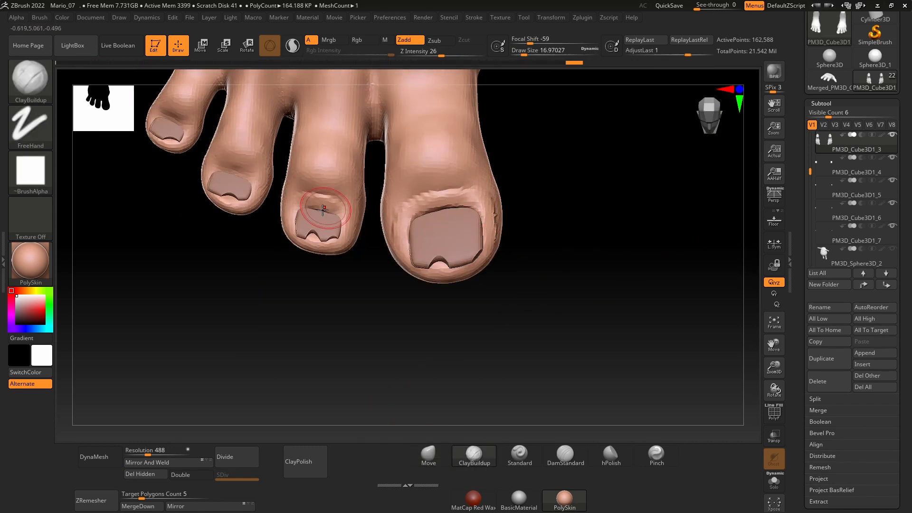
# Step: Build up skin around the second and third toenails and remesh the feet with DynaMesh at resolution 680
pyautogui.keyDown('shift'); pyautogui.moveTo(322, 199); pyautogui.dragTo(347, 205); pyautogui.keyUp('shift')
pyautogui.keyDown('alt'); pyautogui.moveTo(347, 205); pyautogui.dragTo(406, 229, button='right'); pyautogui.keyUp('alt')
pyautogui.moveTo(280, 194); pyautogui.dragTo(309, 205)
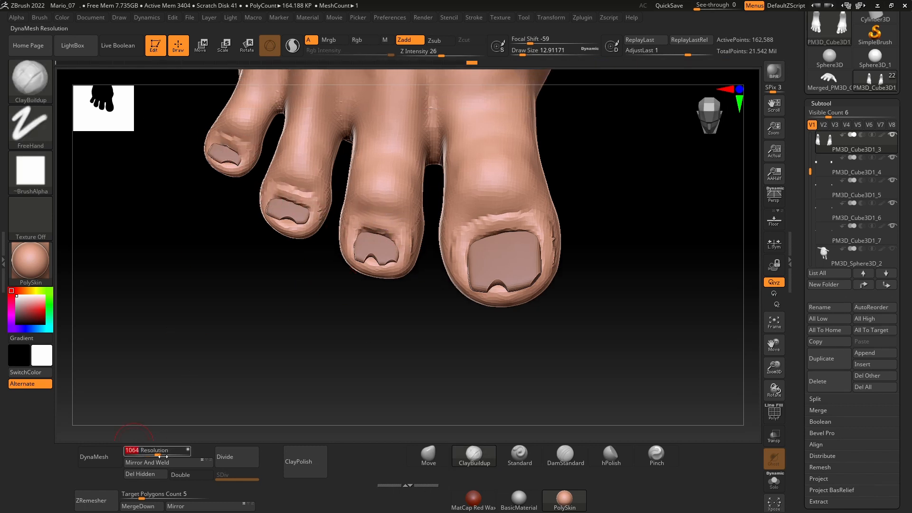
pyautogui.click(121, 455)
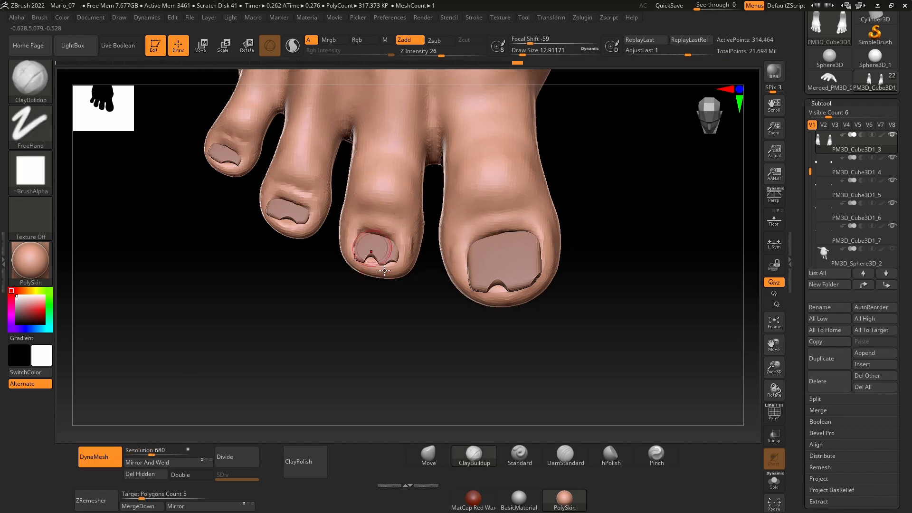
# Step: Reshape the skin around the second and third toenails with the Move brush
pyautogui.click(428, 456)
pyautogui.moveTo(342, 324); pyautogui.dragTo(344, 298, button='right')
pyautogui.moveTo(380, 248); pyautogui.dragTo(379, 221, button='right')
pyautogui.moveTo(379, 223); pyautogui.dragTo(388, 234)
pyautogui.moveTo(386, 221); pyautogui.dragTo(380, 243, button='right')
pyautogui.keyDown('shift'); pyautogui.moveTo(319, 183); pyautogui.dragTo(309, 185); pyautogui.keyUp('shift')
pyautogui.moveTo(309, 185)
pyautogui.mouseDown(button='right')
pyautogui.moveTo(304, 157)
pyautogui.moveTo(314, 238)
pyautogui.mouseUp(button='right')
pyautogui.moveTo(294, 205); pyautogui.dragTo(294, 212)
# Step: Build up skin folds around the little and second toenails with ClayBuildup at draw size about 8.4
pyautogui.press('b')
pyautogui.press('c')
pyautogui.press('b')
pyautogui.moveTo(308, 249); pyautogui.dragTo(306, 271, button='right')
pyautogui.press('[')
pyautogui.moveTo(280, 212); pyautogui.dragTo(302, 228)
pyautogui.moveTo(300, 230)
pyautogui.keyDown('shift'); pyautogui.mouseDown()
pyautogui.moveTo(291, 221)
pyautogui.moveTo(303, 227)
pyautogui.mouseUp(); pyautogui.keyUp('shift')
pyautogui.moveTo(421, 312); pyautogui.dragTo(463, 315)
pyautogui.keyDown('shift'); pyautogui.moveTo(463, 314); pyautogui.dragTo(441, 309); pyautogui.keyUp('shift')
pyautogui.moveTo(393, 343); pyautogui.dragTo(398, 322, button='right')
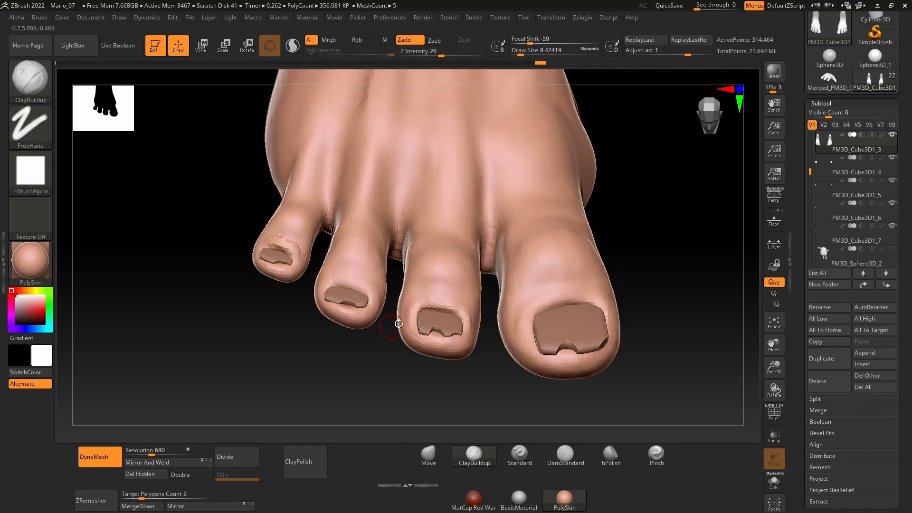
pyautogui.keyDown('shift'); pyautogui.moveTo(414, 314); pyautogui.dragTo(459, 311); pyautogui.keyUp('shift')
# Step: Adjust the skin around the little toenail with the Move brush at draw size about 12.9
pyautogui.click(428, 455)
pyautogui.press('space')
pyautogui.moveTo(272, 285); pyautogui.dragTo(276, 285)
pyautogui.moveTo(273, 243)
pyautogui.keyDown('ctrl'); pyautogui.mouseDown(button='right')
pyautogui.moveTo(276, 263)
pyautogui.moveTo(299, 269)
pyautogui.mouseUp(button='right'); pyautogui.keyUp('ctrl')
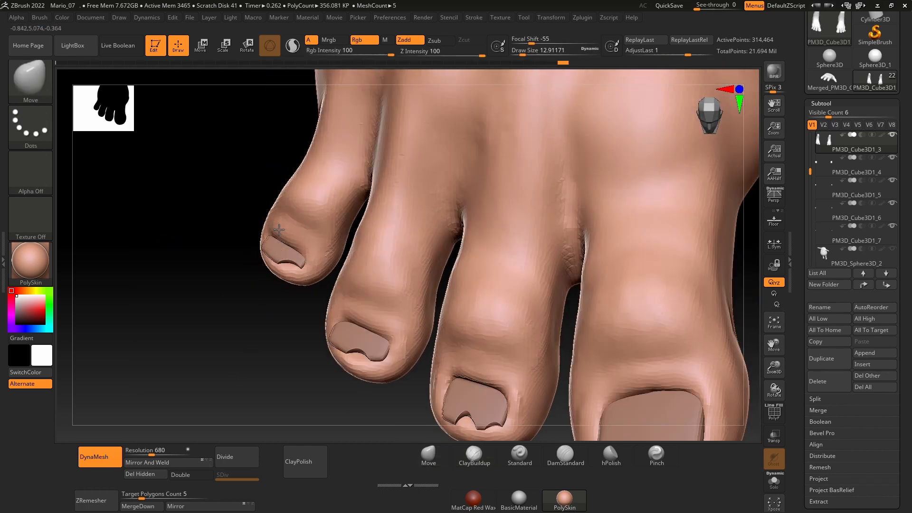
pyautogui.keyDown('ctrl'); pyautogui.moveTo(279, 230); pyautogui.dragTo(281, 190, button='right'); pyautogui.keyUp('ctrl')
pyautogui.moveTo(615, 310); pyautogui.dragTo(608, 276, button='right')
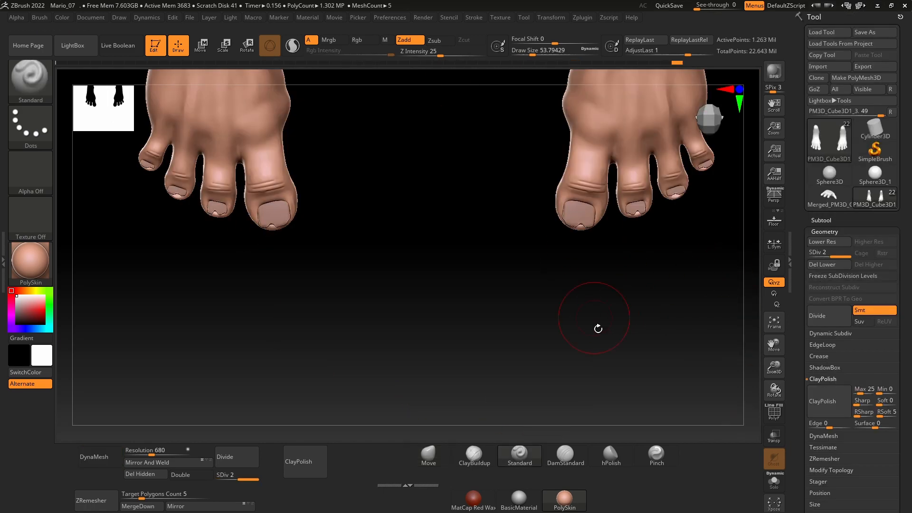
# Step: Make the second toenail subtool active
pyautogui.moveTo(598, 328); pyautogui.dragTo(728, 341, button='right')
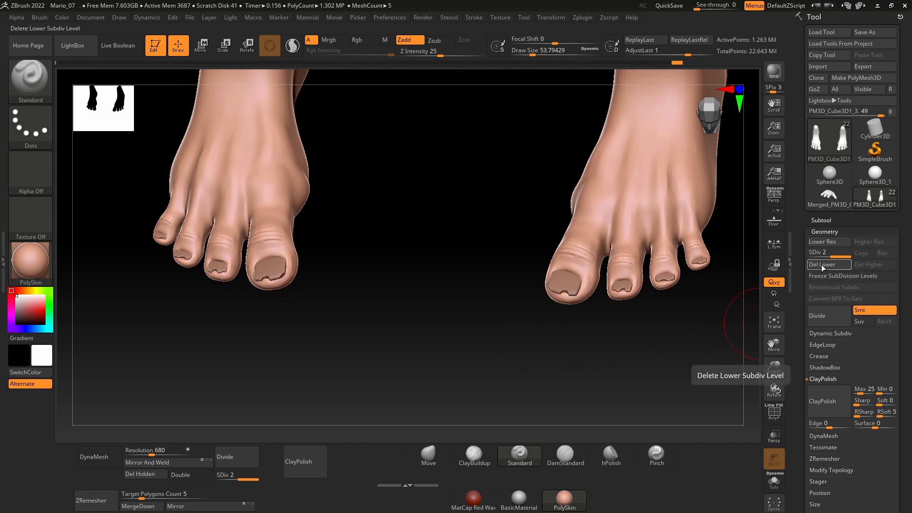
pyautogui.moveTo(676, 337); pyautogui.dragTo(614, 291, button='right')
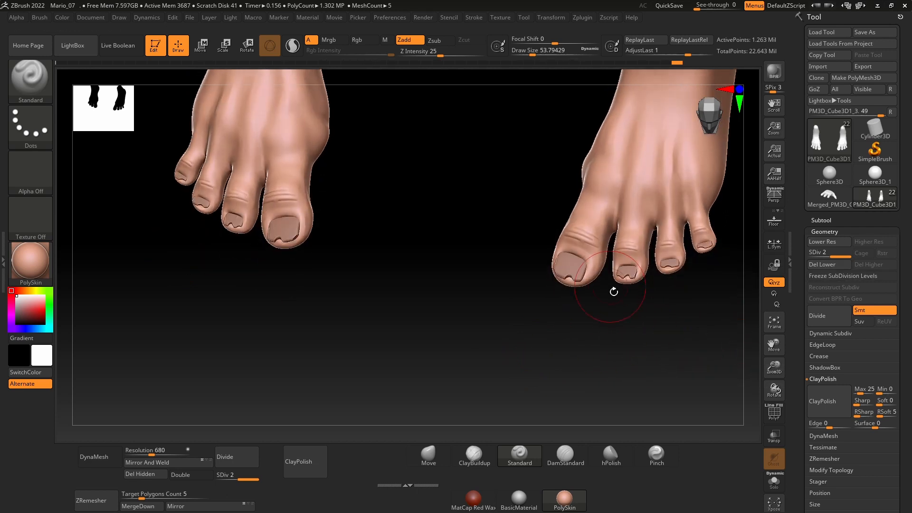
pyautogui.keyDown('alt'); pyautogui.click(582, 282); pyautogui.keyUp('alt')
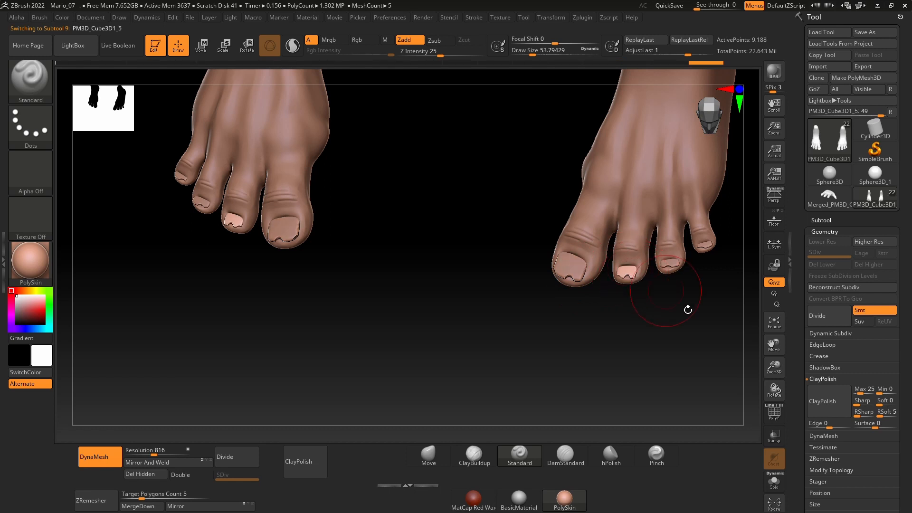
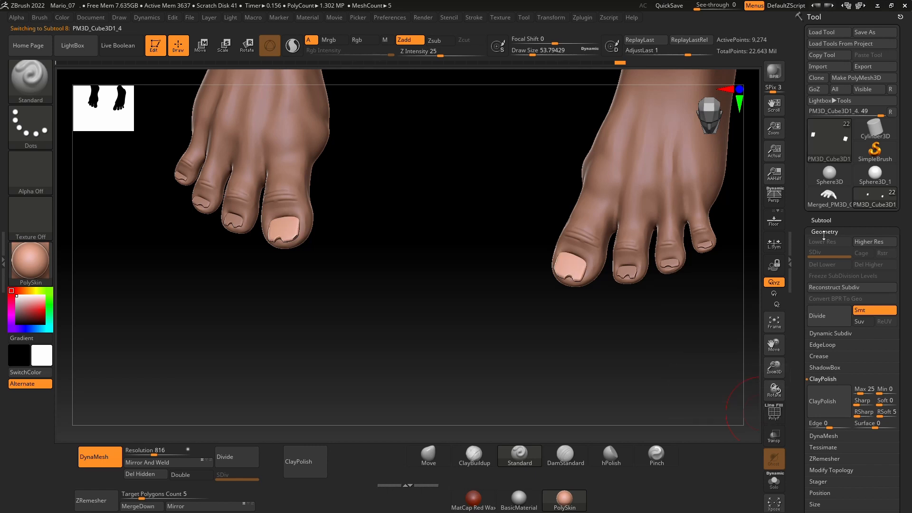
# Step: Merge the big-toenail subtool down with the three smaller toenail subtools into one toenail subtool
pyautogui.click(821, 228)
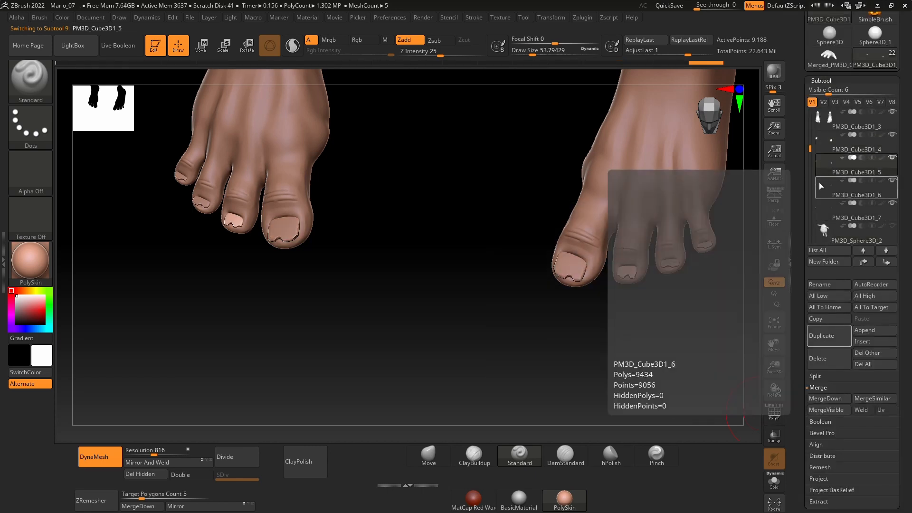
pyautogui.click(819, 206)
pyautogui.scroll(1, 816, 145)
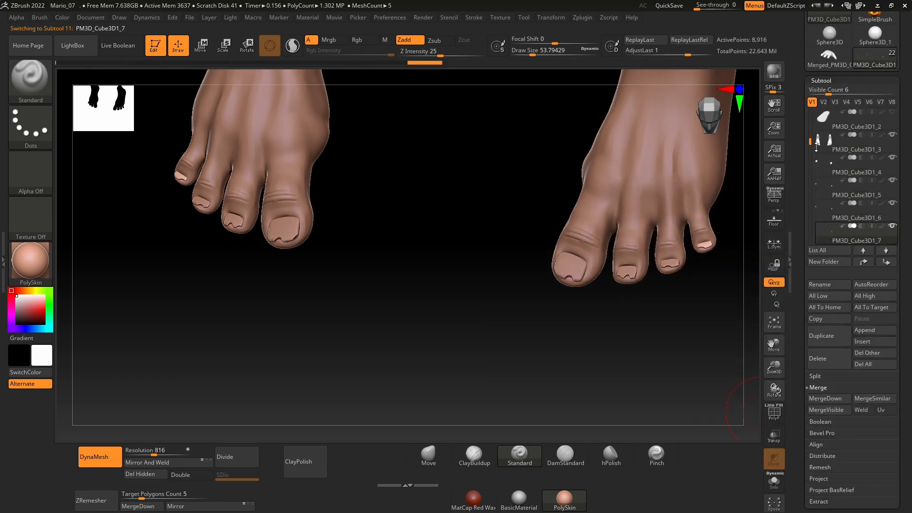
pyautogui.click(831, 164)
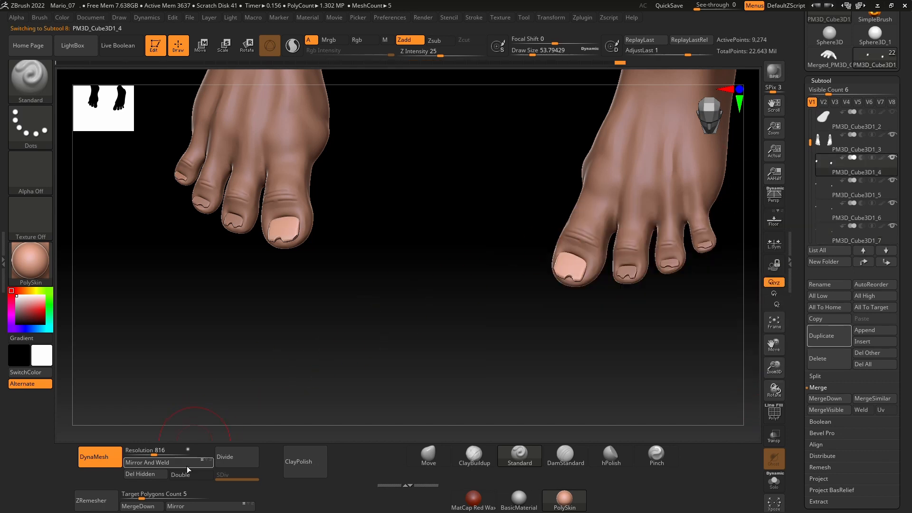
pyautogui.click(152, 506)
pyautogui.click(117, 495)
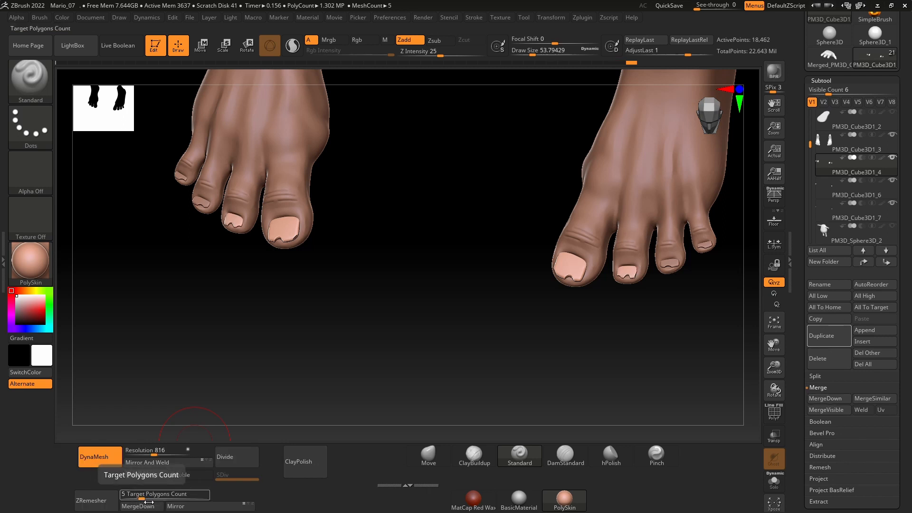
pyautogui.click(151, 506)
pyautogui.click(117, 495)
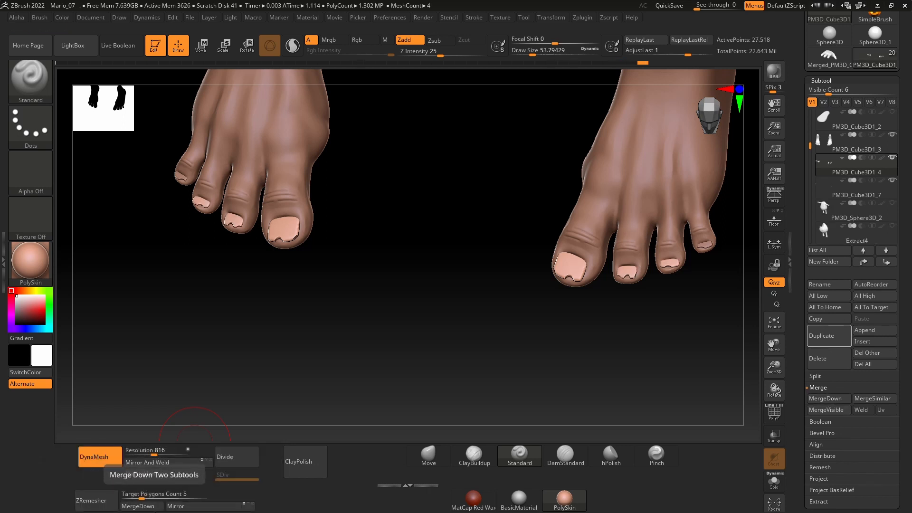
pyautogui.click(152, 507)
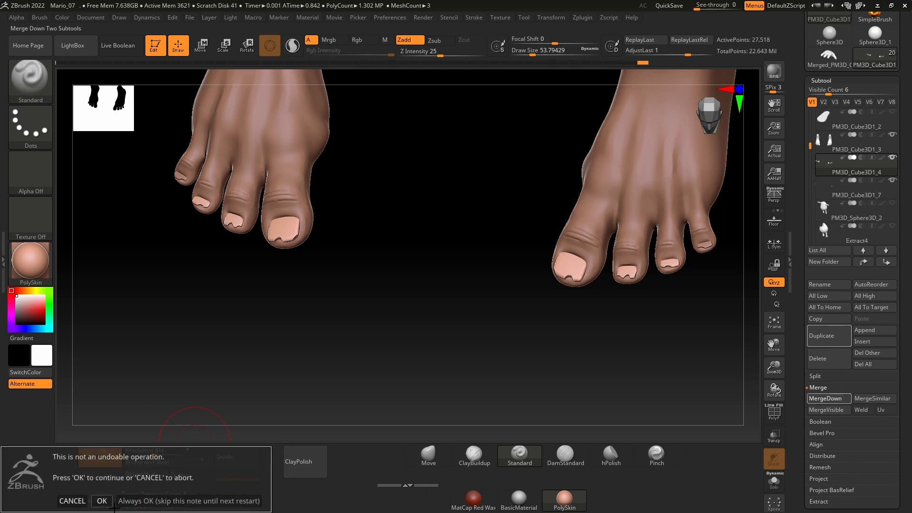
pyautogui.click(117, 495)
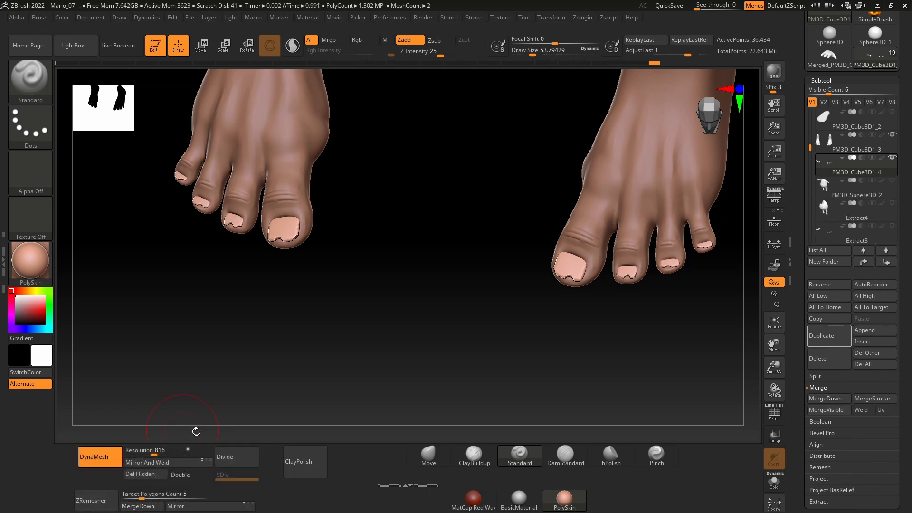
# Step: Turn on the polyframe display and delete the lower subdivision levels of the feet subtool
pyautogui.click(774, 412)
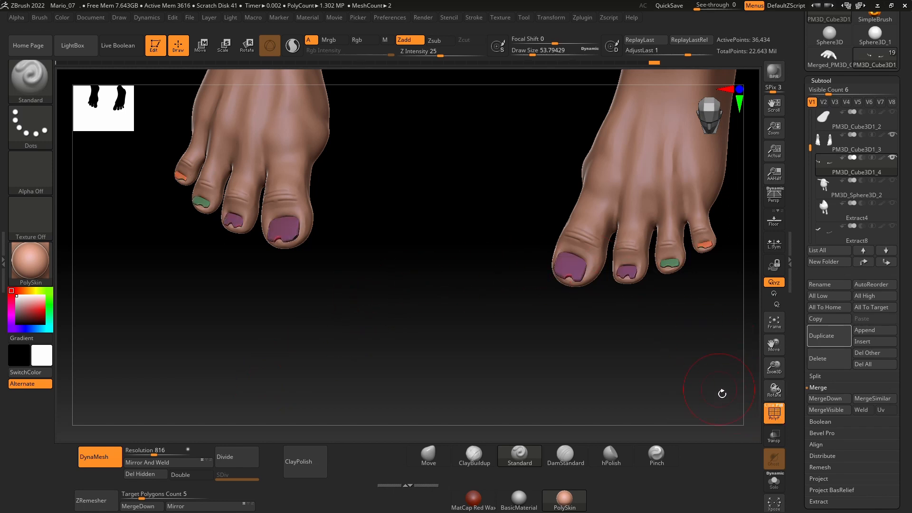
pyautogui.keyDown('alt'); pyautogui.click(613, 266); pyautogui.keyUp('alt')
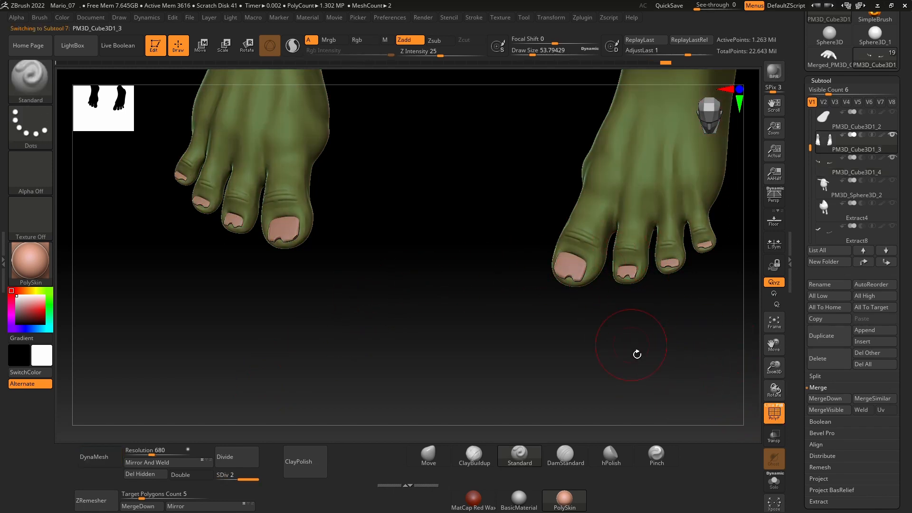
pyautogui.moveTo(637, 354); pyautogui.dragTo(614, 325)
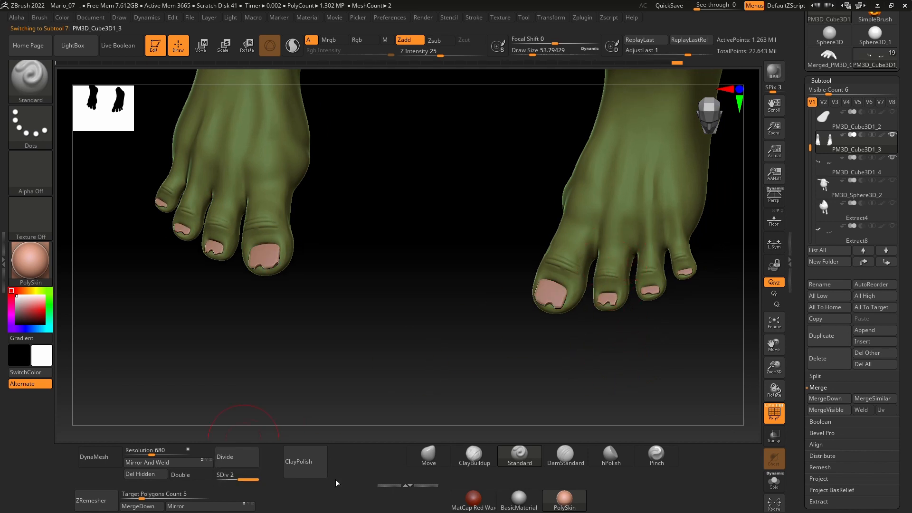
pyautogui.click(821, 81)
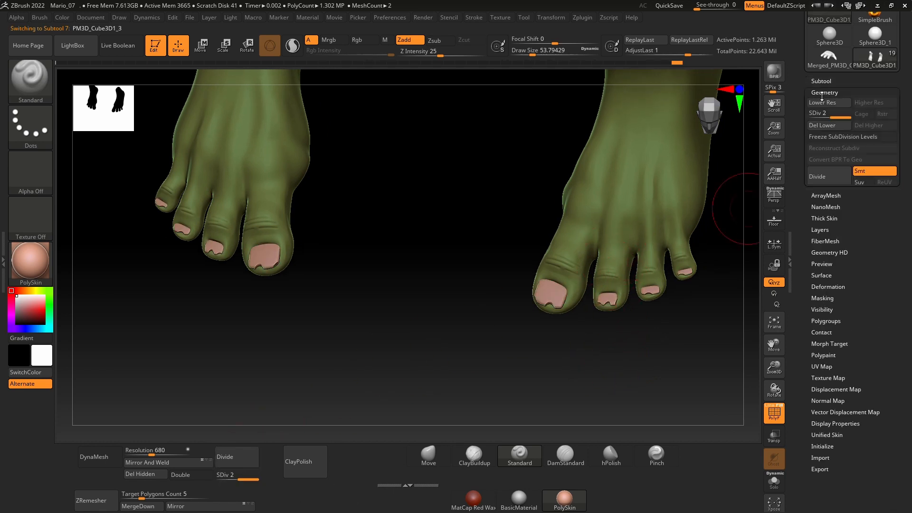
pyautogui.click(824, 92)
pyautogui.click(818, 127)
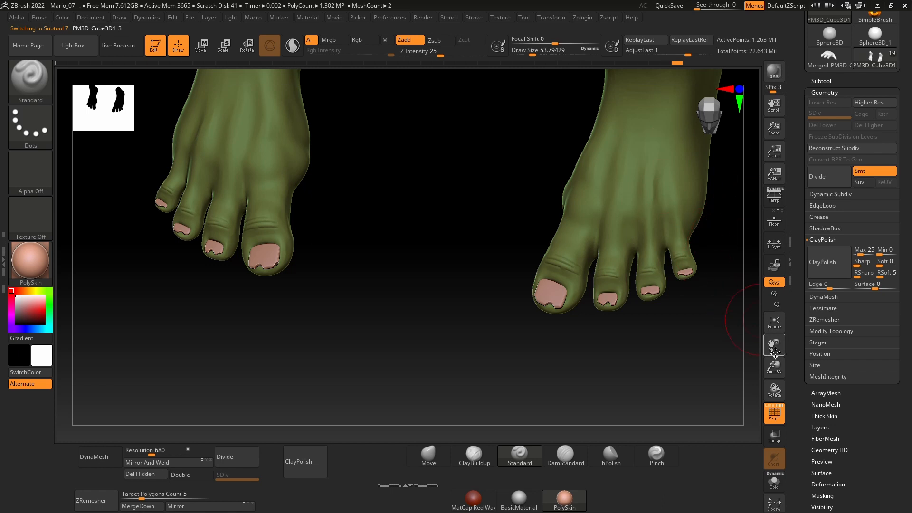
# Step: Merge the feet subtool down with the combined toenails, accepting that the operation cannot be undone
pyautogui.click(776, 326)
pyautogui.moveTo(741, 327); pyautogui.dragTo(680, 244)
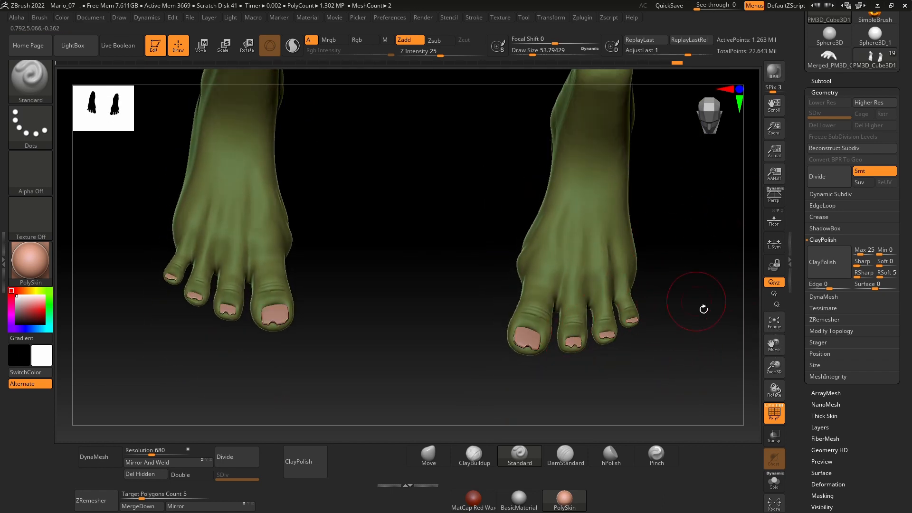
pyautogui.moveTo(703, 309); pyautogui.dragTo(759, 188)
pyautogui.click(817, 81)
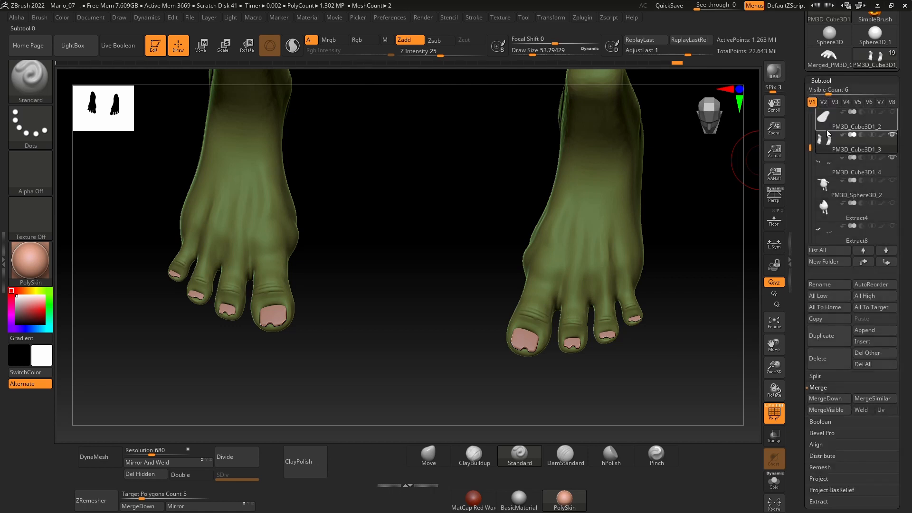
pyautogui.click(823, 174)
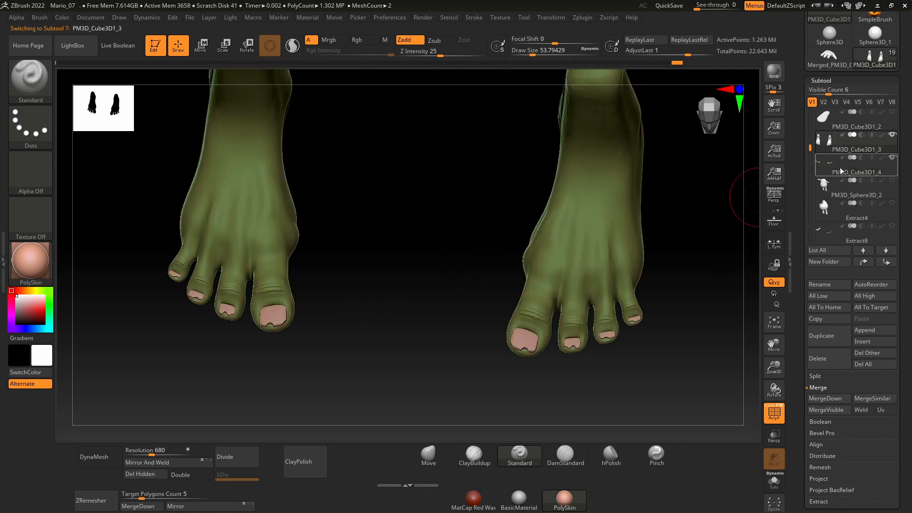
pyautogui.click(139, 507)
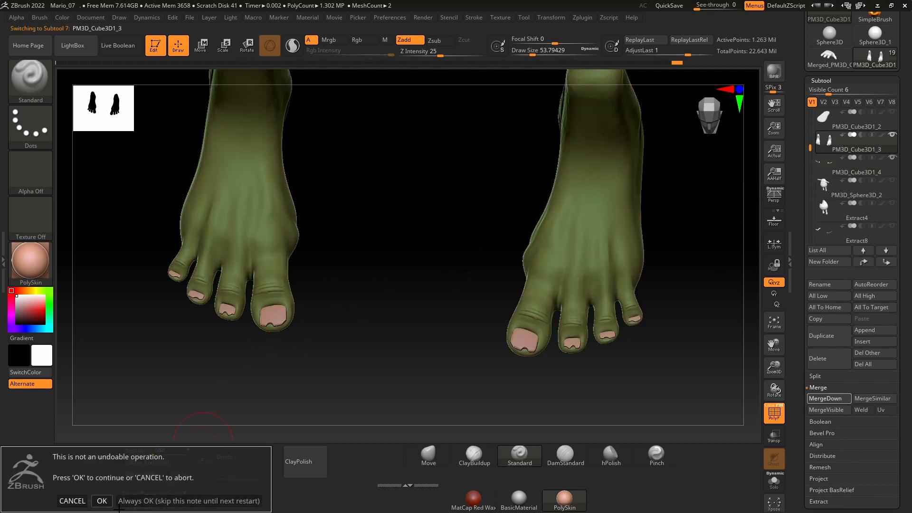
pyautogui.click(101, 499)
# Step: Examine the merged feet and toenails from several angles with the polyframe display turned off
pyautogui.moveTo(421, 356); pyautogui.dragTo(467, 392)
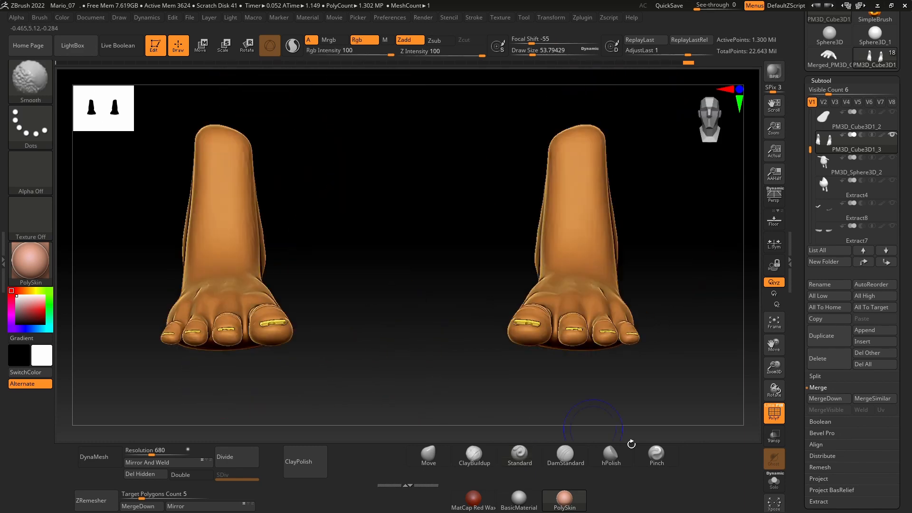
pyautogui.click(773, 482)
pyautogui.click(766, 478)
pyautogui.click(766, 409)
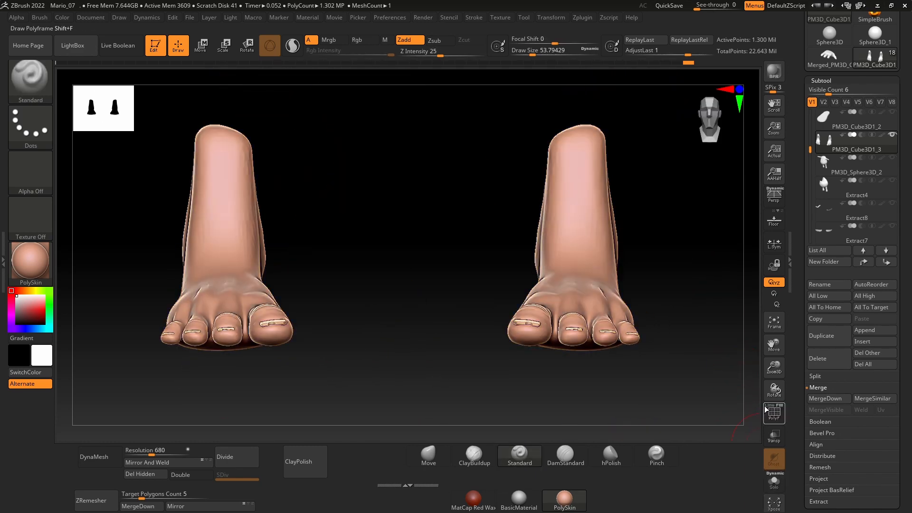
pyautogui.moveTo(722, 359); pyautogui.dragTo(765, 392)
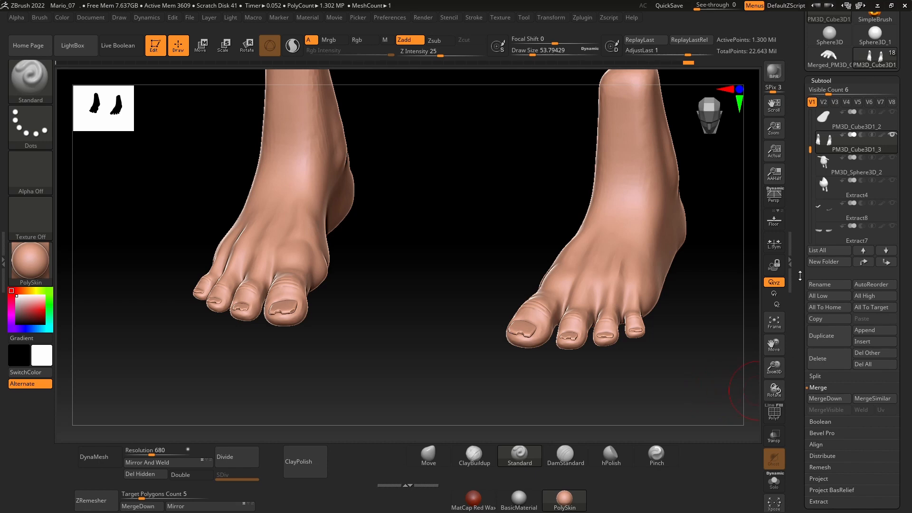
pyautogui.moveTo(683, 375); pyautogui.dragTo(548, 319)
# Step: Turn the polyframe display back on and isolate the foot skin polygroup by hiding the toenails
pyautogui.hotkey('shift', 'f')
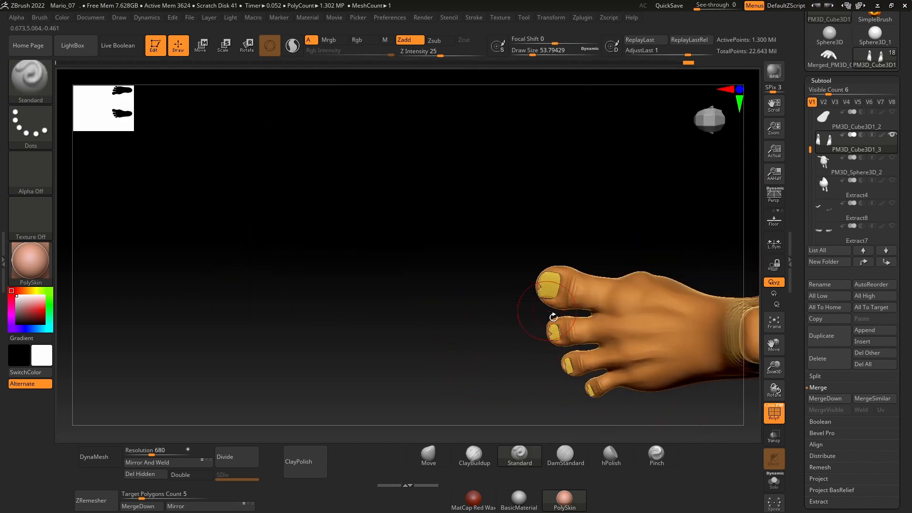
pyautogui.moveTo(518, 353); pyautogui.dragTo(557, 389)
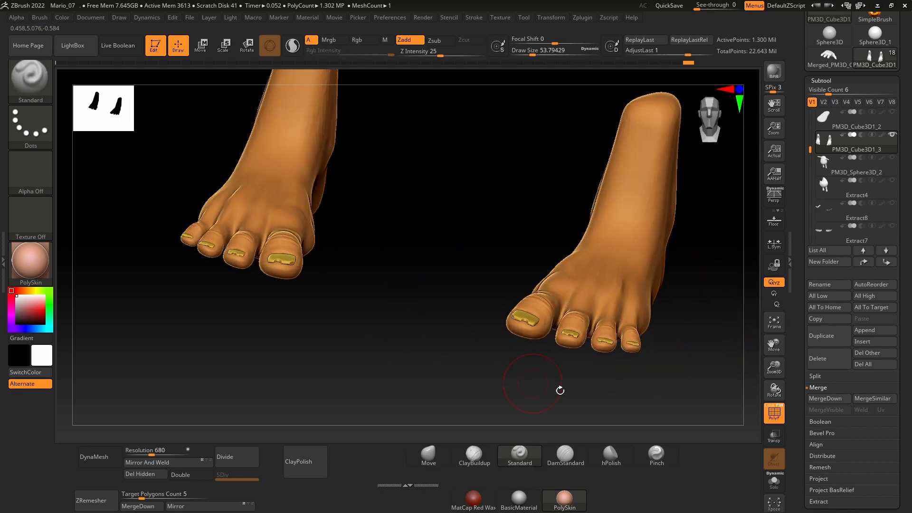
pyautogui.keyDown('ctrl'); pyautogui.keyDown('shift'); pyautogui.click(647, 300); pyautogui.keyUp('shift'); pyautogui.keyUp('ctrl')
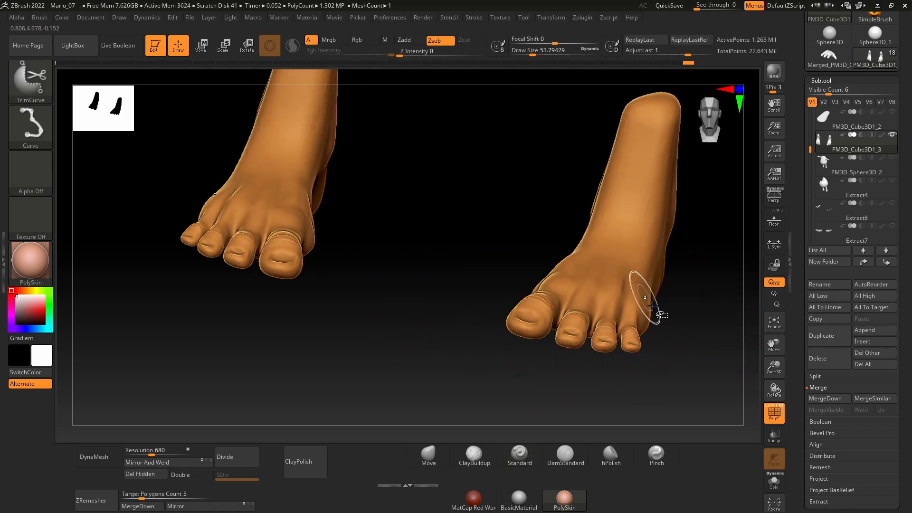
pyautogui.moveTo(679, 334); pyautogui.dragTo(679, 355)
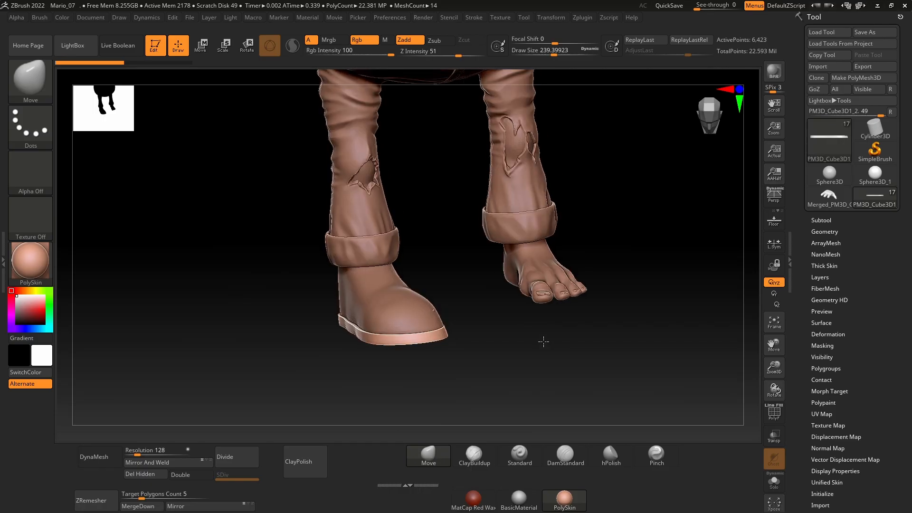
# Step: Set the Move brush's draw size to about 128 for working on the shoe
pyautogui.moveTo(544, 342); pyautogui.dragTo(474, 360)
pyautogui.moveTo(292, 380); pyautogui.dragTo(465, 336)
pyautogui.moveTo(553, 348); pyautogui.dragTo(540, 344)
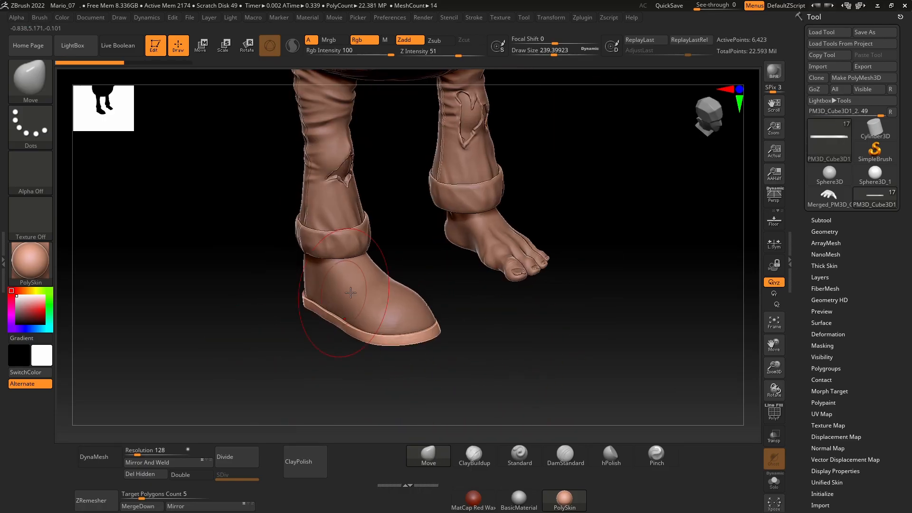
pyautogui.keyDown('alt'); pyautogui.moveTo(605, 356); pyautogui.dragTo(646, 334); pyautogui.keyUp('alt')
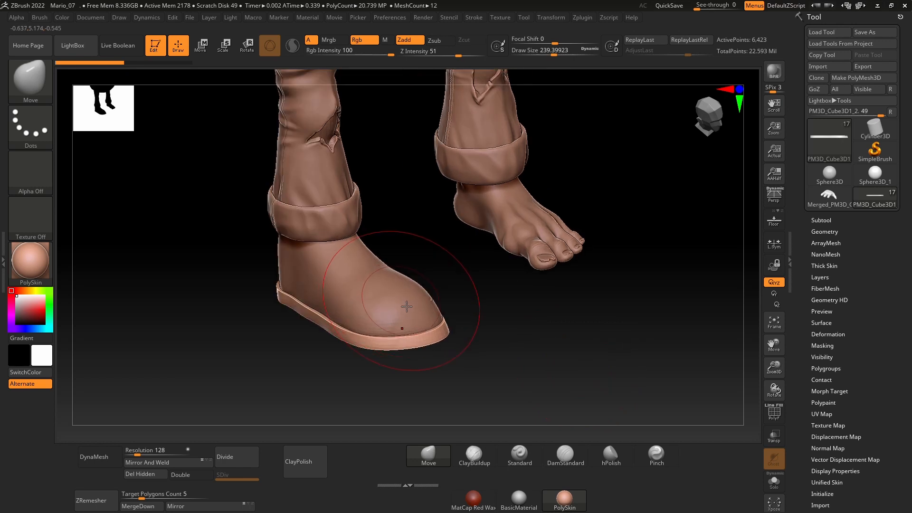
pyautogui.press('space')
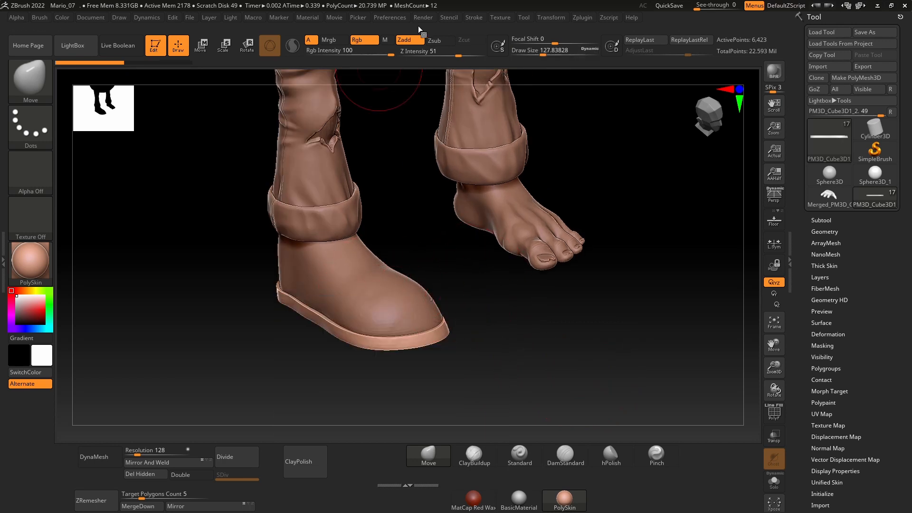
# Step: Import a reference photo of worn, torn shoes as a texture
pyautogui.click(395, 18)
pyautogui.moveTo(500, 18)
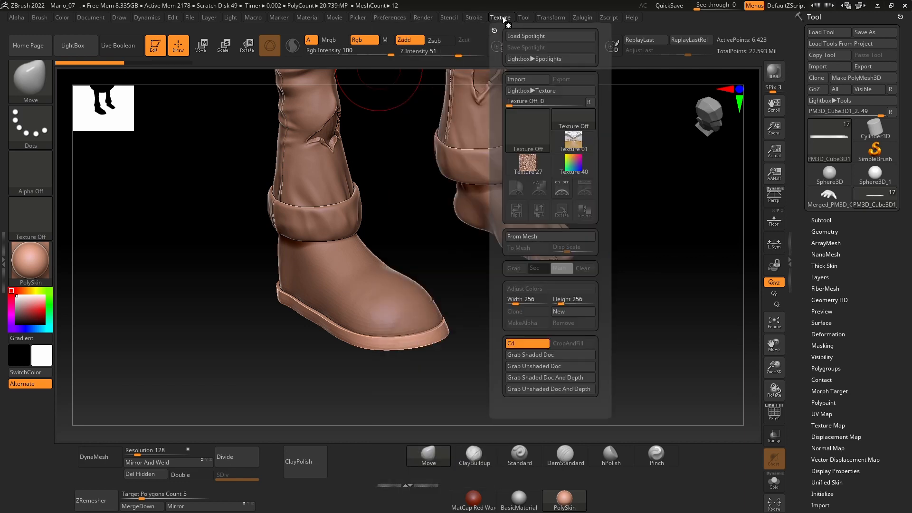
pyautogui.click(531, 130)
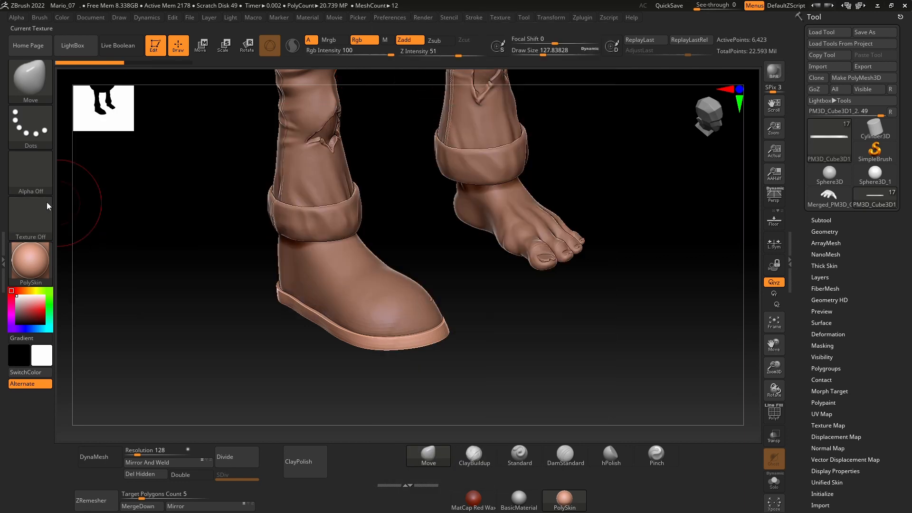
pyautogui.click(499, 17)
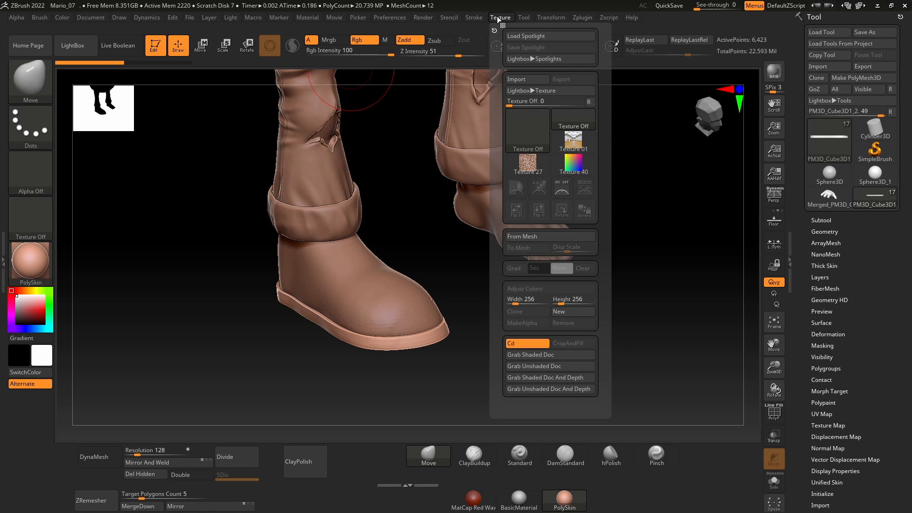
pyautogui.click(531, 129)
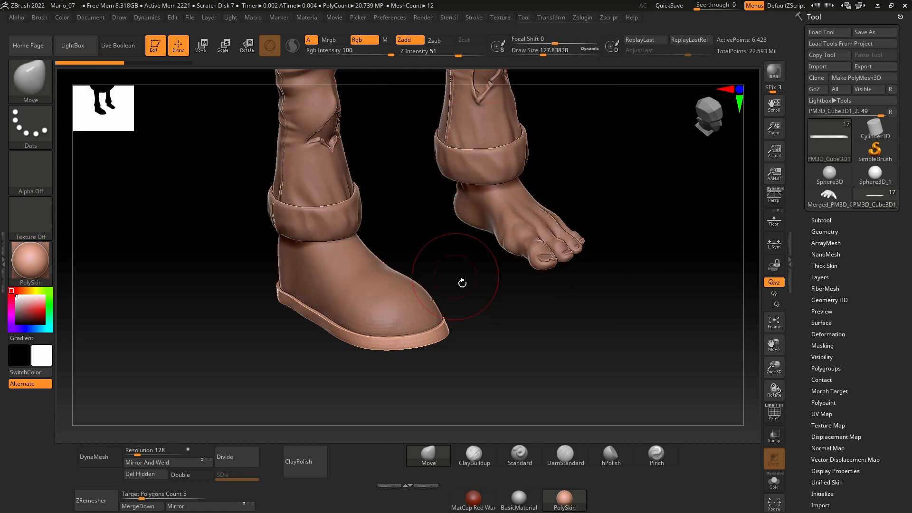
# Step: Select the imported shoe photo among the textures and add it to Spotlight
pyautogui.click(421, 18)
pyautogui.moveTo(503, 21)
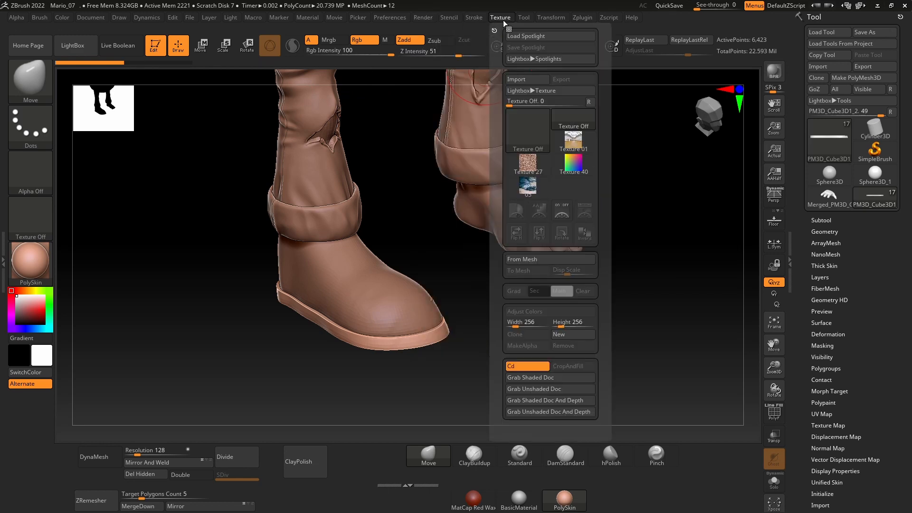
pyautogui.click(527, 186)
pyautogui.click(585, 210)
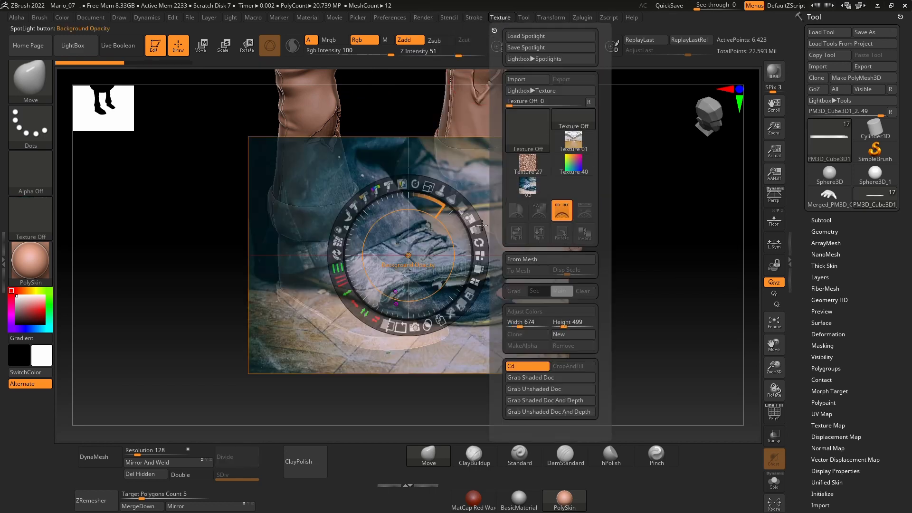
# Step: Scale down the torn-shoe photo in Spotlight and park it in a corner of the canvas, clear of the legs
pyautogui.moveTo(428, 186); pyautogui.dragTo(506, 267)
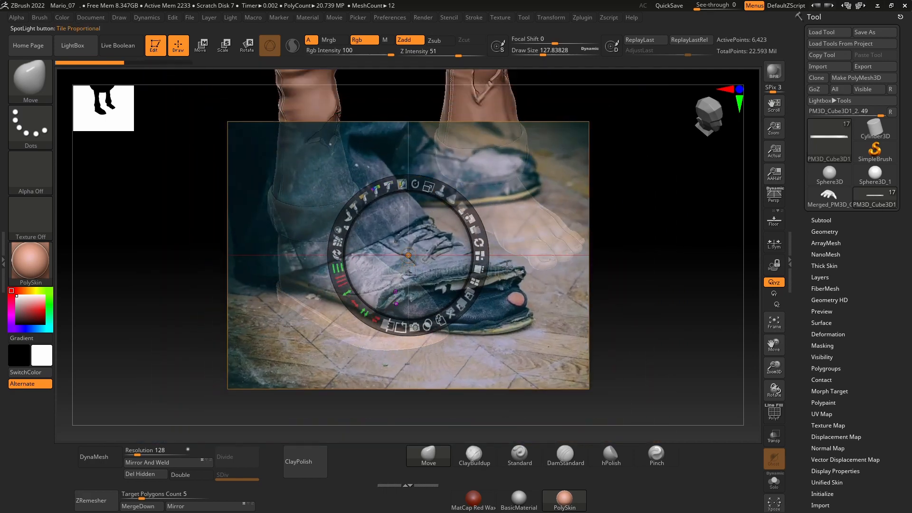
pyautogui.press('z')
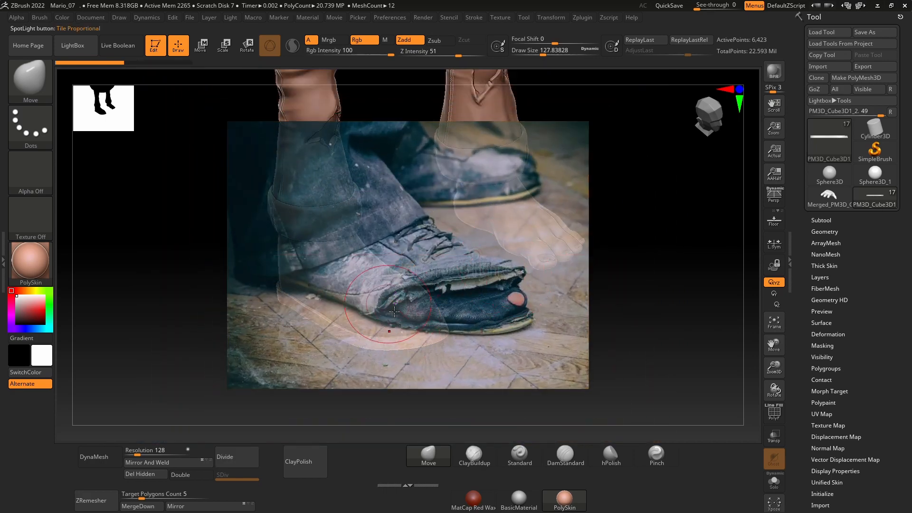
pyautogui.press('z')
pyautogui.moveTo(428, 186); pyautogui.dragTo(397, 186)
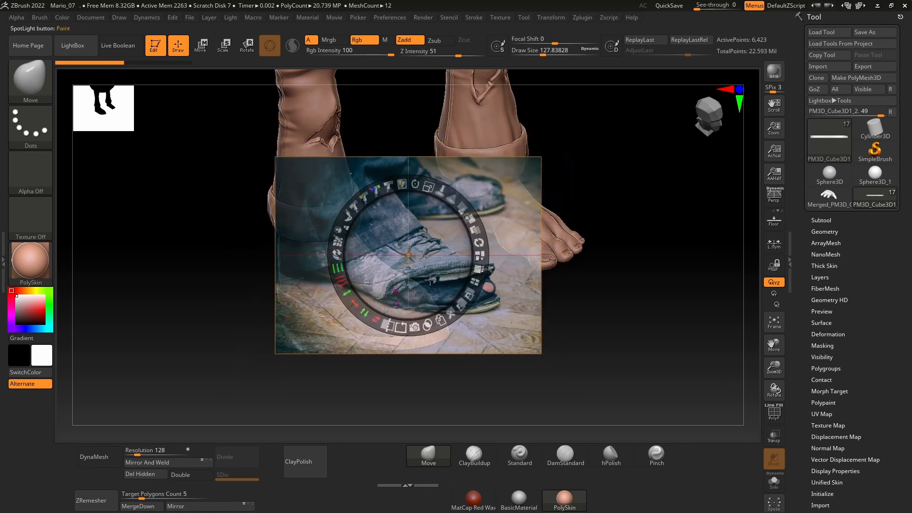
pyautogui.moveTo(428, 284); pyautogui.dragTo(166, 149)
pyautogui.moveTo(178, 100); pyautogui.dragTo(163, 97)
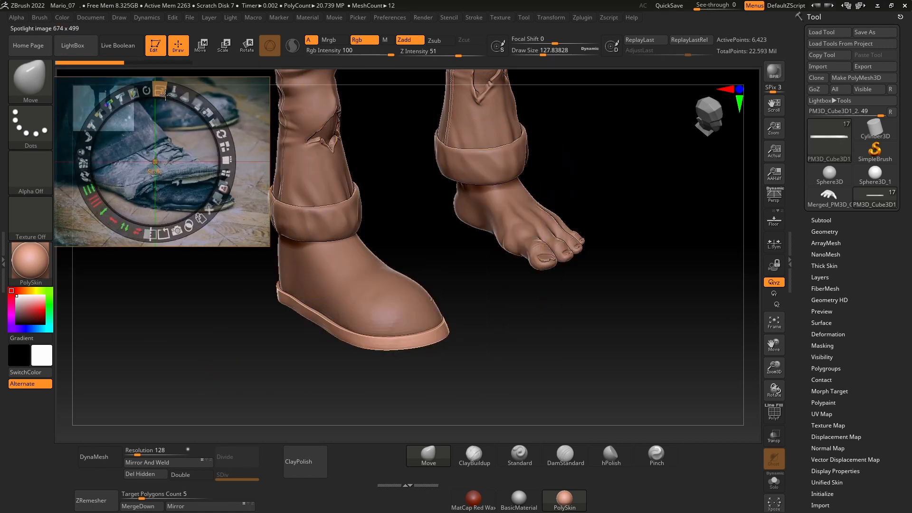
# Step: Import a reference photo of worn black leather shoes as a texture and add it to Spotlight
pyautogui.click(422, 19)
pyautogui.click(500, 18)
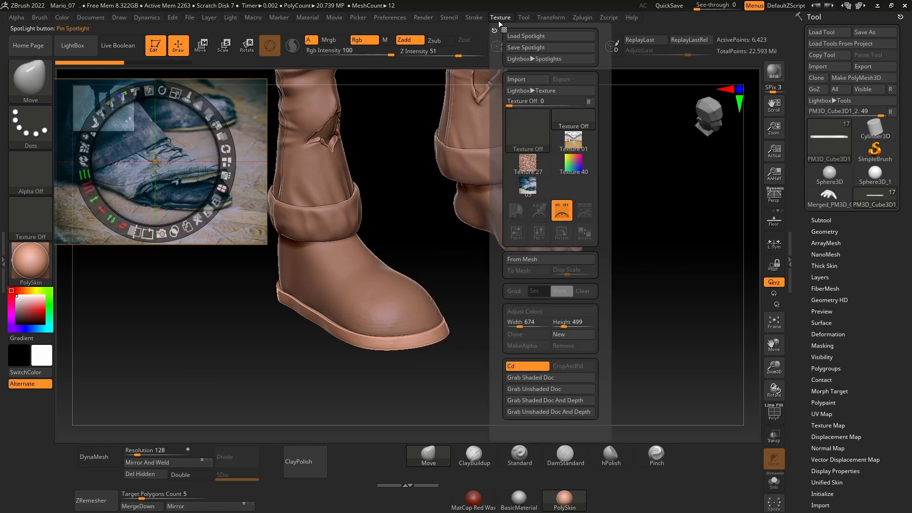
pyautogui.click(527, 135)
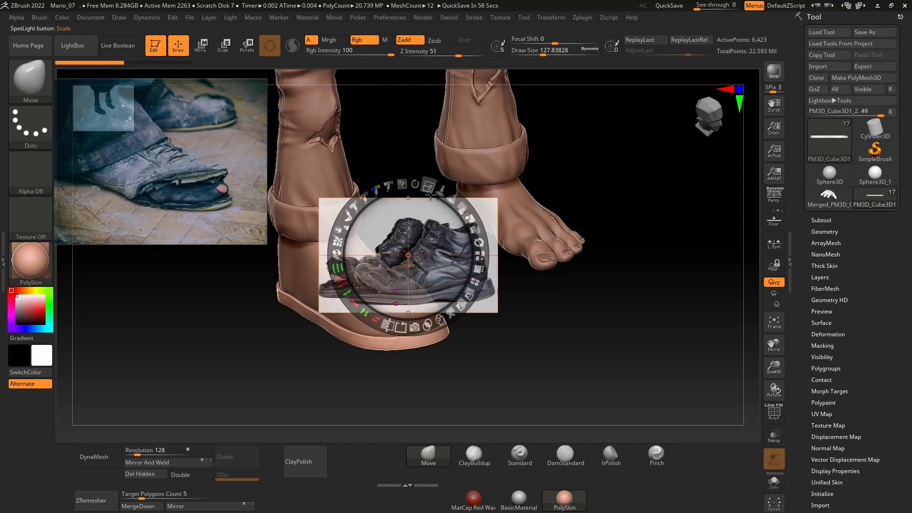
# Step: Resize the black leather shoe photo and place it directly below the torn-shoe photo, clear of the model
pyautogui.moveTo(431, 194); pyautogui.dragTo(481, 254)
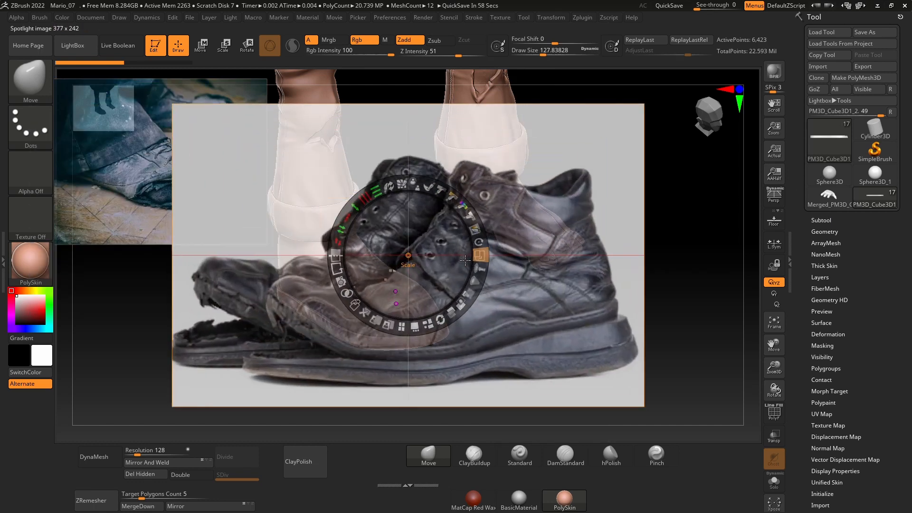
pyautogui.press('z')
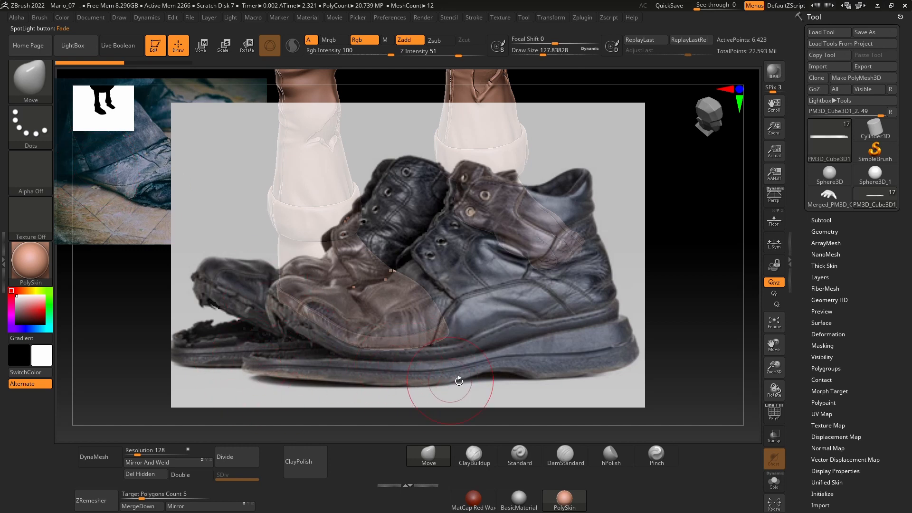
pyautogui.press('z')
pyautogui.moveTo(430, 190); pyautogui.dragTo(366, 200)
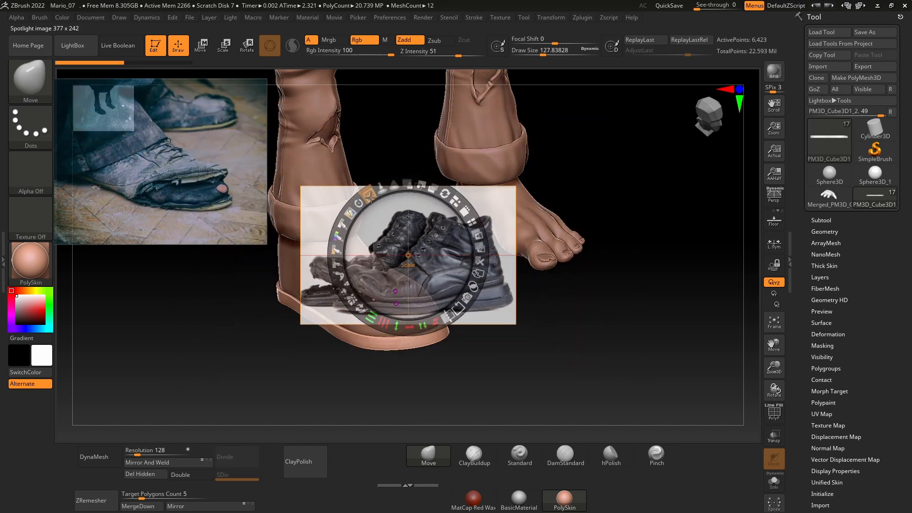
pyautogui.moveTo(432, 275); pyautogui.dragTo(157, 294)
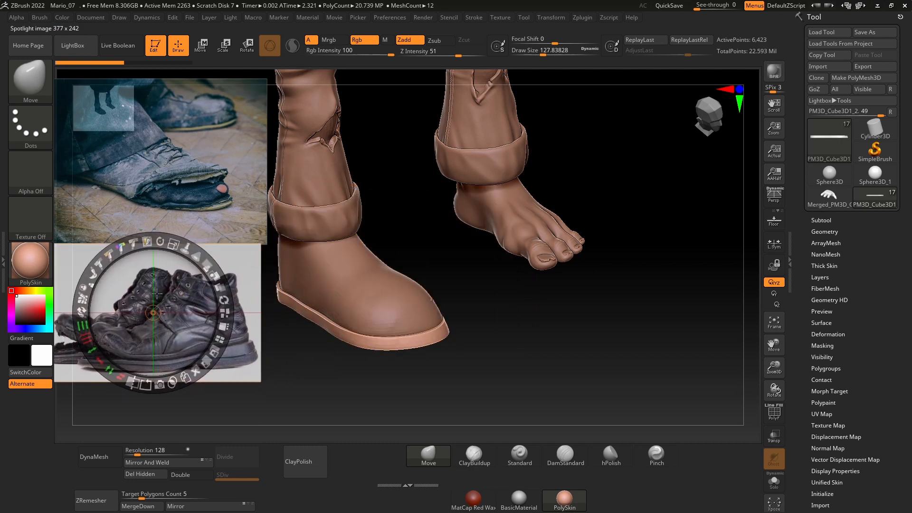
pyautogui.moveTo(176, 250); pyautogui.dragTo(196, 259)
pyautogui.moveTo(533, 347); pyautogui.dragTo(516, 356)
# Step: Leave Spotlight editing and turn off Spotlight Projection for the Move brush
pyautogui.press('z')
pyautogui.click(46, 18)
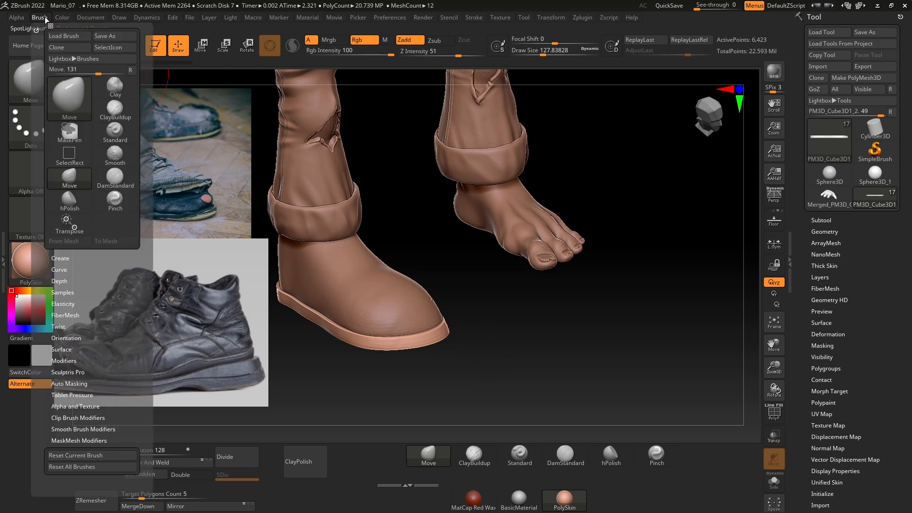
pyautogui.click(70, 293)
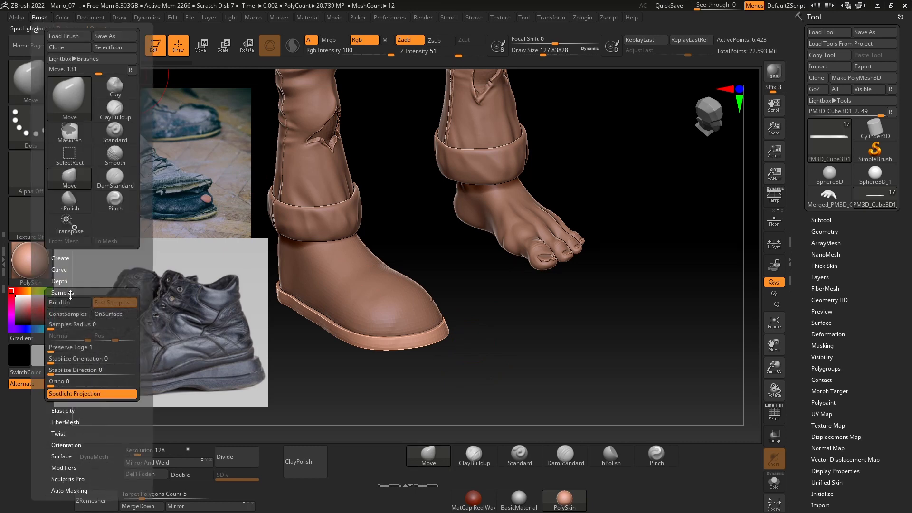
pyautogui.click(71, 398)
# Step: Select the shoe's upper in side view and turn on transparency for the surrounding subtools
pyautogui.moveTo(643, 358)
pyautogui.keyDown('alt'); pyautogui.mouseDown()
pyautogui.moveTo(652, 354)
pyautogui.moveTo(376, 286)
pyautogui.mouseUp(); pyautogui.keyUp('alt')
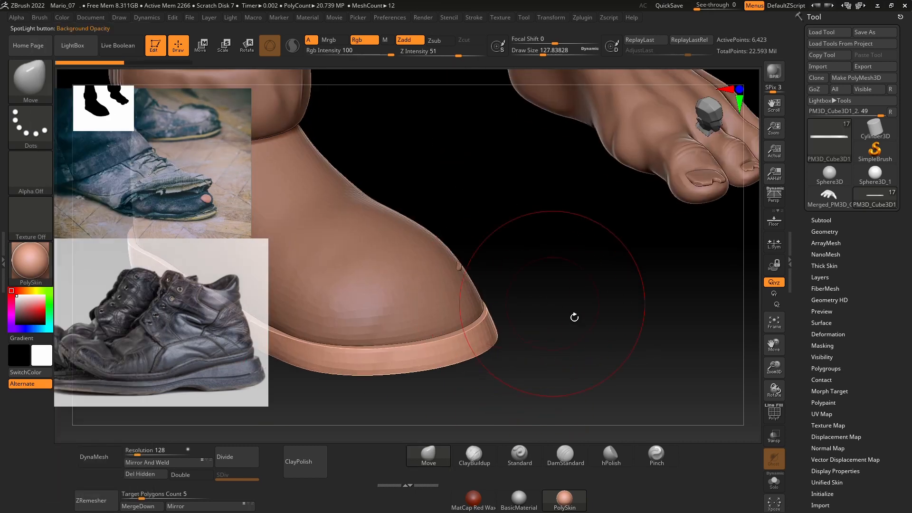
pyautogui.moveTo(776, 368); pyautogui.dragTo(613, 338)
pyautogui.moveTo(528, 332); pyautogui.dragTo(674, 320)
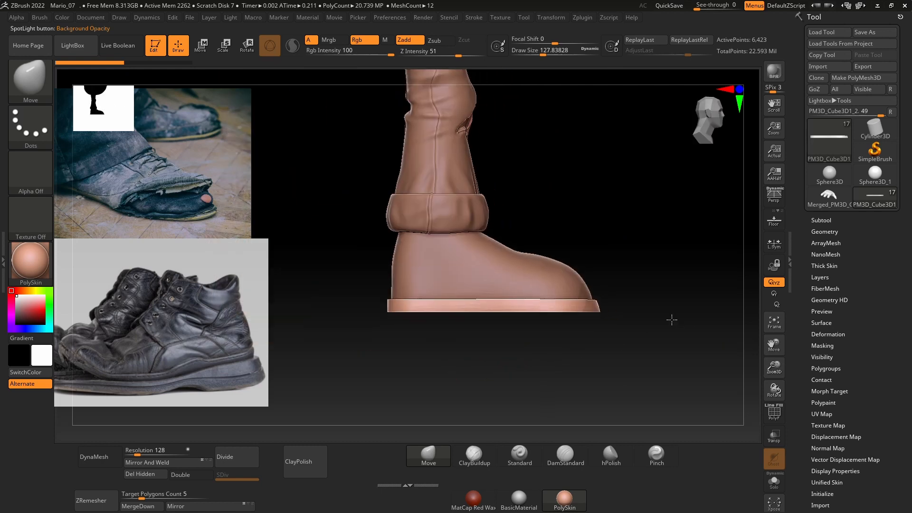
pyautogui.keyDown('alt'); pyautogui.click(558, 289); pyautogui.keyUp('alt')
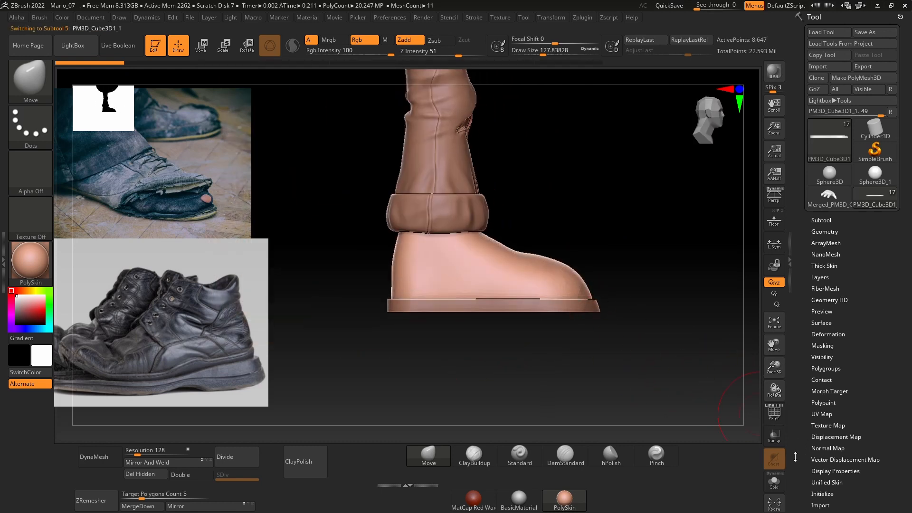
pyautogui.click(773, 435)
pyautogui.moveTo(776, 368); pyautogui.dragTo(777, 405)
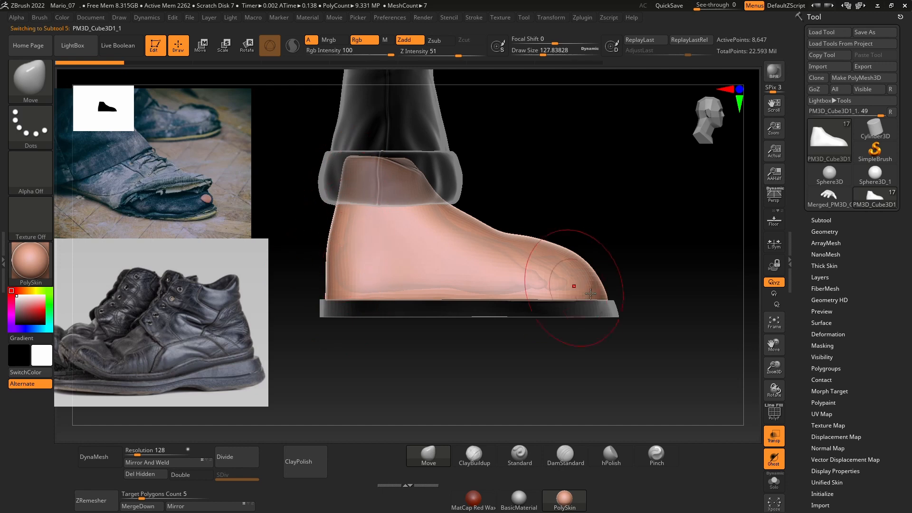
# Step: Set the Move brush's draw size to about 286 and pull the shoe's toe outward toward the sole's edge
pyautogui.moveTo(641, 218); pyautogui.dragTo(627, 299)
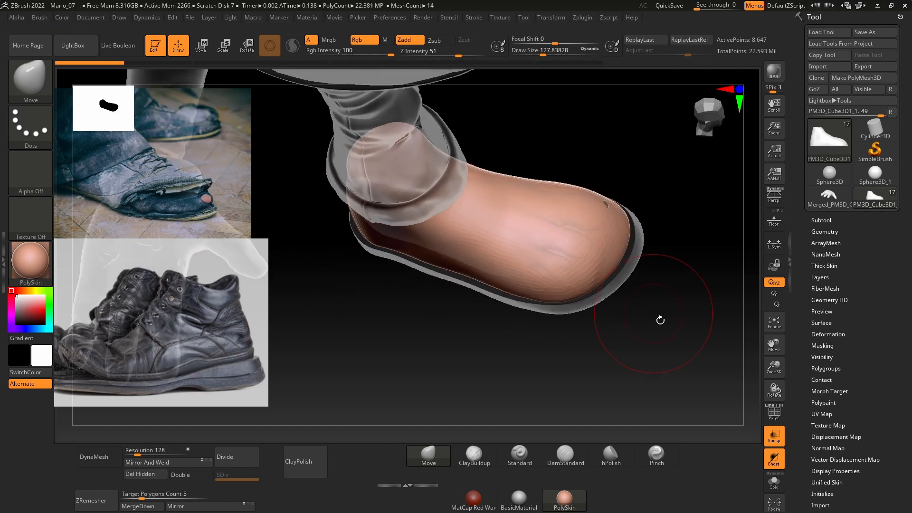
pyautogui.press('space')
pyautogui.moveTo(453, 242); pyautogui.dragTo(466, 242)
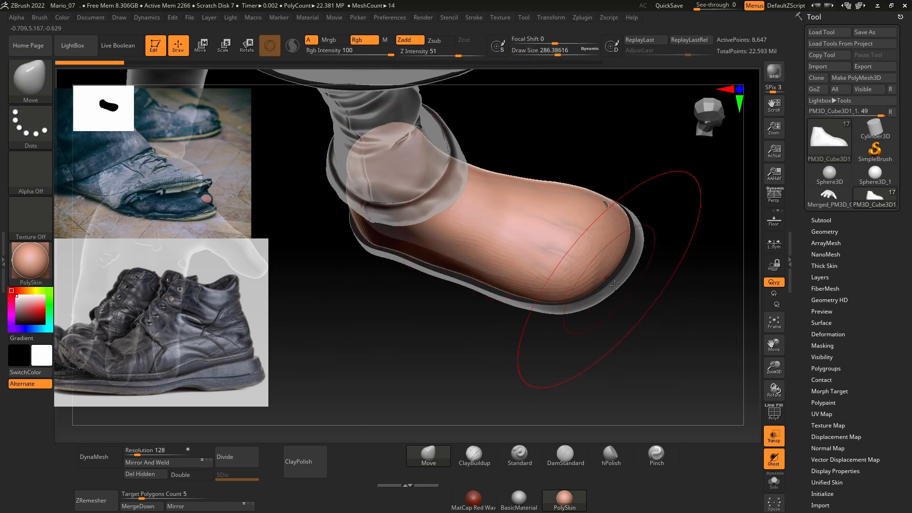
pyautogui.moveTo(615, 289)
pyautogui.mouseDown()
pyautogui.moveTo(627, 300)
pyautogui.moveTo(632, 293)
pyautogui.mouseUp()
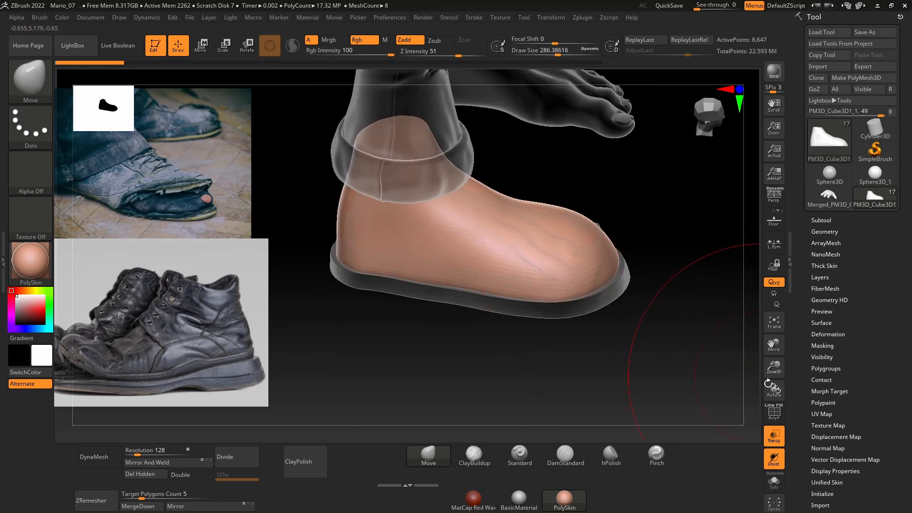
# Step: Turn on the polyframe display for the shoe's upper and switch off Ghost transparency
pyautogui.click(773, 414)
pyautogui.moveTo(684, 327)
pyautogui.mouseDown()
pyautogui.moveTo(622, 392)
pyautogui.moveTo(692, 344)
pyautogui.mouseUp()
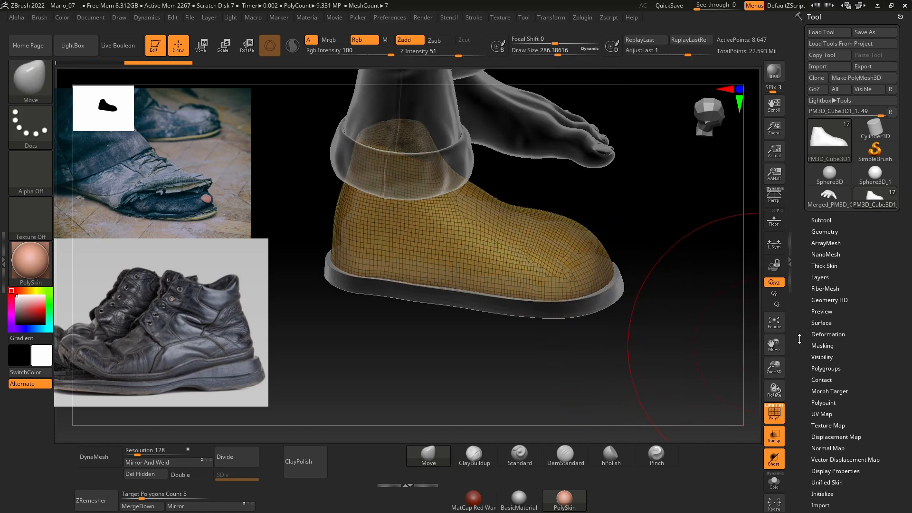
pyautogui.click(768, 455)
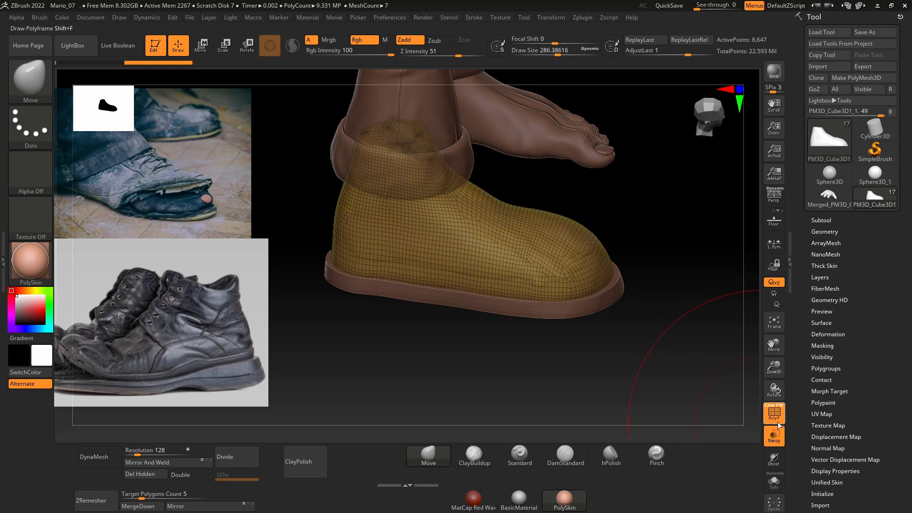
# Step: Merge the shoe's upper, PM3D_Cube3D1_1, down with the sole subtool PM3D_Cube3D1_2
pyautogui.keyDown('alt'); pyautogui.click(580, 317); pyautogui.keyUp('alt')
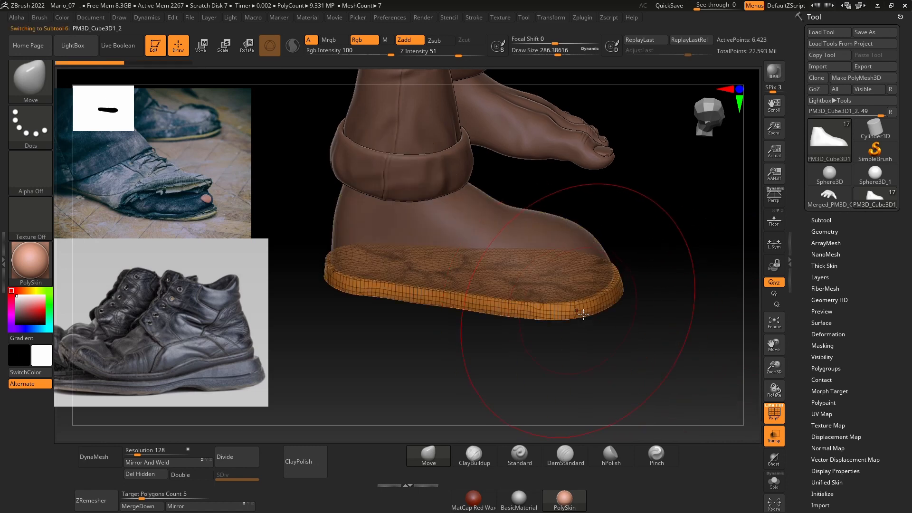
pyautogui.keyDown('alt'); pyautogui.click(562, 283); pyautogui.keyUp('alt')
pyautogui.keyDown('alt'); pyautogui.click(561, 282); pyautogui.keyUp('alt')
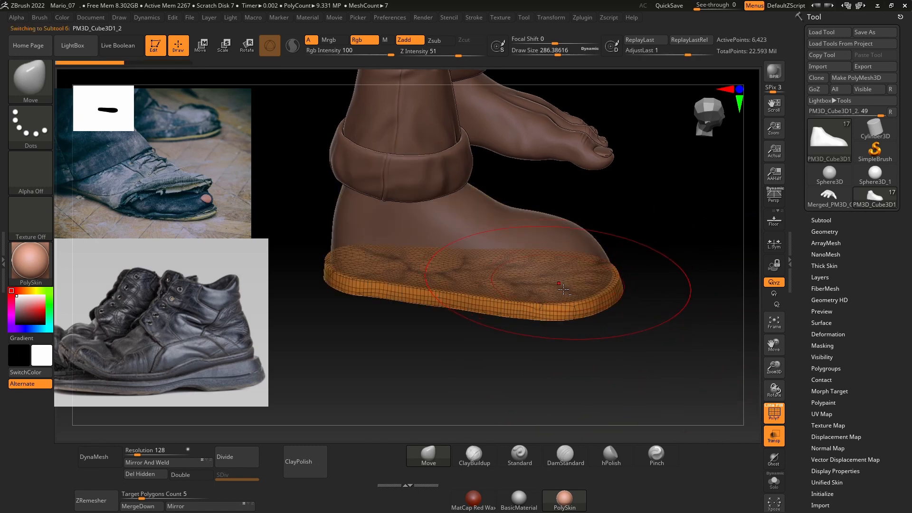
pyautogui.click(821, 220)
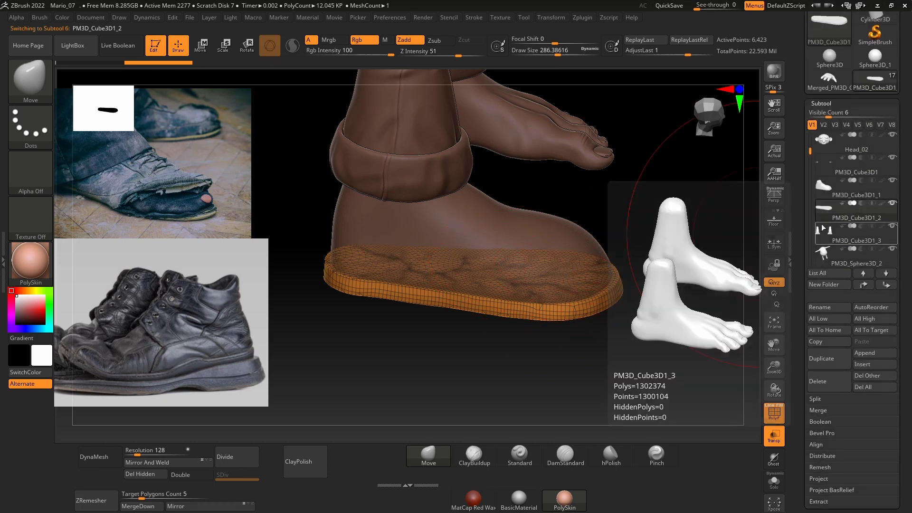
pyautogui.click(822, 193)
pyautogui.click(821, 215)
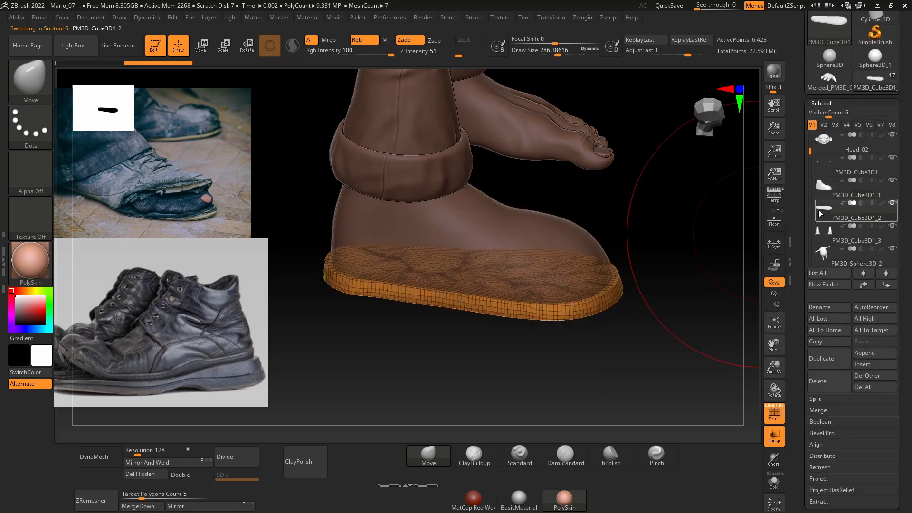
pyautogui.click(818, 195)
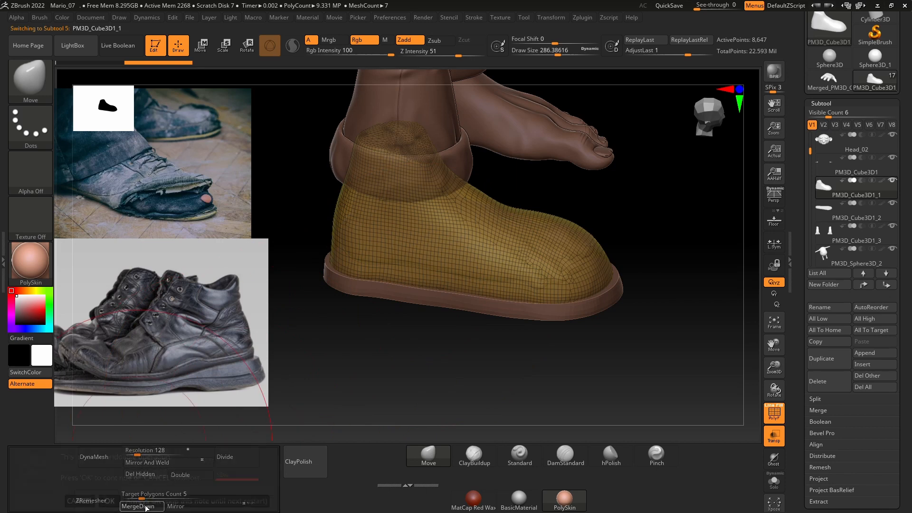
pyautogui.click(145, 506)
pyautogui.click(114, 501)
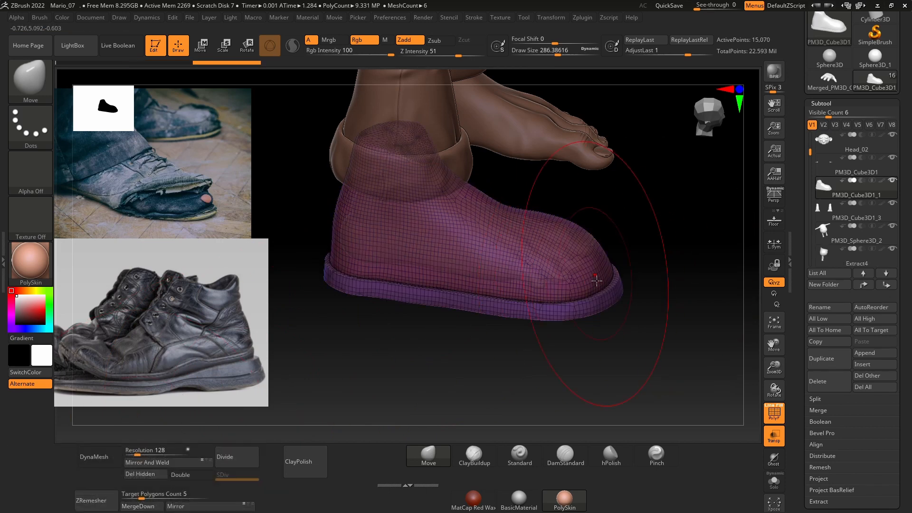
# Step: Set the Move brush's draw size to about 262 and adjust the merged shoe's shape around the toe
pyautogui.press('e')
pyautogui.press('q')
pyautogui.press('space')
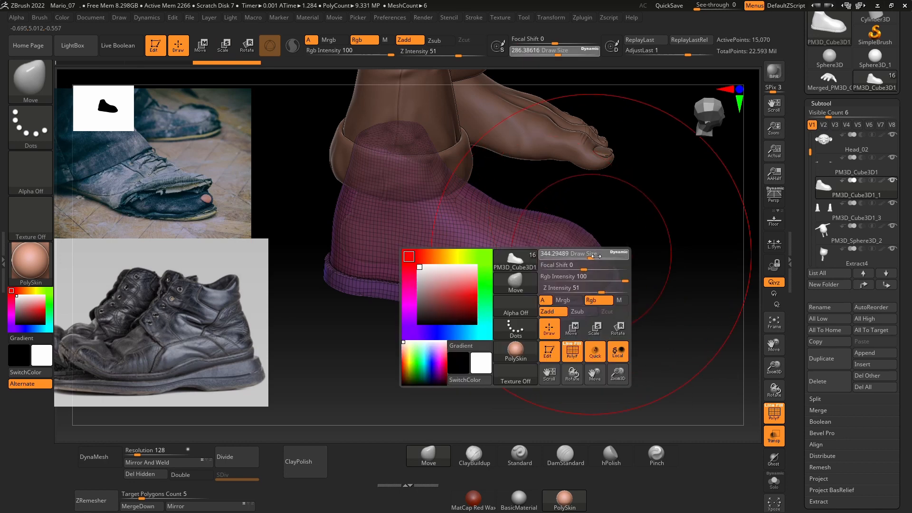
pyautogui.moveTo(654, 263); pyautogui.dragTo(643, 301)
pyautogui.press('space')
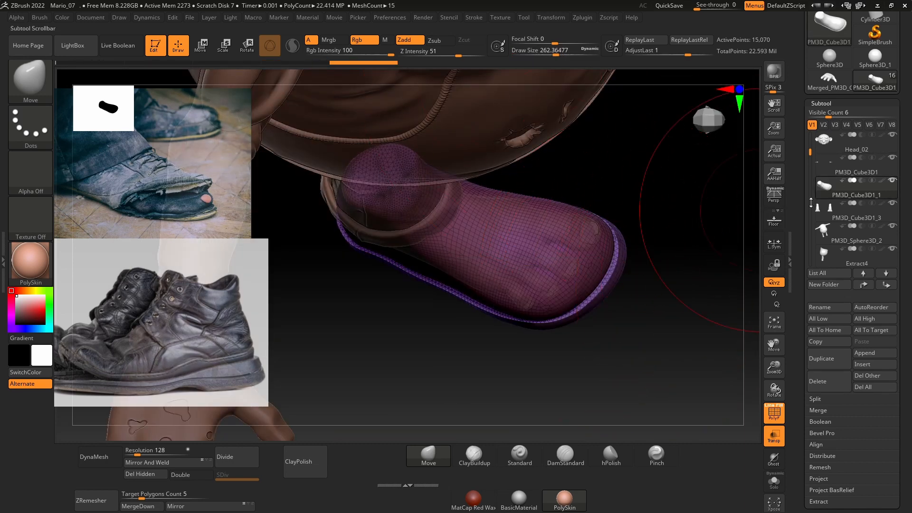
# Step: Hide the body and clothing subtools that obstruct the view of the shoe, including PM3D_Sphere3D_2
pyautogui.scroll(2, 903, 188)
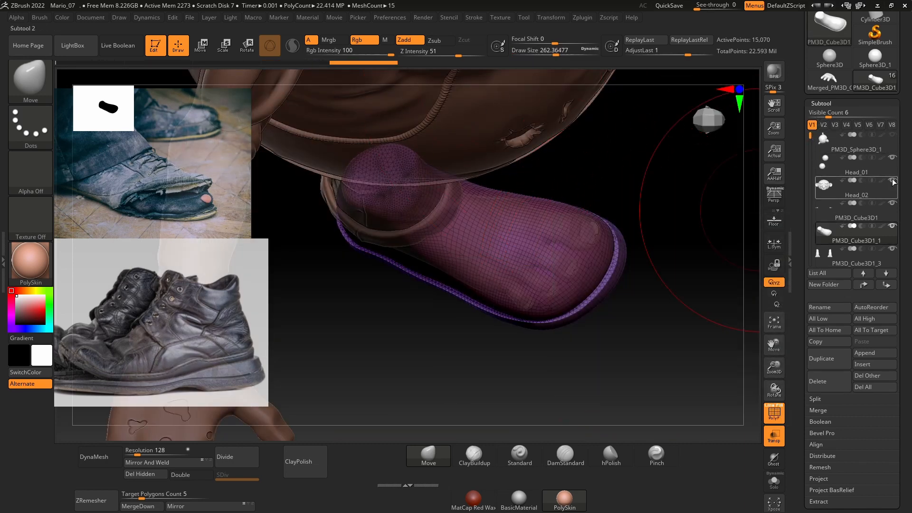
pyautogui.scroll(-2, 812, 154)
pyautogui.moveTo(812, 153); pyautogui.dragTo(812, 162)
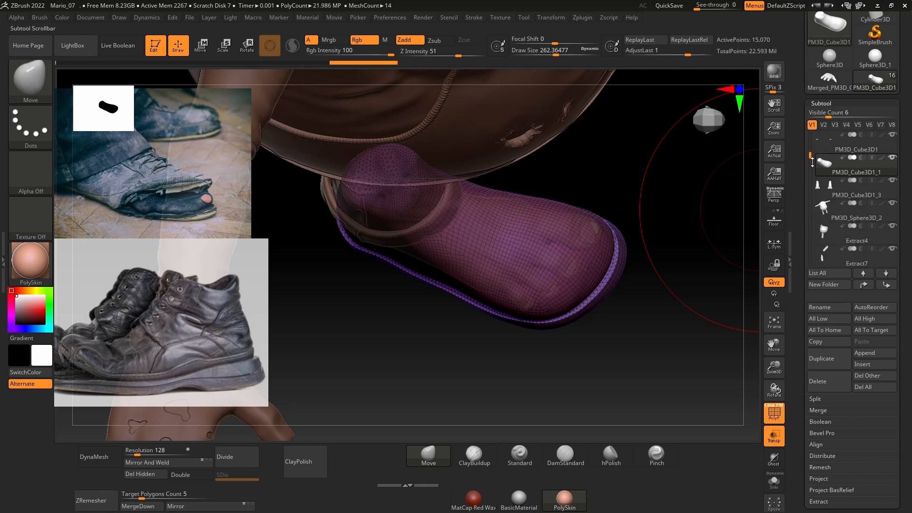
pyautogui.click(893, 204)
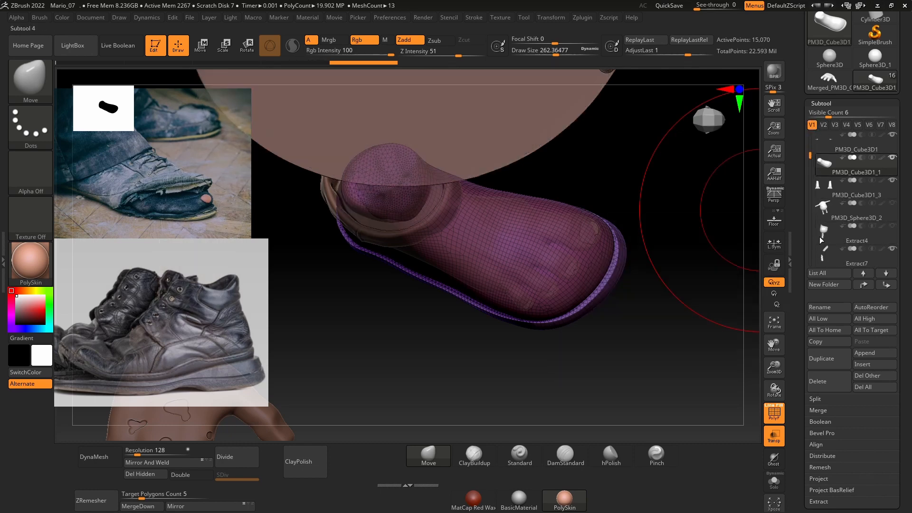
pyautogui.moveTo(722, 252); pyautogui.dragTo(678, 287)
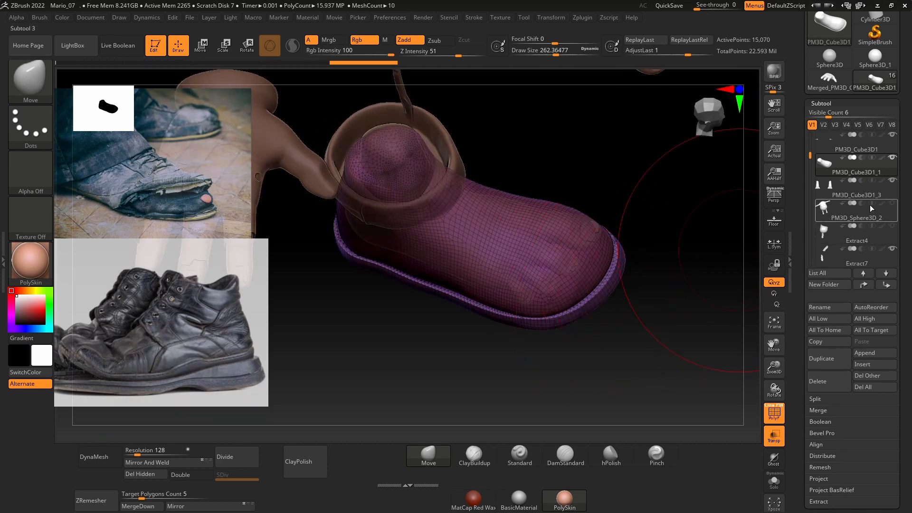
pyautogui.click(892, 135)
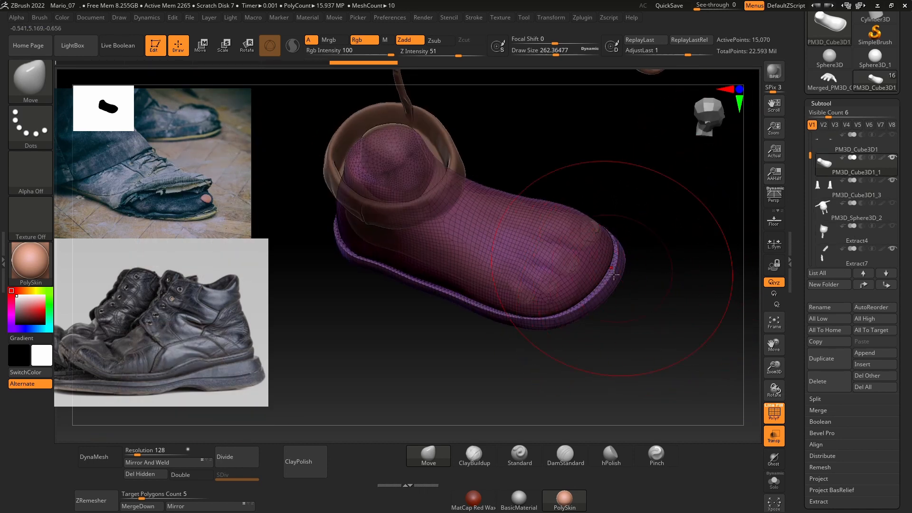
# Step: Adjust the toe and sole rim of the merged shoe with the Move brush, reducing its draw size to about 136
pyautogui.moveTo(647, 272); pyautogui.dragTo(665, 266)
pyautogui.moveTo(538, 321); pyautogui.dragTo(540, 319)
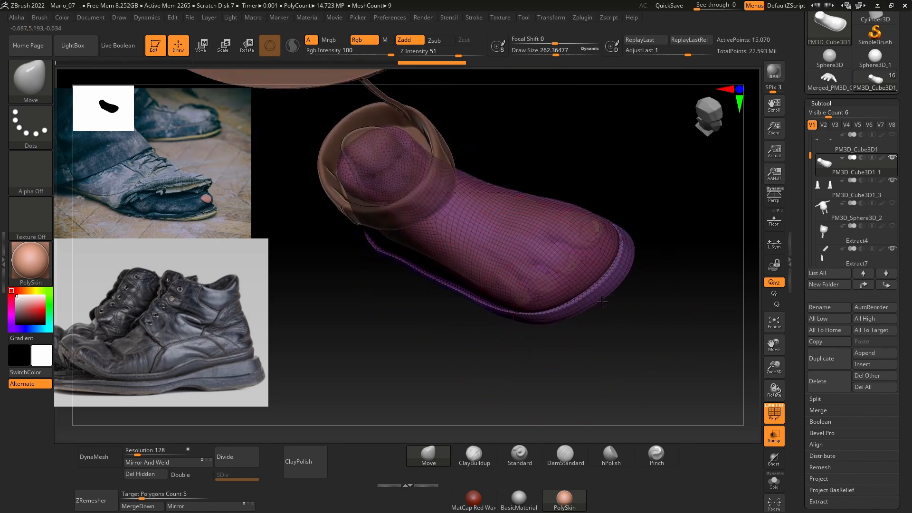
pyautogui.moveTo(601, 302); pyautogui.dragTo(599, 299)
pyautogui.moveTo(634, 269); pyautogui.dragTo(646, 270)
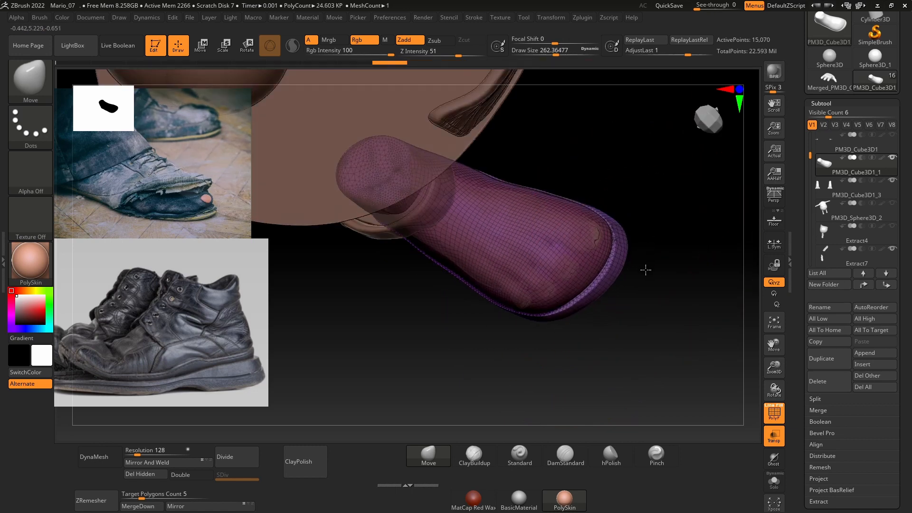
pyautogui.moveTo(614, 241); pyautogui.dragTo(602, 242)
pyautogui.press('space')
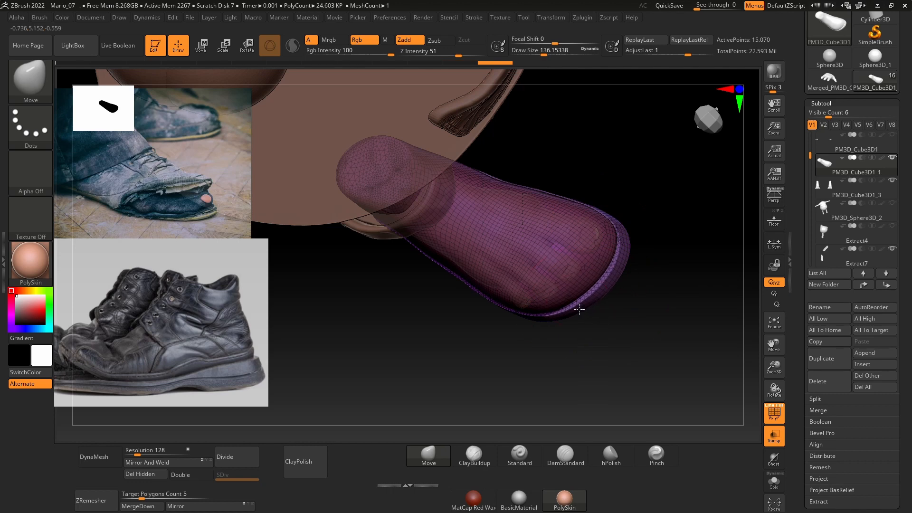
pyautogui.moveTo(584, 315)
pyautogui.mouseDown()
pyautogui.moveTo(645, 302)
pyautogui.moveTo(651, 246)
pyautogui.mouseUp()
# Step: Set the Move brush's draw size to about 177 and even out the shoe's heel and sole in side view
pyautogui.press('space')
pyautogui.moveTo(397, 259); pyautogui.dragTo(402, 259)
pyautogui.keyDown('alt'); pyautogui.moveTo(525, 218); pyautogui.dragTo(582, 199); pyautogui.keyUp('alt')
pyautogui.moveTo(373, 250); pyautogui.dragTo(379, 249)
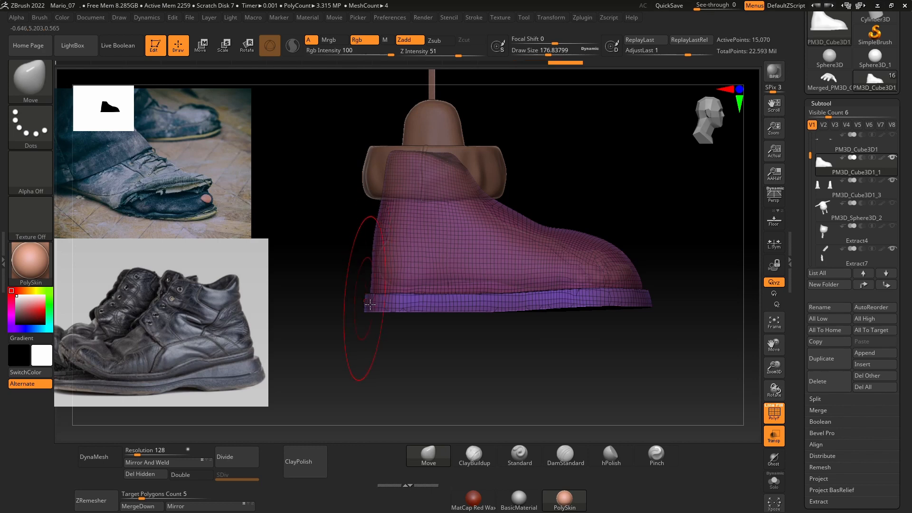
pyautogui.moveTo(373, 302); pyautogui.dragTo(374, 300)
pyautogui.moveTo(387, 222); pyautogui.dragTo(391, 221)
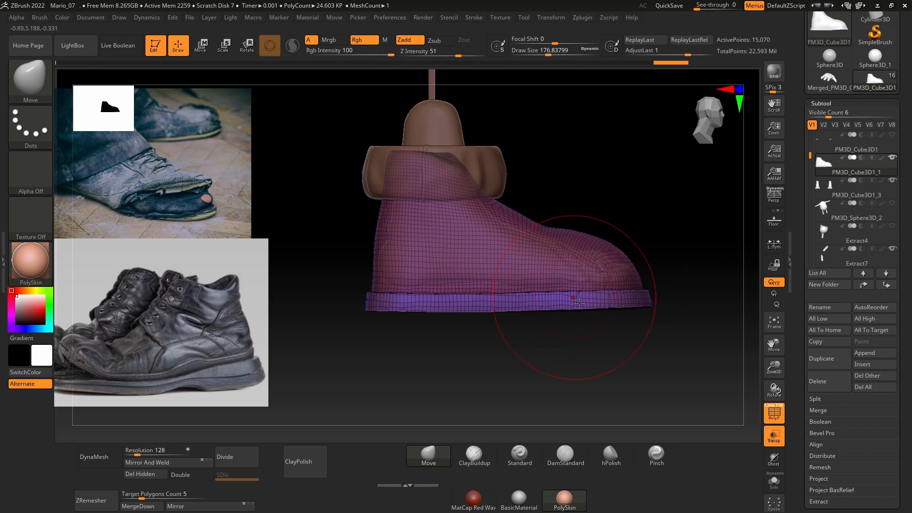
pyautogui.moveTo(600, 306); pyautogui.dragTo(602, 309)
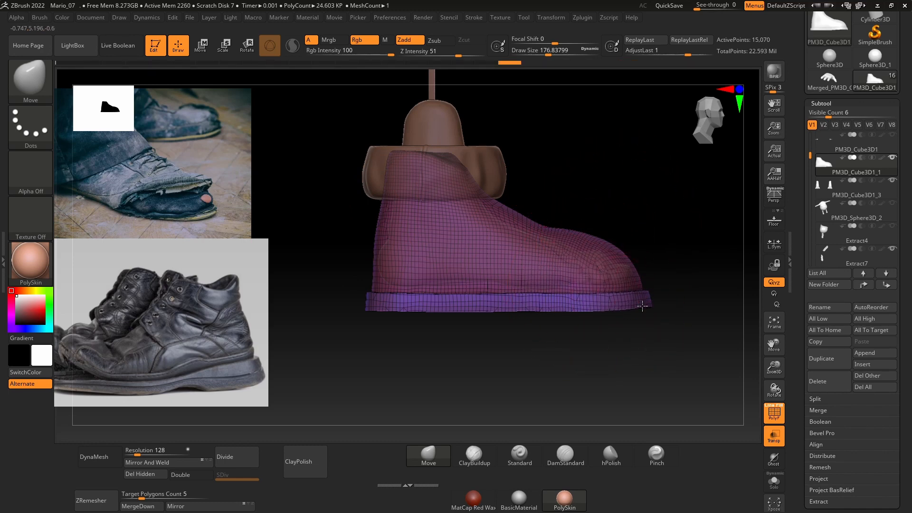
pyautogui.moveTo(655, 259); pyautogui.dragTo(564, 250)
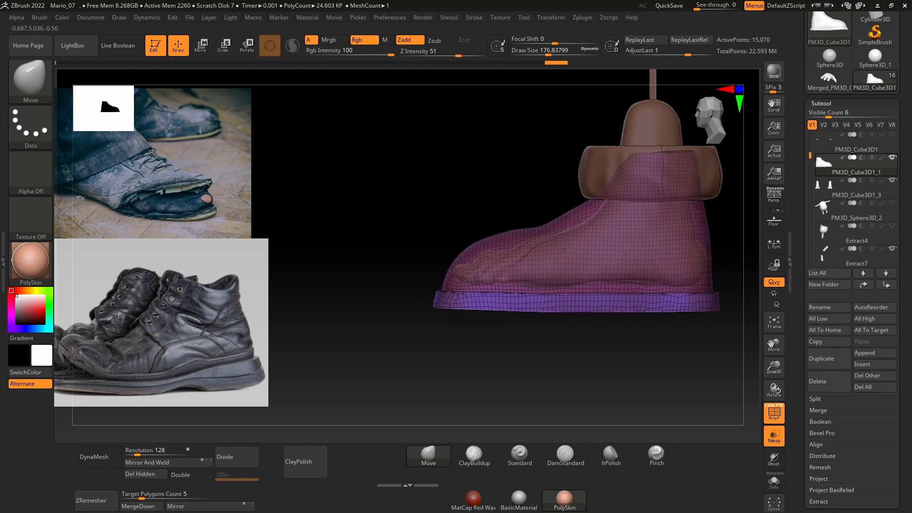
# Step: Duplicate the merged shoe and show only the upper's polygroup in the copy, PM3D_Cube3D1_2, with Solo mode on
pyautogui.moveTo(501, 316)
pyautogui.mouseDown()
pyautogui.moveTo(467, 315)
pyautogui.moveTo(546, 342)
pyautogui.moveTo(635, 335)
pyautogui.moveTo(502, 255)
pyautogui.mouseUp()
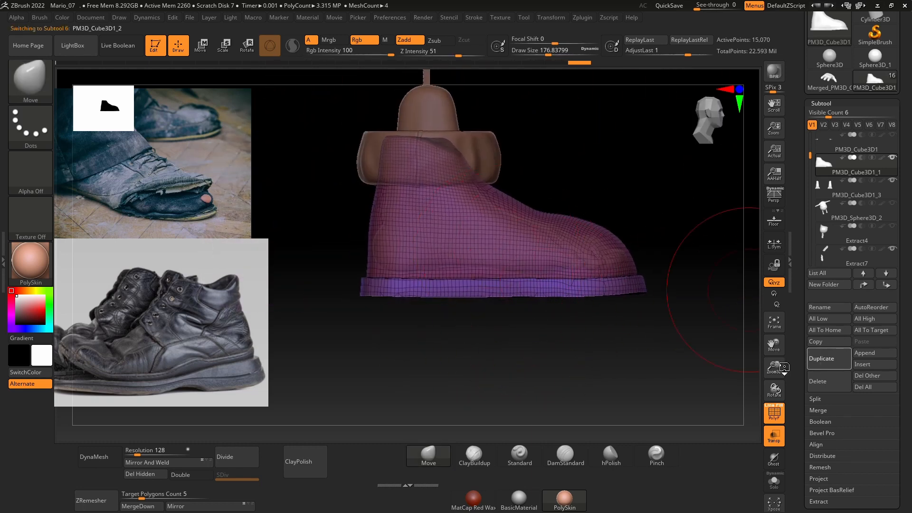
pyautogui.keyDown('ctrl'); pyautogui.keyDown('shift'); pyautogui.click(492, 253); pyautogui.keyUp('shift'); pyautogui.keyUp('ctrl')
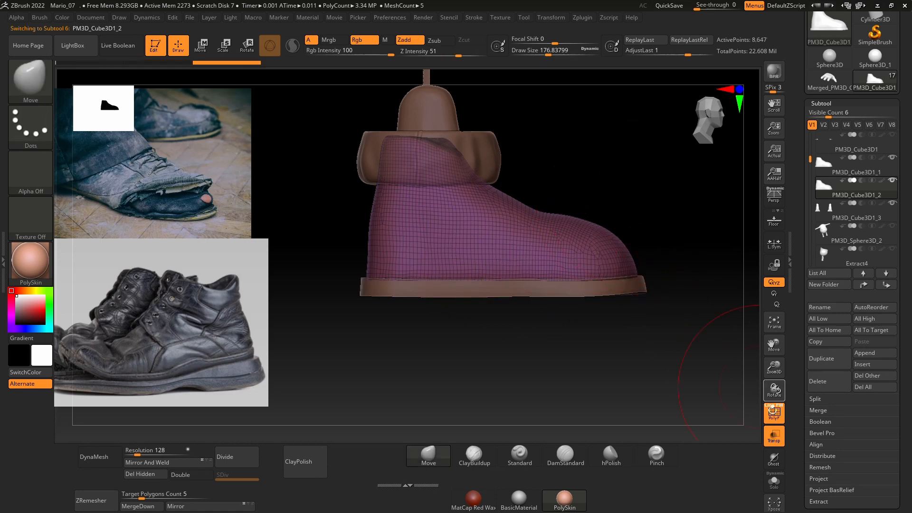
pyautogui.click(773, 482)
pyautogui.moveTo(682, 332); pyautogui.dragTo(684, 309)
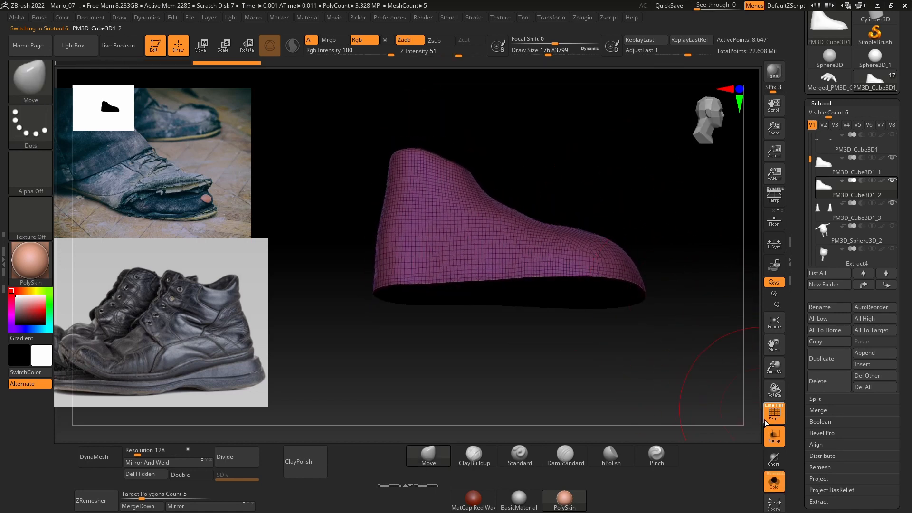
# Step: Turn off the polyframe display and delete the hidden sole geometry from the copied shoe
pyautogui.click(774, 413)
pyautogui.moveTo(685, 354); pyautogui.dragTo(676, 314)
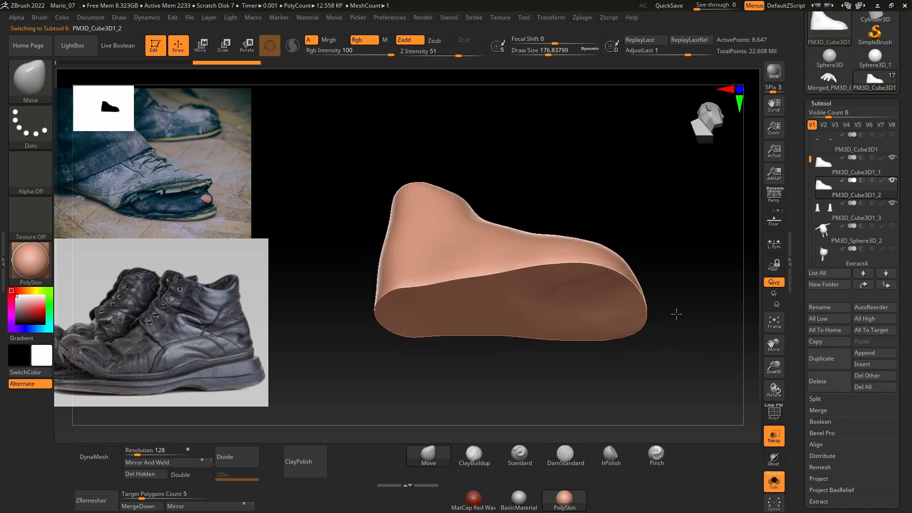
pyautogui.click(155, 474)
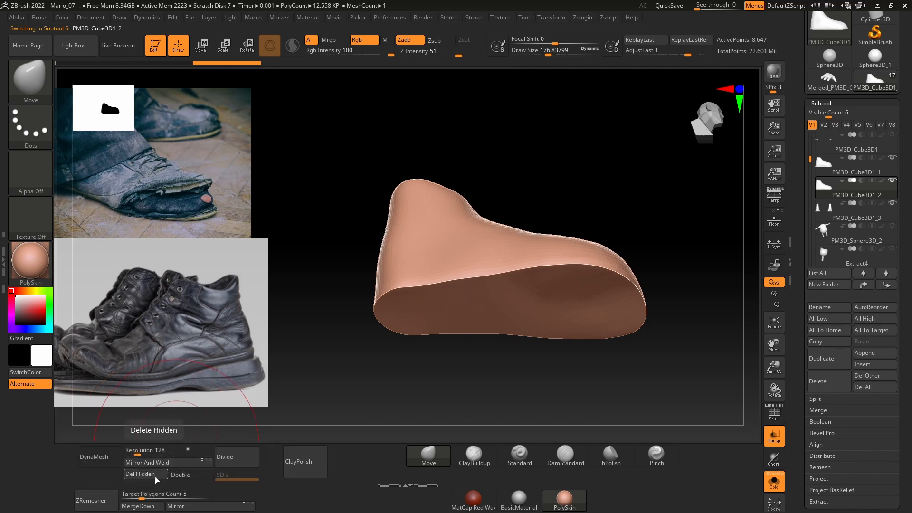
pyautogui.moveTo(668, 178); pyautogui.dragTo(677, 217)
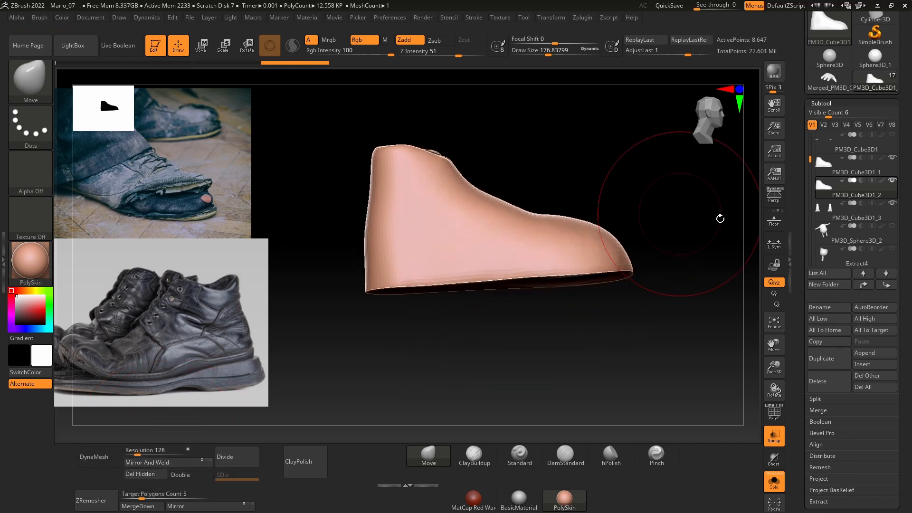
# Step: Select the original shoe subtool, PM3D_Cube3D1_1, and try to isolate the side band of its sole
pyautogui.click(828, 166)
pyautogui.moveTo(629, 191); pyautogui.dragTo(600, 230)
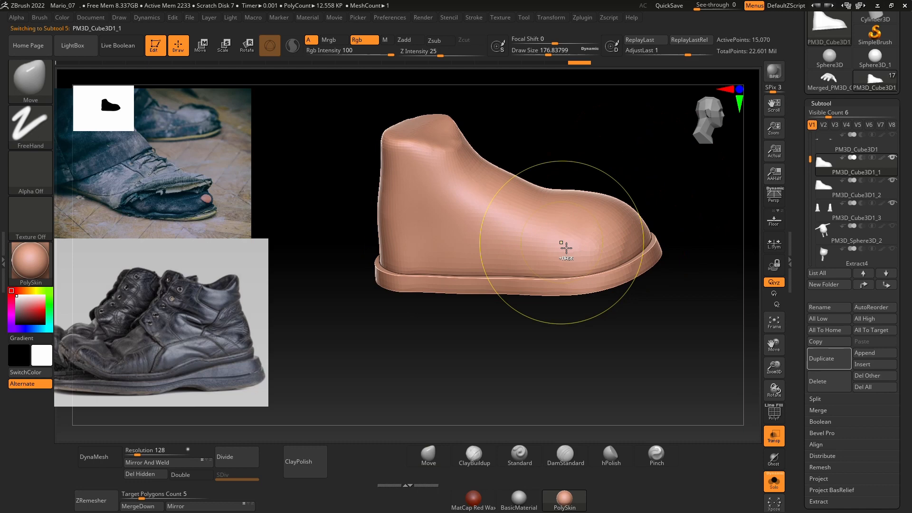
pyautogui.keyDown('ctrl'); pyautogui.keyDown('shift'); pyautogui.click(537, 292); pyautogui.keyUp('shift'); pyautogui.keyUp('ctrl')
pyautogui.press('b')
pyautogui.press('m')
pyautogui.press('v')
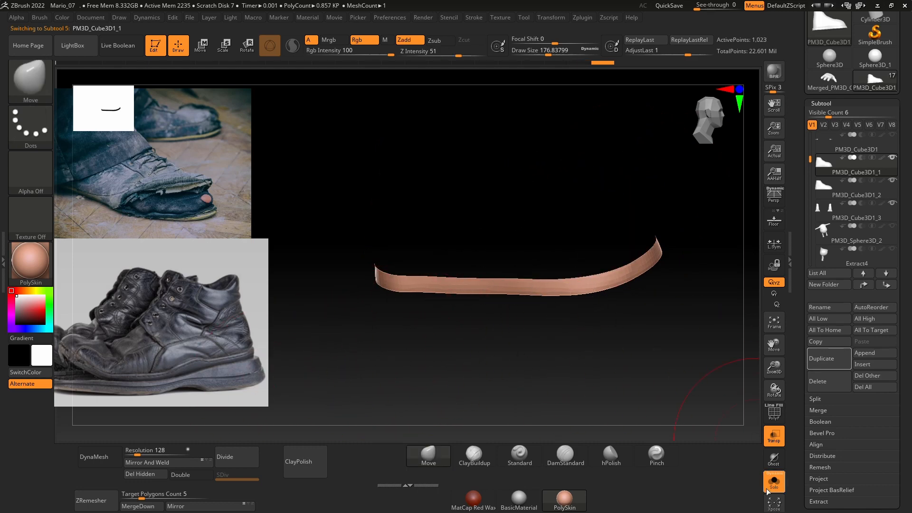
pyautogui.click(767, 490)
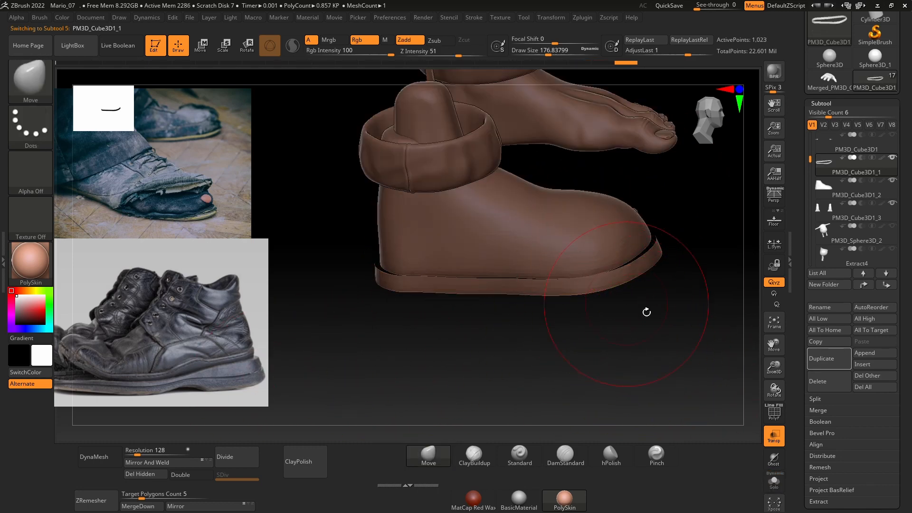
pyautogui.keyDown('ctrl'); pyautogui.moveTo(659, 348); pyautogui.dragTo(675, 350); pyautogui.keyUp('ctrl')
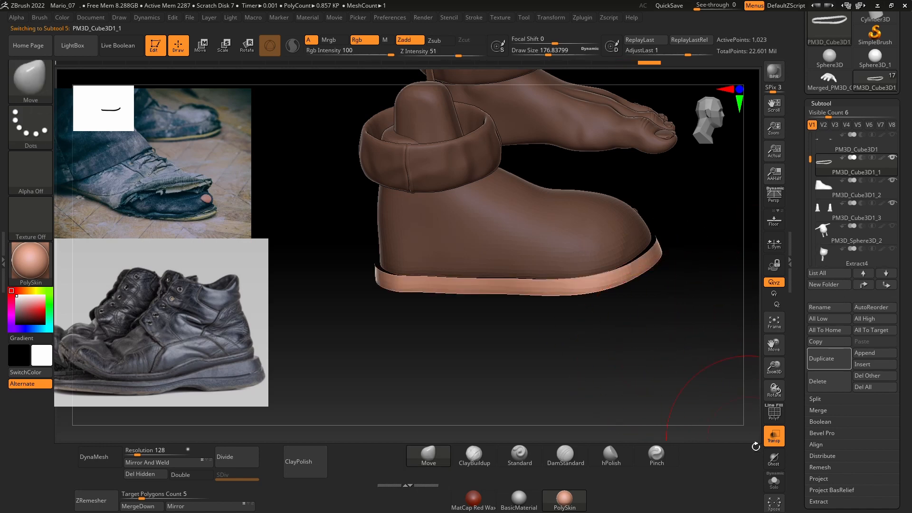
pyautogui.click(774, 480)
pyautogui.keyDown('ctrl'); pyautogui.keyDown('shift'); pyautogui.click(648, 380); pyautogui.keyUp('shift'); pyautogui.keyUp('ctrl')
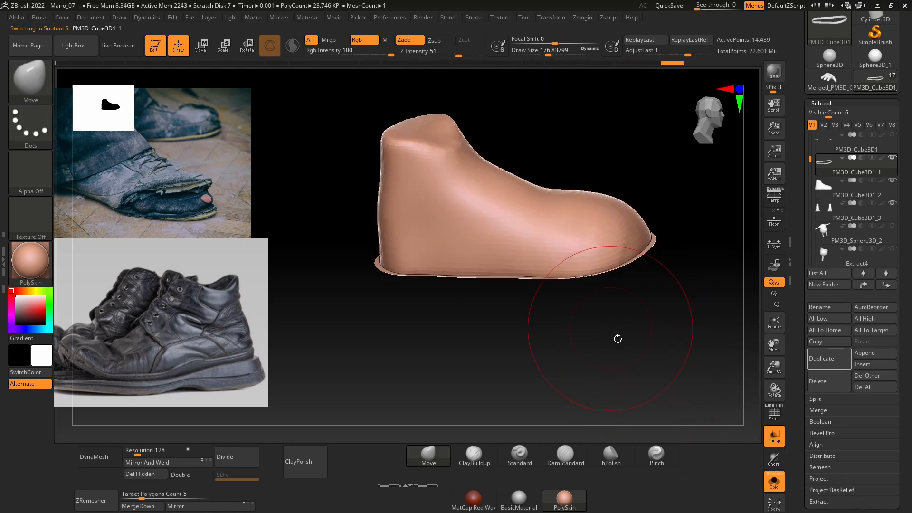
pyautogui.keyDown('ctrl'); pyautogui.keyDown('shift'); pyautogui.click(621, 345); pyautogui.keyUp('shift'); pyautogui.keyUp('ctrl')
# Step: Hide the upper of PM3D_Cube3D1_1, delete the hidden geometry so only the sole remains, and exit Solo mode
pyautogui.keyDown('ctrl'); pyautogui.keyDown('shift'); pyautogui.click(540, 239); pyautogui.keyUp('shift'); pyautogui.keyUp('ctrl')
pyautogui.moveTo(543, 267); pyautogui.dragTo(539, 295, button='right')
pyautogui.keyDown('ctrl'); pyautogui.keyDown('shift'); pyautogui.moveTo(571, 164); pyautogui.dragTo(606, 134); pyautogui.keyUp('shift'); pyautogui.keyUp('ctrl')
pyautogui.moveTo(634, 246); pyautogui.dragTo(658, 276, button='right')
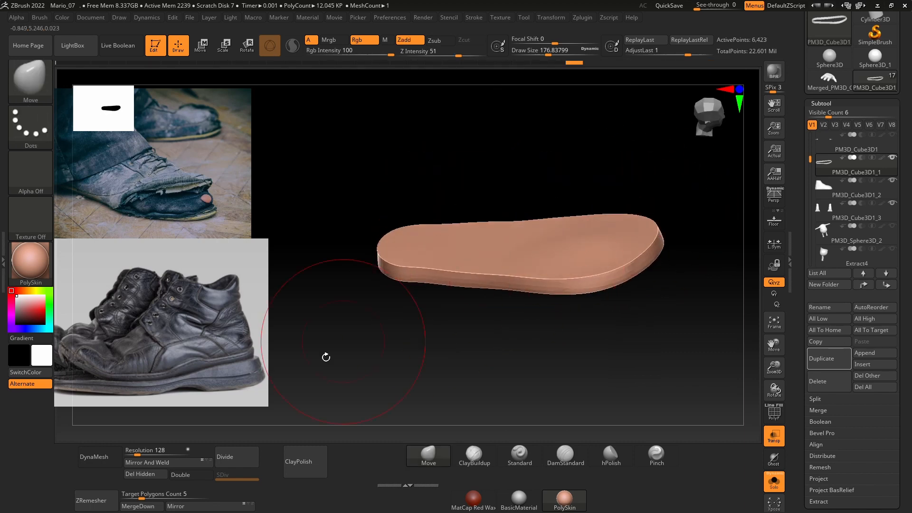
pyautogui.click(147, 475)
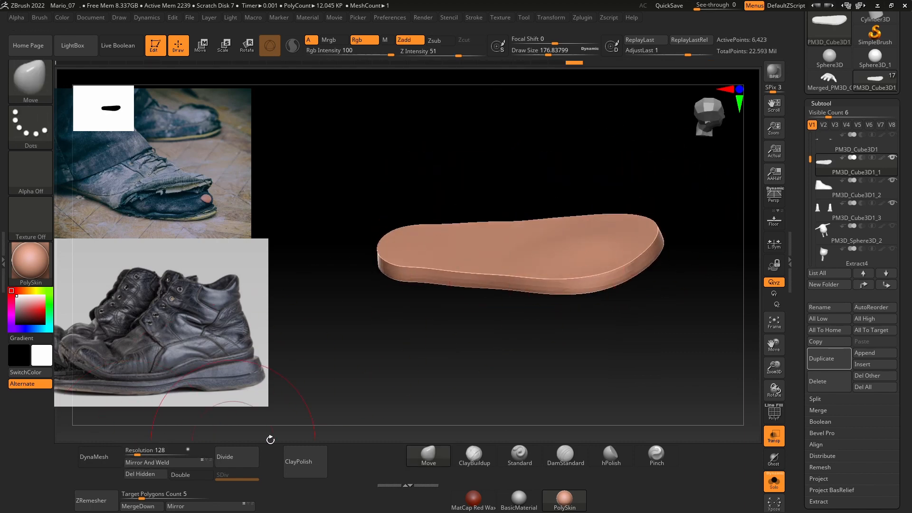
pyautogui.click(770, 487)
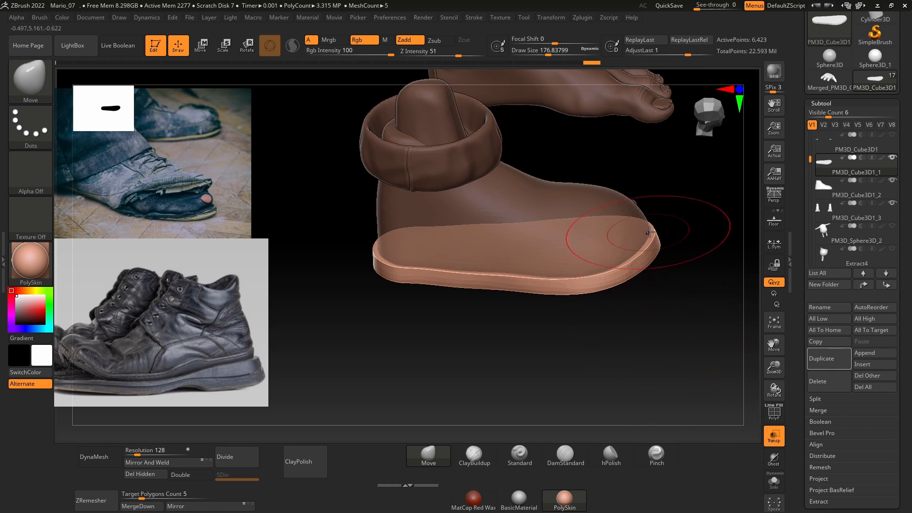
# Step: Select the shoe's upper, PM3D_Cube3D1_2, and adjust it in side view with the Move brush at a draw size of about 145
pyautogui.keyDown('alt'); pyautogui.click(586, 221); pyautogui.keyUp('alt')
pyautogui.keyDown('alt'); pyautogui.click(585, 218); pyautogui.keyUp('alt')
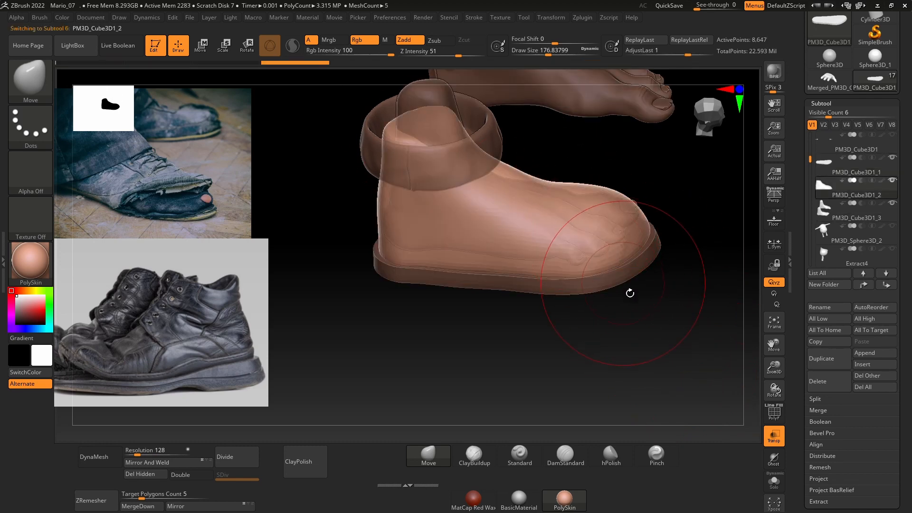
pyautogui.moveTo(628, 291); pyautogui.dragTo(577, 299)
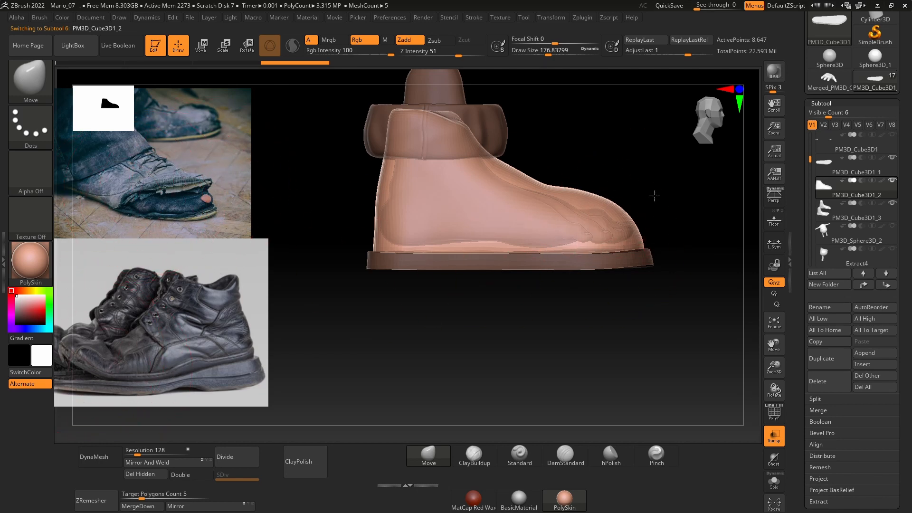
pyautogui.press('space')
pyautogui.moveTo(678, 301)
pyautogui.keyDown('ctrl'); pyautogui.mouseDown()
pyautogui.moveTo(541, 160)
pyautogui.moveTo(643, 201)
pyautogui.moveTo(641, 208)
pyautogui.mouseUp(); pyautogui.keyUp('ctrl')
pyautogui.moveTo(666, 251)
pyautogui.mouseDown()
pyautogui.moveTo(667, 305)
pyautogui.moveTo(689, 244)
pyautogui.mouseUp()
pyautogui.keyDown('ctrl'); pyautogui.moveTo(668, 308); pyautogui.dragTo(546, 142); pyautogui.keyUp('ctrl')
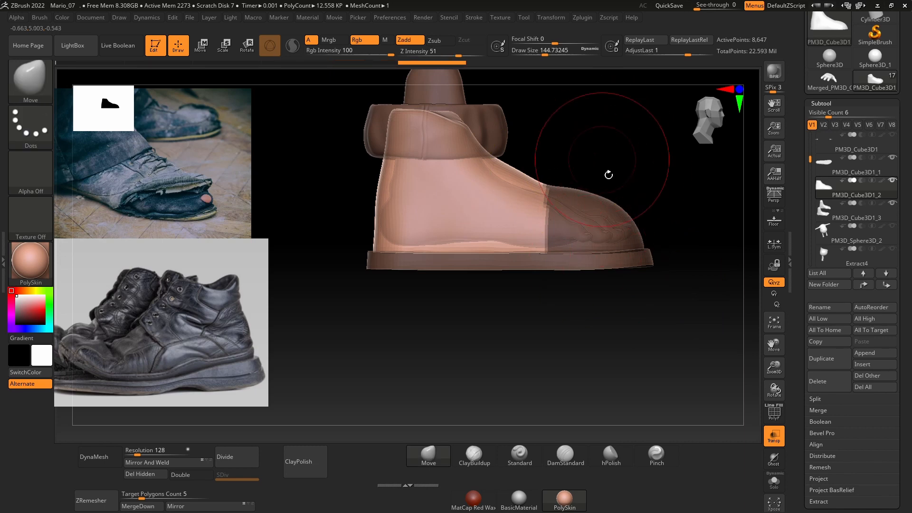
pyautogui.keyDown('ctrl'); pyautogui.click(548, 348); pyautogui.keyUp('ctrl')
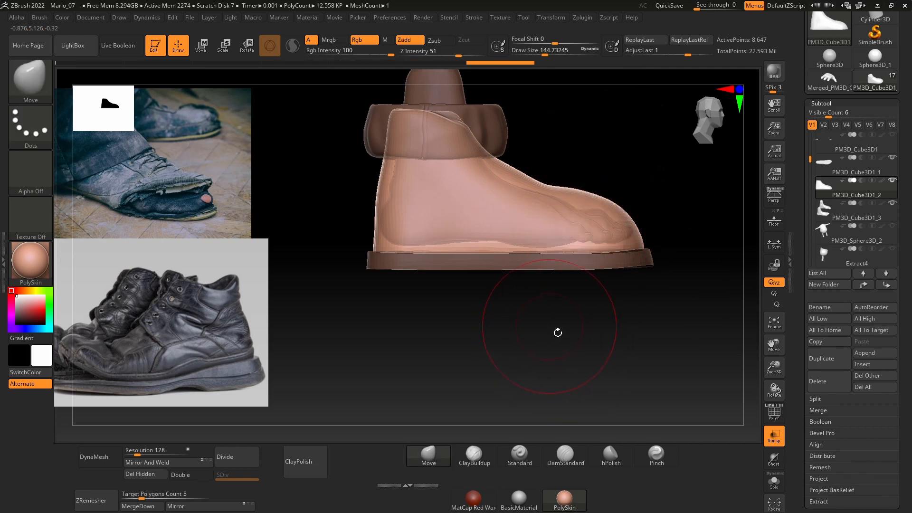
pyautogui.hotkey('ctrl', 'shift')
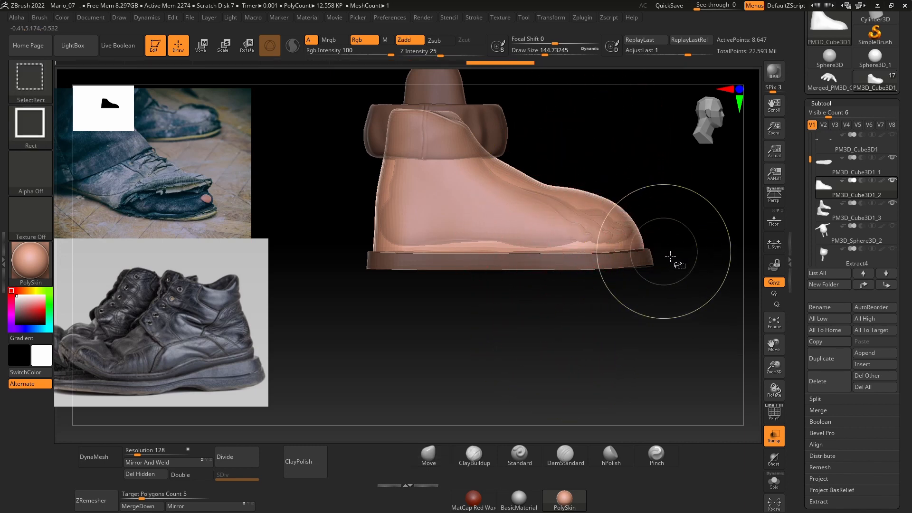
pyautogui.keyDown('ctrl'); pyautogui.keyDown('shift'); pyautogui.moveTo(687, 255); pyautogui.dragTo(433, 234); pyautogui.keyUp('shift'); pyautogui.keyUp('ctrl')
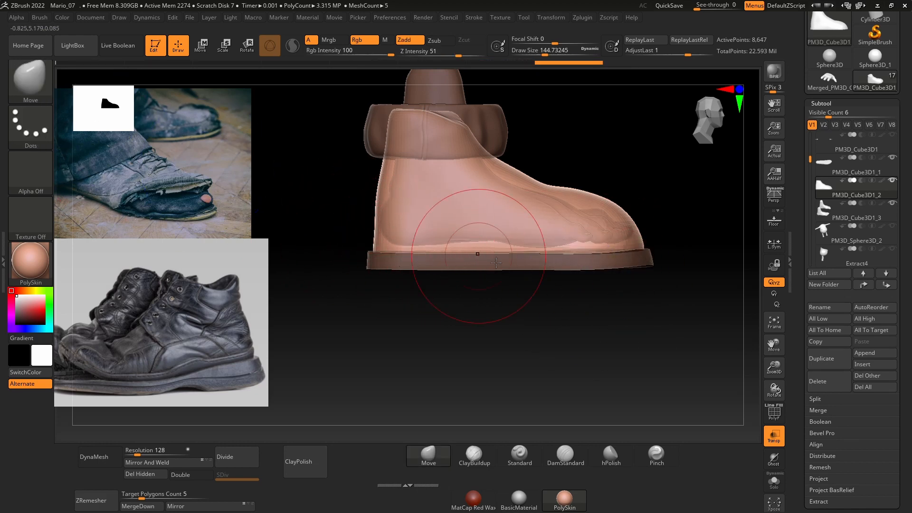
# Step: Trim the upper's lower edge flat just above the sole with the TrimCurve brush
pyautogui.keyDown('ctrl'); pyautogui.keyDown('shift'); pyautogui.click(46, 92); pyautogui.keyUp('shift'); pyautogui.keyUp('ctrl')
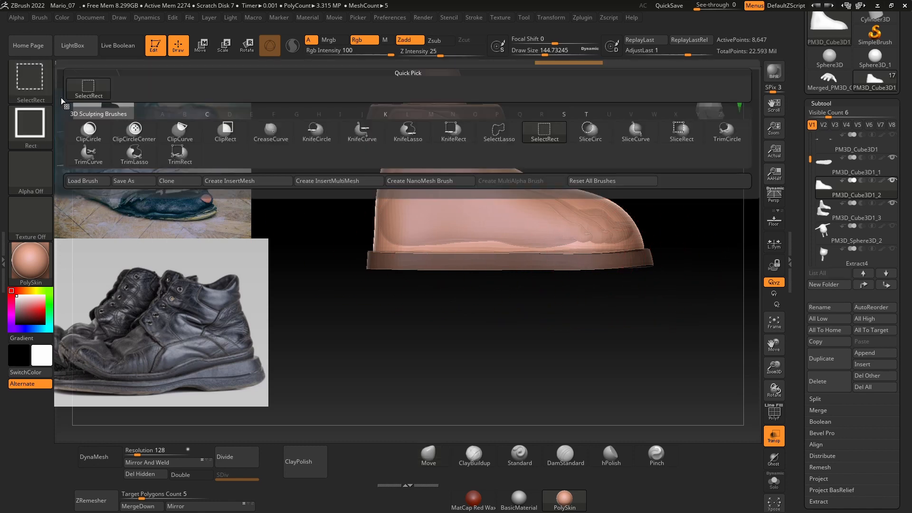
pyautogui.click(89, 154)
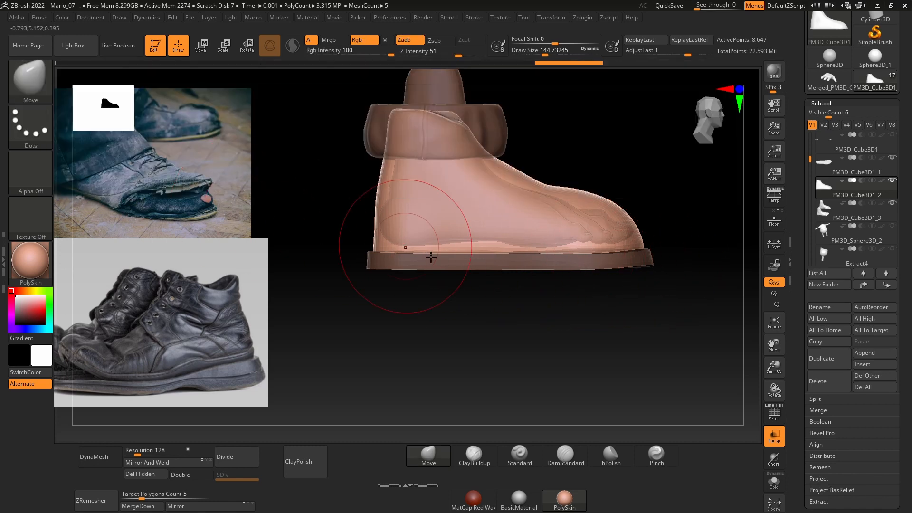
pyautogui.keyDown('ctrl'); pyautogui.keyDown('shift'); pyautogui.moveTo(672, 248); pyautogui.dragTo(306, 249); pyautogui.keyUp('shift'); pyautogui.keyUp('ctrl')
# Step: Select the sole, PM3D_Cube3D1_1, and stretch it vertically with the transform gizmo to thicken it
pyautogui.keyDown('alt'); pyautogui.click(499, 264); pyautogui.keyUp('alt')
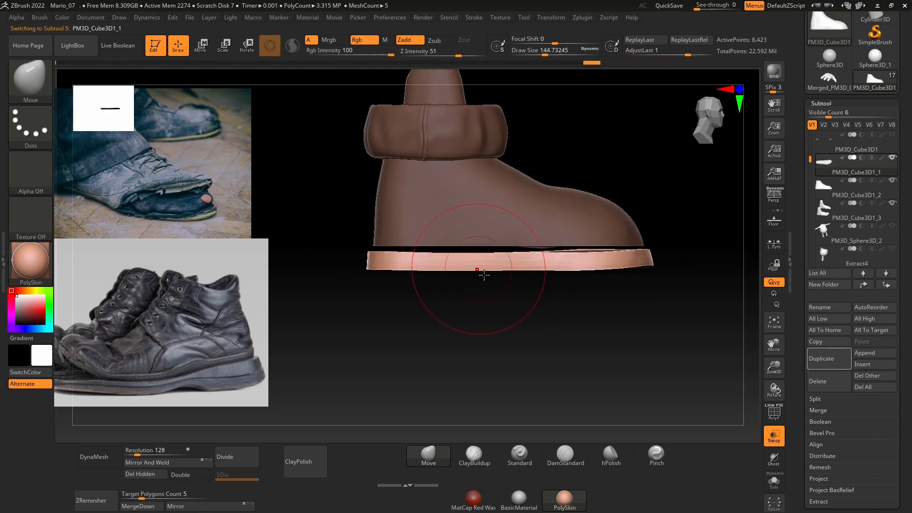
pyautogui.press('w')
pyautogui.moveTo(505, 175); pyautogui.dragTo(500, 140)
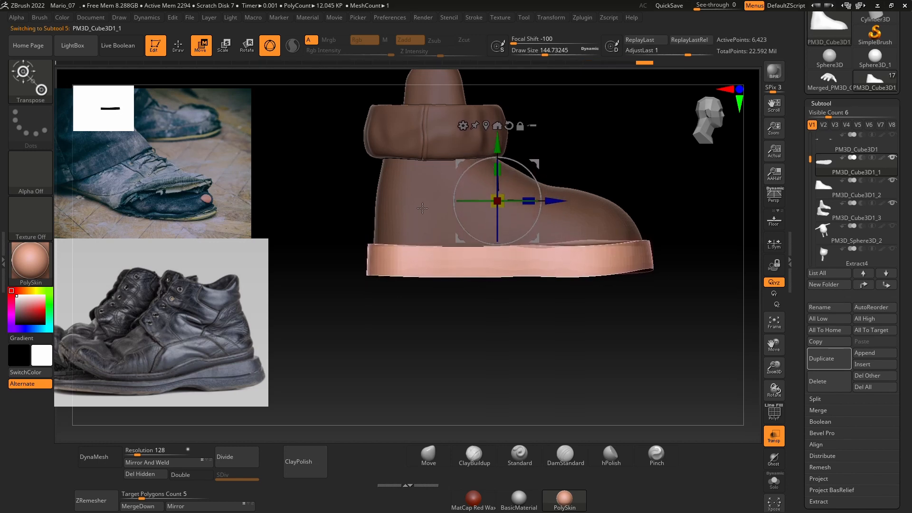
# Step: Trim the thickened sole's underside and top edge flat with TrimCurve and return to draw mode
pyautogui.moveTo(670, 248)
pyautogui.keyDown('ctrl'); pyautogui.keyDown('shift'); pyautogui.mouseDown()
pyautogui.moveTo(512, 249)
pyautogui.moveTo(334, 217)
pyautogui.moveTo(327, 247)
pyautogui.mouseUp(); pyautogui.keyUp('shift'); pyautogui.keyUp('ctrl')
pyautogui.hotkey('ctrl', 'z')
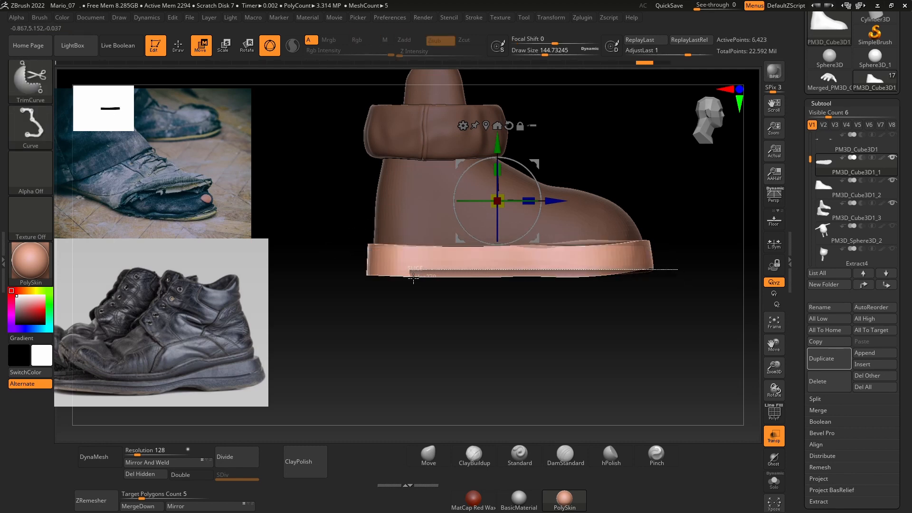
pyautogui.keyDown('ctrl'); pyautogui.keyDown('shift'); pyautogui.moveTo(470, 285); pyautogui.dragTo(682, 274); pyautogui.keyUp('shift'); pyautogui.keyUp('ctrl')
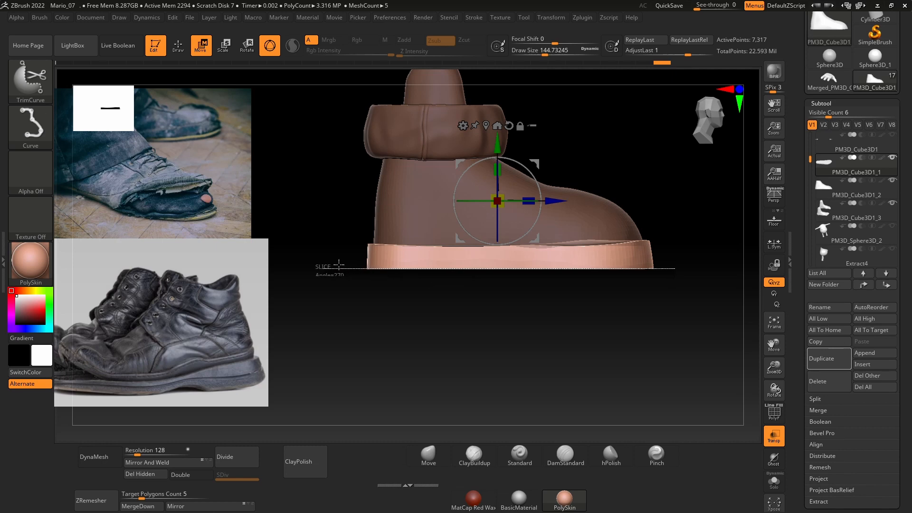
pyautogui.keyDown('ctrl'); pyautogui.keyDown('shift'); pyautogui.moveTo(339, 264); pyautogui.dragTo(339, 264); pyautogui.keyUp('shift'); pyautogui.keyUp('ctrl')
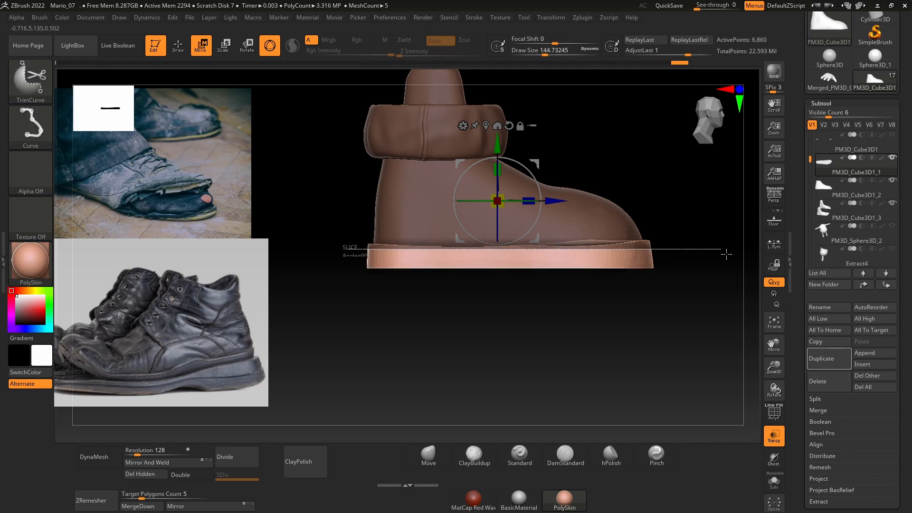
pyautogui.keyDown('ctrl'); pyautogui.keyDown('shift'); pyautogui.moveTo(726, 254); pyautogui.dragTo(726, 254); pyautogui.keyUp('shift'); pyautogui.keyUp('ctrl')
pyautogui.press('q')
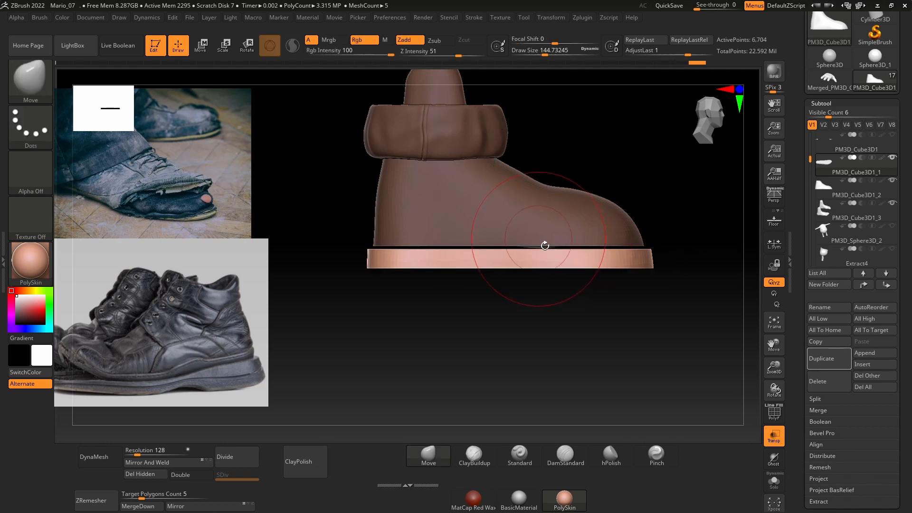
# Step: Raise the sole to close the gap beneath the upper, and make the upper, PM3D_Cube3D1_2, the active subtool
pyautogui.press('w')
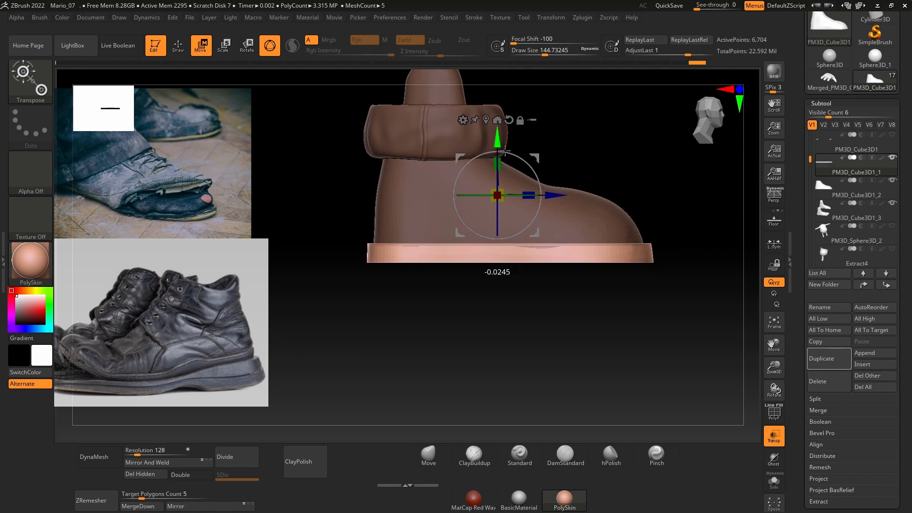
pyautogui.press('q')
pyautogui.keyDown('alt'); pyautogui.click(599, 223); pyautogui.keyUp('alt')
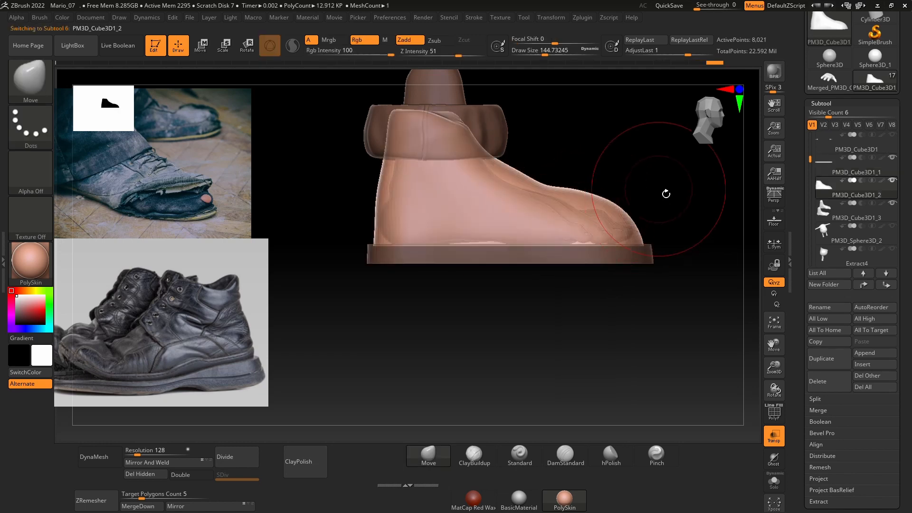
pyautogui.moveTo(665, 193); pyautogui.dragTo(679, 213)
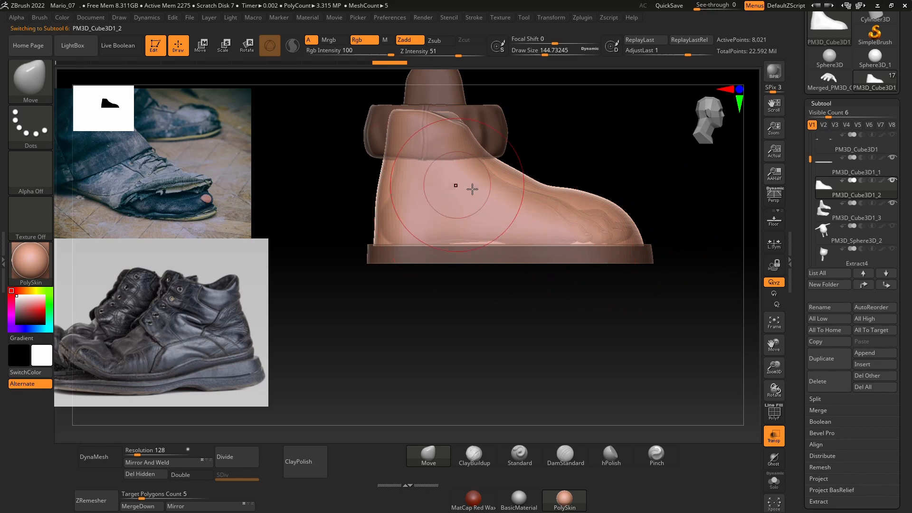
# Step: Mask the rear of the upper and rotate the toe section upward to lift it off the sole
pyautogui.moveTo(673, 290)
pyautogui.keyDown('ctrl'); pyautogui.mouseDown()
pyautogui.moveTo(540, 155)
pyautogui.moveTo(547, 159)
pyautogui.mouseUp(); pyautogui.keyUp('ctrl')
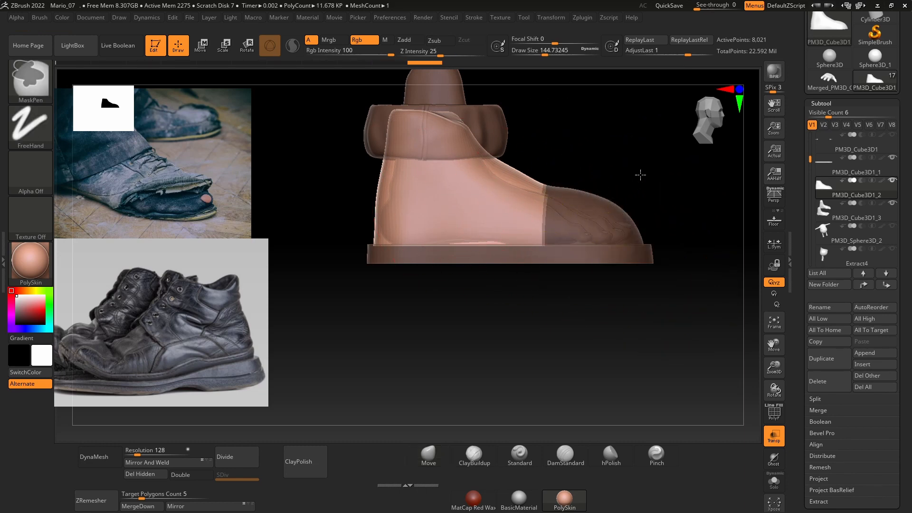
pyautogui.keyDown('ctrl'); pyautogui.click(641, 173); pyautogui.keyUp('ctrl')
pyautogui.press('w')
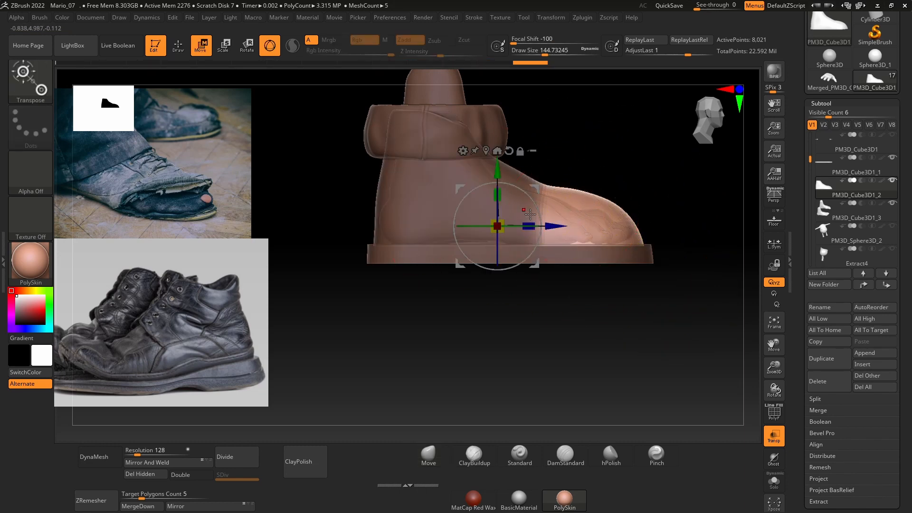
pyautogui.moveTo(559, 234); pyautogui.dragTo(605, 234)
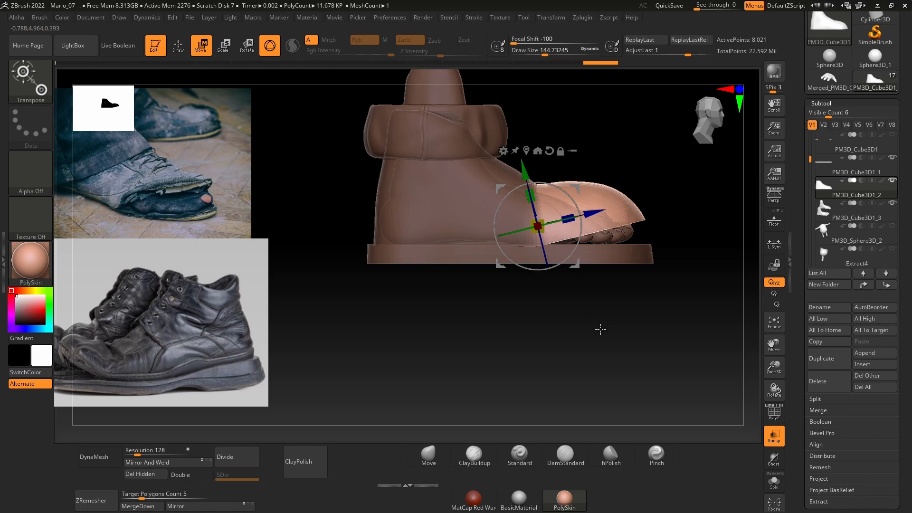
pyautogui.press('q')
# Step: Turn off transparency and set the Move brush's draw size to about 97
pyautogui.moveTo(600, 329)
pyautogui.mouseDown()
pyautogui.moveTo(581, 335)
pyautogui.moveTo(651, 351)
pyautogui.moveTo(627, 328)
pyautogui.moveTo(672, 353)
pyautogui.mouseUp()
pyautogui.click(783, 433)
pyautogui.press('space')
pyautogui.moveTo(606, 218); pyautogui.dragTo(576, 217)
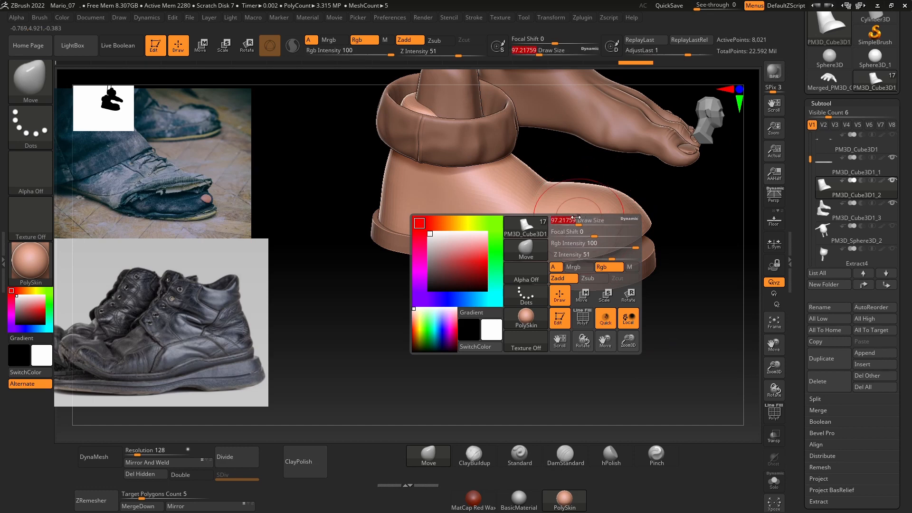
# Step: Rotate the unmasked toe section further upward in side view to open a wider gap above the sole
pyautogui.moveTo(511, 332); pyautogui.dragTo(517, 338)
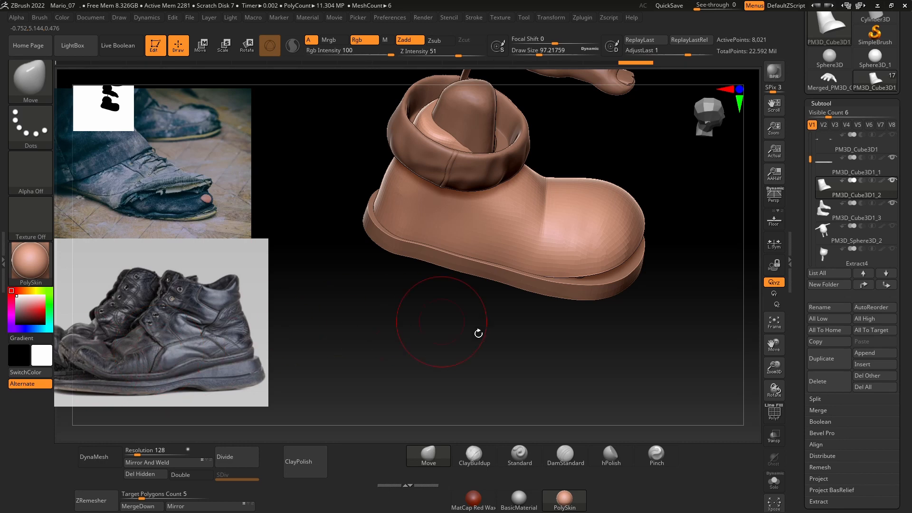
pyautogui.keyDown('shift'); pyautogui.moveTo(478, 333); pyautogui.dragTo(532, 336); pyautogui.keyUp('shift')
pyautogui.press('w')
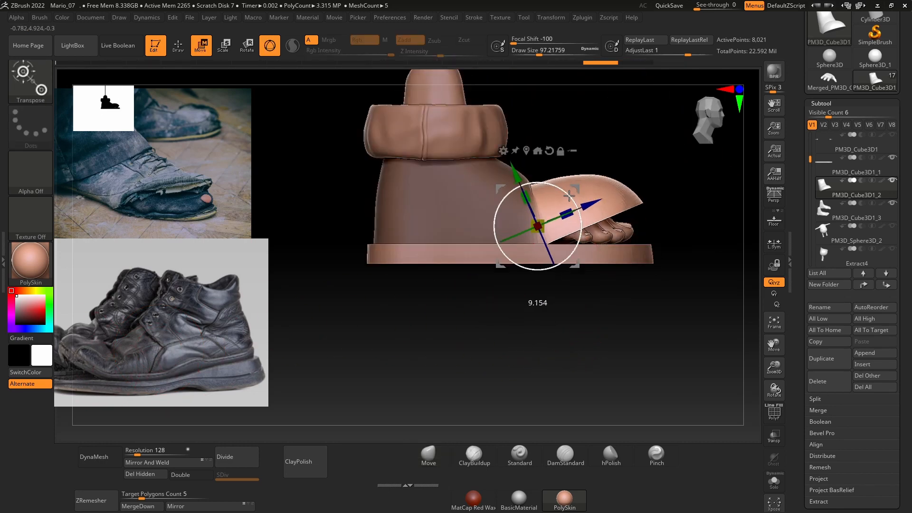
pyautogui.press('q')
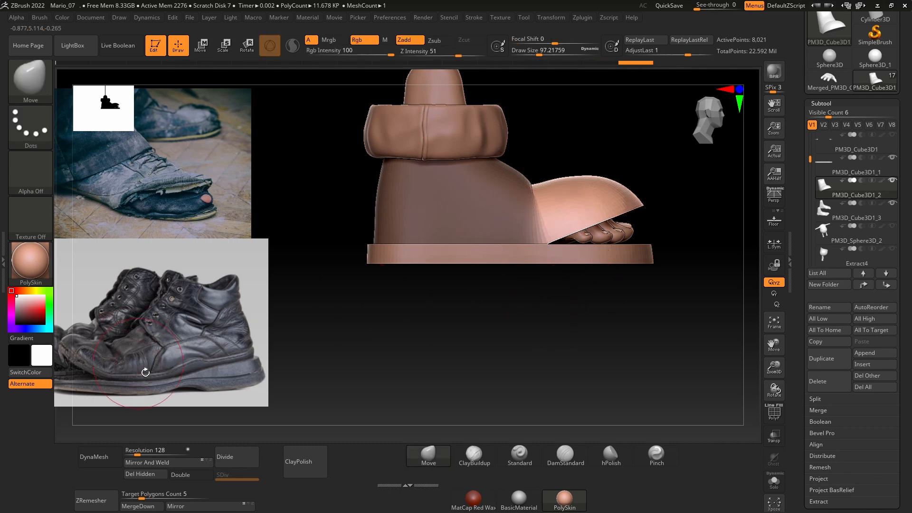
# Step: Select the sole, PM3D_Cube3D1_1, and move it up slightly into the bottom of the upper
pyautogui.moveTo(548, 316); pyautogui.dragTo(498, 320)
pyautogui.moveTo(496, 354); pyautogui.dragTo(529, 177)
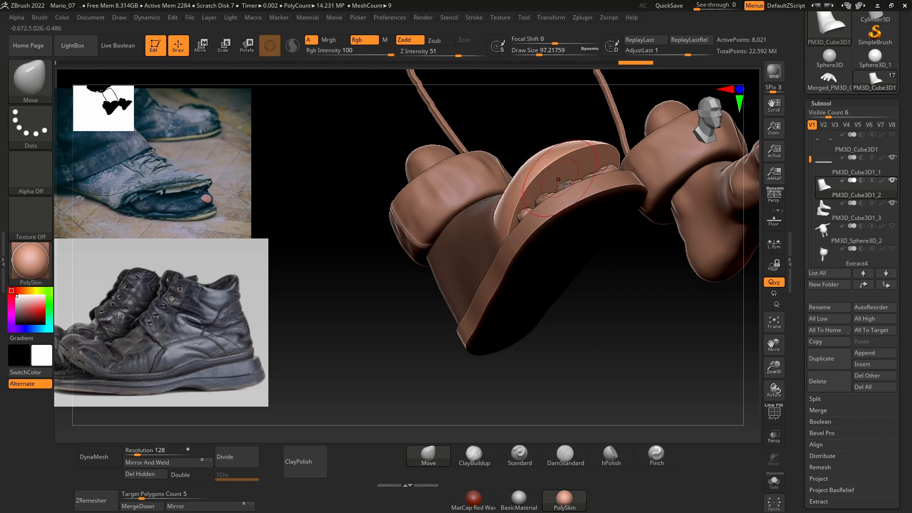
pyautogui.moveTo(587, 356)
pyautogui.mouseDown()
pyautogui.moveTo(538, 275)
pyautogui.moveTo(534, 174)
pyautogui.mouseUp()
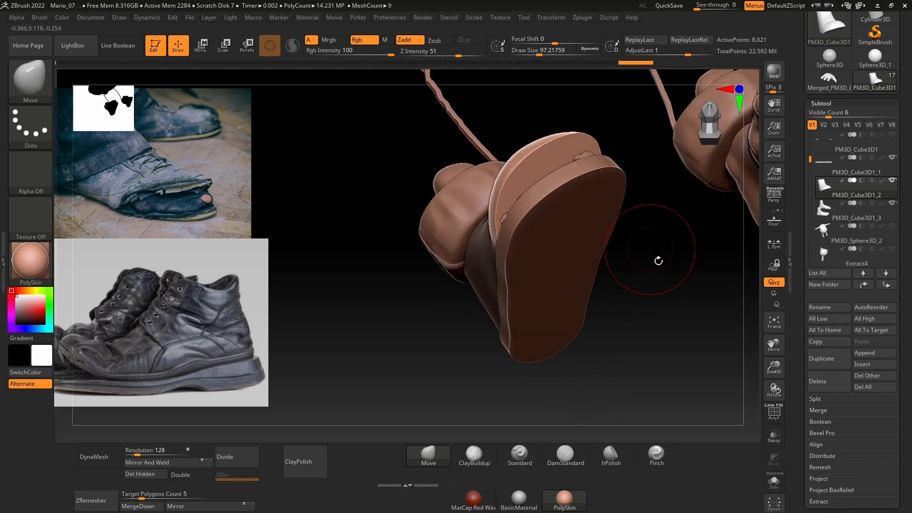
pyautogui.moveTo(658, 261); pyautogui.dragTo(618, 297)
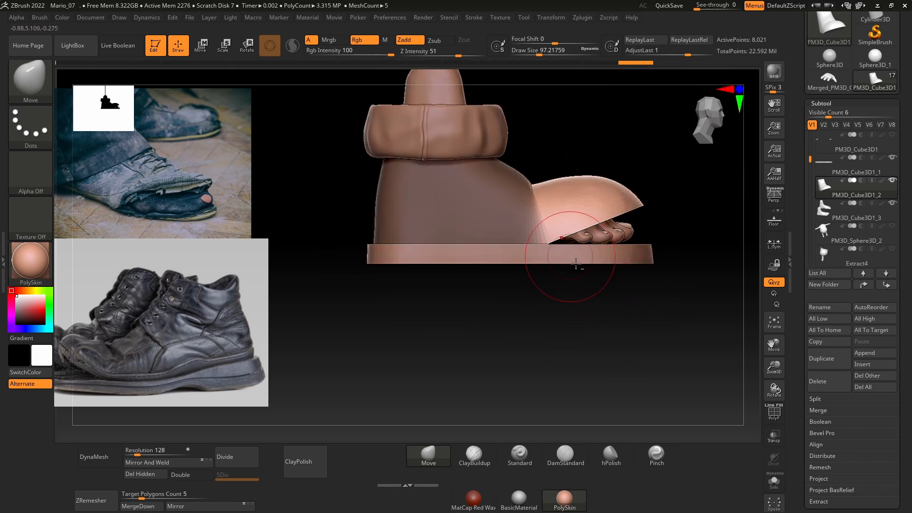
pyautogui.press('w')
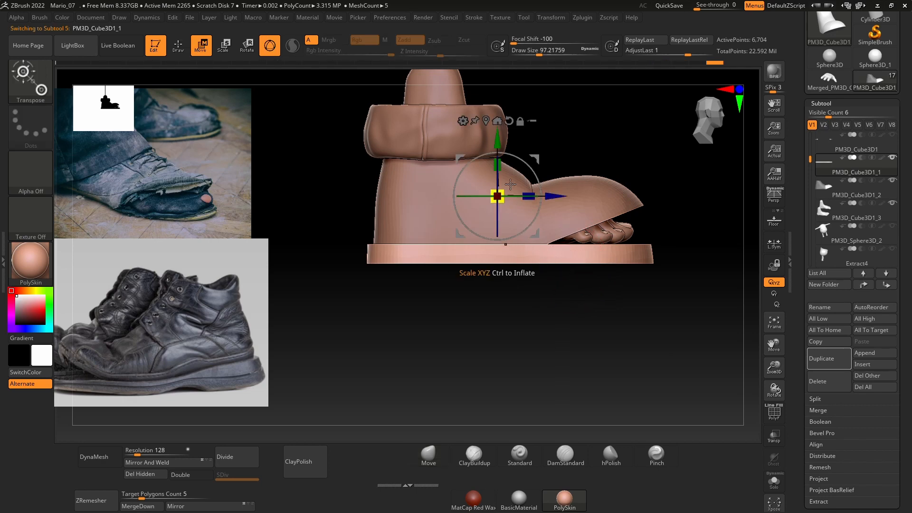
pyautogui.moveTo(483, 346)
pyautogui.mouseDown()
pyautogui.moveTo(472, 373)
pyautogui.moveTo(513, 332)
pyautogui.moveTo(568, 328)
pyautogui.moveTo(568, 296)
pyautogui.mouseUp()
pyautogui.press('q')
pyautogui.moveTo(626, 326); pyautogui.dragTo(591, 264)
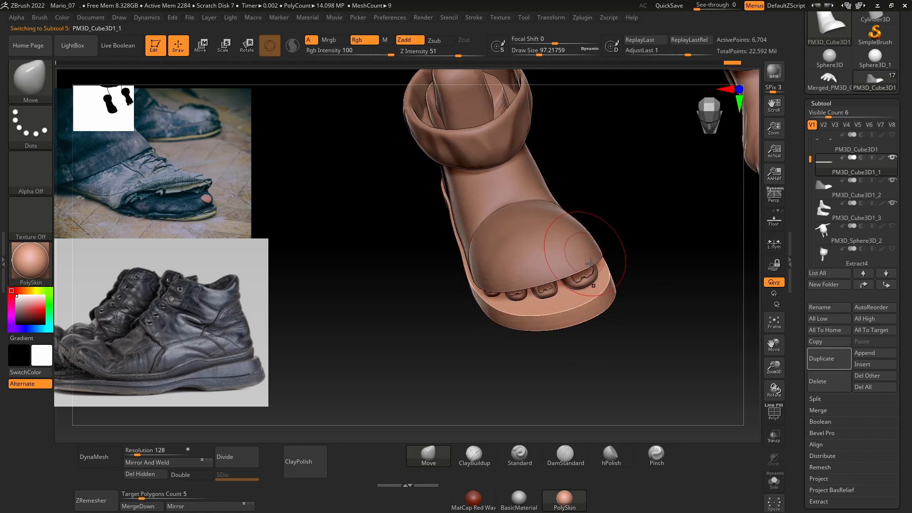
pyautogui.moveTo(484, 342)
pyautogui.mouseDown()
pyautogui.moveTo(475, 265)
pyautogui.moveTo(671, 300)
pyautogui.moveTo(591, 350)
pyautogui.moveTo(576, 321)
pyautogui.moveTo(595, 212)
pyautogui.mouseUp()
pyautogui.moveTo(549, 358); pyautogui.dragTo(462, 363)
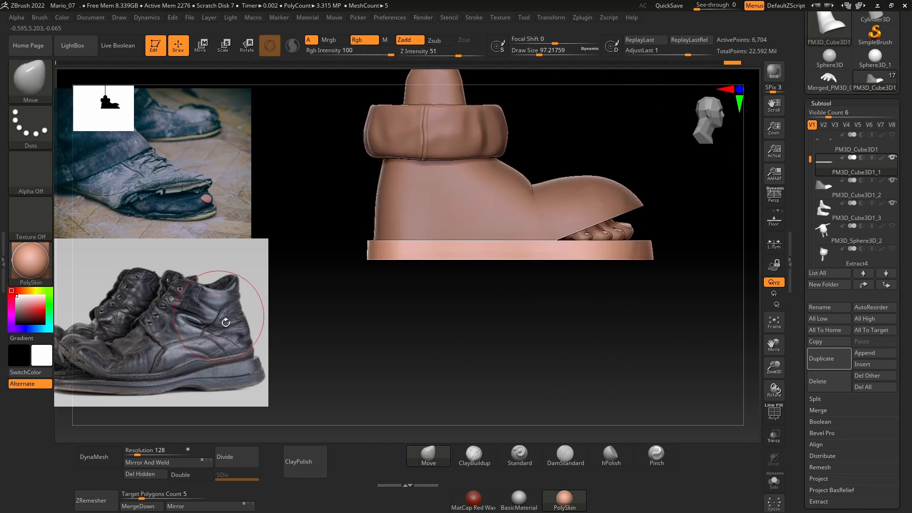
# Step: Reposition the black leather boots reference image closer to the modelled shoe so its full sole profile is visible
pyautogui.press('z')
pyautogui.moveTo(195, 333); pyautogui.dragTo(229, 293)
pyautogui.press('z')
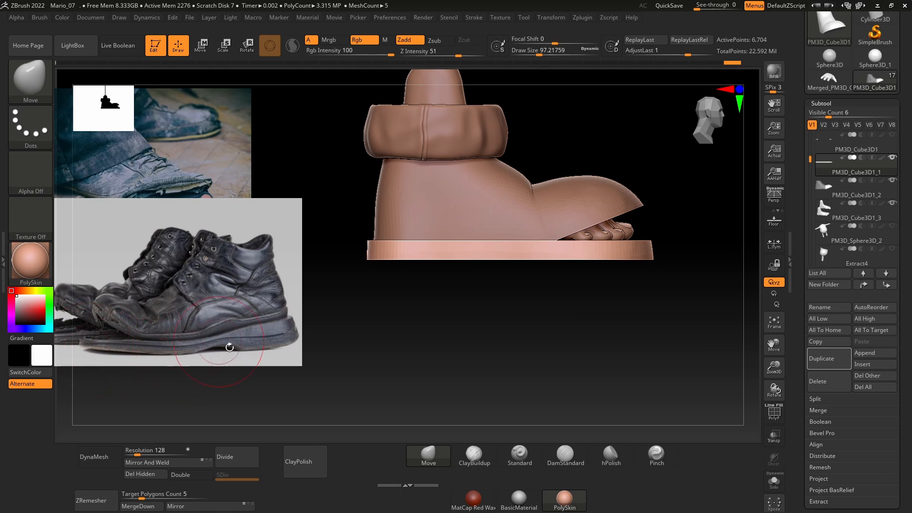
pyautogui.moveTo(230, 347); pyautogui.dragTo(304, 336)
pyautogui.moveTo(234, 354); pyautogui.dragTo(362, 337)
# Step: Show the sole's polyframe, mask all but its rear top edge, and move that edge up to form a step behind the toes
pyautogui.click(774, 482)
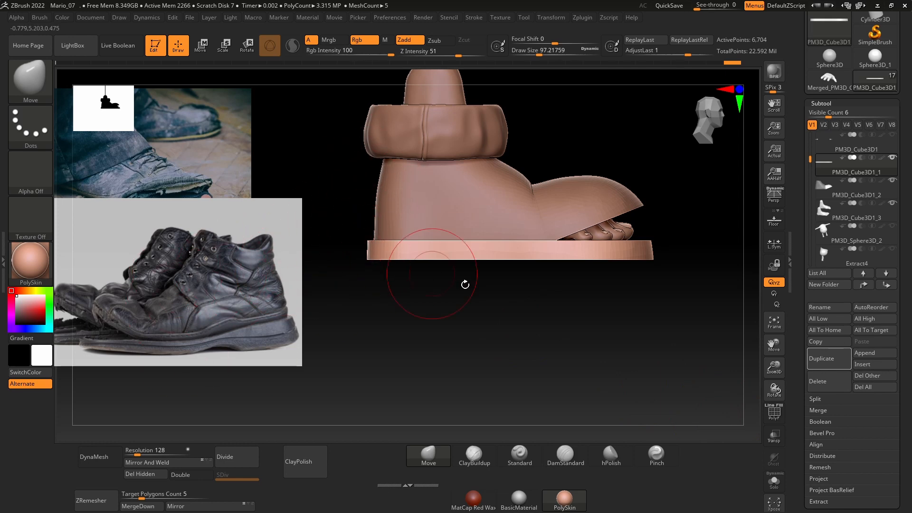
pyautogui.keyDown('alt'); pyautogui.moveTo(690, 300); pyautogui.dragTo(689, 307); pyautogui.keyUp('alt')
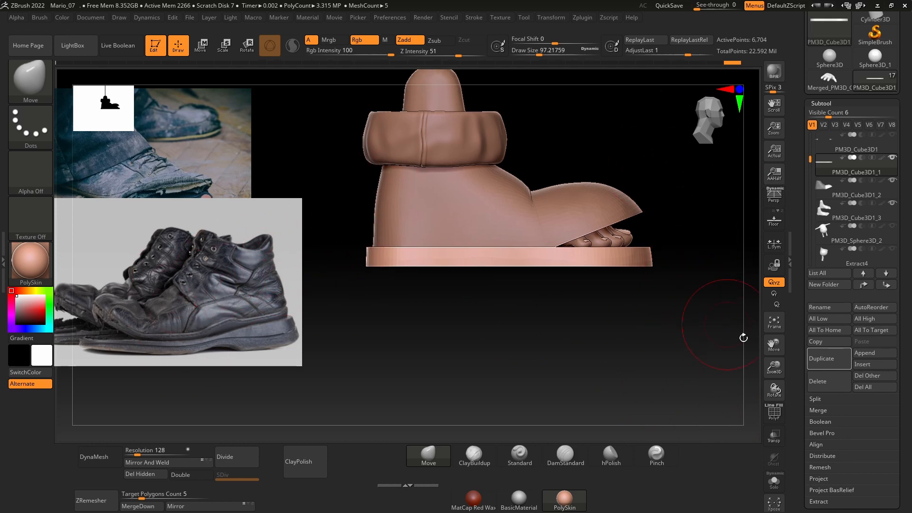
pyautogui.click(773, 413)
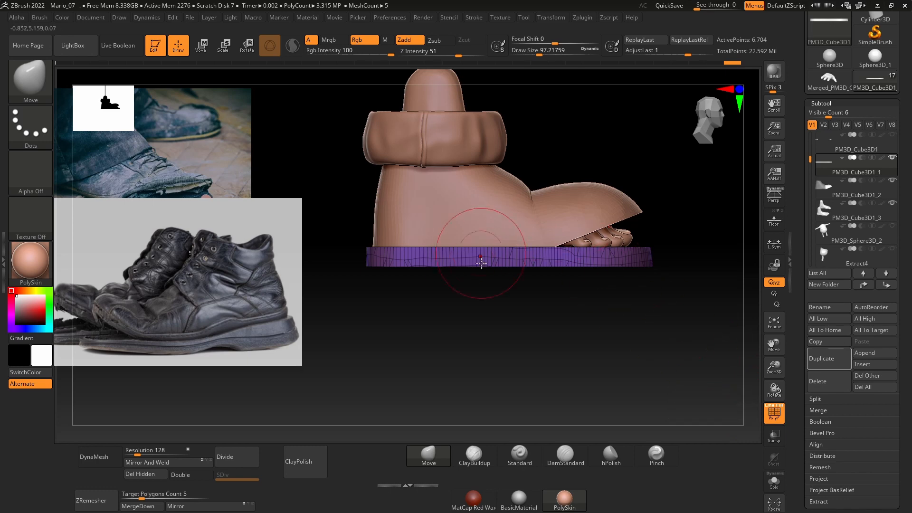
pyautogui.moveTo(334, 212)
pyautogui.keyDown('ctrl'); pyautogui.mouseDown()
pyautogui.moveTo(422, 262)
pyautogui.moveTo(536, 255)
pyautogui.mouseUp(); pyautogui.keyUp('ctrl')
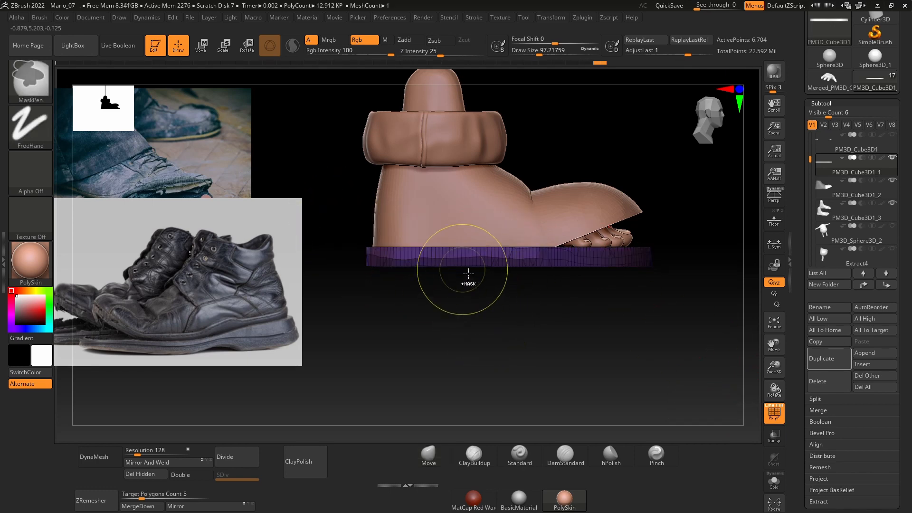
pyautogui.press('w')
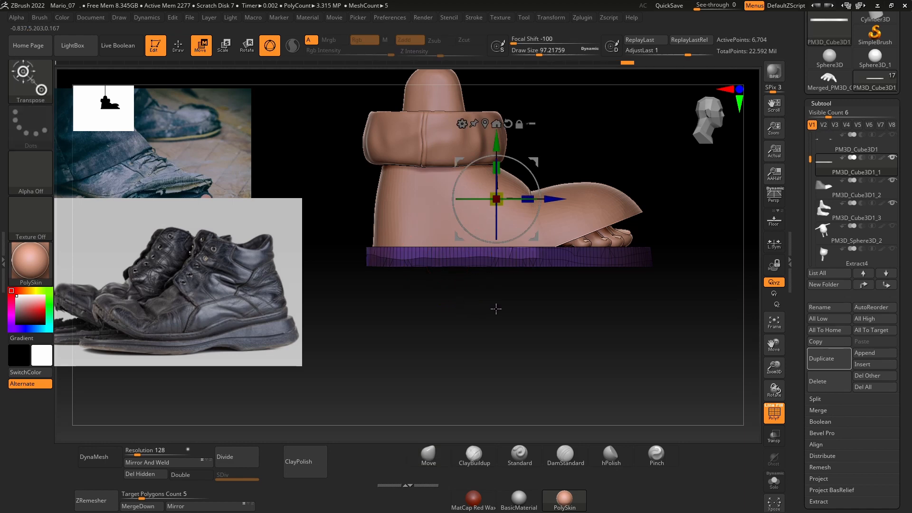
pyautogui.moveTo(498, 144); pyautogui.dragTo(498, 136)
pyautogui.moveTo(555, 190); pyautogui.dragTo(547, 190)
pyautogui.hotkey('ctrl', 'z')
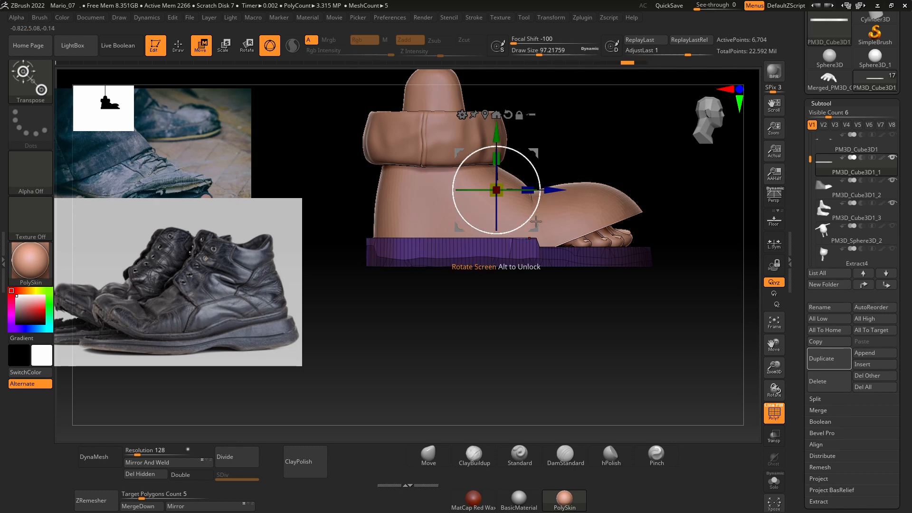
pyautogui.press('q')
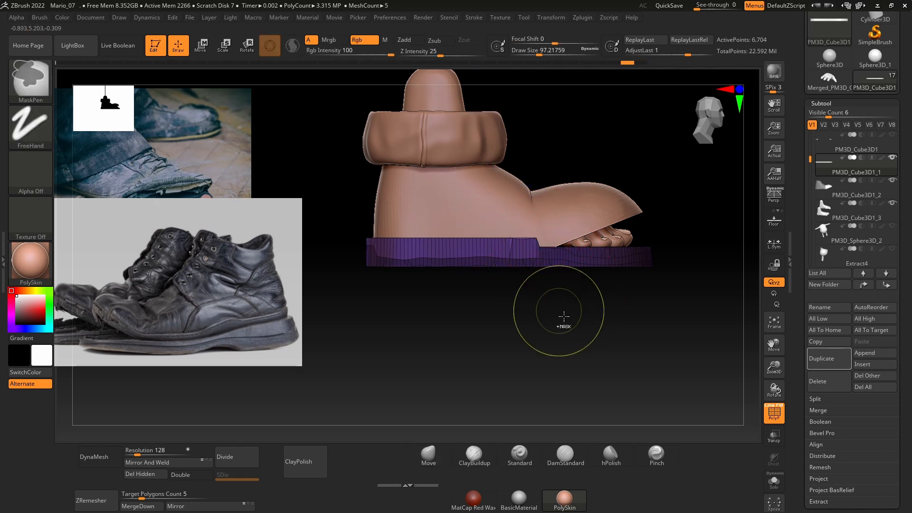
pyautogui.keyDown('ctrl'); pyautogui.moveTo(564, 316); pyautogui.dragTo(357, 248); pyautogui.keyUp('ctrl')
pyautogui.press('w')
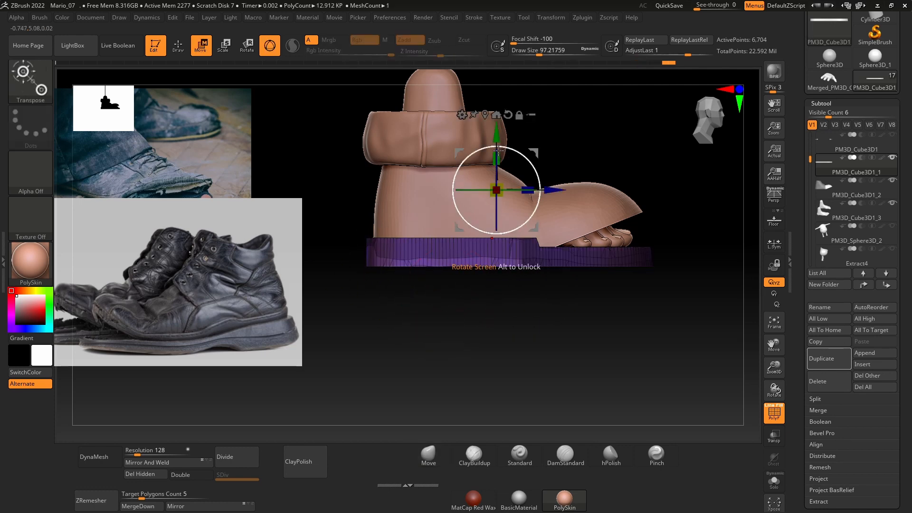
pyautogui.moveTo(500, 144); pyautogui.dragTo(500, 147)
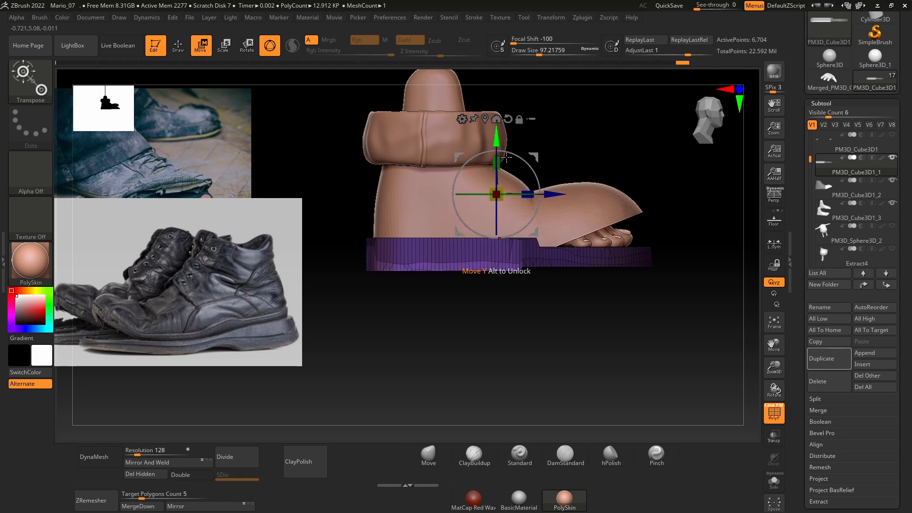
pyautogui.hotkey('ctrl', 'z')
# Step: Mask all but the sole's full bottom edge, move it down to thicken the sole, and clear the mask
pyautogui.press('q')
pyautogui.keyDown('ctrl'); pyautogui.moveTo(686, 300); pyautogui.dragTo(349, 255); pyautogui.keyUp('ctrl')
pyautogui.keyDown('ctrl'); pyautogui.moveTo(488, 320); pyautogui.dragTo(561, 325); pyautogui.keyUp('ctrl')
pyautogui.keyDown('ctrl'); pyautogui.moveTo(680, 297); pyautogui.dragTo(350, 260); pyautogui.keyUp('ctrl')
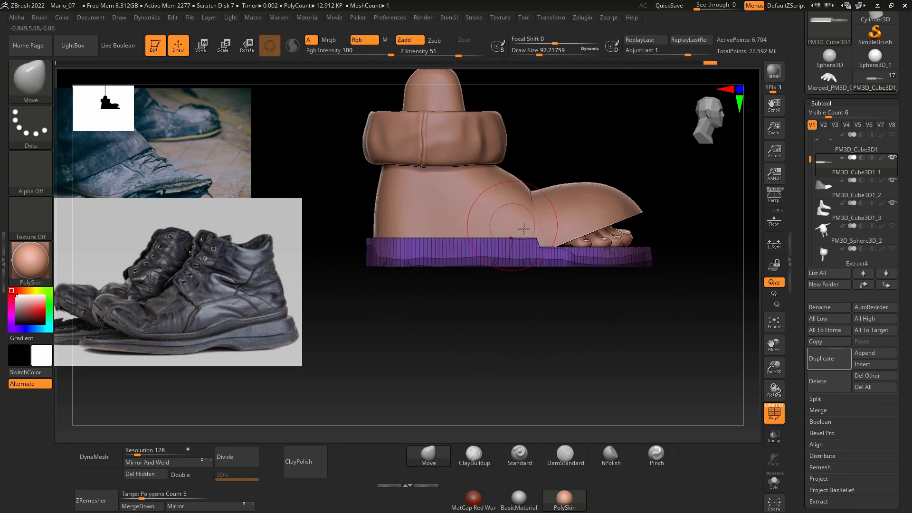
pyautogui.keyDown('ctrl'); pyautogui.click(509, 322); pyautogui.keyUp('ctrl')
pyautogui.press('w')
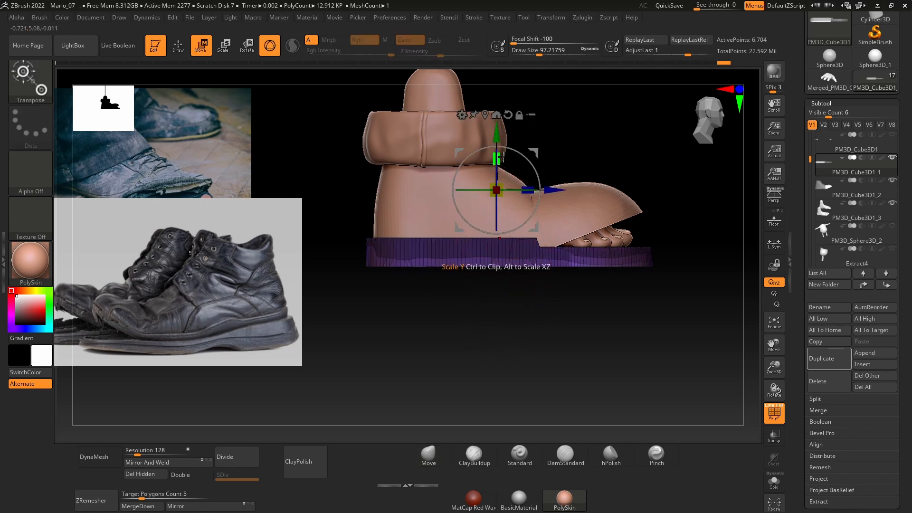
pyautogui.moveTo(497, 133); pyautogui.dragTo(497, 148)
pyautogui.keyDown('ctrl'); pyautogui.click(492, 317); pyautogui.keyUp('ctrl')
pyautogui.press('q')
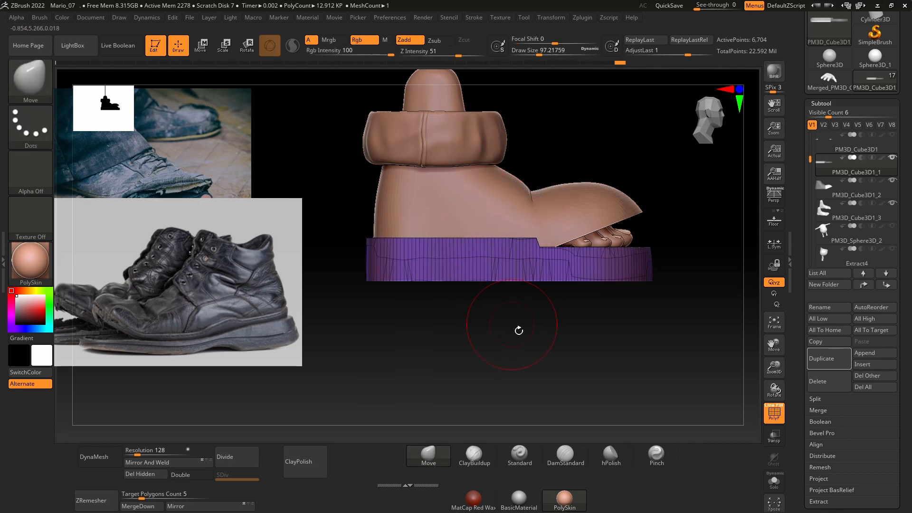
# Step: Remesh the sole with DynaMesh at resolution 464 and cut a shallow arch into its underside with TrimCurve
pyautogui.moveTo(138, 452); pyautogui.dragTo(147, 453)
pyautogui.click(95, 456)
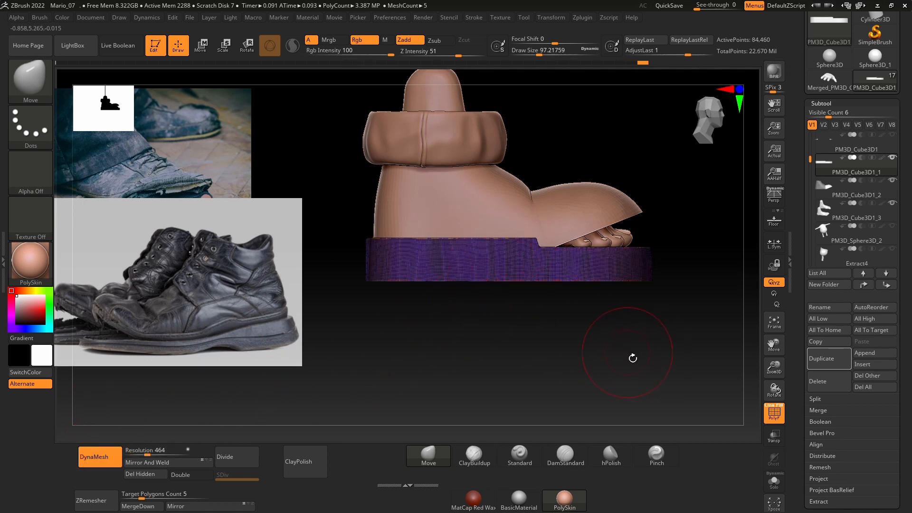
pyautogui.hotkey('ctrl', 'shift')
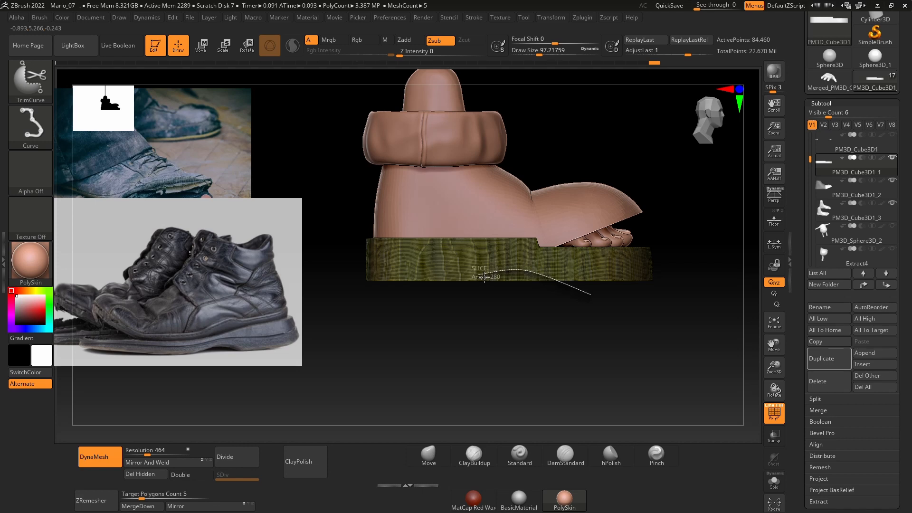
pyautogui.keyDown('ctrl'); pyautogui.keyDown('shift'); pyautogui.moveTo(482, 276); pyautogui.dragTo(423, 295); pyautogui.keyUp('shift'); pyautogui.keyUp('ctrl')
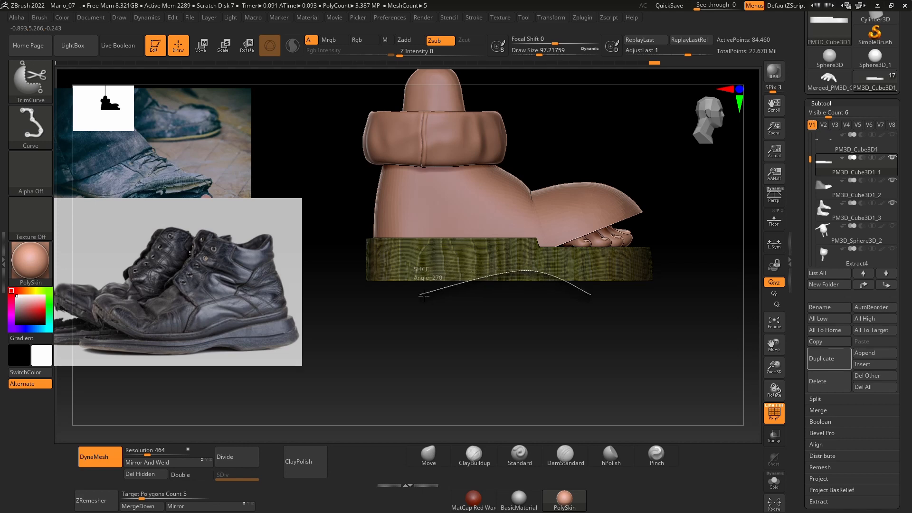
pyautogui.moveTo(537, 331)
pyautogui.keyDown('ctrl'); pyautogui.keyDown('shift'); pyautogui.mouseDown()
pyautogui.moveTo(536, 350)
pyautogui.moveTo(569, 313)
pyautogui.moveTo(566, 350)
pyautogui.mouseUp(); pyautogui.keyUp('shift'); pyautogui.keyUp('ctrl')
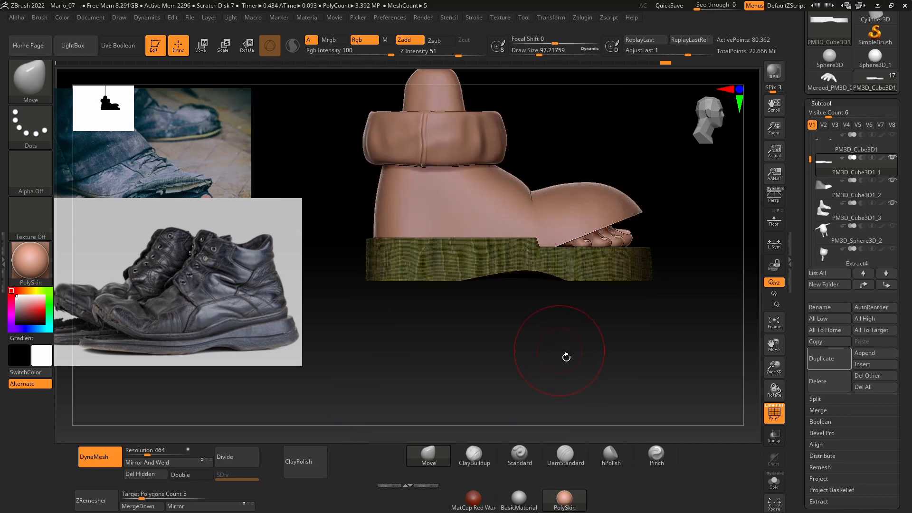
# Step: Trim the sole's underside flat on both sides of the arch with TrimCurve, and undo the last cut
pyautogui.keyDown('ctrl'); pyautogui.keyDown('shift'); pyautogui.moveTo(692, 280); pyautogui.dragTo(538, 280); pyautogui.keyUp('shift'); pyautogui.keyUp('ctrl')
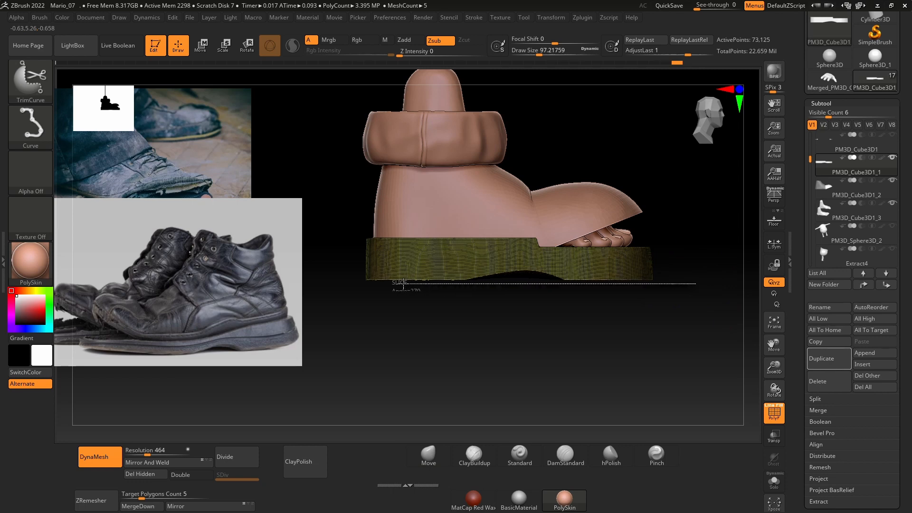
pyautogui.keyDown('ctrl'); pyautogui.keyDown('shift'); pyautogui.moveTo(709, 270); pyautogui.dragTo(437, 280); pyautogui.keyUp('shift'); pyautogui.keyUp('ctrl')
pyautogui.hotkey('ctrl', 'z')
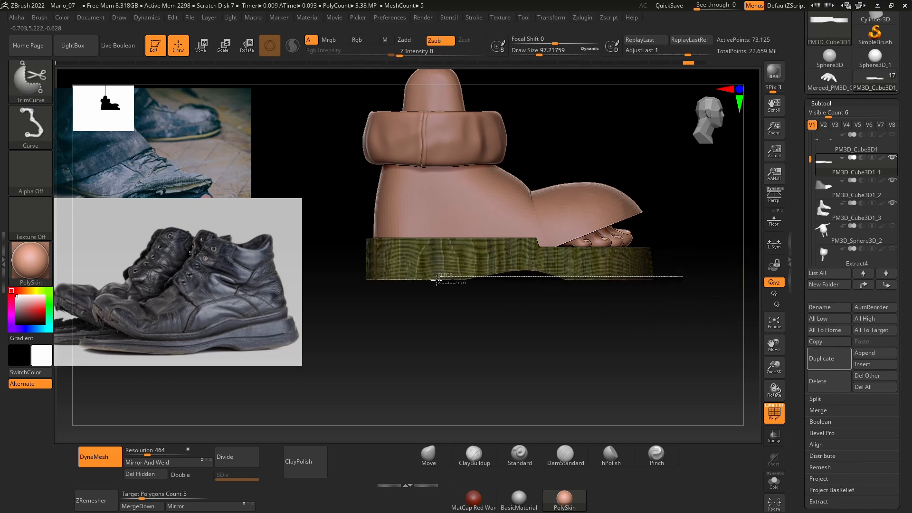
# Step: Trim the sole's underside flat around the arch with TrimCurve and assign the whole sole to one polygroup
pyautogui.keyDown('ctrl'); pyautogui.keyDown('shift'); pyautogui.moveTo(342, 286); pyautogui.dragTo(341, 285); pyautogui.keyUp('shift'); pyautogui.keyUp('ctrl')
pyautogui.click(773, 411)
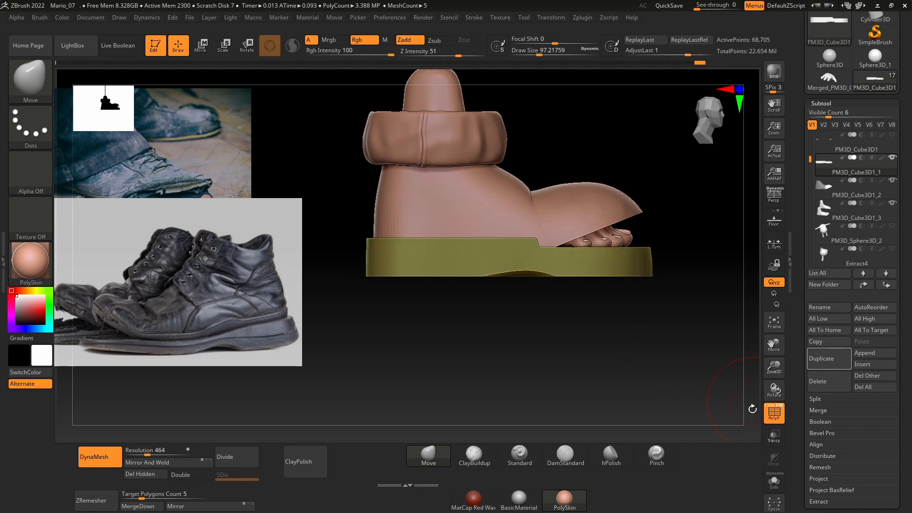
pyautogui.moveTo(597, 323)
pyautogui.mouseDown()
pyautogui.moveTo(591, 280)
pyautogui.moveTo(546, 275)
pyautogui.mouseUp()
pyautogui.keyDown('ctrl'); pyautogui.keyDown('shift'); pyautogui.moveTo(609, 287); pyautogui.dragTo(574, 285); pyautogui.keyUp('shift'); pyautogui.keyUp('ctrl')
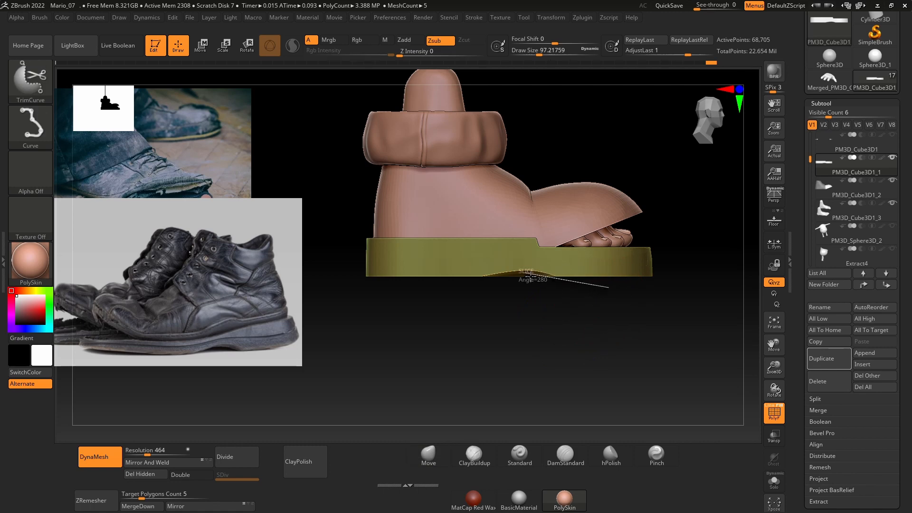
pyautogui.keyDown('ctrl'); pyautogui.keyDown('shift'); pyautogui.moveTo(427, 305); pyautogui.dragTo(423, 308); pyautogui.keyUp('shift'); pyautogui.keyUp('ctrl')
pyautogui.moveTo(580, 328); pyautogui.dragTo(638, 287)
pyautogui.hotkey('ctrl', 'w')
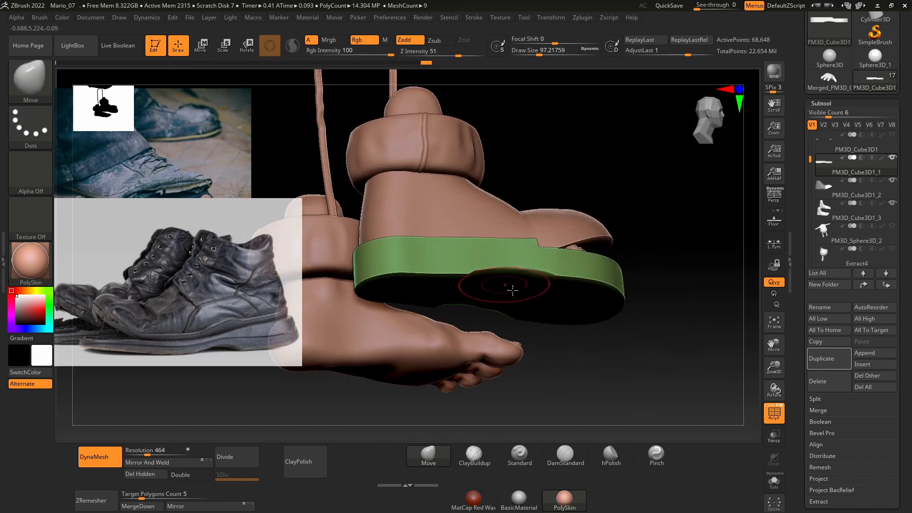
# Step: Soften the arch transitions and the bottom rim on the sole's underside with the Smooth brush
pyautogui.keyDown('shift'); pyautogui.moveTo(702, 259); pyautogui.dragTo(715, 278); pyautogui.keyUp('shift')
pyautogui.keyDown('shift'); pyautogui.moveTo(539, 286); pyautogui.dragTo(463, 287); pyautogui.keyUp('shift')
pyautogui.moveTo(461, 318)
pyautogui.keyDown('alt'); pyautogui.mouseDown()
pyautogui.moveTo(476, 330)
pyautogui.moveTo(509, 323)
pyautogui.mouseUp(); pyautogui.keyUp('alt')
pyautogui.keyDown('shift'); pyautogui.moveTo(414, 273); pyautogui.dragTo(418, 295); pyautogui.keyUp('shift')
pyautogui.moveTo(423, 328); pyautogui.dragTo(421, 359)
pyautogui.keyDown('shift'); pyautogui.moveTo(439, 272); pyautogui.dragTo(547, 273); pyautogui.keyUp('shift')
pyautogui.keyDown('shift'); pyautogui.moveTo(570, 274); pyautogui.dragTo(658, 274); pyautogui.keyUp('shift')
pyautogui.moveTo(479, 342)
pyautogui.mouseDown()
pyautogui.moveTo(464, 267)
pyautogui.moveTo(511, 260)
pyautogui.mouseUp()
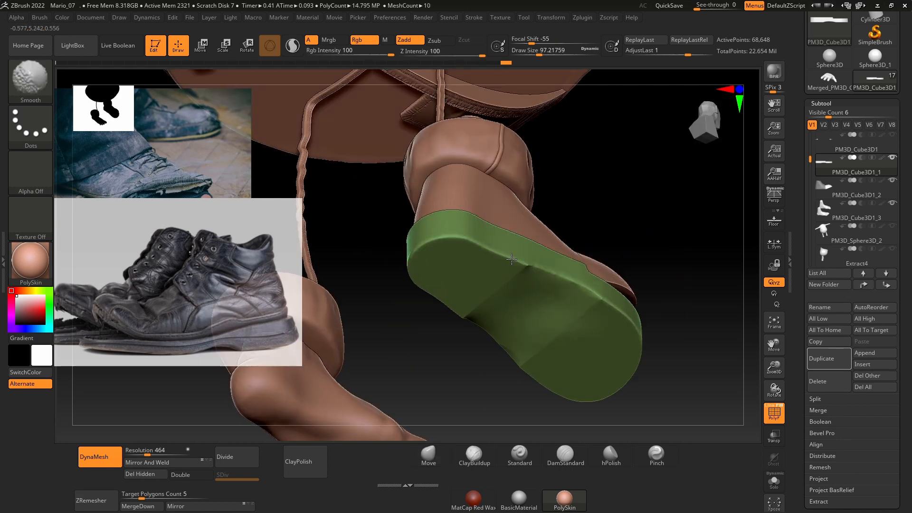
pyautogui.moveTo(678, 299)
pyautogui.keyDown('shift'); pyautogui.mouseDown()
pyautogui.moveTo(395, 230)
pyautogui.moveTo(479, 226)
pyautogui.mouseUp(); pyautogui.keyUp('shift')
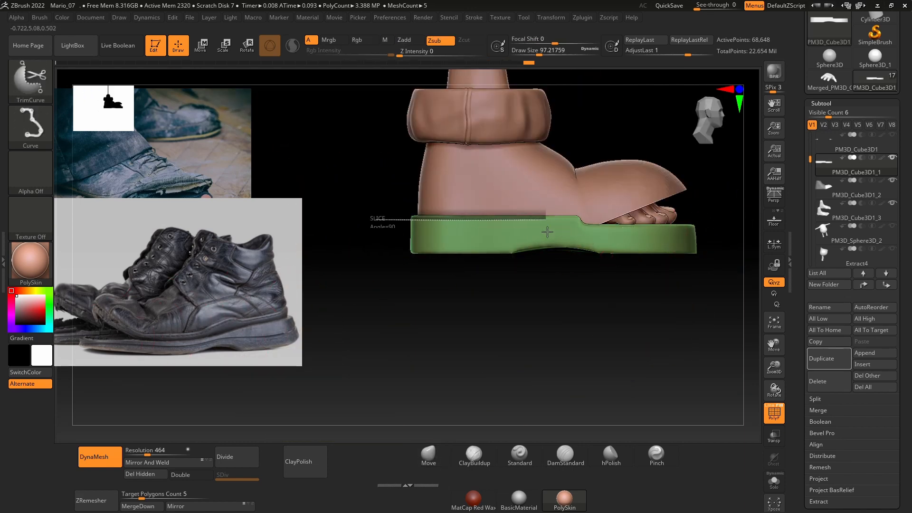
pyautogui.keyDown('ctrl'); pyautogui.keyDown('shift'); pyautogui.moveTo(610, 238); pyautogui.dragTo(539, 234); pyautogui.keyUp('shift'); pyautogui.keyUp('ctrl')
pyautogui.hotkey('ctrl', 'z')
pyautogui.keyDown('ctrl'); pyautogui.keyDown('shift'); pyautogui.moveTo(385, 222); pyautogui.dragTo(493, 226); pyautogui.keyUp('shift'); pyautogui.keyUp('ctrl')
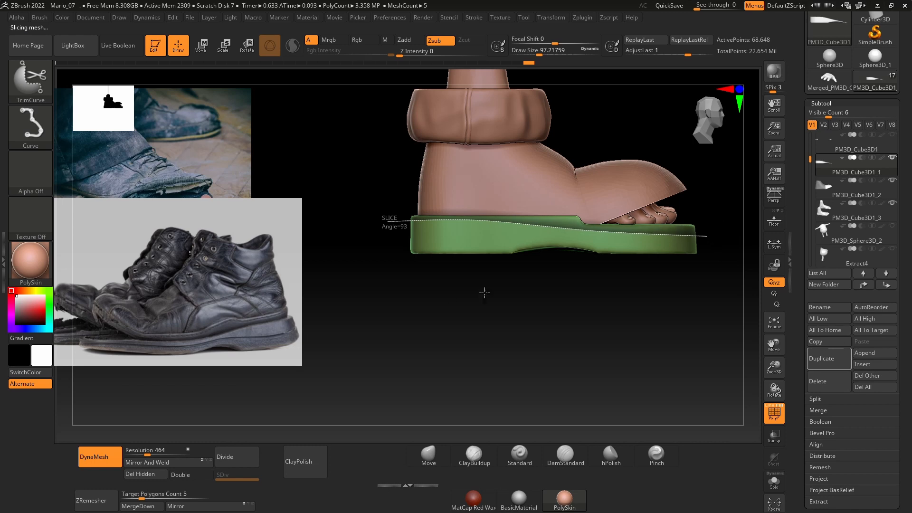
pyautogui.moveTo(485, 293); pyautogui.dragTo(540, 307)
pyautogui.hotkey('ctrl', 'z')
# Step: Trim the sole's top with TrimCurve along a curve sloping down from heel to toes, and regroup the sole as one polygroup
pyautogui.keyDown('ctrl'); pyautogui.keyDown('shift'); pyautogui.moveTo(378, 222); pyautogui.dragTo(513, 230); pyautogui.keyUp('shift'); pyautogui.keyUp('ctrl')
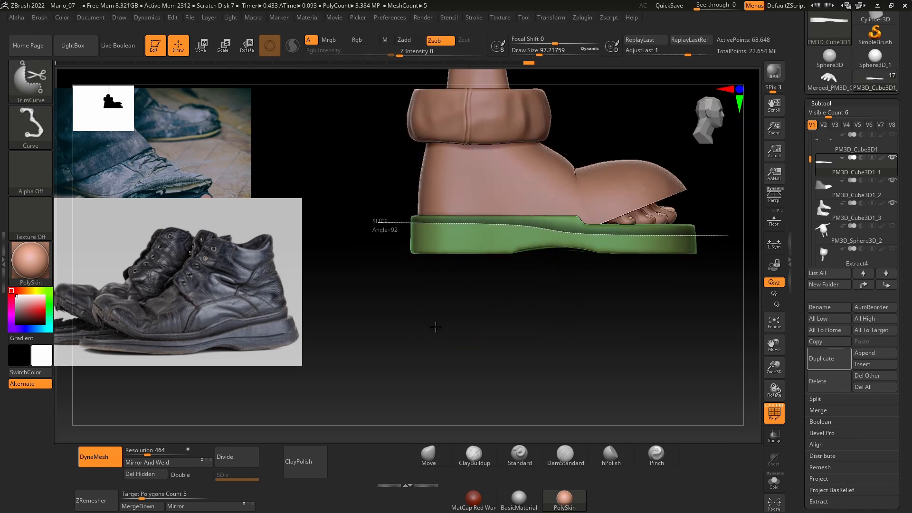
pyautogui.moveTo(526, 300); pyautogui.dragTo(578, 289)
pyautogui.press('e')
pyautogui.hotkey('ctrl', 'w')
# Step: Move the sole slightly up against the shoe upper and remesh it with DynaMesh at resolution 464
pyautogui.moveTo(544, 136); pyautogui.dragTo(545, 134)
pyautogui.press('q')
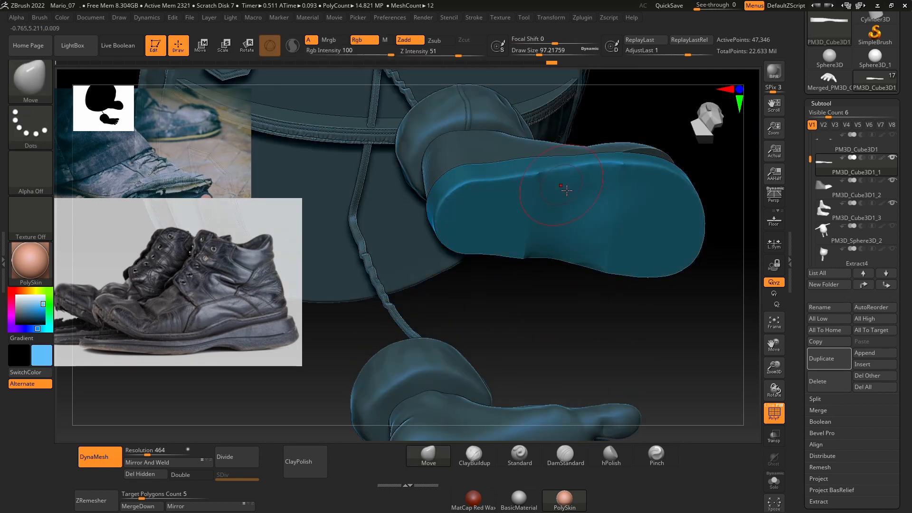
pyautogui.moveTo(551, 284); pyautogui.dragTo(556, 290)
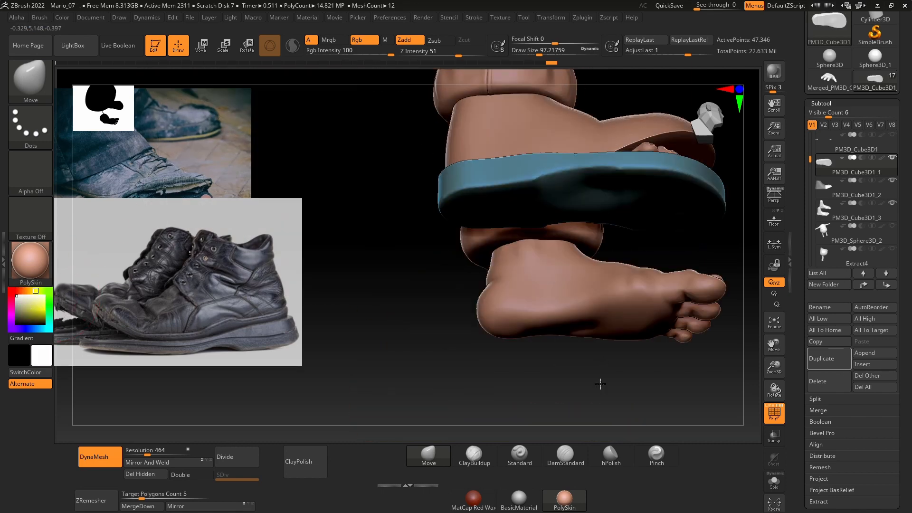
pyautogui.moveTo(603, 381); pyautogui.dragTo(592, 342)
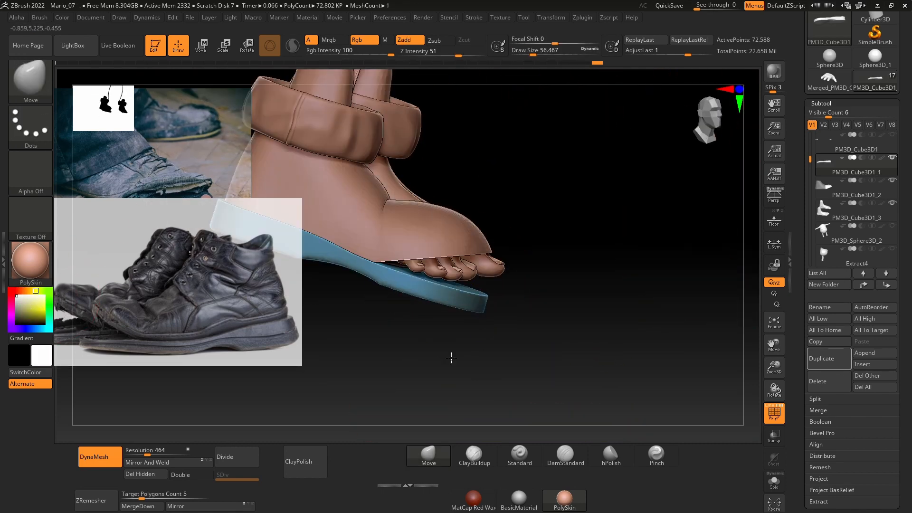
# Step: Polish the sole's side and edges with the hPolish brush at a draw size of about 56
pyautogui.moveTo(451, 358)
pyautogui.mouseDown()
pyautogui.moveTo(523, 322)
pyautogui.moveTo(536, 237)
pyautogui.mouseUp()
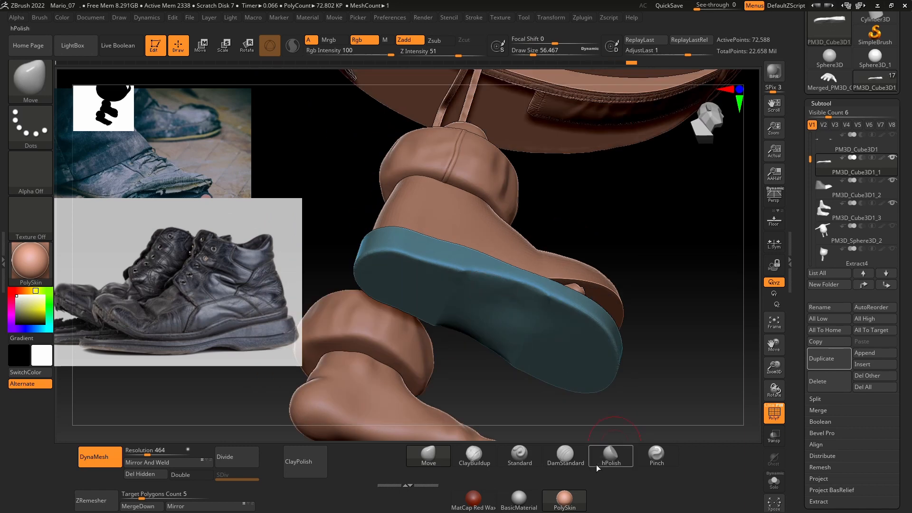
pyautogui.click(603, 459)
pyautogui.moveTo(491, 280); pyautogui.dragTo(599, 282)
pyautogui.moveTo(658, 280); pyautogui.dragTo(667, 261)
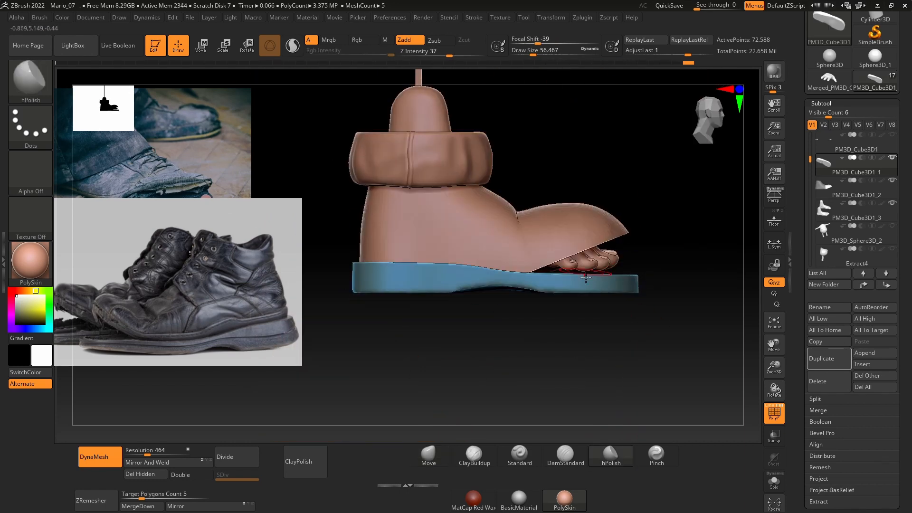
pyautogui.moveTo(653, 266); pyautogui.dragTo(689, 266)
# Step: Mask all but the bottom of the sole and move it down to form thicker heel and forefoot blocks
pyautogui.keyDown('ctrl'); pyautogui.moveTo(682, 325); pyautogui.dragTo(318, 289); pyautogui.keyUp('ctrl')
pyautogui.keyDown('ctrl'); pyautogui.click(542, 358); pyautogui.keyUp('ctrl')
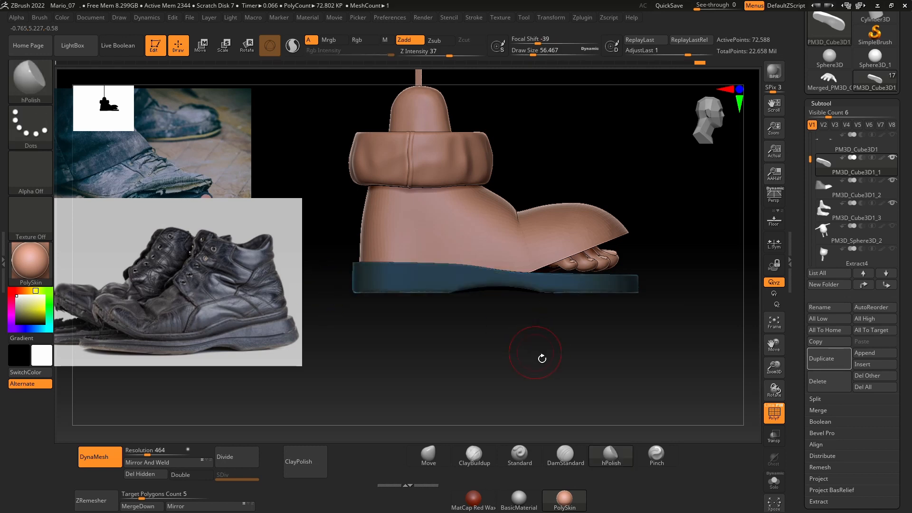
pyautogui.press('w')
pyautogui.moveTo(488, 175); pyautogui.dragTo(488, 182)
pyautogui.press('q')
pyautogui.keyDown('ctrl'); pyautogui.click(513, 350); pyautogui.keyUp('ctrl')
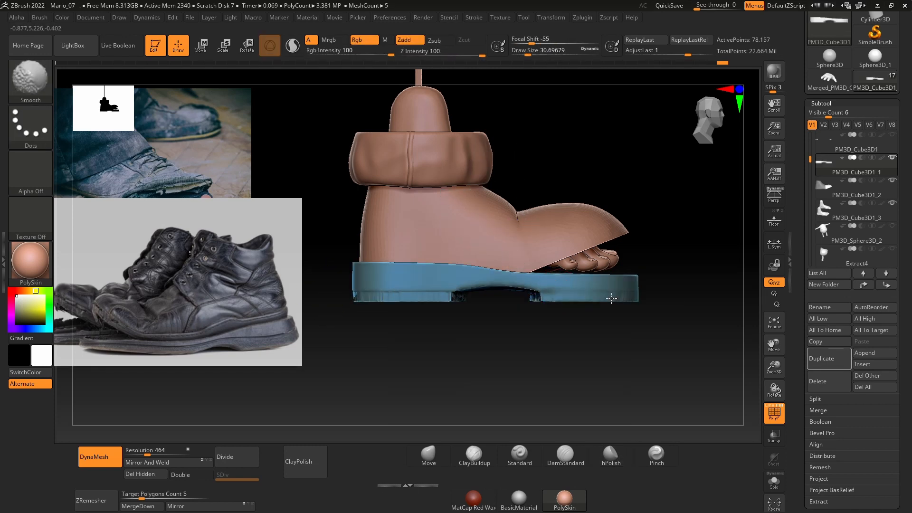
# Step: Undo the smoothing and last remesh of the thickened sole, and clear the mask without remeshing
pyautogui.keyDown('shift'); pyautogui.moveTo(451, 298); pyautogui.dragTo(463, 293); pyautogui.keyUp('shift')
pyautogui.hotkey('ctrl', 'z')
pyautogui.hotkey('ctrl', 'z')
pyautogui.hotkey('ctrl', 'z')
pyautogui.moveTo(504, 354)
pyautogui.mouseDown()
pyautogui.moveTo(505, 238)
pyautogui.moveTo(477, 344)
pyautogui.mouseUp()
pyautogui.keyDown('ctrl'); pyautogui.click(480, 347); pyautogui.keyUp('ctrl')
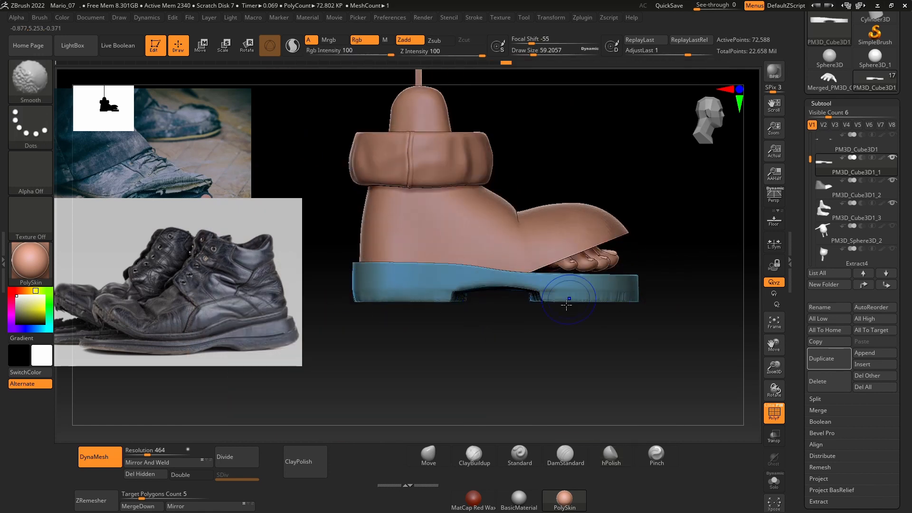
# Step: Even out the stretched sides and bottom of the sole's heel and forefoot blocks with the Smooth and hPolish brushes
pyautogui.keyDown('shift'); pyautogui.moveTo(569, 299); pyautogui.dragTo(634, 298); pyautogui.keyUp('shift')
pyautogui.moveTo(560, 353); pyautogui.dragTo(536, 265)
pyautogui.moveTo(475, 332); pyautogui.dragTo(456, 318)
pyautogui.moveTo(570, 259)
pyautogui.keyDown('shift'); pyautogui.mouseDown()
pyautogui.moveTo(543, 281)
pyautogui.moveTo(594, 255)
pyautogui.mouseUp(); pyautogui.keyUp('shift')
pyautogui.keyDown('alt'); pyautogui.moveTo(639, 247); pyautogui.dragTo(634, 238); pyautogui.keyUp('alt')
pyautogui.keyDown('shift'); pyautogui.moveTo(431, 229); pyautogui.dragTo(433, 245); pyautogui.keyUp('shift')
pyautogui.moveTo(479, 167); pyautogui.dragTo(537, 203)
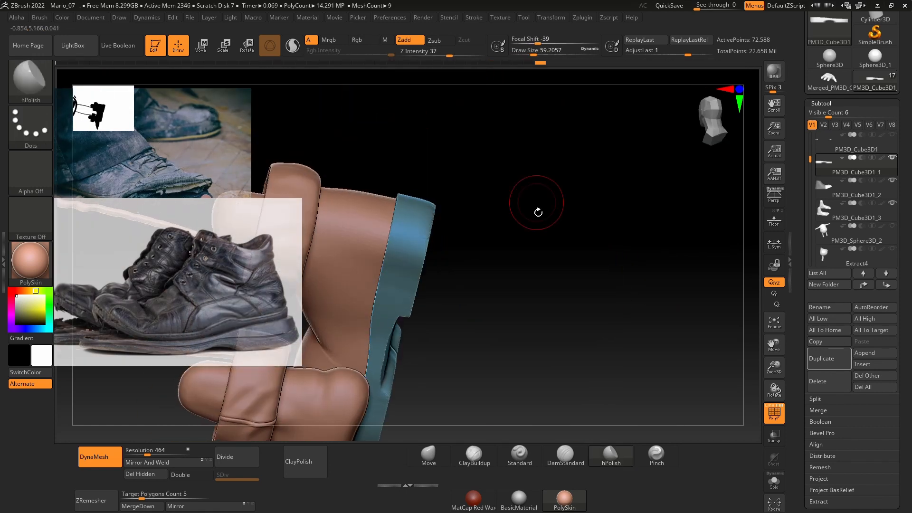
pyautogui.moveTo(413, 329)
pyautogui.mouseDown()
pyautogui.moveTo(610, 242)
pyautogui.moveTo(578, 335)
pyautogui.moveTo(673, 380)
pyautogui.moveTo(689, 204)
pyautogui.moveTo(617, 233)
pyautogui.mouseUp()
pyautogui.press('f')
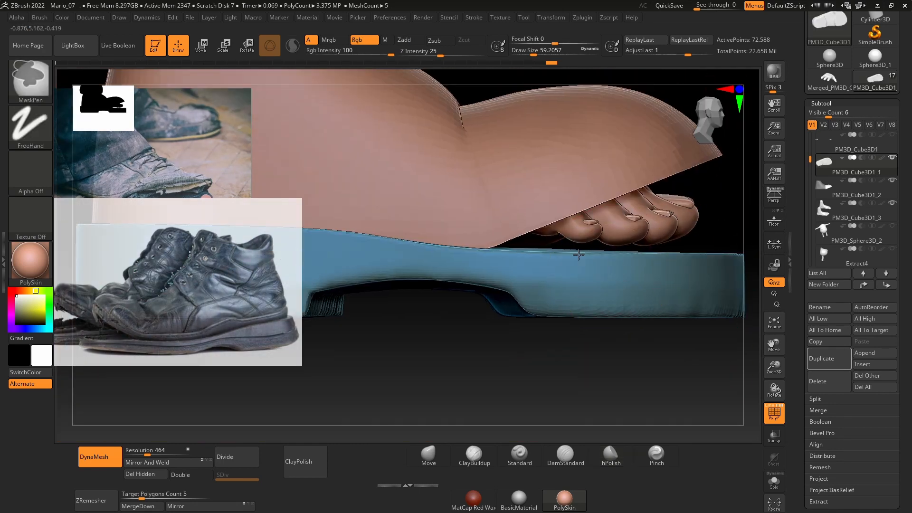
pyautogui.keyDown('alt'); pyautogui.moveTo(578, 254); pyautogui.dragTo(483, 256); pyautogui.keyUp('alt')
pyautogui.keyDown('ctrl'); pyautogui.moveTo(512, 351); pyautogui.dragTo(547, 380); pyautogui.keyUp('ctrl')
pyautogui.keyDown('alt'); pyautogui.moveTo(522, 361); pyautogui.dragTo(472, 350); pyautogui.keyUp('alt')
# Step: Select the shoe upper and push down the top of its toe with the Move brush at draw sizes of about 132 and 74
pyautogui.keyDown('alt'); pyautogui.click(599, 232); pyautogui.keyUp('alt')
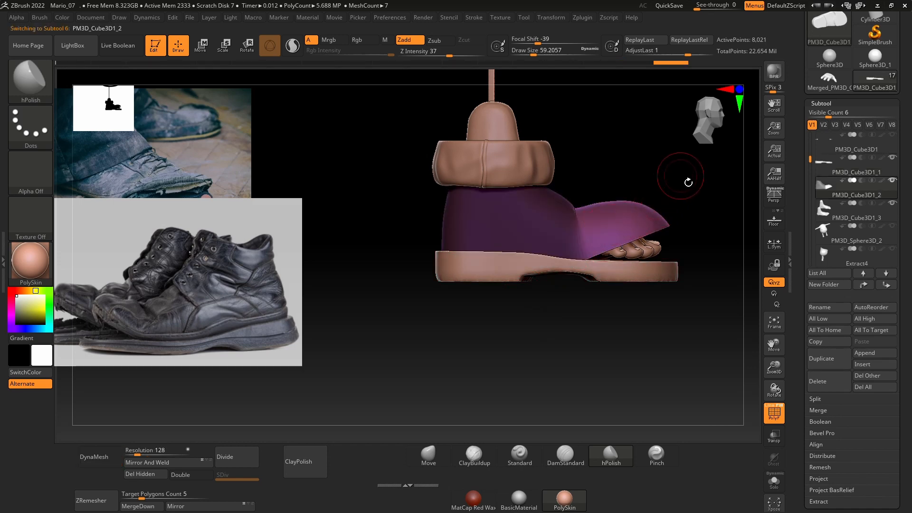
pyautogui.keyDown('alt'); pyautogui.moveTo(688, 179); pyautogui.dragTo(613, 207); pyautogui.keyUp('alt')
pyautogui.press('space')
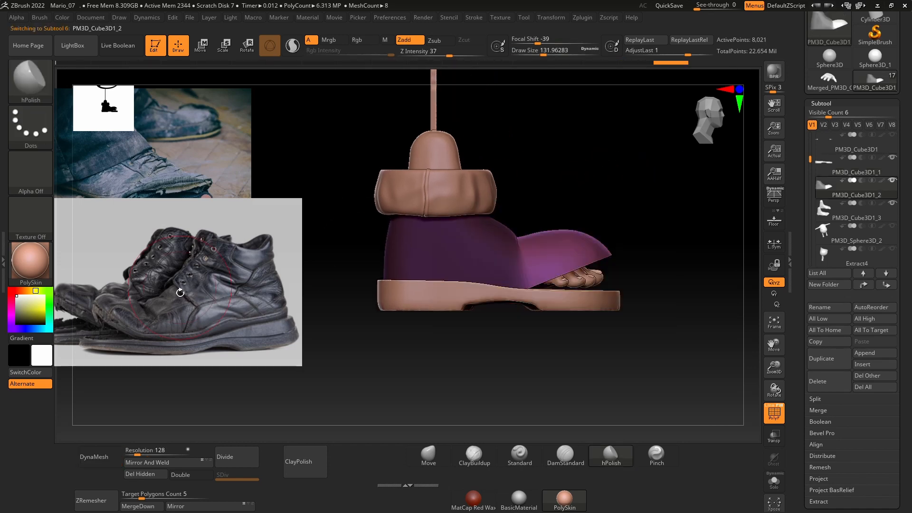
pyautogui.click(428, 455)
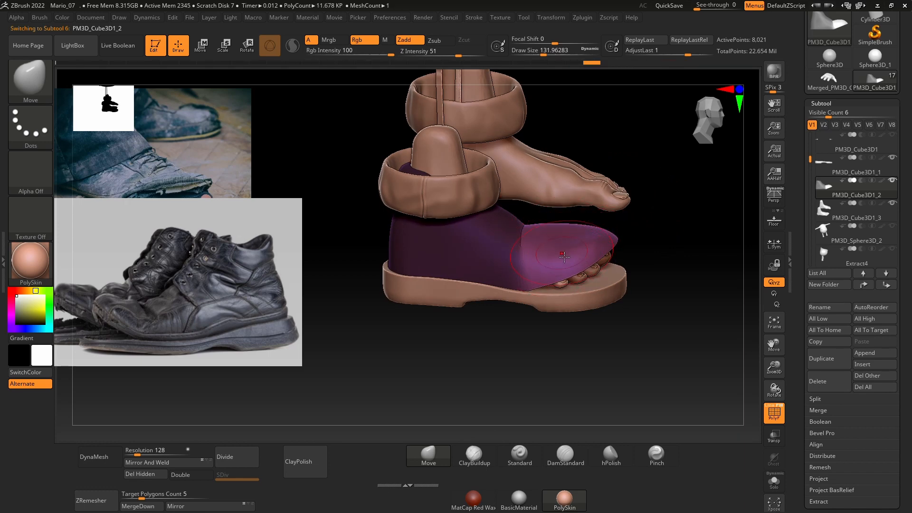
pyautogui.moveTo(680, 200); pyautogui.dragTo(586, 244)
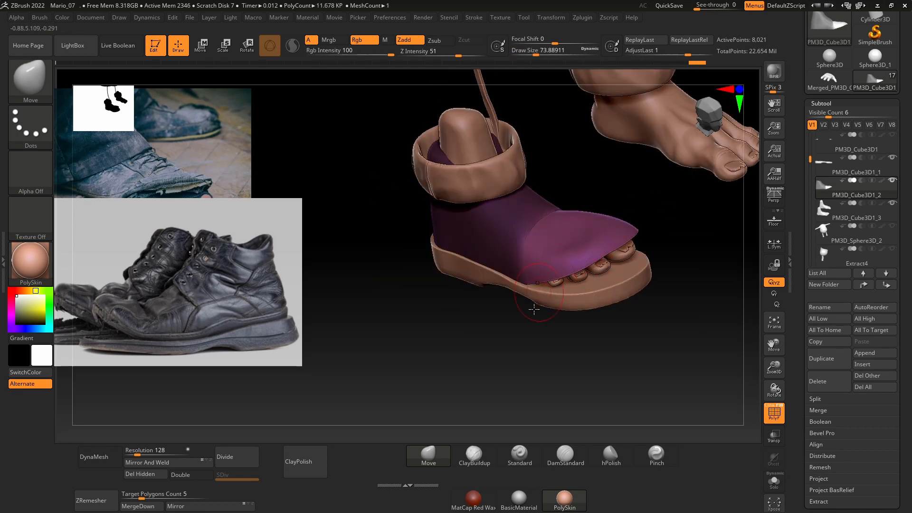
pyautogui.keyDown('shift'); pyautogui.moveTo(534, 309); pyautogui.dragTo(524, 317); pyautogui.keyUp('shift')
pyautogui.moveTo(607, 202); pyautogui.dragTo(558, 225)
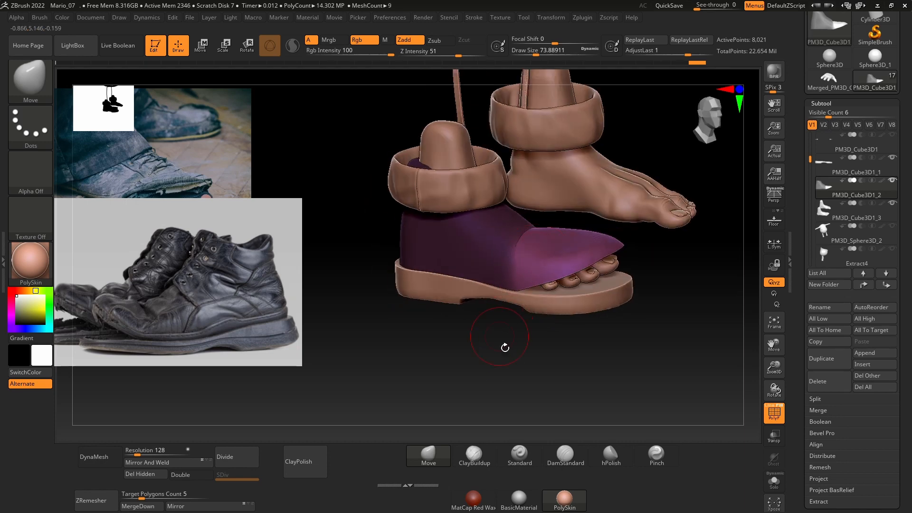
pyautogui.moveTo(505, 346)
pyautogui.keyDown('ctrl'); pyautogui.mouseDown()
pyautogui.moveTo(511, 342)
pyautogui.moveTo(500, 348)
pyautogui.mouseUp(); pyautogui.keyUp('ctrl')
# Step: Smooth the crease between the upper's instep and toe with the Smooth brush at a draw size of about 74
pyautogui.press('shift')
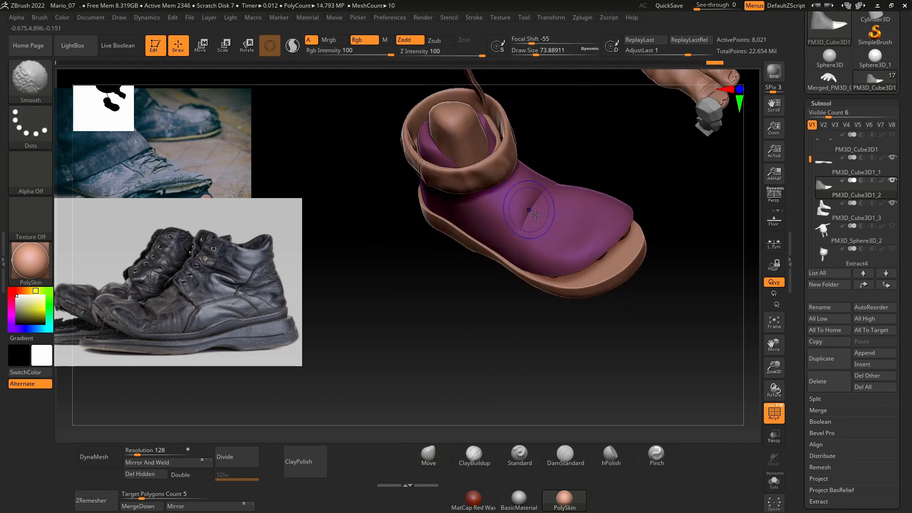
pyautogui.keyDown('shift'); pyautogui.moveTo(554, 197); pyautogui.dragTo(527, 221); pyautogui.keyUp('shift')
pyautogui.moveTo(489, 348); pyautogui.dragTo(534, 311)
pyautogui.keyDown('shift'); pyautogui.moveTo(518, 234); pyautogui.dragTo(502, 233); pyautogui.keyUp('shift')
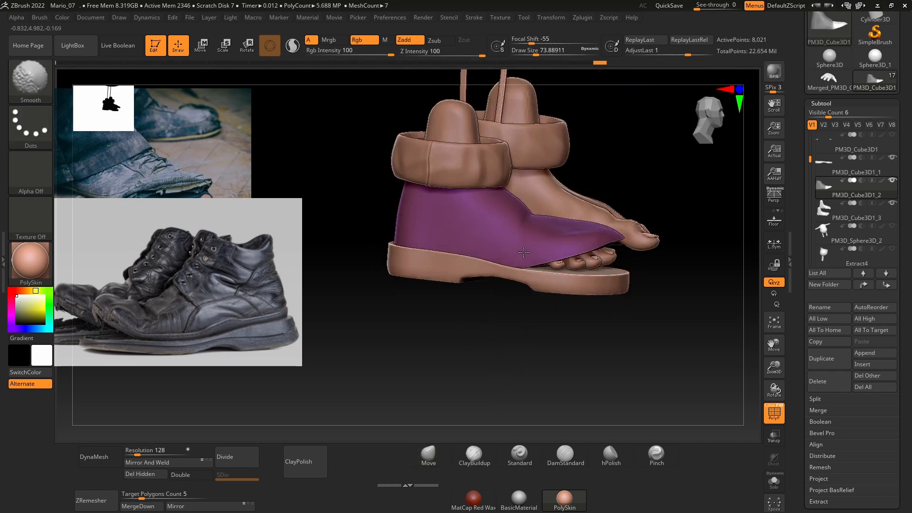
pyautogui.moveTo(527, 358)
pyautogui.mouseDown()
pyautogui.moveTo(489, 363)
pyautogui.moveTo(574, 273)
pyautogui.mouseUp()
pyautogui.moveTo(485, 357); pyautogui.dragTo(573, 357)
pyautogui.keyDown('ctrl'); pyautogui.moveTo(507, 304); pyautogui.dragTo(515, 369, button='right'); pyautogui.keyUp('ctrl')
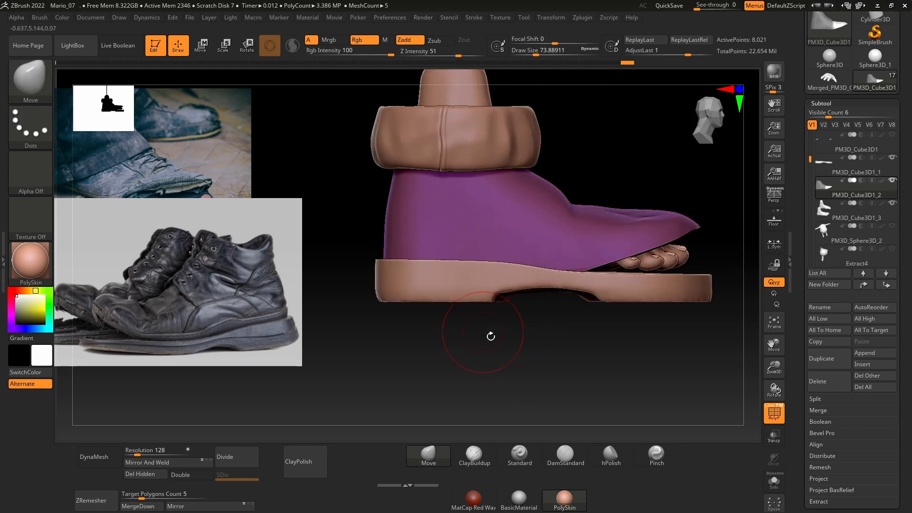
pyautogui.moveTo(513, 366); pyautogui.dragTo(544, 335)
pyautogui.press('space')
pyautogui.moveTo(457, 244)
pyautogui.mouseDown()
pyautogui.moveTo(444, 245)
pyautogui.moveTo(477, 238)
pyautogui.mouseUp()
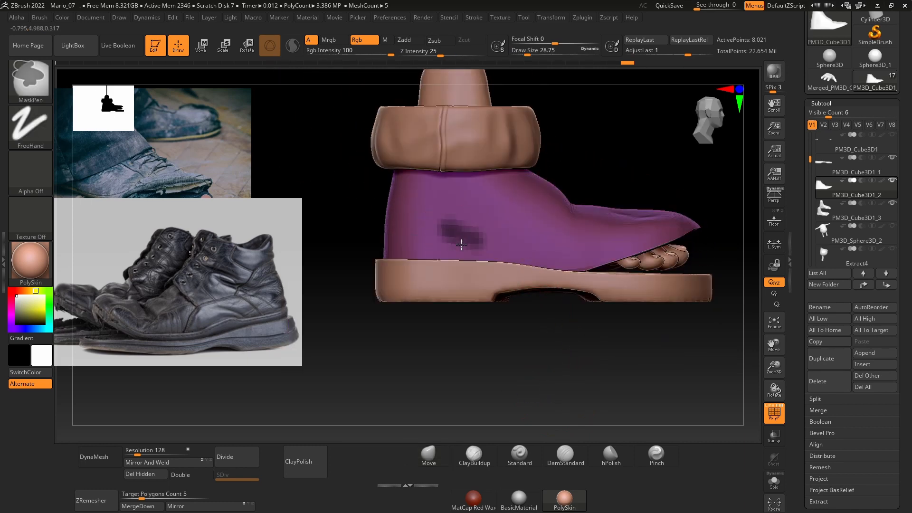
pyautogui.hotkey('ctrl', 'z')
pyautogui.moveTo(147, 452); pyautogui.dragTo(152, 452)
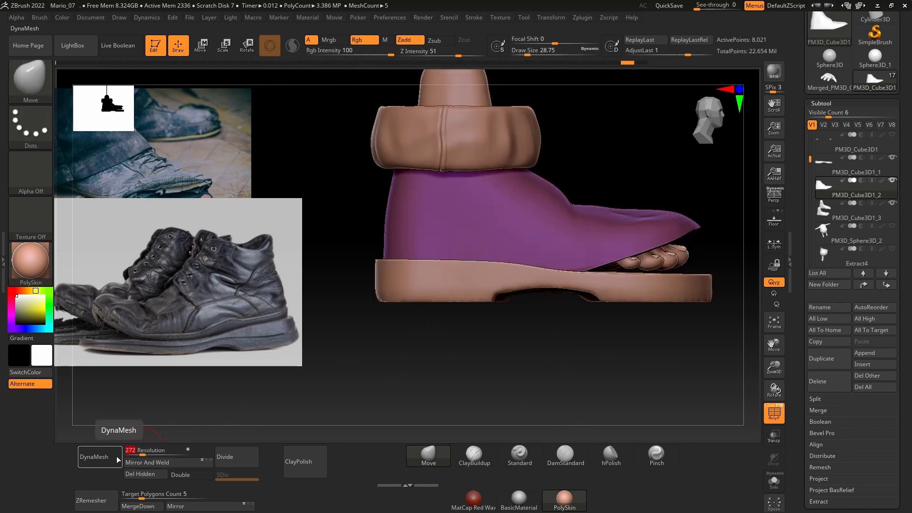
pyautogui.click(110, 458)
pyautogui.hotkey('ctrl', 'z')
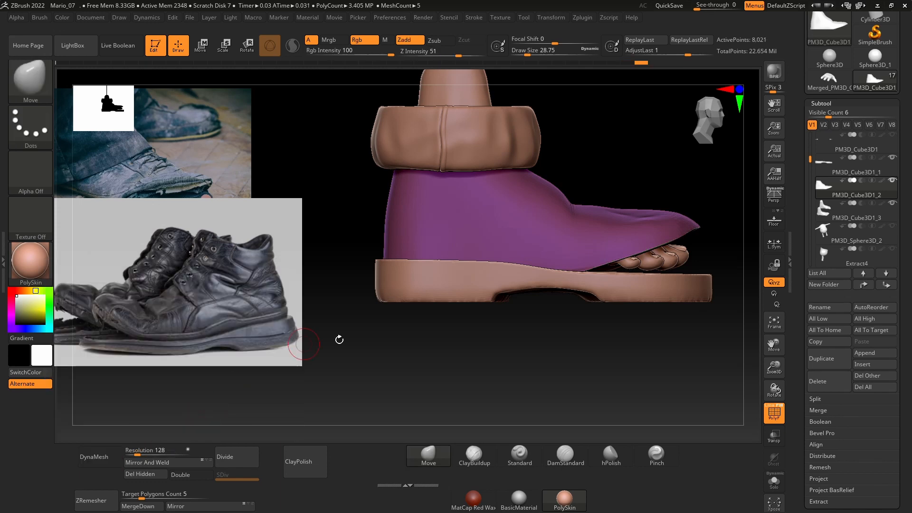
# Step: Remesh the shoe upper with DynaMesh at resolution 400
pyautogui.moveTo(136, 454); pyautogui.dragTo(146, 455)
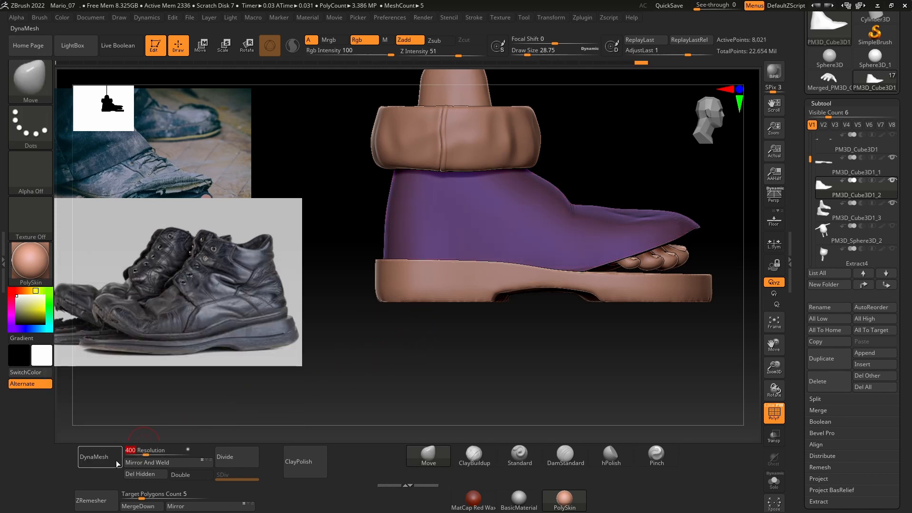
pyautogui.click(99, 456)
pyautogui.keyDown('ctrl'); pyautogui.moveTo(437, 221); pyautogui.dragTo(435, 236); pyautogui.keyUp('ctrl')
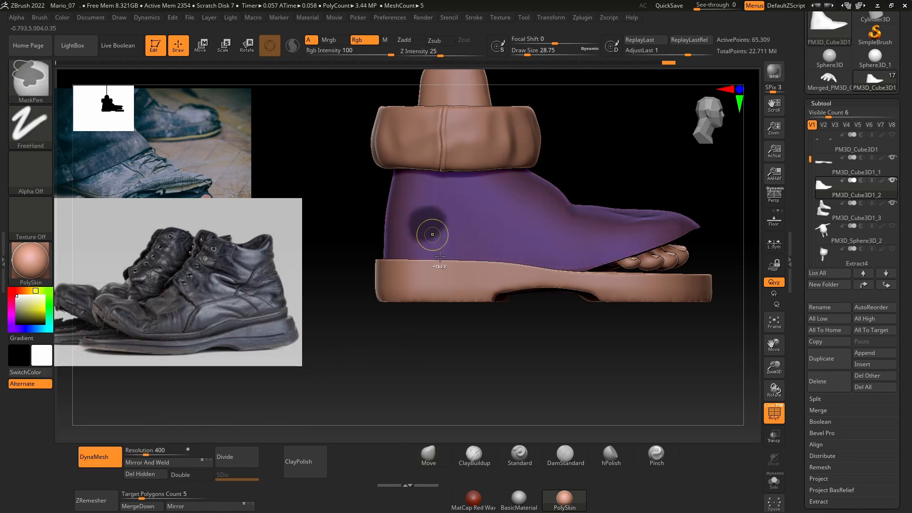
pyautogui.hotkey('ctrl', 'z')
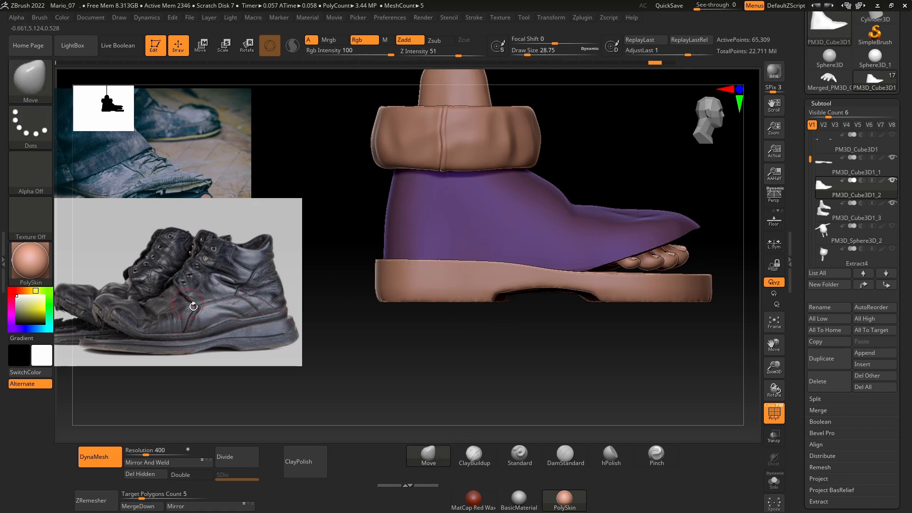
pyautogui.press('ctrl')
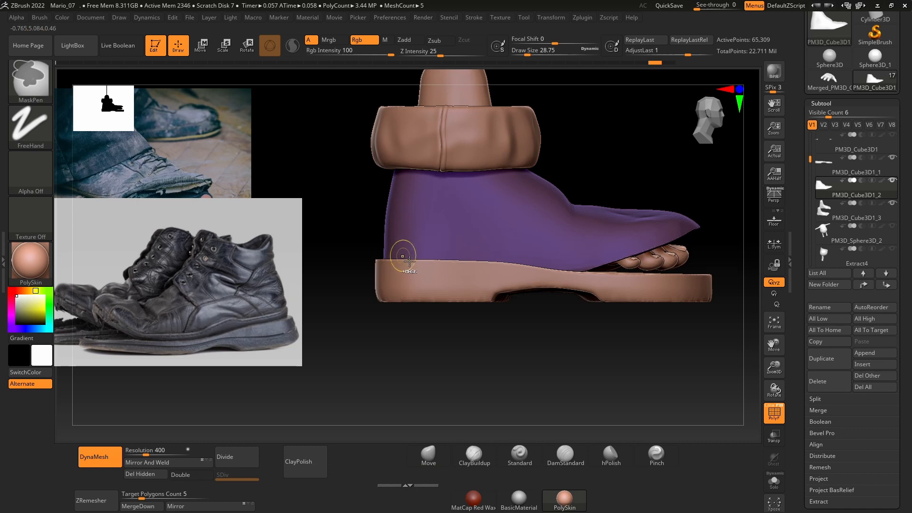
pyautogui.keyDown('ctrl'); pyautogui.moveTo(409, 262); pyautogui.dragTo(438, 237); pyautogui.keyUp('ctrl')
pyautogui.hotkey('ctrl', 'z')
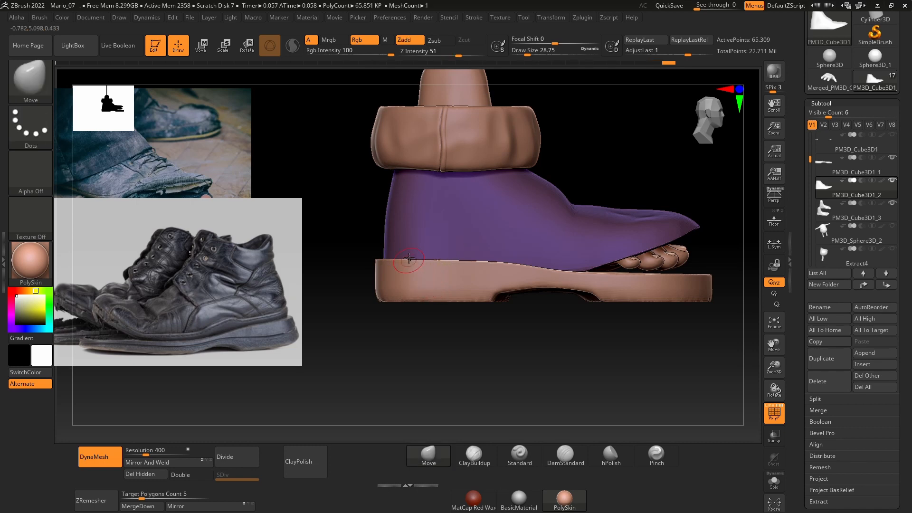
# Step: Change the MaskPen brush's stroke type to Lasso for masking areas of the shoe upper
pyautogui.keyDown('ctrl'); pyautogui.click(30, 126); pyautogui.keyUp('ctrl')
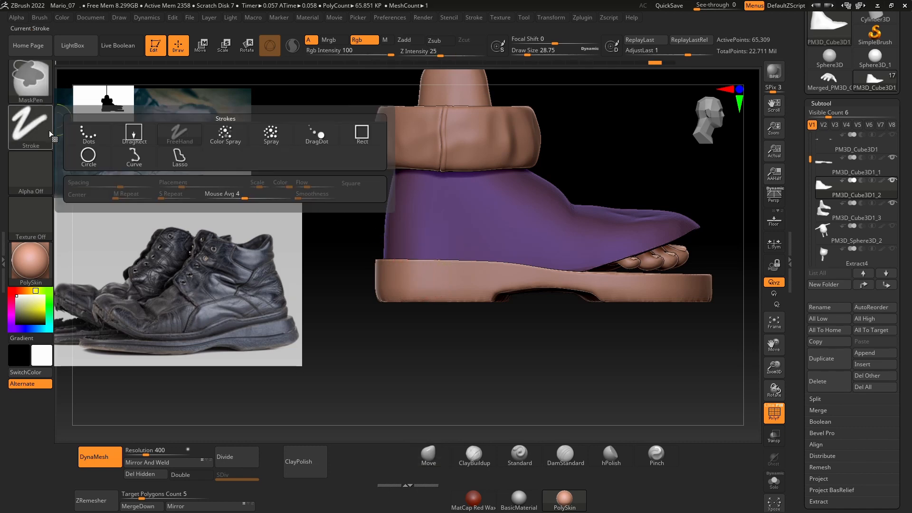
pyautogui.keyDown('ctrl'); pyautogui.click(187, 166); pyautogui.keyUp('ctrl')
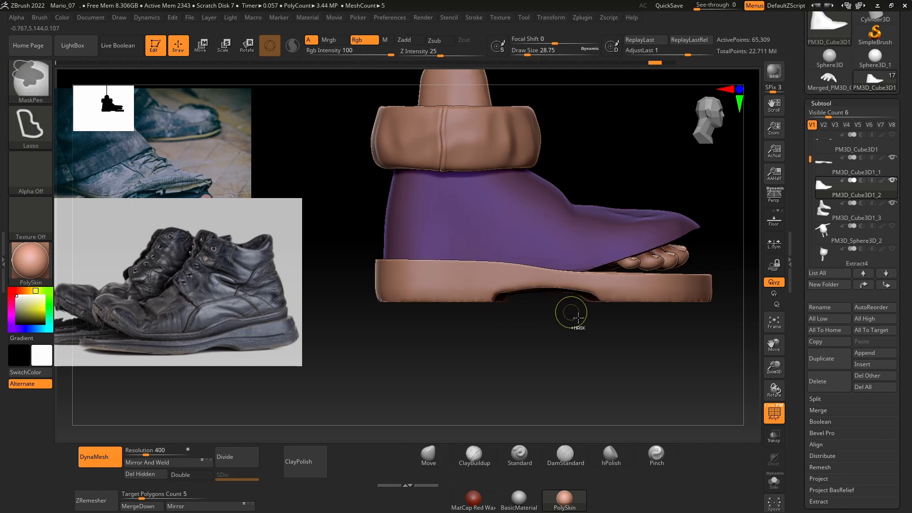
# Step: Lasso-mask a trapezoidal area low on the side of the shoe upper near the heel, isolating the upper to complete the mask's bottom corners
pyautogui.moveTo(519, 237)
pyautogui.keyDown('ctrl'); pyautogui.mouseDown()
pyautogui.moveTo(418, 225)
pyautogui.moveTo(394, 280)
pyautogui.mouseUp(); pyautogui.keyUp('ctrl')
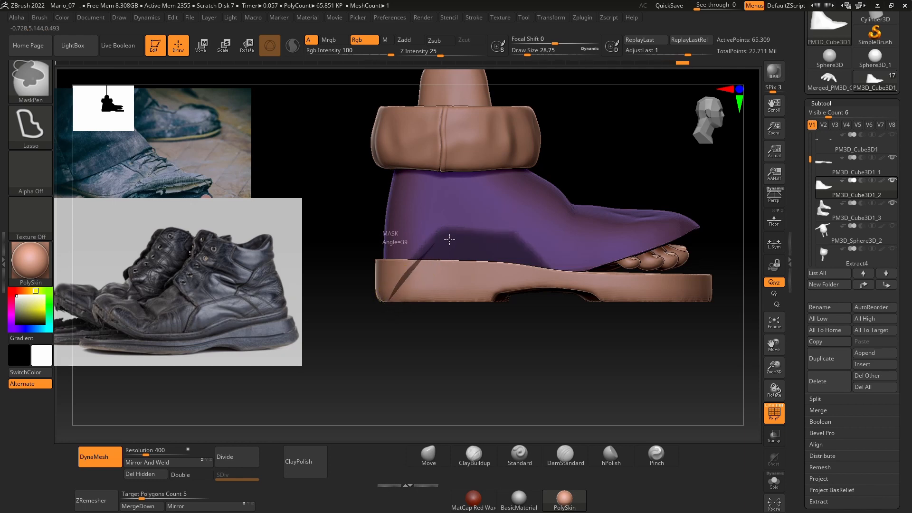
pyautogui.moveTo(449, 239)
pyautogui.keyDown('ctrl'); pyautogui.mouseDown()
pyautogui.moveTo(517, 241)
pyautogui.moveTo(557, 275)
pyautogui.moveTo(577, 310)
pyautogui.mouseUp(); pyautogui.keyUp('ctrl')
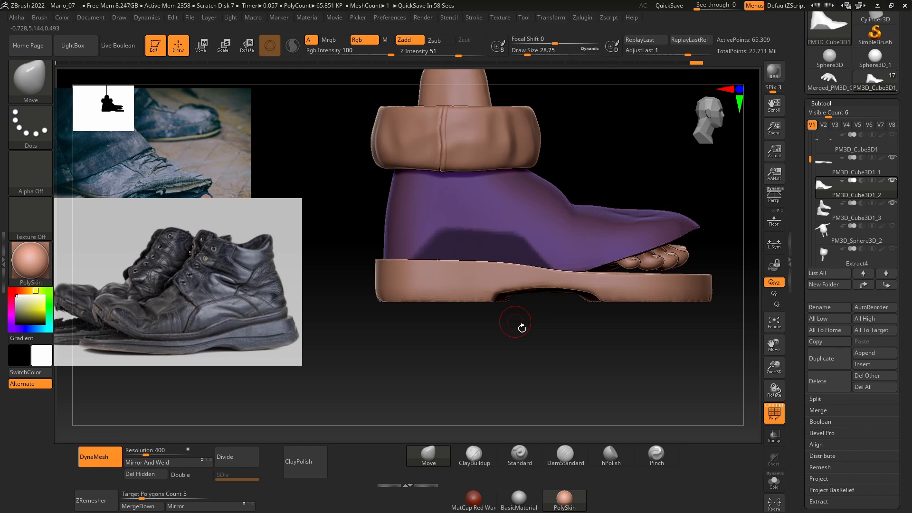
pyautogui.moveTo(532, 353); pyautogui.dragTo(589, 377)
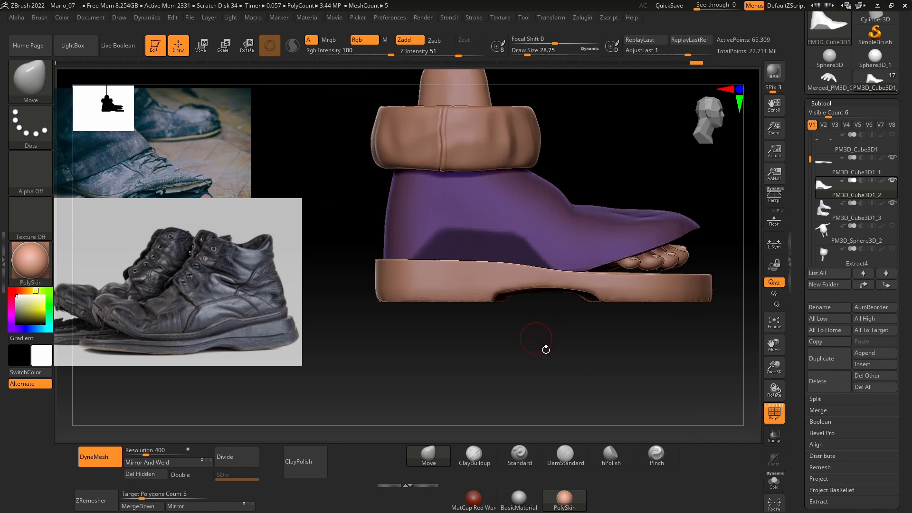
pyautogui.click(775, 491)
pyautogui.hotkey('ctrl', 'shift')
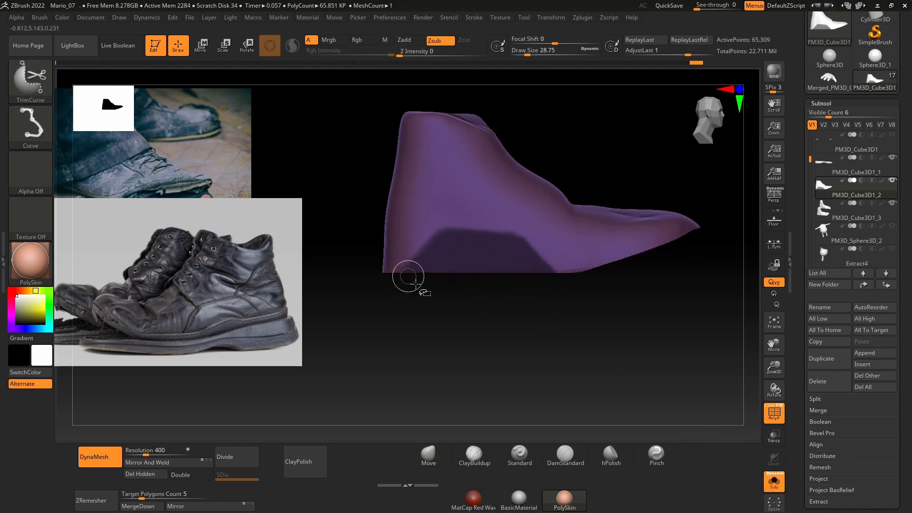
pyautogui.moveTo(448, 307)
pyautogui.mouseDown()
pyautogui.moveTo(464, 238)
pyautogui.moveTo(465, 316)
pyautogui.moveTo(440, 342)
pyautogui.moveTo(437, 287)
pyautogui.moveTo(456, 337)
pyautogui.moveTo(434, 311)
pyautogui.moveTo(521, 338)
pyautogui.mouseUp()
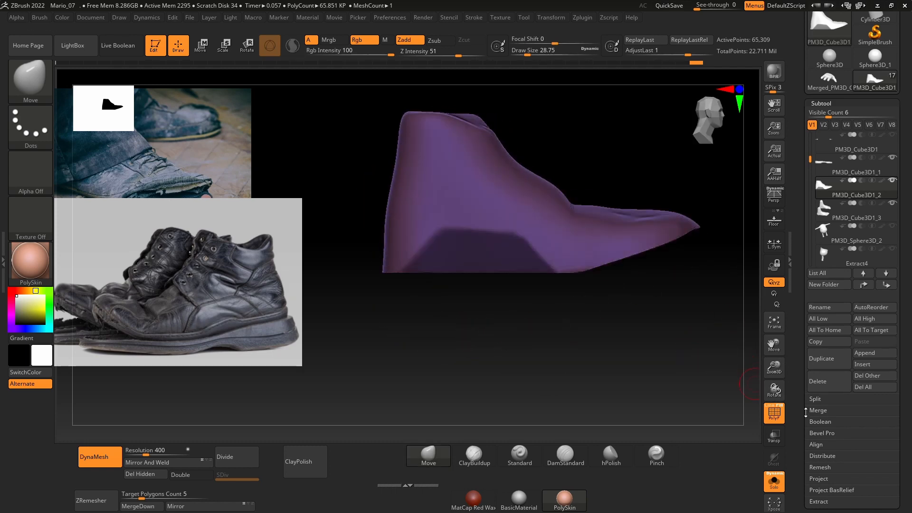
# Step: Extract the masked heel-side area as a separate panel with a thickness of 0.00458 and accept the result
pyautogui.moveTo(805, 413); pyautogui.dragTo(823, 371)
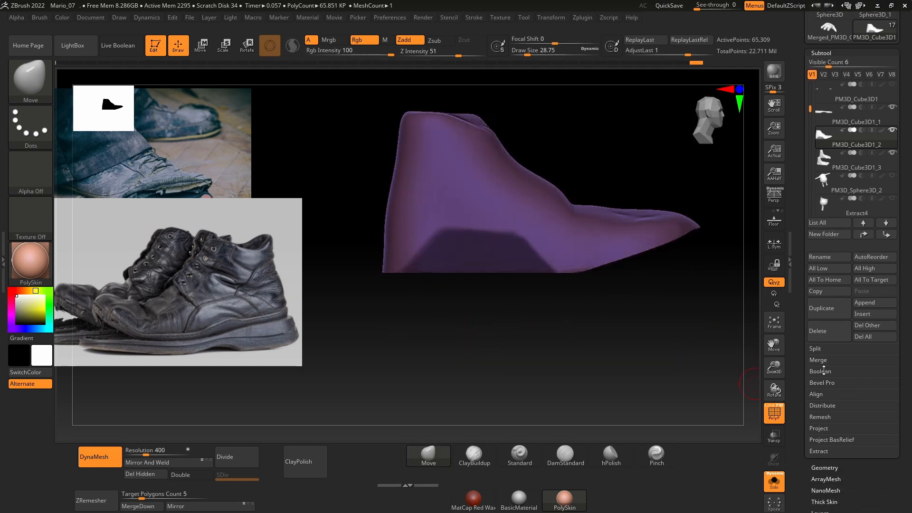
pyautogui.click(773, 477)
pyautogui.moveTo(651, 341); pyautogui.dragTo(654, 340)
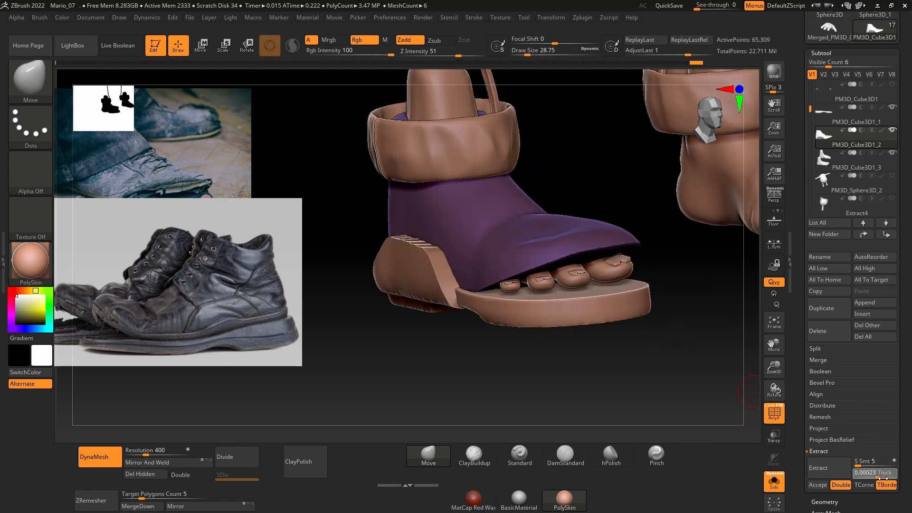
pyautogui.moveTo(885, 479); pyautogui.dragTo(886, 479)
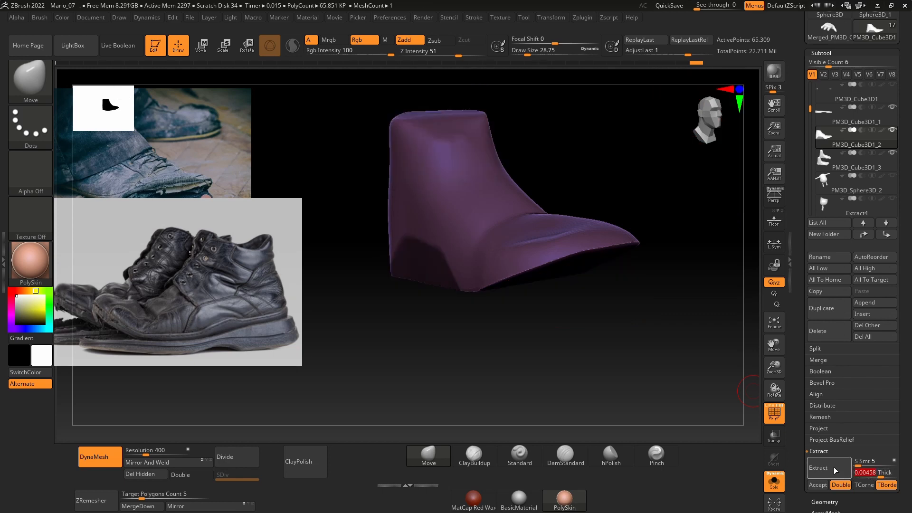
pyautogui.click(834, 468)
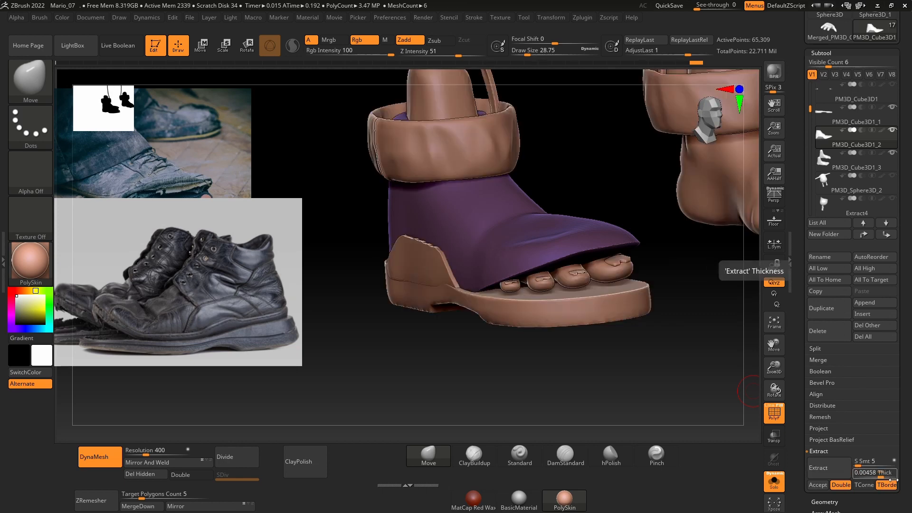
pyautogui.click(817, 485)
# Step: Examine the extracted panel in isolation and against the rest of the shoe
pyautogui.moveTo(643, 380); pyautogui.dragTo(644, 318)
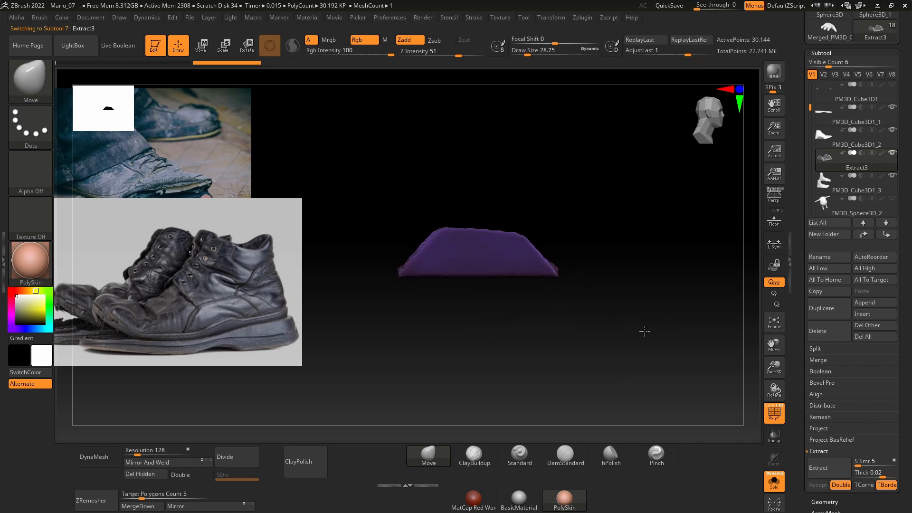
pyautogui.hotkey('ctrl', 'shift')
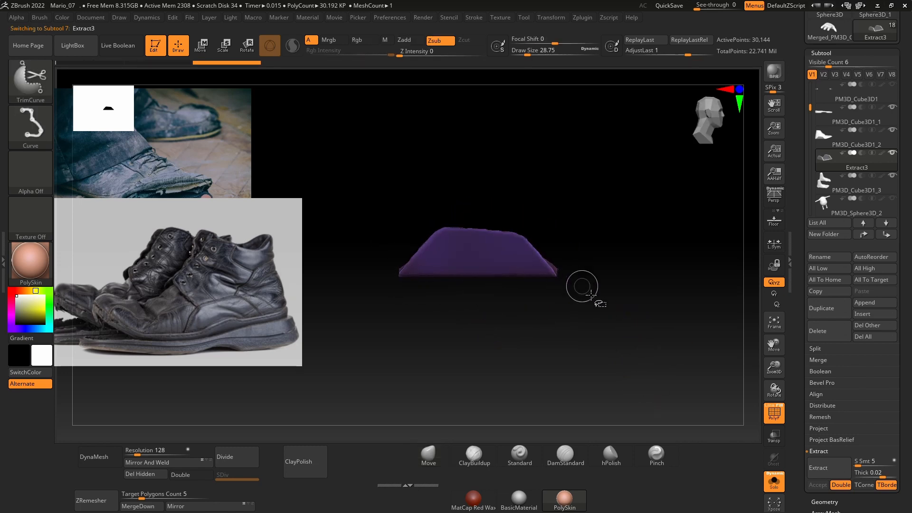
pyautogui.click(774, 481)
pyautogui.moveTo(658, 332); pyautogui.dragTo(565, 325)
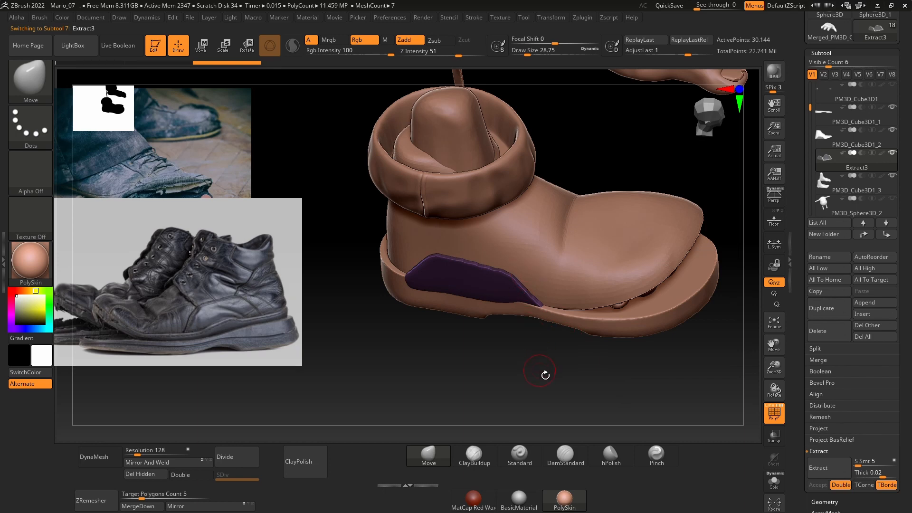
pyautogui.moveTo(545, 375); pyautogui.dragTo(649, 355)
pyautogui.click(773, 481)
# Step: Try to cut off the flared bottom edge and corners of the isolated panel
pyautogui.hotkey('ctrl', 'shift')
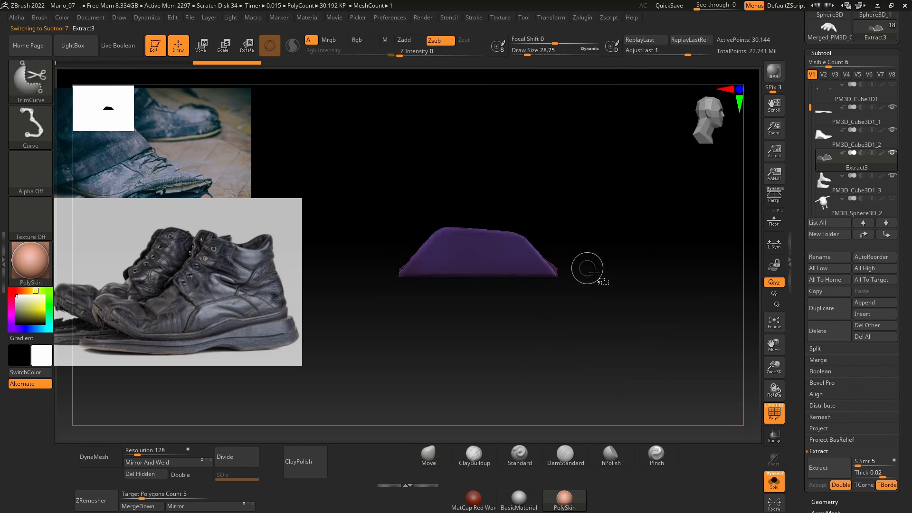
pyautogui.keyDown('ctrl'); pyautogui.keyDown('shift'); pyautogui.moveTo(481, 265); pyautogui.dragTo(381, 263); pyautogui.keyUp('shift'); pyautogui.keyUp('ctrl')
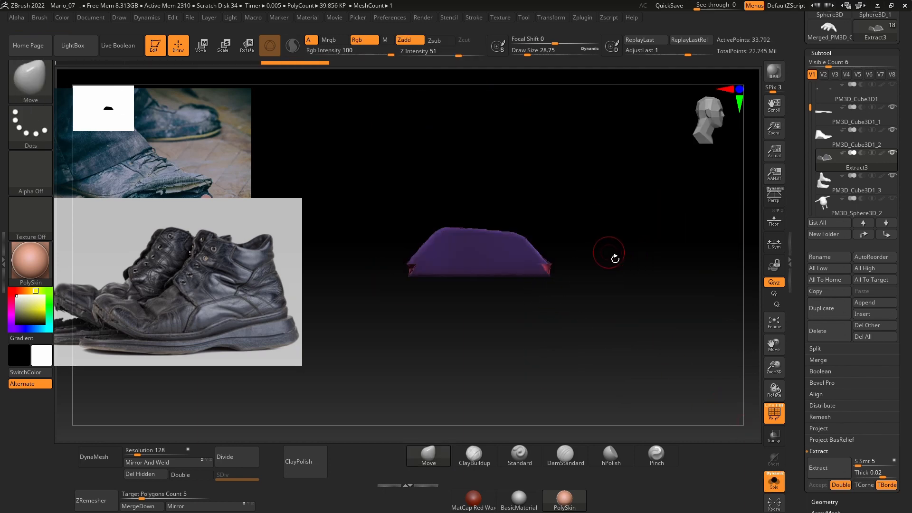
pyautogui.moveTo(613, 258)
pyautogui.mouseDown()
pyautogui.moveTo(621, 289)
pyautogui.moveTo(609, 252)
pyautogui.moveTo(354, 255)
pyautogui.moveTo(337, 267)
pyautogui.mouseUp()
pyautogui.hotkey('ctrl', 'z')
pyautogui.hotkey('ctrl', 'shift')
pyautogui.hotkey('ctrl', 'shift')
pyautogui.moveTo(606, 240)
pyautogui.mouseDown()
pyautogui.moveTo(603, 300)
pyautogui.moveTo(621, 264)
pyautogui.mouseUp()
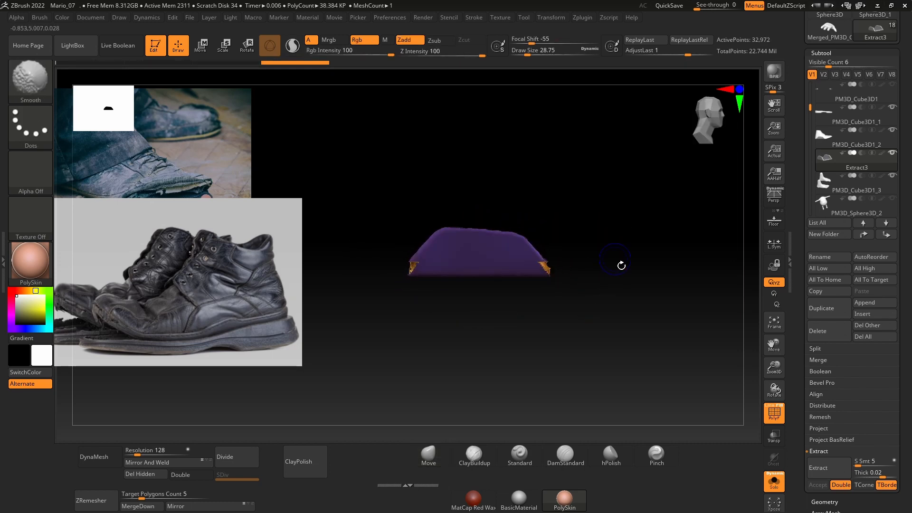
pyautogui.hotkey('ctrl', 'z')
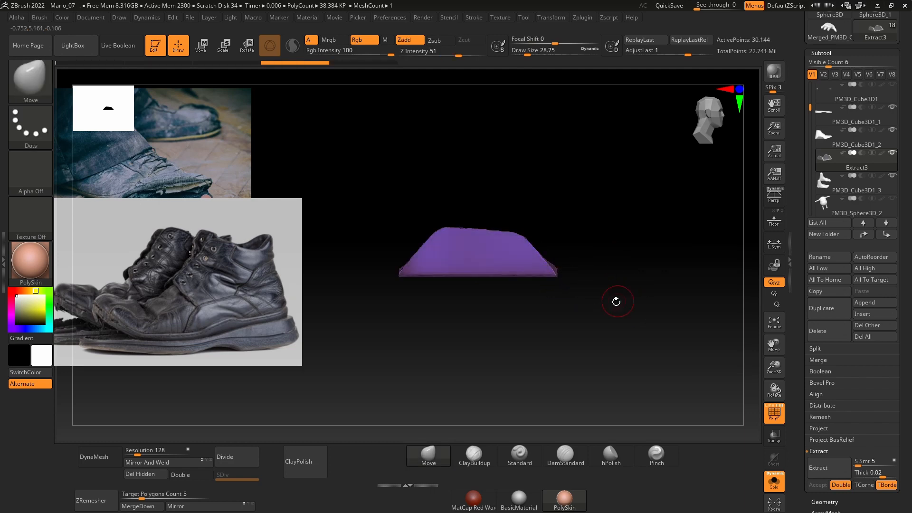
# Step: Cut the flared bottom strip off the isolated panel with a straight horizontal cut and show the whole shoe again
pyautogui.keyDown('ctrl'); pyautogui.keyDown('shift'); pyautogui.moveTo(590, 260); pyautogui.dragTo(365, 261); pyautogui.keyUp('shift'); pyautogui.keyUp('ctrl')
pyautogui.moveTo(570, 290); pyautogui.dragTo(603, 271)
pyautogui.click(773, 480)
# Step: Mask the upper part of the panel using the MaskRect brush, leaving a strip along its bottom edge unmasked
pyautogui.moveTo(656, 345)
pyautogui.mouseDown()
pyautogui.moveTo(629, 382)
pyautogui.moveTo(647, 328)
pyautogui.mouseUp()
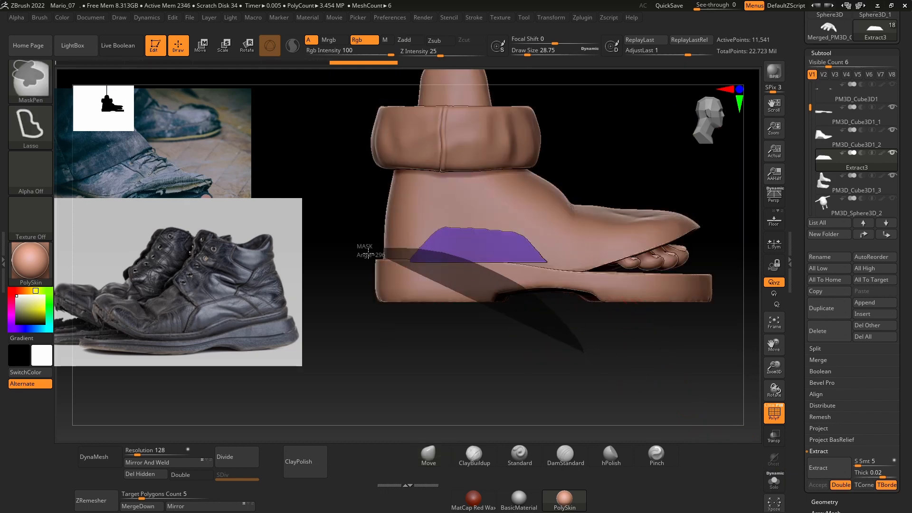
pyautogui.click(48, 78)
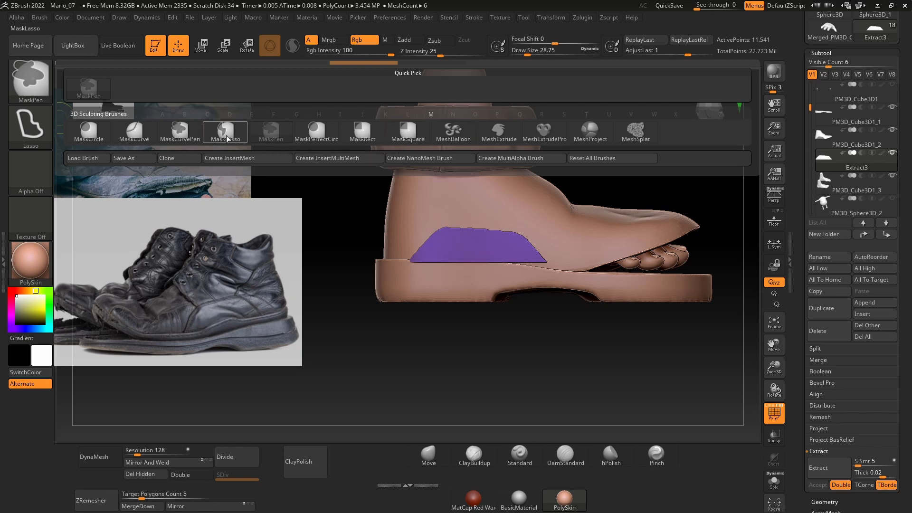
pyautogui.click(367, 133)
pyautogui.moveTo(580, 341); pyautogui.dragTo(362, 257)
pyautogui.press('w')
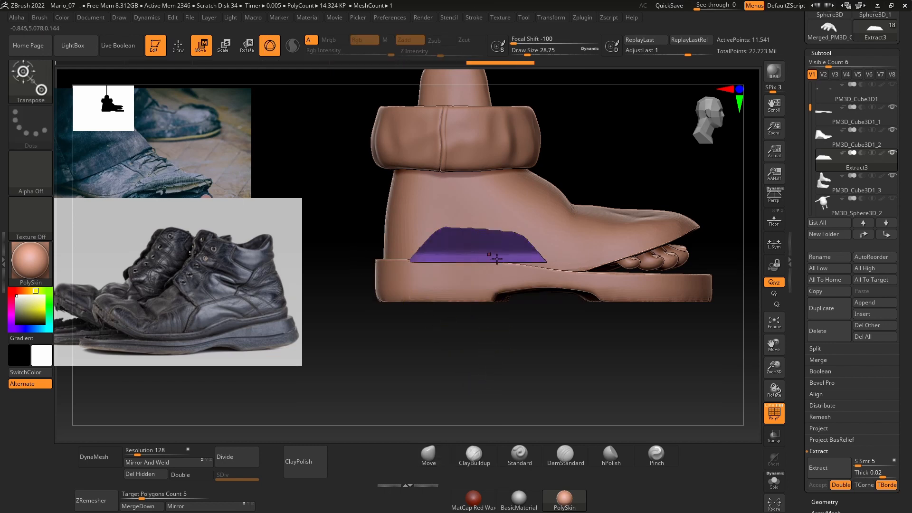
pyautogui.keyDown('ctrl'); pyautogui.moveTo(649, 239); pyautogui.dragTo(423, 273, button='right'); pyautogui.keyUp('ctrl')
# Step: Center the transform gizmo on the unmasked part of the panel and pull the panel's bottom edge down over the sole
pyautogui.keyDown('alt'); pyautogui.moveTo(637, 199); pyautogui.dragTo(596, 322, button='right'); pyautogui.keyUp('alt')
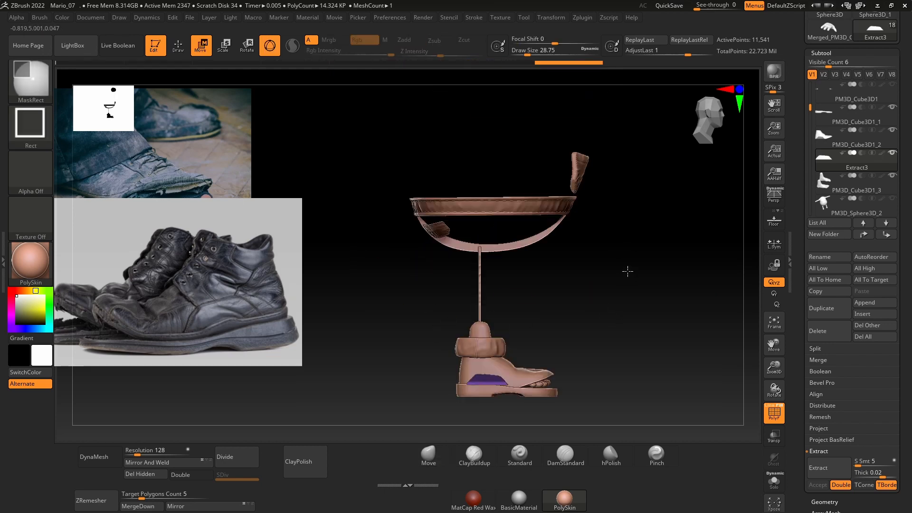
pyautogui.keyDown('ctrl'); pyautogui.moveTo(627, 271); pyautogui.dragTo(596, 428, button='right'); pyautogui.keyUp('ctrl')
pyautogui.keyDown('alt'); pyautogui.moveTo(596, 428); pyautogui.dragTo(589, 221, button='right'); pyautogui.keyUp('alt')
pyautogui.keyDown('alt'); pyautogui.moveTo(625, 150); pyautogui.dragTo(610, 386, button='right'); pyautogui.keyUp('alt')
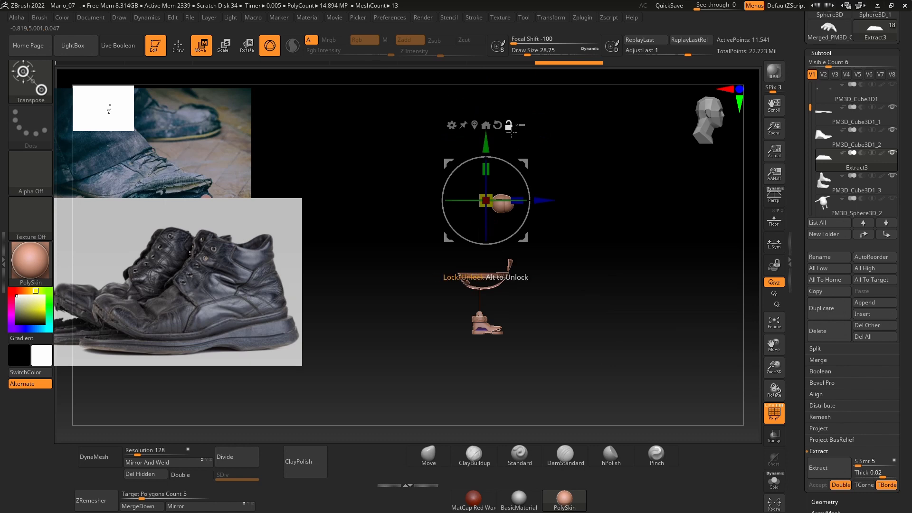
pyautogui.click(476, 127)
pyautogui.keyDown('alt'); pyautogui.moveTo(608, 296); pyautogui.dragTo(565, 200, button='right'); pyautogui.keyUp('alt')
pyautogui.keyDown('alt'); pyautogui.moveTo(577, 295); pyautogui.dragTo(572, 322, button='right'); pyautogui.keyUp('alt')
pyautogui.moveTo(496, 137); pyautogui.dragTo(517, 180)
pyautogui.press('q')
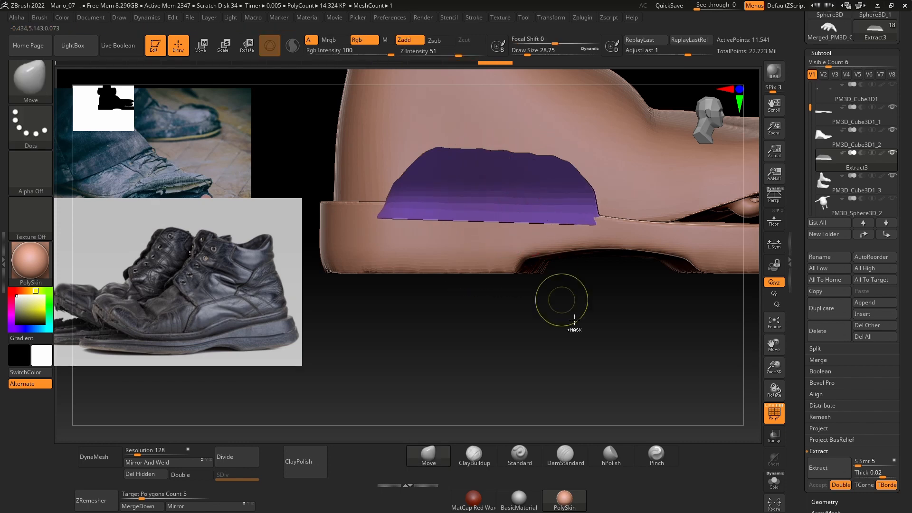
# Step: Clear the panel's mask and trim its top, rear and front edges into a straight-sided trapezoid with the TrimCurve brush
pyautogui.keyDown('ctrl'); pyautogui.keyDown('shift'); pyautogui.moveTo(300, 158); pyautogui.dragTo(699, 182); pyautogui.keyUp('shift'); pyautogui.keyUp('ctrl')
pyautogui.hotkey('ctrl', 'z')
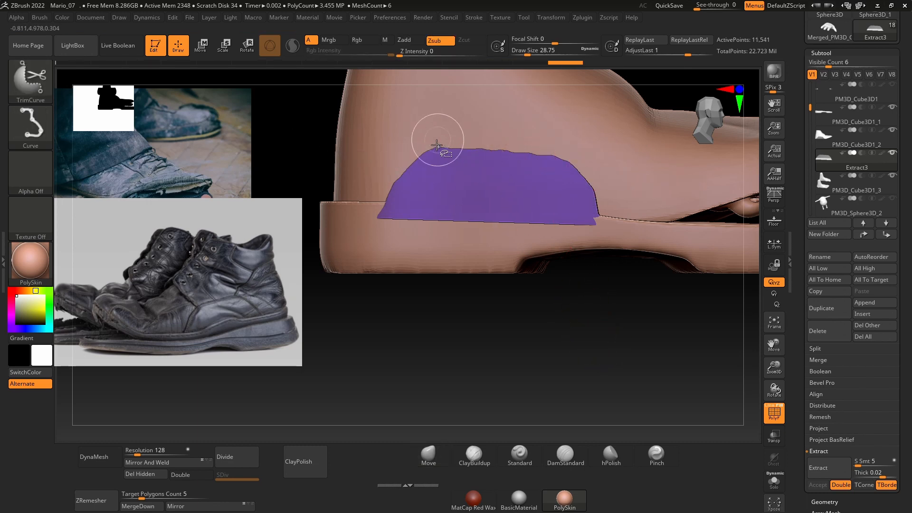
pyautogui.keyDown('ctrl'); pyautogui.keyDown('shift'); pyautogui.moveTo(338, 150); pyautogui.dragTo(614, 178); pyautogui.keyUp('shift'); pyautogui.keyUp('ctrl')
pyautogui.keyDown('ctrl'); pyautogui.keyDown('shift'); pyautogui.moveTo(346, 283); pyautogui.dragTo(446, 137); pyautogui.keyUp('shift'); pyautogui.keyUp('ctrl')
pyautogui.keyDown('ctrl'); pyautogui.keyDown('shift'); pyautogui.moveTo(554, 127); pyautogui.dragTo(648, 322); pyautogui.keyUp('shift'); pyautogui.keyUp('ctrl')
pyautogui.keyDown('ctrl'); pyautogui.keyDown('shift'); pyautogui.moveTo(621, 229); pyautogui.dragTo(417, 210); pyautogui.keyUp('shift'); pyautogui.keyUp('ctrl')
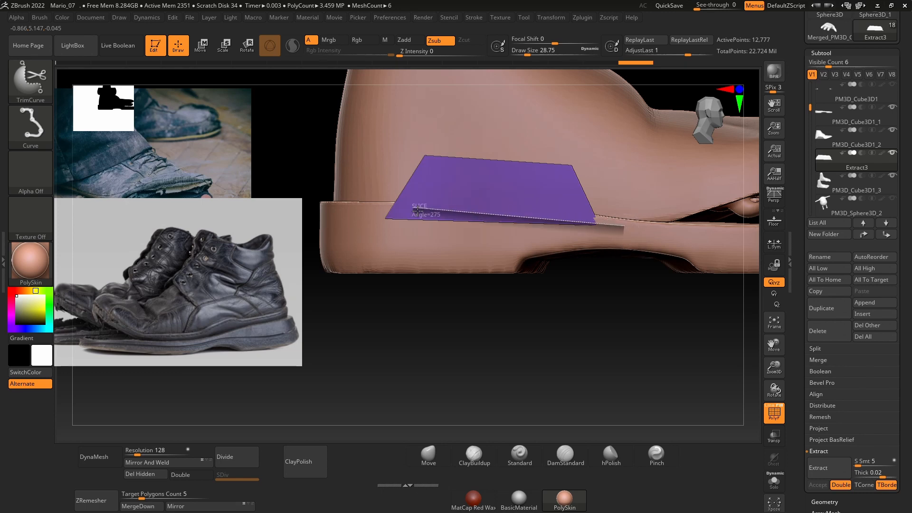
pyautogui.keyDown('ctrl'); pyautogui.keyDown('shift'); pyautogui.moveTo(348, 220); pyautogui.dragTo(348, 220); pyautogui.keyUp('shift'); pyautogui.keyUp('ctrl')
# Step: Move the trimmed panel sideways inward with the gizmo so it sits closer against the shoe upper
pyautogui.moveTo(570, 281)
pyautogui.mouseDown()
pyautogui.moveTo(564, 362)
pyautogui.moveTo(593, 320)
pyautogui.moveTo(562, 338)
pyautogui.mouseUp()
pyautogui.press('w')
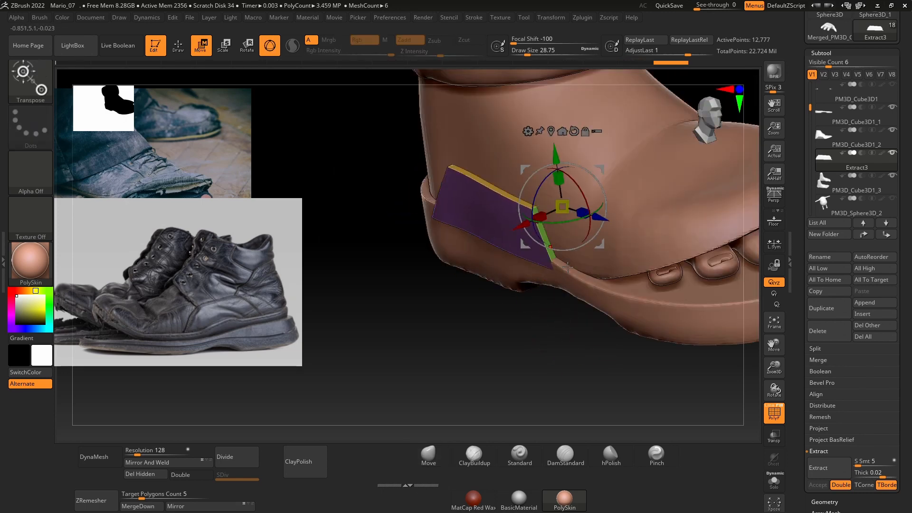
pyautogui.moveTo(567, 268); pyautogui.dragTo(554, 348)
pyautogui.moveTo(535, 219); pyautogui.dragTo(546, 226)
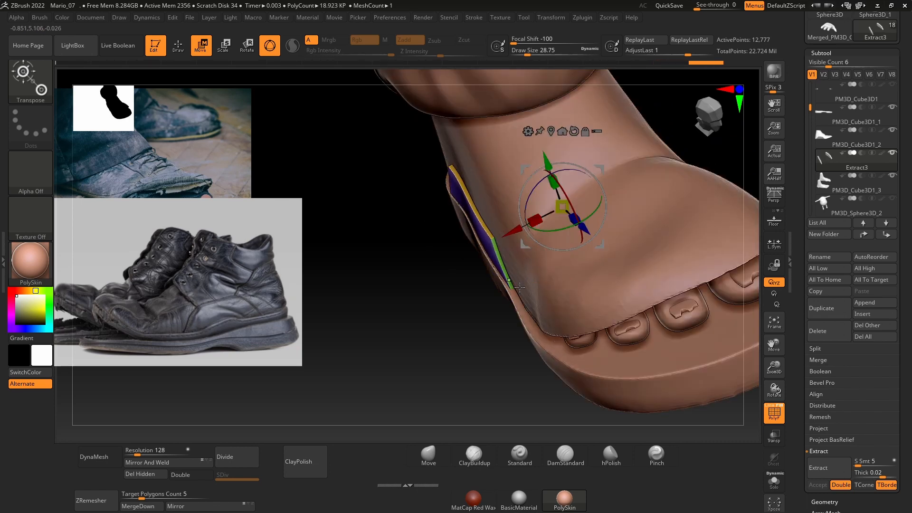
pyautogui.moveTo(500, 337)
pyautogui.mouseDown()
pyautogui.moveTo(584, 328)
pyautogui.moveTo(527, 268)
pyautogui.moveTo(529, 254)
pyautogui.mouseUp()
pyautogui.press('q')
pyautogui.moveTo(551, 310); pyautogui.dragTo(264, 335)
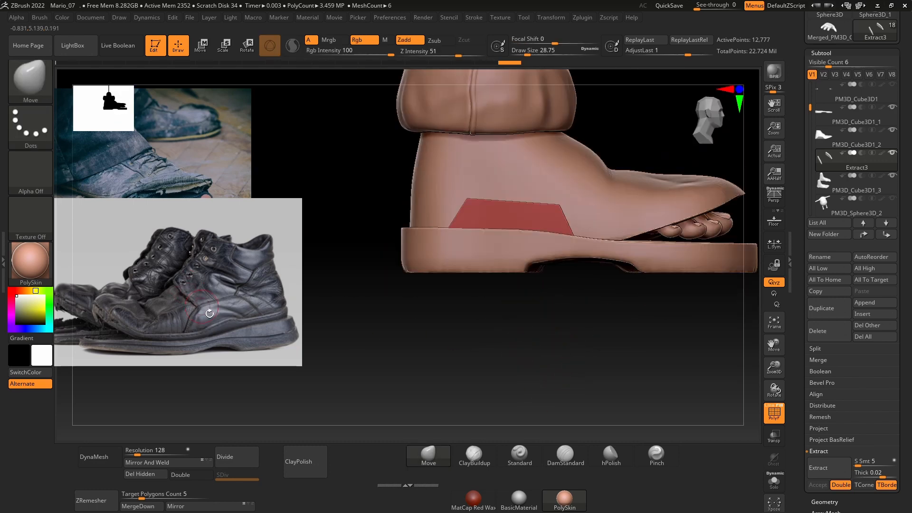
pyautogui.click(466, 328)
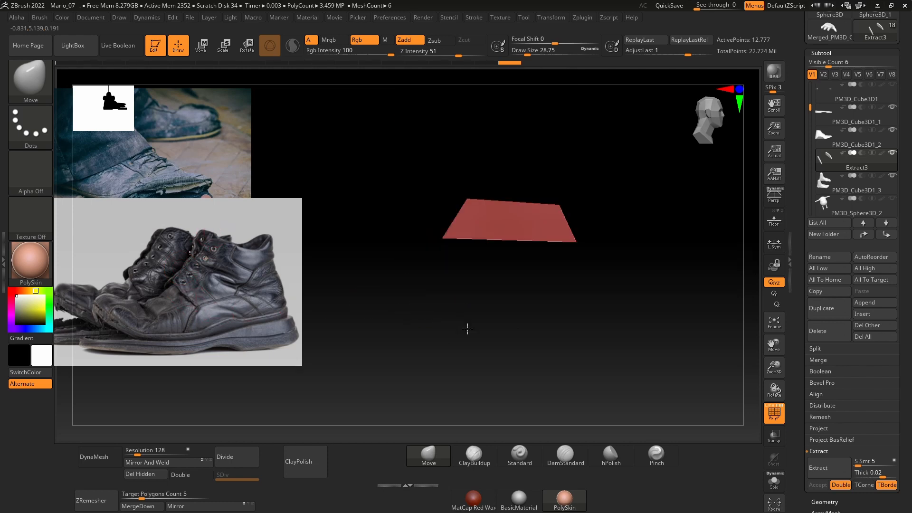
pyautogui.keyDown('alt'); pyautogui.moveTo(465, 330); pyautogui.dragTo(474, 364); pyautogui.keyUp('alt')
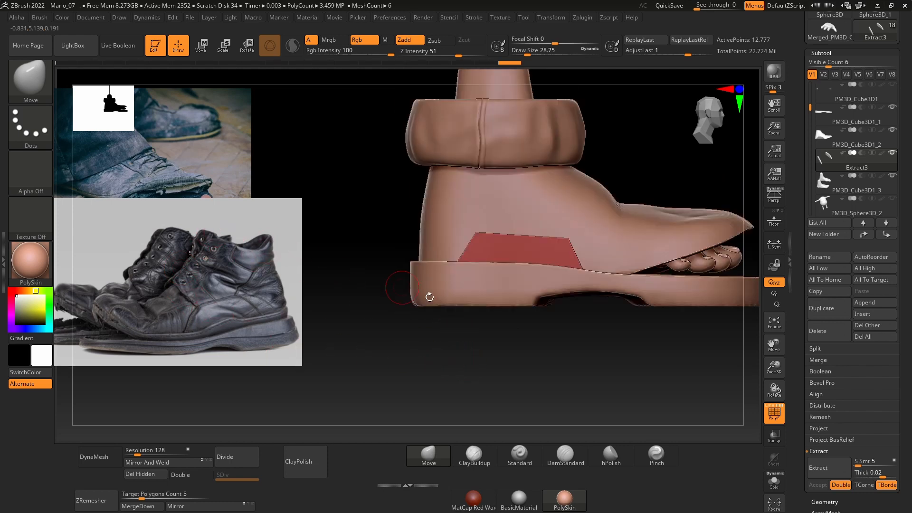
pyautogui.keyDown('ctrl'); pyautogui.moveTo(424, 337); pyautogui.dragTo(508, 227); pyautogui.keyUp('ctrl')
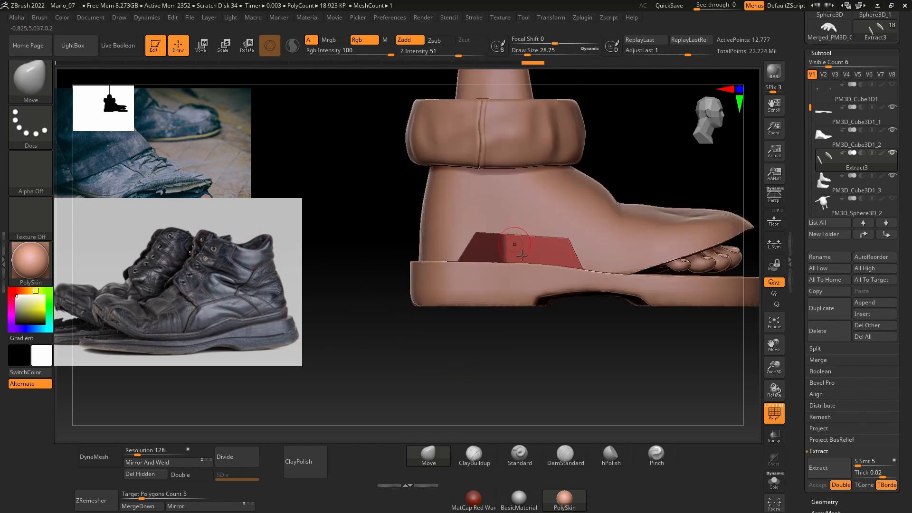
pyautogui.keyDown('ctrl'); pyautogui.moveTo(582, 313); pyautogui.dragTo(586, 311); pyautogui.keyUp('ctrl')
# Step: Select the shoe upper and mask its rear portion from the heel to the instep using the MaskLasso brush
pyautogui.keyDown('alt'); pyautogui.click(518, 226); pyautogui.keyUp('alt')
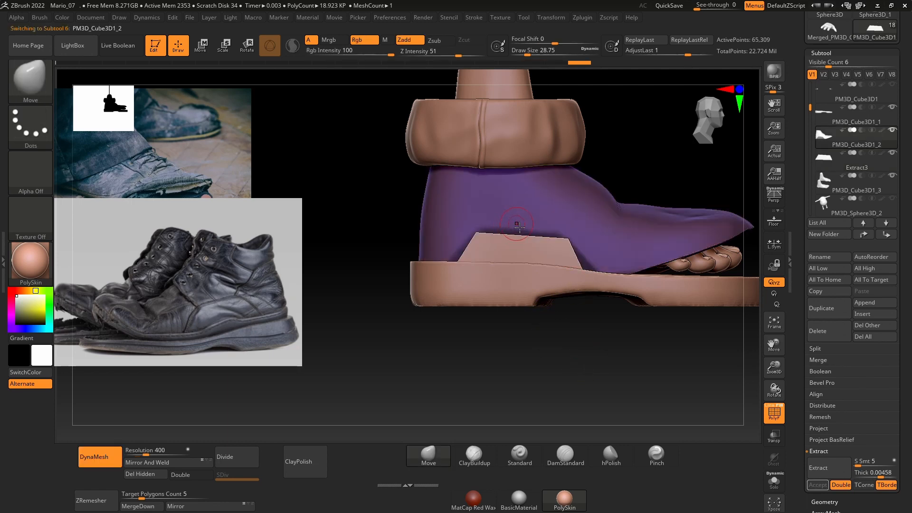
pyautogui.press('ctrl')
pyautogui.keyDown('ctrl'); pyautogui.click(33, 78); pyautogui.keyUp('ctrl')
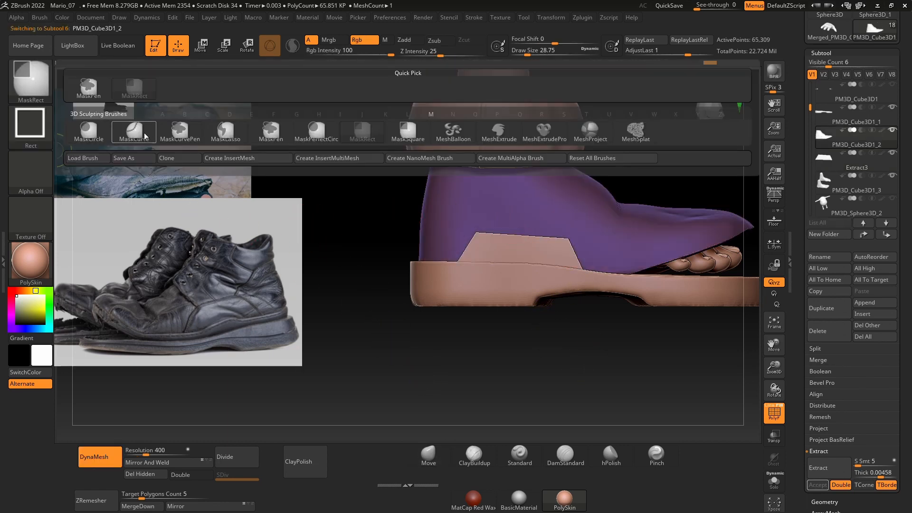
pyautogui.keyDown('ctrl'); pyautogui.click(224, 131); pyautogui.keyUp('ctrl')
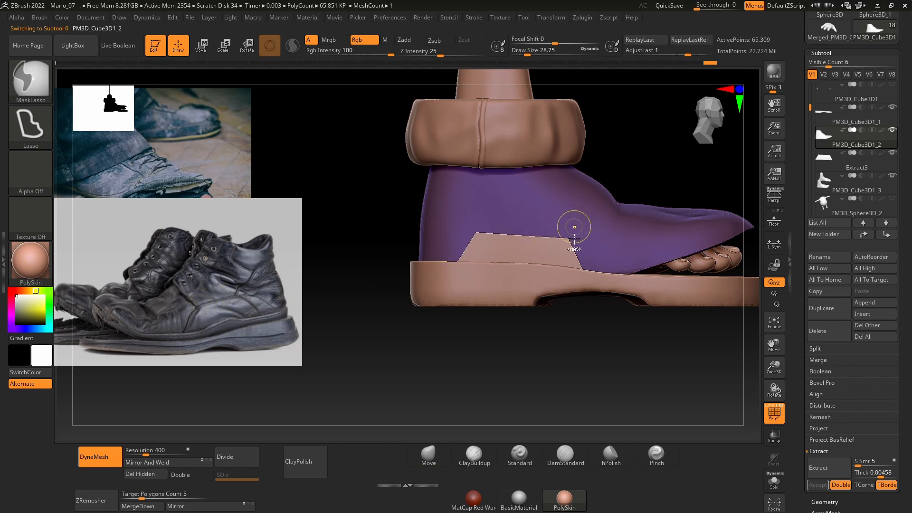
pyautogui.moveTo(448, 323)
pyautogui.keyDown('ctrl'); pyautogui.mouseDown()
pyautogui.moveTo(575, 247)
pyautogui.moveTo(568, 174)
pyautogui.moveTo(549, 157)
pyautogui.moveTo(413, 114)
pyautogui.mouseUp(); pyautogui.keyUp('ctrl')
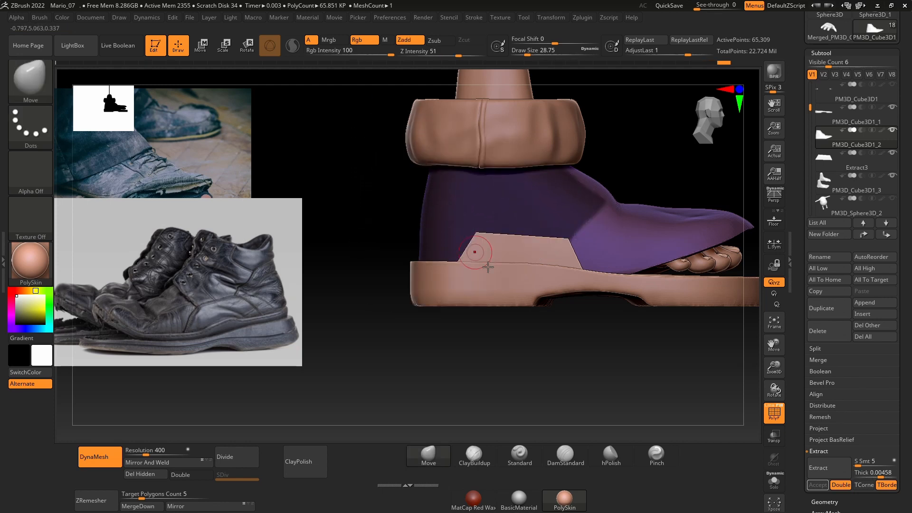
pyautogui.moveTo(655, 356); pyautogui.dragTo(569, 404)
pyautogui.moveTo(517, 352); pyautogui.dragTo(542, 335)
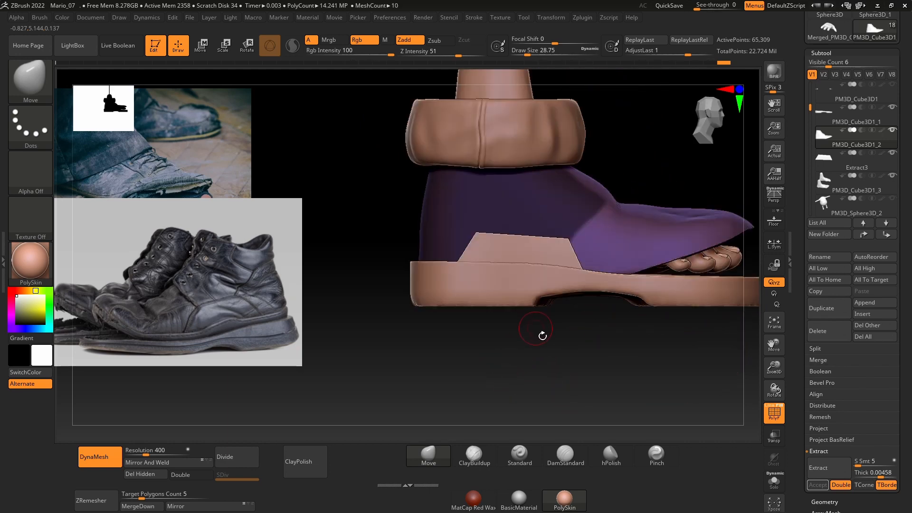
# Step: Hide the trouser cuff, clear the upper's mask and pull the dipped collar front up with the Move brush at draw size about 108
pyautogui.keyDown('alt'); pyautogui.click(573, 117); pyautogui.keyUp('alt')
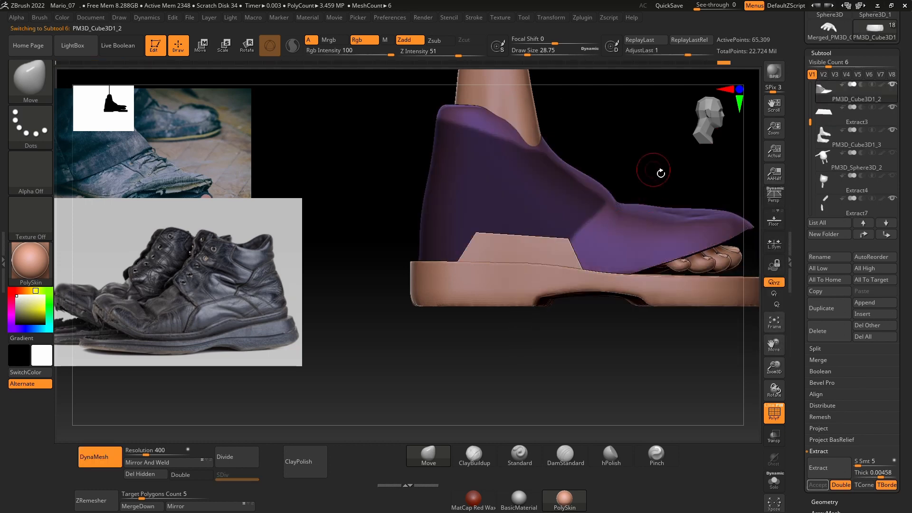
pyautogui.moveTo(657, 178); pyautogui.dragTo(712, 106)
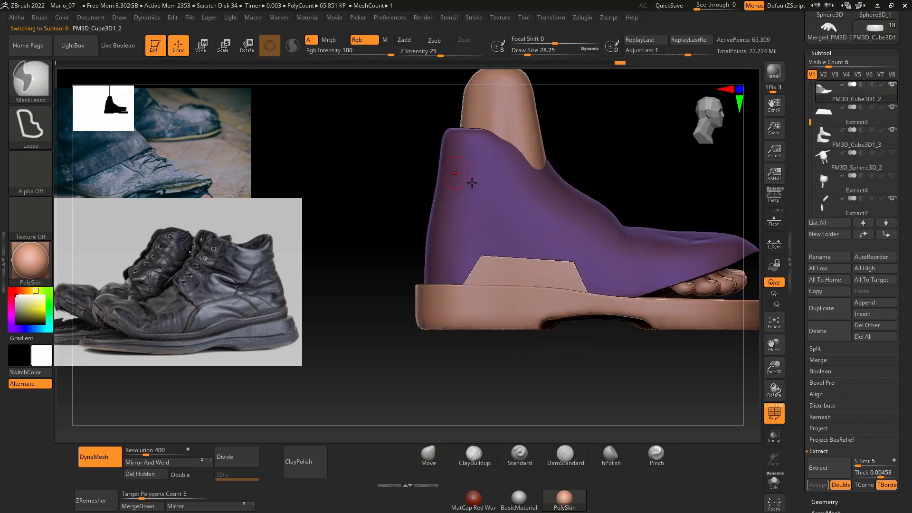
pyautogui.click(433, 459)
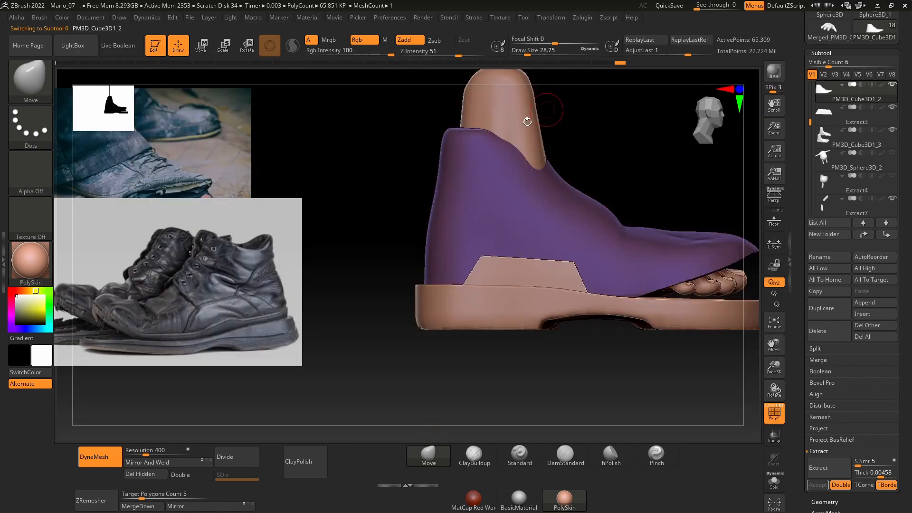
pyautogui.press('space')
pyautogui.moveTo(506, 133); pyautogui.dragTo(519, 133)
pyautogui.moveTo(591, 155); pyautogui.dragTo(584, 177)
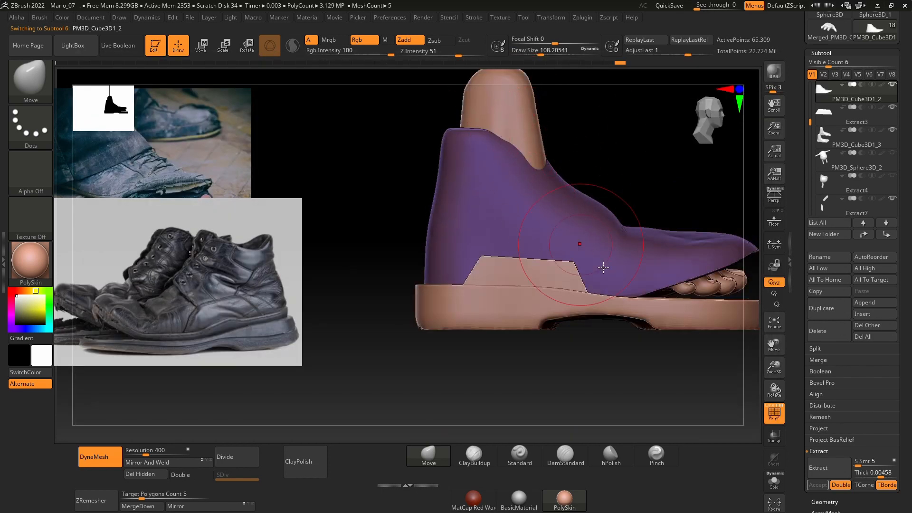
pyautogui.moveTo(537, 151); pyautogui.dragTo(531, 132)
pyautogui.moveTo(595, 153)
pyautogui.mouseDown()
pyautogui.moveTo(586, 187)
pyautogui.moveTo(586, 153)
pyautogui.mouseUp()
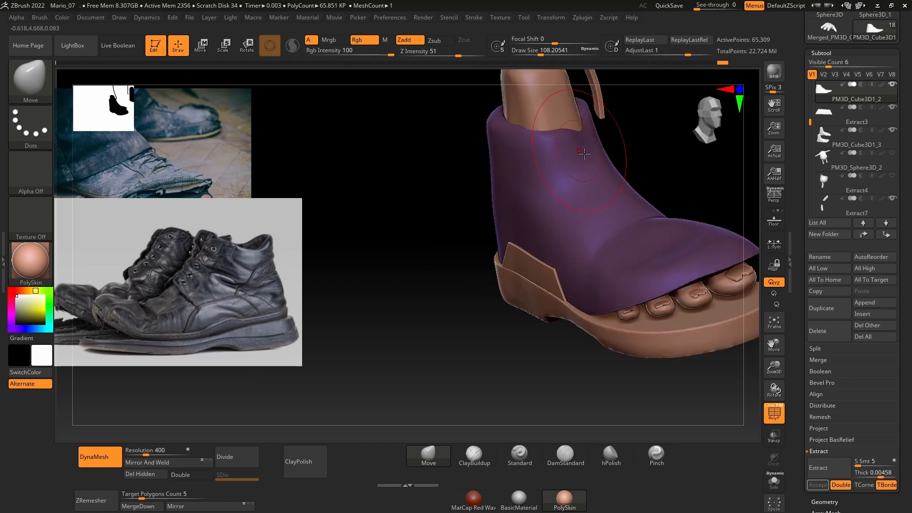
# Step: Even out the raised collar around the front of the ankle with the Move brush at draw size about 71
pyautogui.moveTo(659, 142); pyautogui.dragTo(639, 179)
pyautogui.press('space')
pyautogui.moveTo(607, 135)
pyautogui.mouseDown()
pyautogui.moveTo(589, 115)
pyautogui.moveTo(556, 145)
pyautogui.moveTo(583, 165)
pyautogui.mouseUp()
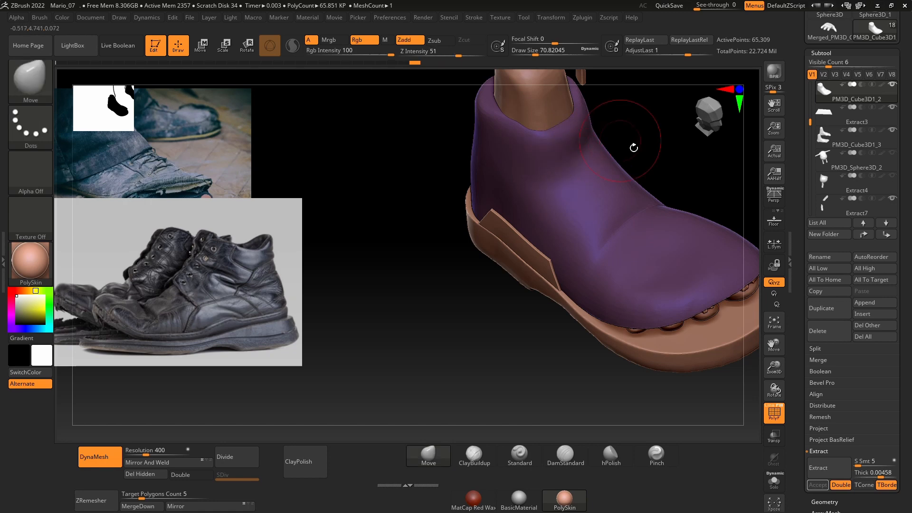
pyautogui.keyDown('shift'); pyautogui.moveTo(633, 146); pyautogui.dragTo(641, 133); pyautogui.keyUp('shift')
# Step: Trim the top of the shoe collar flat with a straight horizontal cut in side view
pyautogui.keyDown('ctrl'); pyautogui.keyDown('shift'); pyautogui.moveTo(399, 134); pyautogui.dragTo(645, 135); pyautogui.keyUp('shift'); pyautogui.keyUp('ctrl')
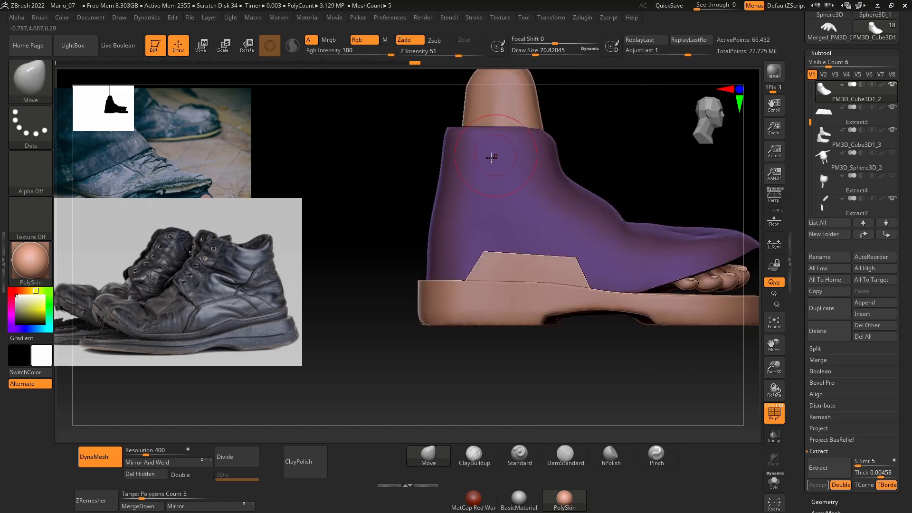
pyautogui.hotkey('ctrl', 'z')
pyautogui.keyDown('ctrl'); pyautogui.keyDown('shift'); pyautogui.moveTo(393, 135); pyautogui.dragTo(643, 139); pyautogui.keyUp('shift'); pyautogui.keyUp('ctrl')
pyautogui.keyDown('ctrl'); pyautogui.keyDown('shift'); pyautogui.moveTo(404, 137); pyautogui.dragTo(635, 137); pyautogui.keyUp('shift'); pyautogui.keyUp('ctrl')
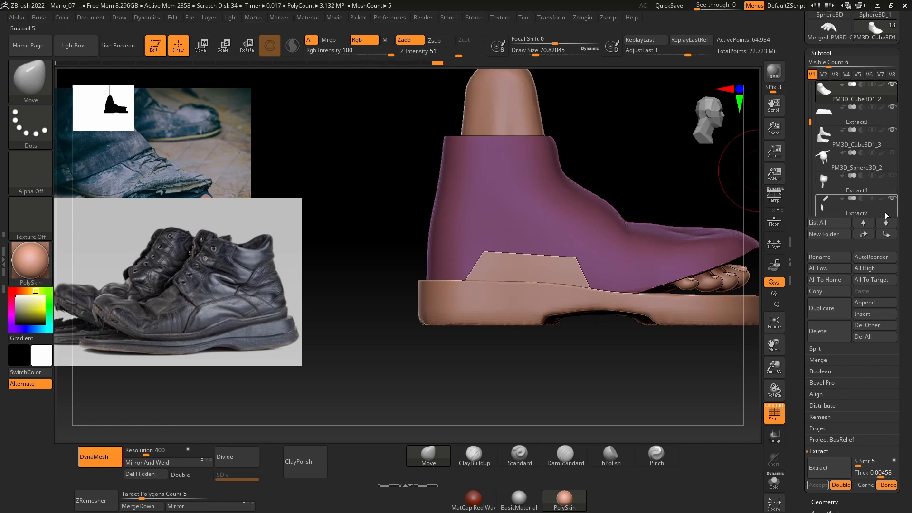
# Step: Show the trouser cuff briefly to check how it sits over the trimmed collar, and hide it again
pyautogui.moveTo(896, 182)
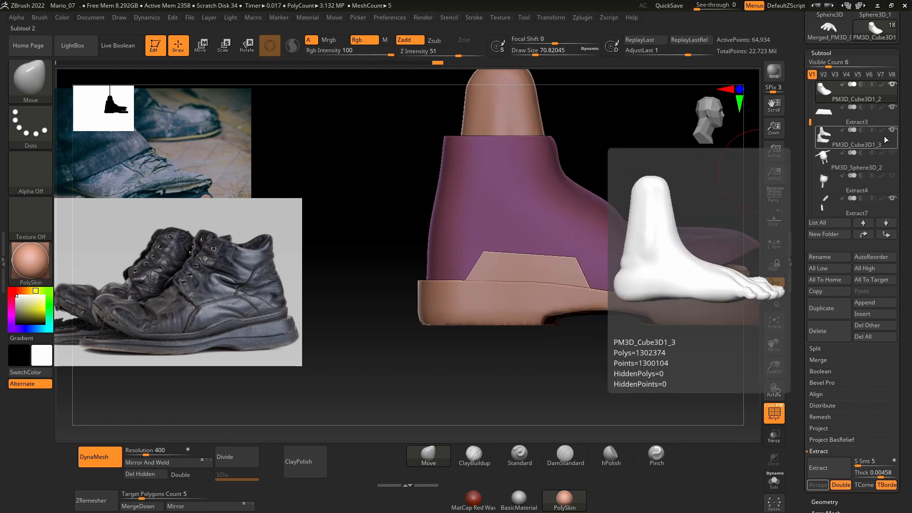
pyautogui.moveTo(810, 123); pyautogui.dragTo(814, 157)
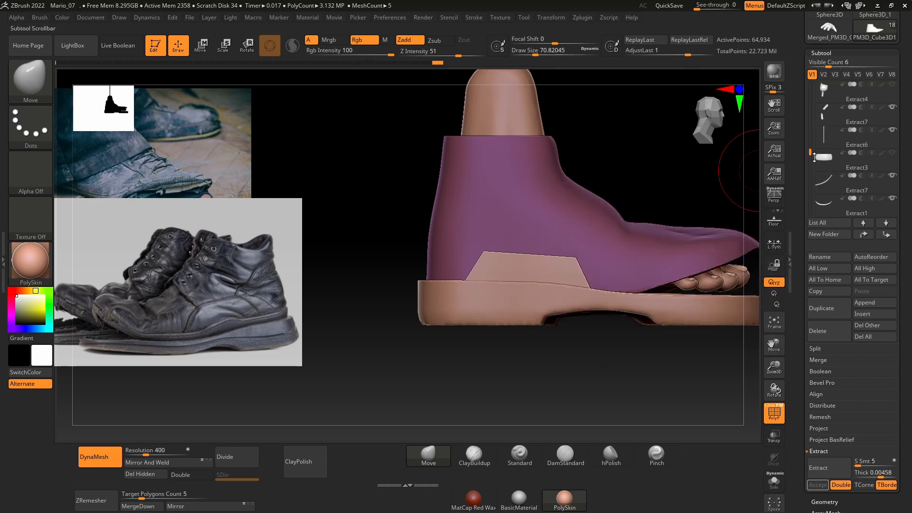
pyautogui.click(892, 153)
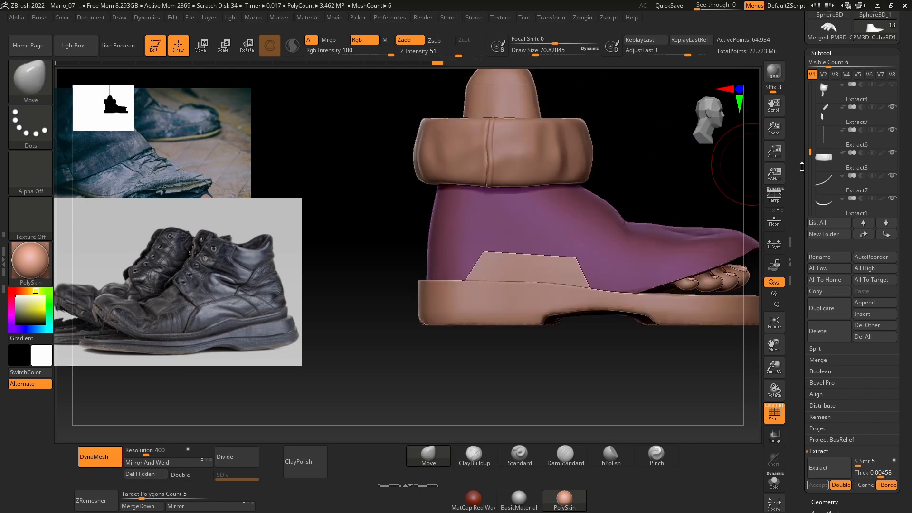
pyautogui.moveTo(810, 153); pyautogui.dragTo(813, 139)
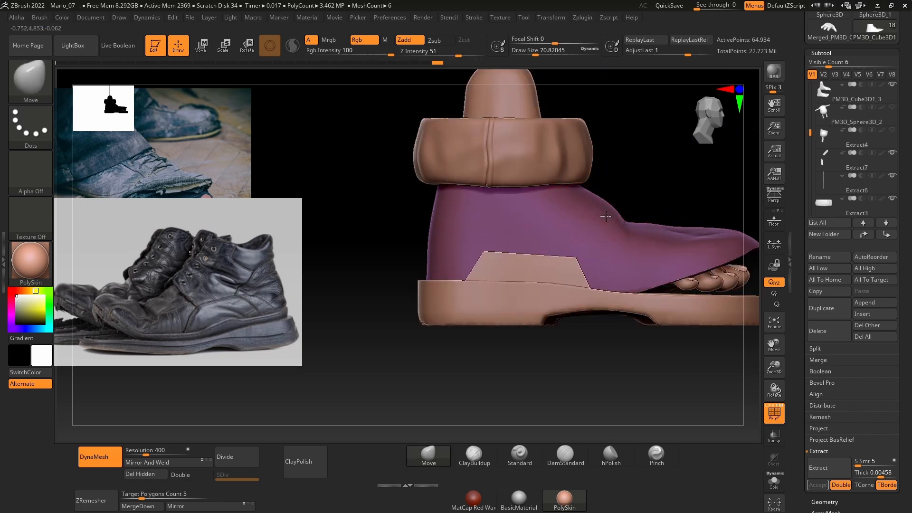
pyautogui.click(891, 199)
# Step: Mask the rear part of the shoe upper from the heel to the instep with the MaskLasso brush
pyautogui.moveTo(411, 329)
pyautogui.keyDown('ctrl'); pyautogui.mouseDown()
pyautogui.moveTo(437, 350)
pyautogui.moveTo(621, 225)
pyautogui.mouseUp(); pyautogui.keyUp('ctrl')
pyautogui.moveTo(490, 319)
pyautogui.keyDown('ctrl'); pyautogui.mouseDown()
pyautogui.moveTo(580, 193)
pyautogui.moveTo(559, 156)
pyautogui.moveTo(502, 141)
pyautogui.moveTo(419, 146)
pyautogui.mouseUp(); pyautogui.keyUp('ctrl')
pyautogui.moveTo(643, 152); pyautogui.dragTo(558, 194)
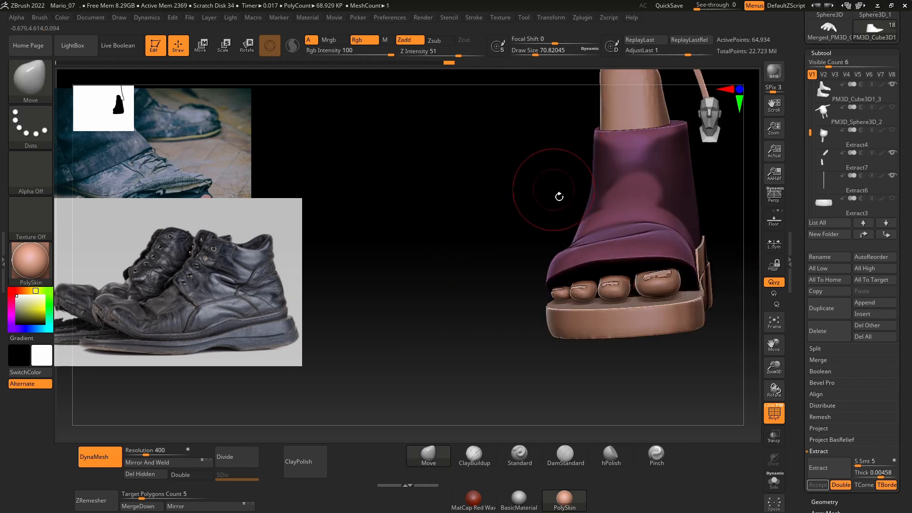
pyautogui.moveTo(474, 198); pyautogui.dragTo(479, 255)
pyautogui.moveTo(444, 195); pyautogui.dragTo(419, 261)
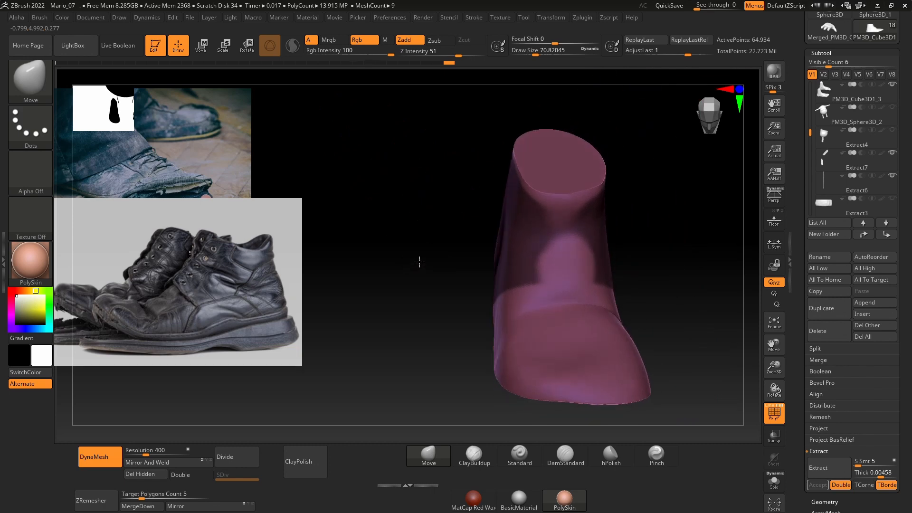
# Step: Switch the masking stroke to FreeHand and reshape the mask's front edges over the instep at draw size about 46
pyautogui.keyDown('ctrl'); pyautogui.click(24, 82); pyautogui.keyUp('ctrl')
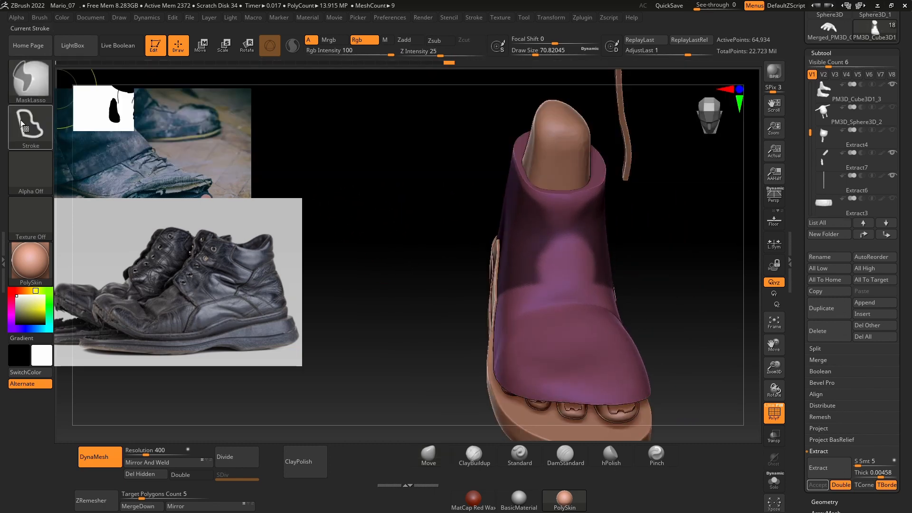
pyautogui.keyDown('ctrl'); pyautogui.click(21, 121); pyautogui.keyUp('ctrl')
pyautogui.keyDown('ctrl'); pyautogui.click(186, 140); pyautogui.keyUp('ctrl')
pyautogui.press('space')
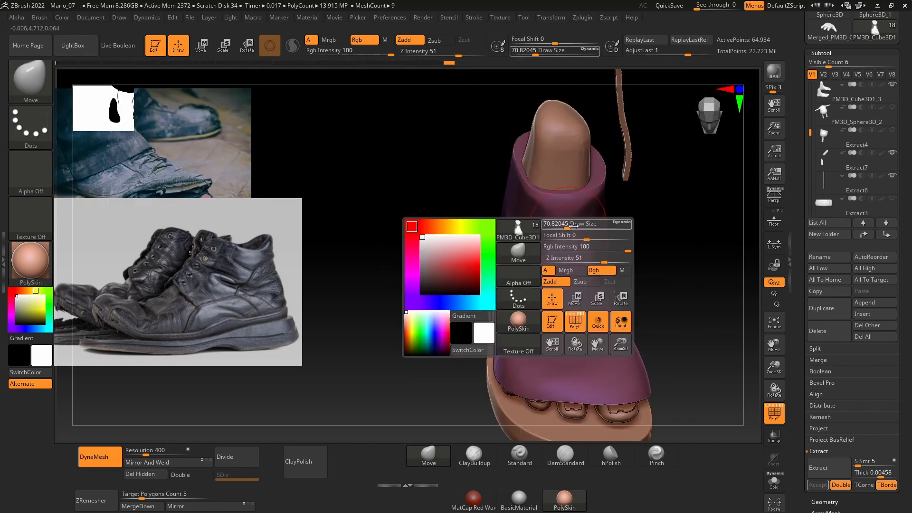
pyautogui.click(563, 225)
pyautogui.keyDown('ctrl'); pyautogui.keyDown('alt'); pyautogui.moveTo(565, 223); pyautogui.dragTo(564, 261); pyautogui.keyUp('alt'); pyautogui.keyUp('ctrl')
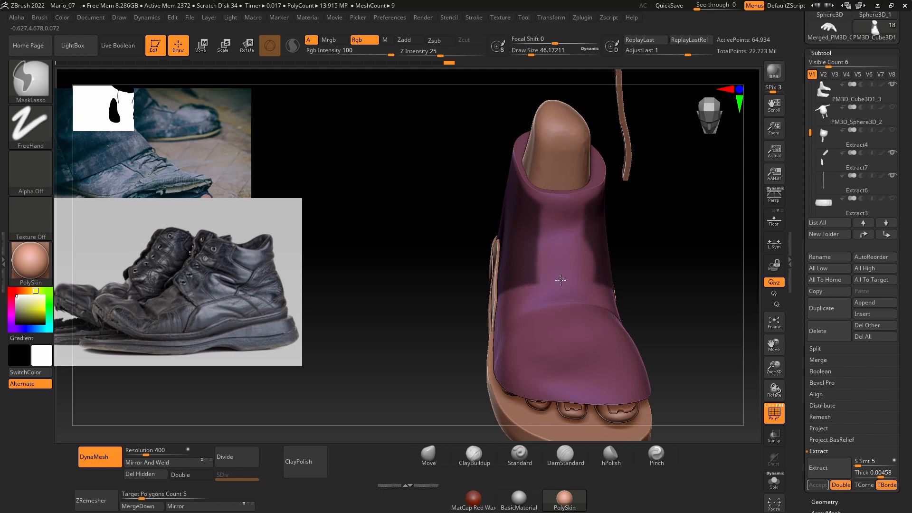
# Step: Clean up the mask's edges near the front of the ankle at draw size about 27
pyautogui.moveTo(654, 261); pyautogui.dragTo(593, 254)
pyautogui.press('space')
pyautogui.click(592, 237)
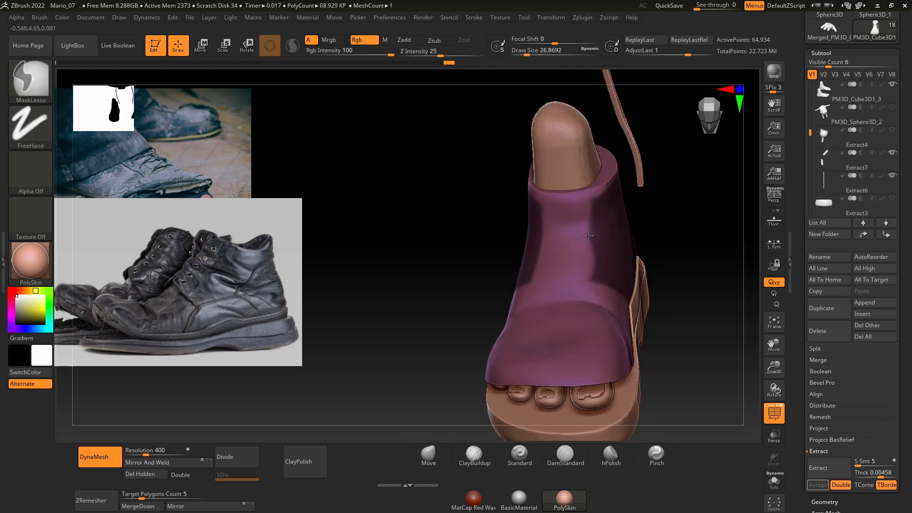
pyautogui.moveTo(684, 219); pyautogui.dragTo(669, 246)
# Step: Unmask a narrow horizontal band along the top of the collar and check it against the trouser cuff
pyautogui.keyDown('ctrl'); pyautogui.moveTo(428, 167); pyautogui.dragTo(632, 209); pyautogui.keyUp('ctrl')
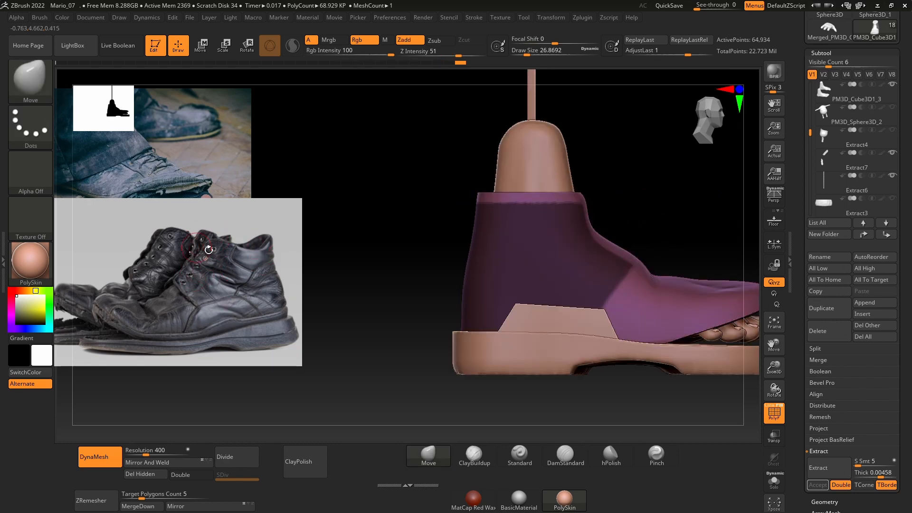
pyautogui.click(891, 200)
pyautogui.click(892, 201)
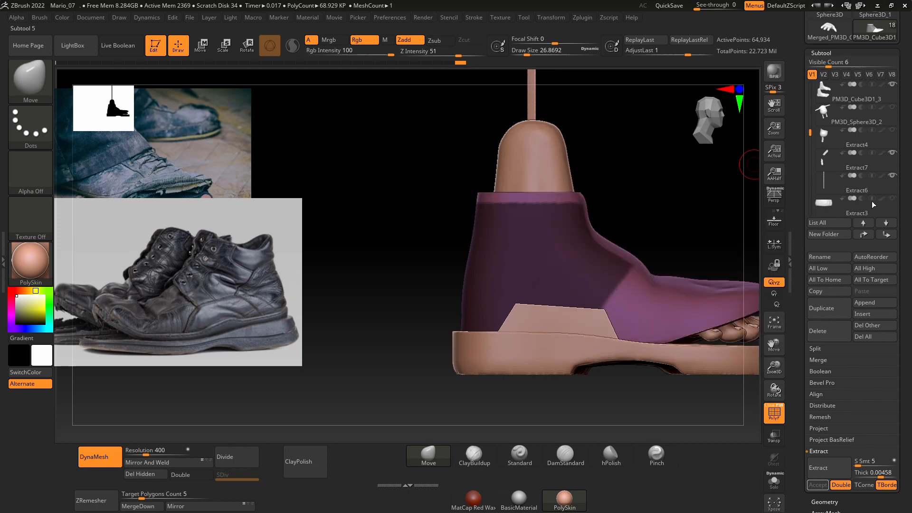
# Step: Touch up the mask's border on both sides of the instep with the FreeHand masking stroke
pyautogui.moveTo(661, 200); pyautogui.dragTo(632, 207)
pyautogui.moveTo(658, 214); pyautogui.dragTo(629, 228)
pyautogui.moveTo(679, 243)
pyautogui.mouseDown()
pyautogui.moveTo(674, 279)
pyautogui.moveTo(658, 287)
pyautogui.mouseUp()
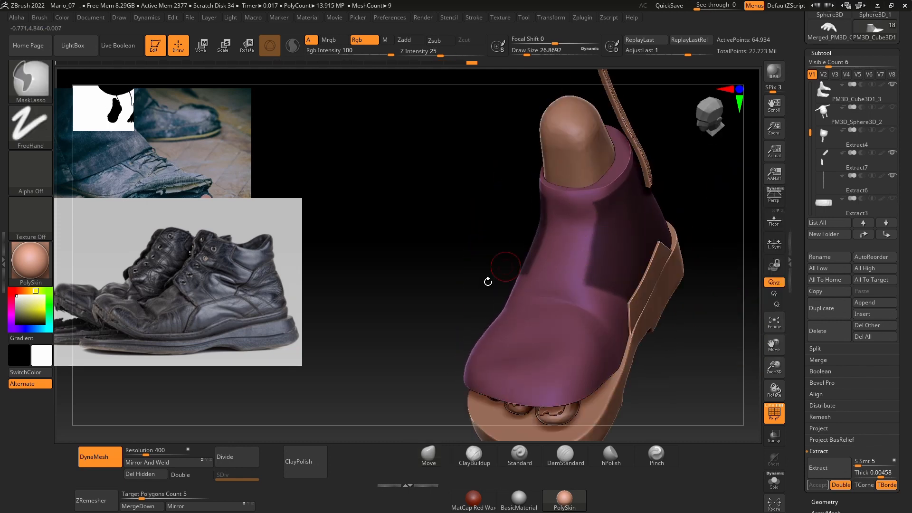
pyautogui.keyDown('shift'); pyautogui.moveTo(488, 282); pyautogui.dragTo(420, 232); pyautogui.keyUp('shift')
pyautogui.keyDown('shift'); pyautogui.moveTo(419, 247); pyautogui.dragTo(467, 266); pyautogui.keyUp('shift')
pyautogui.keyDown('alt'); pyautogui.moveTo(620, 221); pyautogui.dragTo(594, 255); pyautogui.keyUp('alt')
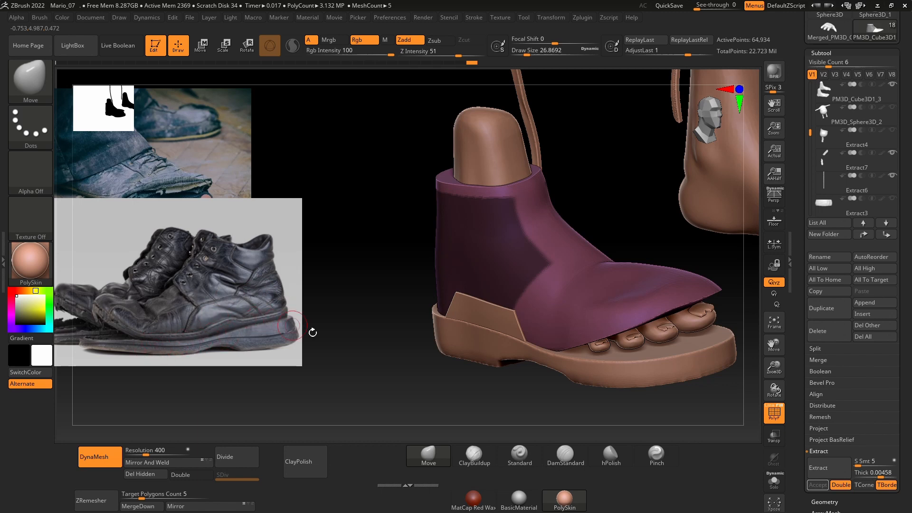
# Step: Extract the masked rear area as a separate panel with thickness 0.00458, accept it and clear its mask
pyautogui.moveTo(458, 373); pyautogui.dragTo(464, 366)
pyautogui.keyDown('shift'); pyautogui.moveTo(684, 428); pyautogui.dragTo(694, 423); pyautogui.keyUp('shift')
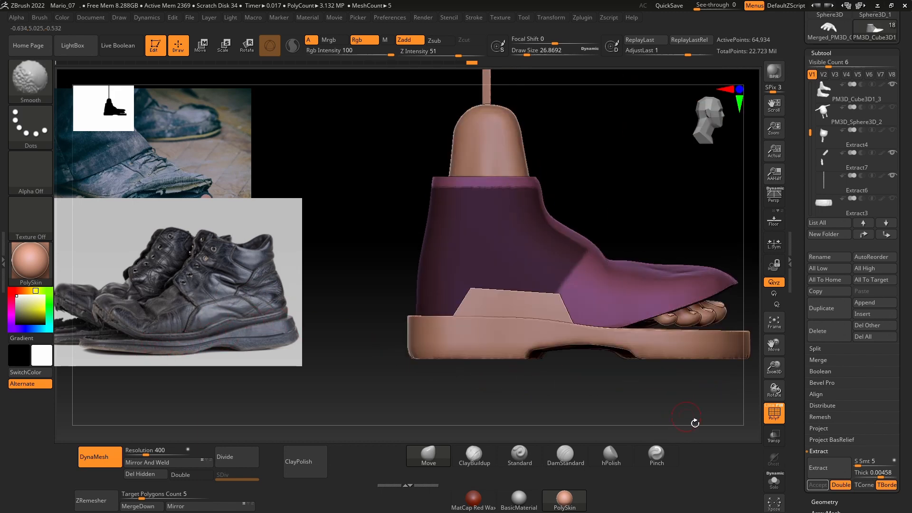
pyautogui.click(805, 468)
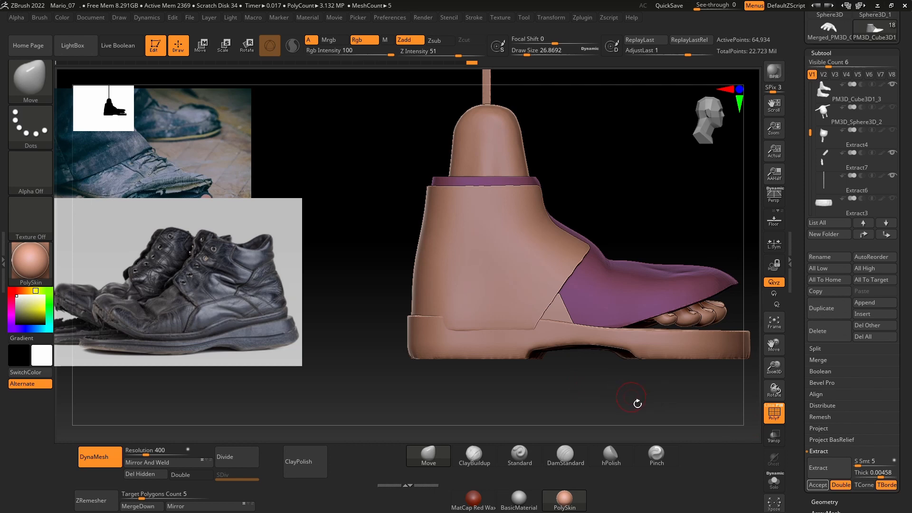
pyautogui.click(818, 485)
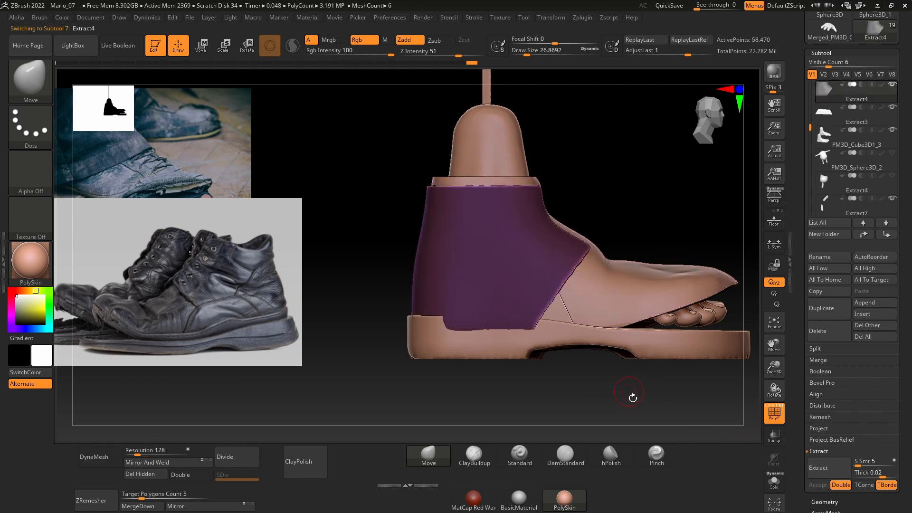
pyautogui.moveTo(631, 399); pyautogui.dragTo(573, 389)
pyautogui.moveTo(510, 395)
pyautogui.keyDown('shift'); pyautogui.mouseDown()
pyautogui.moveTo(494, 401)
pyautogui.moveTo(524, 366)
pyautogui.mouseUp(); pyautogui.keyUp('shift')
pyautogui.moveTo(589, 406); pyautogui.dragTo(605, 388)
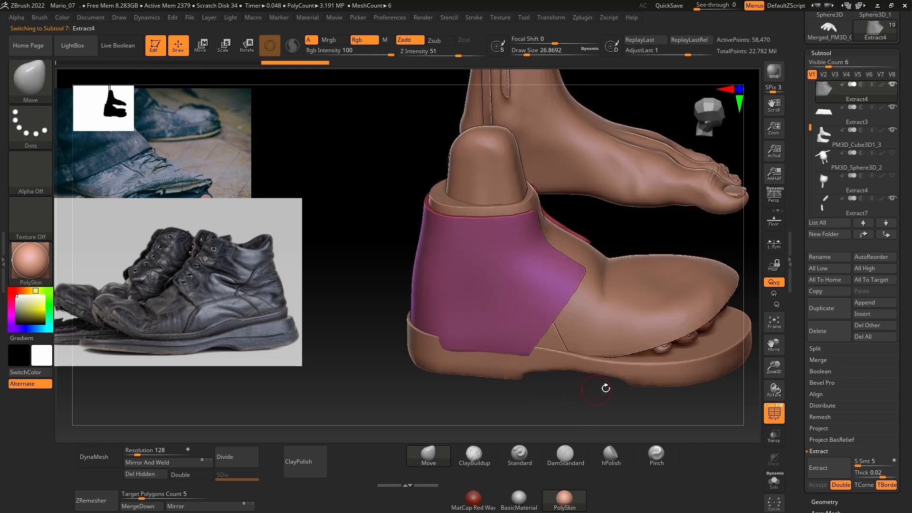
# Step: Select the shoe upper and trim along the sole's upper edge at the heel with the TrimCurve brush
pyautogui.keyDown('alt'); pyautogui.click(632, 325); pyautogui.keyUp('alt')
pyautogui.moveTo(615, 413)
pyautogui.mouseDown()
pyautogui.moveTo(593, 392)
pyautogui.moveTo(574, 394)
pyautogui.moveTo(565, 370)
pyautogui.moveTo(572, 392)
pyautogui.mouseUp()
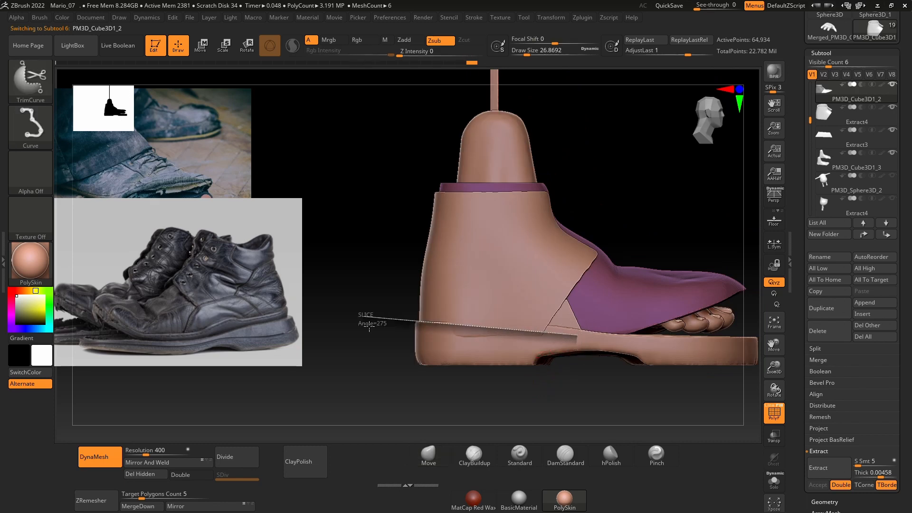
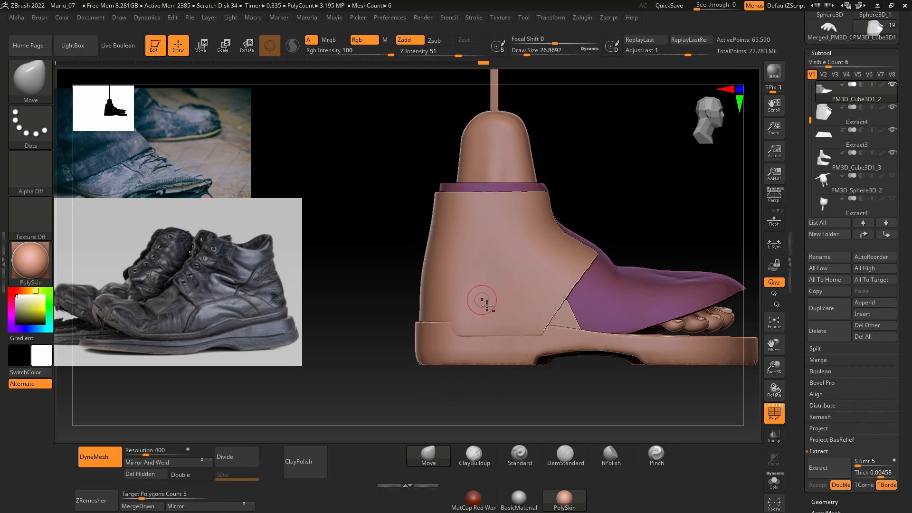
# Step: Select the rear leather panel and trim its lower edge just above the sole with the TrimCurve brush
pyautogui.press('ctrl')
pyautogui.keyDown('alt'); pyautogui.click(535, 296); pyautogui.keyUp('alt')
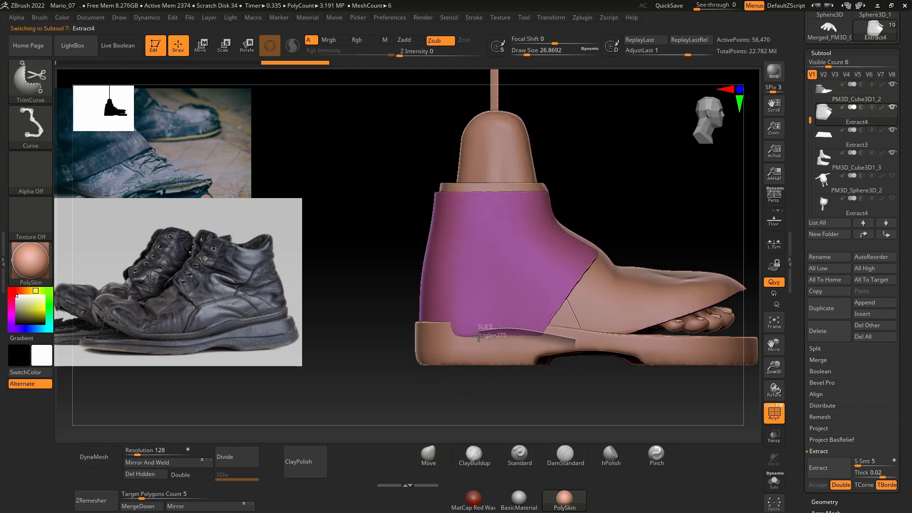
pyautogui.keyDown('ctrl'); pyautogui.keyDown('shift'); pyautogui.moveTo(478, 336); pyautogui.dragTo(370, 325); pyautogui.keyUp('shift'); pyautogui.keyUp('ctrl')
pyautogui.moveTo(640, 409); pyautogui.dragTo(665, 408)
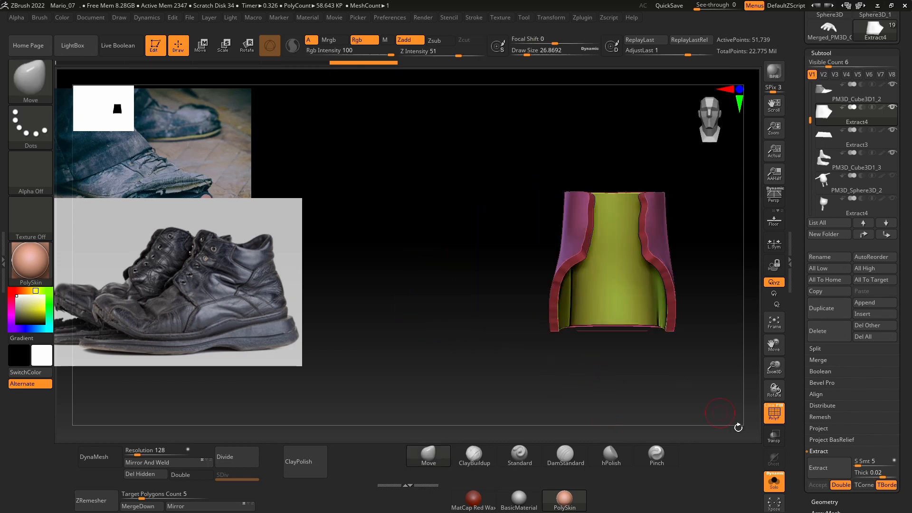
pyautogui.click(772, 483)
# Step: Reshape the rear panel's front edges beside the instep with the Move brush at draw size 43.76337
pyautogui.moveTo(478, 321); pyautogui.dragTo(513, 248)
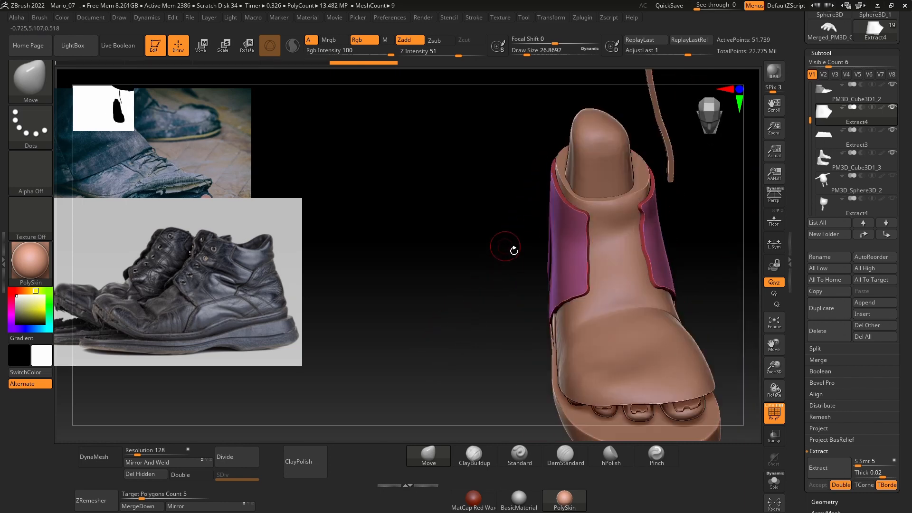
pyautogui.moveTo(687, 223); pyautogui.dragTo(676, 222)
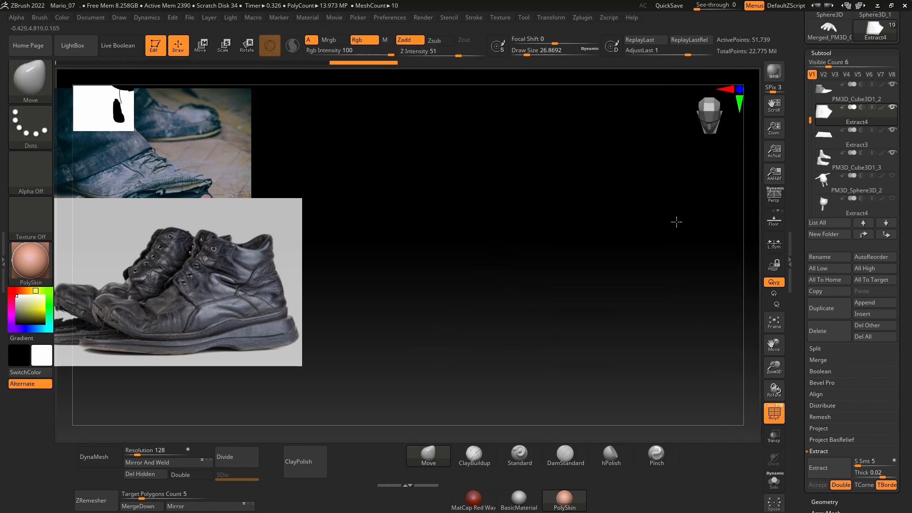
pyautogui.moveTo(587, 271); pyautogui.dragTo(586, 259)
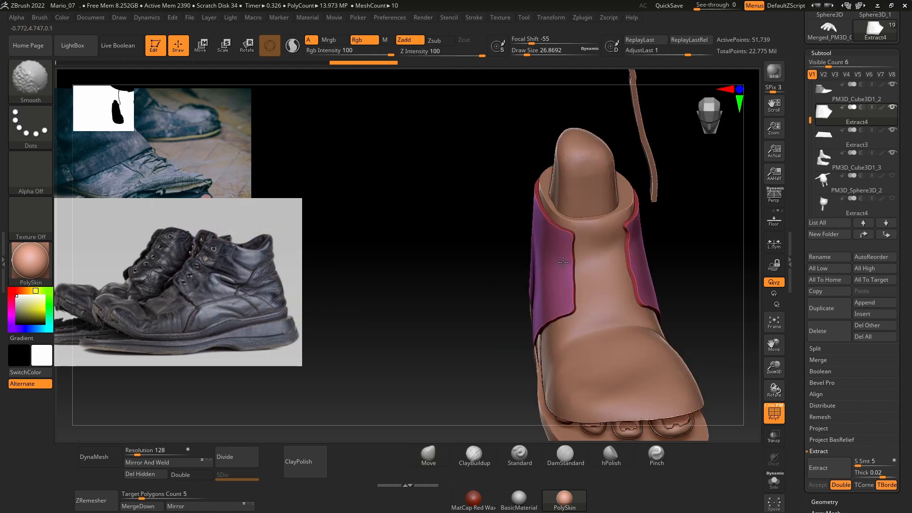
pyautogui.moveTo(677, 254); pyautogui.dragTo(699, 301)
pyautogui.moveTo(739, 354); pyautogui.dragTo(729, 293)
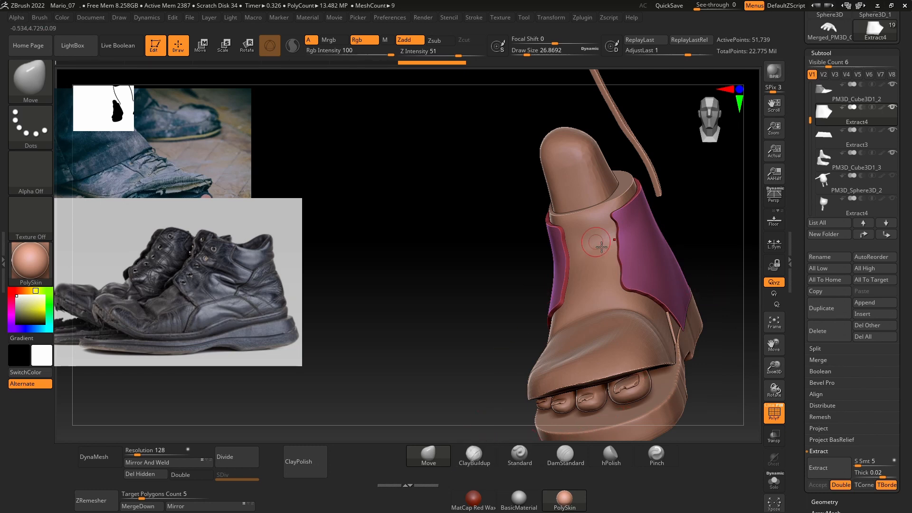
pyautogui.press('space')
pyautogui.moveTo(602, 247); pyautogui.dragTo(606, 247)
pyautogui.moveTo(696, 247); pyautogui.dragTo(592, 244)
pyautogui.moveTo(476, 279); pyautogui.dragTo(533, 276)
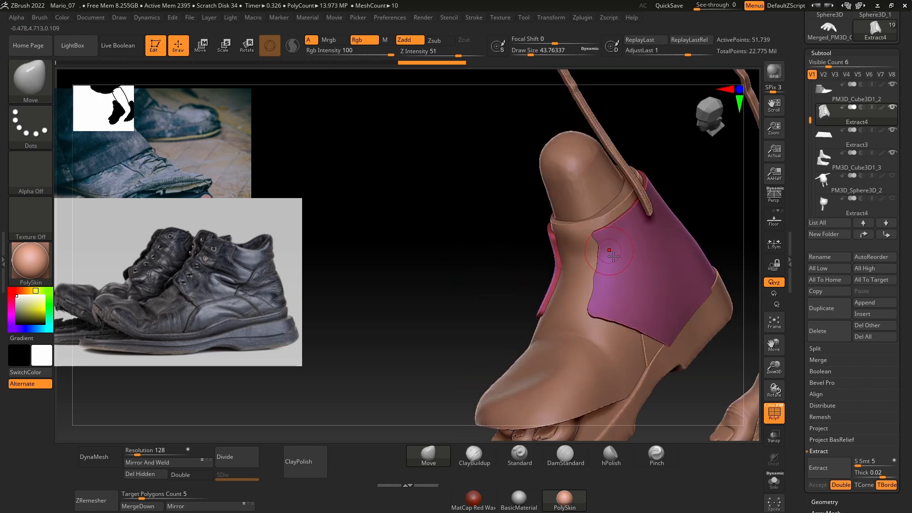
pyautogui.moveTo(595, 242); pyautogui.dragTo(599, 240)
pyautogui.moveTo(596, 241); pyautogui.dragTo(599, 240)
pyautogui.moveTo(597, 241)
pyautogui.mouseDown()
pyautogui.moveTo(598, 290)
pyautogui.moveTo(599, 282)
pyautogui.mouseUp()
pyautogui.moveTo(590, 314)
pyautogui.mouseDown(button='right')
pyautogui.moveTo(532, 274)
pyautogui.moveTo(689, 259)
pyautogui.moveTo(547, 244)
pyautogui.moveTo(632, 265)
pyautogui.mouseUp(button='right')
# Step: Reduce the draw size to 32.70957 and refine the curve of the panel's front edge with the Move brush
pyautogui.press('space')
pyautogui.moveTo(582, 264); pyautogui.dragTo(578, 264)
pyautogui.press('ctrl')
pyautogui.keyDown('ctrl'); pyautogui.moveTo(584, 259); pyautogui.dragTo(572, 258, button='right'); pyautogui.keyUp('ctrl')
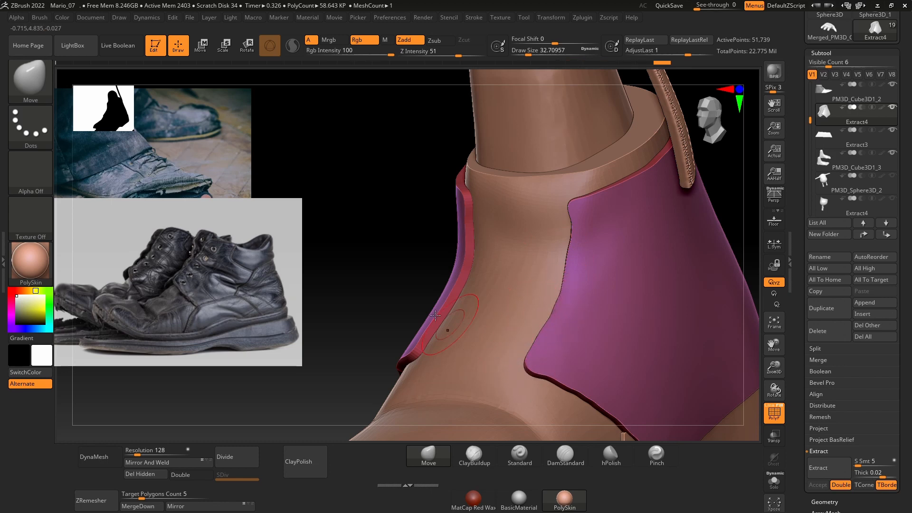
# Step: Trim the rear panel's slanted lower front edge to a clean straight line on both sides of the foot
pyautogui.moveTo(435, 315)
pyautogui.mouseDown(button='right')
pyautogui.moveTo(421, 301)
pyautogui.moveTo(452, 257)
pyautogui.moveTo(423, 334)
pyautogui.moveTo(560, 304)
pyautogui.mouseUp(button='right')
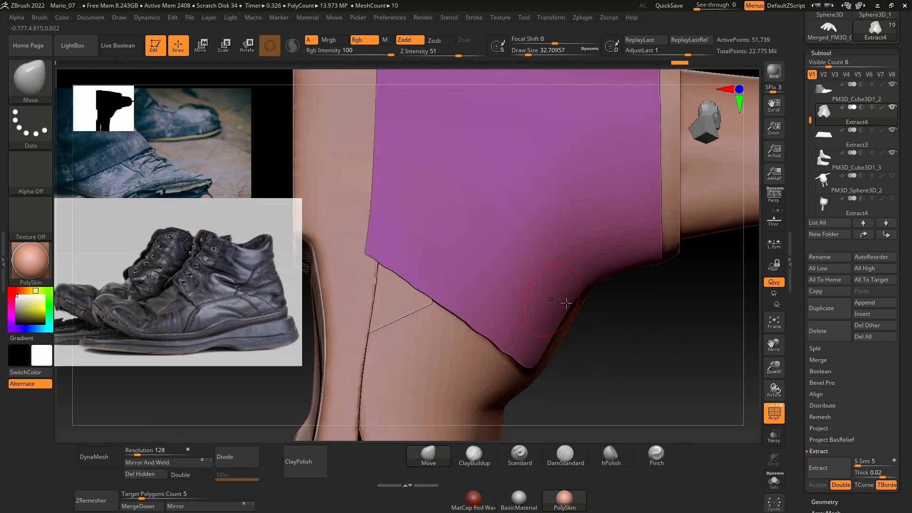
pyautogui.moveTo(574, 386)
pyautogui.keyDown('ctrl'); pyautogui.keyDown('shift'); pyautogui.mouseDown()
pyautogui.moveTo(372, 249)
pyautogui.moveTo(406, 245)
pyautogui.mouseUp(); pyautogui.keyUp('shift'); pyautogui.keyUp('ctrl')
pyautogui.moveTo(641, 376)
pyautogui.mouseDown(button='right')
pyautogui.moveTo(610, 336)
pyautogui.moveTo(683, 332)
pyautogui.moveTo(562, 321)
pyautogui.mouseUp(button='right')
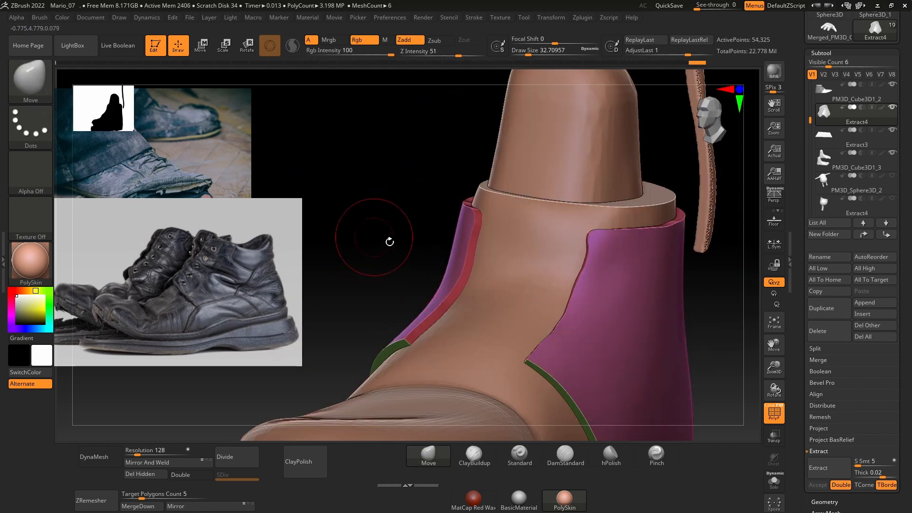
# Step: Bring up the transform gizmo for the rear panel and centre it on the panel
pyautogui.moveTo(390, 241)
pyautogui.mouseDown(button='right')
pyautogui.moveTo(562, 268)
pyautogui.moveTo(580, 303)
pyautogui.moveTo(625, 230)
pyautogui.moveTo(505, 286)
pyautogui.mouseUp(button='right')
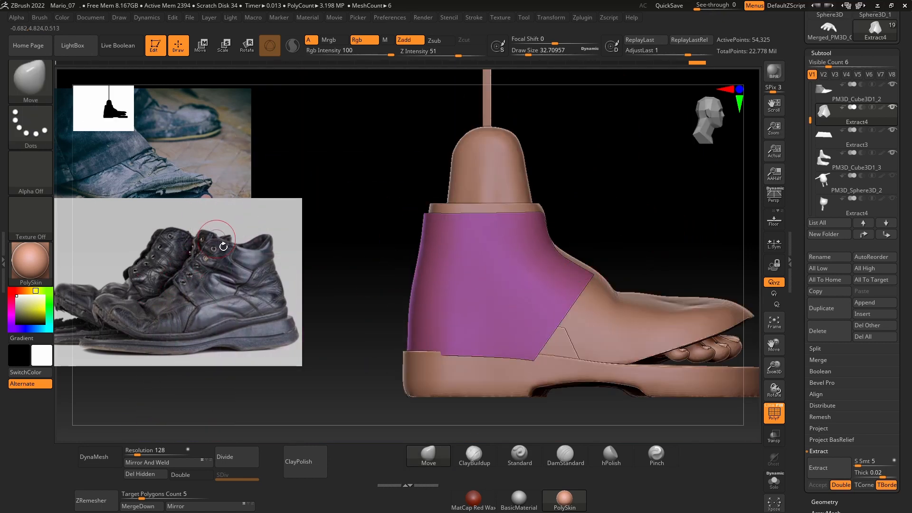
pyautogui.moveTo(423, 261); pyautogui.dragTo(478, 234, button='right')
pyautogui.moveTo(703, 261)
pyautogui.mouseDown(button='right')
pyautogui.moveTo(647, 279)
pyautogui.moveTo(637, 273)
pyautogui.mouseUp(button='right')
pyautogui.moveTo(661, 232)
pyautogui.keyDown('ctrl'); pyautogui.mouseDown(button='right')
pyautogui.moveTo(662, 244)
pyautogui.moveTo(580, 218)
pyautogui.moveTo(466, 378)
pyautogui.mouseUp(button='right'); pyautogui.keyUp('ctrl')
pyautogui.click(773, 323)
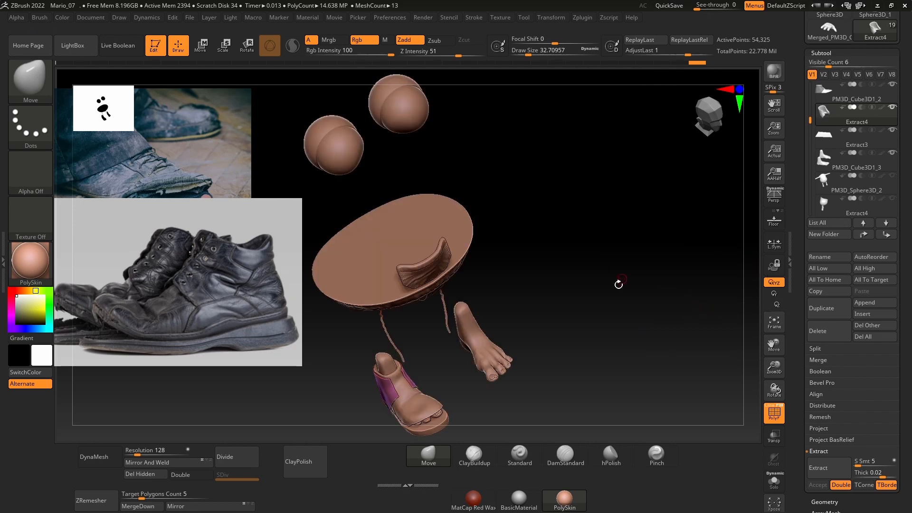
pyautogui.press('w')
pyautogui.keyDown('alt'); pyautogui.moveTo(586, 187); pyautogui.dragTo(627, 260, button='right'); pyautogui.keyUp('alt')
pyautogui.click(430, 135)
pyautogui.keyDown('alt'); pyautogui.moveTo(601, 304); pyautogui.dragTo(590, 102, button='right'); pyautogui.keyUp('alt')
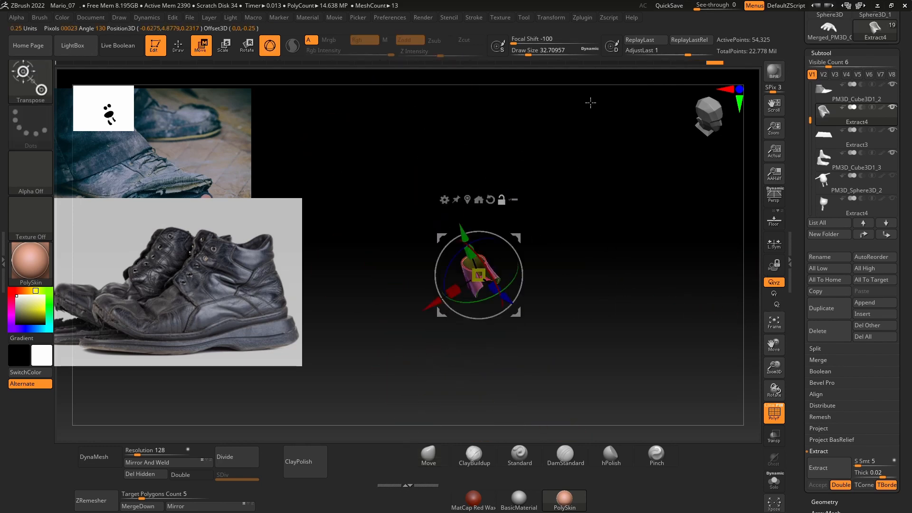
# Step: Shrink the rear panel slightly along X and Z to fit the upper more closely, and return to Draw mode
pyautogui.keyDown('ctrl'); pyautogui.moveTo(645, 230); pyautogui.dragTo(604, 425, button='right'); pyautogui.keyUp('ctrl')
pyautogui.keyDown('alt'); pyautogui.moveTo(713, 328); pyautogui.dragTo(621, 309, button='right'); pyautogui.keyUp('alt')
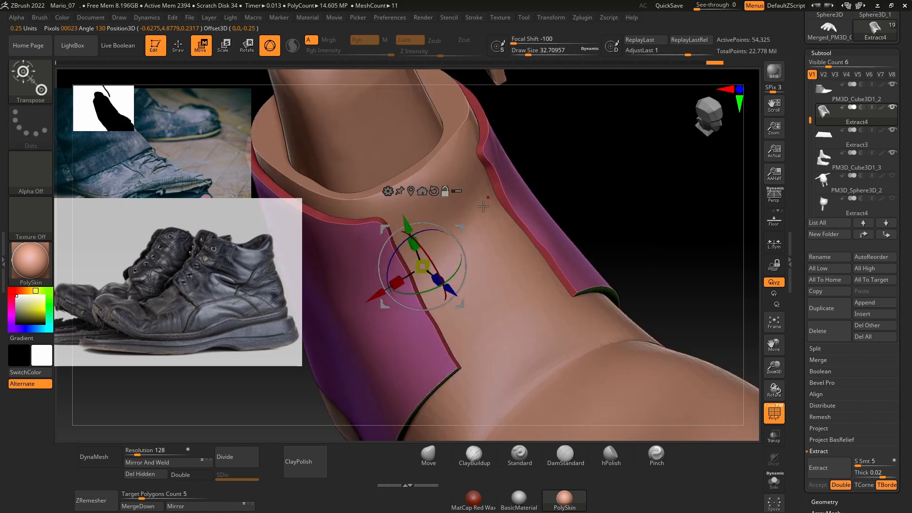
pyautogui.moveTo(659, 192); pyautogui.dragTo(620, 194, button='right')
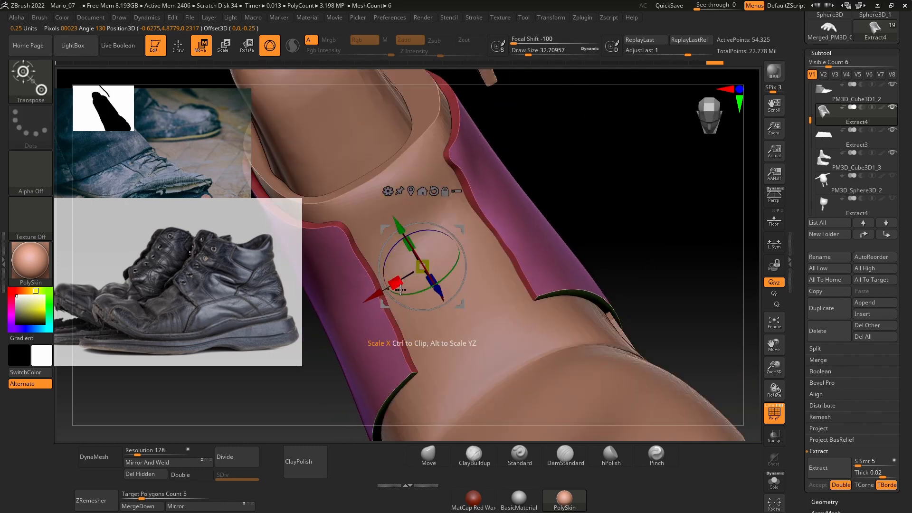
pyautogui.moveTo(401, 290); pyautogui.dragTo(408, 285)
pyautogui.moveTo(582, 221)
pyautogui.mouseDown(button='right')
pyautogui.moveTo(629, 221)
pyautogui.moveTo(626, 203)
pyautogui.moveTo(598, 219)
pyautogui.moveTo(576, 195)
pyautogui.mouseUp(button='right')
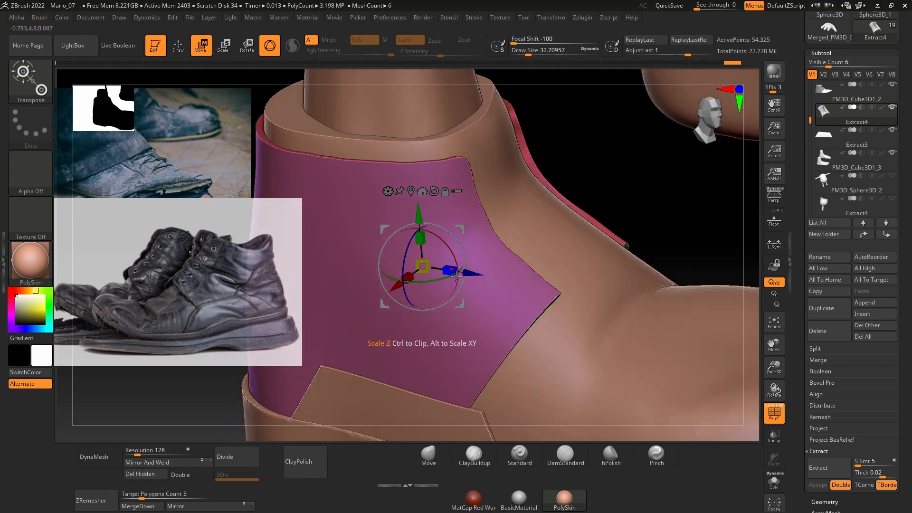
pyautogui.moveTo(456, 275); pyautogui.dragTo(451, 276)
pyautogui.moveTo(635, 198)
pyautogui.mouseDown(button='right')
pyautogui.moveTo(615, 204)
pyautogui.moveTo(619, 180)
pyautogui.moveTo(580, 204)
pyautogui.moveTo(637, 214)
pyautogui.moveTo(601, 227)
pyautogui.moveTo(648, 238)
pyautogui.moveTo(576, 250)
pyautogui.moveTo(563, 257)
pyautogui.moveTo(600, 258)
pyautogui.moveTo(554, 265)
pyautogui.moveTo(565, 279)
pyautogui.mouseUp(button='right')
pyautogui.press('q')
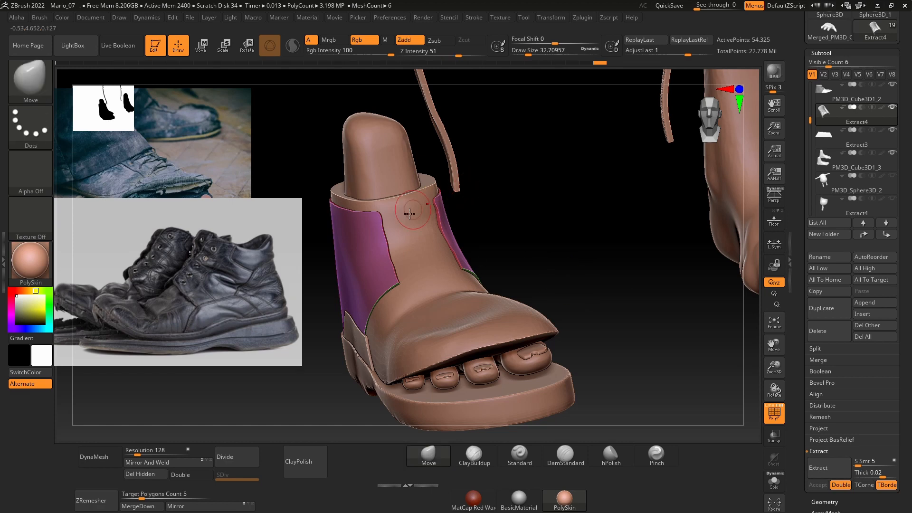
# Step: Isolate the rear panel and delete its underside polygroup, choosing SelectRect as the selection brush
pyautogui.click(773, 482)
pyautogui.moveTo(545, 285)
pyautogui.mouseDown(button='right')
pyautogui.moveTo(539, 210)
pyautogui.moveTo(545, 294)
pyautogui.moveTo(516, 263)
pyautogui.moveTo(531, 366)
pyautogui.mouseUp(button='right')
pyautogui.keyDown('ctrl'); pyautogui.keyDown('shift'); pyautogui.click(420, 322); pyautogui.keyUp('shift'); pyautogui.keyUp('ctrl')
pyautogui.keyDown('ctrl'); pyautogui.keyDown('shift'); pyautogui.moveTo(521, 326); pyautogui.dragTo(584, 380); pyautogui.keyUp('shift'); pyautogui.keyUp('ctrl')
pyautogui.click(50, 93)
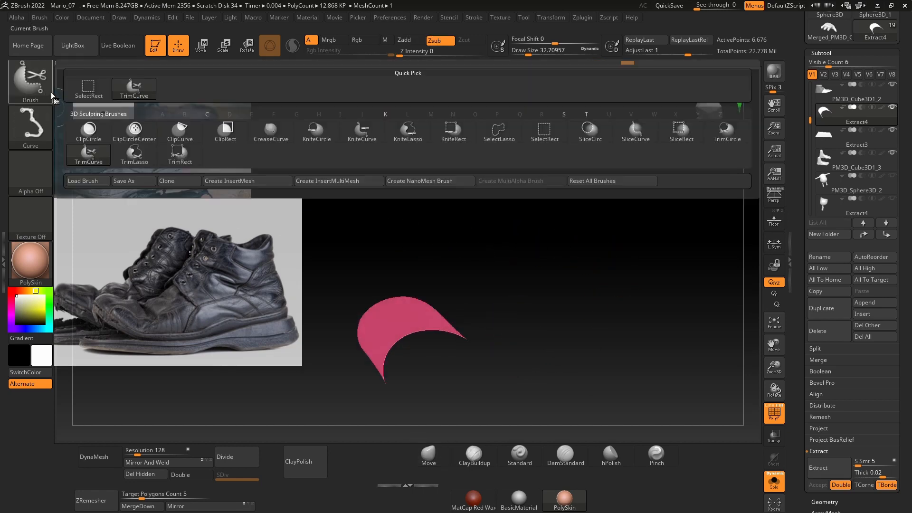
pyautogui.click(545, 130)
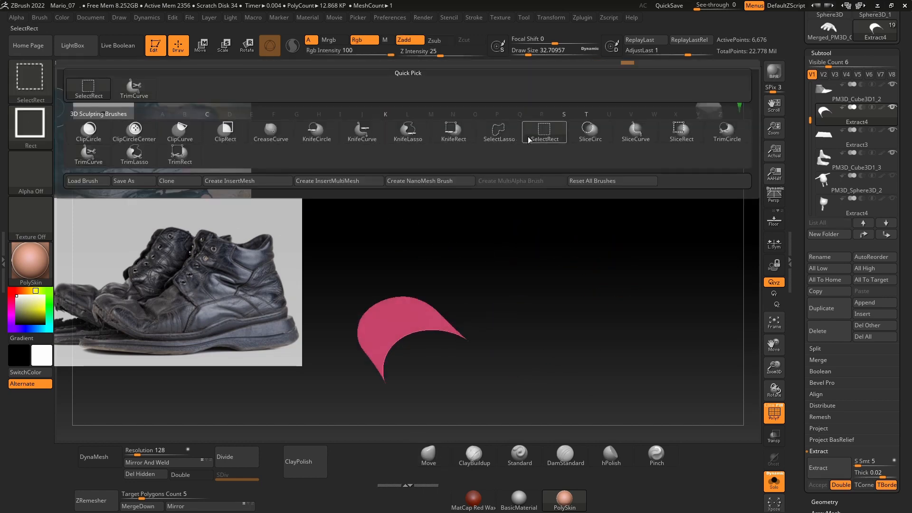
pyautogui.keyDown('ctrl'); pyautogui.keyDown('shift'); pyautogui.click(569, 279); pyautogui.keyUp('shift'); pyautogui.keyUp('ctrl')
pyautogui.moveTo(594, 244); pyautogui.dragTo(566, 248, button='right')
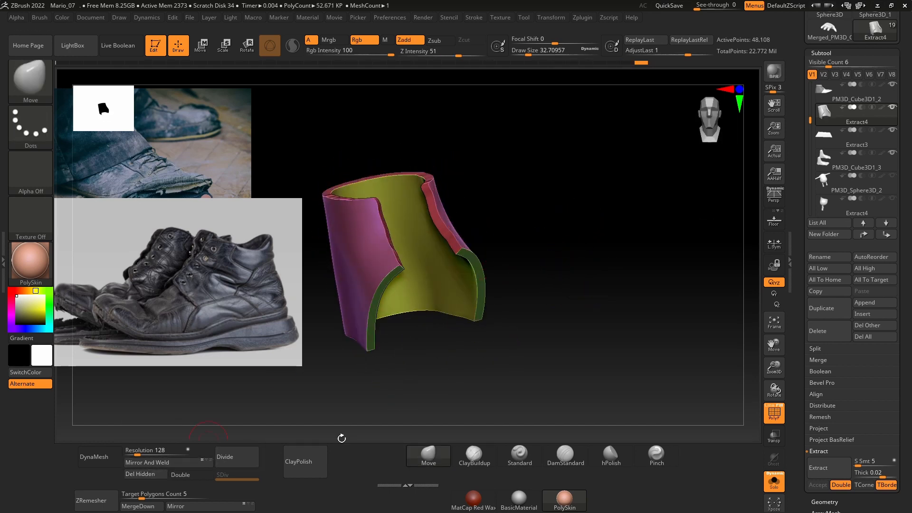
# Step: Combine the rear panel's faces into a single polygroup and show the whole shoe again
pyautogui.hotkey('ctrl', 'w')
pyautogui.moveTo(620, 351); pyautogui.dragTo(703, 352)
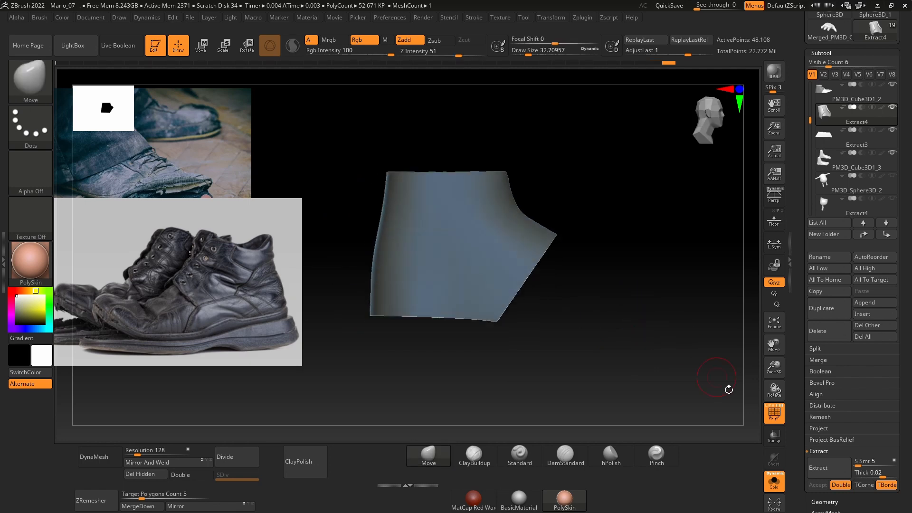
pyautogui.click(774, 482)
# Step: Select the shoe upper, switch the masking stroke to Lasso and mask a band along its lower edge above the sole
pyautogui.moveTo(689, 210)
pyautogui.mouseDown()
pyautogui.moveTo(611, 228)
pyautogui.moveTo(578, 216)
pyautogui.moveTo(567, 190)
pyautogui.moveTo(589, 215)
pyautogui.moveTo(592, 239)
pyautogui.moveTo(648, 242)
pyautogui.moveTo(617, 257)
pyautogui.mouseUp()
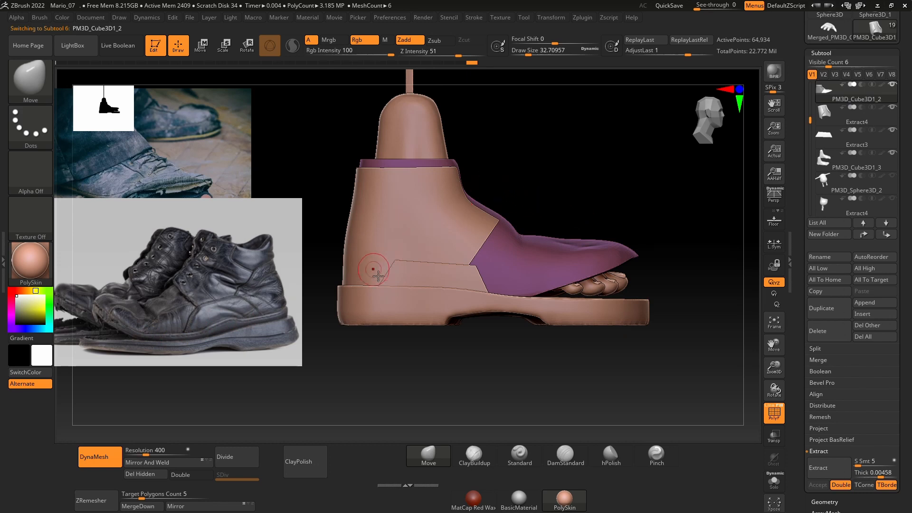
pyautogui.moveTo(321, 269)
pyautogui.keyDown('ctrl'); pyautogui.mouseDown()
pyautogui.moveTo(391, 312)
pyautogui.moveTo(451, 325)
pyautogui.mouseUp(); pyautogui.keyUp('ctrl')
pyautogui.press('ctrl')
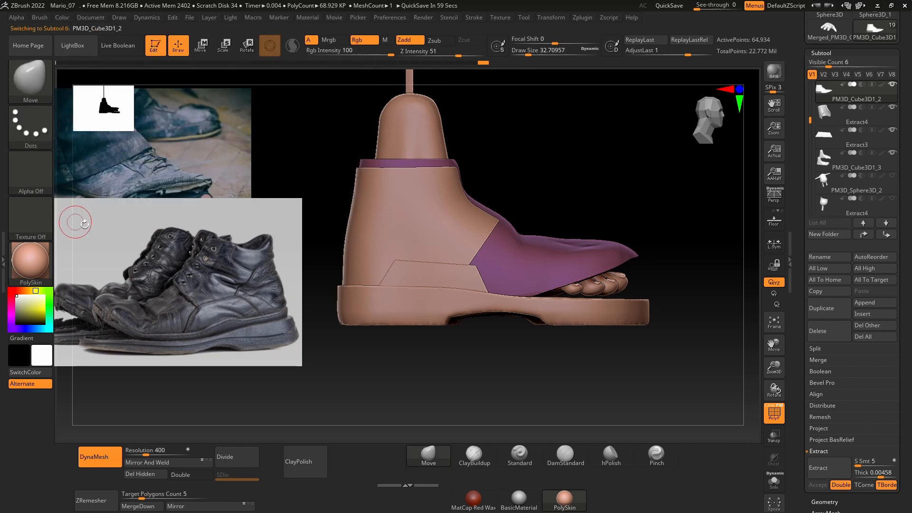
pyautogui.click(31, 126)
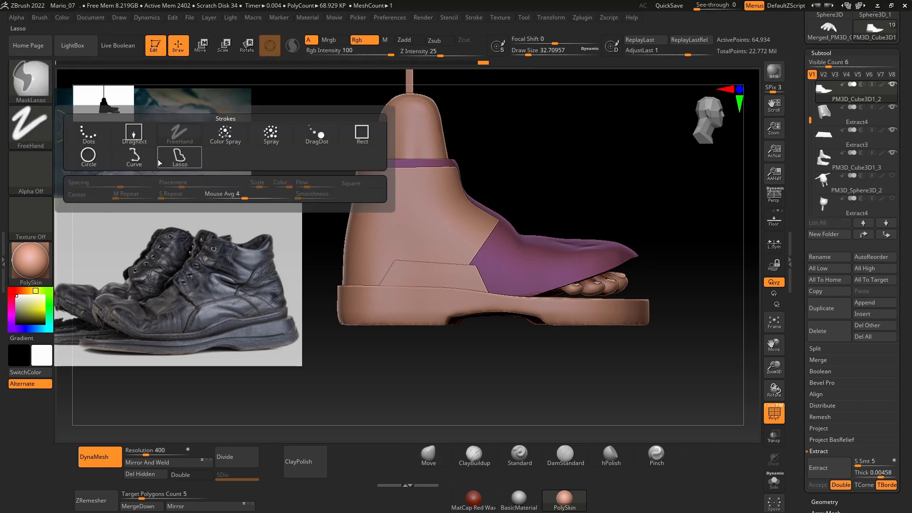
pyautogui.click(178, 154)
pyautogui.moveTo(325, 309)
pyautogui.keyDown('ctrl'); pyautogui.mouseDown()
pyautogui.moveTo(540, 356)
pyautogui.moveTo(600, 350)
pyautogui.moveTo(644, 304)
pyautogui.moveTo(656, 254)
pyautogui.moveTo(546, 290)
pyautogui.moveTo(493, 283)
pyautogui.mouseUp(); pyautogui.keyUp('ctrl')
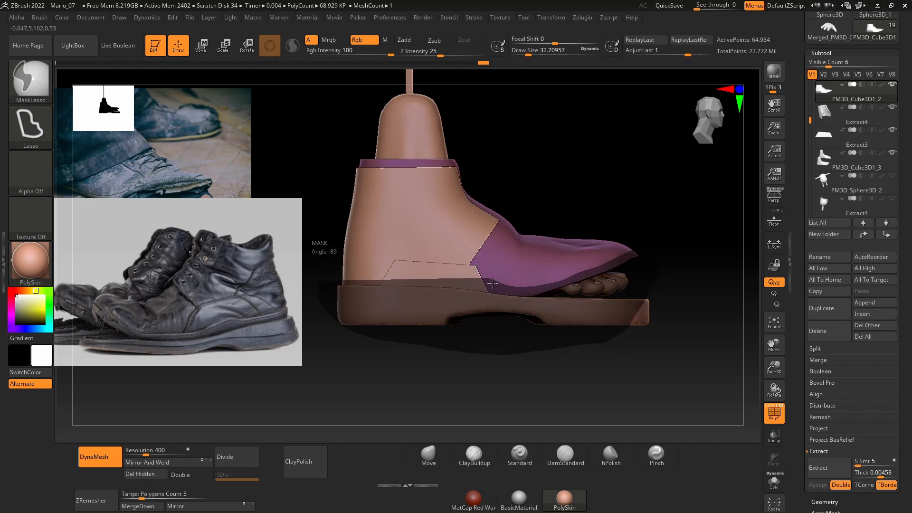
pyautogui.keyDown('ctrl'); pyautogui.moveTo(343, 268); pyautogui.dragTo(341, 269); pyautogui.keyUp('ctrl')
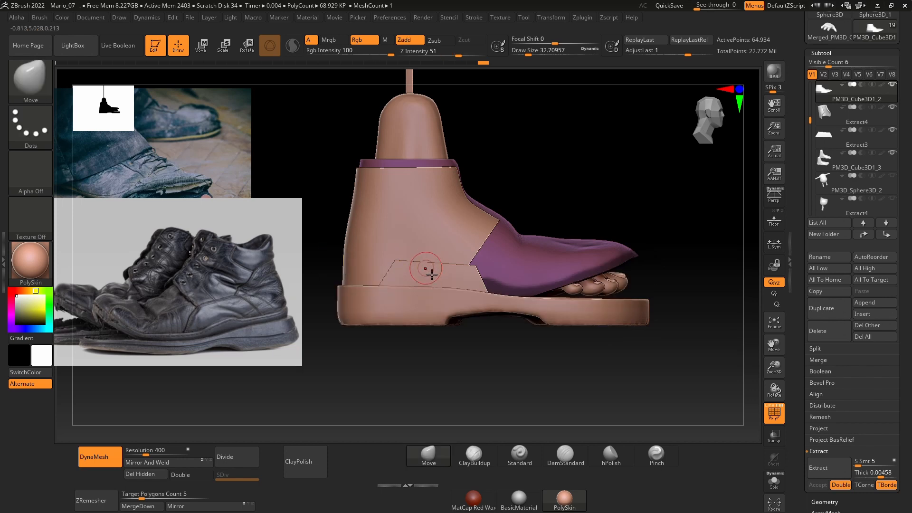
# Step: Isolate the shoe upper and clear its mask
pyautogui.click(769, 481)
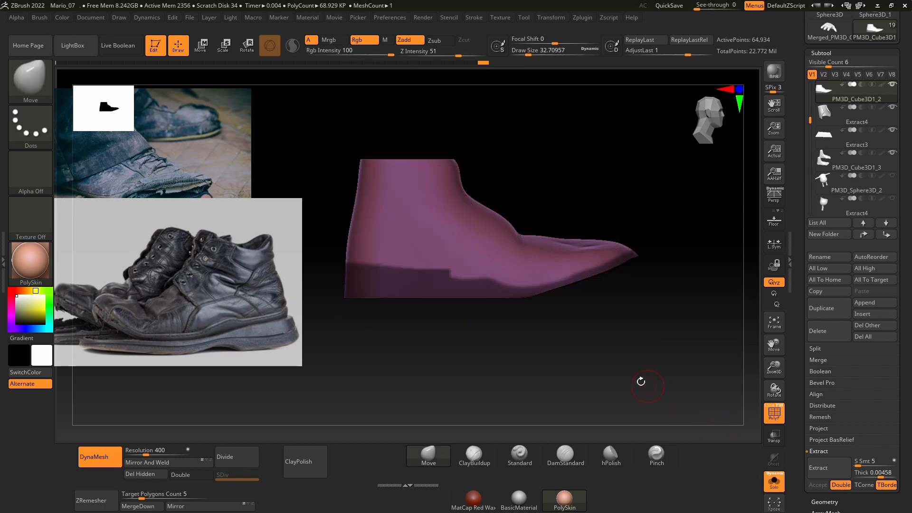
pyautogui.keyDown('ctrl'); pyautogui.click(394, 321); pyautogui.keyUp('ctrl')
pyautogui.keyDown('ctrl'); pyautogui.moveTo(361, 345); pyautogui.dragTo(353, 333); pyautogui.keyUp('ctrl')
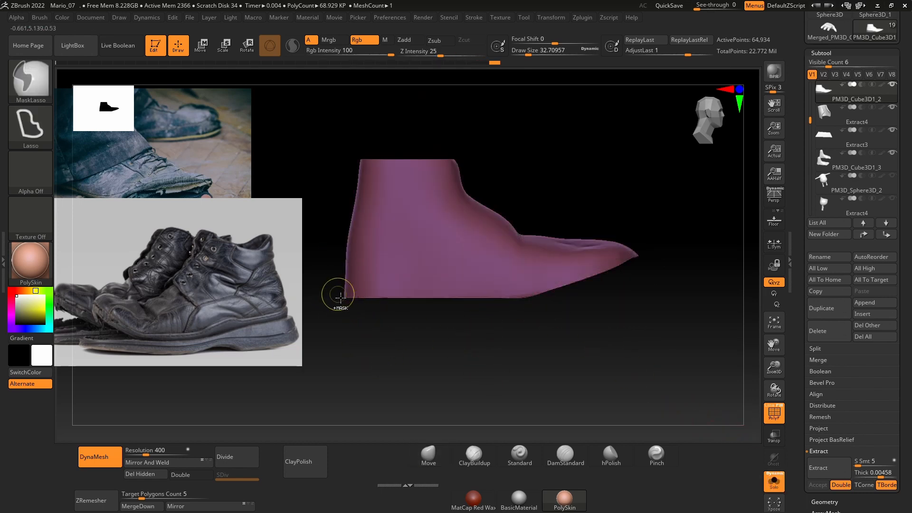
# Step: Lasso-mask a wavy band along the upper's lower edge from heel to toe, raised at mid-foot, and reselect the Move brush
pyautogui.moveTo(337, 295)
pyautogui.keyDown('ctrl'); pyautogui.mouseDown()
pyautogui.moveTo(492, 331)
pyautogui.moveTo(654, 266)
pyautogui.moveTo(636, 251)
pyautogui.moveTo(554, 284)
pyautogui.mouseUp(); pyautogui.keyUp('ctrl')
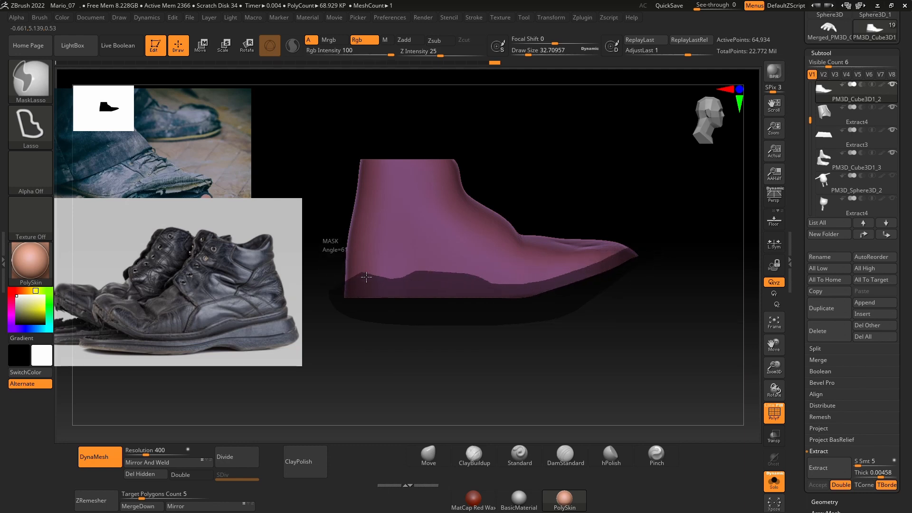
pyautogui.press('b')
pyautogui.press('m')
pyautogui.press('v')
pyautogui.moveTo(486, 333)
pyautogui.mouseDown()
pyautogui.moveTo(565, 383)
pyautogui.moveTo(533, 383)
pyautogui.moveTo(602, 357)
pyautogui.mouseUp()
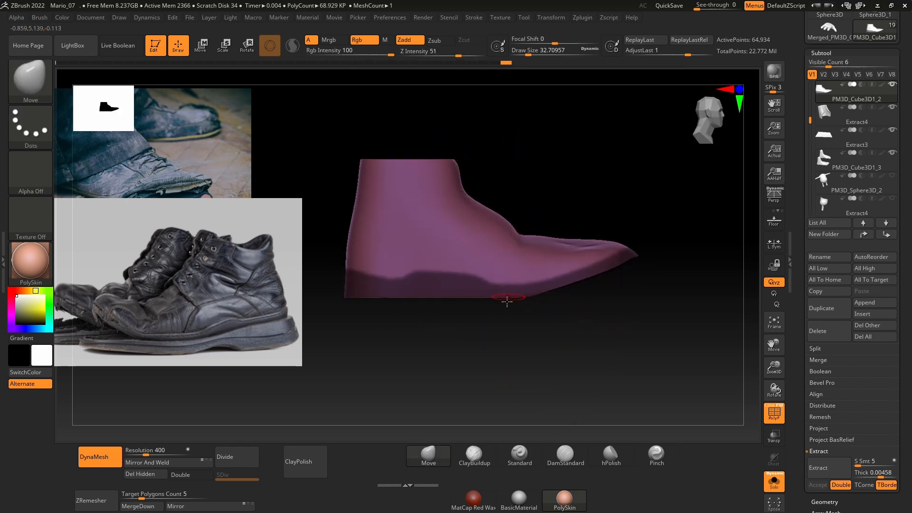
pyautogui.moveTo(430, 319); pyautogui.dragTo(544, 373)
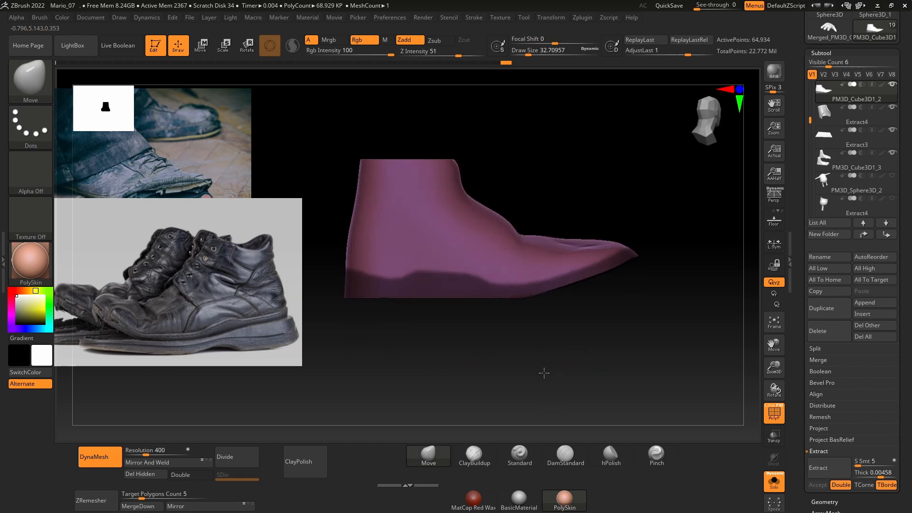
pyautogui.keyDown('alt'); pyautogui.moveTo(489, 364); pyautogui.dragTo(528, 370); pyautogui.keyUp('alt')
pyautogui.moveTo(435, 293)
pyautogui.keyDown('ctrl'); pyautogui.mouseDown()
pyautogui.moveTo(368, 275)
pyautogui.moveTo(427, 311)
pyautogui.moveTo(397, 277)
pyautogui.moveTo(442, 309)
pyautogui.moveTo(434, 279)
pyautogui.moveTo(619, 278)
pyautogui.moveTo(680, 245)
pyautogui.mouseUp(); pyautogui.keyUp('ctrl')
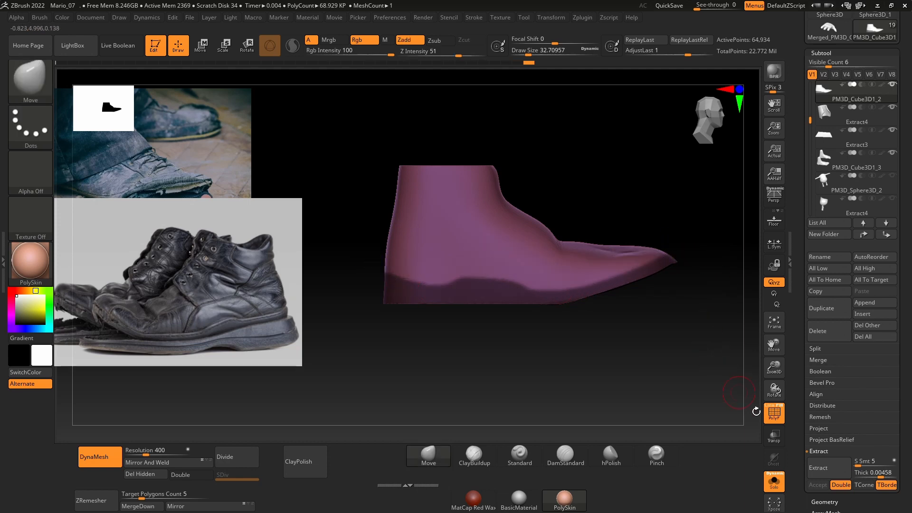
# Step: Extract the masked lower band as a separate panel with thickness 0.00458, accept it and show the whole shoe
pyautogui.click(835, 473)
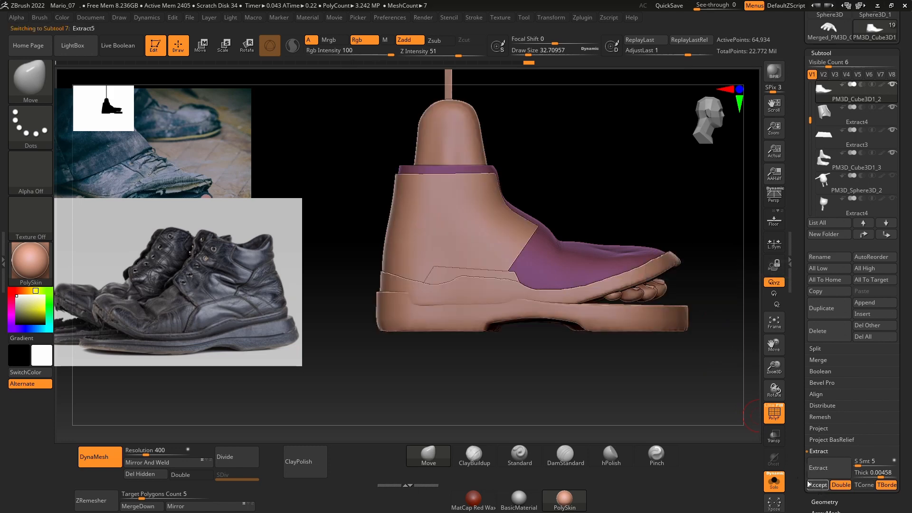
pyautogui.click(816, 484)
pyautogui.moveTo(688, 223); pyautogui.dragTo(678, 318)
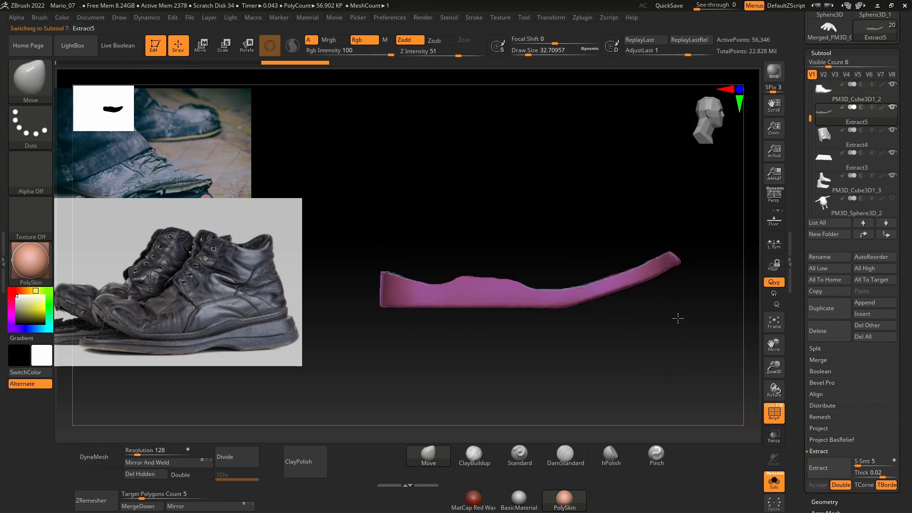
pyautogui.click(764, 484)
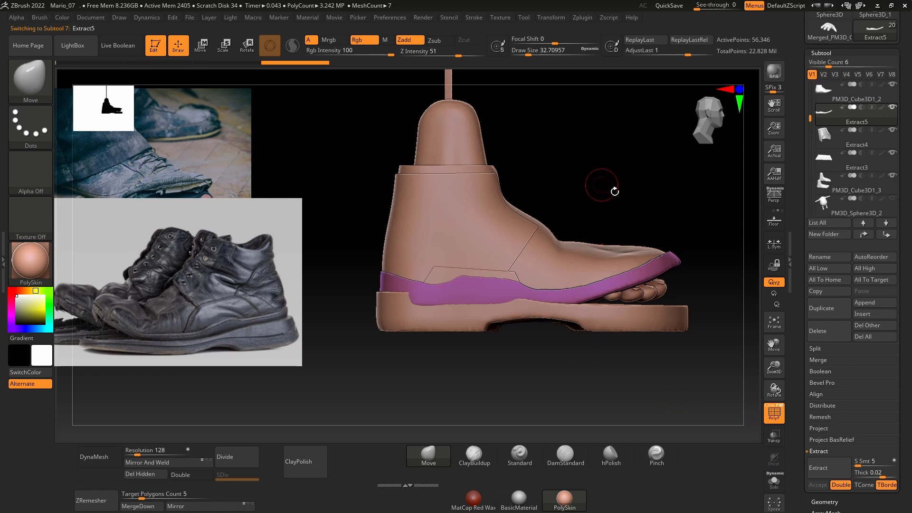
# Step: Examine the extracted lower band from several sides, both alone and in place on the shoe
pyautogui.moveTo(614, 191); pyautogui.dragTo(539, 340)
pyautogui.moveTo(468, 382)
pyautogui.mouseDown()
pyautogui.moveTo(490, 396)
pyautogui.moveTo(549, 326)
pyautogui.moveTo(519, 314)
pyautogui.mouseUp()
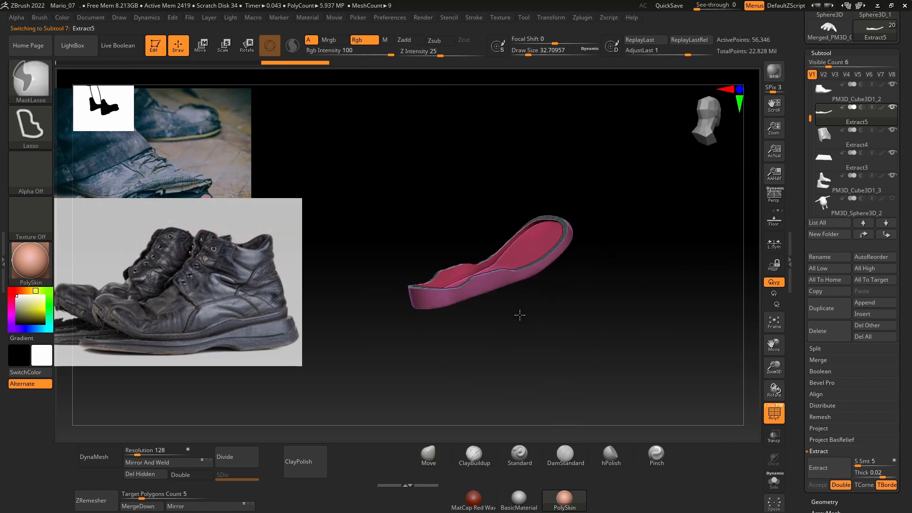
pyautogui.keyDown('shift'); pyautogui.moveTo(570, 361); pyautogui.dragTo(555, 340); pyautogui.keyUp('shift')
pyautogui.keyDown('ctrl'); pyautogui.moveTo(567, 322); pyautogui.dragTo(541, 307, button='right'); pyautogui.keyUp('ctrl')
pyautogui.moveTo(537, 329)
pyautogui.mouseDown()
pyautogui.moveTo(521, 306)
pyautogui.moveTo(526, 330)
pyautogui.mouseUp()
pyautogui.keyDown('shift'); pyautogui.moveTo(641, 287); pyautogui.dragTo(653, 300); pyautogui.keyUp('shift')
pyautogui.keyDown('ctrl'); pyautogui.moveTo(655, 300); pyautogui.dragTo(703, 334, button='right'); pyautogui.keyUp('ctrl')
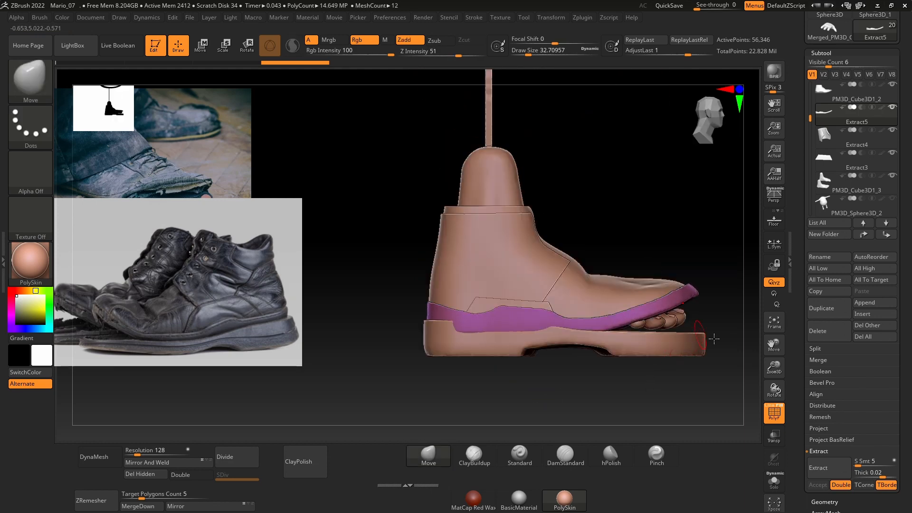
pyautogui.keyDown('alt'); pyautogui.moveTo(713, 338); pyautogui.dragTo(719, 289); pyautogui.keyUp('alt')
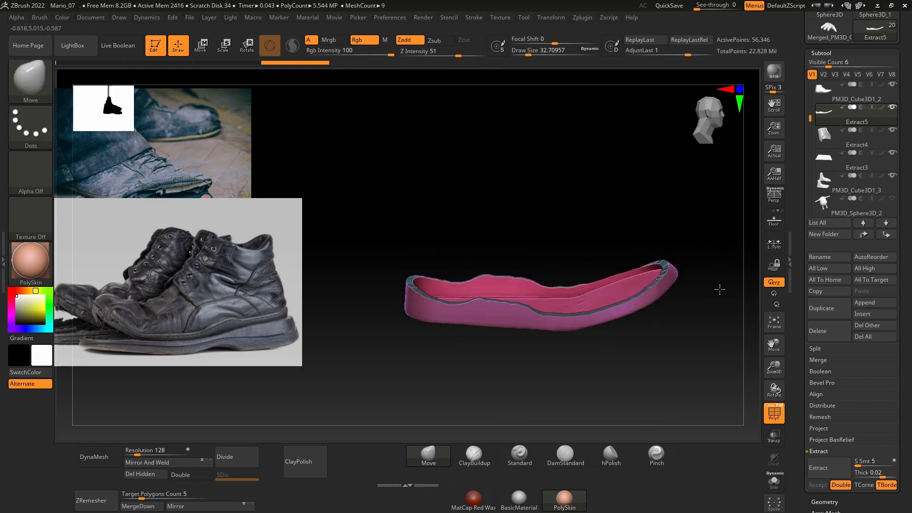
# Step: Isolate the shoe upper to check its side shape, show the whole shoe and reselect the lower band
pyautogui.keyDown('alt'); pyautogui.click(637, 282); pyautogui.keyUp('alt')
pyautogui.click(773, 480)
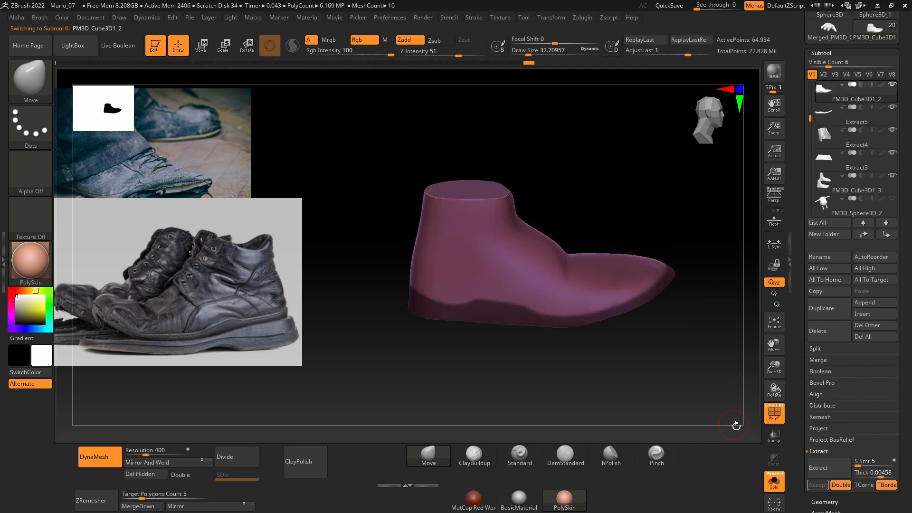
pyautogui.moveTo(736, 426); pyautogui.dragTo(733, 319)
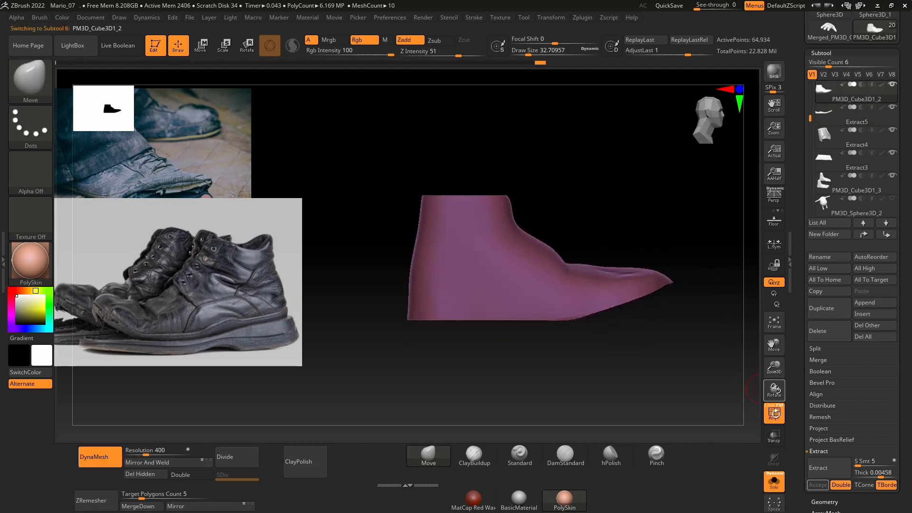
pyautogui.click(771, 483)
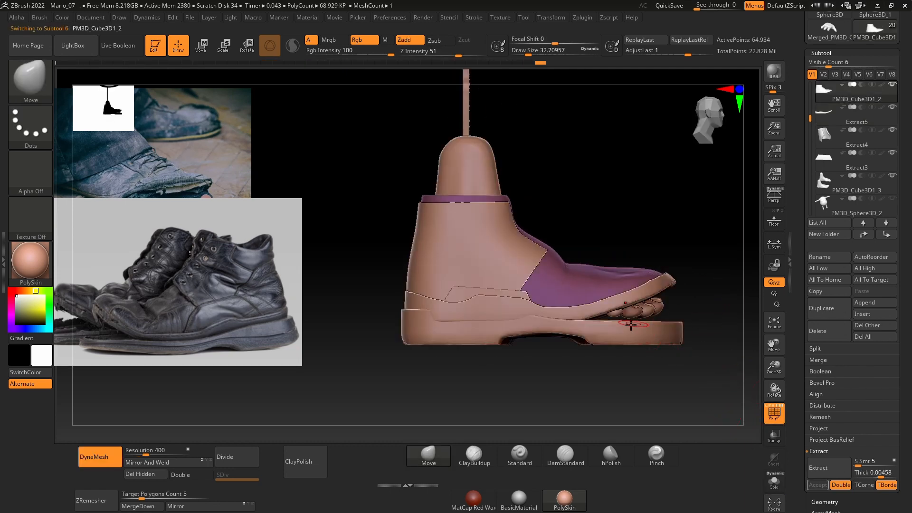
pyautogui.keyDown('alt'); pyautogui.click(641, 302); pyautogui.keyUp('alt')
pyautogui.moveTo(685, 242); pyautogui.dragTo(655, 342)
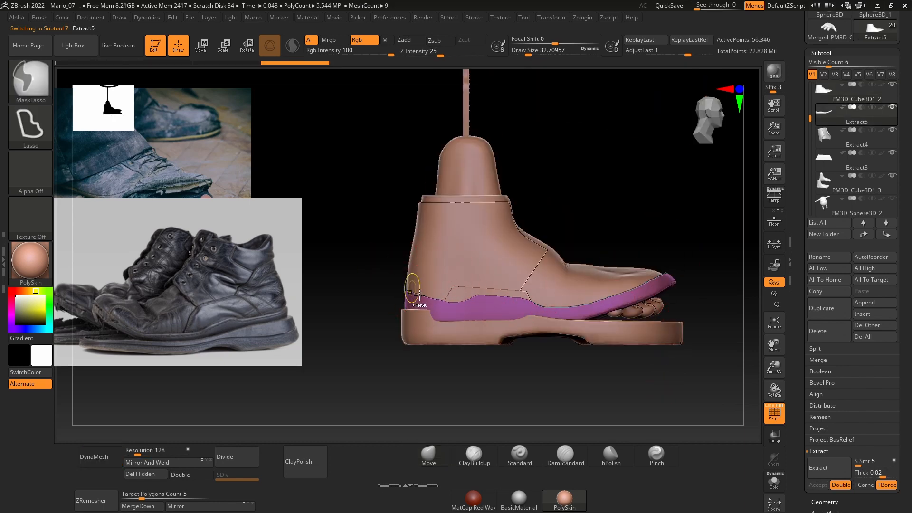
# Step: Trim the heel end of the lower band's top edge along a dipping curve using the TrimCurve brush
pyautogui.keyDown('ctrl'); pyautogui.moveTo(414, 291); pyautogui.dragTo(398, 308, button='right'); pyautogui.keyUp('ctrl')
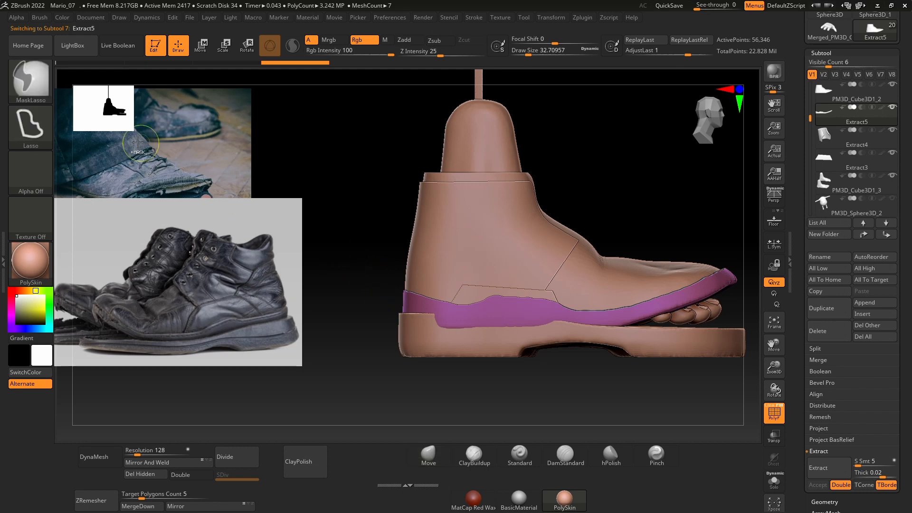
pyautogui.click(27, 89)
pyautogui.click(88, 153)
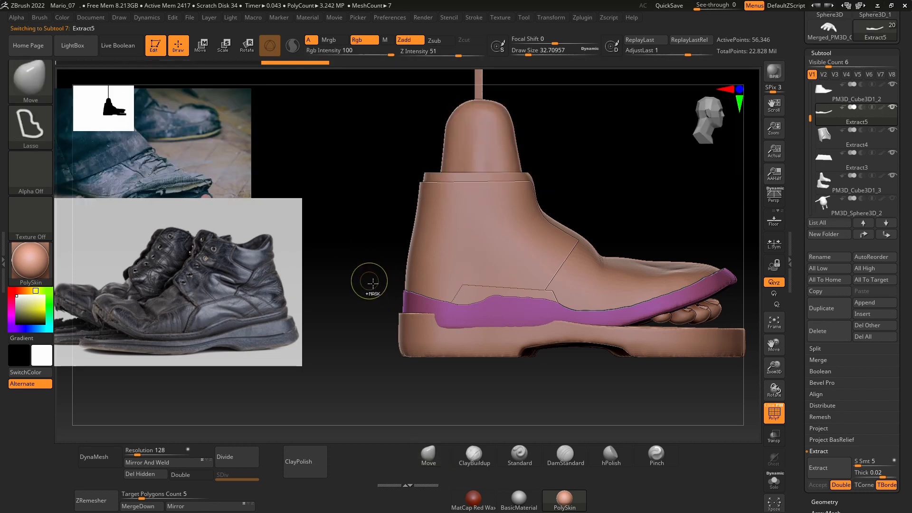
pyautogui.moveTo(361, 274)
pyautogui.keyDown('ctrl'); pyautogui.keyDown('shift'); pyautogui.mouseDown()
pyautogui.moveTo(433, 311)
pyautogui.moveTo(399, 297)
pyautogui.mouseUp(); pyautogui.keyUp('shift'); pyautogui.keyUp('ctrl')
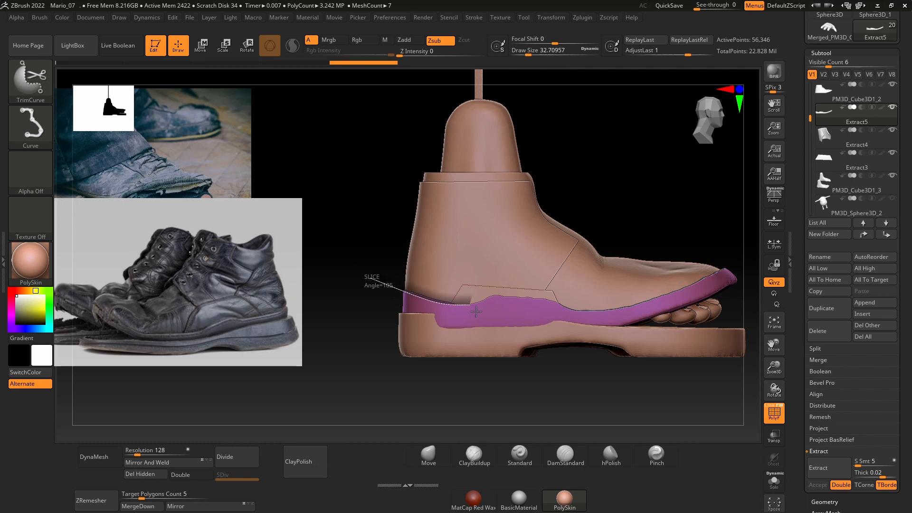
pyautogui.moveTo(516, 294)
pyautogui.keyDown('ctrl'); pyautogui.keyDown('shift'); pyautogui.mouseDown()
pyautogui.moveTo(613, 237)
pyautogui.moveTo(554, 297)
pyautogui.moveTo(544, 287)
pyautogui.mouseUp(); pyautogui.keyUp('shift'); pyautogui.keyUp('ctrl')
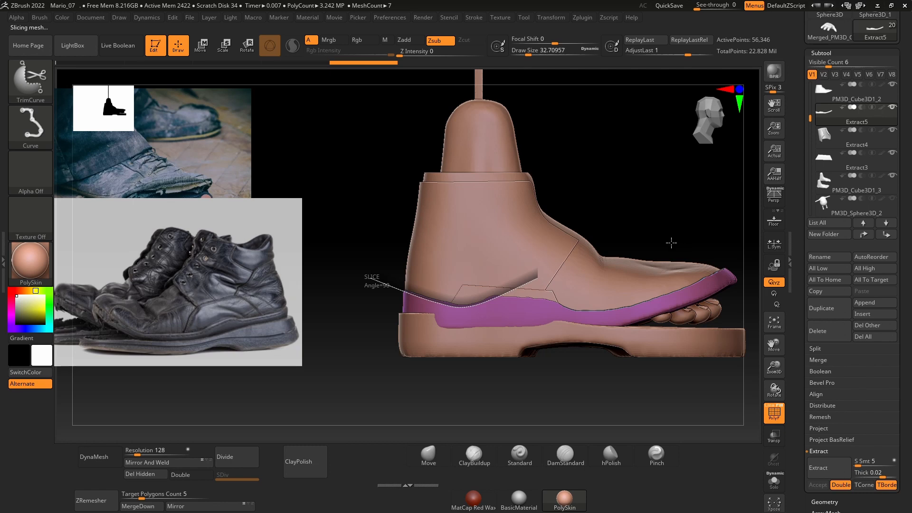
pyautogui.keyDown('alt'); pyautogui.moveTo(689, 208); pyautogui.dragTo(587, 243); pyautogui.keyUp('alt')
pyautogui.moveTo(502, 383); pyautogui.dragTo(487, 345)
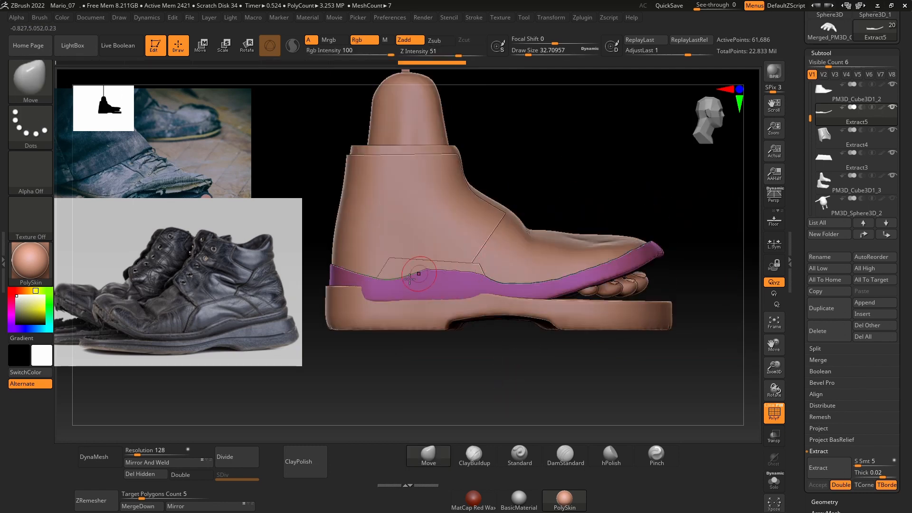
# Step: Try several curved trims along the raised mid-foot part of the band's top edge and undo them
pyautogui.hotkey('ctrl', 'shift')
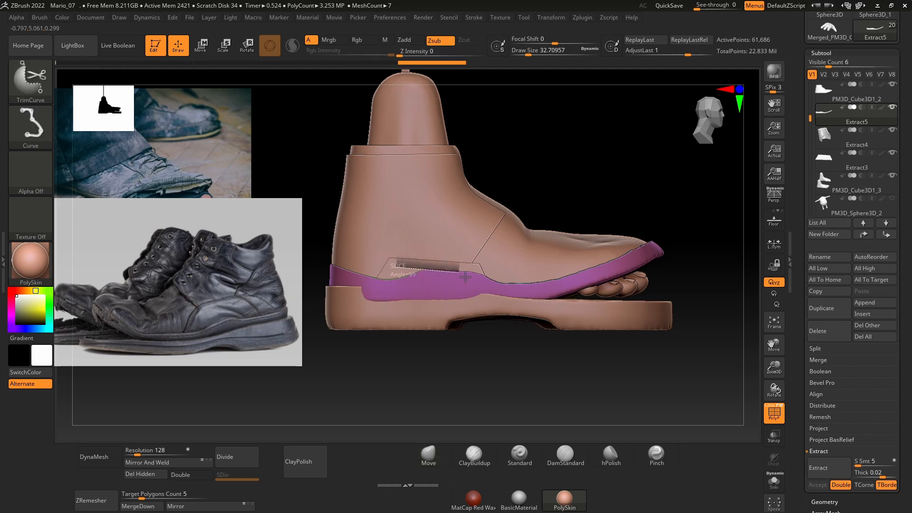
pyautogui.keyDown('ctrl'); pyautogui.keyDown('shift'); pyautogui.moveTo(476, 278); pyautogui.dragTo(500, 286); pyautogui.keyUp('shift'); pyautogui.keyUp('ctrl')
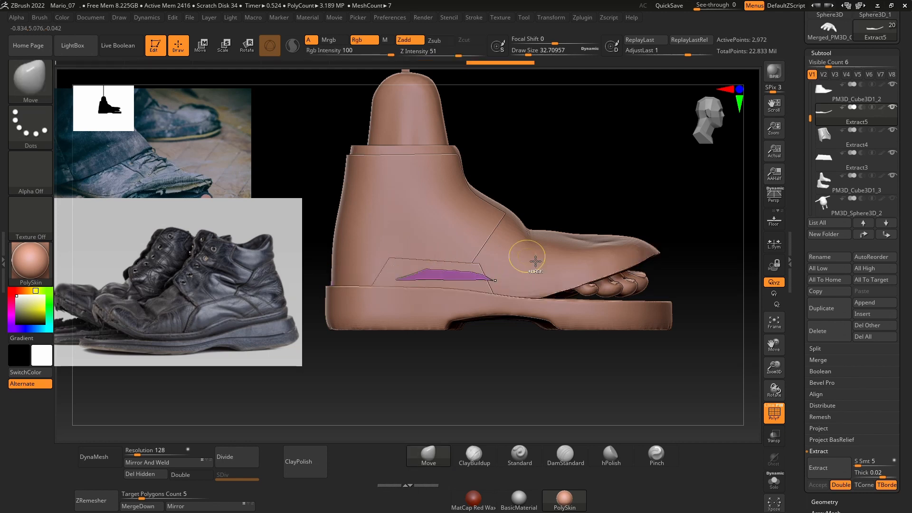
pyautogui.hotkey('ctrl', 'z')
pyautogui.keyDown('ctrl'); pyautogui.keyDown('shift'); pyautogui.moveTo(347, 252); pyautogui.dragTo(435, 271); pyautogui.keyUp('shift'); pyautogui.keyUp('ctrl')
pyautogui.hotkey('ctrl', 'z')
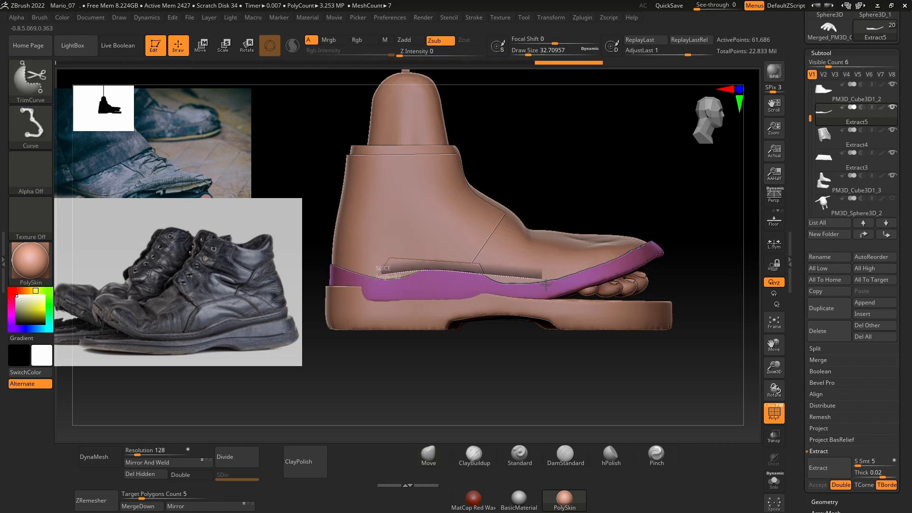
pyautogui.keyDown('ctrl'); pyautogui.keyDown('shift'); pyautogui.moveTo(546, 285); pyautogui.dragTo(547, 241); pyautogui.keyUp('shift'); pyautogui.keyUp('ctrl')
pyautogui.hotkey('ctrl', 'z')
pyautogui.keyDown('ctrl'); pyautogui.keyDown('shift'); pyautogui.moveTo(385, 272); pyautogui.dragTo(450, 275); pyautogui.keyUp('shift'); pyautogui.keyUp('ctrl')
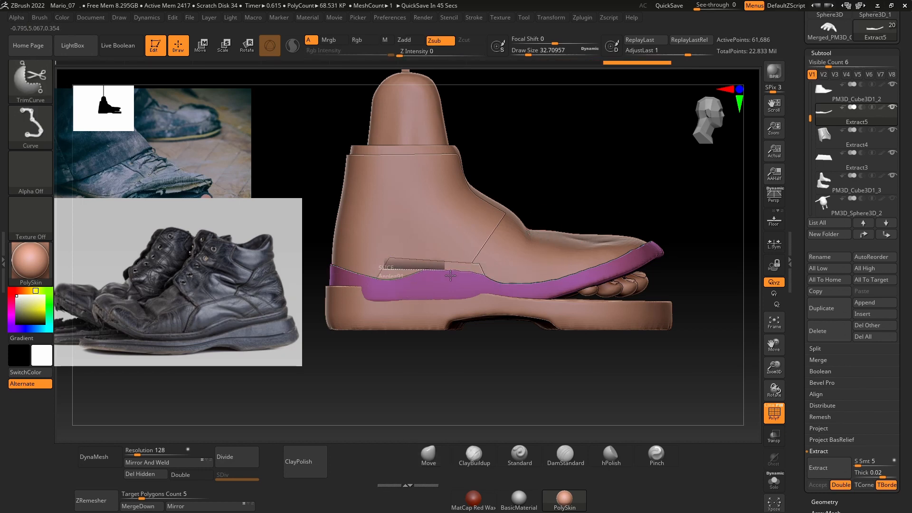
pyautogui.keyDown('ctrl'); pyautogui.keyDown('shift'); pyautogui.moveTo(529, 283); pyautogui.dragTo(518, 279); pyautogui.keyUp('shift'); pyautogui.keyUp('ctrl')
pyautogui.hotkey('ctrl', 'z')
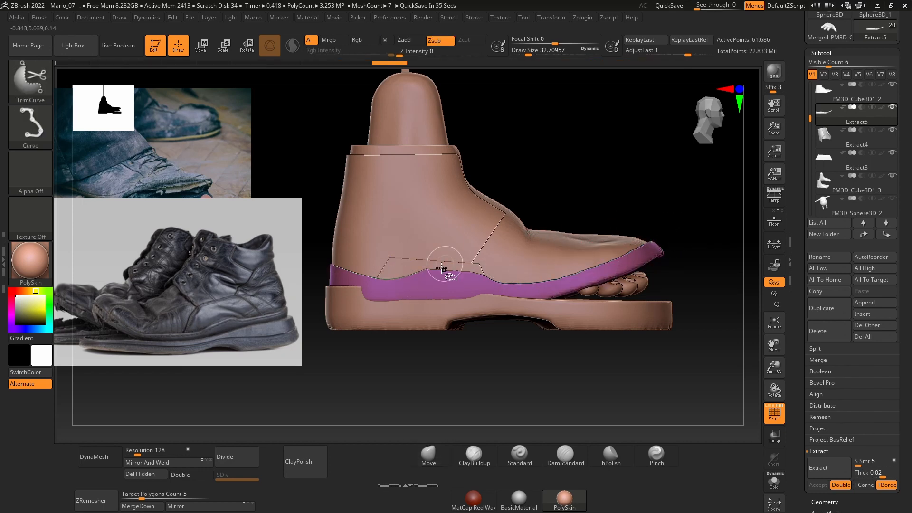
# Step: Trim the band's top edge with TrimCurve from the mid-foot bulge toward the toe
pyautogui.keyDown('ctrl'); pyautogui.keyDown('shift'); pyautogui.moveTo(617, 269); pyautogui.dragTo(617, 268); pyautogui.keyUp('shift'); pyautogui.keyUp('ctrl')
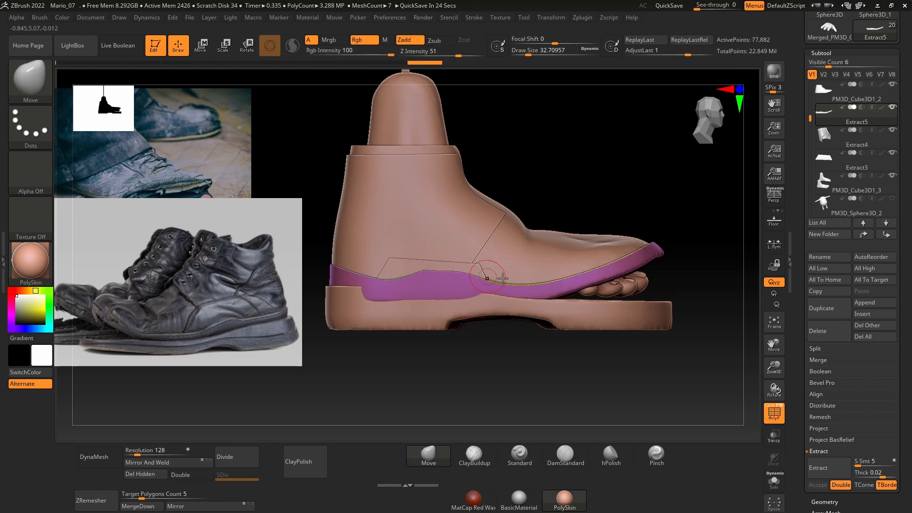
pyautogui.moveTo(614, 352)
pyautogui.mouseDown()
pyautogui.moveTo(631, 304)
pyautogui.moveTo(557, 387)
pyautogui.moveTo(572, 354)
pyautogui.moveTo(590, 190)
pyautogui.mouseUp()
# Step: Try scaling the lower band with the transform gizmo and undo the changes
pyautogui.press('w')
pyautogui.click(549, 98)
pyautogui.keyDown('alt'); pyautogui.moveTo(668, 198); pyautogui.dragTo(563, 303); pyautogui.keyUp('alt')
pyautogui.moveTo(526, 244); pyautogui.dragTo(517, 251)
pyautogui.moveTo(492, 392); pyautogui.dragTo(528, 370)
pyautogui.moveTo(556, 250); pyautogui.dragTo(560, 258)
pyautogui.hotkey('ctrl', 'z')
pyautogui.hotkey('ctrl', 'z')
pyautogui.hotkey('ctrl', 'z')
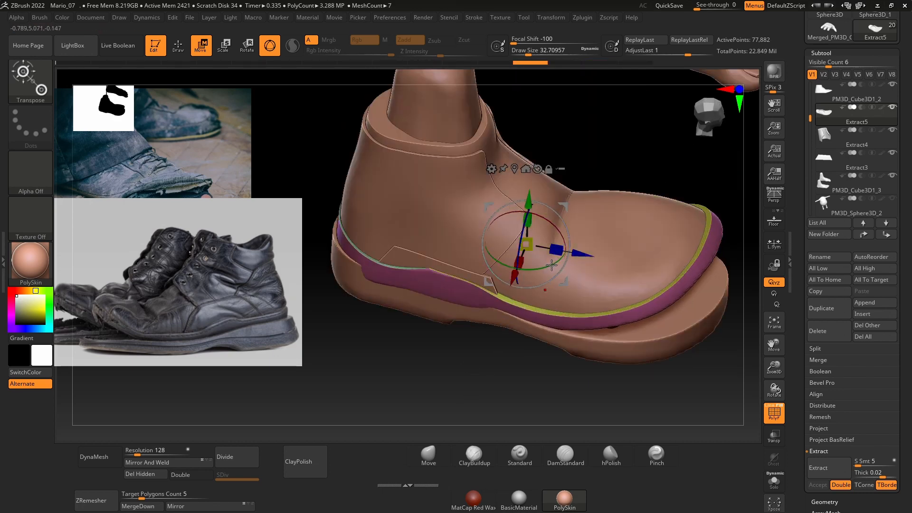
# Step: Trim the band's top edge again around the front slope of the mid-foot bulge with a curved cut
pyautogui.keyDown('shift'); pyautogui.moveTo(489, 363); pyautogui.dragTo(515, 354); pyautogui.keyUp('shift')
pyautogui.press('q')
pyautogui.keyDown('ctrl'); pyautogui.keyDown('shift'); pyautogui.moveTo(669, 291); pyautogui.dragTo(513, 279); pyautogui.keyUp('shift'); pyautogui.keyUp('ctrl')
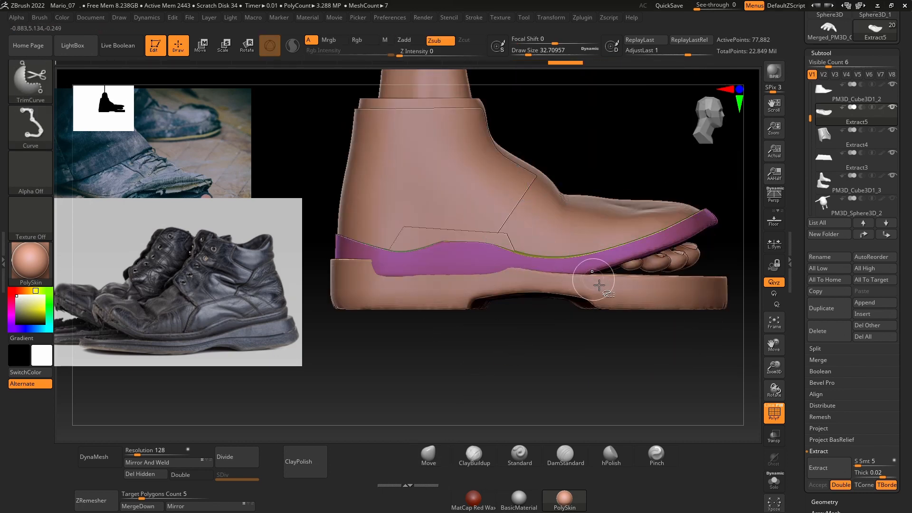
pyautogui.moveTo(601, 156)
pyautogui.mouseDown()
pyautogui.moveTo(613, 220)
pyautogui.moveTo(589, 195)
pyautogui.mouseUp()
# Step: Adjust the lower band's width, length and height slightly with the transform gizmo to fit it around the upper
pyautogui.press('w')
pyautogui.moveTo(520, 265); pyautogui.dragTo(533, 265)
pyautogui.moveTo(503, 368); pyautogui.dragTo(513, 397)
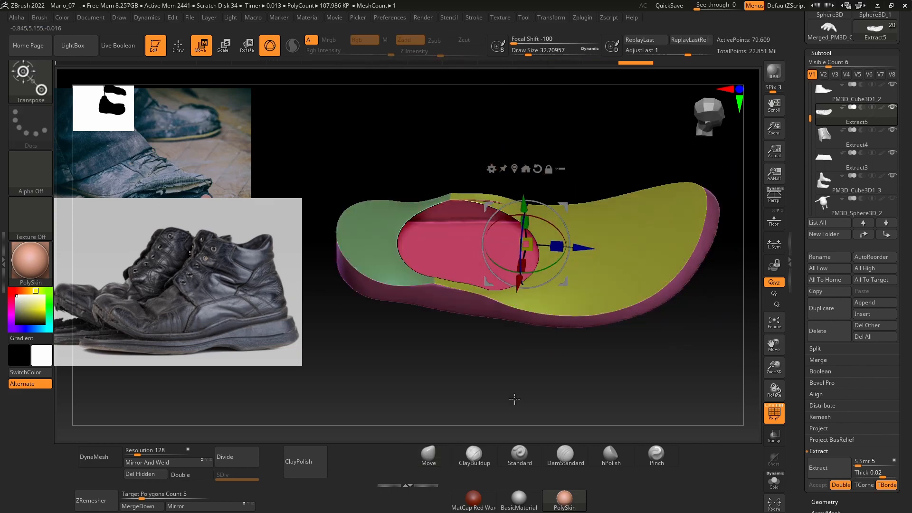
pyautogui.moveTo(603, 157); pyautogui.dragTo(716, 178)
pyautogui.moveTo(557, 260); pyautogui.dragTo(558, 263)
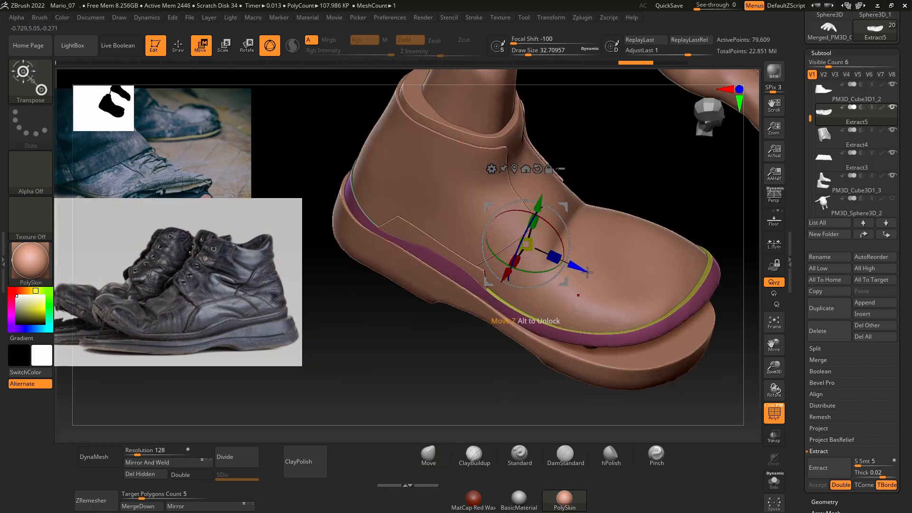
pyautogui.moveTo(538, 204); pyautogui.dragTo(539, 202)
# Step: Choose the Move brush, reselect the lower band and combine its polygroups into one
pyautogui.keyDown('alt'); pyautogui.click(494, 323); pyautogui.keyUp('alt')
pyautogui.moveTo(484, 389); pyautogui.dragTo(456, 357)
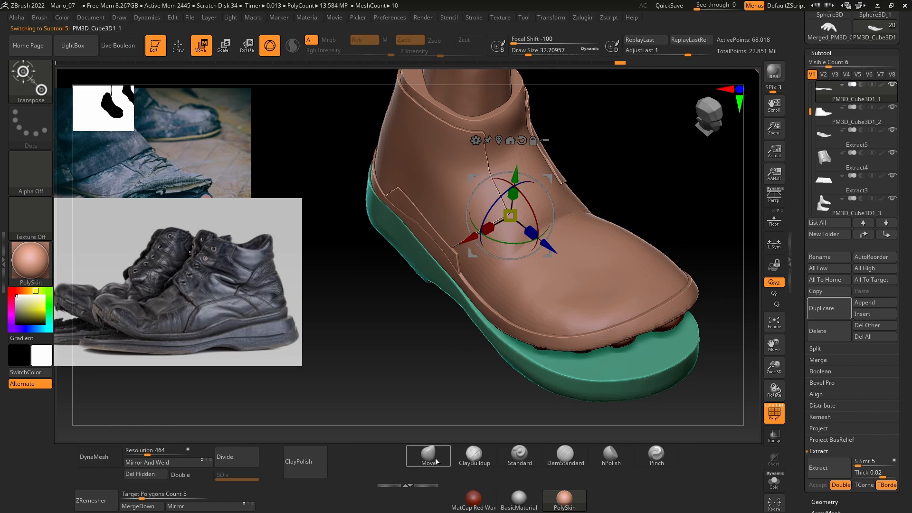
pyautogui.moveTo(436, 462)
pyautogui.mouseDown()
pyautogui.moveTo(420, 339)
pyautogui.moveTo(475, 442)
pyautogui.mouseUp()
pyautogui.keyDown('alt'); pyautogui.click(420, 281); pyautogui.keyUp('alt')
pyautogui.press('q')
pyautogui.moveTo(468, 403)
pyautogui.mouseDown()
pyautogui.moveTo(449, 299)
pyautogui.moveTo(335, 262)
pyautogui.moveTo(561, 412)
pyautogui.moveTo(546, 380)
pyautogui.moveTo(479, 352)
pyautogui.mouseUp()
pyautogui.hotkey('ctrl', 'w')
# Step: Reshape the sole's edges around the heel and mid-foot on both sides with the Move brush at a draw size of about 90
pyautogui.moveTo(546, 361)
pyautogui.mouseDown()
pyautogui.moveTo(578, 322)
pyautogui.moveTo(546, 290)
pyautogui.moveTo(606, 368)
pyautogui.moveTo(574, 393)
pyautogui.moveTo(660, 378)
pyautogui.moveTo(545, 377)
pyautogui.moveTo(617, 350)
pyautogui.moveTo(404, 305)
pyautogui.mouseUp()
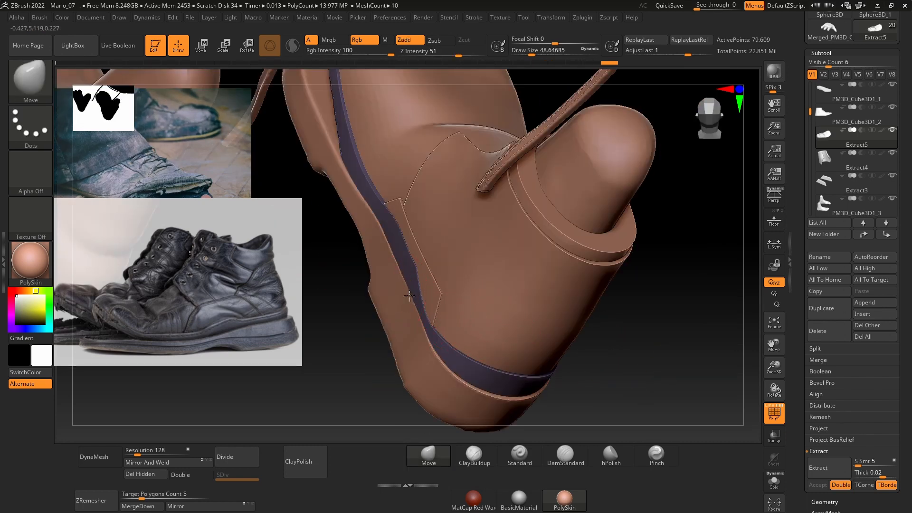
pyautogui.keyDown('alt'); pyautogui.click(408, 299); pyautogui.keyUp('alt')
pyautogui.press('space')
pyautogui.moveTo(411, 304); pyautogui.dragTo(415, 303)
pyautogui.moveTo(498, 307); pyautogui.dragTo(492, 304, button='right')
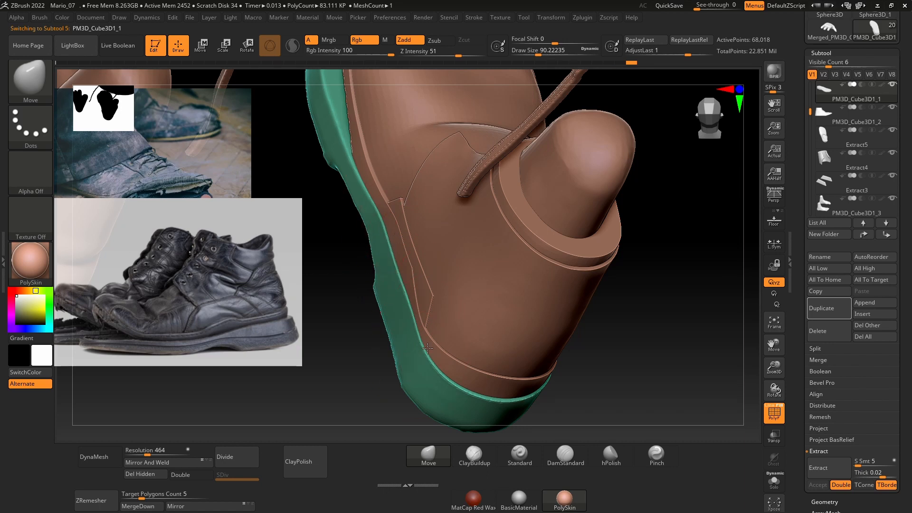
pyautogui.moveTo(643, 340); pyautogui.dragTo(560, 367, button='right')
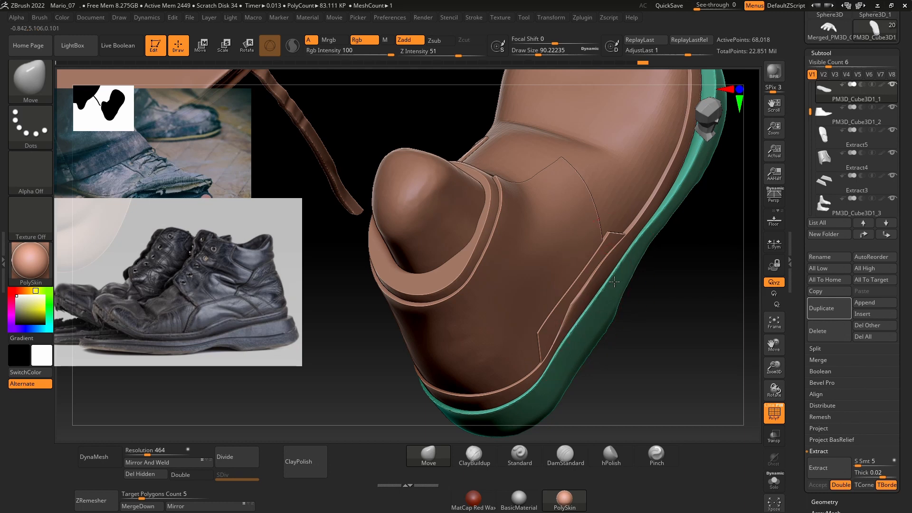
pyautogui.moveTo(655, 255); pyautogui.dragTo(583, 311, button='right')
pyautogui.moveTo(564, 349)
pyautogui.keyDown('ctrl'); pyautogui.mouseDown(button='right')
pyautogui.moveTo(560, 335)
pyautogui.moveTo(557, 417)
pyautogui.moveTo(564, 375)
pyautogui.mouseUp(button='right'); pyautogui.keyUp('ctrl')
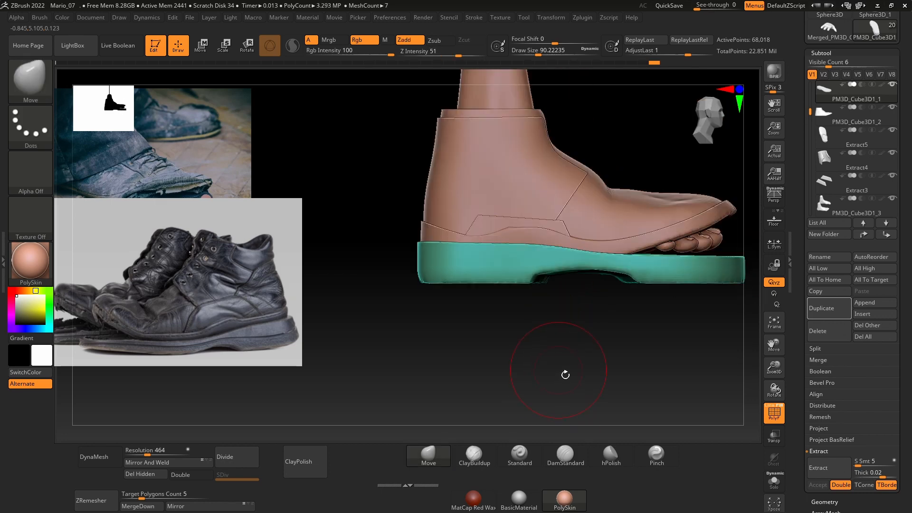
# Step: Reselect the lower band and reduce the draw size to about 22 for work on its mid-foot edge
pyautogui.press('space')
pyautogui.moveTo(535, 277); pyautogui.dragTo(539, 278)
pyautogui.keyDown('ctrl'); pyautogui.moveTo(541, 304); pyautogui.dragTo(544, 390, button='right'); pyautogui.keyUp('ctrl')
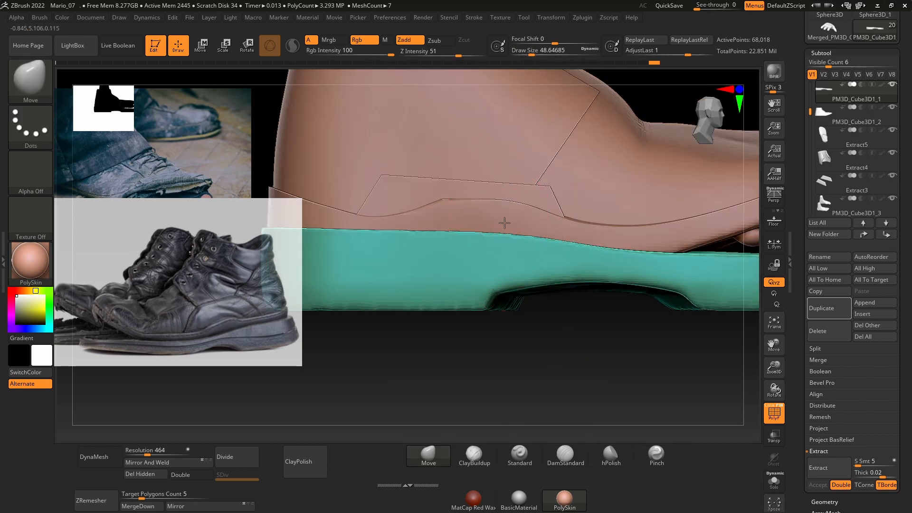
pyautogui.press('space')
pyautogui.keyDown('alt'); pyautogui.click(475, 223); pyautogui.keyUp('alt')
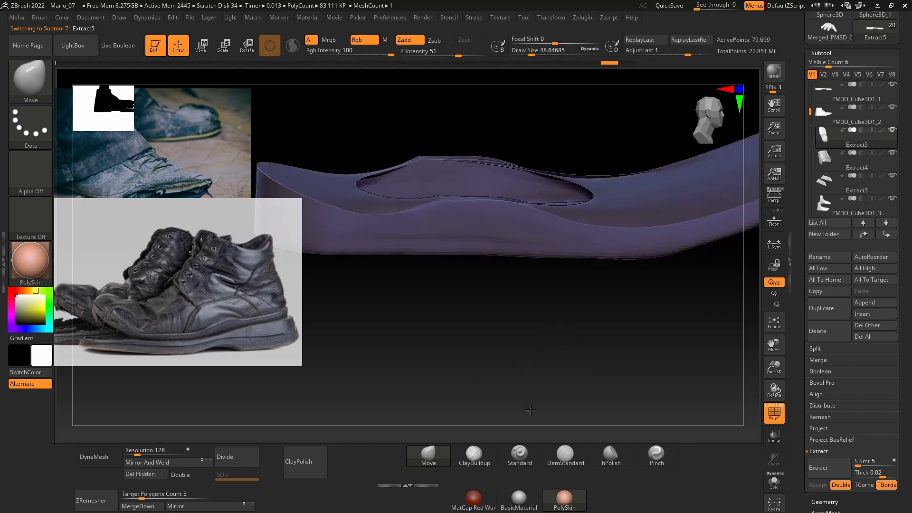
pyautogui.press('space')
pyautogui.moveTo(461, 240); pyautogui.dragTo(453, 239)
pyautogui.moveTo(519, 355); pyautogui.dragTo(504, 328)
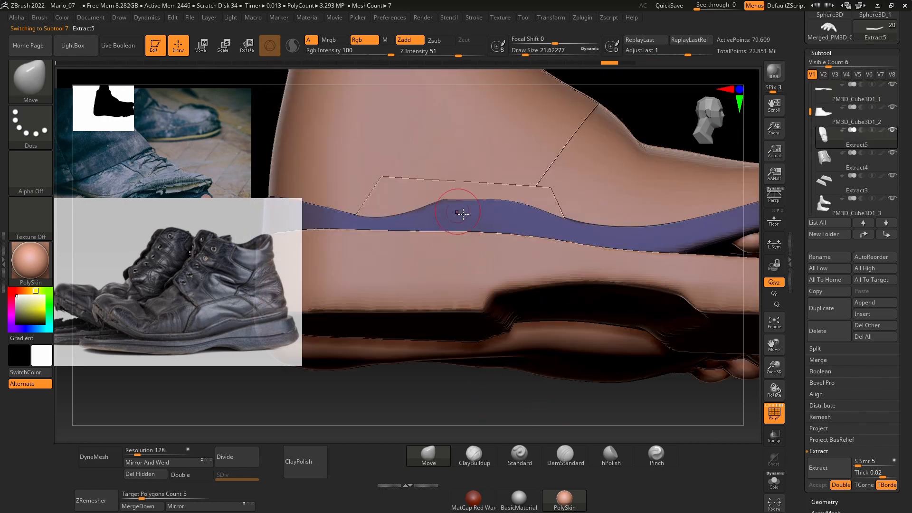
pyautogui.moveTo(443, 401); pyautogui.dragTo(443, 291)
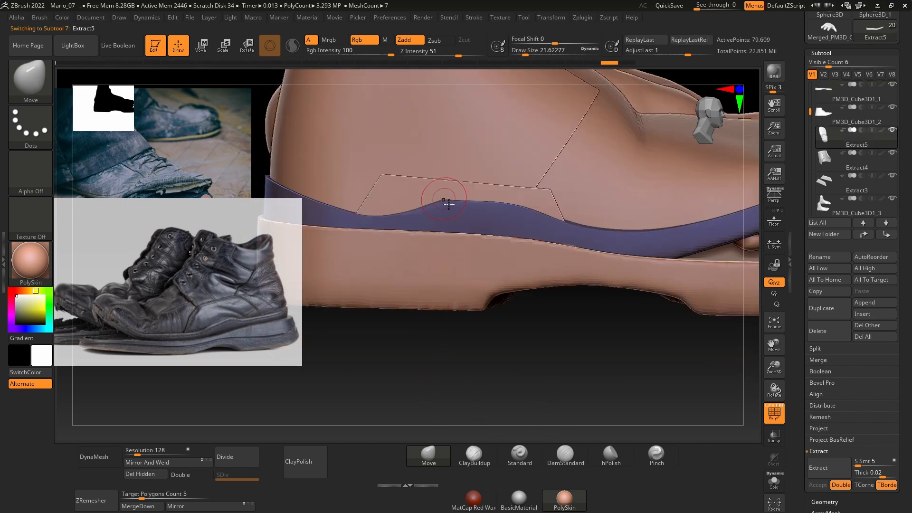
# Step: Try smoothing the band's top edge at the mid-foot bulge and undo the strokes
pyautogui.press('shift')
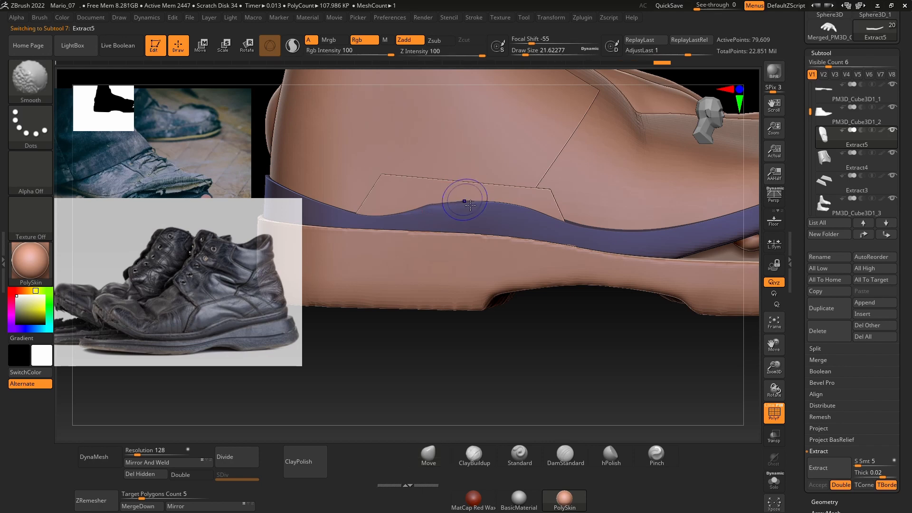
pyautogui.keyDown('shift'); pyautogui.moveTo(470, 205); pyautogui.dragTo(456, 205); pyautogui.keyUp('shift')
pyautogui.moveTo(463, 325); pyautogui.dragTo(479, 327)
pyautogui.hotkey('ctrl', 'z')
pyautogui.hotkey('ctrl', 'z')
pyautogui.hotkey('ctrl', 'z')
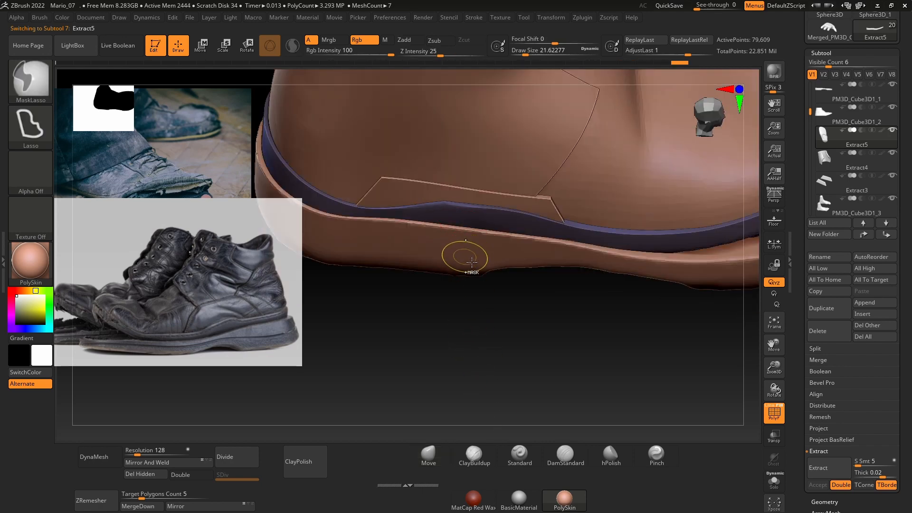
# Step: Flatten the band's top edge at the mid-foot bulge with the hPolish brush
pyautogui.click(613, 453)
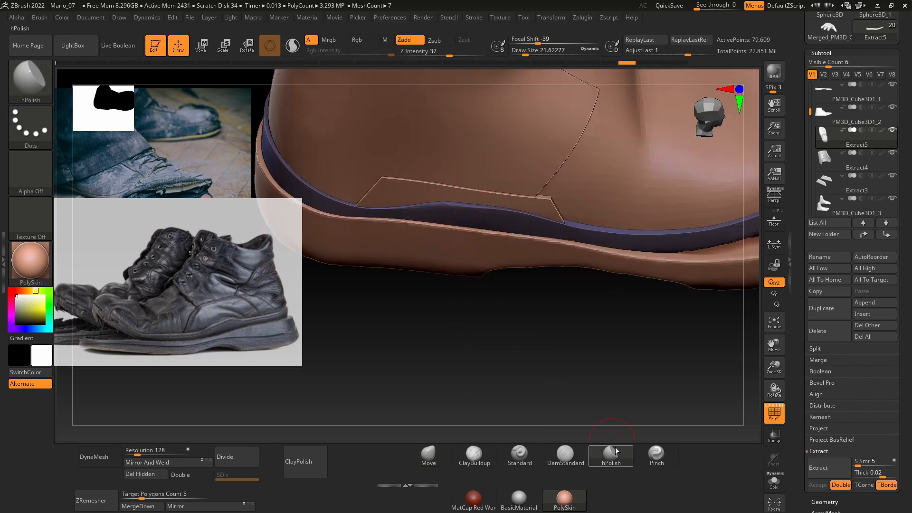
pyautogui.moveTo(482, 216); pyautogui.dragTo(481, 219)
pyautogui.moveTo(481, 218); pyautogui.dragTo(452, 222, button='right')
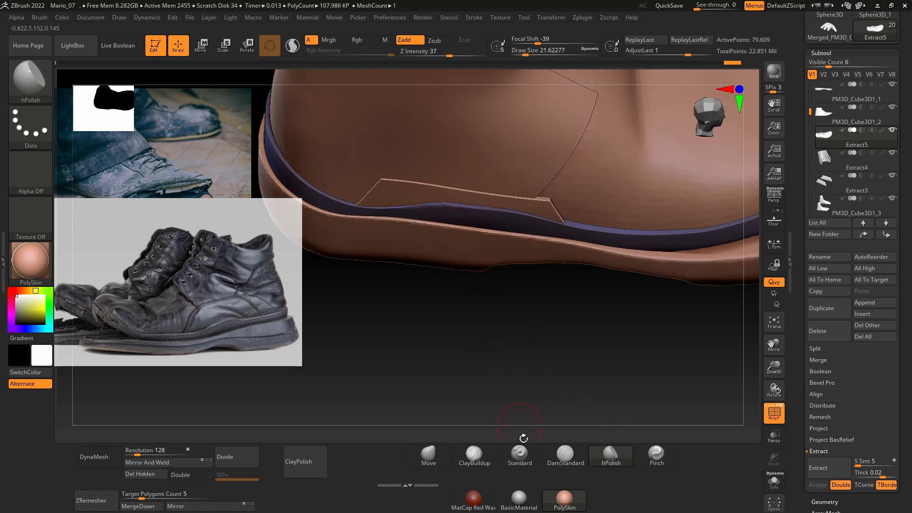
# Step: Reshape the lower band's top edge at the mid-foot bulge with the Move brush at a draw size of about 56
pyautogui.moveTo(524, 438); pyautogui.dragTo(515, 296)
pyautogui.moveTo(448, 444); pyautogui.dragTo(442, 440)
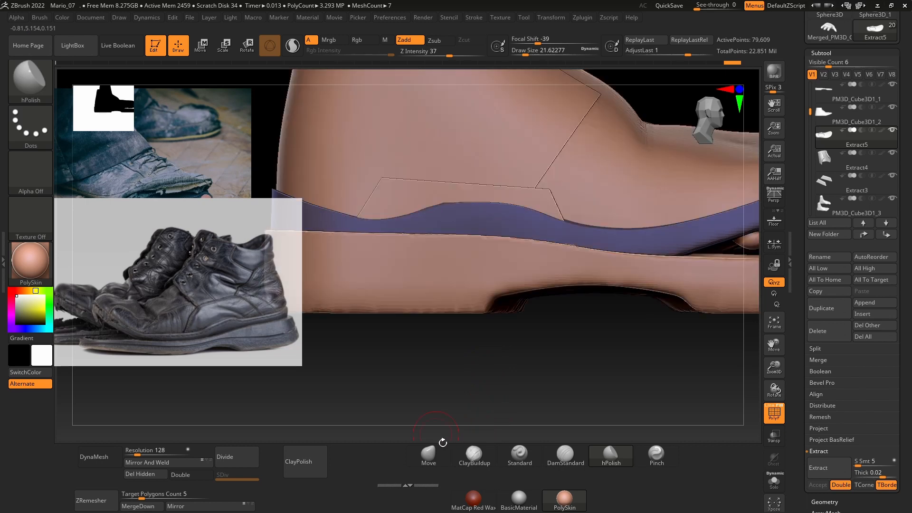
pyautogui.click(434, 453)
pyautogui.press('space')
pyautogui.moveTo(469, 282); pyautogui.dragTo(478, 282)
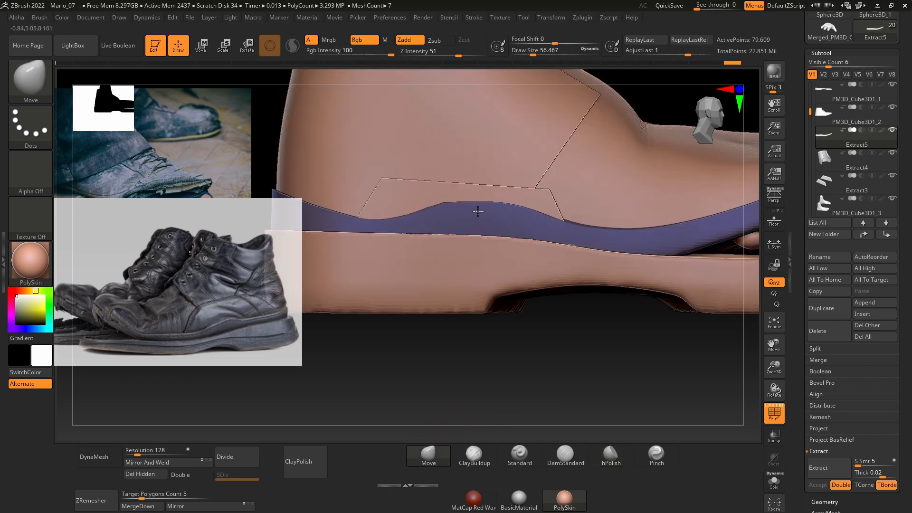
pyautogui.moveTo(461, 208)
pyautogui.mouseDown()
pyautogui.moveTo(451, 199)
pyautogui.moveTo(539, 209)
pyautogui.mouseUp()
pyautogui.press('space')
pyautogui.moveTo(534, 342)
pyautogui.mouseDown()
pyautogui.moveTo(533, 380)
pyautogui.moveTo(572, 388)
pyautogui.moveTo(538, 388)
pyautogui.moveTo(556, 330)
pyautogui.mouseUp()
# Step: Select the small side patch above the band, set the draw size to about 39, and enlarge the patch slightly with the transform gizmo
pyautogui.keyDown('alt'); pyautogui.click(473, 202); pyautogui.keyUp('alt')
pyautogui.press('space')
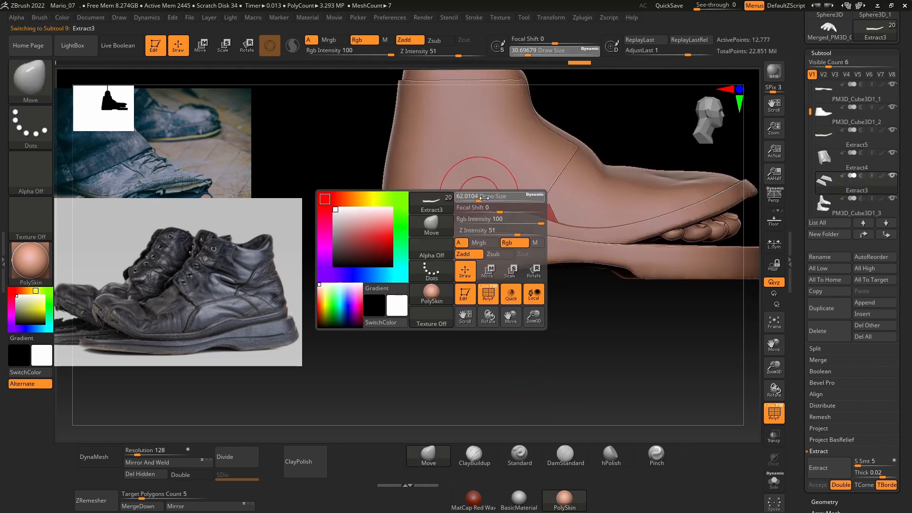
pyautogui.moveTo(483, 198); pyautogui.dragTo(487, 198)
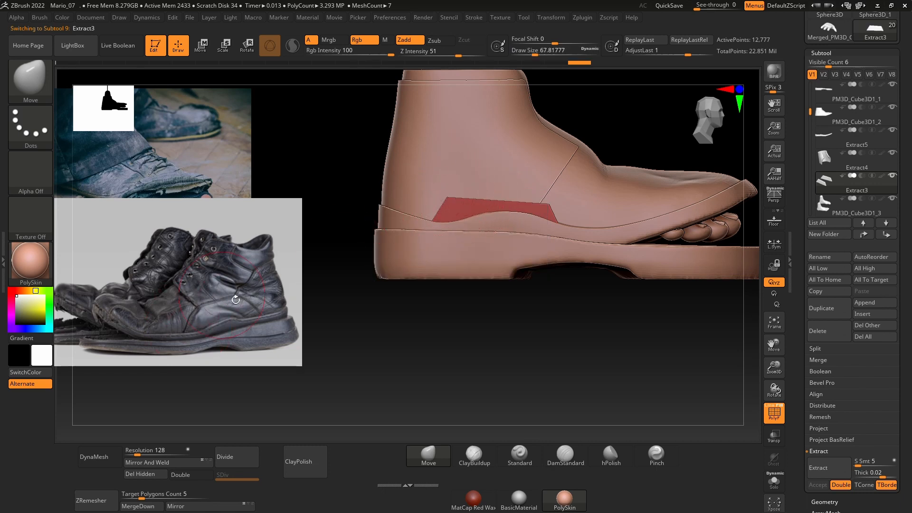
pyautogui.press('space')
pyautogui.moveTo(454, 216); pyautogui.dragTo(442, 215)
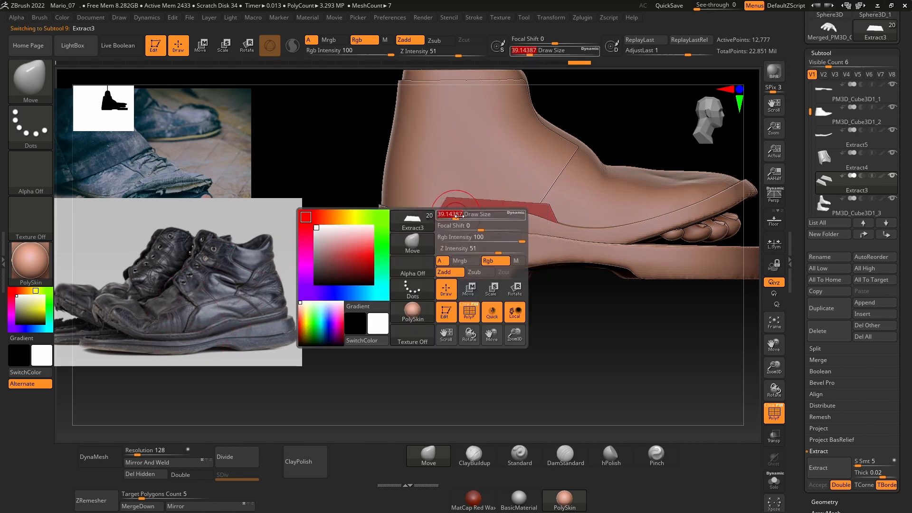
pyautogui.press('w')
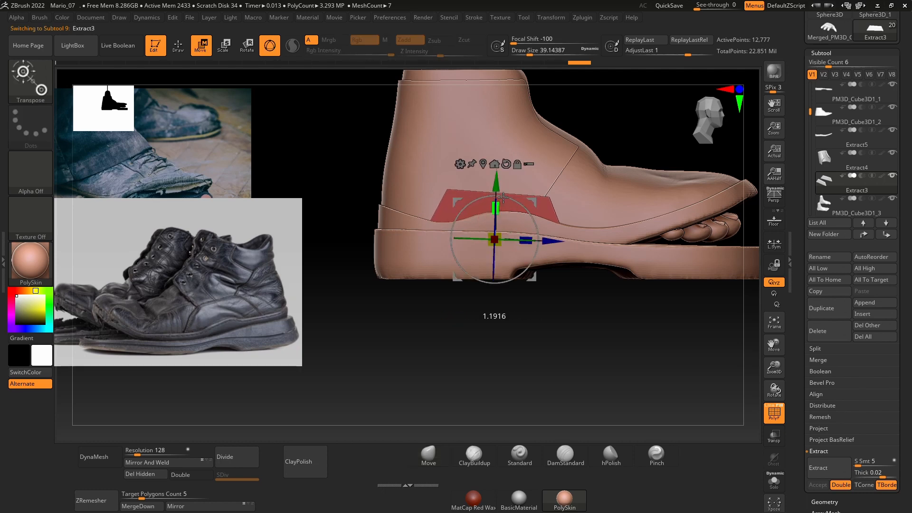
pyautogui.moveTo(565, 323)
pyautogui.mouseDown()
pyautogui.moveTo(576, 358)
pyautogui.moveTo(502, 407)
pyautogui.moveTo(519, 399)
pyautogui.moveTo(491, 314)
pyautogui.mouseUp()
pyautogui.press('q')
# Step: Cut the side patch's two upper corners at an angle with the TrimCurve brush
pyautogui.moveTo(377, 249)
pyautogui.keyDown('ctrl'); pyautogui.keyDown('shift'); pyautogui.mouseDown()
pyautogui.moveTo(489, 189)
pyautogui.moveTo(458, 194)
pyautogui.moveTo(566, 165)
pyautogui.mouseUp(); pyautogui.keyUp('shift'); pyautogui.keyUp('ctrl')
pyautogui.keyDown('ctrl'); pyautogui.keyDown('shift'); pyautogui.moveTo(635, 308); pyautogui.dragTo(560, 213); pyautogui.keyUp('shift'); pyautogui.keyUp('ctrl')
pyautogui.moveTo(387, 250)
pyautogui.keyDown('ctrl'); pyautogui.keyDown('shift'); pyautogui.mouseDown()
pyautogui.moveTo(427, 202)
pyautogui.moveTo(522, 185)
pyautogui.moveTo(531, 195)
pyautogui.mouseUp(); pyautogui.keyUp('shift'); pyautogui.keyUp('ctrl')
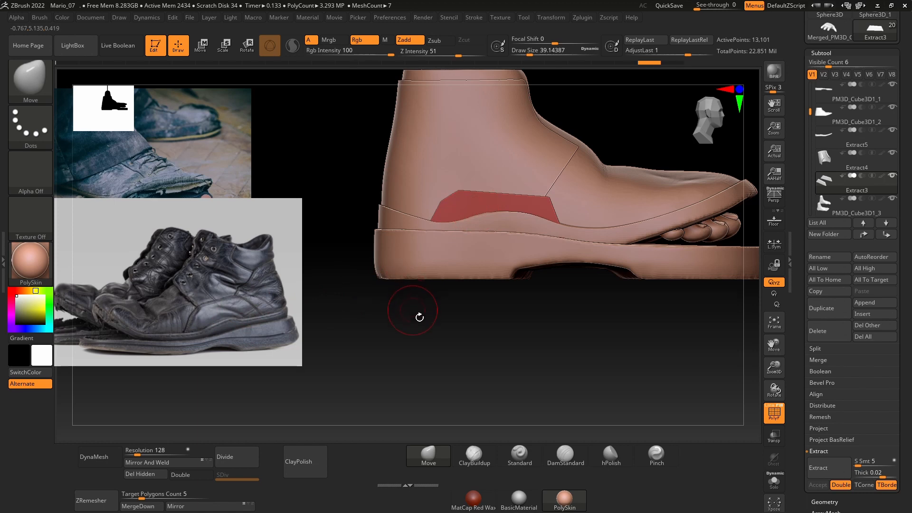
pyautogui.moveTo(502, 177)
pyautogui.keyDown('ctrl'); pyautogui.keyDown('shift'); pyautogui.mouseDown()
pyautogui.moveTo(552, 202)
pyautogui.moveTo(586, 299)
pyautogui.moveTo(594, 291)
pyautogui.mouseUp(); pyautogui.keyUp('shift'); pyautogui.keyUp('ctrl')
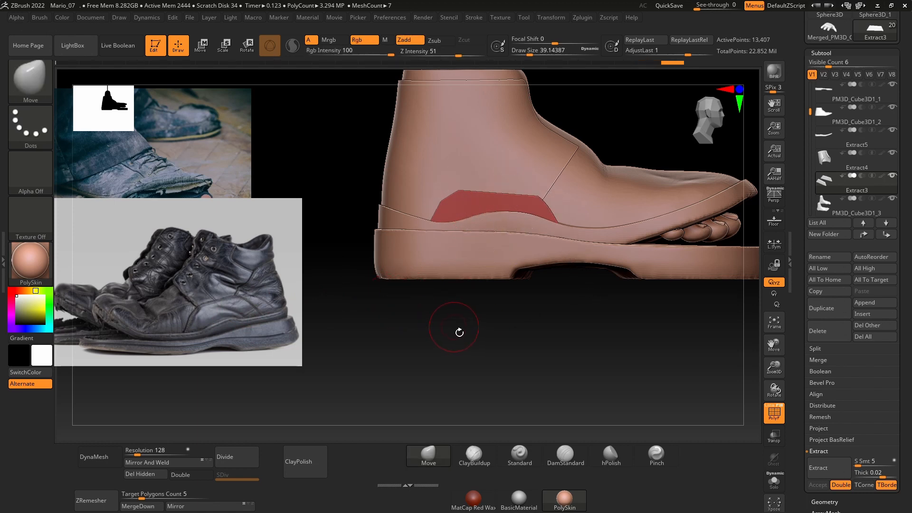
# Step: Set the TrimCurve brush's stroke to Circle, and select the ankle panel along its front edge
pyautogui.keyDown('ctrl'); pyautogui.keyDown('shift'); pyautogui.click(47, 132); pyautogui.keyUp('shift'); pyautogui.keyUp('ctrl')
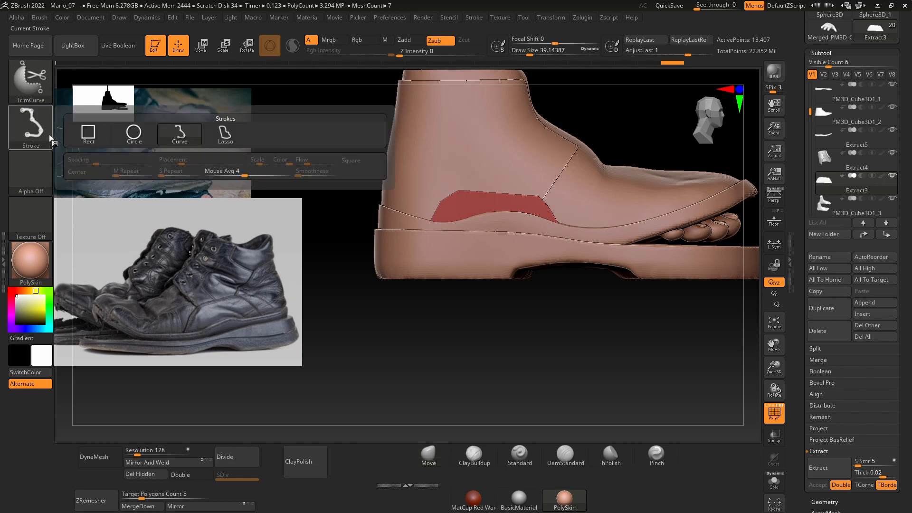
pyautogui.keyDown('ctrl'); pyautogui.keyDown('shift'); pyautogui.click(134, 133); pyautogui.keyUp('shift'); pyautogui.keyUp('ctrl')
pyautogui.keyDown('ctrl'); pyautogui.keyDown('shift'); pyautogui.moveTo(493, 226); pyautogui.dragTo(617, 322); pyautogui.keyUp('shift'); pyautogui.keyUp('ctrl')
pyautogui.keyDown('ctrl'); pyautogui.keyDown('shift'); pyautogui.moveTo(464, 197); pyautogui.dragTo(486, 222); pyautogui.keyUp('shift'); pyautogui.keyUp('ctrl')
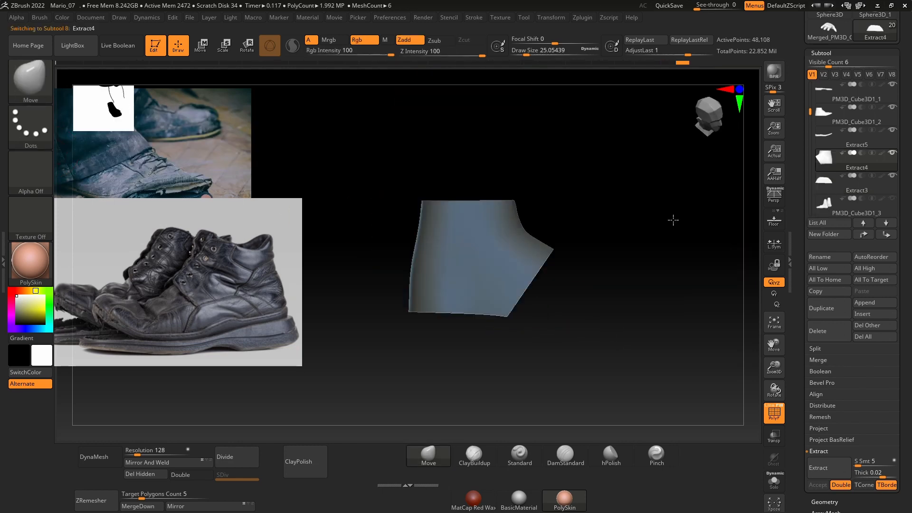
pyautogui.moveTo(672, 220); pyautogui.dragTo(635, 232)
pyautogui.moveTo(634, 201)
pyautogui.mouseDown()
pyautogui.moveTo(611, 224)
pyautogui.moveTo(651, 204)
pyautogui.moveTo(613, 206)
pyautogui.moveTo(622, 226)
pyautogui.moveTo(678, 264)
pyautogui.moveTo(678, 254)
pyautogui.moveTo(622, 222)
pyautogui.mouseUp()
pyautogui.keyDown('ctrl'); pyautogui.moveTo(620, 222); pyautogui.dragTo(600, 230, button='right'); pyautogui.keyUp('ctrl')
pyautogui.moveTo(643, 185)
pyautogui.mouseDown(button='right')
pyautogui.moveTo(651, 163)
pyautogui.moveTo(637, 173)
pyautogui.moveTo(627, 145)
pyautogui.mouseUp(button='right')
# Step: Carve a row of four eyelet holes along the ankle panel's outer front edge with ClayBuildup at a draw size of about 14
pyautogui.press('space')
pyautogui.moveTo(561, 182); pyautogui.dragTo(555, 182)
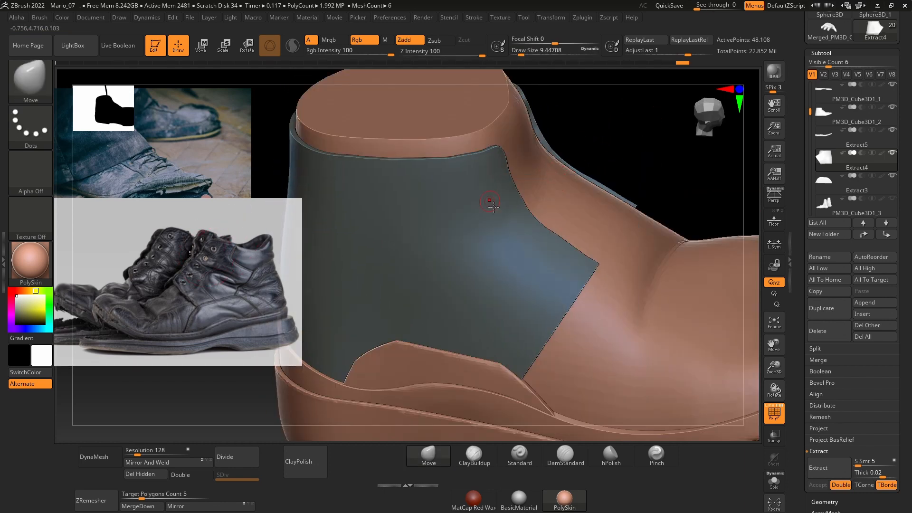
pyautogui.press('space')
pyautogui.moveTo(495, 200); pyautogui.dragTo(504, 202)
pyautogui.moveTo(633, 154); pyautogui.dragTo(497, 190, button='right')
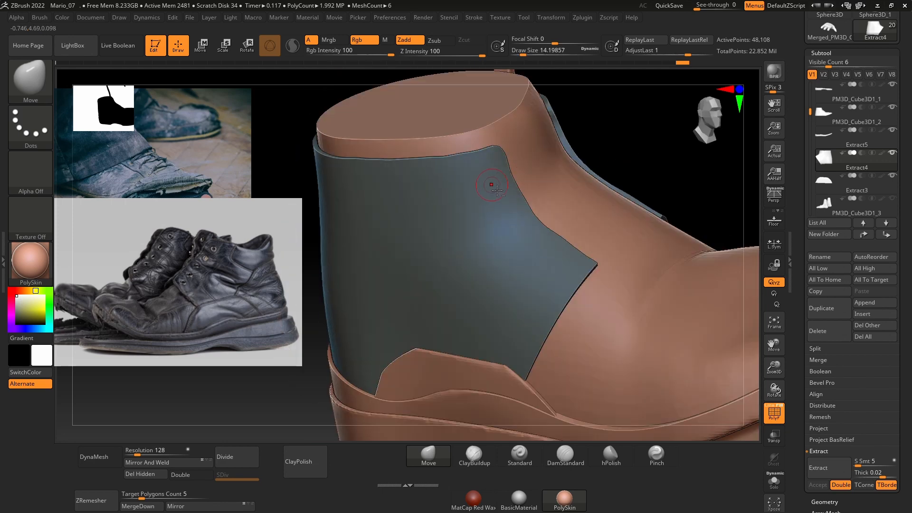
pyautogui.press('b')
pyautogui.press('c')
pyautogui.press('b')
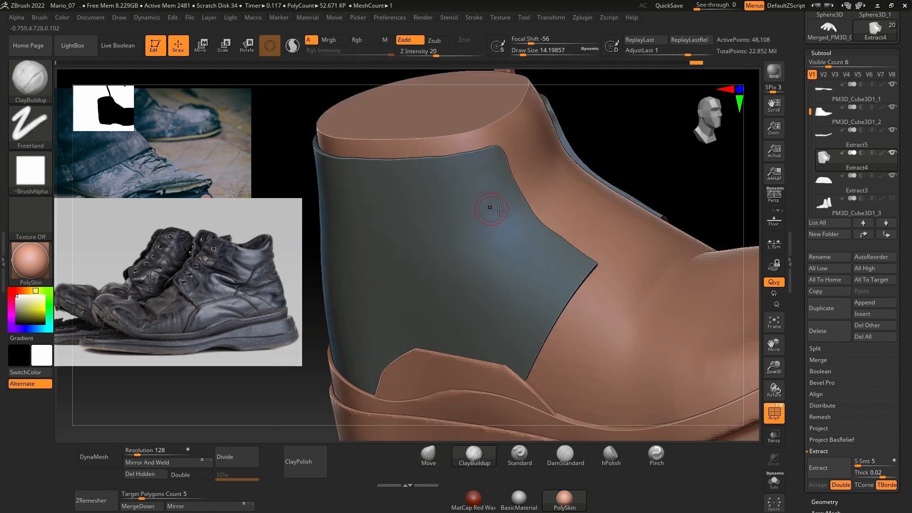
pyautogui.moveTo(500, 189); pyautogui.dragTo(505, 194)
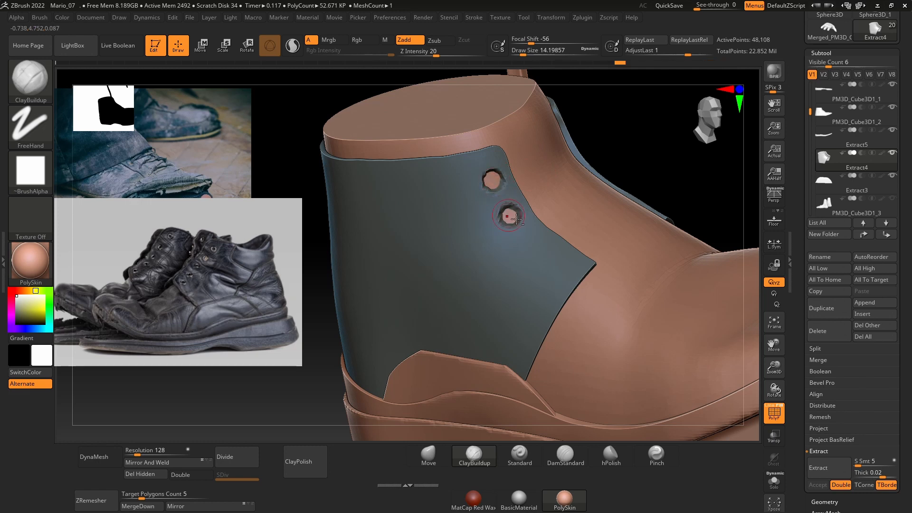
pyautogui.moveTo(657, 164); pyautogui.dragTo(657, 176)
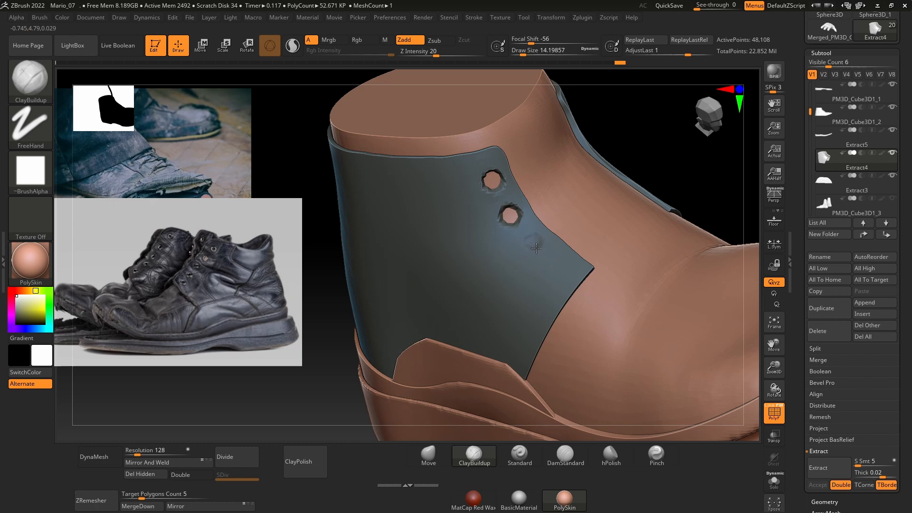
pyautogui.moveTo(676, 177); pyautogui.dragTo(557, 277)
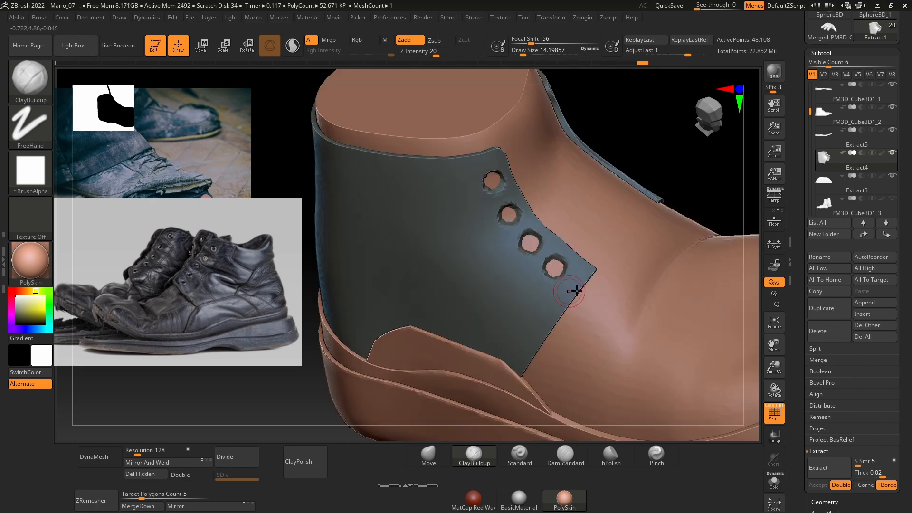
# Step: Carve a matching row of eyelet holes along the ankle panel's front edge on the inner side
pyautogui.moveTo(680, 178); pyautogui.dragTo(435, 305)
pyautogui.moveTo(651, 209); pyautogui.dragTo(569, 263)
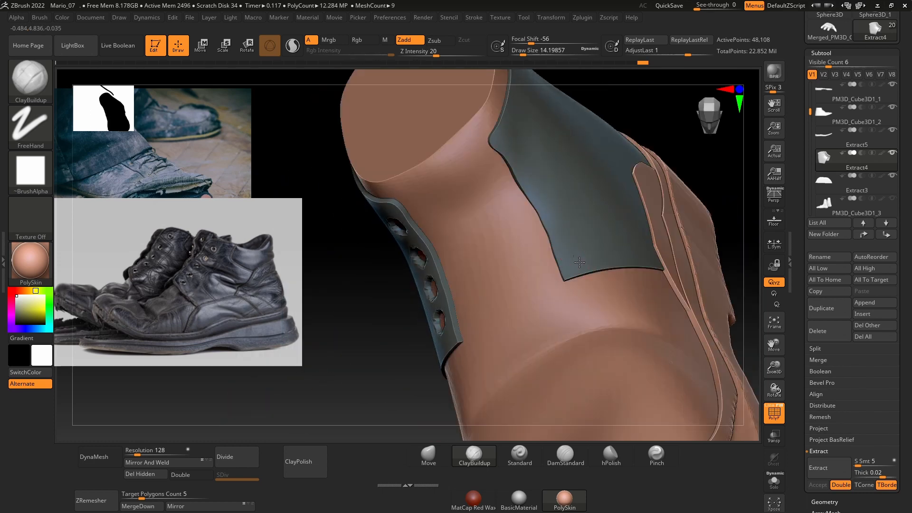
pyautogui.moveTo(670, 126); pyautogui.dragTo(625, 212)
pyautogui.moveTo(663, 148)
pyautogui.mouseDown()
pyautogui.moveTo(686, 122)
pyautogui.moveTo(594, 265)
pyautogui.moveTo(575, 233)
pyautogui.mouseUp()
pyautogui.moveTo(371, 266); pyautogui.dragTo(394, 251)
pyautogui.keyDown('alt'); pyautogui.moveTo(566, 199); pyautogui.dragTo(573, 194); pyautogui.keyUp('alt')
pyautogui.moveTo(380, 228)
pyautogui.mouseDown()
pyautogui.moveTo(657, 200)
pyautogui.moveTo(637, 209)
pyautogui.mouseUp()
# Step: Hide the polyframe and smooth the rims of the eyelet holes on the ankle panel
pyautogui.click(772, 408)
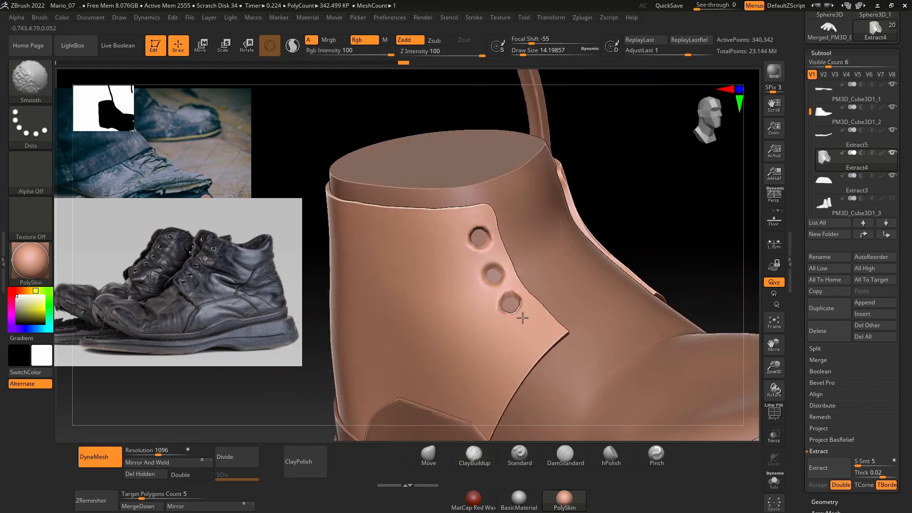
pyautogui.keyDown('alt'); pyautogui.moveTo(531, 327); pyautogui.dragTo(543, 338); pyautogui.keyUp('alt')
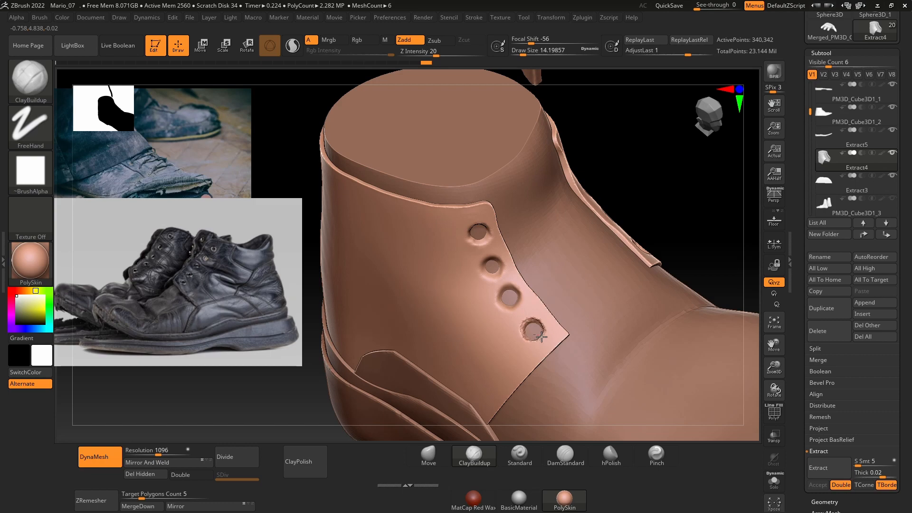
pyautogui.press('shift')
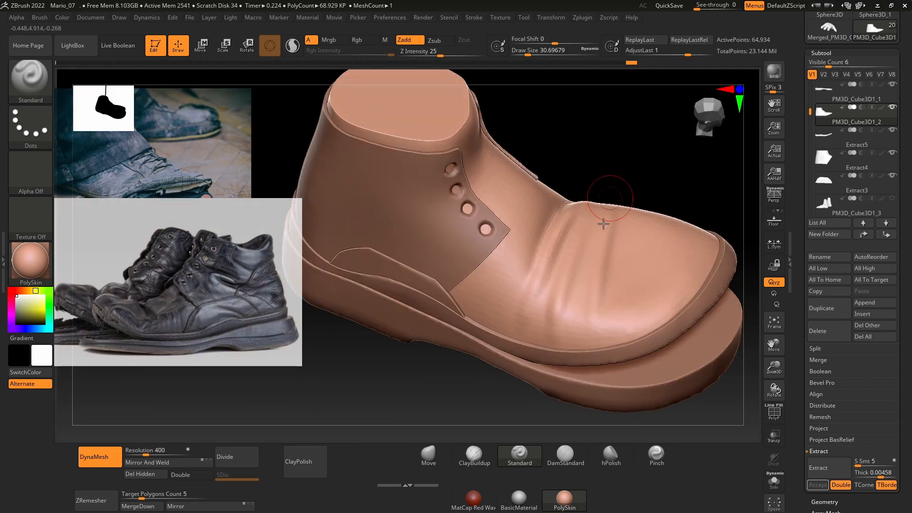
# Step: Sculpt vertical flex creases across the vamp behind the toe with the DamStandard and Standard brushes at a draw size of about 18
pyautogui.moveTo(587, 298); pyautogui.dragTo(588, 316)
pyautogui.press('b')
pyautogui.press('d')
pyautogui.press('s')
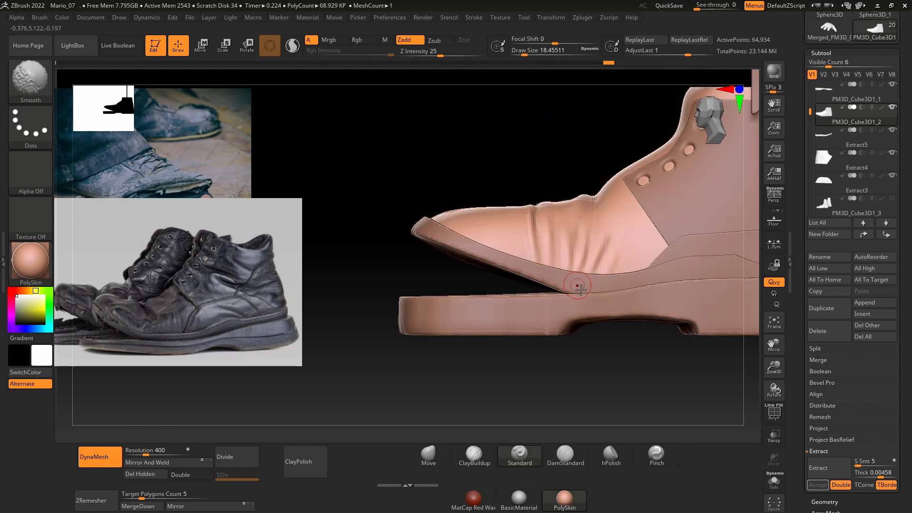
pyautogui.moveTo(580, 288); pyautogui.dragTo(472, 357, button='right')
pyautogui.keyDown('shift'); pyautogui.moveTo(443, 319); pyautogui.dragTo(421, 294, button='right'); pyautogui.keyUp('shift')
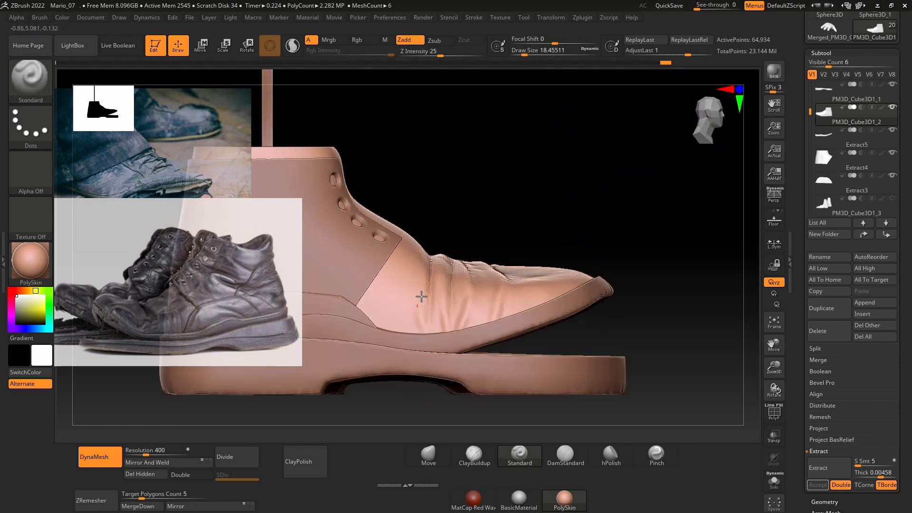
pyautogui.moveTo(421, 295); pyautogui.dragTo(418, 321)
pyautogui.moveTo(537, 247)
pyautogui.mouseDown(button='right')
pyautogui.moveTo(626, 187)
pyautogui.moveTo(509, 315)
pyautogui.mouseUp(button='right')
pyautogui.keyDown('shift'); pyautogui.moveTo(509, 315); pyautogui.dragTo(485, 304); pyautogui.keyUp('shift')
pyautogui.moveTo(484, 304); pyautogui.dragTo(530, 237, button='right')
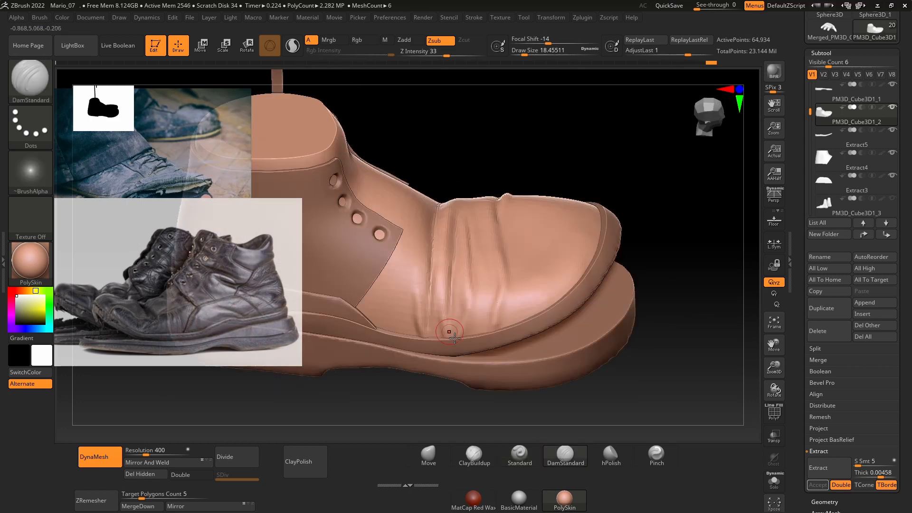
# Step: Deepen the vamp creases with DamStandard at a draw size of about 20 and raise folds between them with the Standard brush
pyautogui.moveTo(559, 182)
pyautogui.mouseDown(button='right')
pyautogui.moveTo(629, 240)
pyautogui.moveTo(612, 281)
pyautogui.mouseUp(button='right')
pyautogui.press('space')
pyautogui.moveTo(550, 277); pyautogui.dragTo(555, 277)
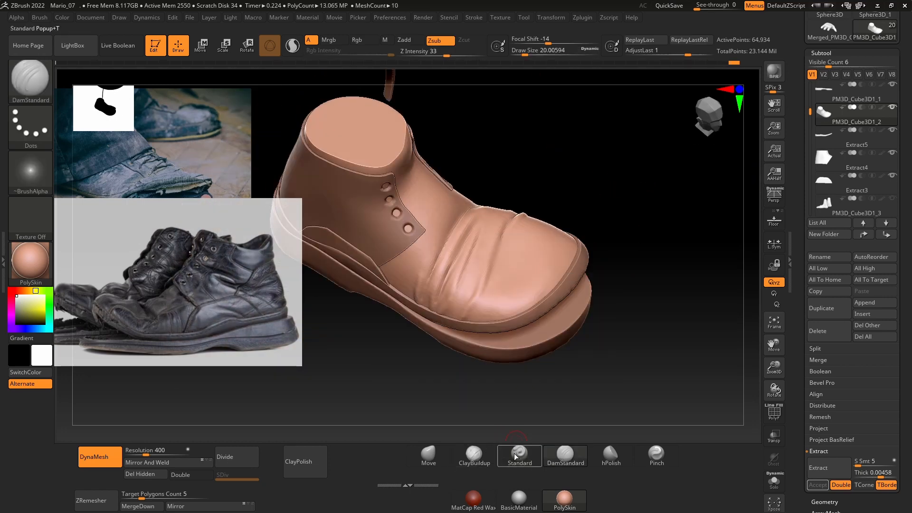
pyautogui.click(519, 456)
pyautogui.moveTo(536, 290)
pyautogui.mouseDown(button='right')
pyautogui.moveTo(565, 245)
pyautogui.moveTo(584, 304)
pyautogui.moveTo(627, 326)
pyautogui.mouseUp(button='right')
pyautogui.click(474, 456)
pyautogui.moveTo(627, 285)
pyautogui.mouseDown(button='right')
pyautogui.moveTo(614, 206)
pyautogui.moveTo(594, 256)
pyautogui.moveTo(560, 285)
pyautogui.mouseUp(button='right')
pyautogui.click(521, 458)
pyautogui.moveTo(522, 204); pyautogui.dragTo(537, 196)
pyautogui.moveTo(562, 186); pyautogui.dragTo(594, 164, button='right')
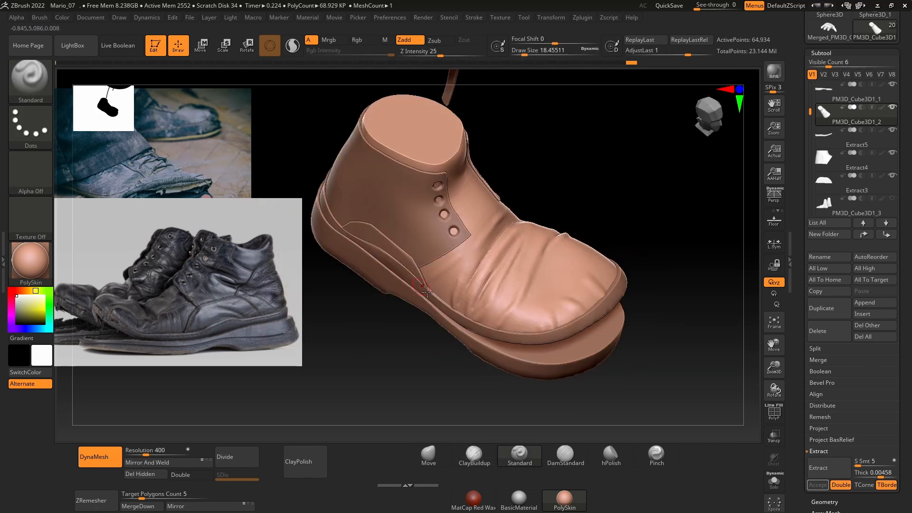
# Step: Extend the raised leather folds over the instep and around the toe with the Standard brush
pyautogui.moveTo(542, 224); pyautogui.dragTo(561, 190)
pyautogui.moveTo(562, 189); pyautogui.dragTo(589, 176, button='right')
pyautogui.moveTo(431, 272); pyautogui.dragTo(448, 280)
pyautogui.moveTo(475, 266); pyautogui.dragTo(513, 304, button='right')
pyautogui.moveTo(527, 223); pyautogui.dragTo(555, 195)
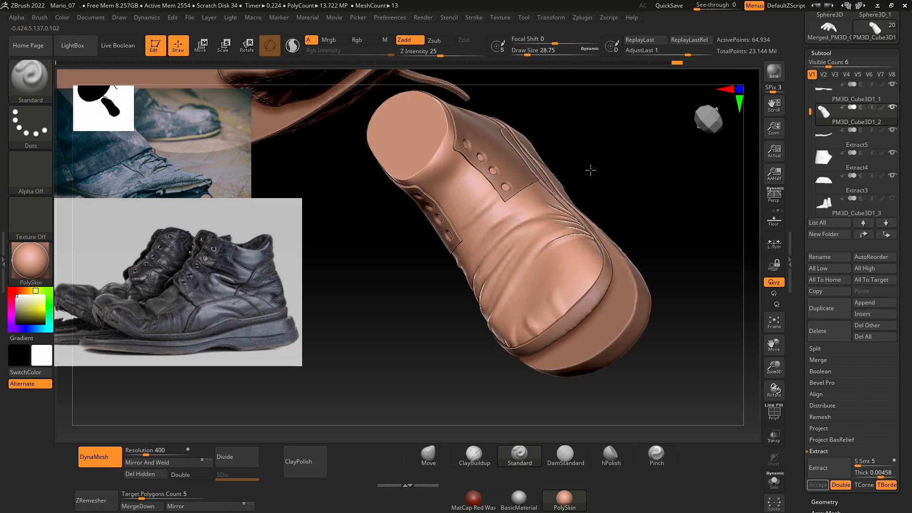
pyautogui.moveTo(590, 169); pyautogui.dragTo(570, 157, button='right')
pyautogui.moveTo(489, 190); pyautogui.dragTo(508, 180)
pyautogui.moveTo(524, 172)
pyautogui.keyDown('shift'); pyautogui.mouseDown(button='right')
pyautogui.moveTo(451, 178)
pyautogui.moveTo(494, 228)
pyautogui.mouseUp(button='right'); pyautogui.keyUp('shift')
pyautogui.moveTo(494, 190); pyautogui.dragTo(513, 175)
pyautogui.moveTo(562, 183); pyautogui.dragTo(532, 224, button='right')
# Step: Set the draw size to about 35 and show the rolled trouser cuff above the shoe
pyautogui.press('space')
pyautogui.moveTo(463, 214); pyautogui.dragTo(467, 214)
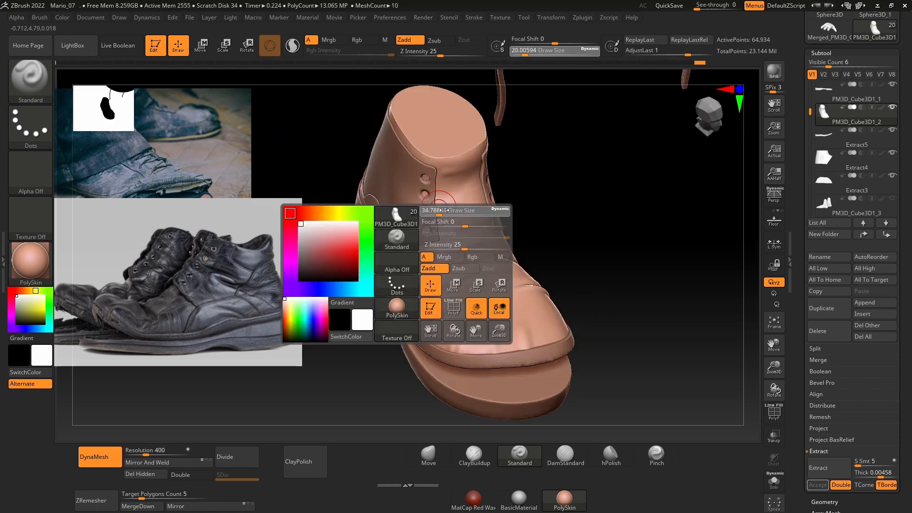
pyautogui.moveTo(565, 190)
pyautogui.keyDown('shift'); pyautogui.mouseDown(button='right')
pyautogui.moveTo(533, 216)
pyautogui.moveTo(740, 190)
pyautogui.moveTo(627, 252)
pyautogui.moveTo(623, 235)
pyautogui.moveTo(451, 249)
pyautogui.mouseUp(button='right'); pyautogui.keyUp('shift')
pyautogui.scroll(-6, 887, 140)
pyautogui.click(892, 177)
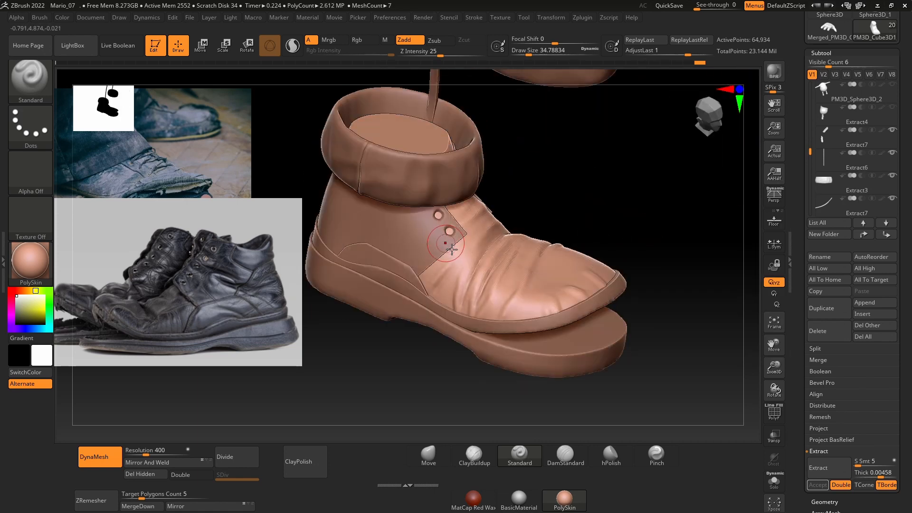
pyautogui.moveTo(613, 209); pyautogui.dragTo(570, 356, button='right')
pyautogui.moveTo(450, 268); pyautogui.dragTo(589, 238, button='right')
# Step: Select the ankle panel and carve horizontal creases just below the cuff around the heel with the DamStandard brush
pyautogui.keyDown('alt'); pyautogui.click(451, 211); pyautogui.keyUp('alt')
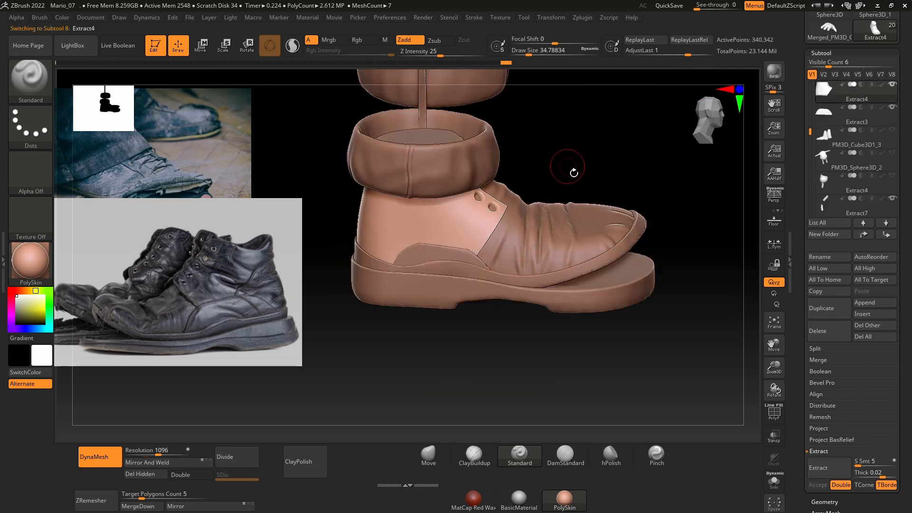
pyautogui.keyDown('shift'); pyautogui.moveTo(573, 172); pyautogui.dragTo(712, 194, button='right'); pyautogui.keyUp('shift')
pyautogui.keyDown('shift'); pyautogui.moveTo(266, 285); pyautogui.dragTo(475, 244, button='right'); pyautogui.keyUp('shift')
pyautogui.keyDown('alt'); pyautogui.moveTo(639, 206); pyautogui.dragTo(629, 238, button='right'); pyautogui.keyUp('alt')
pyautogui.press('b')
pyautogui.press('d')
pyautogui.press('s')
pyautogui.moveTo(531, 252); pyautogui.dragTo(536, 280, button='right')
pyautogui.moveTo(478, 222); pyautogui.dragTo(553, 224)
pyautogui.moveTo(592, 208); pyautogui.dragTo(522, 214, button='right')
pyautogui.moveTo(589, 215); pyautogui.dragTo(532, 216)
pyautogui.moveTo(503, 216); pyautogui.dragTo(637, 228, button='right')
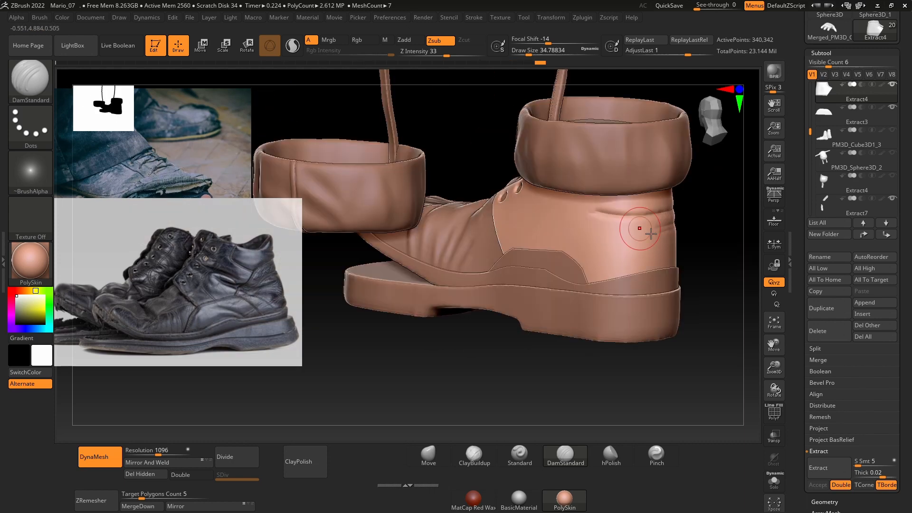
# Step: Carve further creases lower on the ankle panel's inner rear side with DamStandard
pyautogui.moveTo(637, 228); pyautogui.dragTo(572, 224)
pyautogui.keyDown('shift'); pyautogui.moveTo(568, 224); pyautogui.dragTo(604, 236, button='right'); pyautogui.keyUp('shift')
pyautogui.moveTo(610, 230); pyautogui.dragTo(563, 227)
pyautogui.moveTo(563, 227); pyautogui.dragTo(636, 251, button='right')
pyautogui.moveTo(641, 259); pyautogui.dragTo(577, 223)
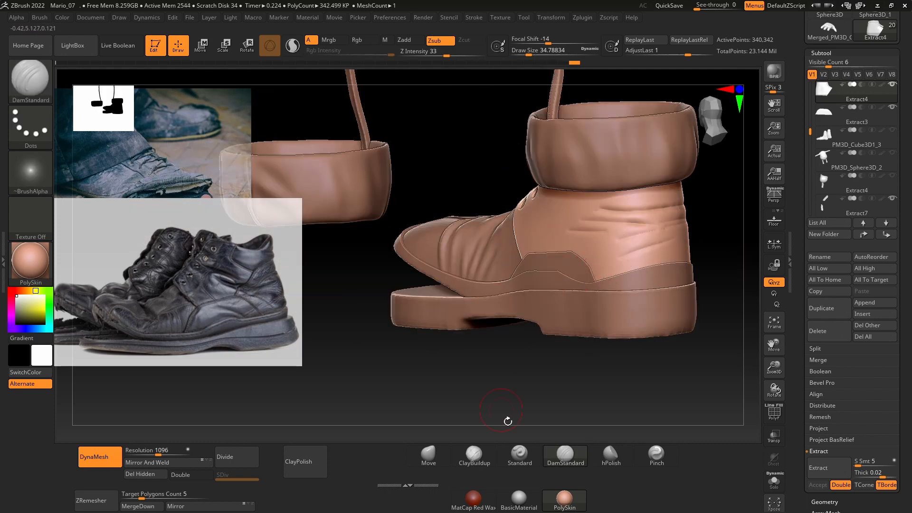
# Step: Raise folds between the inner rear ankle creases with the Standard brush at a draw size of about 29
pyautogui.click(519, 456)
pyautogui.moveTo(570, 285); pyautogui.dragTo(646, 204, button='right')
pyautogui.moveTo(649, 205); pyautogui.dragTo(612, 207)
pyautogui.moveTo(613, 207); pyautogui.dragTo(665, 212, button='right')
pyautogui.press('space')
pyautogui.moveTo(667, 213); pyautogui.dragTo(666, 214)
pyautogui.moveTo(657, 205); pyautogui.dragTo(601, 207)
pyautogui.moveTo(601, 207); pyautogui.dragTo(674, 209, button='right')
pyautogui.moveTo(674, 209); pyautogui.dragTo(615, 207)
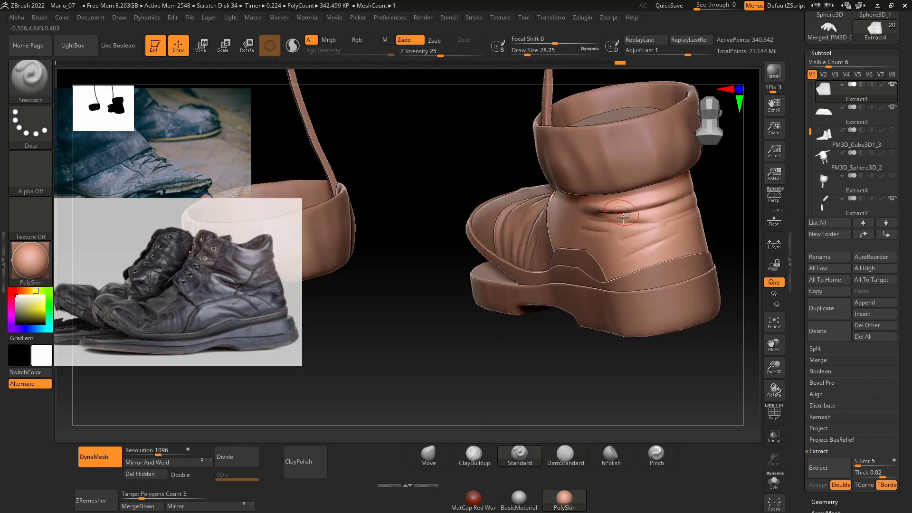
# Step: Continue the raised folds around the back of the heel below the cuff with the Standard brush
pyautogui.moveTo(615, 207)
pyautogui.mouseDown(button='right')
pyautogui.moveTo(743, 207)
pyautogui.moveTo(594, 224)
pyautogui.mouseUp(button='right')
pyautogui.keyDown('shift'); pyautogui.moveTo(465, 233); pyautogui.dragTo(435, 233); pyautogui.keyUp('shift')
pyautogui.moveTo(442, 233); pyautogui.dragTo(637, 246, button='right')
pyautogui.moveTo(565, 219); pyautogui.dragTo(513, 219)
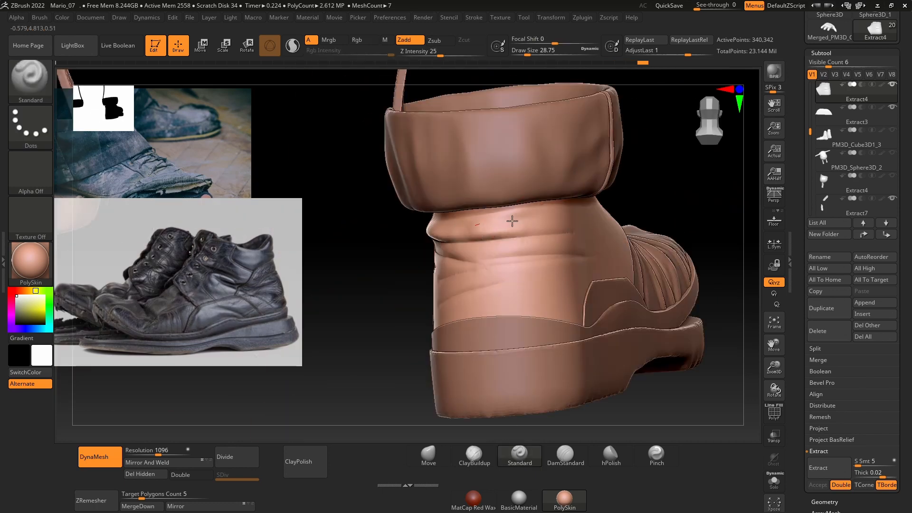
pyautogui.moveTo(513, 220); pyautogui.dragTo(574, 228, button='right')
pyautogui.moveTo(574, 230); pyautogui.dragTo(507, 231)
pyautogui.moveTo(604, 253); pyautogui.dragTo(397, 334, button='right')
# Step: Build up horizontal folds on the outer rear side of the ankle panel with the Standard brush
pyautogui.moveTo(603, 223); pyautogui.dragTo(540, 232)
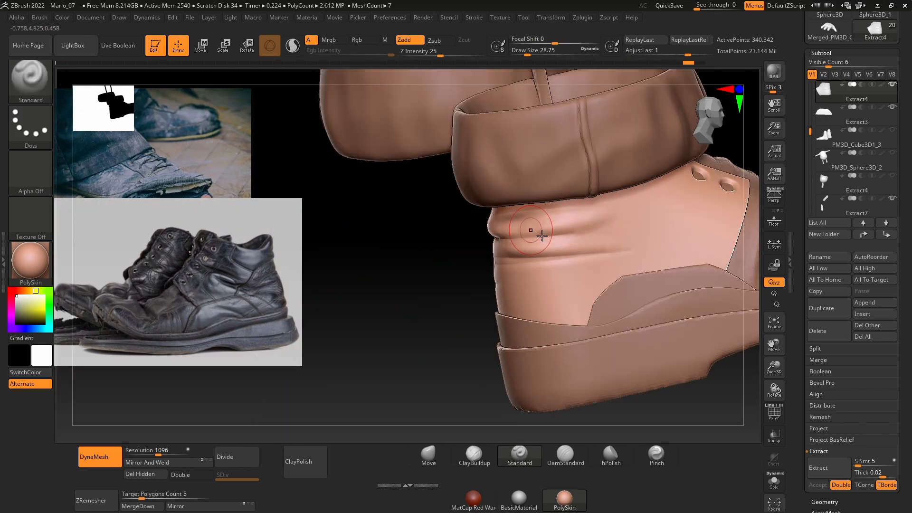
pyautogui.moveTo(631, 217); pyautogui.dragTo(561, 228)
pyautogui.keyDown('shift'); pyautogui.moveTo(560, 260); pyautogui.dragTo(546, 263); pyautogui.keyUp('shift')
pyautogui.moveTo(546, 263); pyautogui.dragTo(665, 254, button='right')
pyautogui.moveTo(512, 252); pyautogui.dragTo(496, 254)
pyautogui.moveTo(632, 251)
pyautogui.mouseDown(button='right')
pyautogui.moveTo(515, 245)
pyautogui.moveTo(531, 238)
pyautogui.mouseUp(button='right')
pyautogui.moveTo(532, 238); pyautogui.dragTo(479, 252)
pyautogui.moveTo(480, 252)
pyautogui.mouseDown(button='right')
pyautogui.moveTo(492, 266)
pyautogui.moveTo(430, 264)
pyautogui.mouseUp(button='right')
# Step: Reduce the draw size to about 23 and refine and smooth the folds on the ankle panel's rear
pyautogui.press('space')
pyautogui.moveTo(429, 266); pyautogui.dragTo(424, 267)
pyautogui.moveTo(424, 267)
pyautogui.mouseDown(button='right')
pyautogui.moveTo(536, 269)
pyautogui.moveTo(521, 278)
pyautogui.mouseUp(button='right')
pyautogui.press('shift')
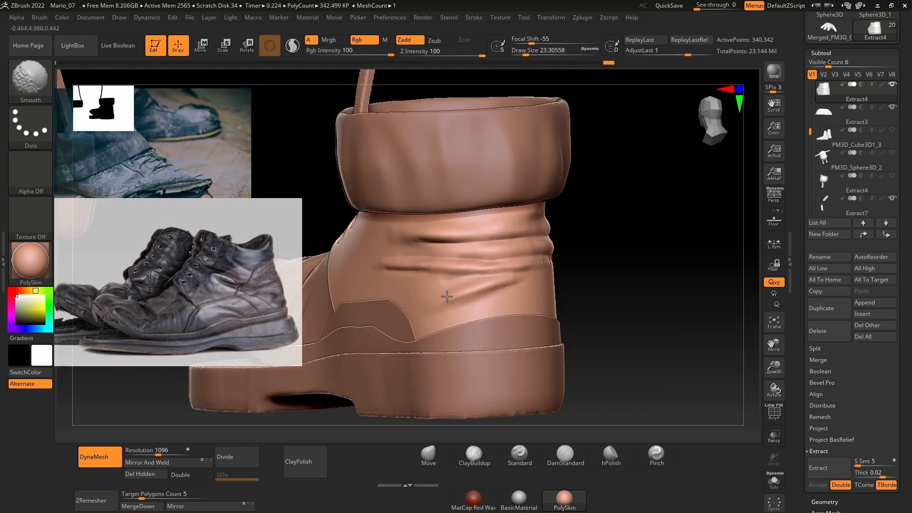
pyautogui.moveTo(494, 244)
pyautogui.mouseDown(button='right')
pyautogui.moveTo(600, 253)
pyautogui.moveTo(478, 254)
pyautogui.moveTo(494, 284)
pyautogui.mouseUp(button='right')
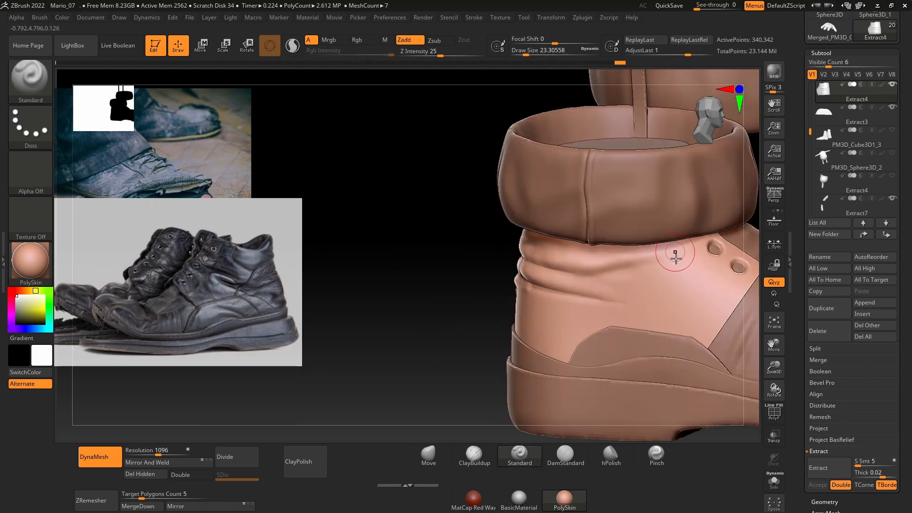
# Step: Load the Simple_Fold1 brush from the brush library and try fold strokes on the ankle panel's outer side, reducing the draw size to about 20
pyautogui.moveTo(675, 255); pyautogui.dragTo(623, 291, button='right')
pyautogui.press(',')
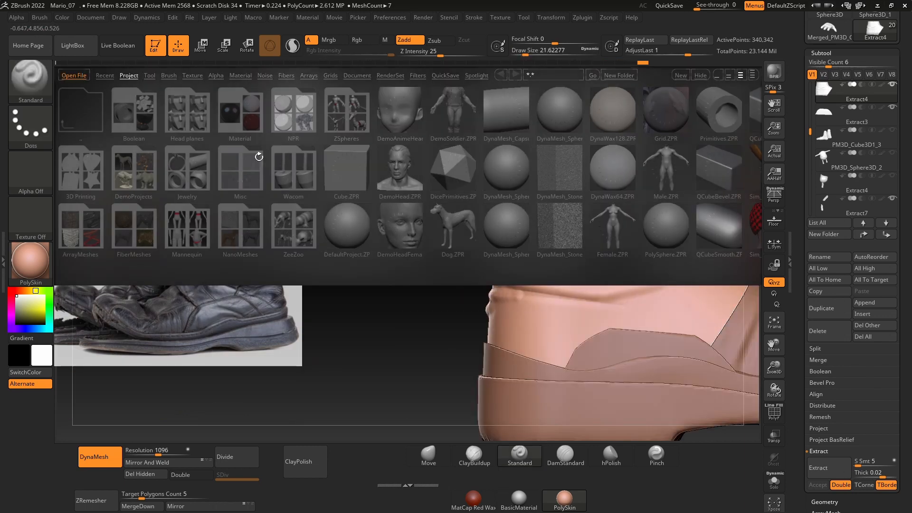
pyautogui.click(168, 76)
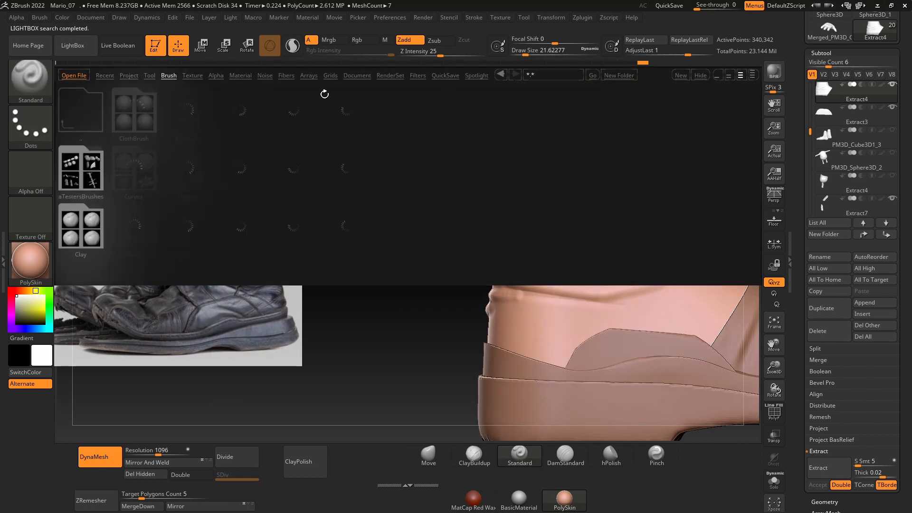
pyautogui.doubleClick(456, 175)
pyautogui.moveTo(544, 305); pyautogui.dragTo(592, 302)
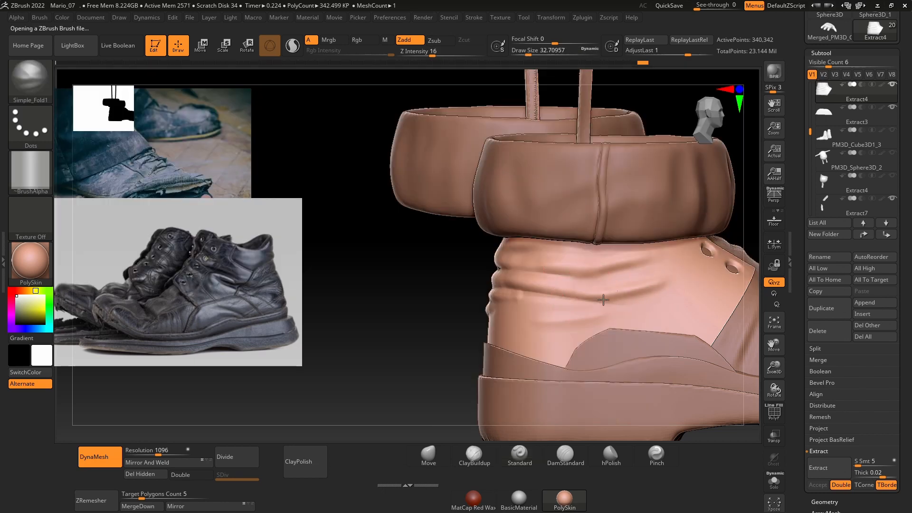
pyautogui.moveTo(435, 268)
pyautogui.mouseDown()
pyautogui.moveTo(475, 281)
pyautogui.moveTo(602, 272)
pyautogui.mouseUp()
pyautogui.press('space')
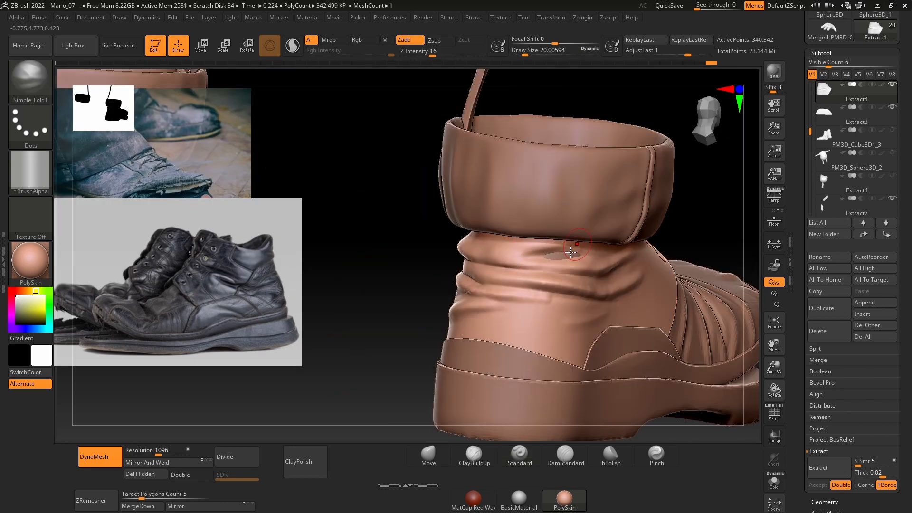
pyautogui.press('space')
pyautogui.moveTo(481, 283); pyautogui.dragTo(485, 283)
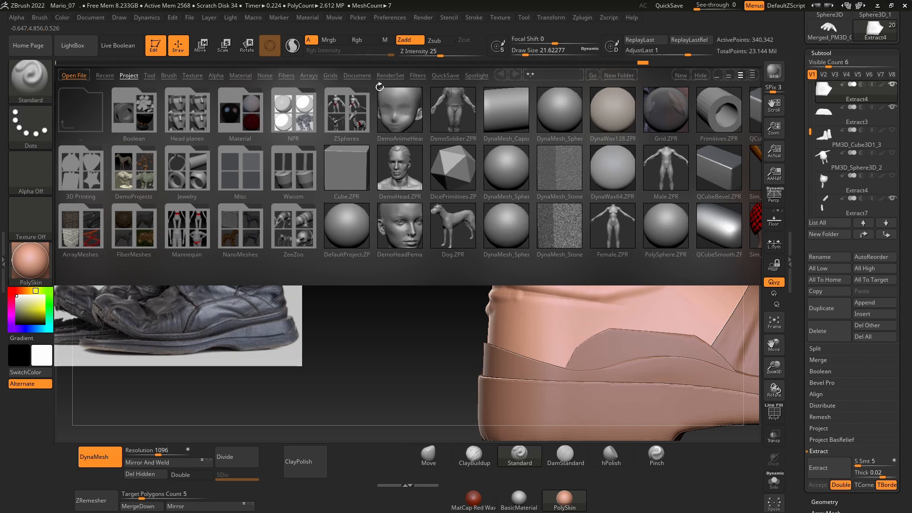
# Step: Open the Simple_Fold1 brush from the brush library and stroke folds across the ankle panel's outer side at a draw size of about 33
pyautogui.click(172, 77)
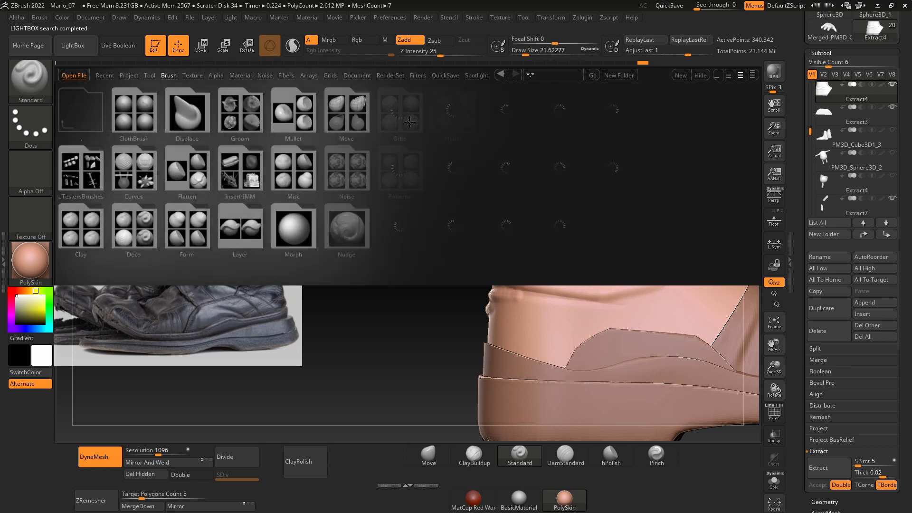
pyautogui.click(494, 136)
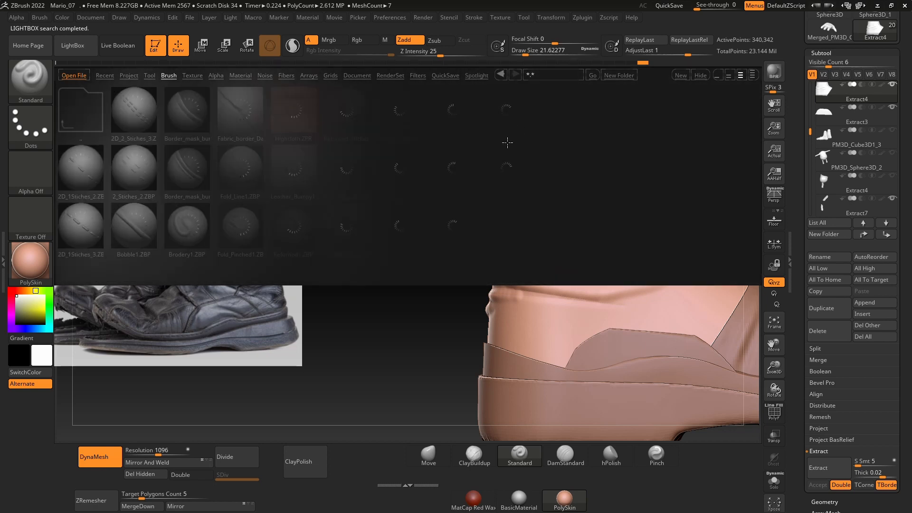
pyautogui.doubleClick(453, 169)
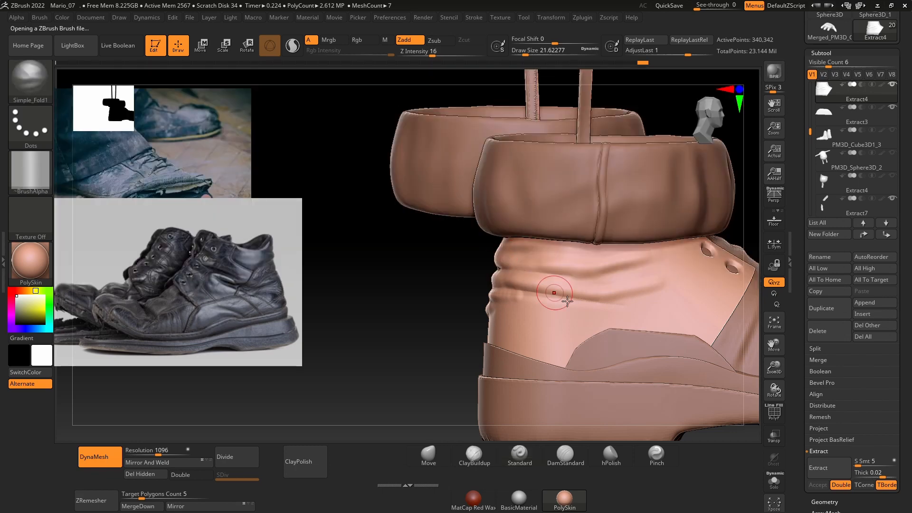
pyautogui.press('space')
pyautogui.moveTo(588, 294); pyautogui.dragTo(637, 297)
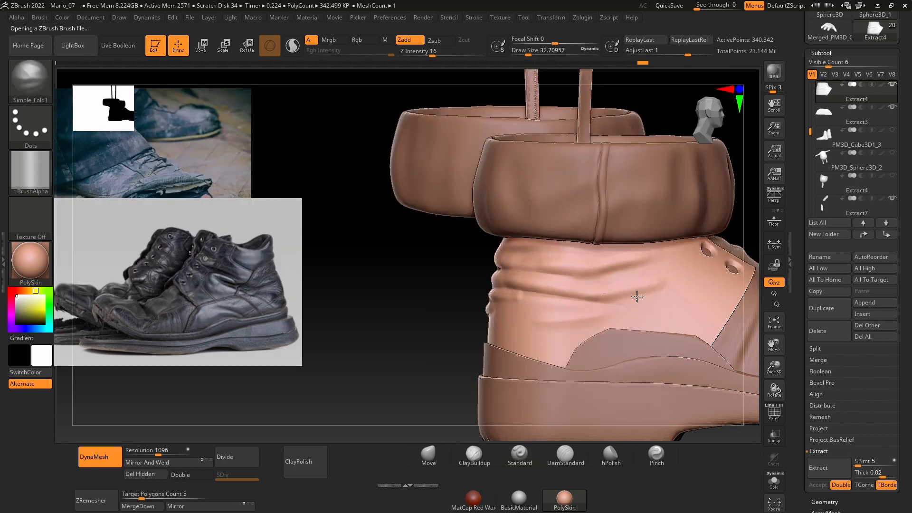
# Step: Reduce the draw size to about 20 and sharpen the horizontal folds around the ankle panel's rear with the Simple_Fold1 brush
pyautogui.moveTo(427, 293); pyautogui.dragTo(453, 300)
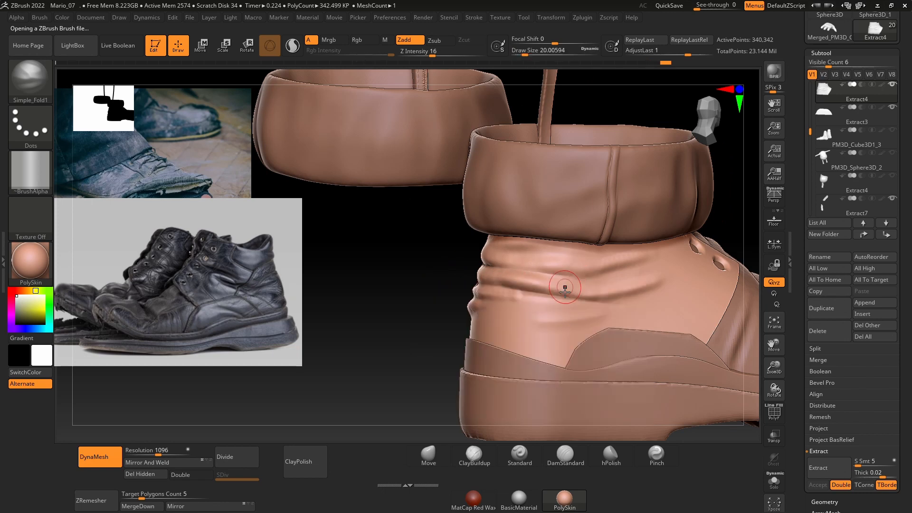
pyautogui.press('space')
pyautogui.moveTo(516, 285); pyautogui.dragTo(513, 285)
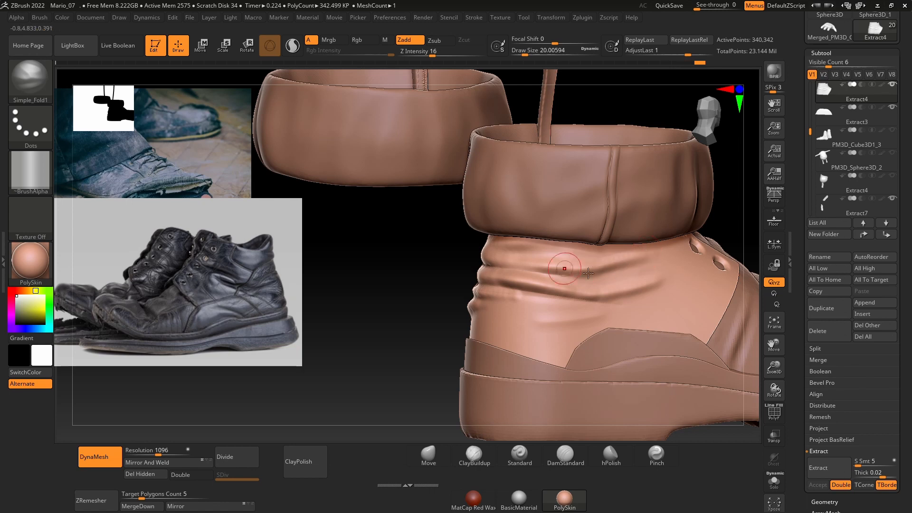
pyautogui.moveTo(431, 287)
pyautogui.mouseDown()
pyautogui.moveTo(637, 270)
pyautogui.moveTo(536, 260)
pyautogui.mouseUp()
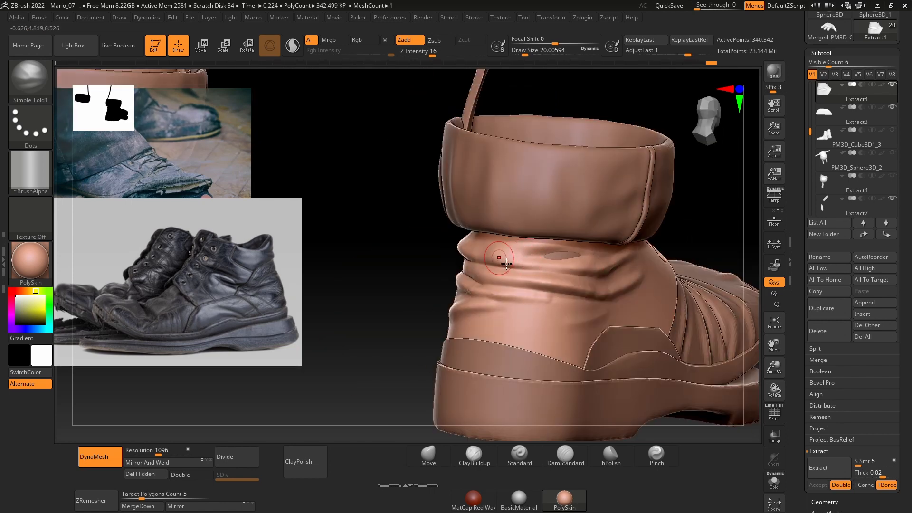
pyautogui.moveTo(435, 275)
pyautogui.mouseDown()
pyautogui.moveTo(415, 285)
pyautogui.moveTo(423, 289)
pyautogui.mouseUp()
pyautogui.press('space')
pyautogui.moveTo(454, 267); pyautogui.dragTo(441, 277)
# Step: Adjust the folded rear contour of the ankle panel using the Move brush at a draw size of about 54
pyautogui.click(439, 458)
pyautogui.press('space')
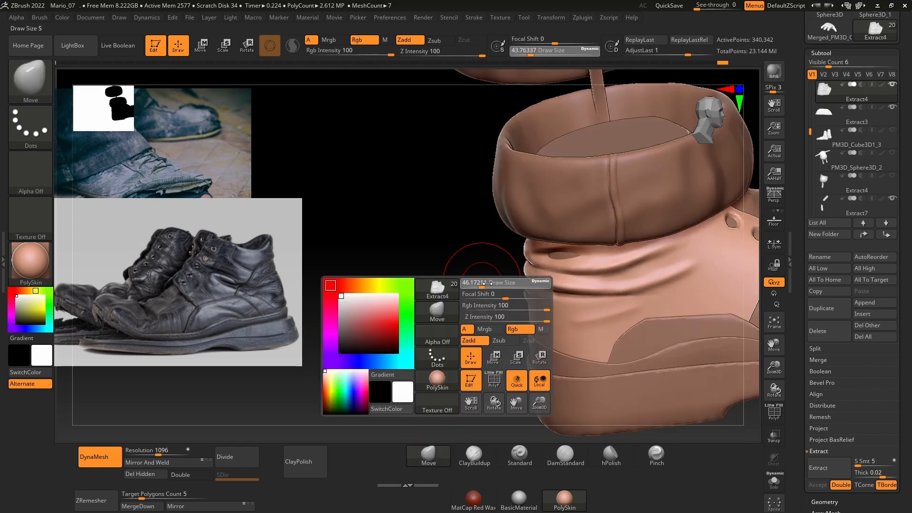
pyautogui.moveTo(480, 237)
pyautogui.mouseDown()
pyautogui.moveTo(474, 293)
pyautogui.moveTo(454, 283)
pyautogui.moveTo(467, 269)
pyautogui.mouseUp()
pyautogui.moveTo(504, 209); pyautogui.dragTo(431, 262)
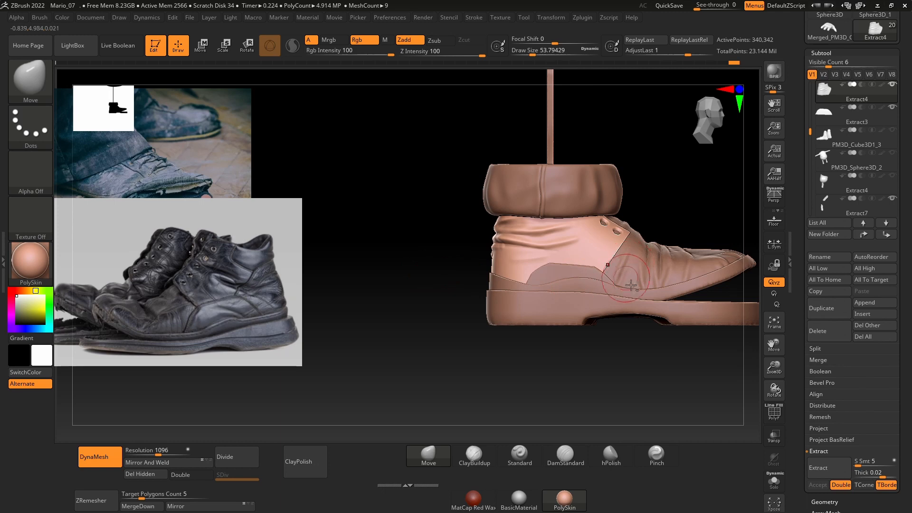
# Step: Select the front upper mesh, check it in isolation, and trim away its hidden heel portion along a slanted line
pyautogui.keyDown('alt'); pyautogui.click(627, 270); pyautogui.keyUp('alt')
pyautogui.click(774, 480)
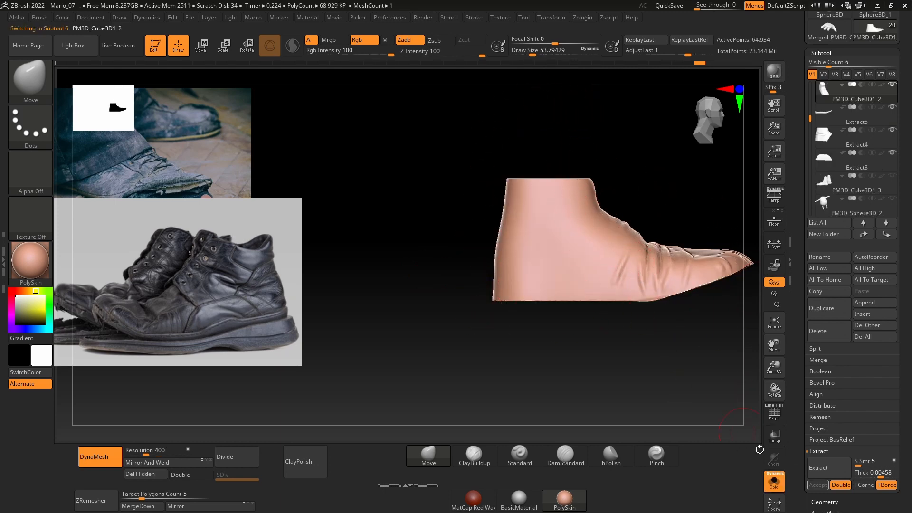
pyautogui.click(774, 481)
pyautogui.moveTo(590, 376); pyautogui.dragTo(542, 390)
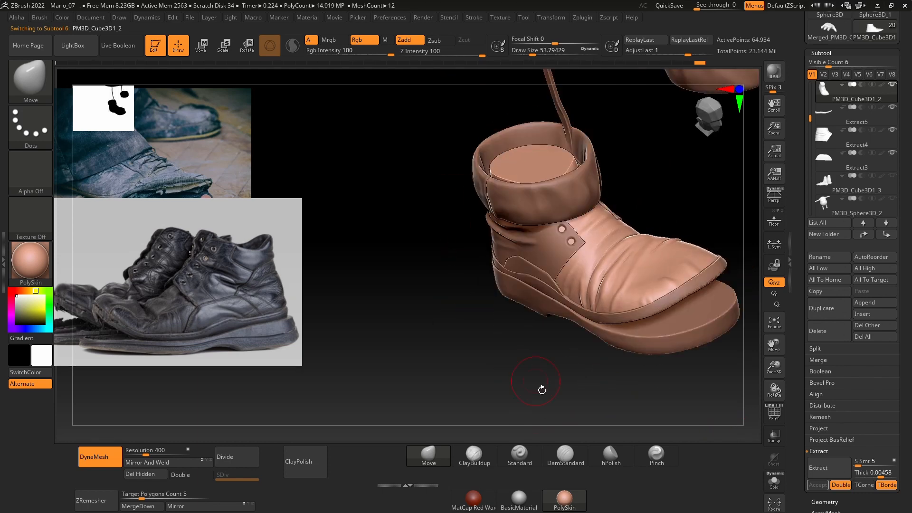
pyautogui.keyDown('shift'); pyautogui.moveTo(617, 202); pyautogui.dragTo(546, 323); pyautogui.keyUp('shift')
pyautogui.moveTo(524, 393)
pyautogui.keyDown('ctrl'); pyautogui.keyDown('shift'); pyautogui.mouseDown()
pyautogui.moveTo(483, 146)
pyautogui.moveTo(493, 125)
pyautogui.mouseUp(); pyautogui.keyUp('shift'); pyautogui.keyUp('ctrl')
pyautogui.moveTo(607, 155)
pyautogui.mouseDown()
pyautogui.moveTo(599, 307)
pyautogui.moveTo(576, 289)
pyautogui.moveTo(575, 269)
pyautogui.mouseUp()
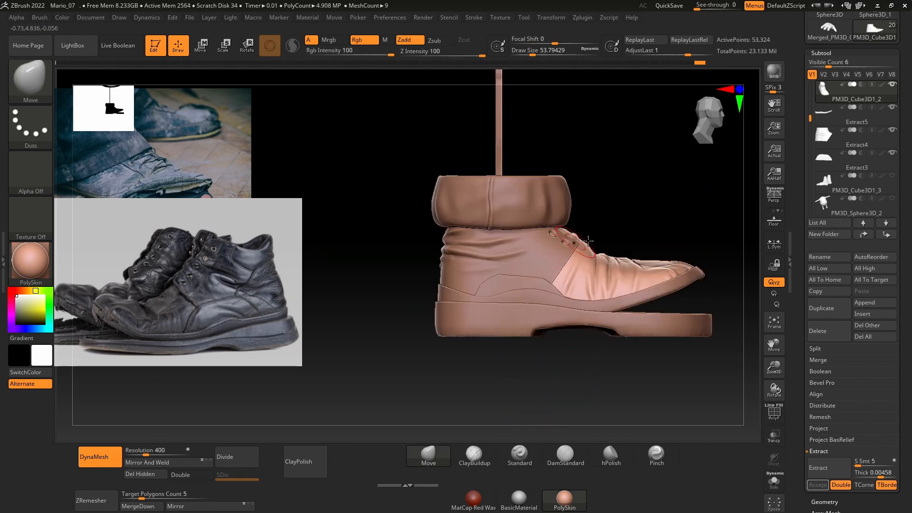
# Step: Try to trim the hidden top of the front upper mesh with a slightly slanted TrimCurve cut across the cuff
pyautogui.moveTo(616, 203); pyautogui.dragTo(578, 285)
pyautogui.moveTo(503, 358); pyautogui.dragTo(526, 295)
pyautogui.moveTo(621, 186); pyautogui.dragTo(634, 238)
pyautogui.moveTo(636, 164); pyautogui.dragTo(577, 174)
pyautogui.moveTo(600, 205)
pyautogui.mouseDown()
pyautogui.moveTo(616, 223)
pyautogui.moveTo(626, 198)
pyautogui.mouseUp()
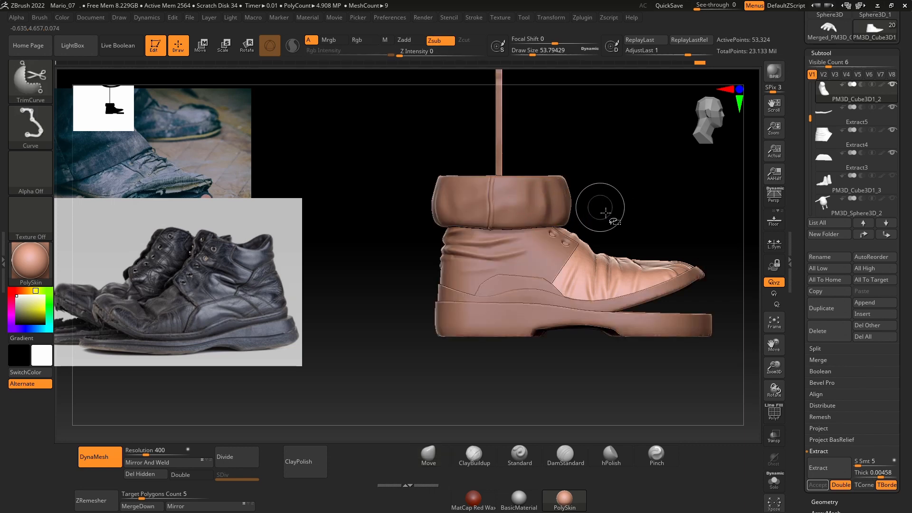
pyautogui.keyDown('ctrl'); pyautogui.keyDown('shift'); pyautogui.moveTo(461, 199); pyautogui.dragTo(459, 200); pyautogui.keyUp('shift'); pyautogui.keyUp('ctrl')
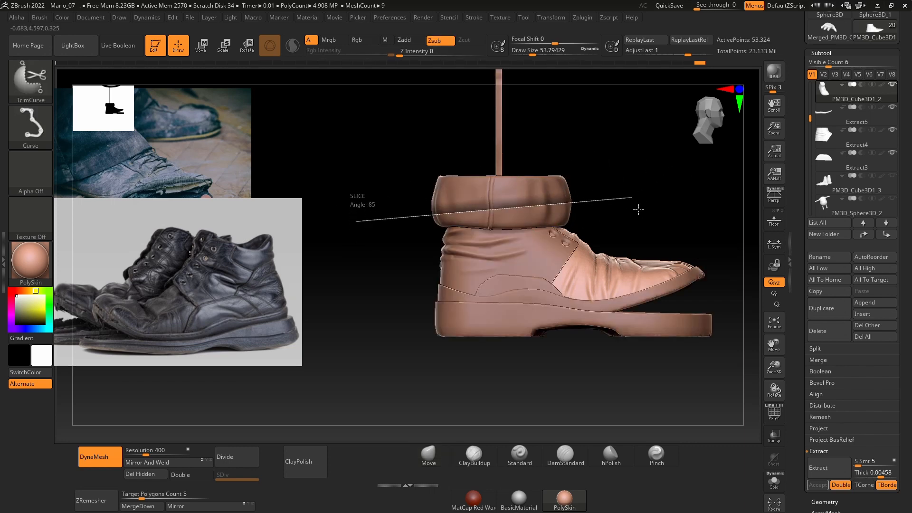
pyautogui.moveTo(637, 199); pyautogui.dragTo(554, 205)
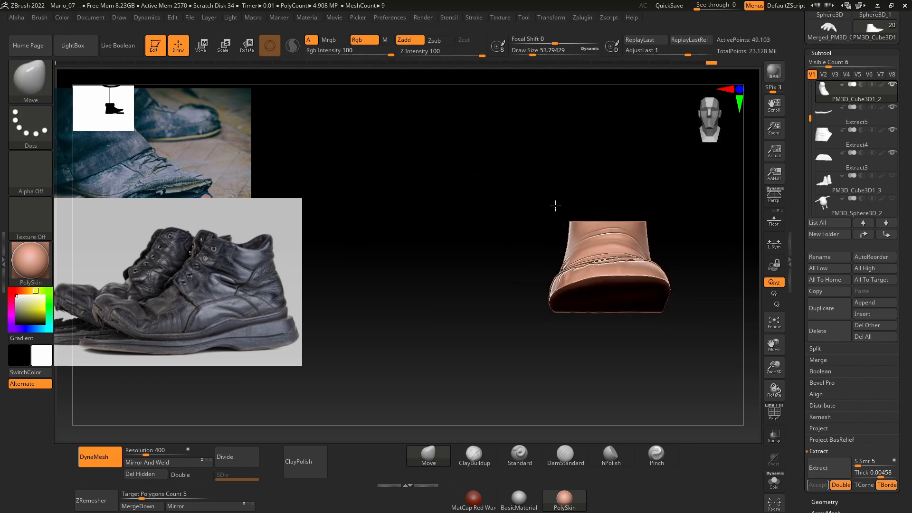
# Step: Check the trimmed front upper mesh from several angles and undo the last cut
pyautogui.moveTo(456, 227); pyautogui.dragTo(485, 188)
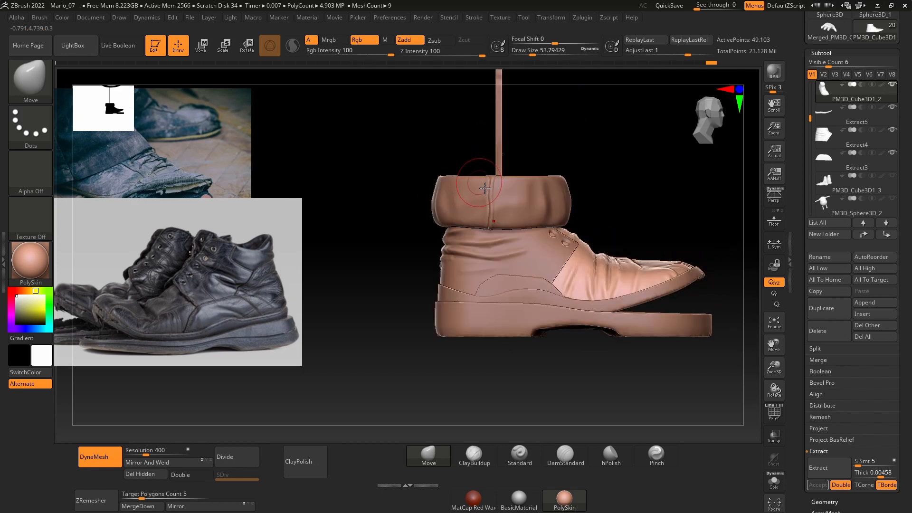
pyautogui.moveTo(645, 185); pyautogui.dragTo(622, 187)
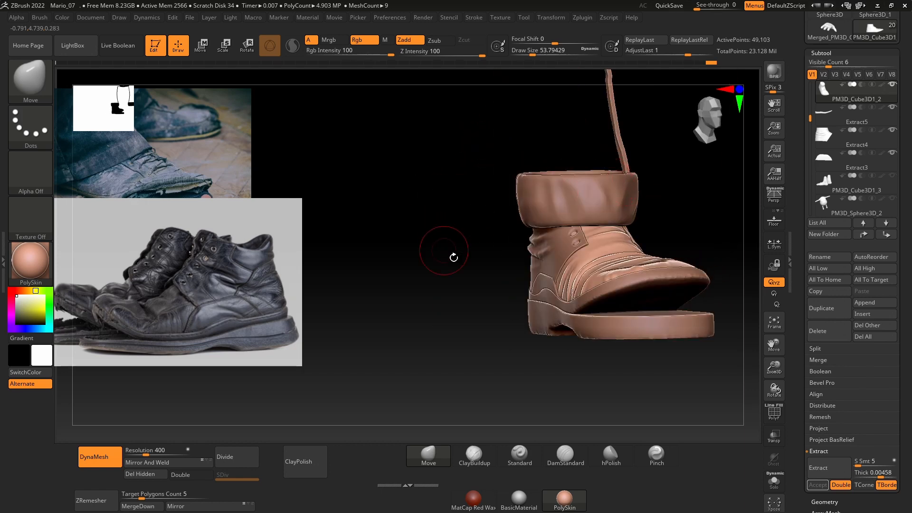
pyautogui.keyDown('shift'); pyautogui.moveTo(452, 256); pyautogui.dragTo(501, 241); pyautogui.keyUp('shift')
pyautogui.keyDown('ctrl'); pyautogui.moveTo(622, 159); pyautogui.dragTo(560, 275); pyautogui.keyUp('ctrl')
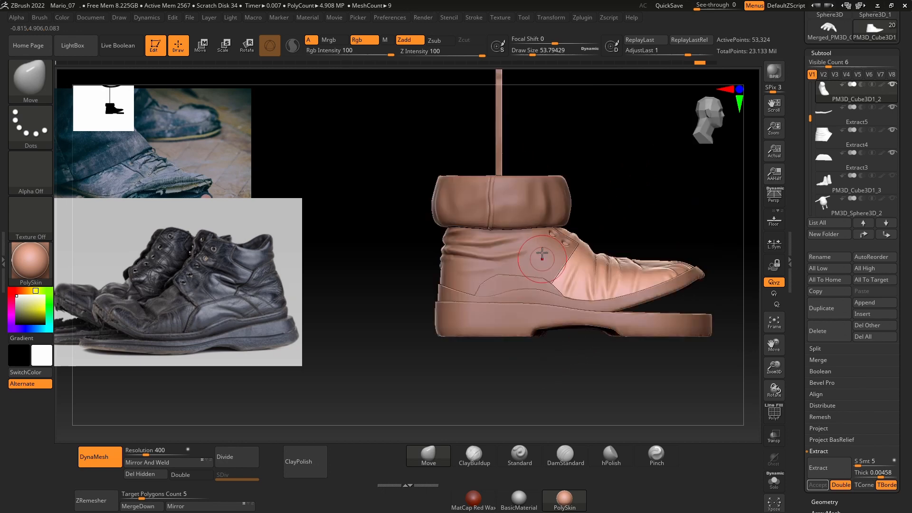
pyautogui.keyDown('ctrl'); pyautogui.keyDown('shift'); pyautogui.moveTo(577, 190); pyautogui.dragTo(579, 190); pyautogui.keyUp('shift'); pyautogui.keyUp('ctrl')
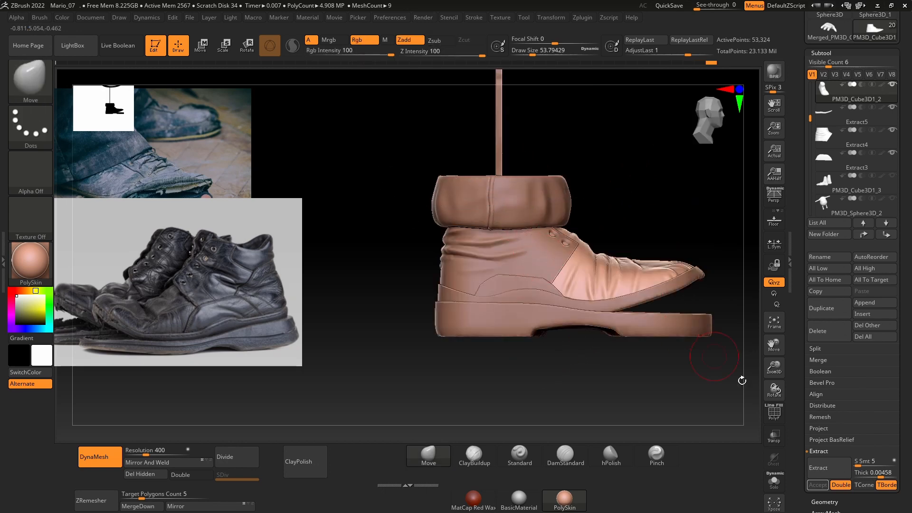
# Step: Turn on transparency, trim the top of the front upper mesh inside the cuff with TrimCurve, and check the result in isolation
pyautogui.click(772, 435)
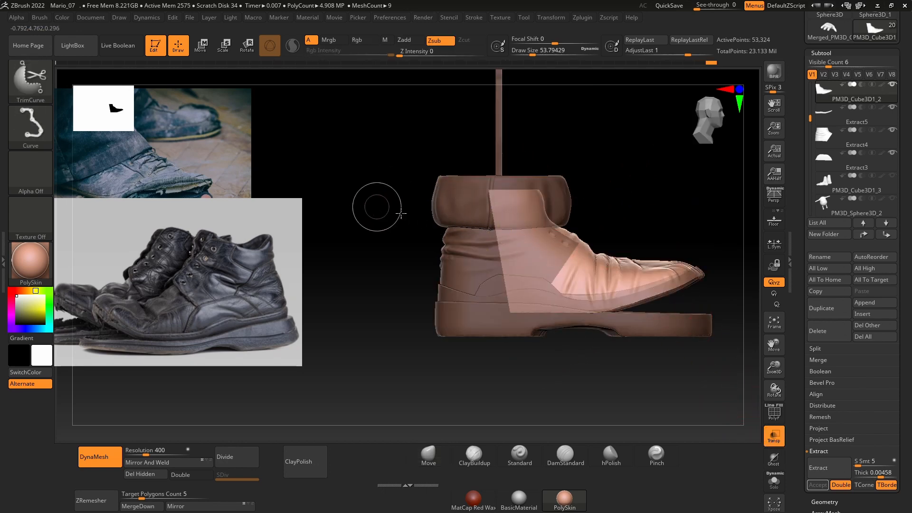
pyautogui.keyDown('ctrl'); pyautogui.keyDown('shift'); pyautogui.moveTo(630, 216); pyautogui.dragTo(608, 192); pyautogui.keyUp('shift'); pyautogui.keyUp('ctrl')
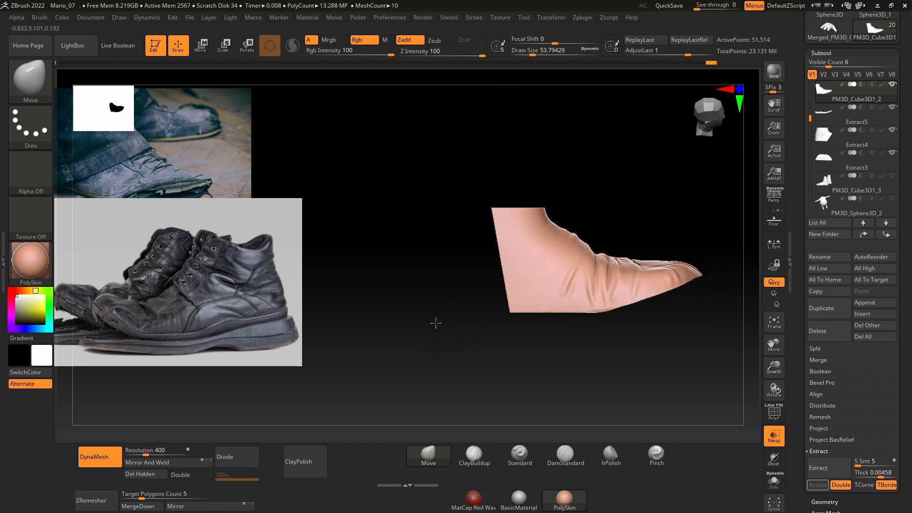
pyautogui.moveTo(634, 399); pyautogui.dragTo(656, 417)
pyautogui.click(772, 484)
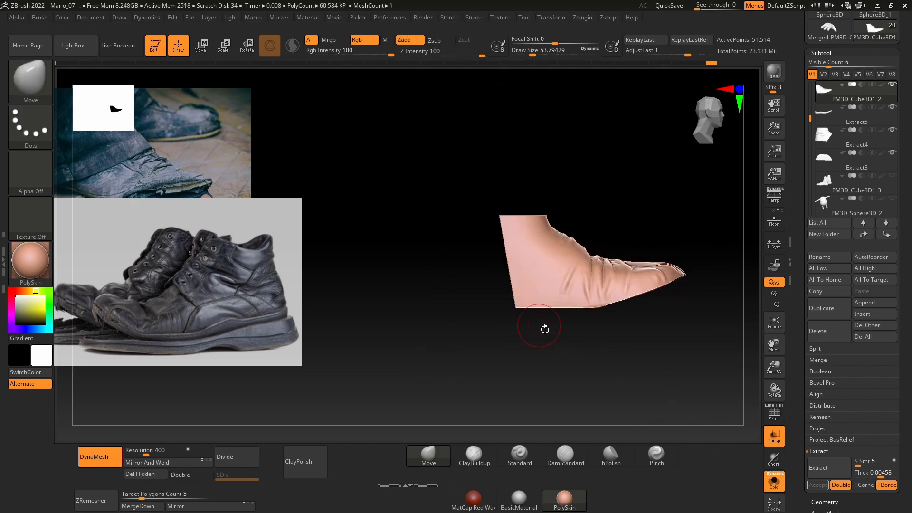
pyautogui.click(772, 483)
# Step: Select the ankle panel, turn transparency off, and reshape the folds along the heel's rear silhouette using the Move brush at draw size about 41
pyautogui.keyDown('alt'); pyautogui.click(540, 270); pyautogui.keyUp('alt')
pyautogui.moveTo(520, 359)
pyautogui.mouseDown()
pyautogui.moveTo(508, 348)
pyautogui.moveTo(521, 359)
pyautogui.mouseUp()
pyautogui.click(773, 437)
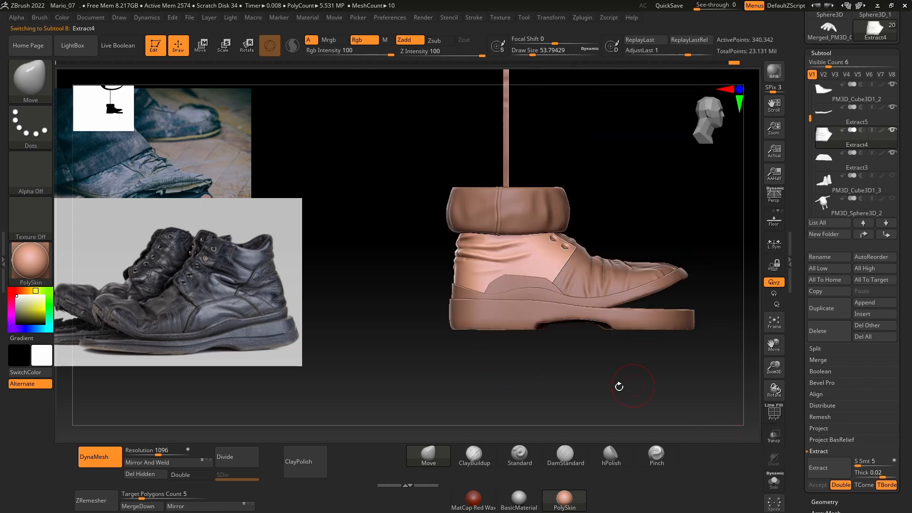
pyautogui.moveTo(619, 386); pyautogui.dragTo(665, 379)
pyautogui.keyDown('alt'); pyautogui.moveTo(477, 338); pyautogui.dragTo(477, 368); pyautogui.keyUp('alt')
pyautogui.press('space')
pyautogui.moveTo(471, 248); pyautogui.dragTo(469, 247)
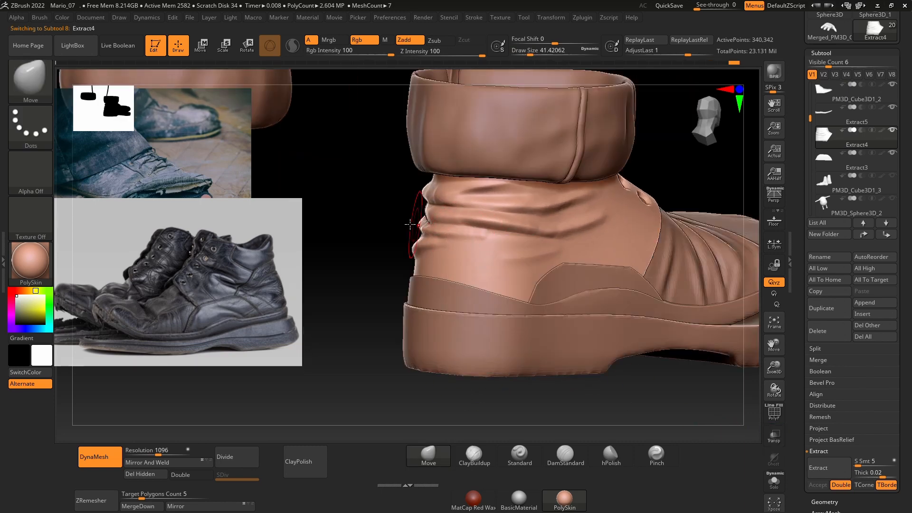
pyautogui.keyDown('alt'); pyautogui.moveTo(395, 206); pyautogui.dragTo(398, 250); pyautogui.keyUp('alt')
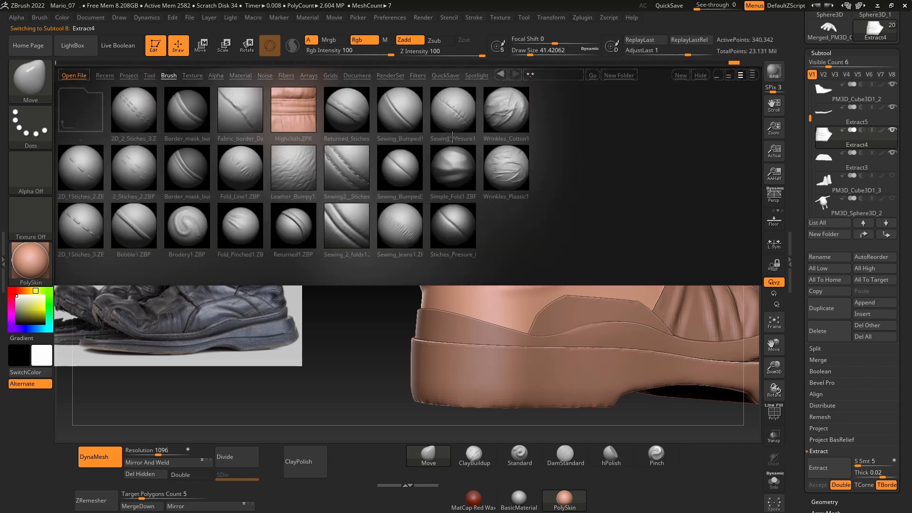
# Step: Reload the Simple_Fold1 brush, set the draw size to 28.75, and deepen the folds below the cuff and lower on the ankle panel's side
pyautogui.doubleClick(453, 179)
pyautogui.press('space')
pyautogui.moveTo(531, 241); pyautogui.dragTo(528, 240)
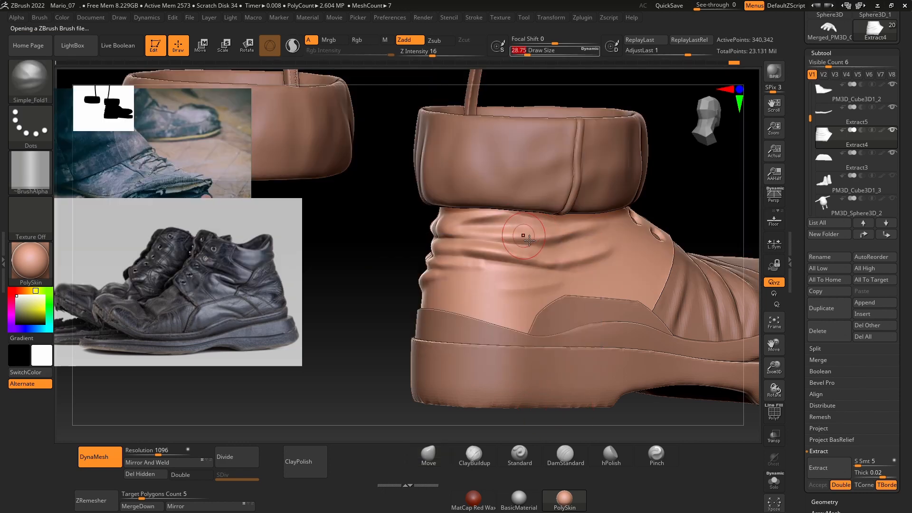
pyautogui.moveTo(387, 261); pyautogui.dragTo(524, 227)
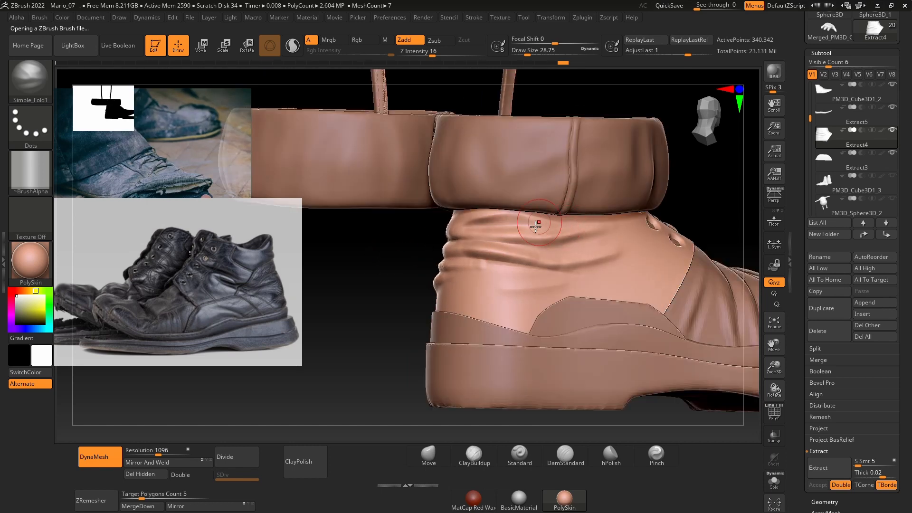
pyautogui.moveTo(404, 266); pyautogui.dragTo(470, 274)
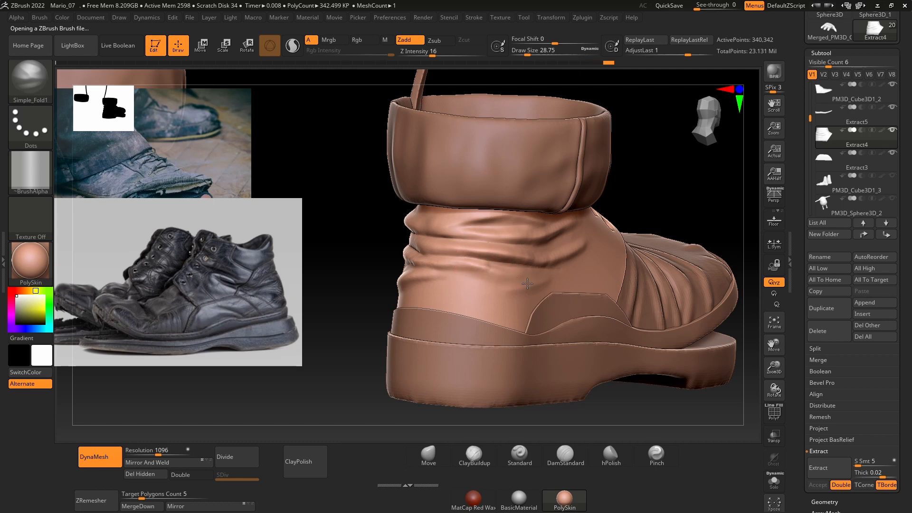
pyautogui.moveTo(527, 284); pyautogui.dragTo(496, 299)
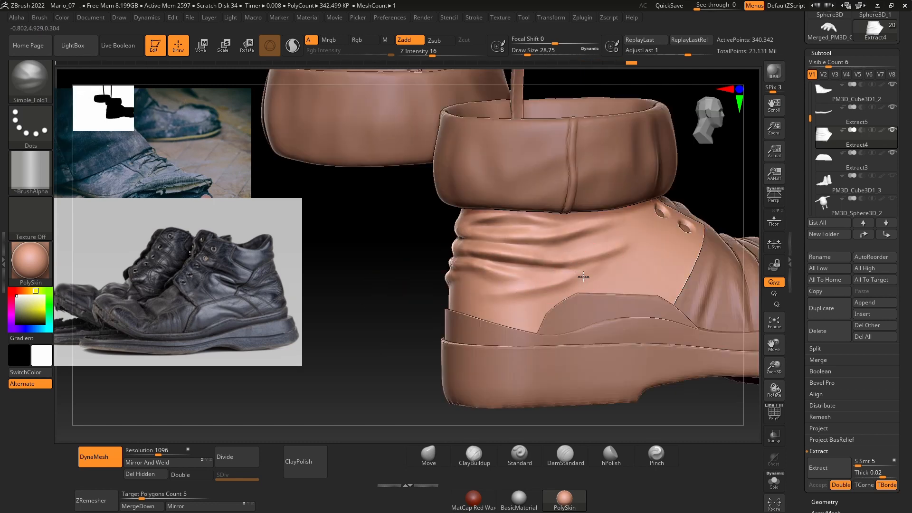
pyautogui.moveTo(390, 289); pyautogui.dragTo(454, 283)
pyautogui.moveTo(354, 291); pyautogui.dragTo(559, 298)
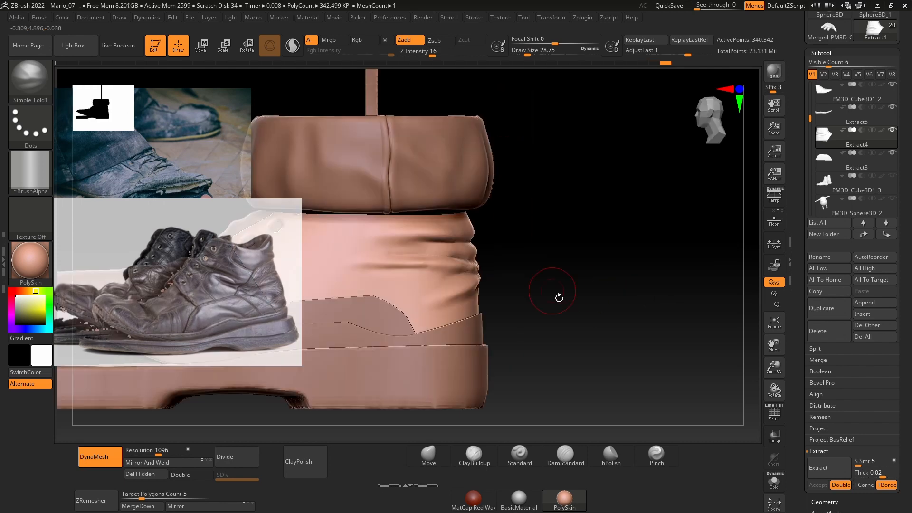
# Step: Add folds to the ankle panel below the cuff and around the eyelets with the Simple_Fold1 brush
pyautogui.keyDown('alt'); pyautogui.moveTo(499, 275); pyautogui.dragTo(603, 264); pyautogui.keyUp('alt')
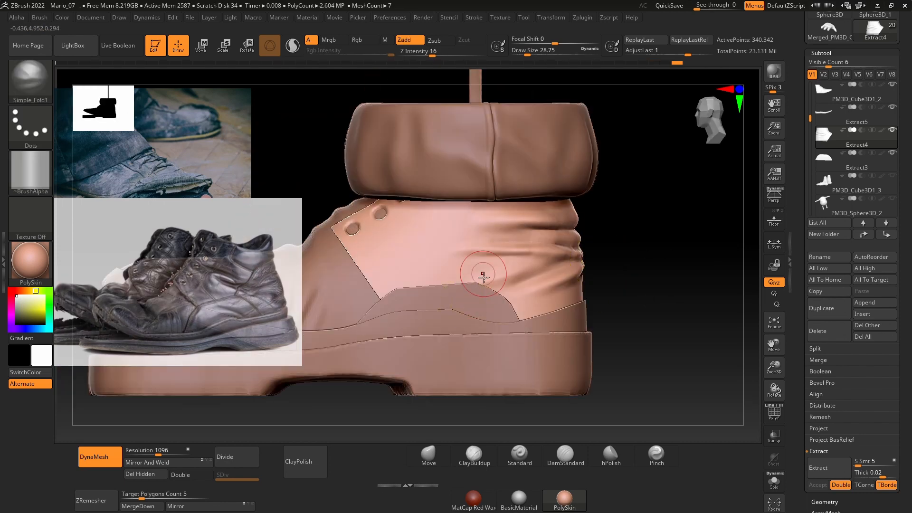
pyautogui.moveTo(731, 266); pyautogui.dragTo(717, 210)
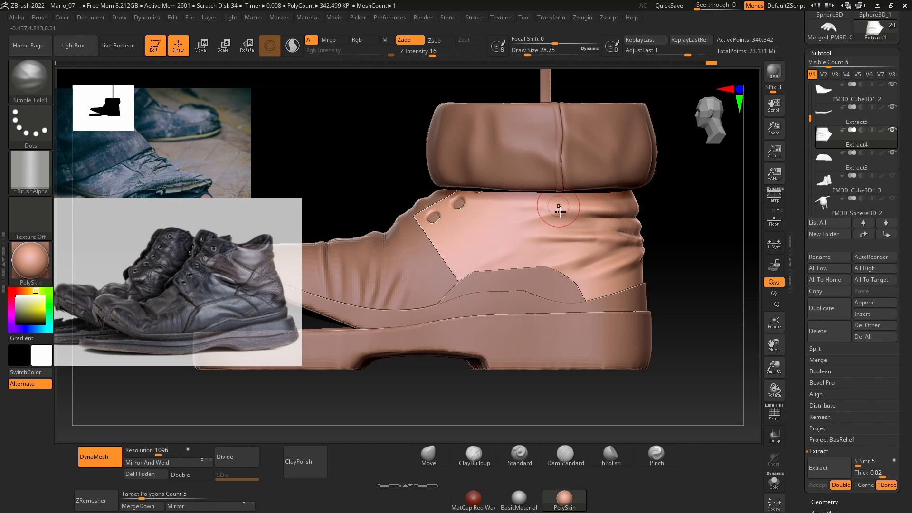
pyautogui.moveTo(559, 211)
pyautogui.mouseDown(button='right')
pyautogui.moveTo(637, 254)
pyautogui.moveTo(615, 243)
pyautogui.mouseUp(button='right')
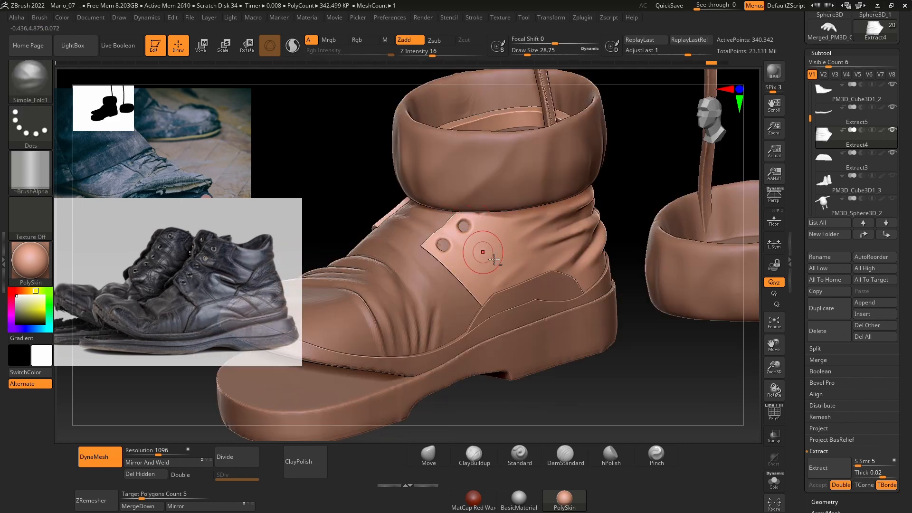
pyautogui.moveTo(626, 234)
pyautogui.mouseDown()
pyautogui.moveTo(643, 185)
pyautogui.moveTo(676, 236)
pyautogui.moveTo(704, 346)
pyautogui.moveTo(616, 238)
pyautogui.mouseUp()
pyautogui.moveTo(454, 229); pyautogui.dragTo(476, 246)
pyautogui.moveTo(615, 223)
pyautogui.mouseDown()
pyautogui.moveTo(637, 197)
pyautogui.moveTo(622, 209)
pyautogui.mouseUp()
pyautogui.keyDown('shift'); pyautogui.moveTo(448, 226); pyautogui.dragTo(470, 240); pyautogui.keyUp('shift')
pyautogui.moveTo(594, 247)
pyautogui.mouseDown()
pyautogui.moveTo(627, 218)
pyautogui.moveTo(418, 319)
pyautogui.moveTo(629, 190)
pyautogui.moveTo(505, 247)
pyautogui.mouseUp()
pyautogui.moveTo(467, 218); pyautogui.dragTo(489, 227)
# Step: Build up folds along the ankle panel's lower heel edge using the Standard brush at intensity 25
pyautogui.moveTo(612, 218)
pyautogui.mouseDown()
pyautogui.moveTo(625, 201)
pyautogui.moveTo(608, 216)
pyautogui.moveTo(564, 397)
pyautogui.moveTo(613, 361)
pyautogui.mouseUp()
pyautogui.click(517, 456)
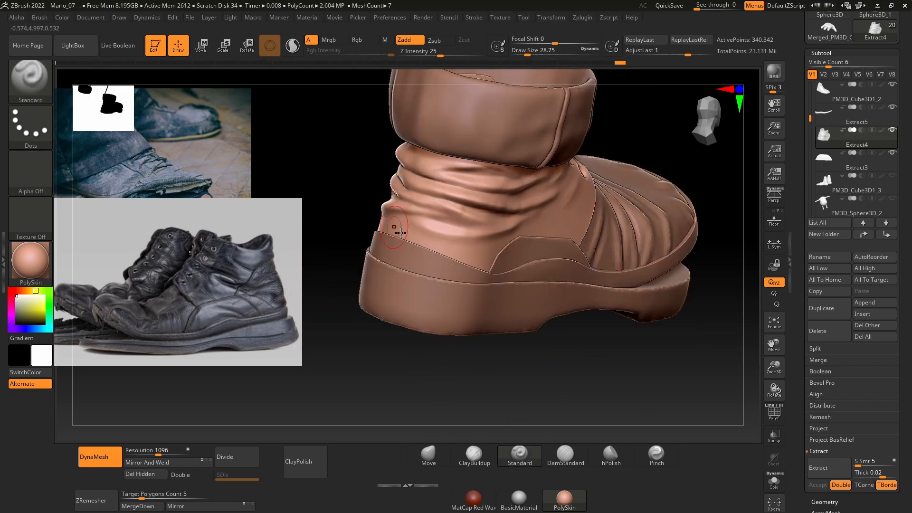
pyautogui.moveTo(384, 230); pyautogui.dragTo(455, 244)
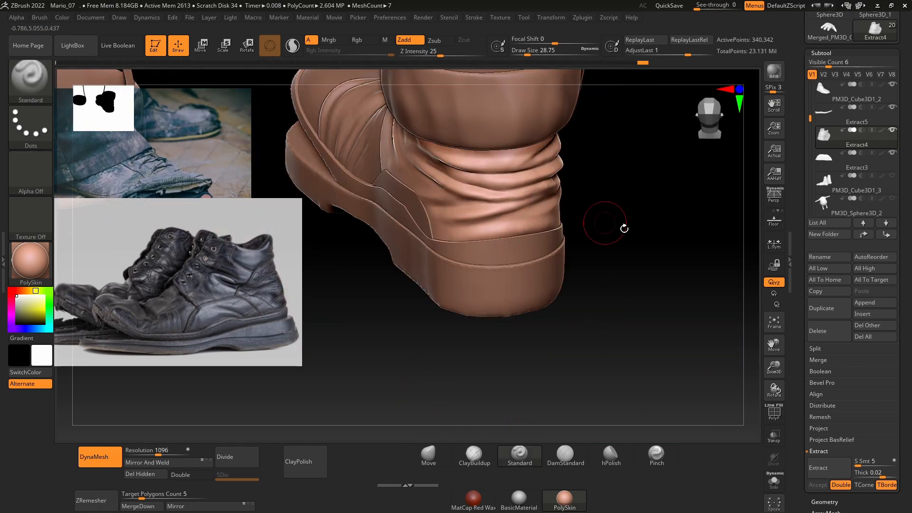
pyautogui.moveTo(624, 229); pyautogui.dragTo(448, 257)
pyautogui.moveTo(385, 280); pyautogui.dragTo(508, 249)
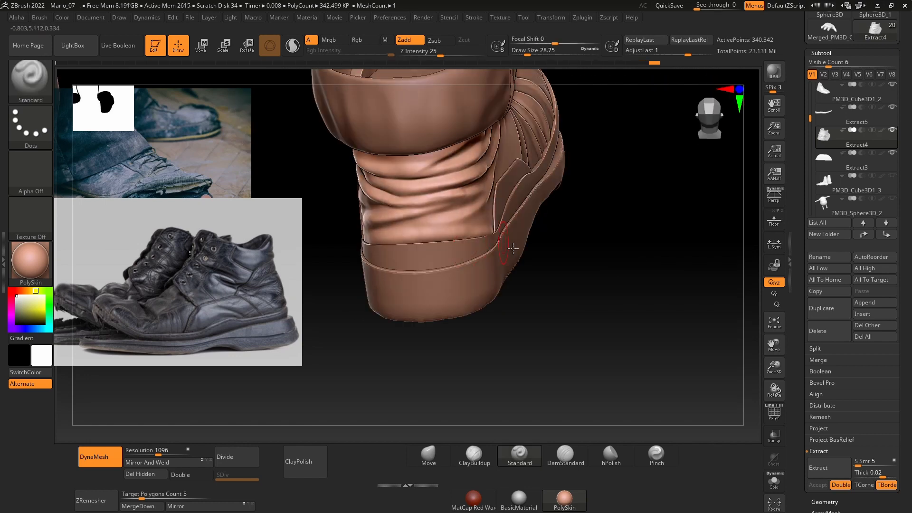
pyautogui.moveTo(584, 256)
pyautogui.mouseDown()
pyautogui.moveTo(451, 251)
pyautogui.moveTo(489, 245)
pyautogui.mouseUp()
pyautogui.moveTo(647, 326); pyautogui.dragTo(475, 289)
pyautogui.moveTo(473, 289); pyautogui.dragTo(431, 260, button='right')
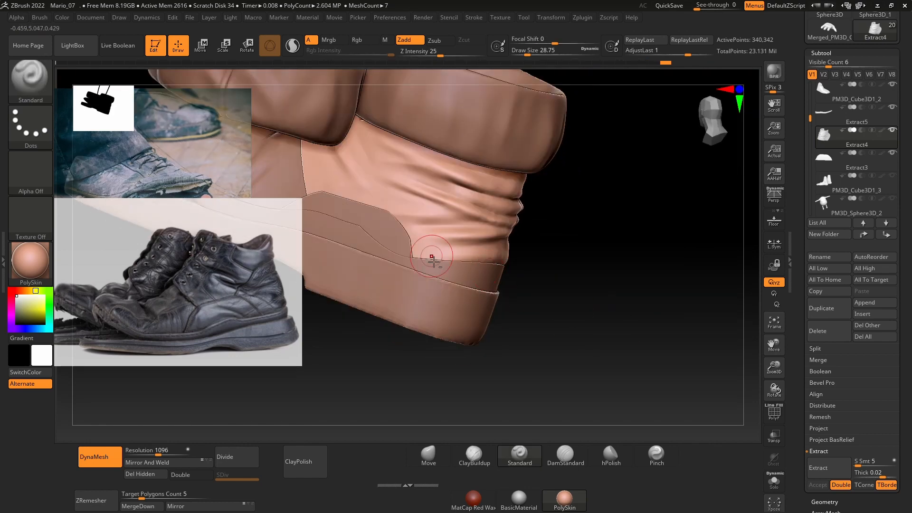
# Step: Hide the cuff and smooth the ankle panel's surface above the heel and around the eyelets
pyautogui.keyDown('alt'); pyautogui.click(480, 118); pyautogui.keyUp('alt')
pyautogui.moveTo(560, 253); pyautogui.dragTo(370, 247)
pyautogui.moveTo(534, 246); pyautogui.dragTo(576, 218)
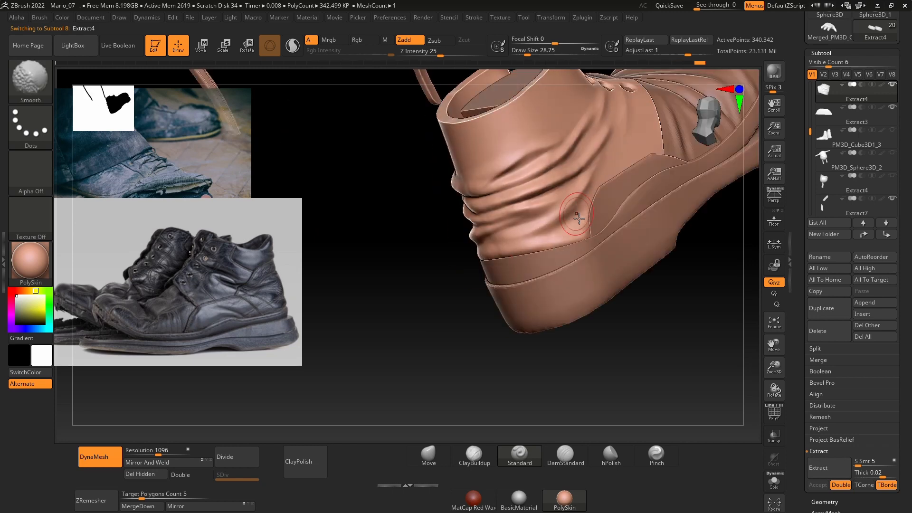
pyautogui.moveTo(442, 314)
pyautogui.mouseDown()
pyautogui.moveTo(532, 344)
pyautogui.moveTo(568, 340)
pyautogui.moveTo(561, 366)
pyautogui.mouseUp()
pyautogui.keyDown('ctrl'); pyautogui.moveTo(503, 286); pyautogui.dragTo(569, 287, button='right'); pyautogui.keyUp('ctrl')
pyautogui.moveTo(609, 282)
pyautogui.mouseDown()
pyautogui.moveTo(593, 271)
pyautogui.moveTo(610, 284)
pyautogui.mouseUp()
pyautogui.moveTo(663, 266); pyautogui.dragTo(671, 289)
pyautogui.moveTo(660, 314)
pyautogui.keyDown('ctrl'); pyautogui.mouseDown(button='right')
pyautogui.moveTo(509, 350)
pyautogui.moveTo(555, 299)
pyautogui.moveTo(470, 242)
pyautogui.moveTo(514, 231)
pyautogui.moveTo(455, 180)
pyautogui.mouseUp(button='right'); pyautogui.keyUp('ctrl')
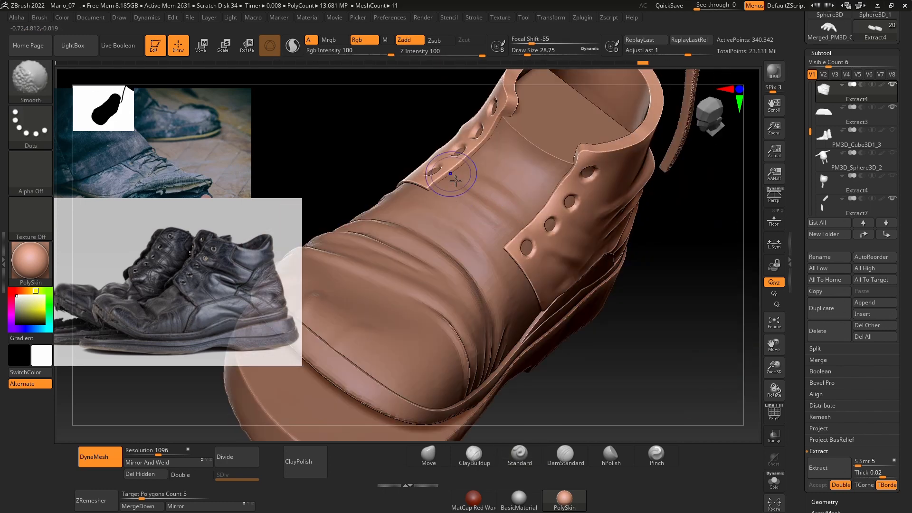
pyautogui.moveTo(627, 350)
pyautogui.mouseDown(button='right')
pyautogui.moveTo(483, 230)
pyautogui.moveTo(641, 166)
pyautogui.mouseUp(button='right')
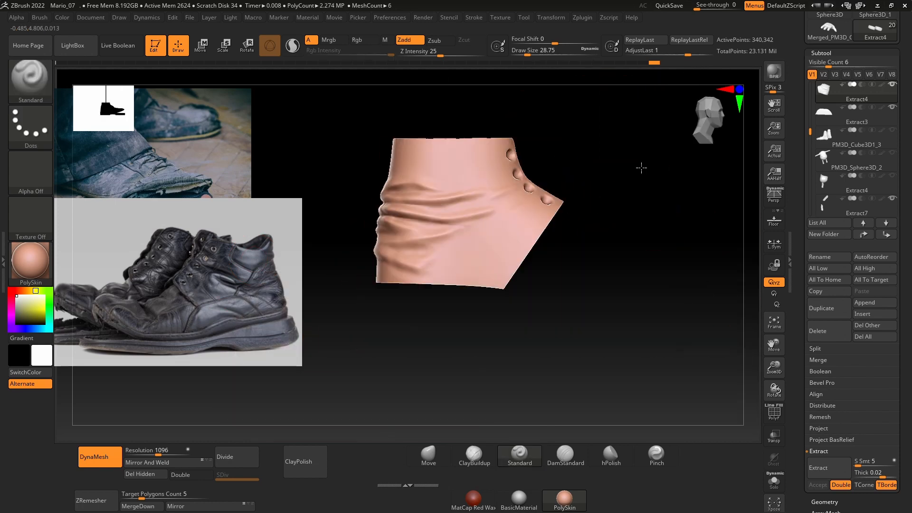
# Step: Select the curved side patch above the sole and DynaMesh it at resolution 784
pyautogui.keyDown('alt'); pyautogui.click(477, 277); pyautogui.keyUp('alt')
pyautogui.keyDown('ctrl'); pyautogui.moveTo(476, 277); pyautogui.dragTo(526, 367, button='right'); pyautogui.keyUp('ctrl')
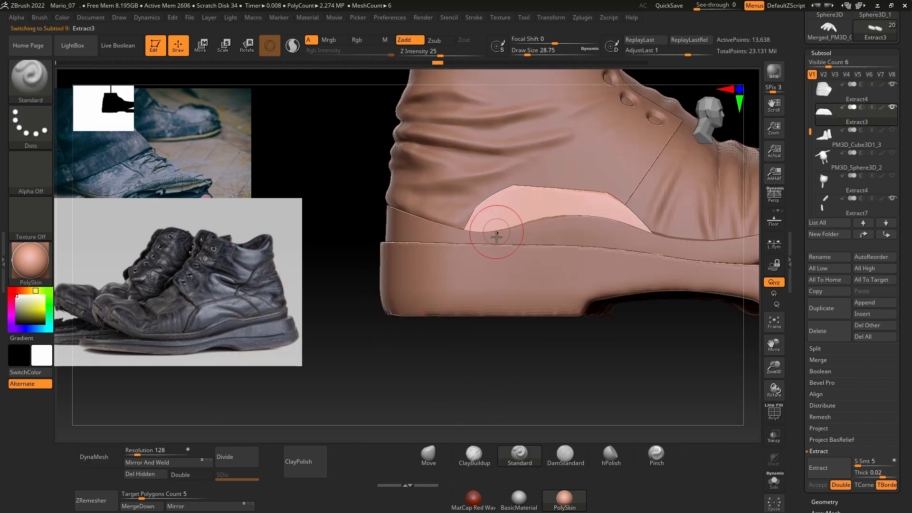
pyautogui.press('space')
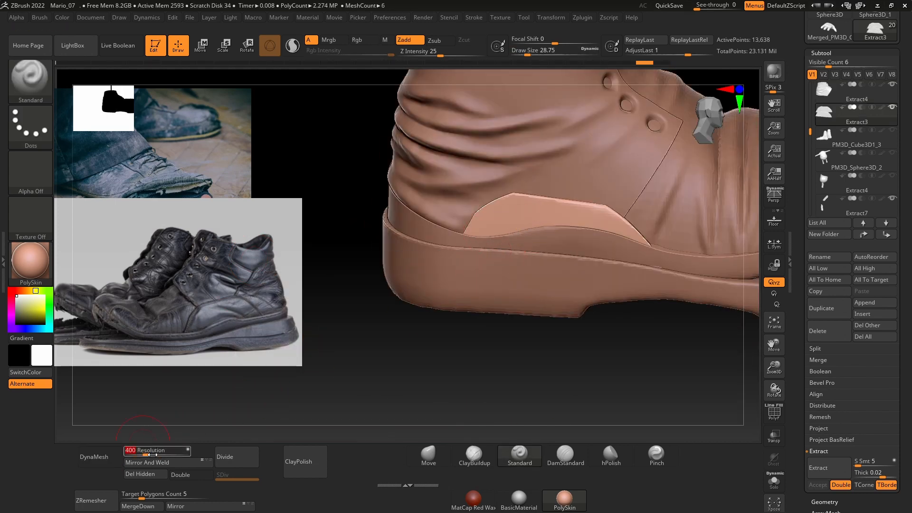
pyautogui.write('784')
pyautogui.press('Return')
pyautogui.click(97, 456)
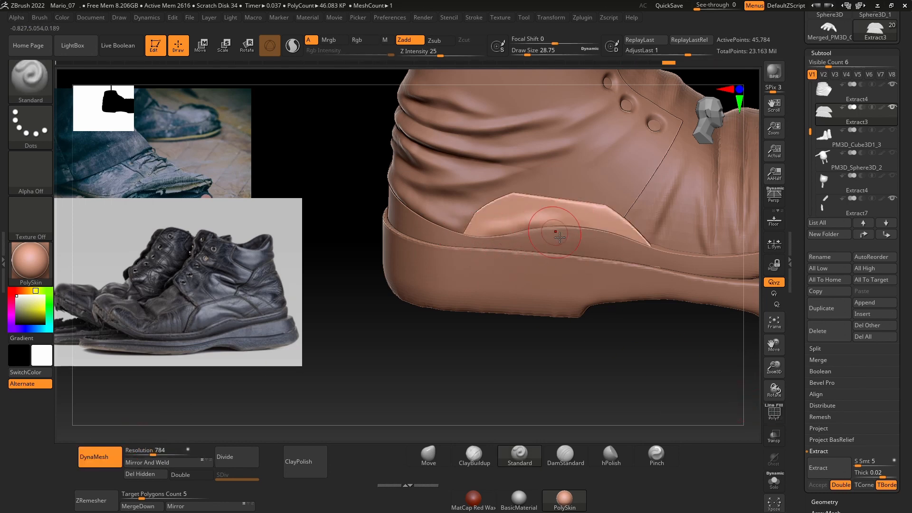
# Step: Sculpt soft unevenness into the side patch with the Standard brush, changing the draw size to about 11.7 and 23.3
pyautogui.keyDown('shift'); pyautogui.moveTo(559, 236); pyautogui.dragTo(515, 236); pyautogui.keyUp('shift')
pyautogui.keyDown('shift'); pyautogui.moveTo(579, 231); pyautogui.dragTo(632, 243); pyautogui.keyUp('shift')
pyautogui.keyDown('ctrl'); pyautogui.moveTo(631, 242); pyautogui.dragTo(570, 324, button='right'); pyautogui.keyUp('ctrl')
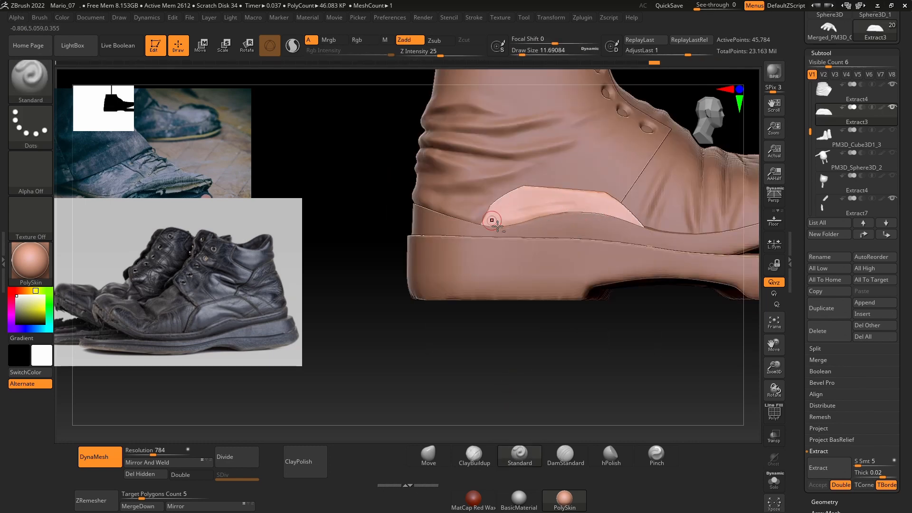
pyautogui.keyDown('shift'); pyautogui.moveTo(497, 226); pyautogui.dragTo(531, 218); pyautogui.keyUp('shift')
pyautogui.moveTo(531, 218); pyautogui.dragTo(480, 275, button='right')
pyautogui.moveTo(548, 287); pyautogui.dragTo(515, 277)
pyautogui.keyDown('shift'); pyautogui.moveTo(515, 277); pyautogui.dragTo(446, 281); pyautogui.keyUp('shift')
pyautogui.keyDown('shift'); pyautogui.moveTo(449, 280); pyautogui.dragTo(552, 289); pyautogui.keyUp('shift')
pyautogui.moveTo(664, 304)
pyautogui.keyDown('ctrl'); pyautogui.mouseDown(button='right')
pyautogui.moveTo(673, 259)
pyautogui.moveTo(662, 218)
pyautogui.moveTo(713, 200)
pyautogui.mouseUp(button='right'); pyautogui.keyUp('ctrl')
pyautogui.moveTo(523, 351); pyautogui.dragTo(446, 342, button='right')
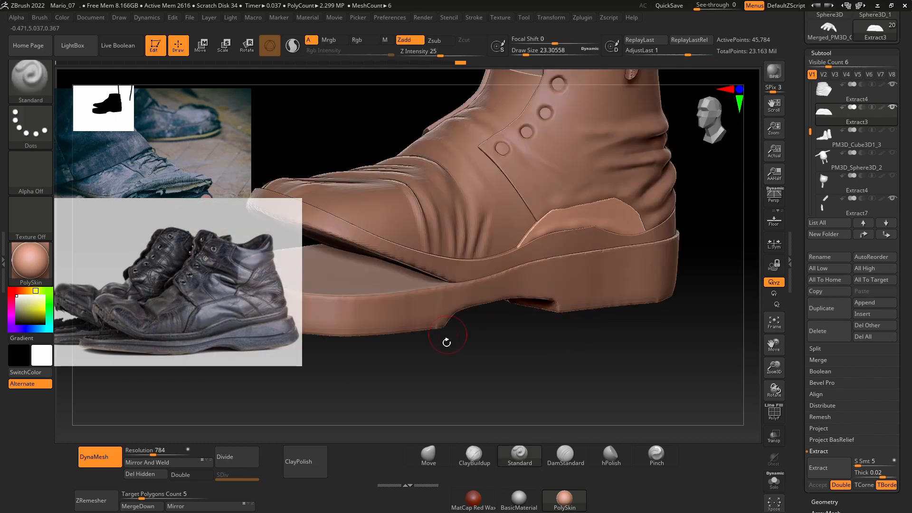
# Step: Select the strip piece between the upper and the sole and isolate it with its underside in view
pyautogui.keyDown('alt'); pyautogui.click(478, 273); pyautogui.keyUp('alt')
pyautogui.moveTo(543, 380)
pyautogui.mouseDown(button='right')
pyautogui.moveTo(528, 370)
pyautogui.moveTo(590, 391)
pyautogui.moveTo(545, 369)
pyautogui.moveTo(380, 206)
pyautogui.moveTo(407, 241)
pyautogui.moveTo(429, 211)
pyautogui.moveTo(441, 301)
pyautogui.moveTo(401, 346)
pyautogui.moveTo(408, 288)
pyautogui.mouseUp(button='right')
pyautogui.click(774, 482)
pyautogui.moveTo(726, 371)
pyautogui.mouseDown(button='right')
pyautogui.moveTo(710, 354)
pyautogui.moveTo(680, 259)
pyautogui.moveTo(680, 206)
pyautogui.moveTo(677, 218)
pyautogui.mouseUp(button='right')
pyautogui.keyDown('ctrl'); pyautogui.moveTo(533, 137); pyautogui.dragTo(530, 172); pyautogui.keyUp('ctrl')
pyautogui.keyDown('ctrl'); pyautogui.click(38, 125); pyautogui.keyUp('ctrl')
pyautogui.keyDown('ctrl'); pyautogui.click(181, 135); pyautogui.keyUp('ctrl')
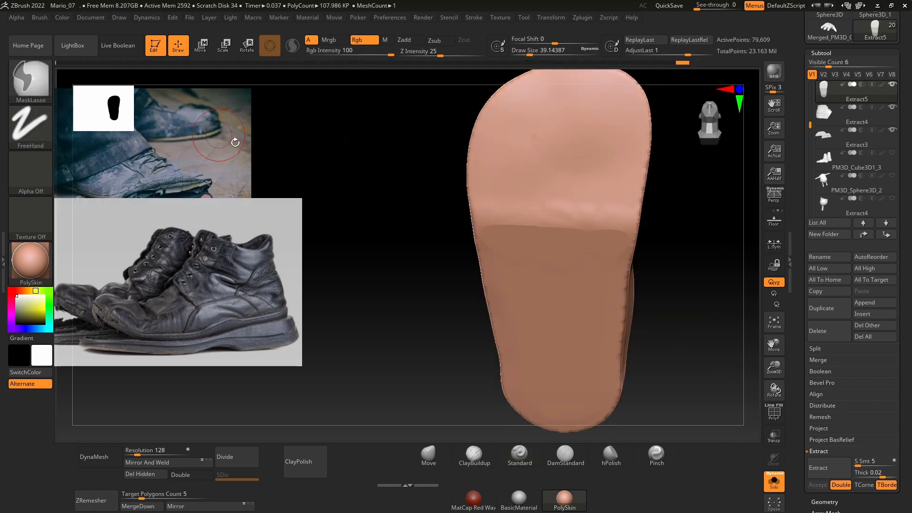
pyautogui.moveTo(417, 137); pyautogui.dragTo(427, 157, button='right')
pyautogui.moveTo(523, 136)
pyautogui.keyDown('ctrl'); pyautogui.mouseDown()
pyautogui.moveTo(546, 115)
pyautogui.moveTo(512, 138)
pyautogui.mouseUp(); pyautogui.keyUp('ctrl')
pyautogui.keyDown('ctrl'); pyautogui.moveTo(512, 138); pyautogui.dragTo(494, 223); pyautogui.keyUp('ctrl')
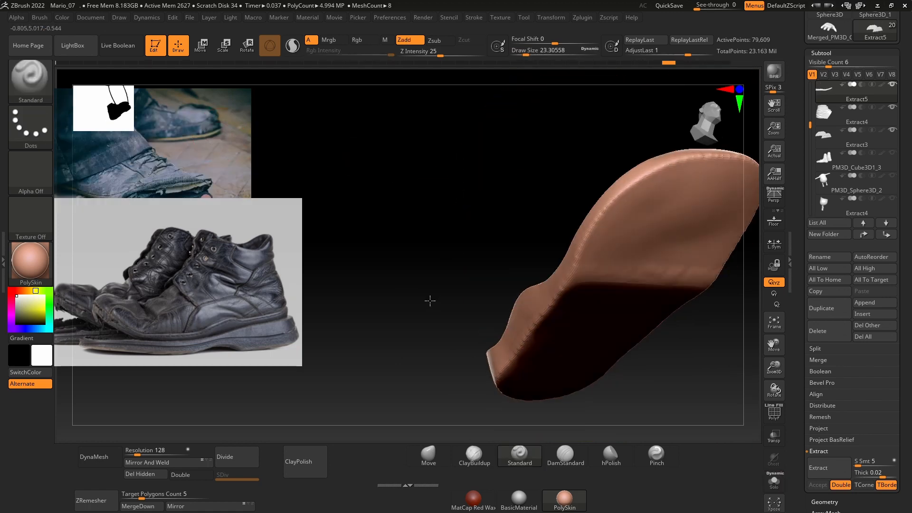
pyautogui.moveTo(429, 299)
pyautogui.mouseDown(button='right')
pyautogui.moveTo(415, 297)
pyautogui.moveTo(397, 350)
pyautogui.moveTo(409, 312)
pyautogui.moveTo(431, 287)
pyautogui.mouseUp(button='right')
# Step: Set the draw size to about 39 for masking the isolated piece's underside
pyautogui.click(770, 481)
pyautogui.moveTo(712, 326); pyautogui.dragTo(688, 263, button='right')
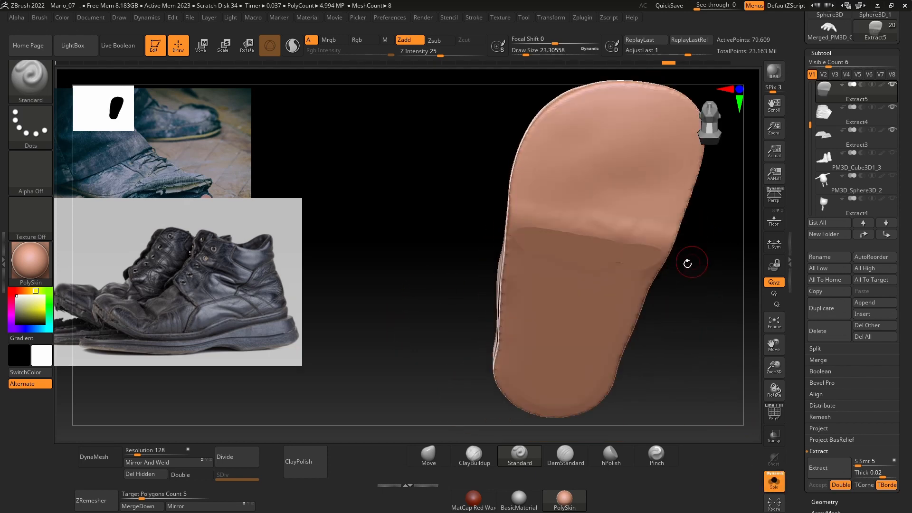
pyautogui.press('space')
pyautogui.moveTo(628, 223); pyautogui.dragTo(633, 222)
pyautogui.moveTo(685, 288); pyautogui.dragTo(670, 264, button='right')
pyautogui.press('space')
pyautogui.moveTo(611, 210); pyautogui.dragTo(609, 210)
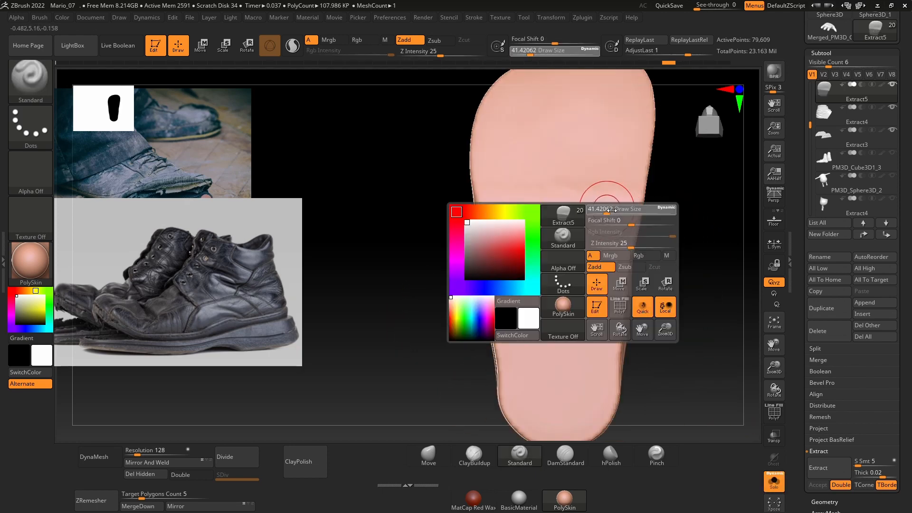
pyautogui.moveTo(677, 211); pyautogui.dragTo(664, 273, button='right')
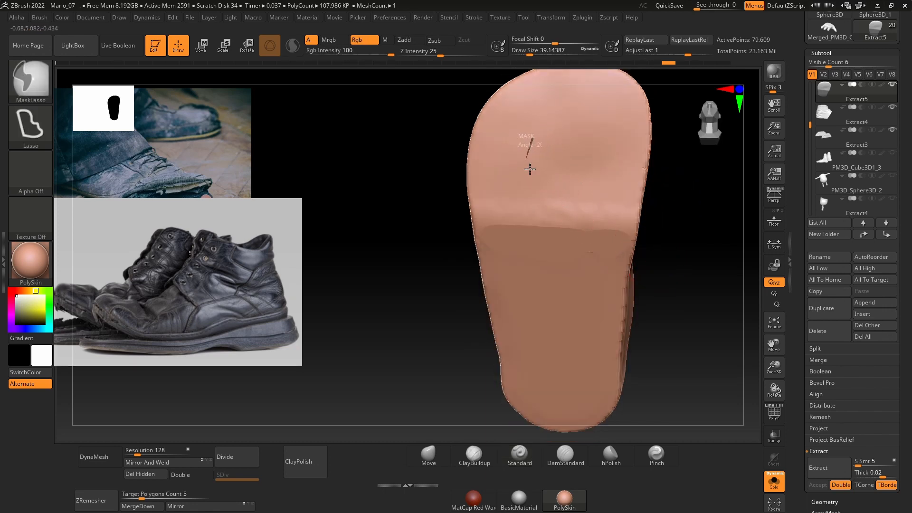
# Step: Set the MaskLasso stroke to FreeHand and paint a mask just inside the underside's toe edge and along one side
pyautogui.keyDown('ctrl'); pyautogui.click(51, 127); pyautogui.keyUp('ctrl')
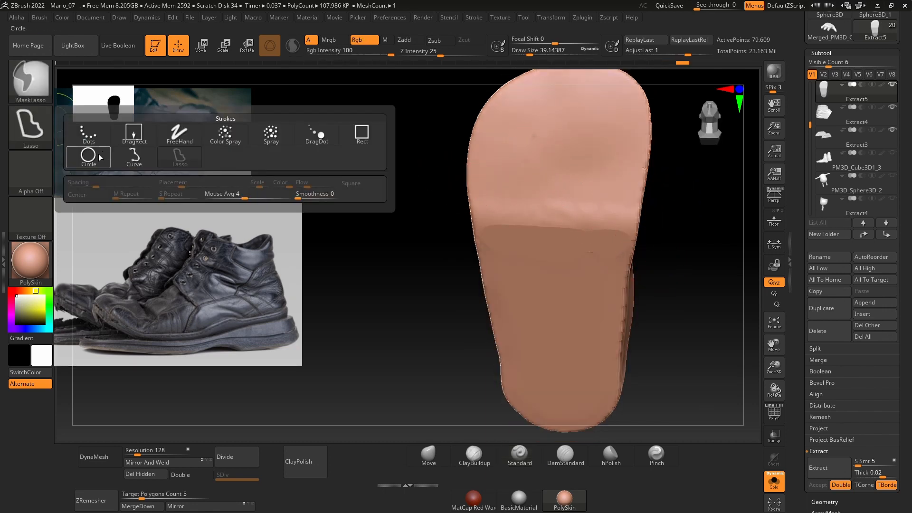
pyautogui.keyDown('ctrl'); pyautogui.click(188, 142); pyautogui.keyUp('ctrl')
pyautogui.keyDown('shift'); pyautogui.moveTo(445, 197); pyautogui.dragTo(454, 191, button='right'); pyautogui.keyUp('shift')
pyautogui.moveTo(522, 136)
pyautogui.keyDown('ctrl'); pyautogui.mouseDown()
pyautogui.moveTo(556, 125)
pyautogui.moveTo(516, 132)
pyautogui.moveTo(611, 103)
pyautogui.mouseUp(); pyautogui.keyUp('ctrl')
pyautogui.moveTo(522, 124)
pyautogui.keyDown('ctrl'); pyautogui.mouseDown()
pyautogui.moveTo(489, 178)
pyautogui.moveTo(492, 249)
pyautogui.mouseUp(); pyautogui.keyUp('ctrl')
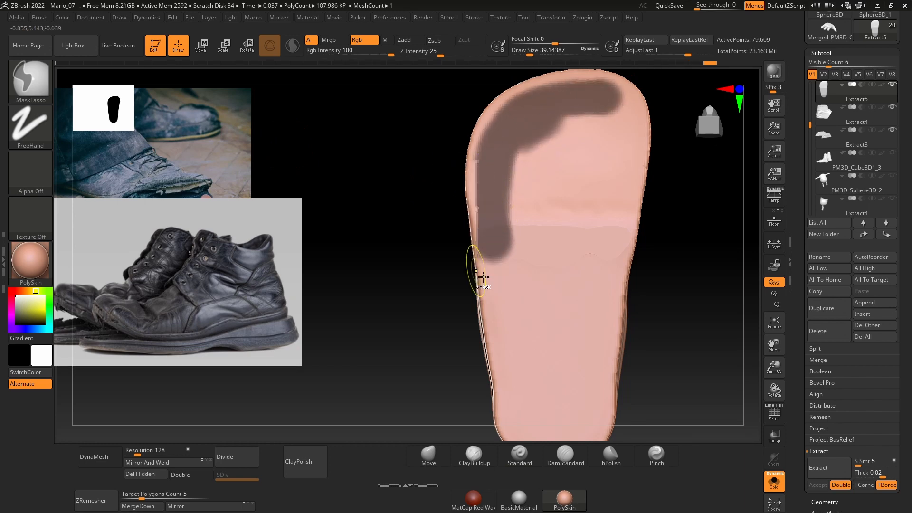
# Step: Continue the painted mask down the side, around the heel and up the opposite side, leaving a thin unmasked rim
pyautogui.hotkey('ctrl', 'shift', 'a')
pyautogui.moveTo(507, 128)
pyautogui.keyDown('ctrl'); pyautogui.mouseDown()
pyautogui.moveTo(506, 314)
pyautogui.moveTo(533, 417)
pyautogui.mouseUp(); pyautogui.keyUp('ctrl')
pyautogui.keyDown('alt'); pyautogui.moveTo(449, 359); pyautogui.dragTo(446, 226); pyautogui.keyUp('alt')
pyautogui.moveTo(513, 249)
pyautogui.keyDown('ctrl'); pyautogui.mouseDown()
pyautogui.moveTo(563, 299)
pyautogui.moveTo(556, 194)
pyautogui.mouseUp(); pyautogui.keyUp('ctrl')
pyautogui.keyDown('ctrl'); pyautogui.moveTo(589, 253); pyautogui.dragTo(594, 147); pyautogui.keyUp('ctrl')
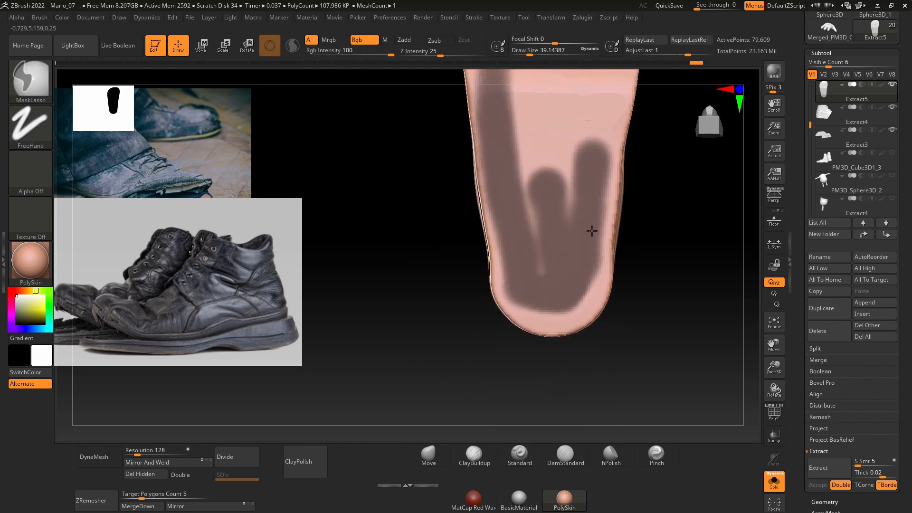
pyautogui.moveTo(639, 167)
pyautogui.keyDown('alt'); pyautogui.mouseDown()
pyautogui.moveTo(614, 299)
pyautogui.moveTo(584, 183)
pyautogui.moveTo(569, 334)
pyautogui.mouseUp(); pyautogui.keyUp('alt')
pyautogui.keyDown('alt'); pyautogui.moveTo(645, 200); pyautogui.dragTo(611, 295); pyautogui.keyUp('alt')
pyautogui.moveTo(559, 277)
pyautogui.keyDown('ctrl'); pyautogui.mouseDown()
pyautogui.moveTo(561, 264)
pyautogui.moveTo(559, 299)
pyautogui.mouseUp(); pyautogui.keyUp('ctrl')
pyautogui.moveTo(616, 230); pyautogui.dragTo(618, 268)
pyautogui.moveTo(568, 226)
pyautogui.keyDown('ctrl'); pyautogui.mouseDown()
pyautogui.moveTo(546, 195)
pyautogui.moveTo(503, 183)
pyautogui.moveTo(445, 223)
pyautogui.moveTo(451, 297)
pyautogui.mouseUp(); pyautogui.keyUp('ctrl')
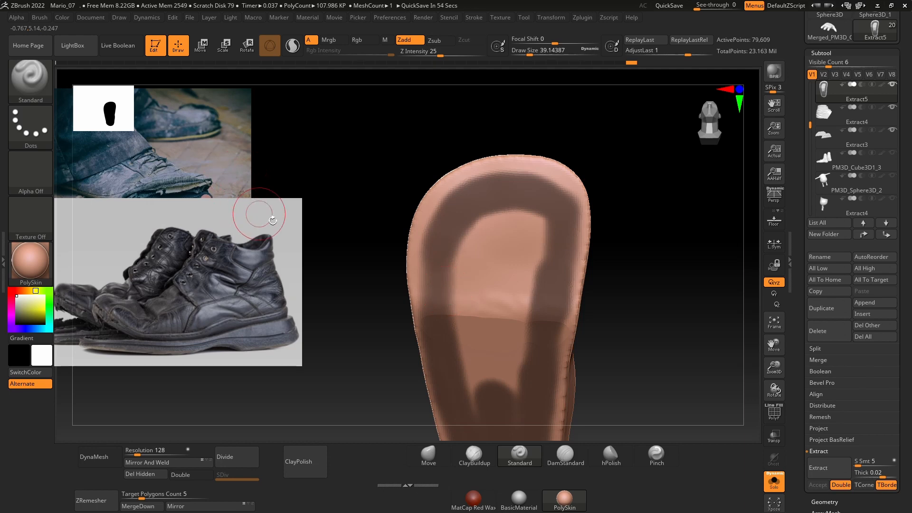
# Step: Fill the underside's interior with the mask and refine its edge along the rim at draw size about 25
pyautogui.moveTo(379, 189)
pyautogui.mouseDown()
pyautogui.moveTo(450, 260)
pyautogui.moveTo(479, 403)
pyautogui.moveTo(520, 378)
pyautogui.moveTo(541, 229)
pyautogui.moveTo(499, 242)
pyautogui.mouseUp()
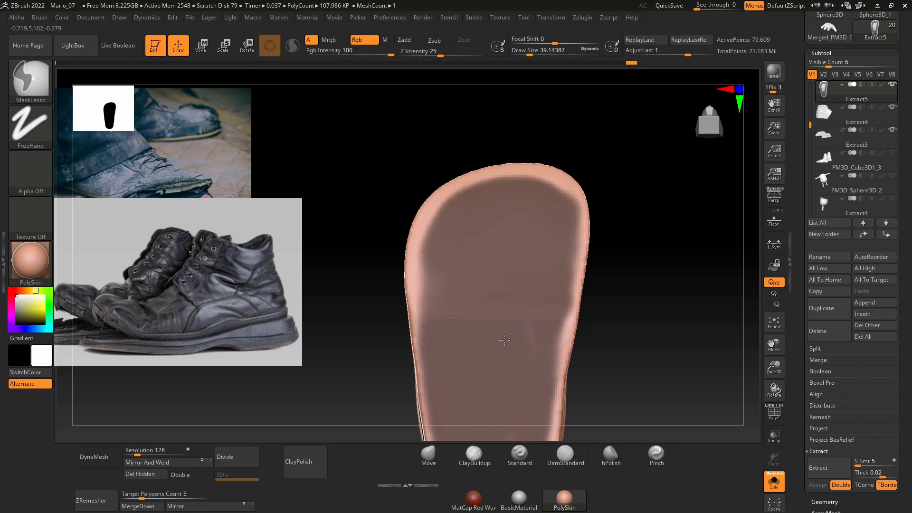
pyautogui.moveTo(616, 299); pyautogui.dragTo(633, 267)
pyautogui.press('space')
pyautogui.click(488, 264)
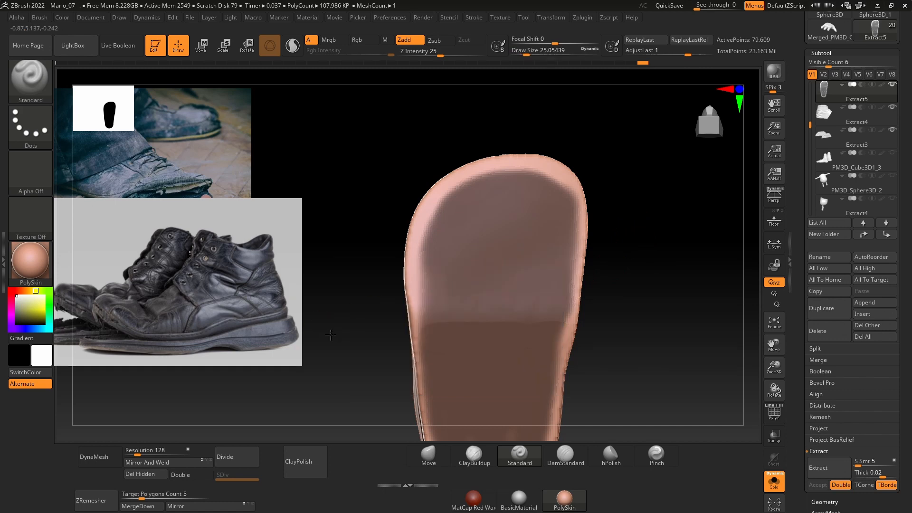
pyautogui.moveTo(330, 333); pyautogui.dragTo(362, 327)
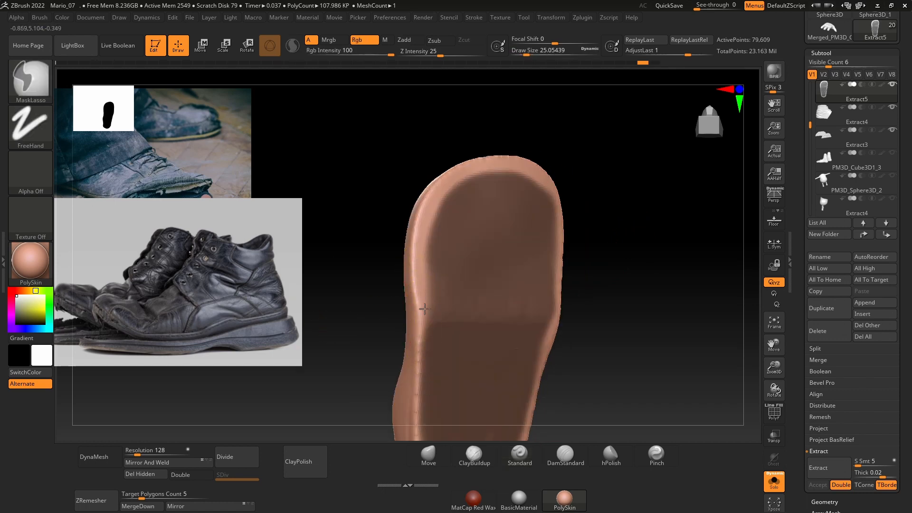
pyautogui.keyDown('ctrl'); pyautogui.keyDown('alt'); pyautogui.moveTo(424, 309); pyautogui.dragTo(420, 389); pyautogui.keyUp('alt'); pyautogui.keyUp('ctrl')
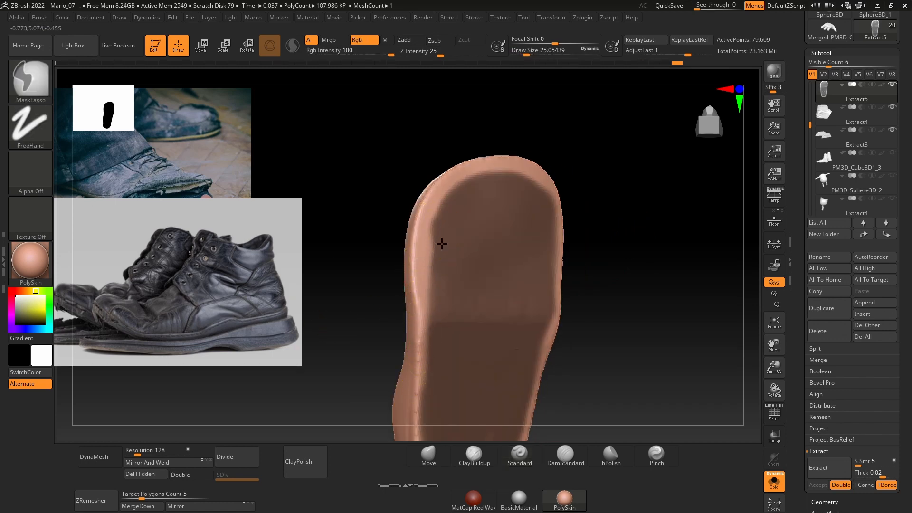
pyautogui.moveTo(599, 266); pyautogui.dragTo(613, 261)
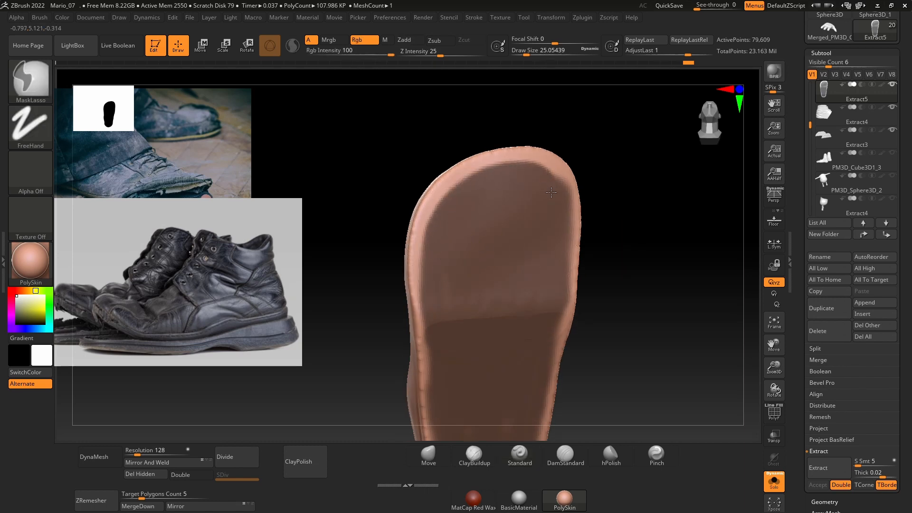
pyautogui.hotkey('ctrl', 'i')
pyautogui.keyDown('ctrl'); pyautogui.click(533, 255); pyautogui.keyUp('ctrl')
pyautogui.keyDown('ctrl'); pyautogui.click(613, 251); pyautogui.keyUp('ctrl')
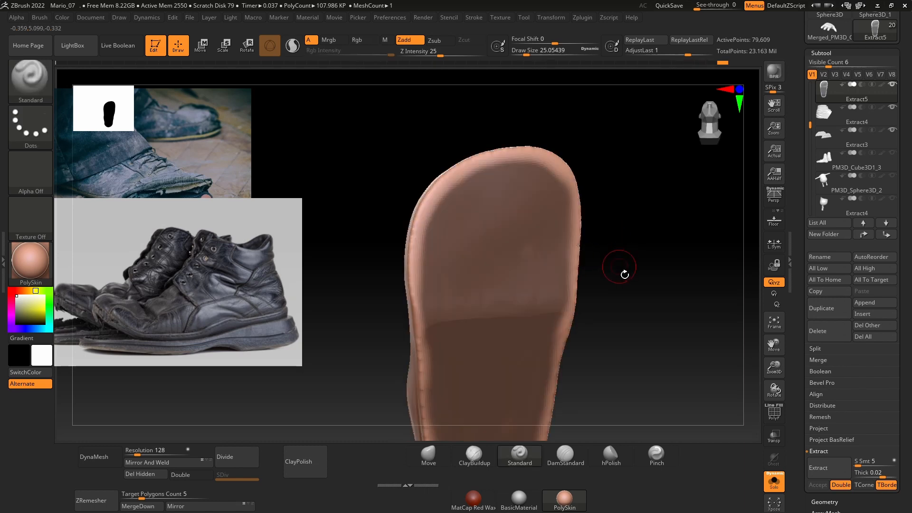
# Step: Show the whole shoe, invert the mask, and push the underside's interior into the shoe with the Move gizmo so the rim protrudes
pyautogui.press('w')
pyautogui.moveTo(617, 277); pyautogui.dragTo(679, 363)
pyautogui.click(771, 480)
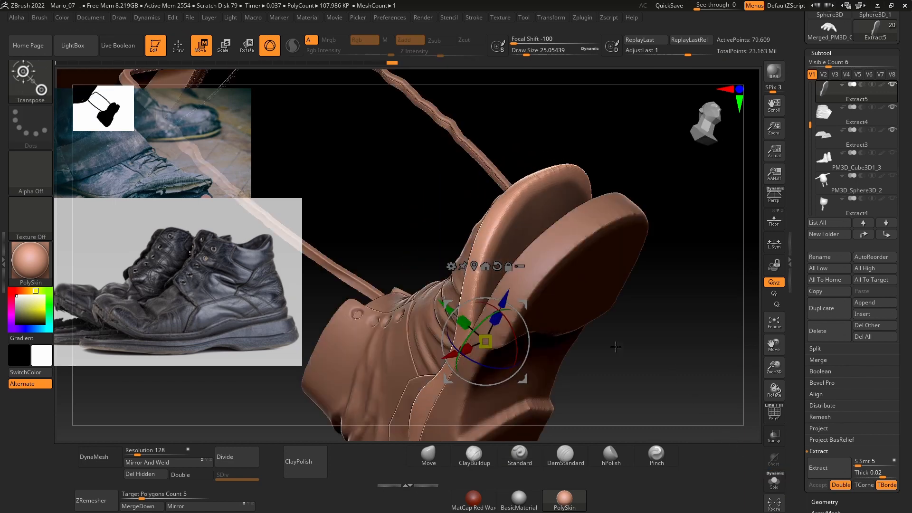
pyautogui.press('ctrl')
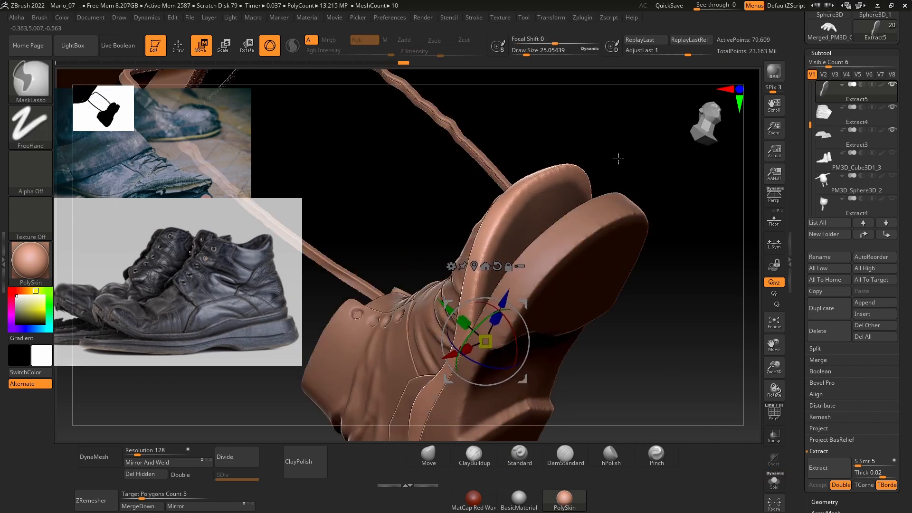
pyautogui.keyDown('ctrl'); pyautogui.click(578, 176); pyautogui.keyUp('ctrl')
pyautogui.moveTo(448, 309); pyautogui.dragTo(443, 304)
pyautogui.moveTo(657, 159); pyautogui.dragTo(543, 229)
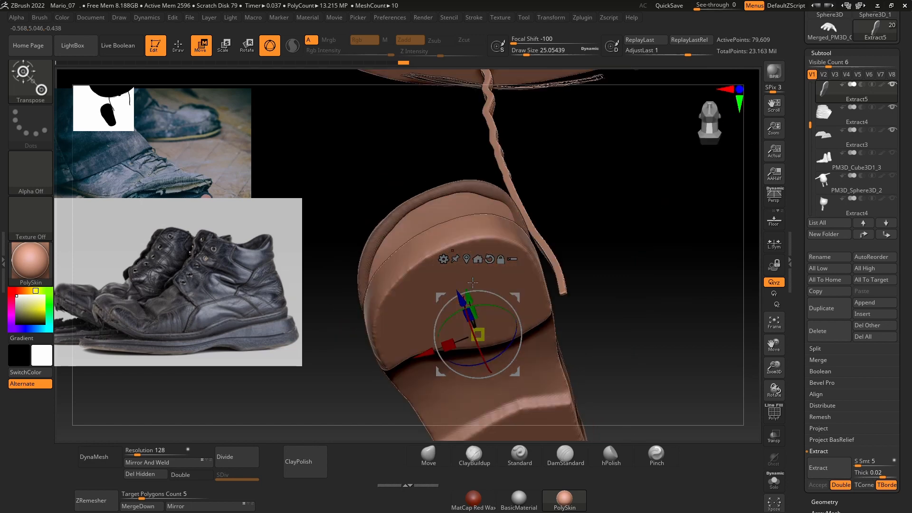
pyautogui.moveTo(458, 196); pyautogui.dragTo(457, 207)
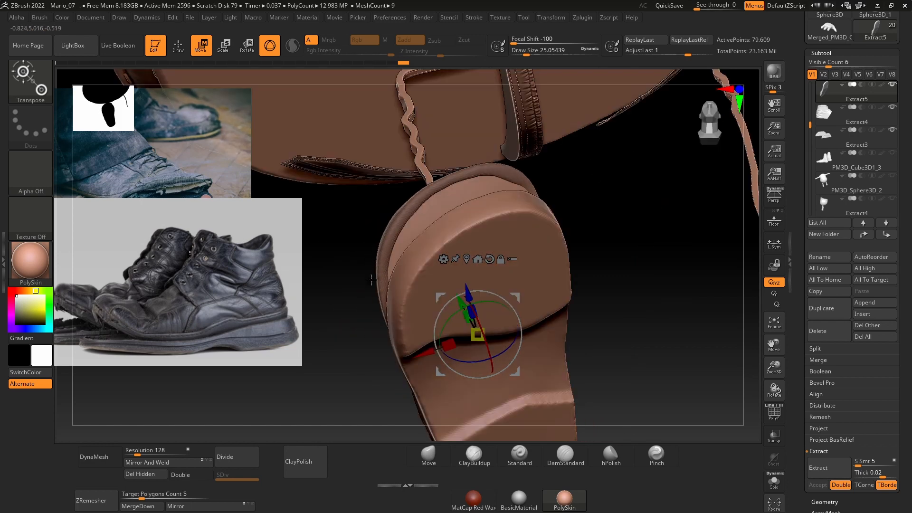
pyautogui.moveTo(371, 279); pyautogui.dragTo(443, 306)
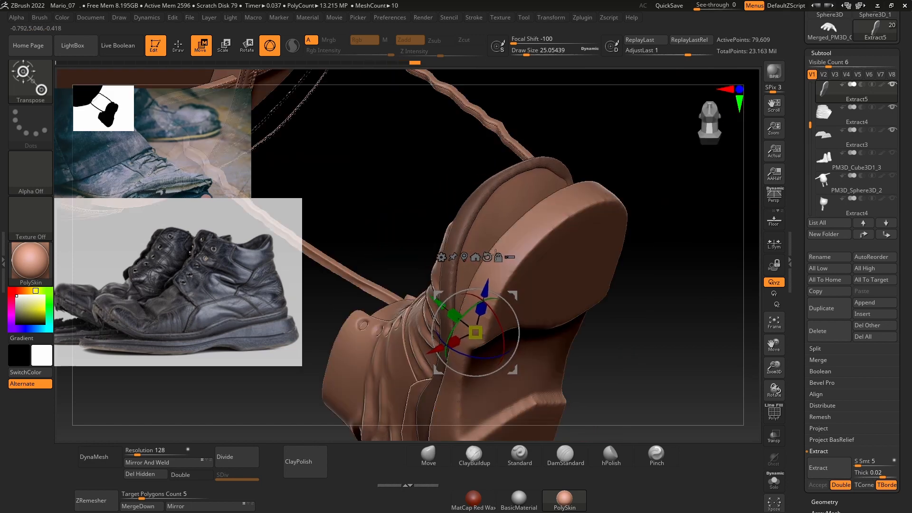
pyautogui.press('q')
pyautogui.moveTo(636, 174)
pyautogui.mouseDown()
pyautogui.moveTo(638, 220)
pyautogui.moveTo(690, 205)
pyautogui.moveTo(688, 283)
pyautogui.moveTo(656, 258)
pyautogui.moveTo(678, 239)
pyautogui.moveTo(634, 247)
pyautogui.moveTo(670, 228)
pyautogui.moveTo(657, 231)
pyautogui.mouseUp()
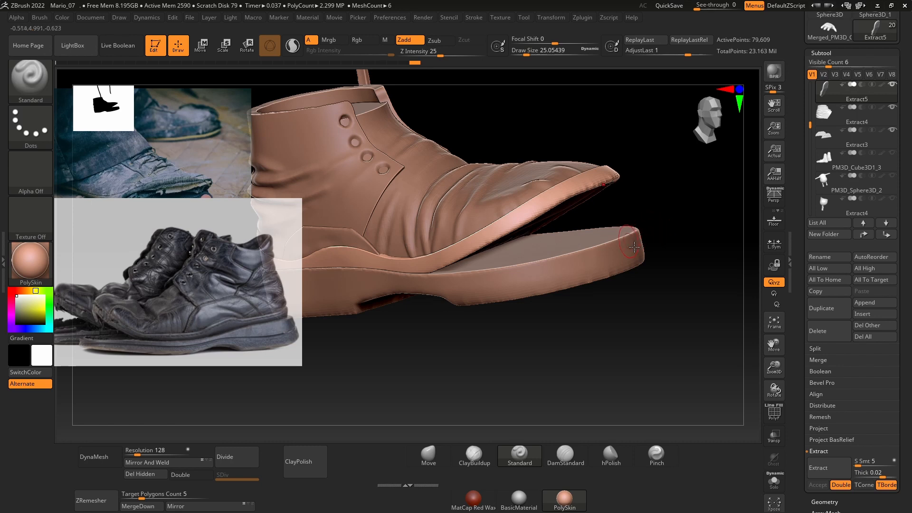
# Step: Subdivide the shoe's rim piece once and smooth its toe and side edge at draw size about 23
pyautogui.press('ctrl')
pyautogui.hotkey('ctrl', 'd')
pyautogui.press('space')
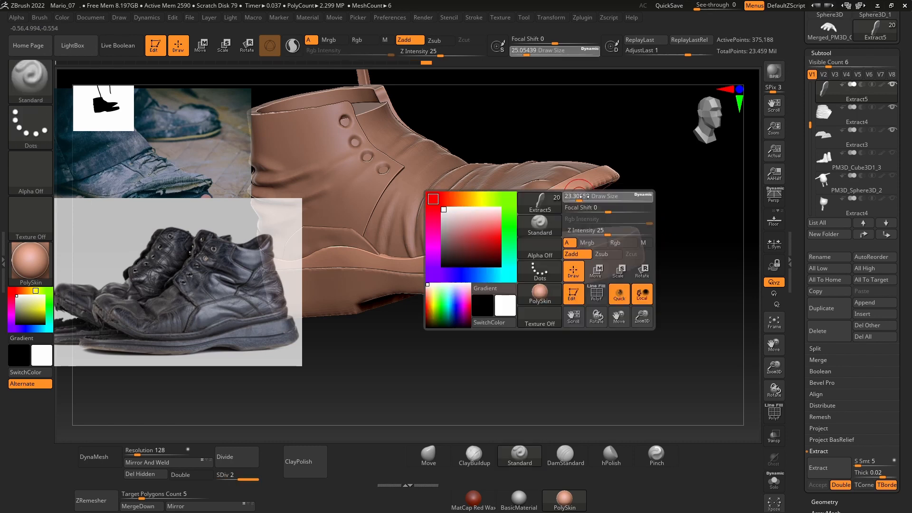
pyautogui.press('shift')
pyautogui.moveTo(596, 188); pyautogui.dragTo(471, 275)
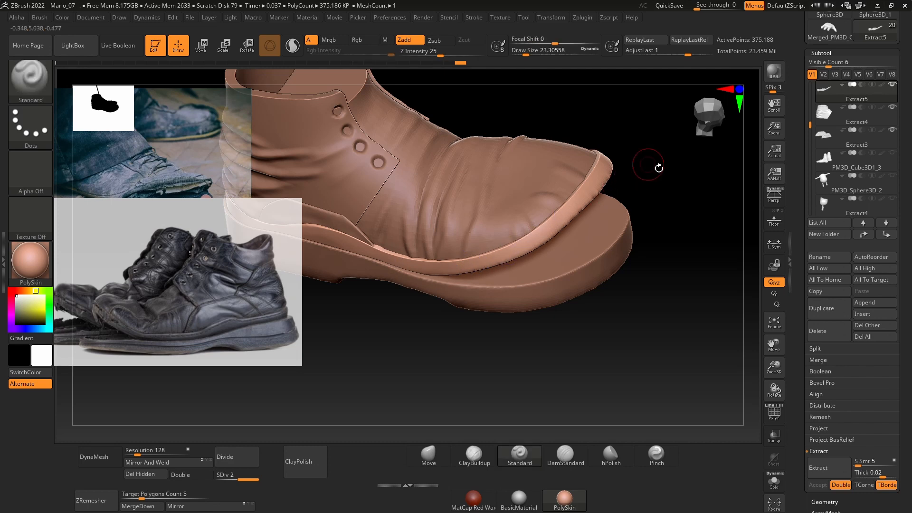
# Step: Select the upper's front leather panel and adjust its toe edge against the rim with the Move brush at draw size about 49
pyautogui.moveTo(647, 163)
pyautogui.mouseDown()
pyautogui.moveTo(668, 216)
pyautogui.moveTo(601, 158)
pyautogui.moveTo(601, 176)
pyautogui.moveTo(661, 185)
pyautogui.mouseUp()
pyautogui.press('space')
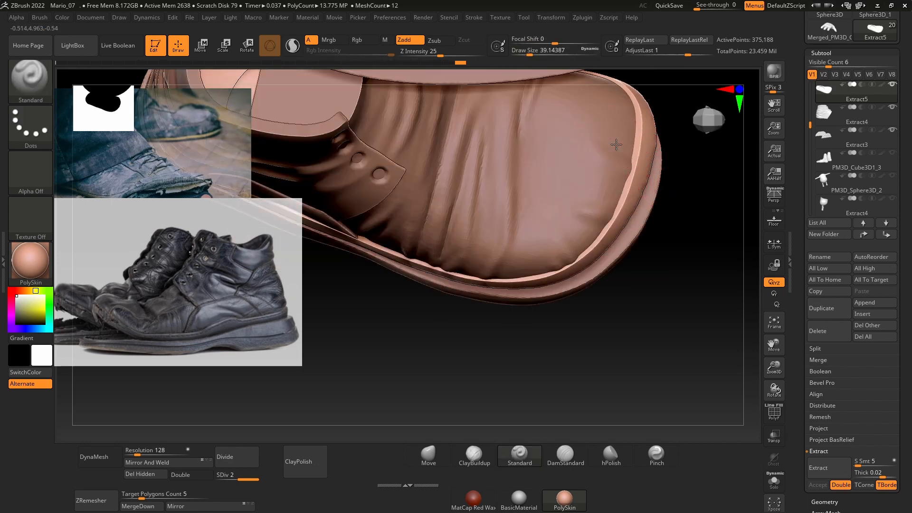
pyautogui.keyDown('alt'); pyautogui.click(616, 144); pyautogui.keyUp('alt')
pyautogui.press('space')
pyautogui.moveTo(617, 143); pyautogui.dragTo(620, 143)
pyautogui.moveTo(436, 409); pyautogui.dragTo(439, 456)
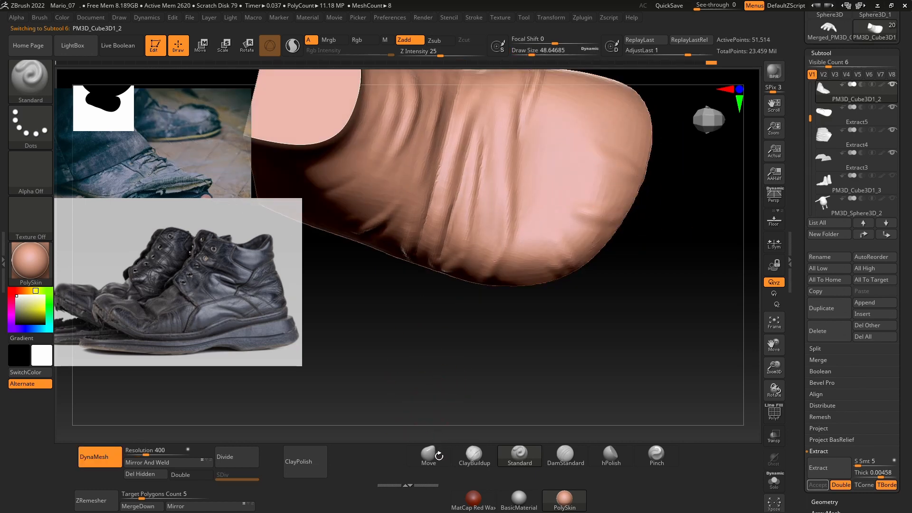
pyautogui.click(439, 456)
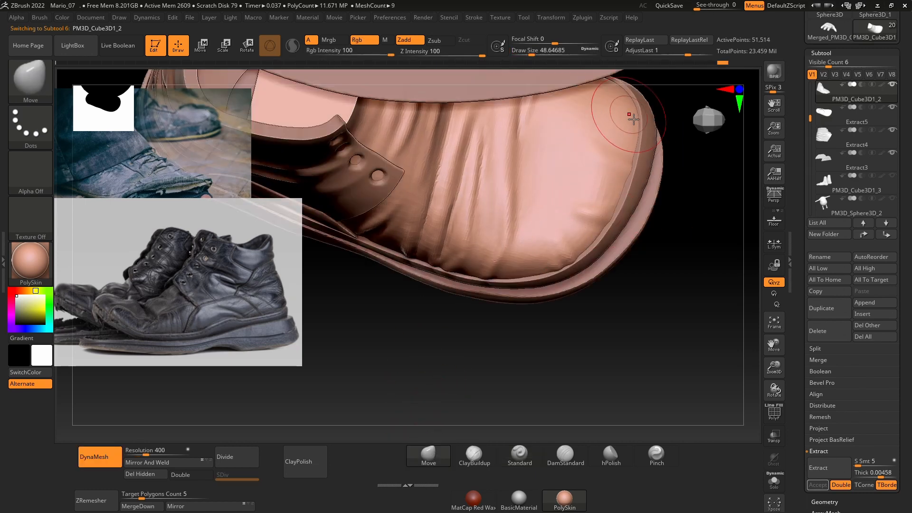
pyautogui.moveTo(633, 119); pyautogui.dragTo(630, 157)
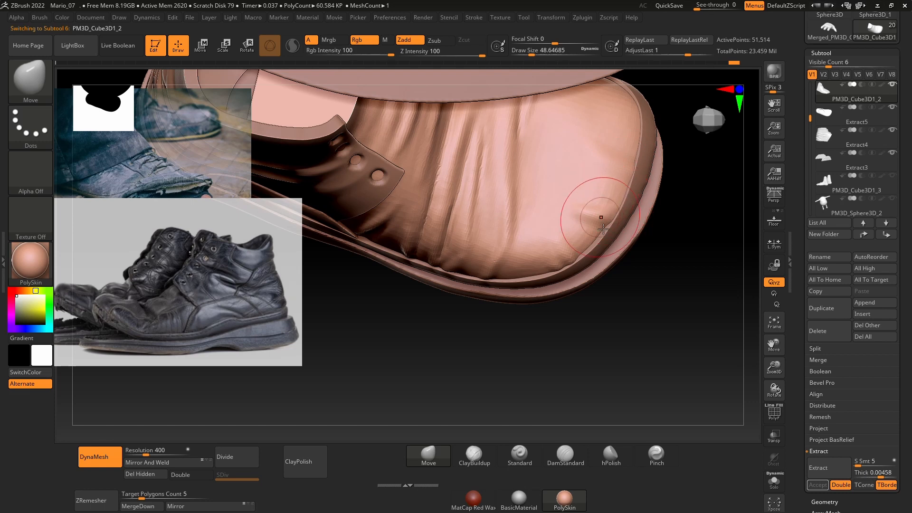
pyautogui.hotkey('ctrl', 'z')
pyautogui.moveTo(610, 373); pyautogui.dragTo(632, 317)
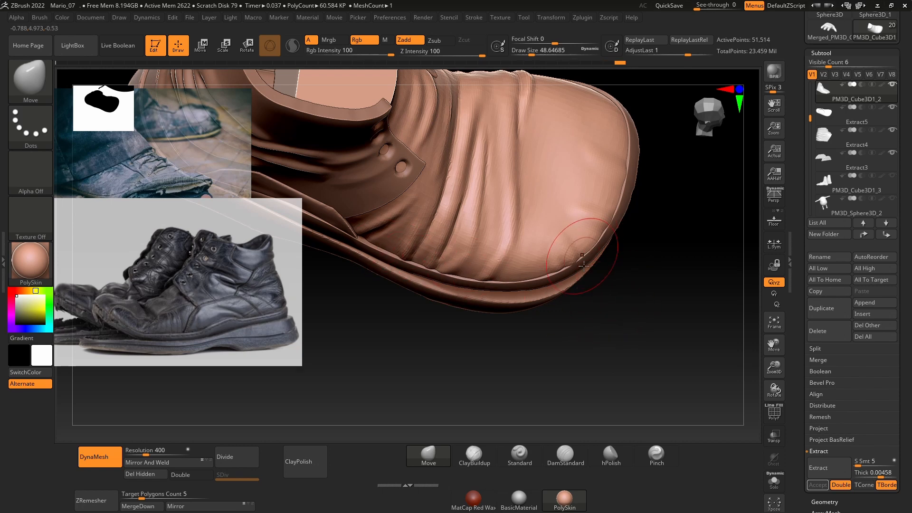
# Step: Adjust the front panel's lower edge against the rim along the opposite side of the shoe with the Move brush
pyautogui.moveTo(668, 278)
pyautogui.mouseDown()
pyautogui.moveTo(597, 252)
pyautogui.moveTo(590, 321)
pyautogui.moveTo(671, 153)
pyautogui.mouseUp()
pyautogui.moveTo(681, 280)
pyautogui.mouseDown()
pyautogui.moveTo(672, 257)
pyautogui.moveTo(630, 224)
pyautogui.mouseUp()
pyautogui.press('ctrl')
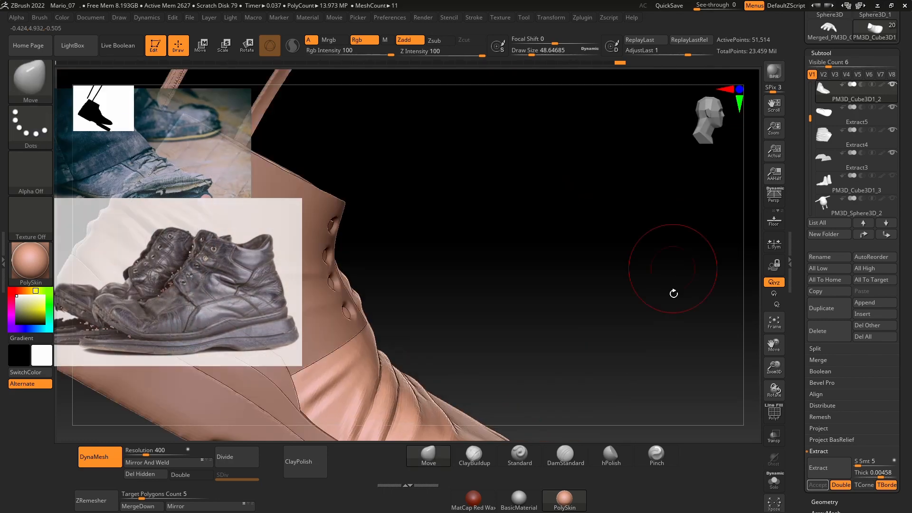
pyautogui.moveTo(672, 269); pyautogui.dragTo(580, 326)
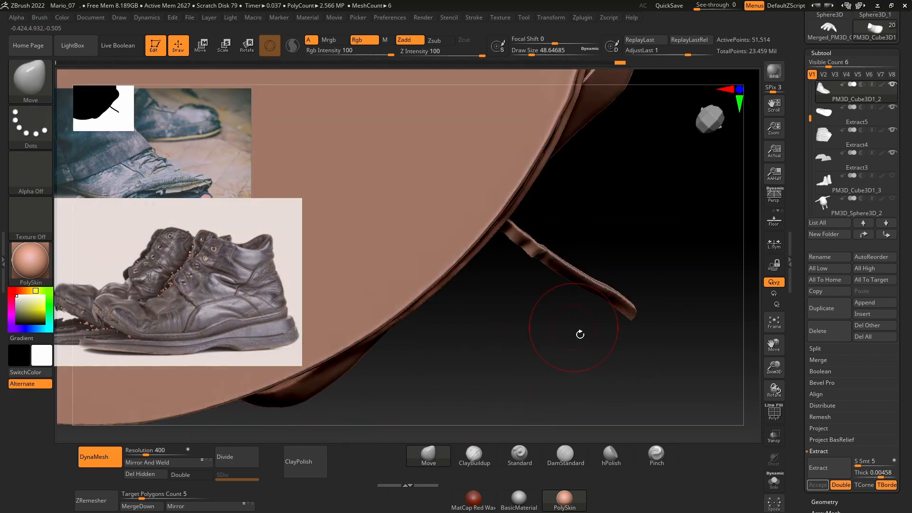
pyautogui.moveTo(580, 329); pyautogui.dragTo(554, 355)
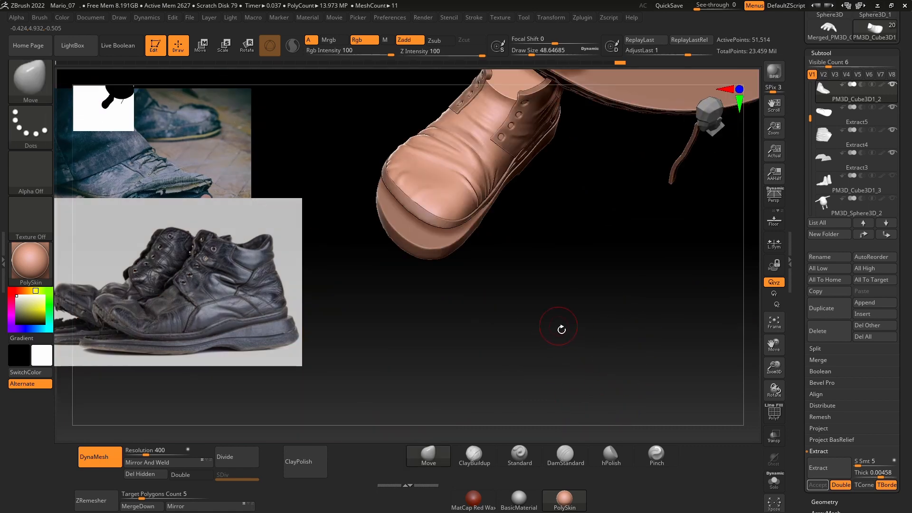
pyautogui.moveTo(557, 321); pyautogui.dragTo(613, 375)
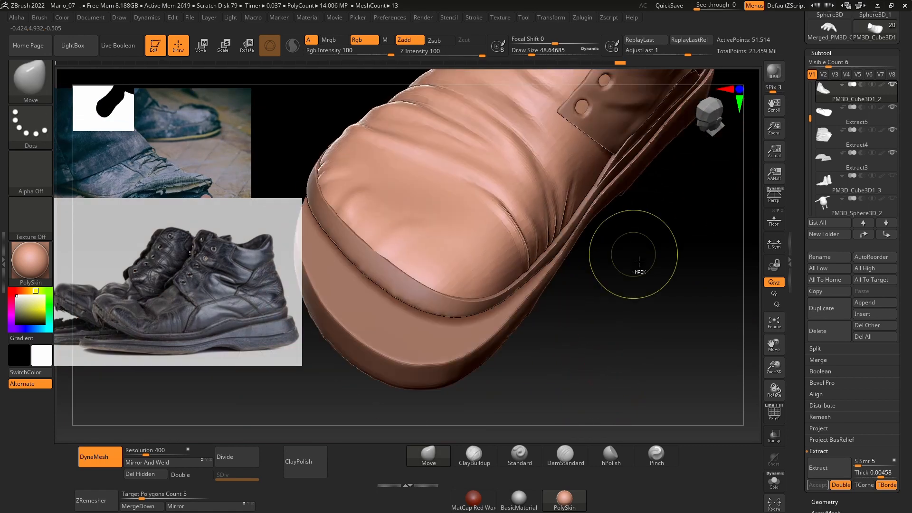
pyautogui.moveTo(621, 255); pyautogui.dragTo(565, 296)
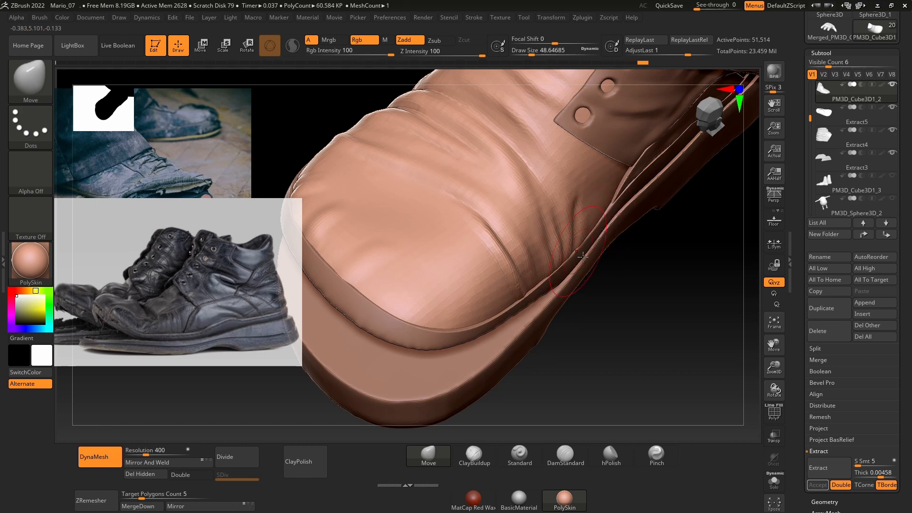
# Step: Hide the large round piece blocking the view, reselect the front leather panel and nudge its toe edge toward the rim
pyautogui.moveTo(622, 318); pyautogui.dragTo(612, 372)
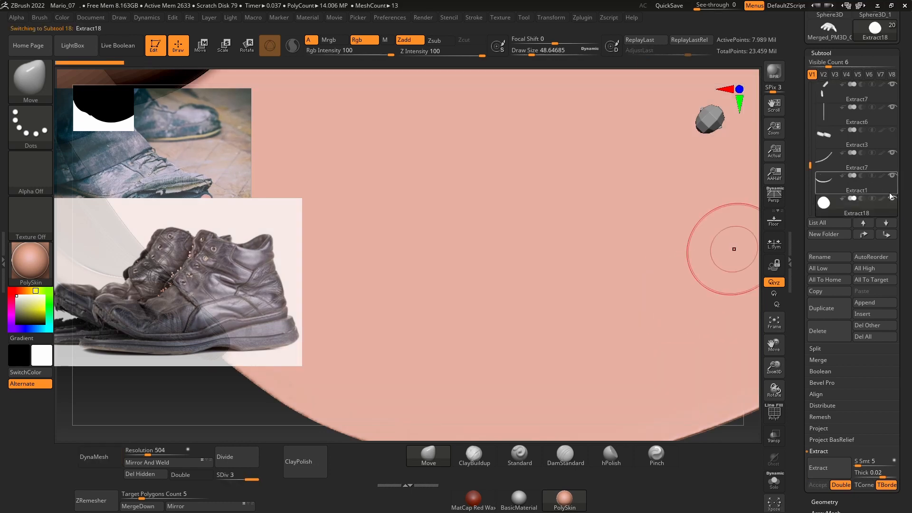
pyautogui.moveTo(234, 397); pyautogui.dragTo(240, 365)
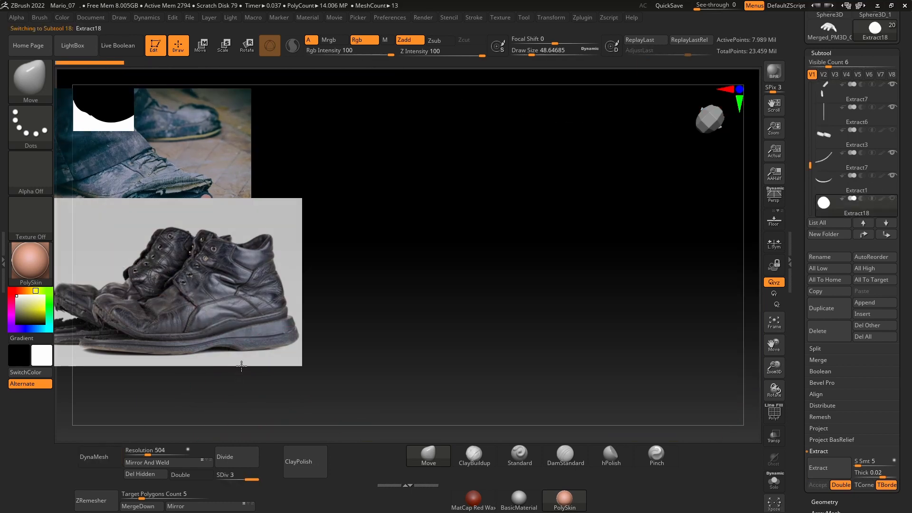
pyautogui.keyDown('alt'); pyautogui.click(494, 300); pyautogui.keyUp('alt')
pyautogui.moveTo(676, 332); pyautogui.dragTo(675, 394)
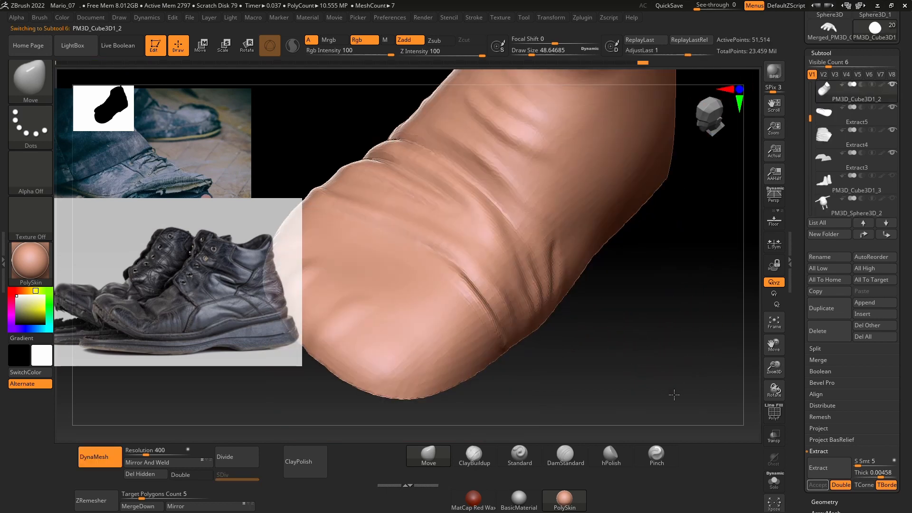
pyautogui.keyDown('ctrl'); pyautogui.click(572, 360); pyautogui.keyUp('ctrl')
pyautogui.keyDown('ctrl'); pyautogui.moveTo(572, 360); pyautogui.dragTo(621, 389, button='right'); pyautogui.keyUp('ctrl')
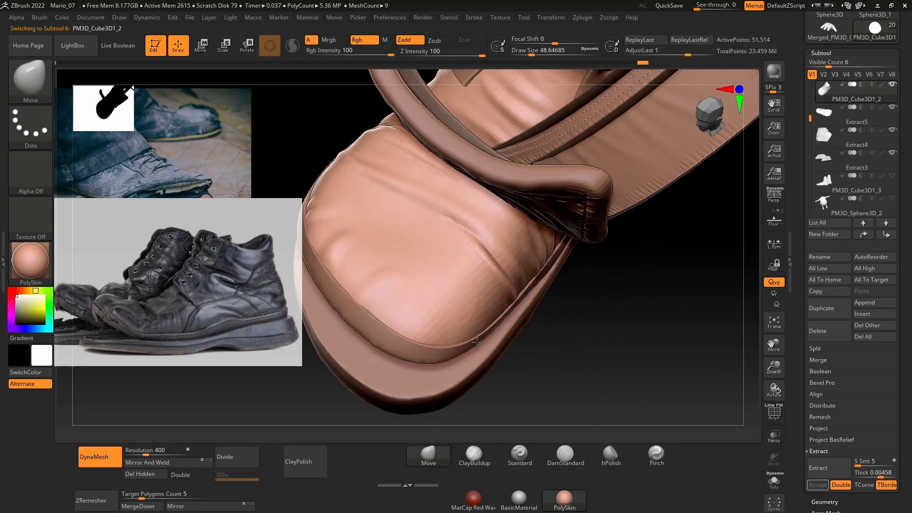
pyautogui.moveTo(449, 347); pyautogui.dragTo(448, 350)
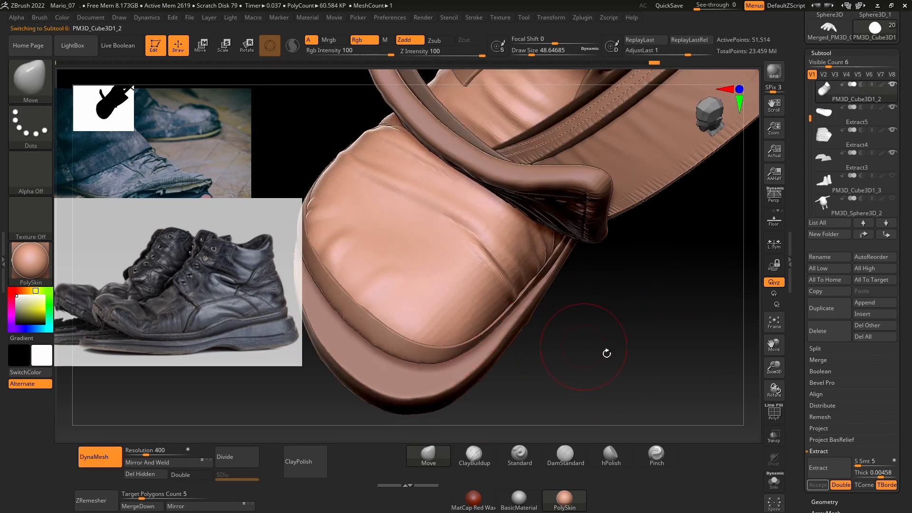
# Step: Examine the shoe's upper, rim and sole from the side, heel and toe
pyautogui.keyDown('ctrl'); pyautogui.moveTo(606, 353); pyautogui.dragTo(652, 301, button='right'); pyautogui.keyUp('ctrl')
pyautogui.keyDown('alt'); pyautogui.moveTo(715, 350); pyautogui.dragTo(666, 338, button='right'); pyautogui.keyUp('alt')
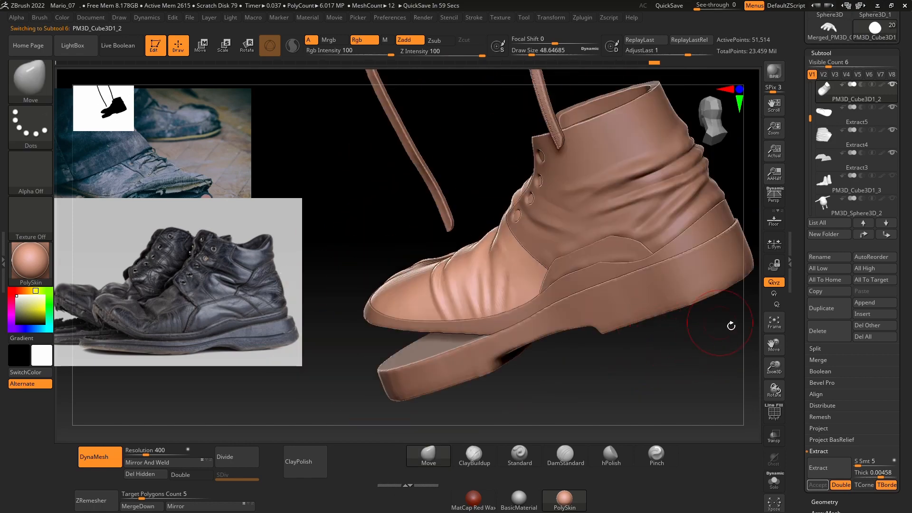
pyautogui.moveTo(692, 386); pyautogui.dragTo(576, 382, button='right')
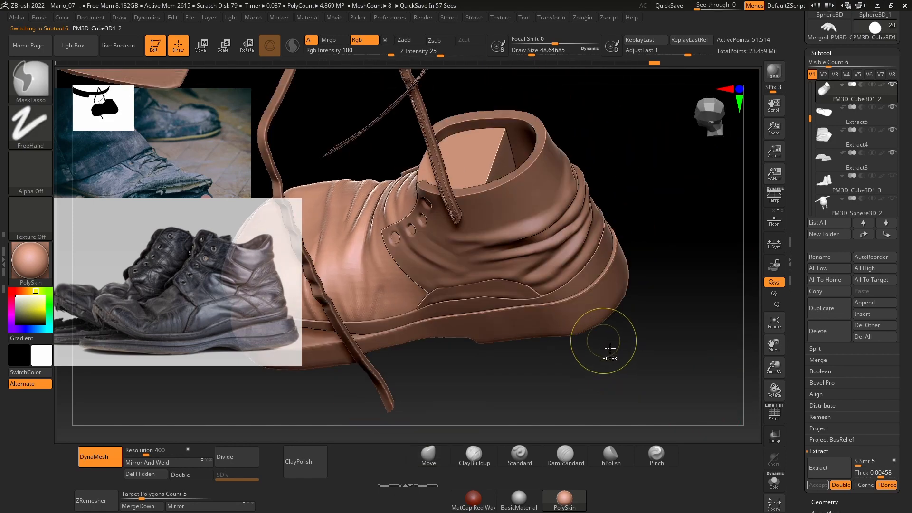
pyautogui.keyDown('ctrl'); pyautogui.moveTo(609, 348); pyautogui.dragTo(652, 312, button='right'); pyautogui.keyUp('ctrl')
pyautogui.keyDown('alt'); pyautogui.moveTo(614, 414); pyautogui.dragTo(672, 382, button='right'); pyautogui.keyUp('alt')
pyautogui.moveTo(665, 362)
pyautogui.keyDown('ctrl'); pyautogui.mouseDown(button='right')
pyautogui.moveTo(596, 353)
pyautogui.moveTo(619, 374)
pyautogui.moveTo(663, 371)
pyautogui.mouseUp(button='right'); pyautogui.keyUp('ctrl')
pyautogui.keyDown('ctrl'); pyautogui.moveTo(561, 354); pyautogui.dragTo(480, 330, button='right'); pyautogui.keyUp('ctrl')
pyautogui.keyDown('alt'); pyautogui.moveTo(463, 326); pyautogui.dragTo(622, 351, button='right'); pyautogui.keyUp('alt')
# Step: Show the feet and check the foot's fit inside the shoe from the front, side and below
pyautogui.click(892, 177)
pyautogui.moveTo(654, 375); pyautogui.dragTo(596, 349, button='right')
pyautogui.moveTo(613, 375); pyautogui.dragTo(534, 382, button='right')
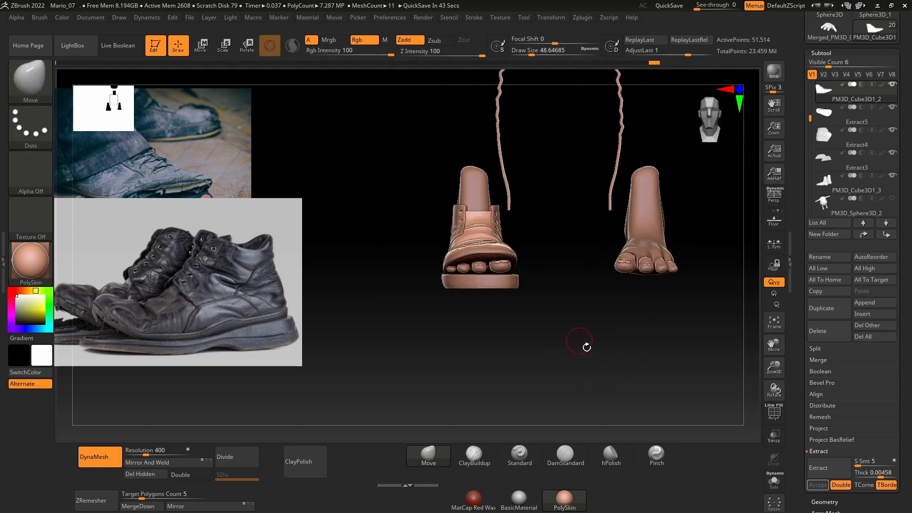
pyautogui.moveTo(584, 347); pyautogui.dragTo(604, 359, button='right')
pyautogui.keyDown('alt'); pyautogui.moveTo(562, 353); pyautogui.dragTo(609, 384, button='right'); pyautogui.keyUp('alt')
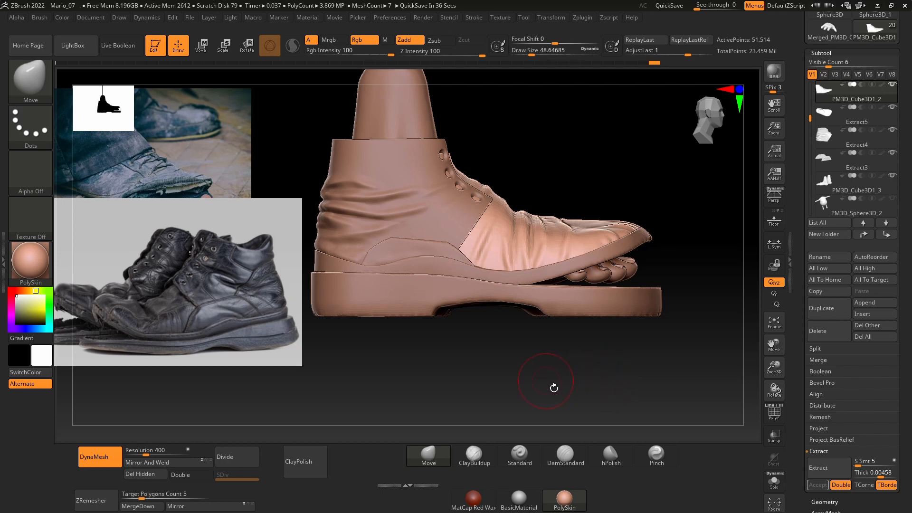
pyautogui.moveTo(553, 388); pyautogui.dragTo(565, 366, button='right')
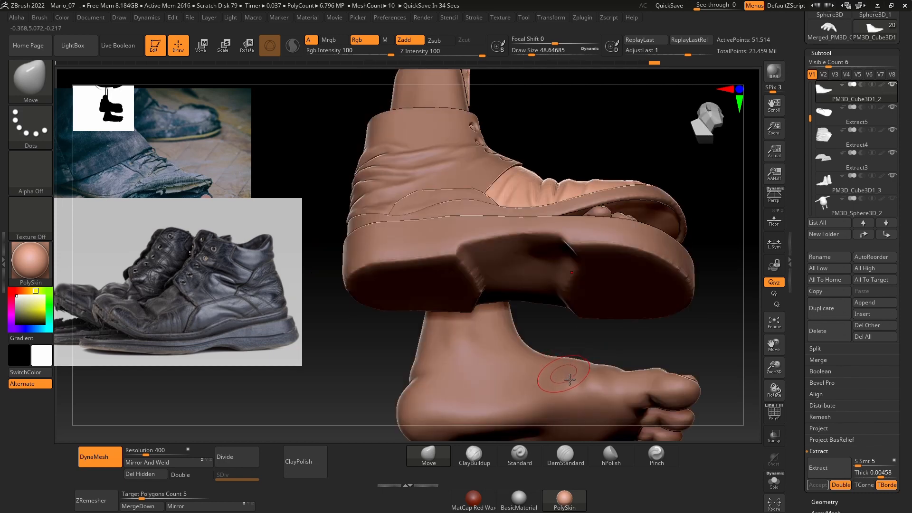
# Step: Select the sole and smooth the heel-side edge of its arch recess at draw size about 49
pyautogui.moveTo(630, 278); pyautogui.dragTo(624, 243, button='right')
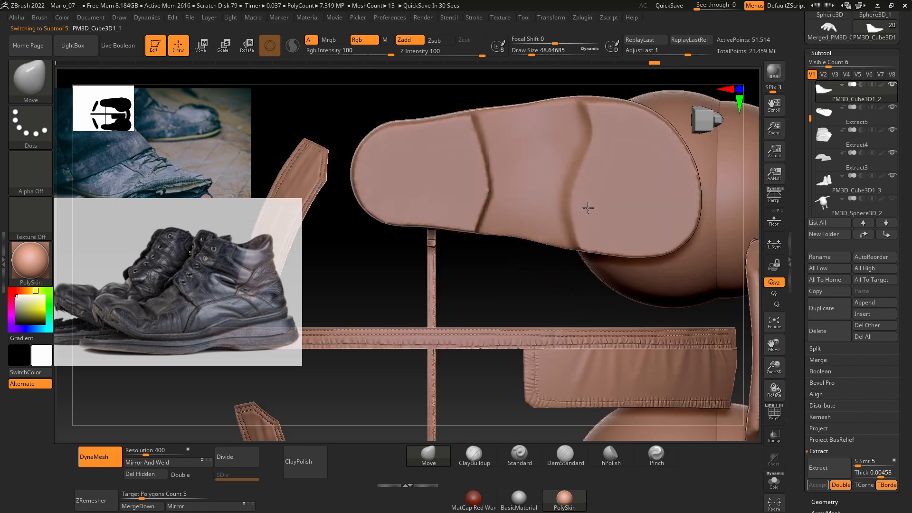
pyautogui.moveTo(512, 299); pyautogui.dragTo(506, 291, button='right')
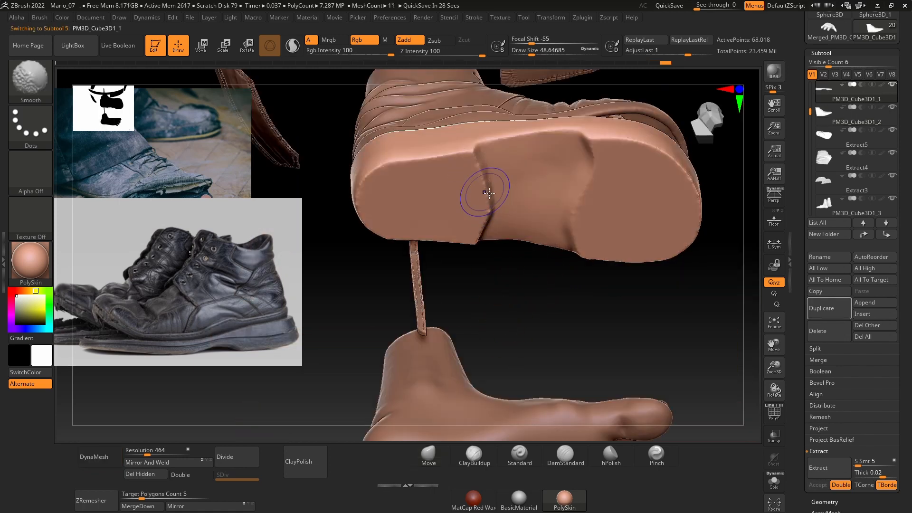
pyautogui.moveTo(520, 263)
pyautogui.keyDown('shift'); pyautogui.mouseDown()
pyautogui.moveTo(532, 286)
pyautogui.moveTo(522, 288)
pyautogui.moveTo(532, 393)
pyautogui.mouseUp(); pyautogui.keyUp('shift')
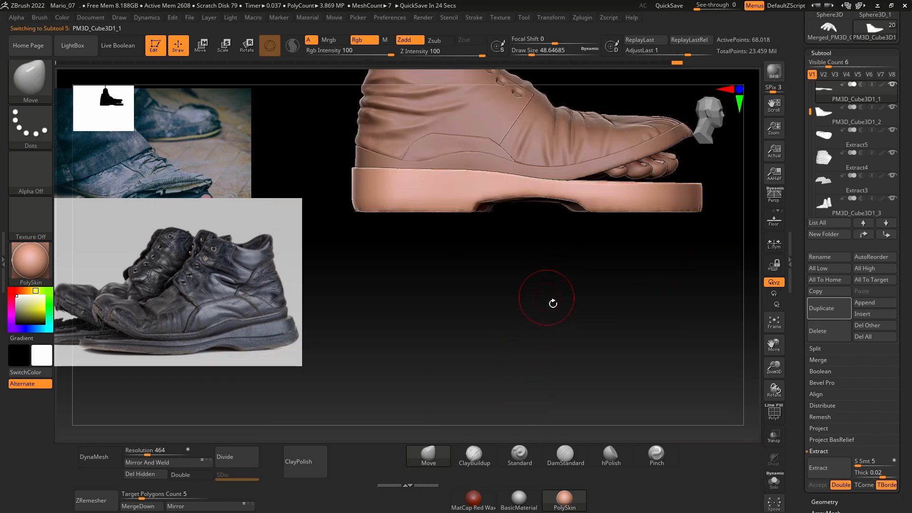
# Step: Subdivide the sole once and smooth its side and lower edge at draw size about 59
pyautogui.hotkey('ctrl', 'd')
pyautogui.press('space')
pyautogui.moveTo(539, 242); pyautogui.dragTo(541, 242)
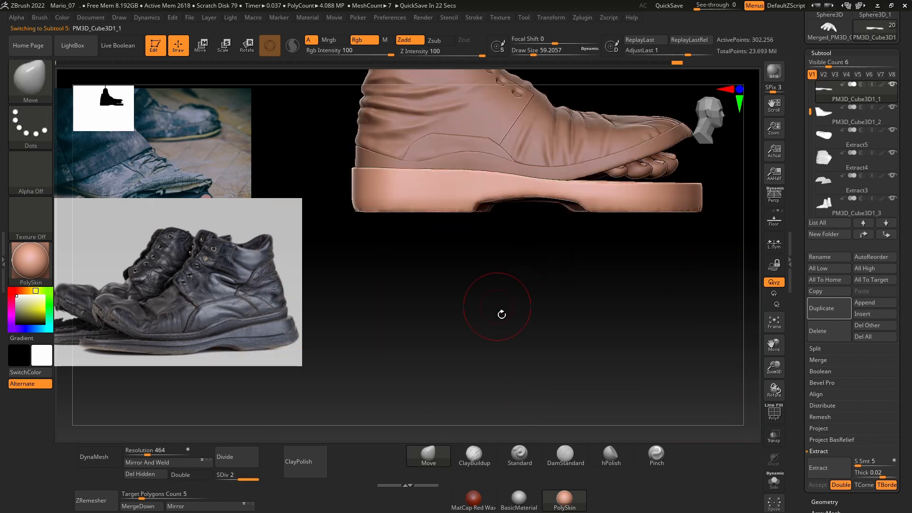
pyautogui.keyDown('shift'); pyautogui.moveTo(444, 208); pyautogui.dragTo(457, 217); pyautogui.keyUp('shift')
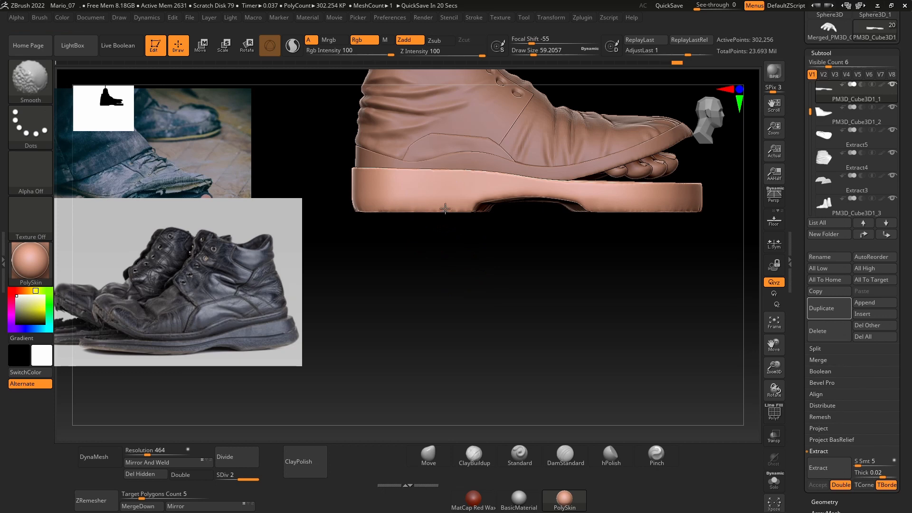
pyautogui.keyDown('shift'); pyautogui.moveTo(513, 191); pyautogui.dragTo(591, 205); pyautogui.keyUp('shift')
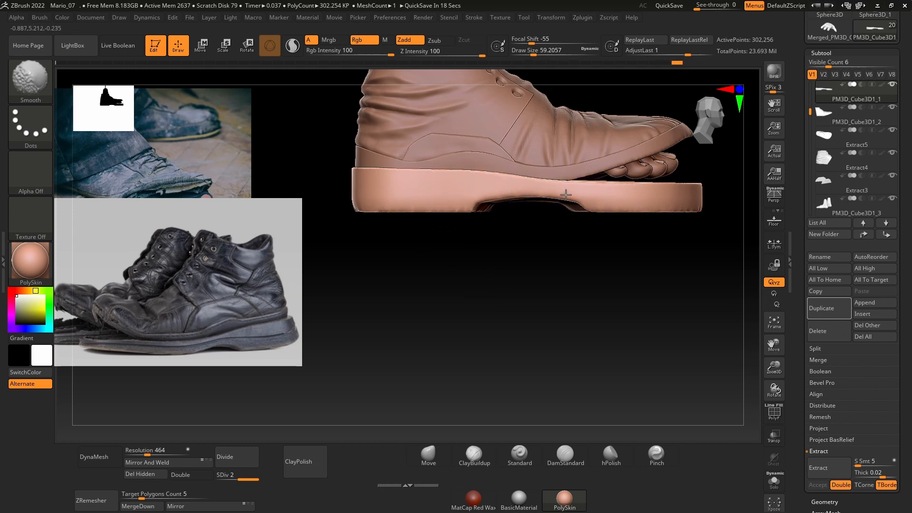
pyautogui.moveTo(442, 228); pyautogui.dragTo(480, 252)
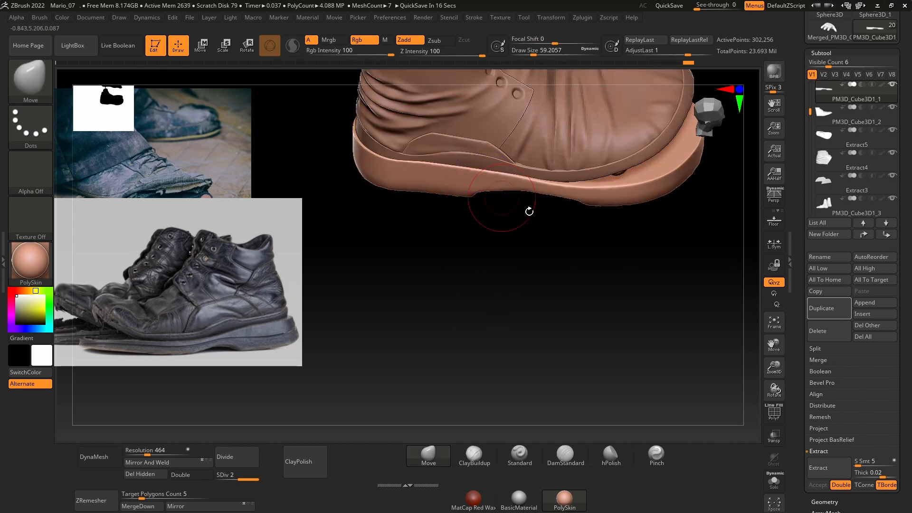
# Step: Smooth the toe-side edge of the arch recess on the sole's underside
pyautogui.moveTo(577, 202)
pyautogui.keyDown('shift'); pyautogui.mouseDown()
pyautogui.moveTo(649, 211)
pyautogui.moveTo(625, 165)
pyautogui.mouseUp(); pyautogui.keyUp('shift')
pyautogui.moveTo(625, 287); pyautogui.dragTo(593, 219)
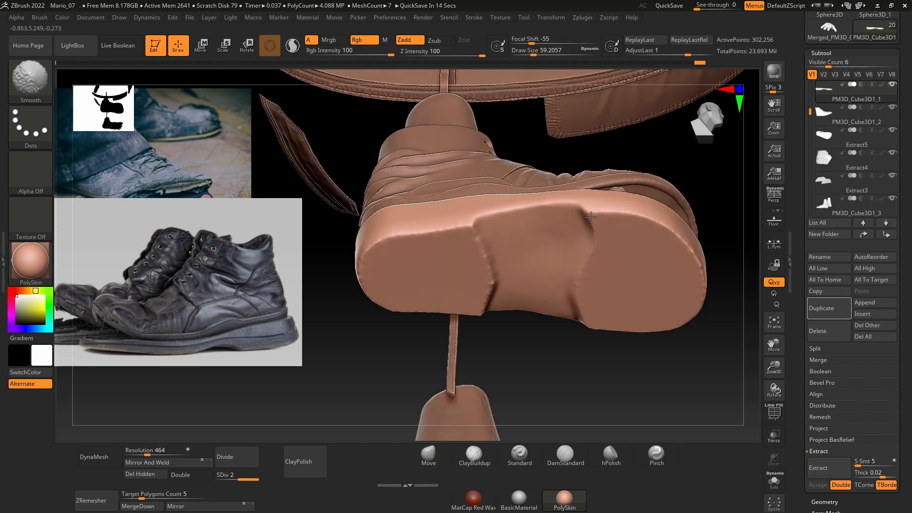
pyautogui.keyDown('shift'); pyautogui.moveTo(591, 283); pyautogui.dragTo(581, 295); pyautogui.keyUp('shift')
pyautogui.moveTo(714, 272)
pyautogui.mouseDown()
pyautogui.moveTo(621, 375)
pyautogui.moveTo(612, 345)
pyautogui.mouseUp()
pyautogui.keyDown('alt'); pyautogui.moveTo(684, 311); pyautogui.dragTo(550, 321); pyautogui.keyUp('alt')
pyautogui.moveTo(581, 256)
pyautogui.keyDown('shift'); pyautogui.mouseDown()
pyautogui.moveTo(637, 293)
pyautogui.moveTo(596, 285)
pyautogui.moveTo(642, 228)
pyautogui.mouseUp(); pyautogui.keyUp('shift')
# Step: Try reshaping the arch recess's toe-side edge at draw size about 46, and undo the sole edits back through its subdivision
pyautogui.press('space')
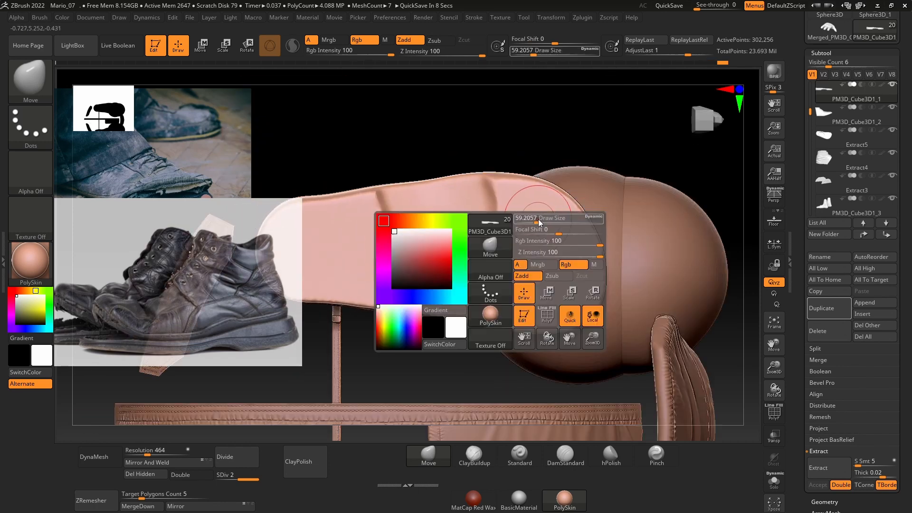
pyautogui.moveTo(539, 222); pyautogui.dragTo(534, 222)
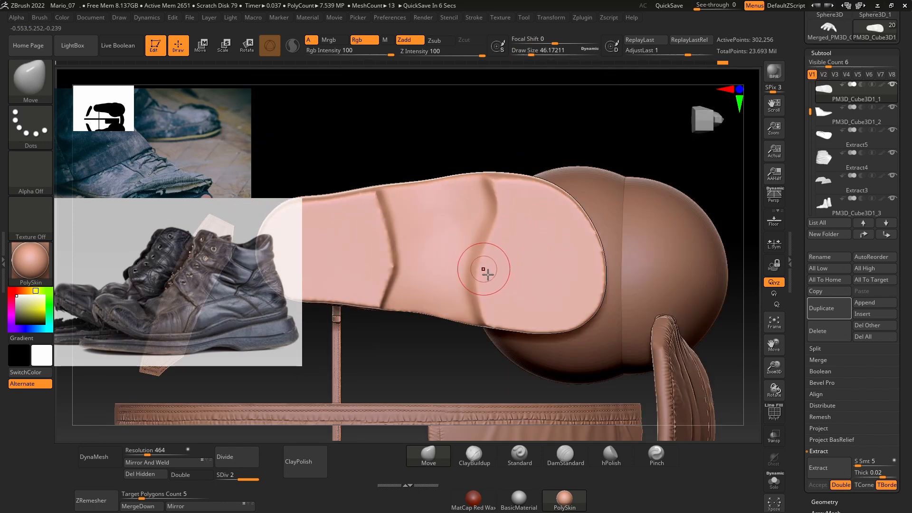
pyautogui.moveTo(479, 168); pyautogui.dragTo(465, 200)
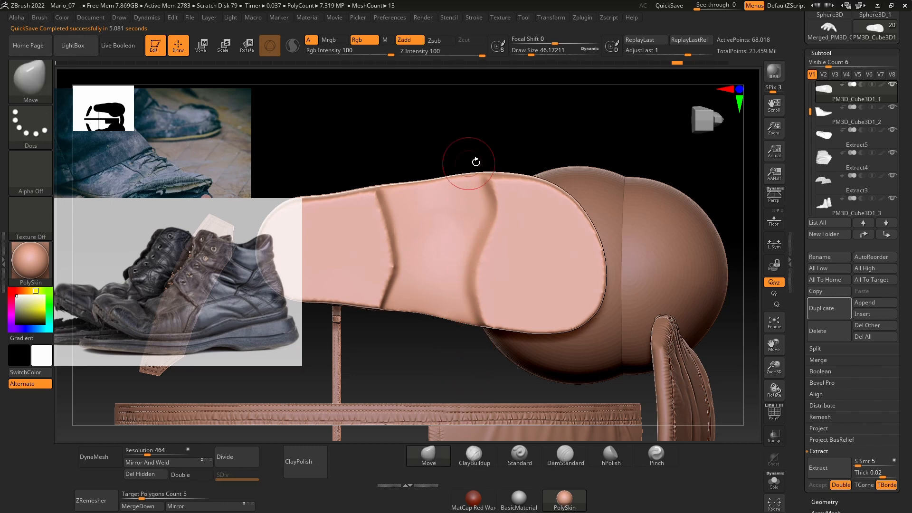
# Step: Remesh the sole with DynaMesh at resolution 1096 and set the draw size to 28.75
pyautogui.moveTo(477, 161)
pyautogui.keyDown('shift'); pyautogui.mouseDown()
pyautogui.moveTo(483, 329)
pyautogui.moveTo(553, 340)
pyautogui.mouseUp(); pyautogui.keyUp('shift')
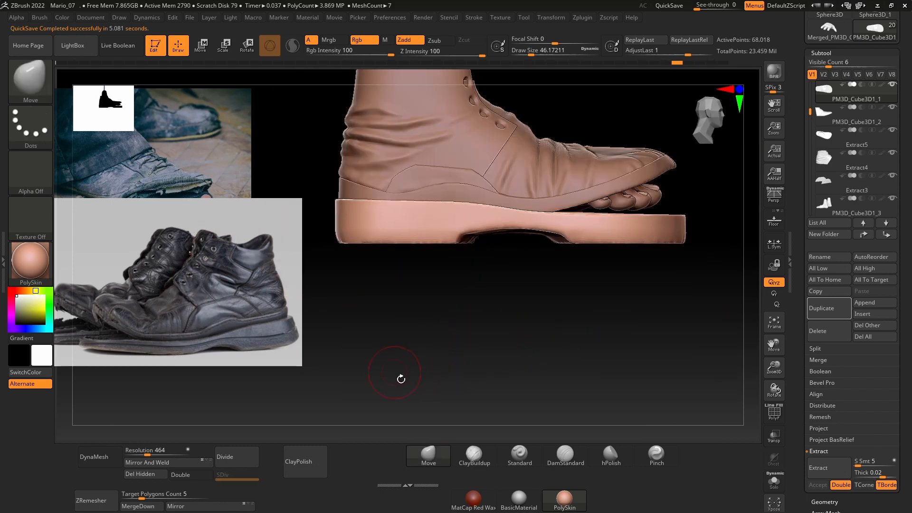
pyautogui.moveTo(476, 327); pyautogui.dragTo(465, 205)
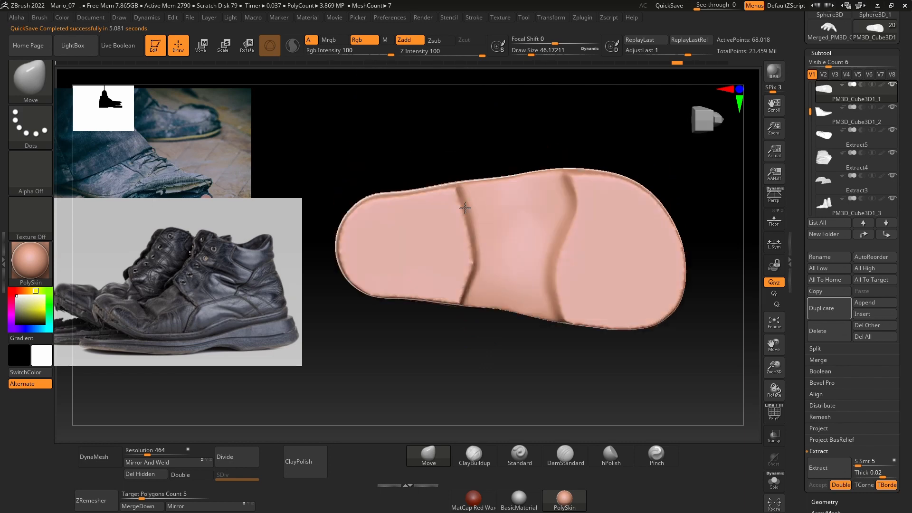
pyautogui.press('space')
pyautogui.moveTo(401, 237)
pyautogui.mouseDown()
pyautogui.moveTo(375, 233)
pyautogui.moveTo(375, 260)
pyautogui.mouseUp()
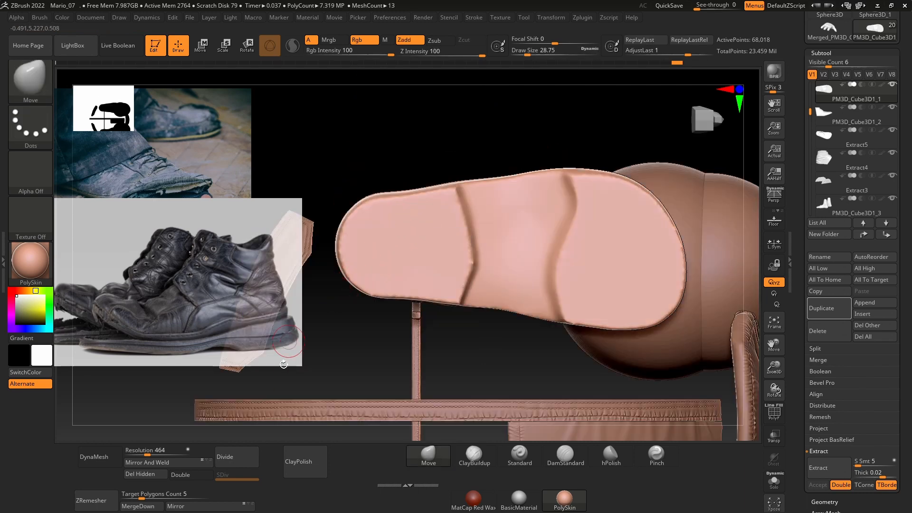
pyautogui.moveTo(152, 450); pyautogui.dragTo(157, 454)
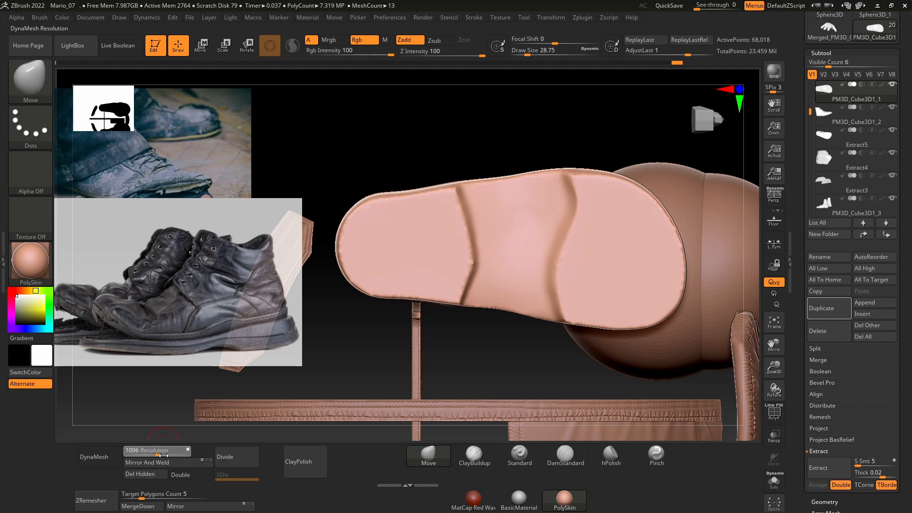
pyautogui.click(94, 456)
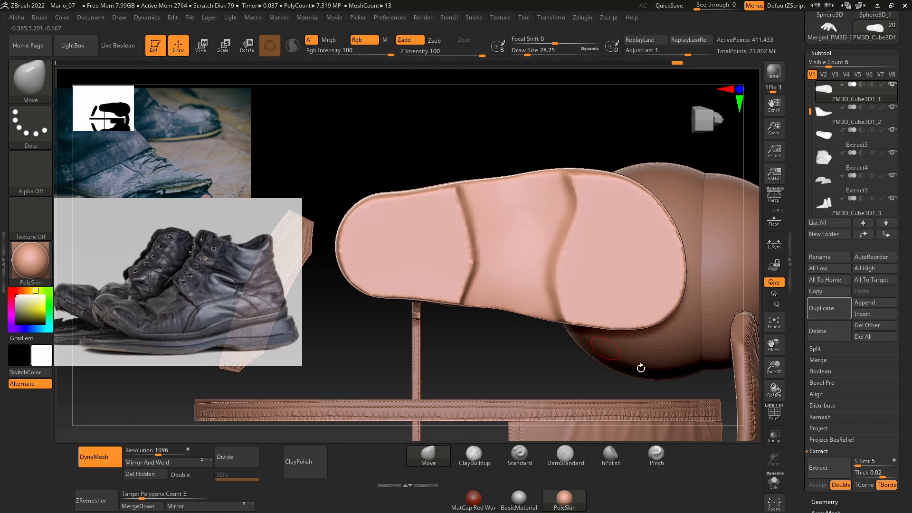
pyautogui.click(771, 414)
pyautogui.click(771, 414)
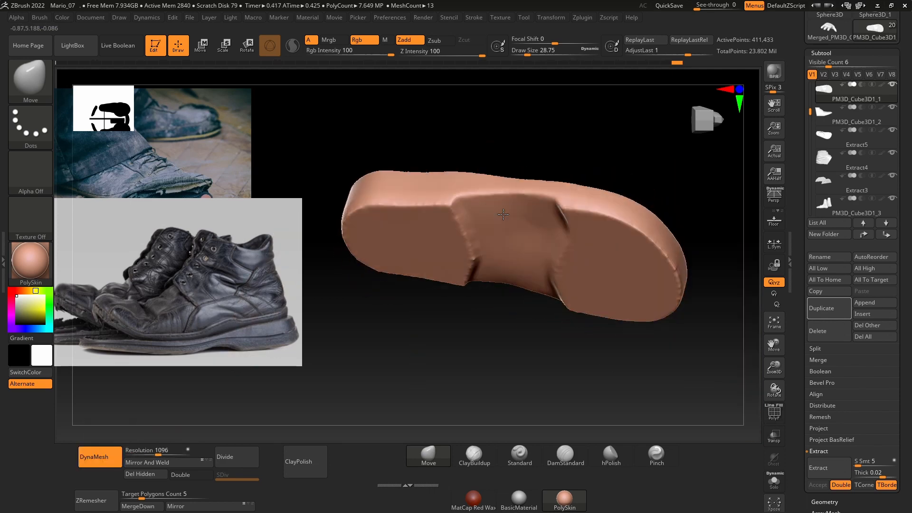
# Step: Mask a heel tread pattern on the sole's underside: a curved rear block, three short pads and a chevron bar beside the arch
pyautogui.press('ctrl')
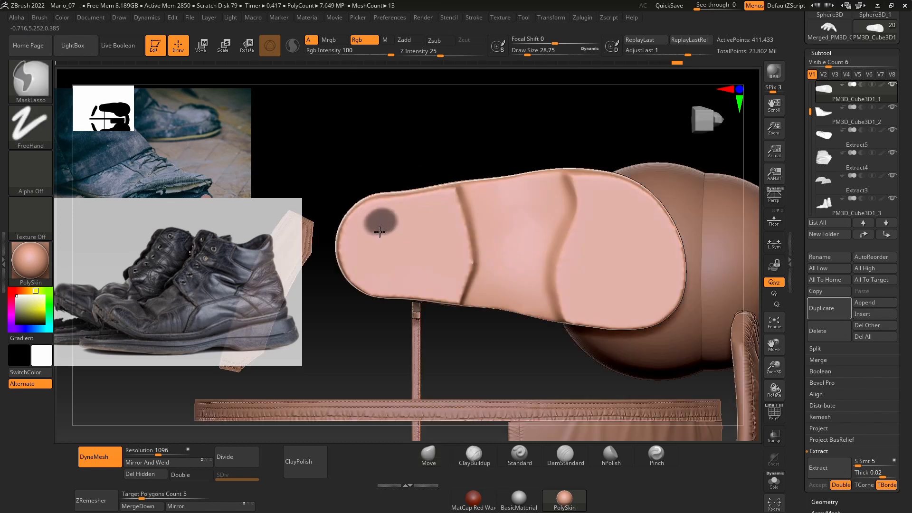
pyautogui.keyDown('ctrl'); pyautogui.moveTo(380, 231); pyautogui.dragTo(379, 267); pyautogui.keyUp('ctrl')
pyautogui.hotkey('ctrl', 'z')
pyautogui.moveTo(374, 222)
pyautogui.keyDown('ctrl'); pyautogui.mouseDown()
pyautogui.moveTo(371, 273)
pyautogui.moveTo(376, 261)
pyautogui.moveTo(380, 275)
pyautogui.moveTo(419, 272)
pyautogui.mouseUp(); pyautogui.keyUp('ctrl')
pyautogui.hotkey('ctrl', 'z')
pyautogui.keyDown('ctrl'); pyautogui.moveTo(398, 242); pyautogui.dragTo(423, 243); pyautogui.keyUp('ctrl')
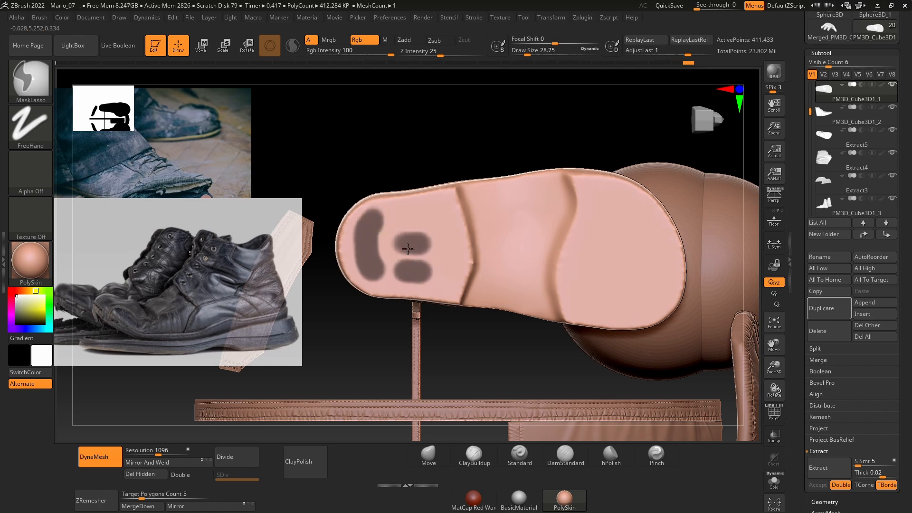
pyautogui.moveTo(400, 215)
pyautogui.keyDown('ctrl'); pyautogui.mouseDown()
pyautogui.moveTo(444, 217)
pyautogui.moveTo(455, 230)
pyautogui.moveTo(454, 262)
pyautogui.mouseUp(); pyautogui.keyUp('ctrl')
pyautogui.press('space')
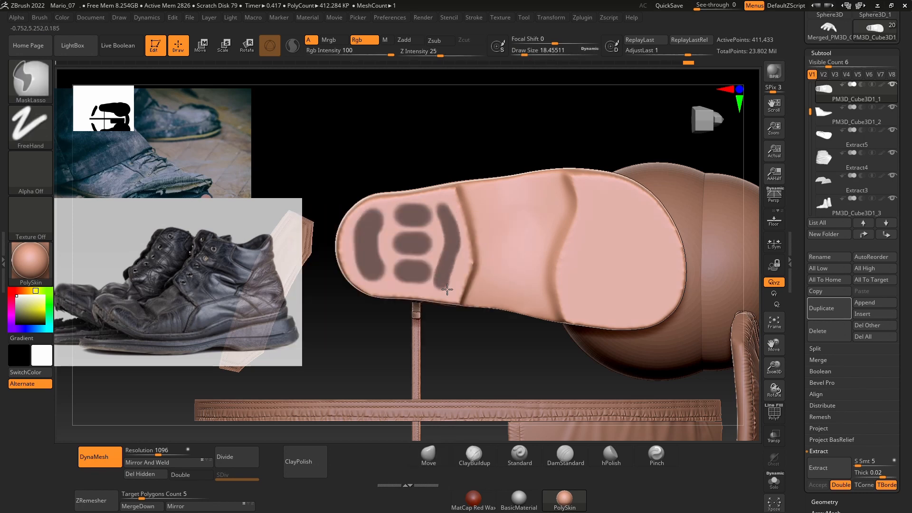
pyautogui.hotkey('ctrl', 'z')
pyautogui.moveTo(444, 208)
pyautogui.keyDown('ctrl'); pyautogui.mouseDown()
pyautogui.moveTo(457, 240)
pyautogui.moveTo(447, 285)
pyautogui.mouseUp(); pyautogui.keyUp('ctrl')
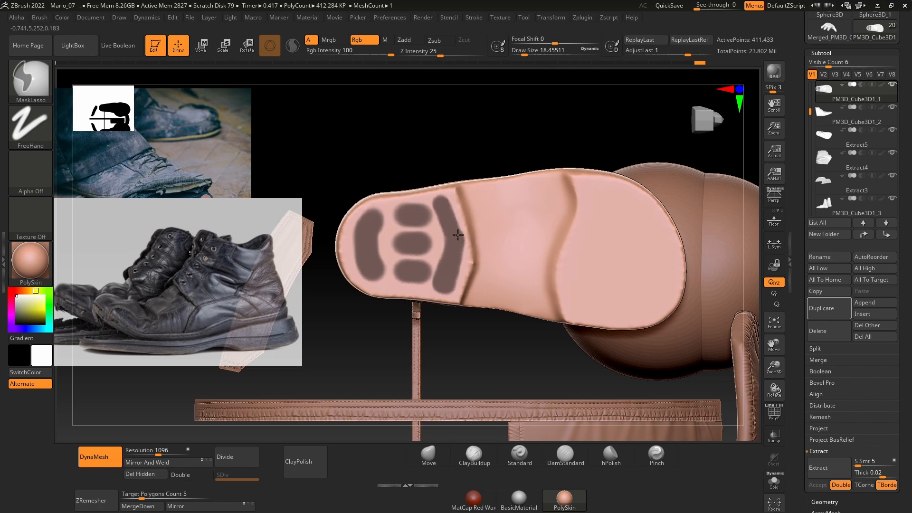
# Step: Curve the rear heel block's mask along the heel outline and trim its ends square, reducing the draw size to about 9.4
pyautogui.press('space')
pyautogui.moveTo(392, 249); pyautogui.dragTo(390, 241)
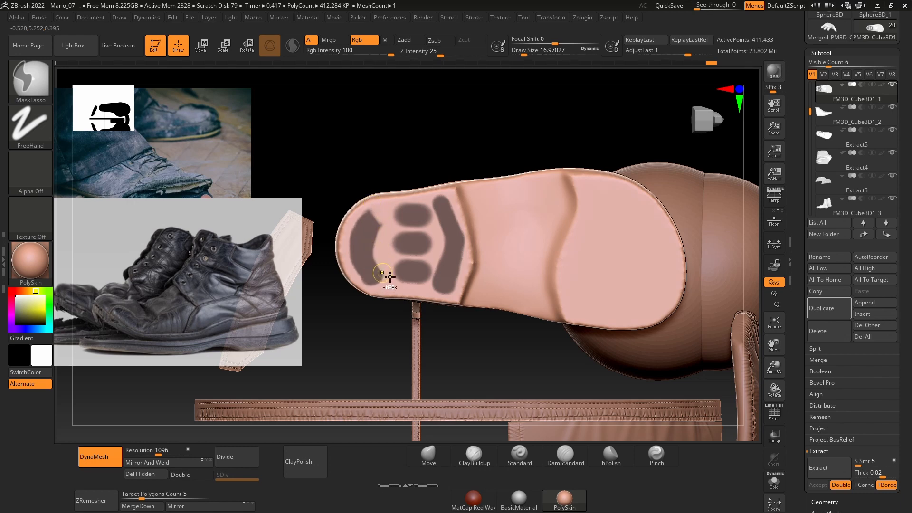
pyautogui.moveTo(387, 230)
pyautogui.keyDown('ctrl'); pyautogui.mouseDown()
pyautogui.moveTo(388, 218)
pyautogui.moveTo(391, 236)
pyautogui.mouseUp(); pyautogui.keyUp('ctrl')
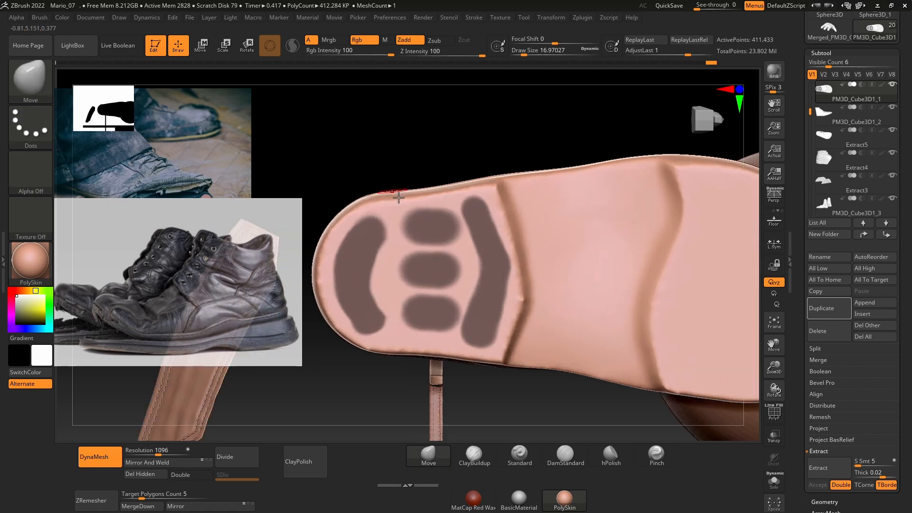
pyautogui.moveTo(398, 197)
pyautogui.keyDown('alt'); pyautogui.mouseDown()
pyautogui.moveTo(404, 210)
pyautogui.moveTo(398, 204)
pyautogui.mouseUp(); pyautogui.keyUp('alt')
pyautogui.press('space')
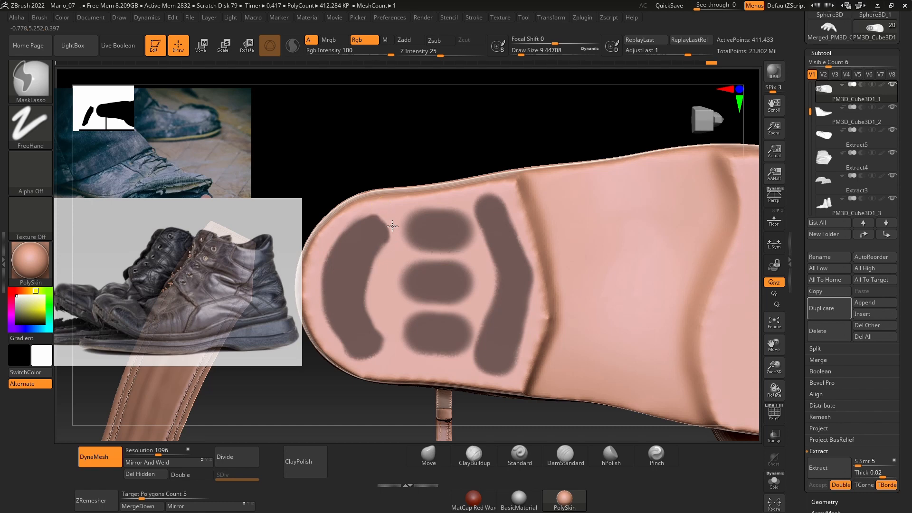
pyautogui.keyDown('ctrl'); pyautogui.keyDown('alt'); pyautogui.click(397, 336); pyautogui.keyUp('alt'); pyautogui.keyUp('ctrl')
pyautogui.keyDown('ctrl'); pyautogui.keyDown('alt'); pyautogui.moveTo(397, 337); pyautogui.dragTo(390, 351); pyautogui.keyUp('alt'); pyautogui.keyUp('ctrl')
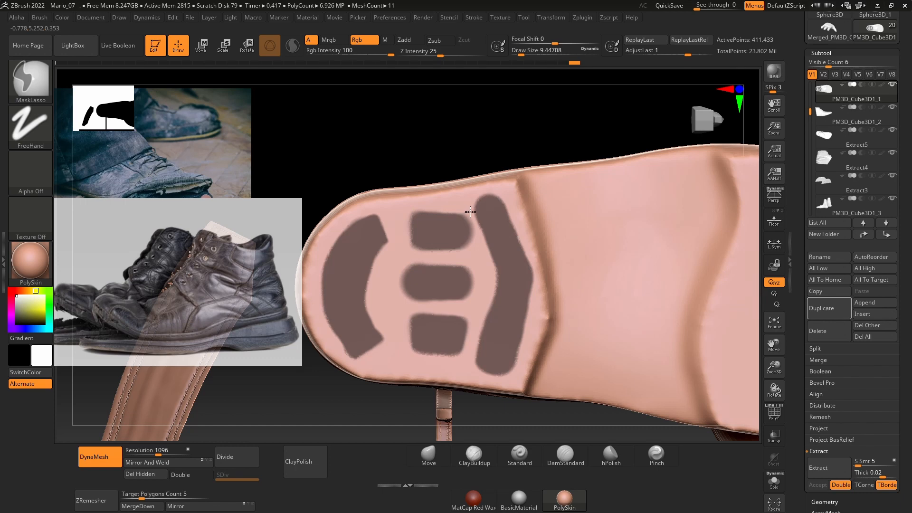
# Step: Square the heel pads' masked corners, and lengthen the middle pad and the rear block's arms at draw size about 9.4
pyautogui.moveTo(470, 211)
pyautogui.keyDown('ctrl'); pyautogui.keyDown('alt'); pyautogui.mouseDown()
pyautogui.moveTo(473, 204)
pyautogui.moveTo(482, 249)
pyautogui.mouseUp(); pyautogui.keyUp('alt'); pyautogui.keyUp('ctrl')
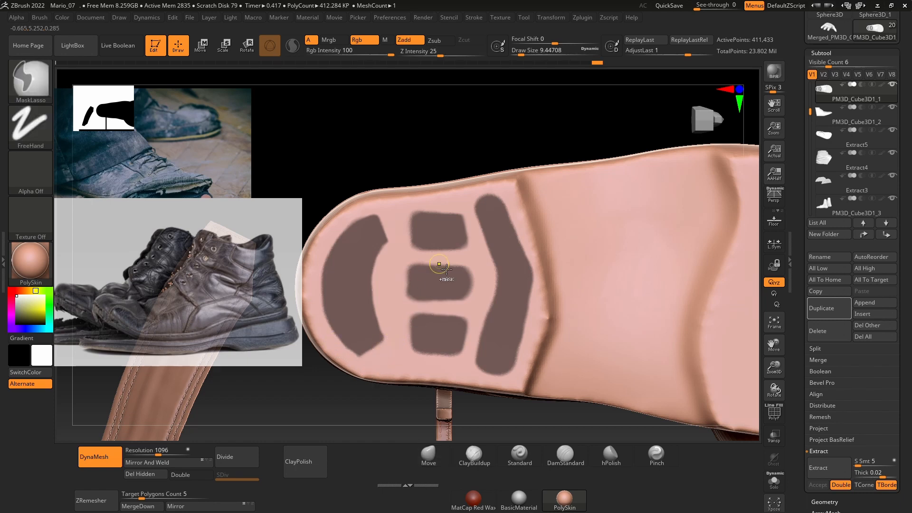
pyautogui.keyDown('ctrl'); pyautogui.moveTo(439, 271); pyautogui.dragTo(496, 296, button='right'); pyautogui.keyUp('ctrl')
pyautogui.keyDown('ctrl'); pyautogui.moveTo(401, 289); pyautogui.dragTo(397, 319, button='right'); pyautogui.keyUp('ctrl')
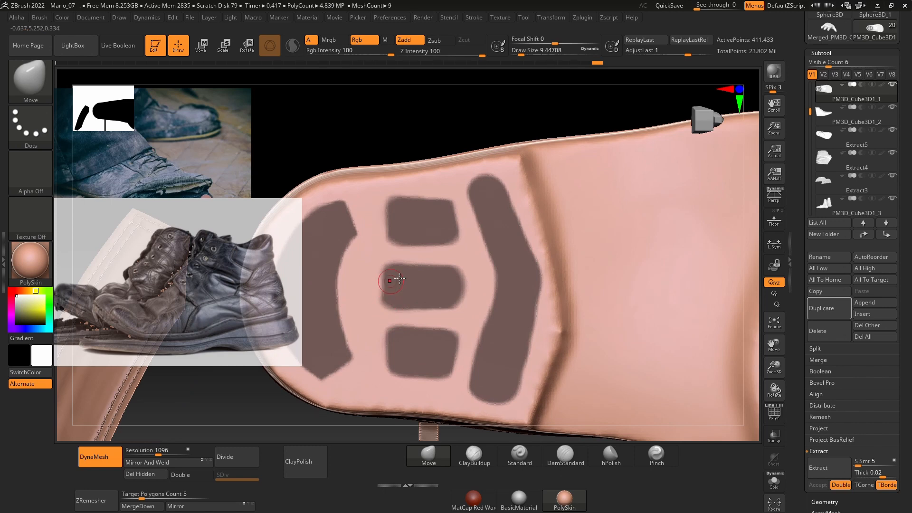
pyautogui.keyDown('alt'); pyautogui.moveTo(373, 123); pyautogui.dragTo(433, 109, button='right'); pyautogui.keyUp('alt')
pyautogui.moveTo(456, 260)
pyautogui.keyDown('ctrl'); pyautogui.mouseDown()
pyautogui.moveTo(431, 262)
pyautogui.moveTo(447, 286)
pyautogui.mouseUp(); pyautogui.keyUp('ctrl')
pyautogui.moveTo(391, 196)
pyautogui.keyDown('ctrl'); pyautogui.mouseDown()
pyautogui.moveTo(416, 221)
pyautogui.moveTo(407, 329)
pyautogui.mouseUp(); pyautogui.keyUp('ctrl')
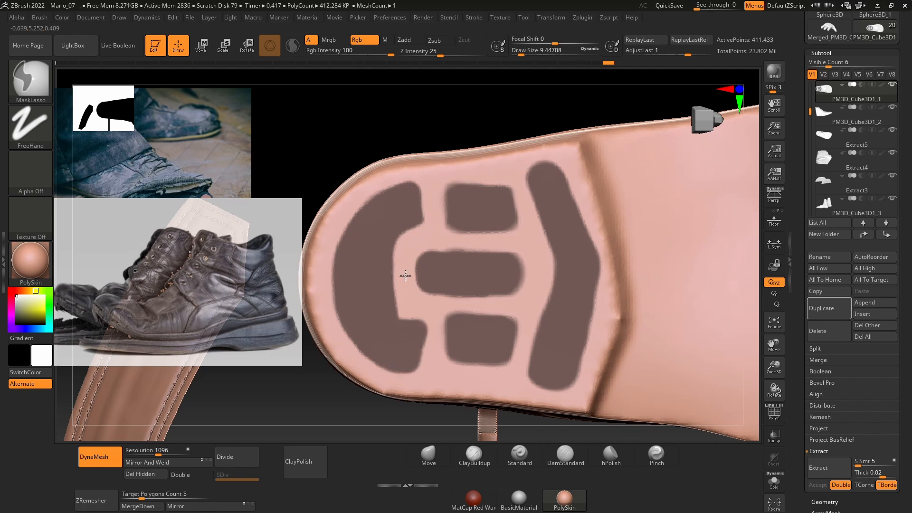
# Step: Straighten the heel tread mask's edges and chevron ends, and add a fourth pad near the sole's edge at draw size about 8.4
pyautogui.keyDown('ctrl'); pyautogui.keyDown('alt'); pyautogui.moveTo(405, 276); pyautogui.dragTo(427, 238); pyautogui.keyUp('alt'); pyautogui.keyUp('ctrl')
pyautogui.keyDown('ctrl'); pyautogui.moveTo(505, 177); pyautogui.dragTo(513, 130, button='right'); pyautogui.keyUp('ctrl')
pyautogui.keyDown('ctrl'); pyautogui.keyDown('alt'); pyautogui.moveTo(454, 350); pyautogui.dragTo(482, 355); pyautogui.keyUp('alt'); pyautogui.keyUp('ctrl')
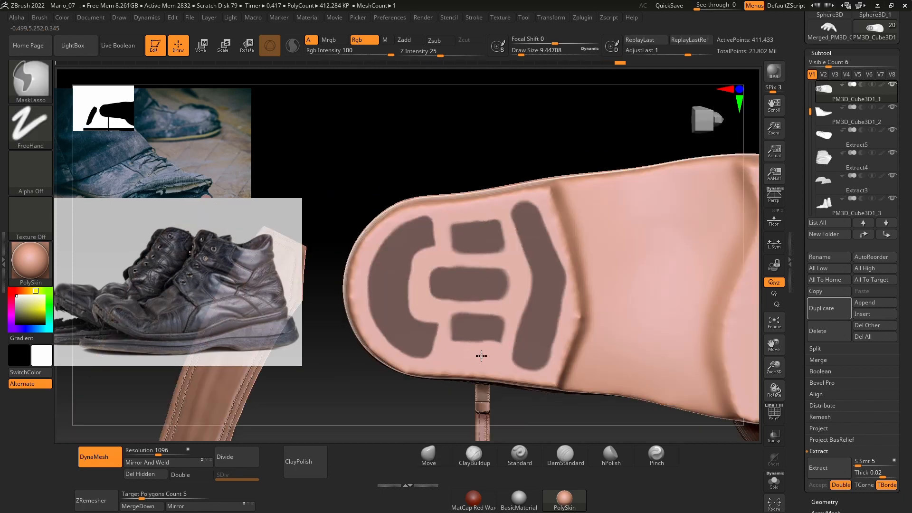
pyautogui.press('space')
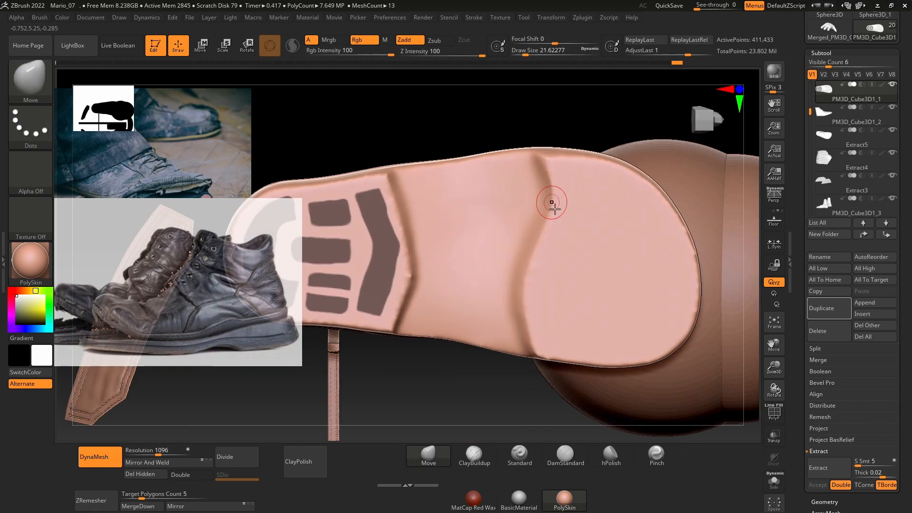
# Step: Mask four wavy tread bars across the forefoot of the sole's underside, ending at draw size about 10.5
pyautogui.moveTo(585, 175); pyautogui.dragTo(568, 352)
pyautogui.moveTo(618, 183)
pyautogui.mouseDown()
pyautogui.moveTo(596, 325)
pyautogui.moveTo(626, 185)
pyautogui.moveTo(643, 287)
pyautogui.moveTo(669, 327)
pyautogui.mouseUp()
pyautogui.press('space')
pyautogui.moveTo(703, 273); pyautogui.dragTo(698, 273)
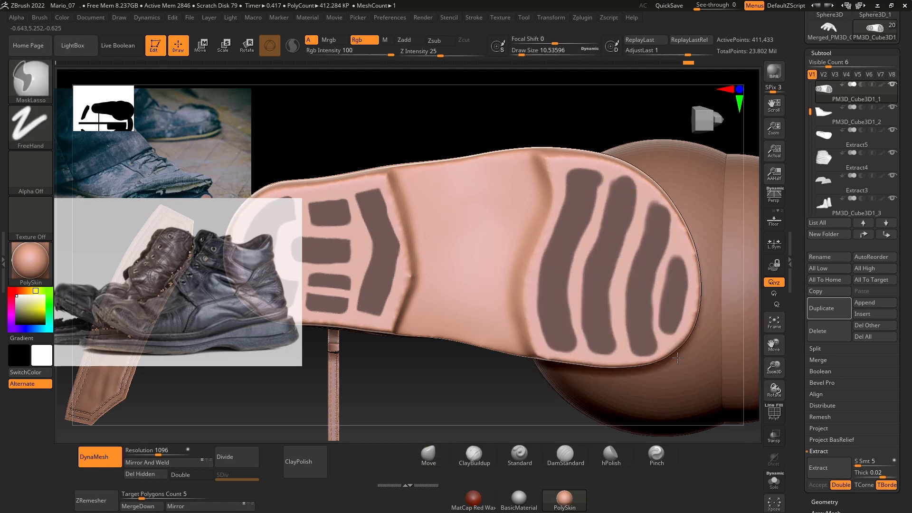
# Step: Trim the ends and edges of the forefoot tread bars' mask to follow the sole's outline at draw size about 10.5
pyautogui.keyDown('ctrl'); pyautogui.keyDown('alt'); pyautogui.moveTo(653, 200); pyautogui.dragTo(673, 217); pyautogui.keyUp('alt'); pyautogui.keyUp('ctrl')
pyautogui.keyDown('ctrl'); pyautogui.keyDown('alt'); pyautogui.moveTo(659, 283); pyautogui.dragTo(653, 350); pyautogui.keyUp('alt'); pyautogui.keyUp('ctrl')
pyautogui.keyDown('ctrl'); pyautogui.keyDown('alt'); pyautogui.moveTo(619, 294); pyautogui.dragTo(612, 355); pyautogui.keyUp('alt'); pyautogui.keyUp('ctrl')
pyautogui.keyDown('ctrl'); pyautogui.keyDown('alt'); pyautogui.moveTo(613, 179); pyautogui.dragTo(584, 240); pyautogui.keyUp('alt'); pyautogui.keyUp('ctrl')
pyautogui.keyDown('ctrl'); pyautogui.keyDown('alt'); pyautogui.moveTo(581, 309); pyautogui.dragTo(592, 353); pyautogui.keyUp('alt'); pyautogui.keyUp('ctrl')
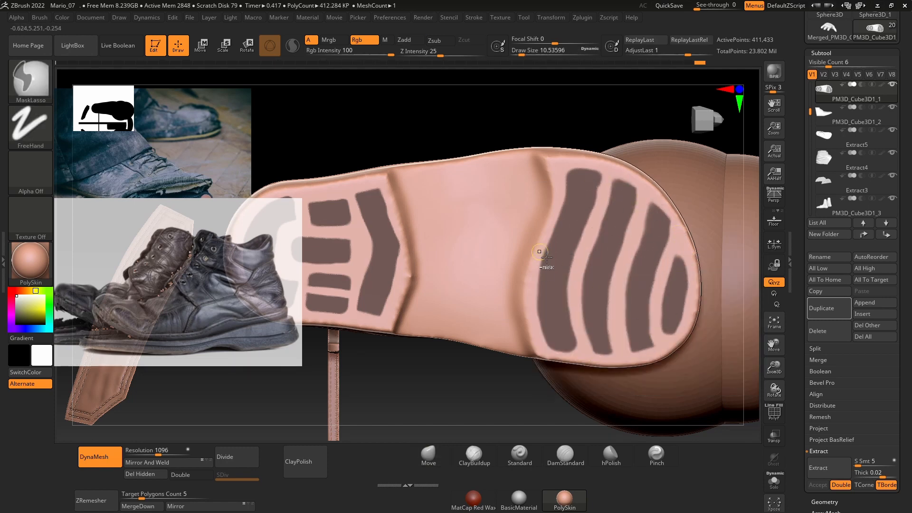
pyautogui.keyDown('ctrl'); pyautogui.keyDown('alt'); pyautogui.moveTo(547, 257); pyautogui.dragTo(542, 271); pyautogui.keyUp('alt'); pyautogui.keyUp('ctrl')
pyautogui.keyDown('ctrl'); pyautogui.keyDown('alt'); pyautogui.moveTo(546, 351); pyautogui.dragTo(584, 359); pyautogui.keyUp('alt'); pyautogui.keyUp('ctrl')
pyautogui.keyDown('alt'); pyautogui.moveTo(442, 379); pyautogui.dragTo(537, 375); pyautogui.keyUp('alt')
pyautogui.keyDown('ctrl'); pyautogui.keyDown('alt'); pyautogui.moveTo(502, 198); pyautogui.dragTo(526, 239); pyautogui.keyUp('alt'); pyautogui.keyUp('ctrl')
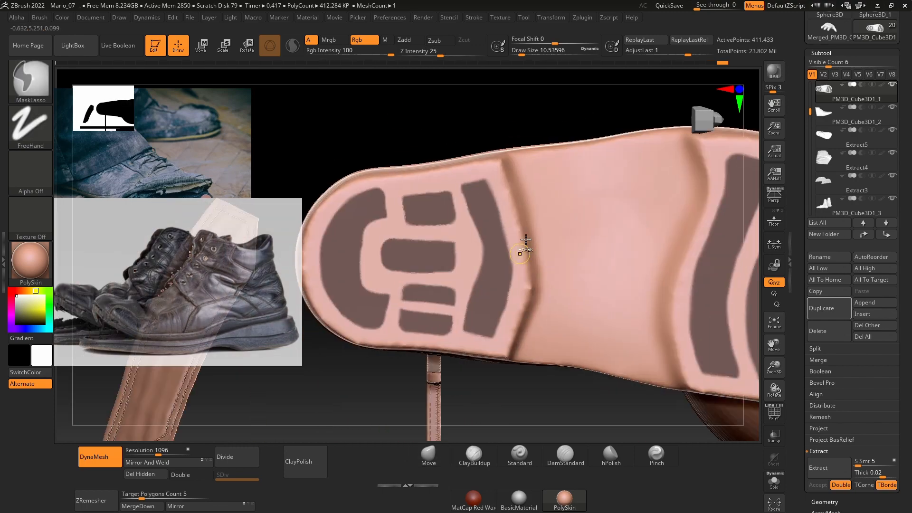
# Step: Move the masked tread blocks down out of the sole's underside and clear the mask
pyautogui.keyDown('alt'); pyautogui.moveTo(525, 394); pyautogui.dragTo(519, 230); pyautogui.keyUp('alt')
pyautogui.keyDown('alt'); pyautogui.moveTo(332, 309); pyautogui.dragTo(487, 256); pyautogui.keyUp('alt')
pyautogui.keyDown('shift'); pyautogui.moveTo(361, 332); pyautogui.dragTo(532, 266); pyautogui.keyUp('shift')
pyautogui.press('w')
pyautogui.keyDown('ctrl'); pyautogui.click(546, 337); pyautogui.keyUp('ctrl')
pyautogui.moveTo(532, 128); pyautogui.dragTo(533, 134)
pyautogui.press('q')
pyautogui.keyDown('ctrl'); pyautogui.click(554, 340); pyautogui.keyUp('ctrl')
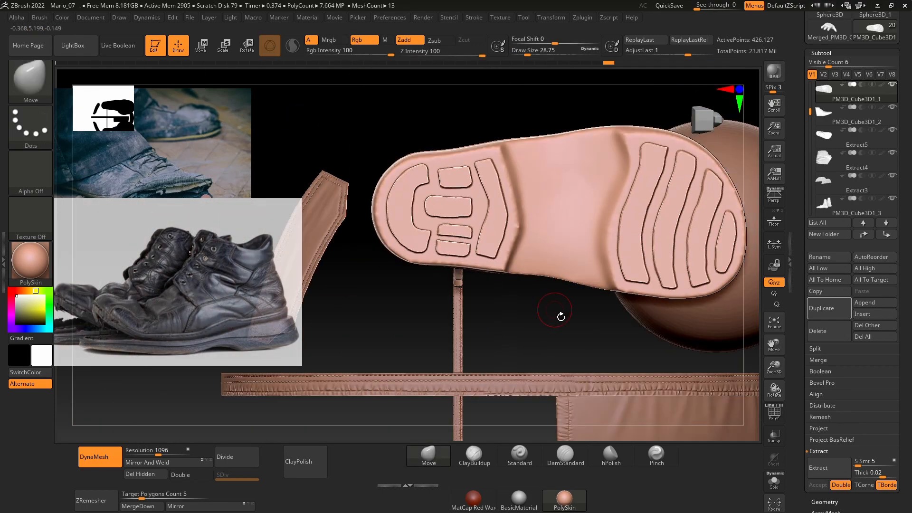
# Step: Sharpen the tread blocks' edges with the Pinch brush, and select the upper's rim strip with the draw size at about 35
pyautogui.press('b')
pyautogui.press('p')
pyautogui.press('i')
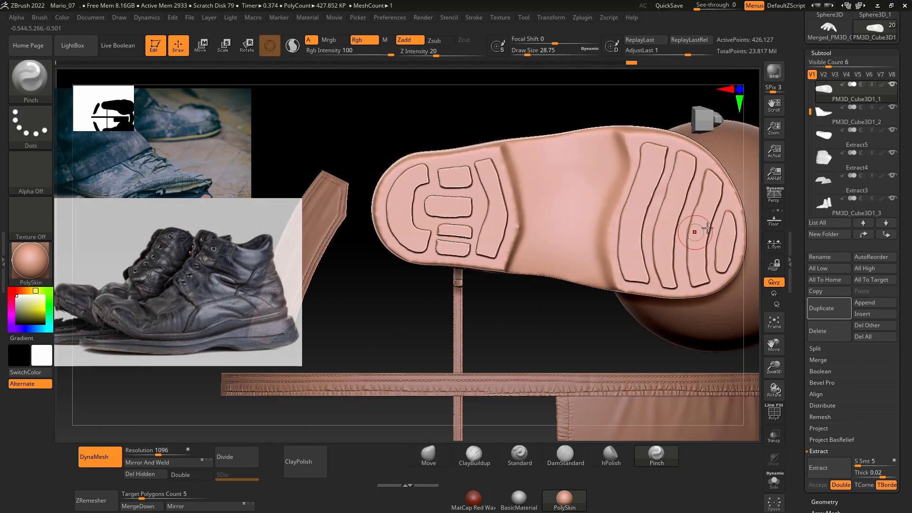
pyautogui.moveTo(456, 125); pyautogui.dragTo(423, 228)
pyautogui.keyDown('alt'); pyautogui.click(536, 275); pyautogui.keyUp('alt')
pyautogui.moveTo(418, 333); pyautogui.dragTo(115, 341)
pyautogui.moveTo(502, 400)
pyautogui.mouseDown()
pyautogui.moveTo(445, 397)
pyautogui.moveTo(425, 414)
pyautogui.mouseUp()
pyautogui.press('space')
pyautogui.moveTo(541, 177); pyautogui.dragTo(547, 177)
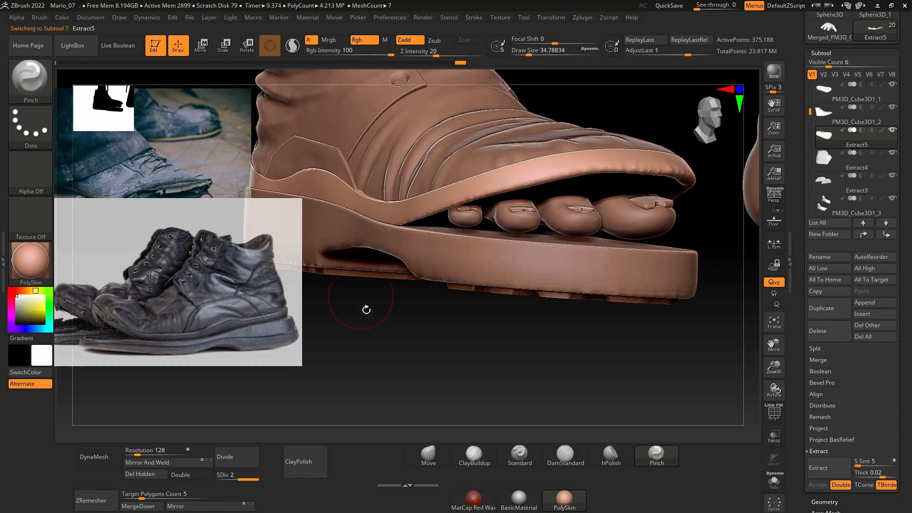
pyautogui.moveTo(456, 355); pyautogui.dragTo(527, 439)
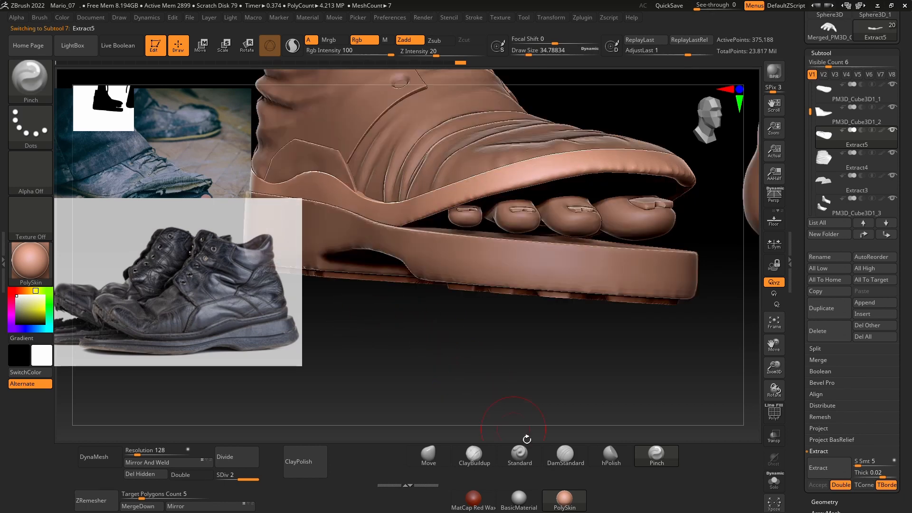
# Step: Set up the ClayBuildup brush with the DragRect stroke and Alpha 08
pyautogui.click(30, 126)
pyautogui.click(134, 132)
pyautogui.click(44, 83)
pyautogui.click(42, 83)
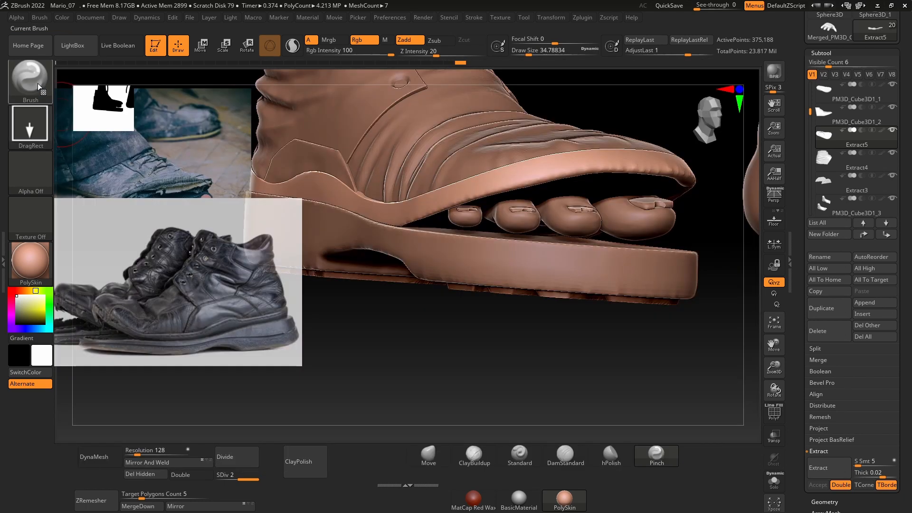
pyautogui.click(41, 83)
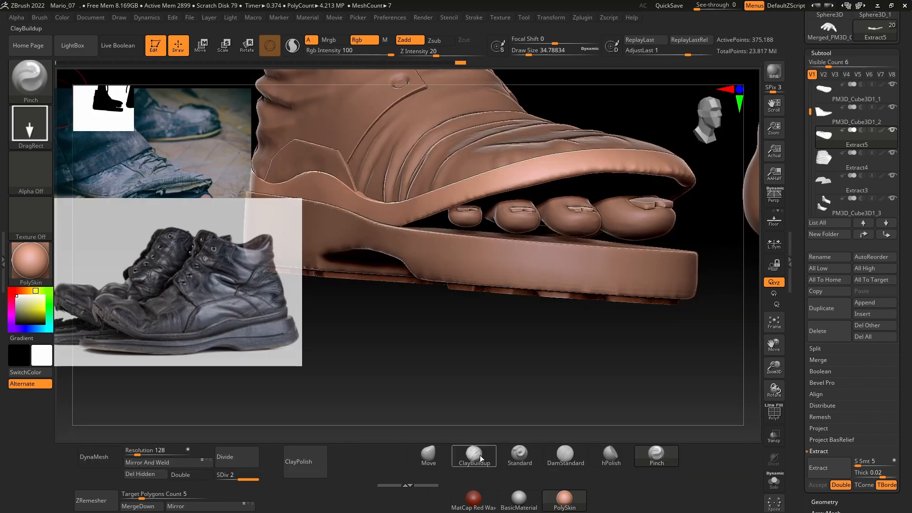
pyautogui.click(480, 458)
pyautogui.click(30, 124)
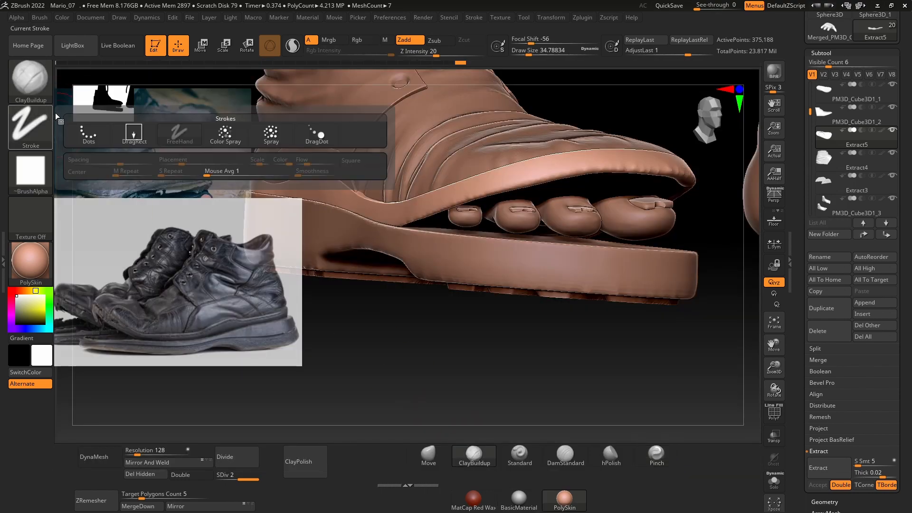
pyautogui.click(133, 129)
pyautogui.click(43, 179)
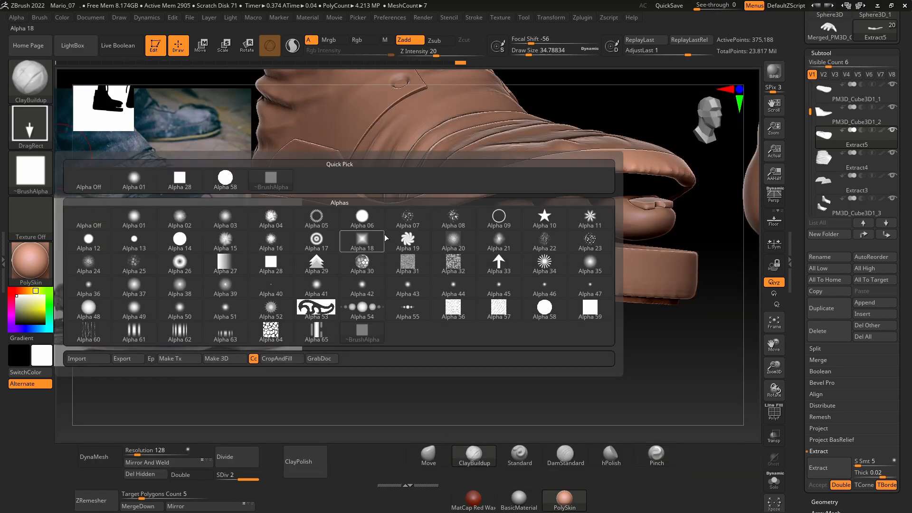
pyautogui.click(453, 218)
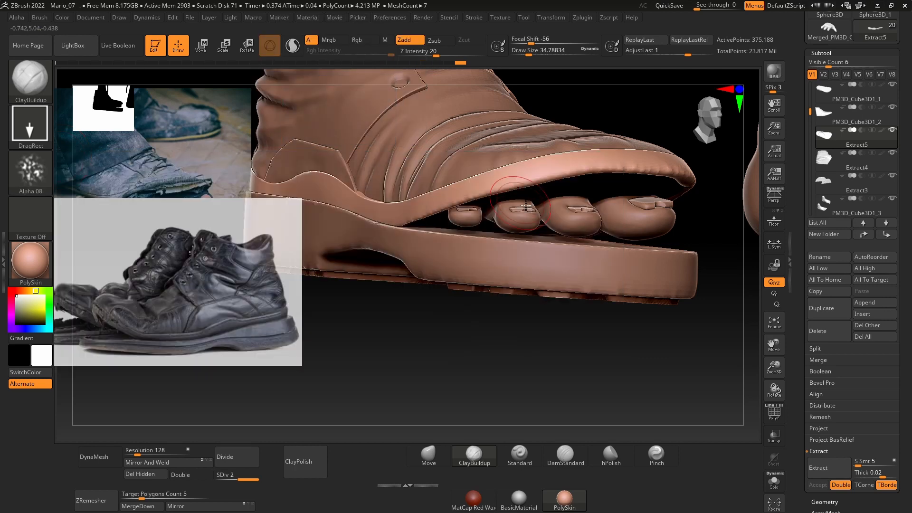
# Step: Stamp rough surface texture onto the upper's rim strip above the toes at draw size about 35
pyautogui.moveTo(560, 171)
pyautogui.mouseDown()
pyautogui.moveTo(531, 177)
pyautogui.moveTo(547, 183)
pyautogui.mouseUp()
pyautogui.moveTo(575, 219)
pyautogui.mouseDown(button='right')
pyautogui.moveTo(489, 361)
pyautogui.moveTo(515, 163)
pyautogui.mouseUp(button='right')
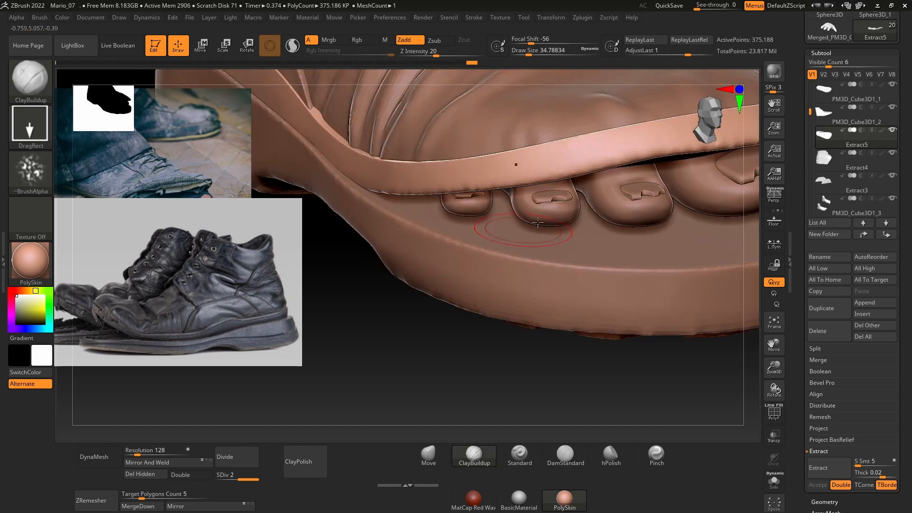
pyautogui.moveTo(576, 176); pyautogui.dragTo(543, 172)
pyautogui.keyDown('ctrl'); pyautogui.moveTo(541, 258); pyautogui.dragTo(574, 351, button='right'); pyautogui.keyUp('ctrl')
pyautogui.moveTo(502, 385); pyautogui.dragTo(506, 357, button='right')
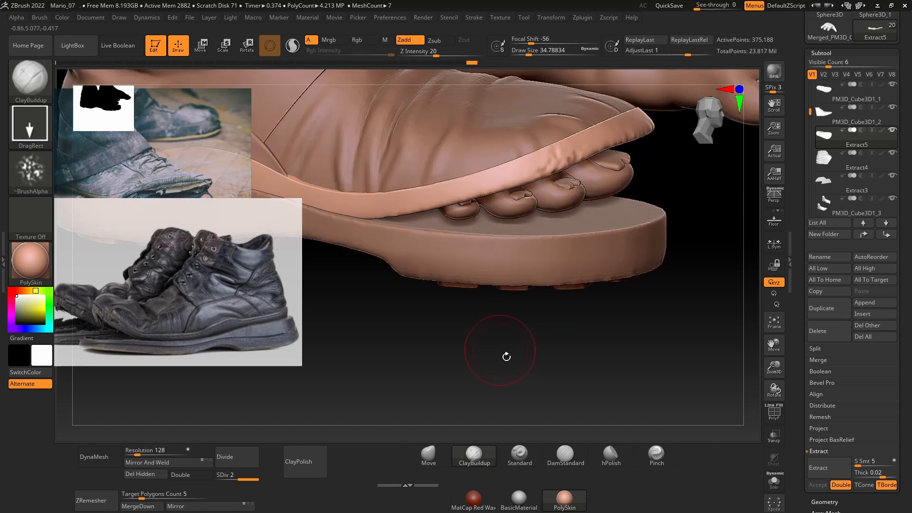
# Step: Subdivide the upper's rim strip to level 3 and continue stamping rough texture along it around the toe opening
pyautogui.hotkey('ctrl', 'd')
pyautogui.moveTo(537, 383); pyautogui.dragTo(522, 349, button='right')
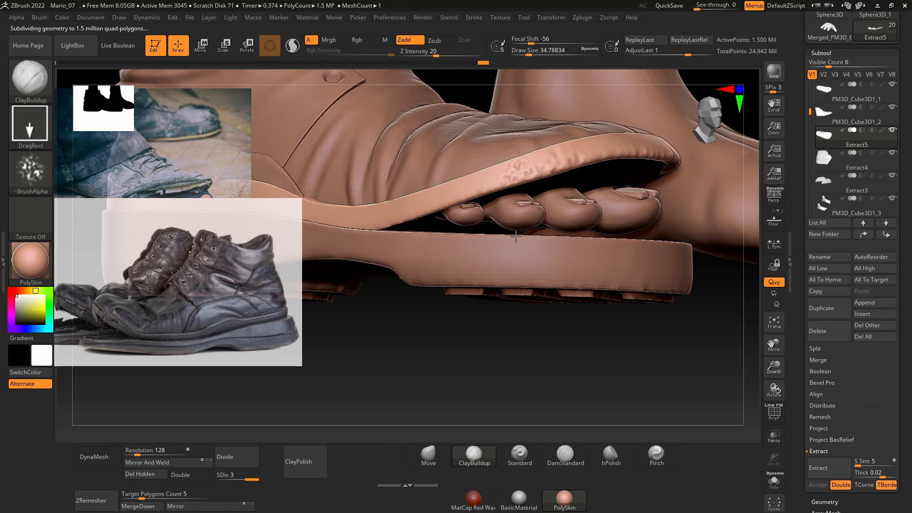
pyautogui.moveTo(473, 195); pyautogui.dragTo(494, 201, button='right')
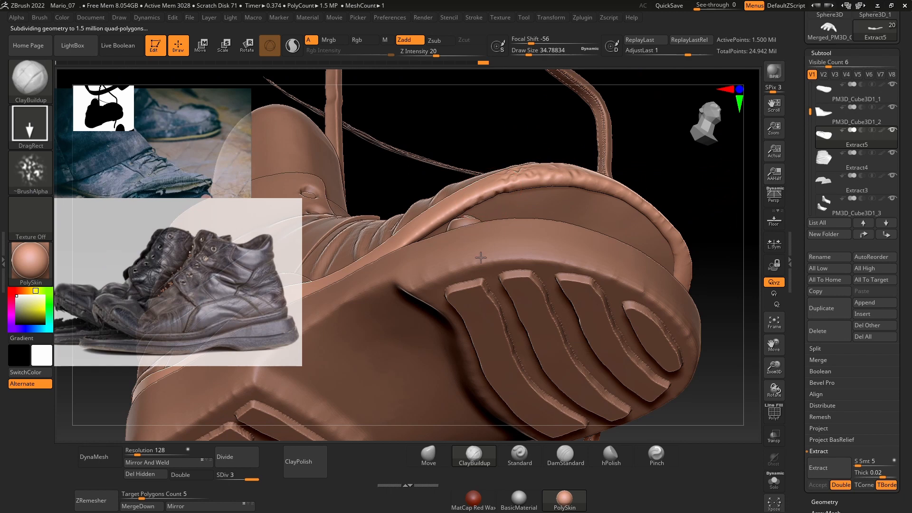
pyautogui.moveTo(481, 257)
pyautogui.keyDown('alt'); pyautogui.mouseDown()
pyautogui.moveTo(476, 221)
pyautogui.moveTo(455, 235)
pyautogui.mouseUp(); pyautogui.keyUp('alt')
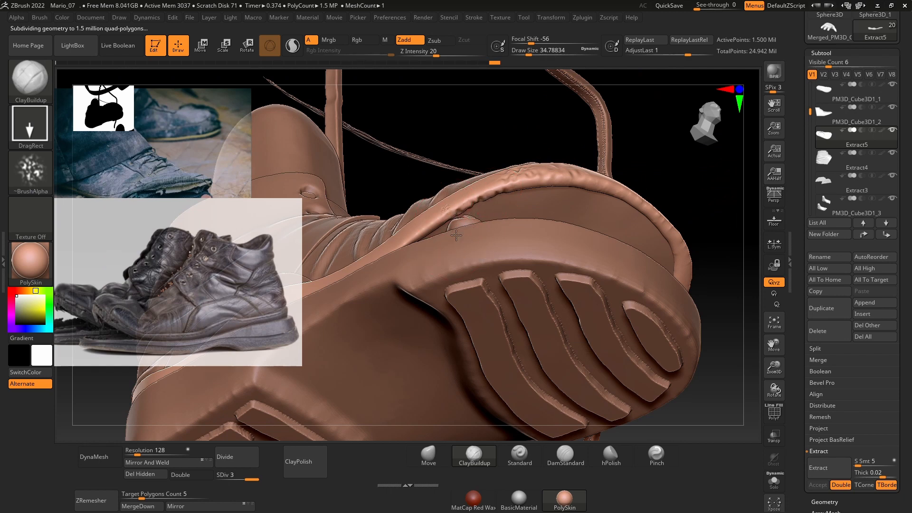
pyautogui.moveTo(508, 128)
pyautogui.mouseDown(button='right')
pyautogui.moveTo(542, 352)
pyautogui.moveTo(533, 386)
pyautogui.moveTo(521, 220)
pyautogui.mouseUp(button='right')
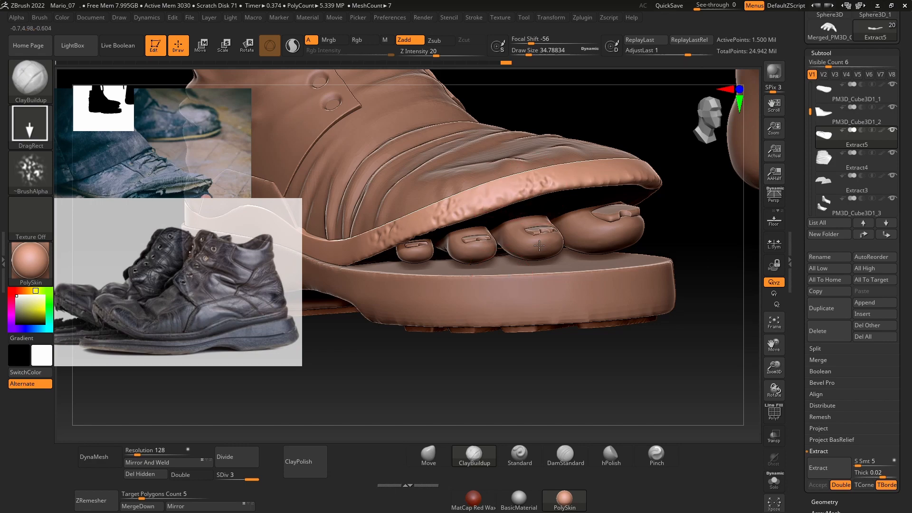
pyautogui.moveTo(521, 385); pyautogui.dragTo(424, 303, button='right')
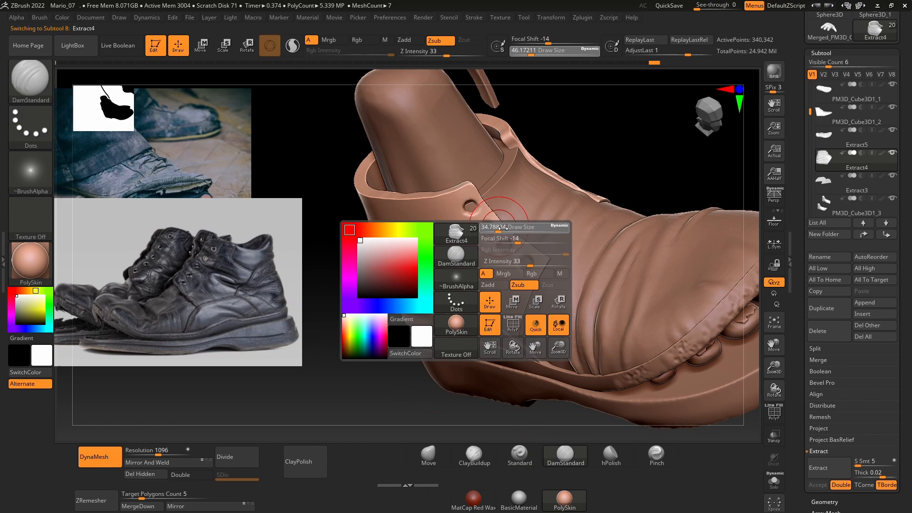
# Step: Carve creases between the lace eyelets of the ankle piece with the DamStandard brush and smooth their ends
pyautogui.moveTo(499, 221); pyautogui.dragTo(441, 228)
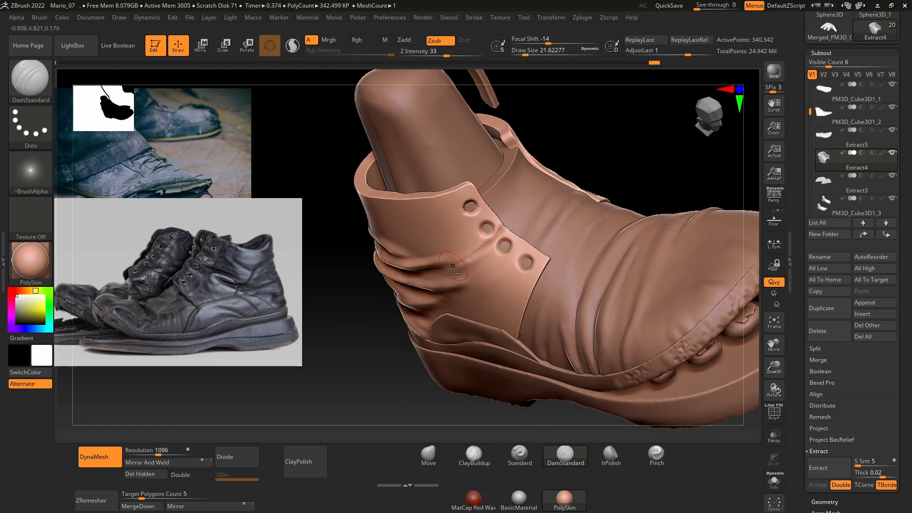
pyautogui.moveTo(603, 157)
pyautogui.mouseDown(button='right')
pyautogui.moveTo(679, 128)
pyautogui.moveTo(521, 197)
pyautogui.mouseUp(button='right')
pyautogui.keyDown('shift'); pyautogui.moveTo(518, 197); pyautogui.dragTo(475, 202); pyautogui.keyUp('shift')
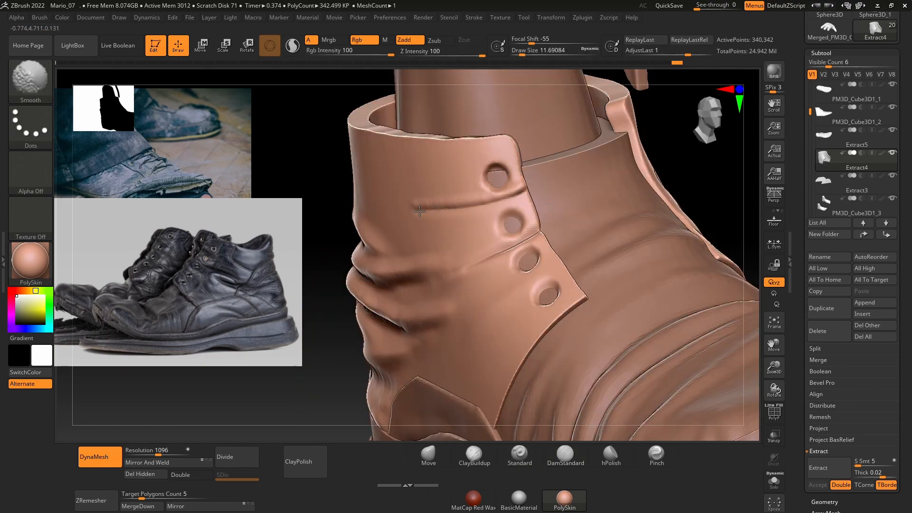
pyautogui.moveTo(594, 199)
pyautogui.mouseDown(button='right')
pyautogui.moveTo(478, 265)
pyautogui.moveTo(527, 233)
pyautogui.mouseUp(button='right')
pyautogui.moveTo(527, 233)
pyautogui.mouseDown()
pyautogui.moveTo(482, 262)
pyautogui.moveTo(418, 269)
pyautogui.mouseUp()
pyautogui.moveTo(475, 266); pyautogui.dragTo(527, 255, button='right')
pyautogui.keyDown('shift'); pyautogui.moveTo(527, 255); pyautogui.dragTo(442, 278); pyautogui.keyUp('shift')
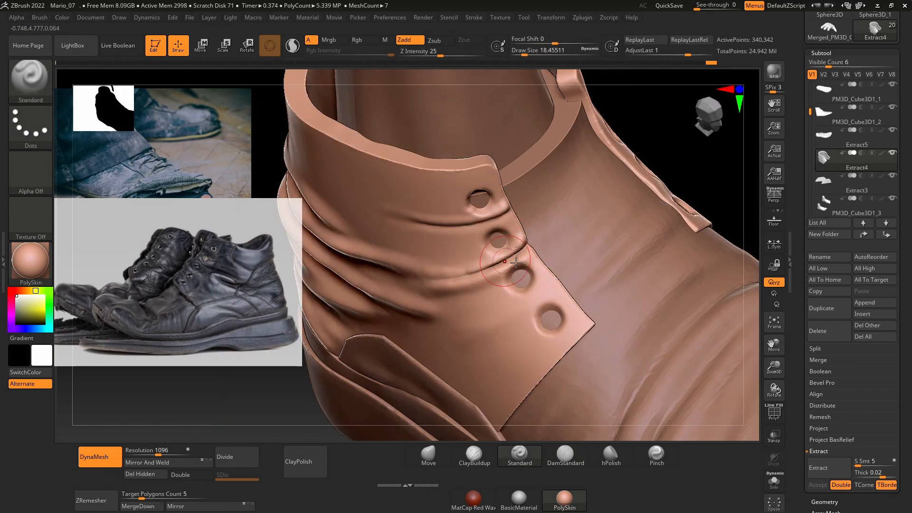
# Step: Build up and blend the ankle piece's folds with the Standard brush at draw size about 18 and the Simple_Fold1 brush
pyautogui.moveTo(513, 280)
pyautogui.mouseDown(button='right')
pyautogui.moveTo(560, 295)
pyautogui.moveTo(517, 200)
pyautogui.moveTo(597, 178)
pyautogui.moveTo(570, 204)
pyautogui.mouseUp(button='right')
pyautogui.keyDown('shift'); pyautogui.moveTo(467, 224); pyautogui.dragTo(413, 230); pyautogui.keyUp('shift')
pyautogui.keyDown('alt'); pyautogui.moveTo(468, 235); pyautogui.dragTo(584, 187, button='right'); pyautogui.keyUp('alt')
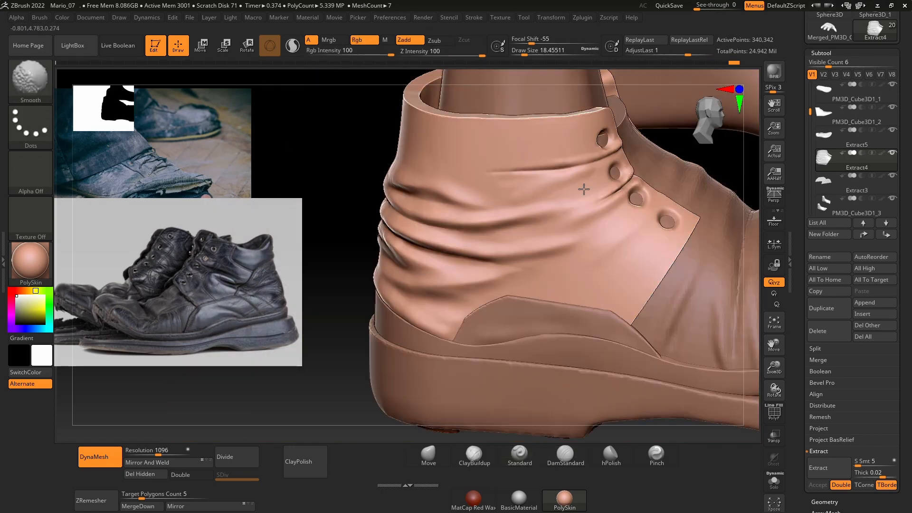
pyautogui.moveTo(517, 187)
pyautogui.keyDown('shift'); pyautogui.mouseDown()
pyautogui.moveTo(456, 189)
pyautogui.moveTo(459, 176)
pyautogui.mouseUp(); pyautogui.keyUp('shift')
pyautogui.keyDown('alt'); pyautogui.moveTo(485, 342); pyautogui.dragTo(500, 276, button='right'); pyautogui.keyUp('alt')
pyautogui.press('space')
pyautogui.moveTo(543, 235); pyautogui.dragTo(551, 235)
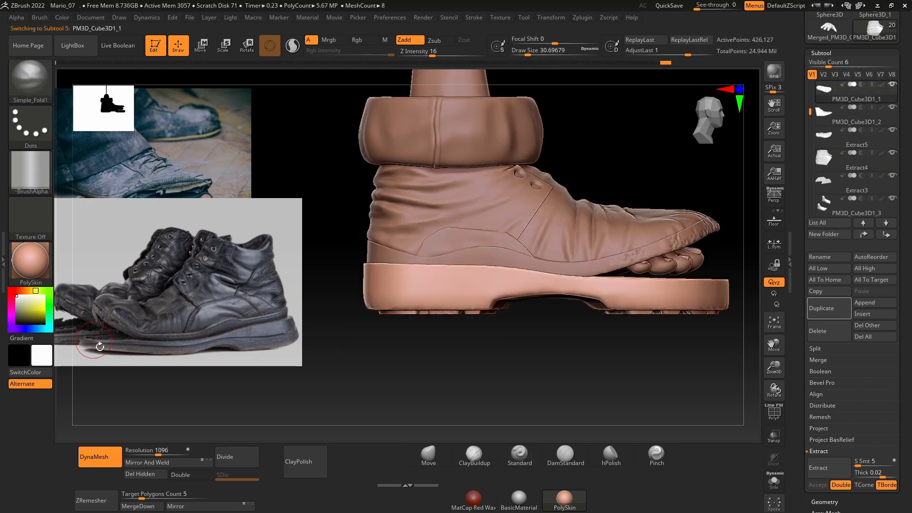
# Step: Select the sole in side view and mask its heel half with MaskLasso, softening the mask's edge at the arch
pyautogui.moveTo(606, 383); pyautogui.dragTo(566, 389, button='right')
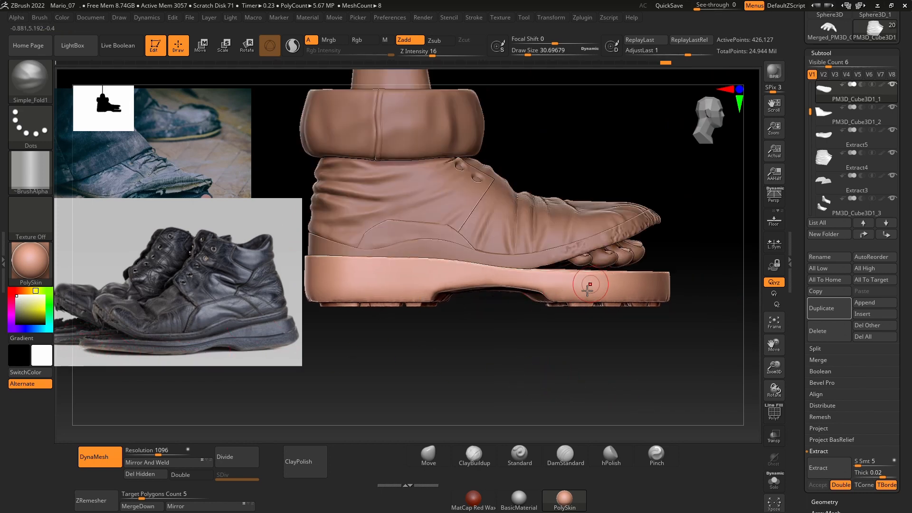
pyautogui.moveTo(653, 368)
pyautogui.mouseDown(button='right')
pyautogui.moveTo(676, 330)
pyautogui.moveTo(673, 350)
pyautogui.moveTo(653, 358)
pyautogui.mouseUp(button='right')
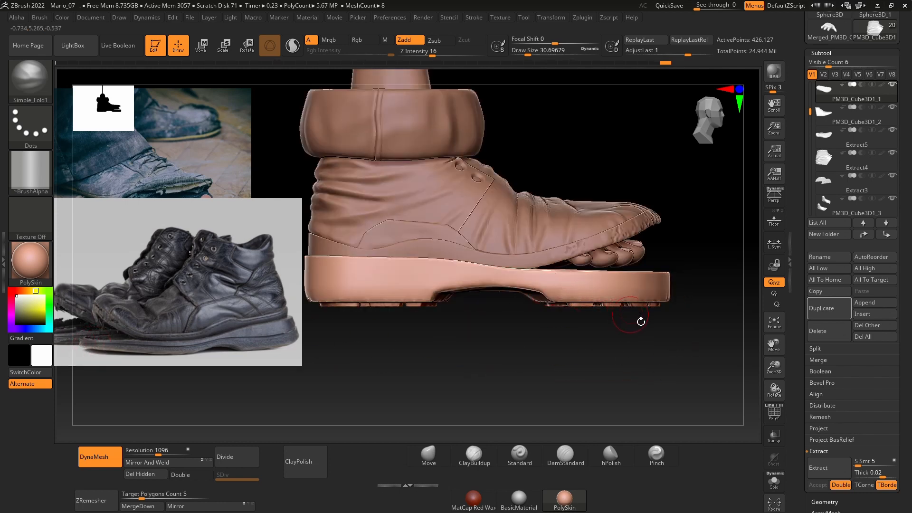
pyautogui.keyDown('ctrl'); pyautogui.moveTo(702, 336); pyautogui.dragTo(518, 226); pyautogui.keyUp('ctrl')
pyautogui.moveTo(691, 257)
pyautogui.mouseDown(button='right')
pyautogui.moveTo(677, 292)
pyautogui.moveTo(696, 258)
pyautogui.mouseUp(button='right')
pyautogui.keyDown('ctrl'); pyautogui.click(579, 361); pyautogui.keyUp('ctrl')
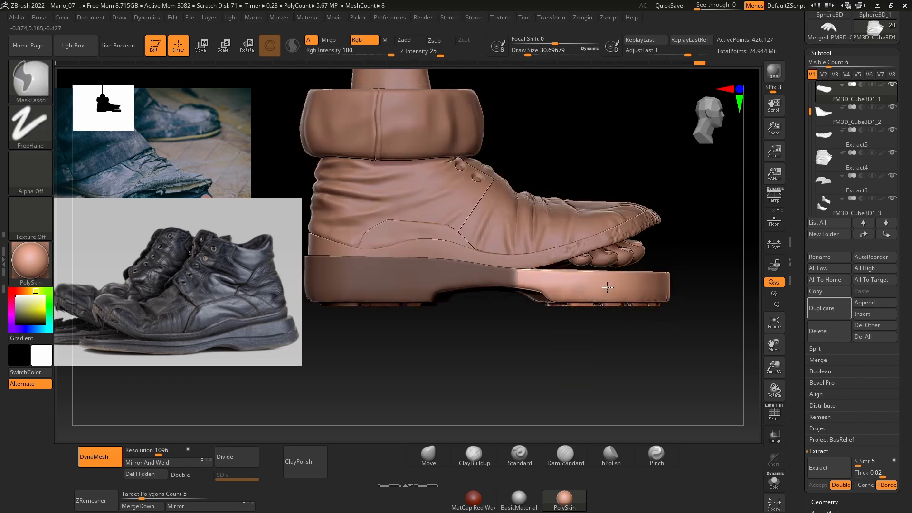
# Step: Place the gizmo on the sole's unmasked front part and scale that part thinner vertically
pyautogui.press('w')
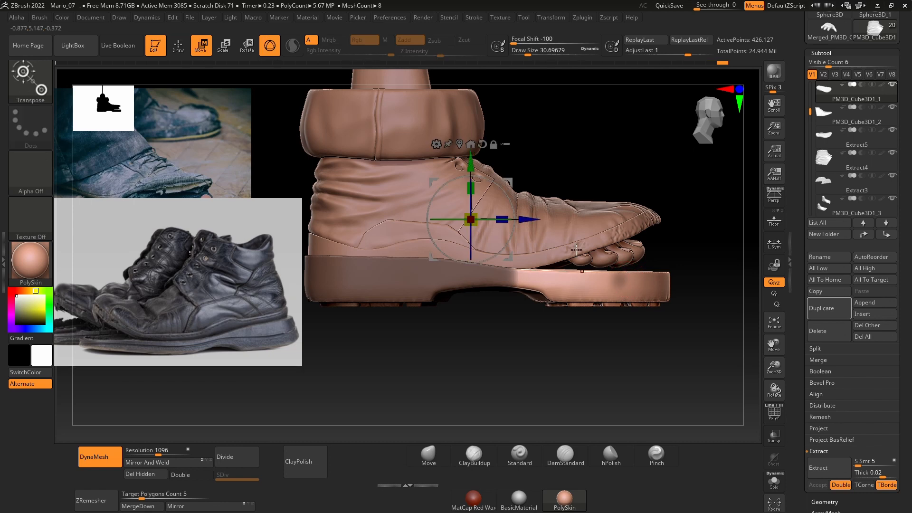
pyautogui.moveTo(529, 219); pyautogui.dragTo(636, 220)
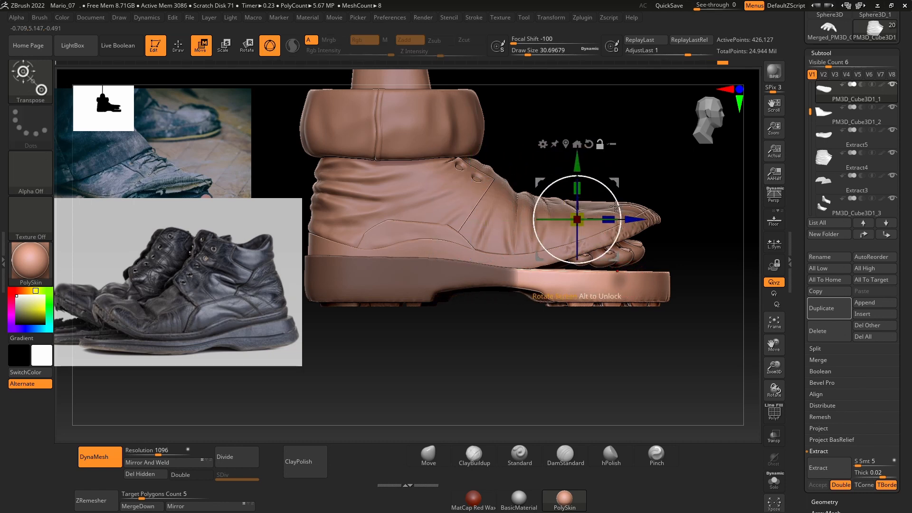
pyautogui.moveTo(579, 165); pyautogui.dragTo(584, 220)
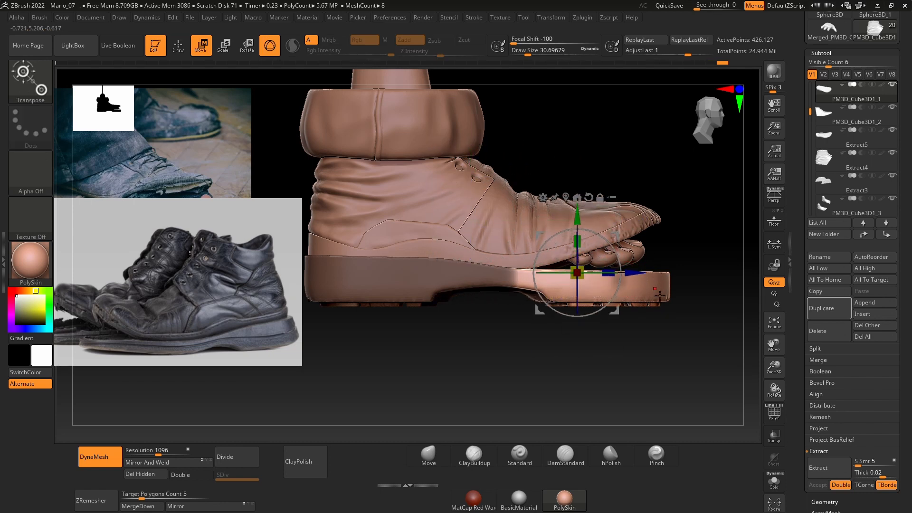
pyautogui.press('q')
pyautogui.press('w')
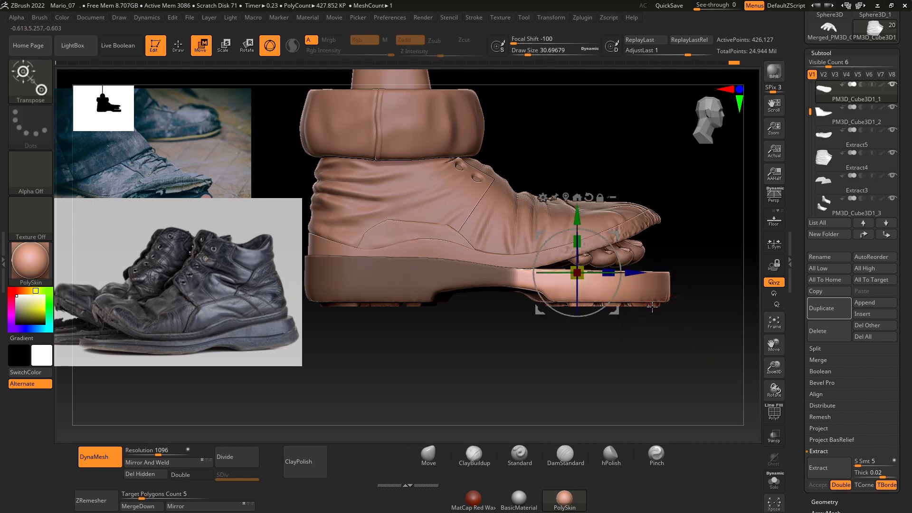
pyautogui.moveTo(578, 241); pyautogui.dragTo(583, 259)
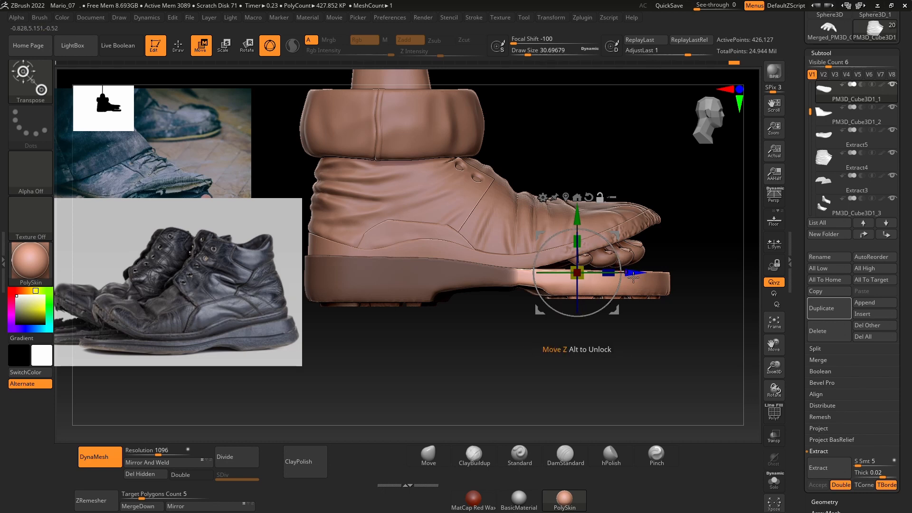
# Step: Move the gizmo back to the arch, tilt the sole's front part slightly upward, and clear the mask
pyautogui.moveTo(633, 277)
pyautogui.keyDown('alt'); pyautogui.mouseDown()
pyautogui.moveTo(580, 265)
pyautogui.moveTo(545, 239)
pyautogui.mouseUp(); pyautogui.keyUp('alt')
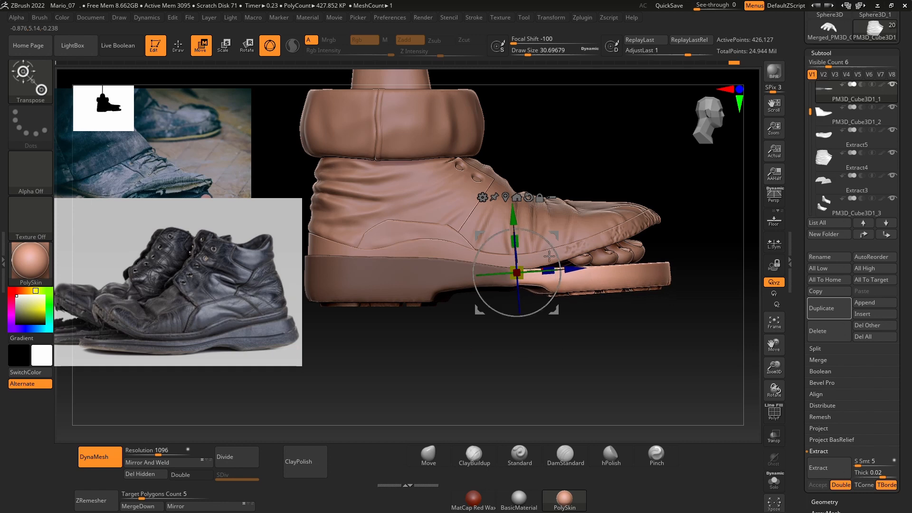
pyautogui.press('q')
pyautogui.keyDown('ctrl'); pyautogui.moveTo(602, 357); pyautogui.dragTo(630, 375); pyautogui.keyUp('ctrl')
# Step: Smooth the underside of the sole's arch and its transition to the front tread at draw size about 39
pyautogui.moveTo(632, 358)
pyautogui.mouseDown()
pyautogui.moveTo(605, 375)
pyautogui.moveTo(543, 332)
pyautogui.moveTo(527, 344)
pyautogui.moveTo(531, 294)
pyautogui.mouseUp()
pyautogui.press('space')
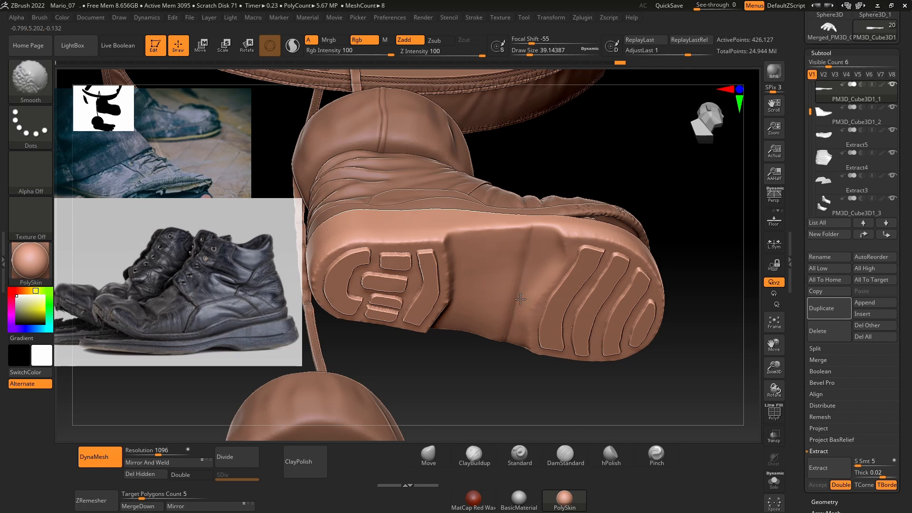
pyautogui.keyDown('shift'); pyautogui.moveTo(506, 290); pyautogui.dragTo(509, 283); pyautogui.keyUp('shift')
pyautogui.moveTo(494, 364)
pyautogui.mouseDown()
pyautogui.moveTo(505, 292)
pyautogui.moveTo(527, 254)
pyautogui.mouseUp()
pyautogui.moveTo(571, 216); pyautogui.dragTo(566, 259)
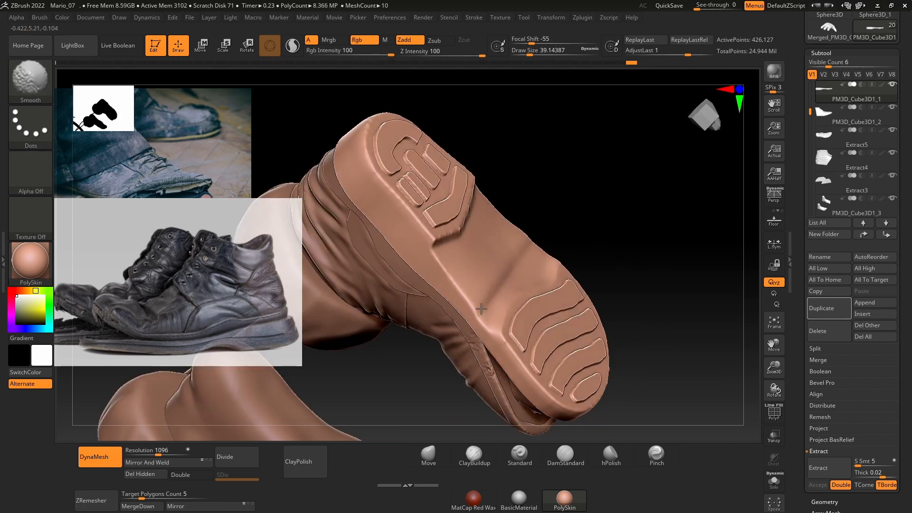
pyautogui.moveTo(600, 213); pyautogui.dragTo(565, 327)
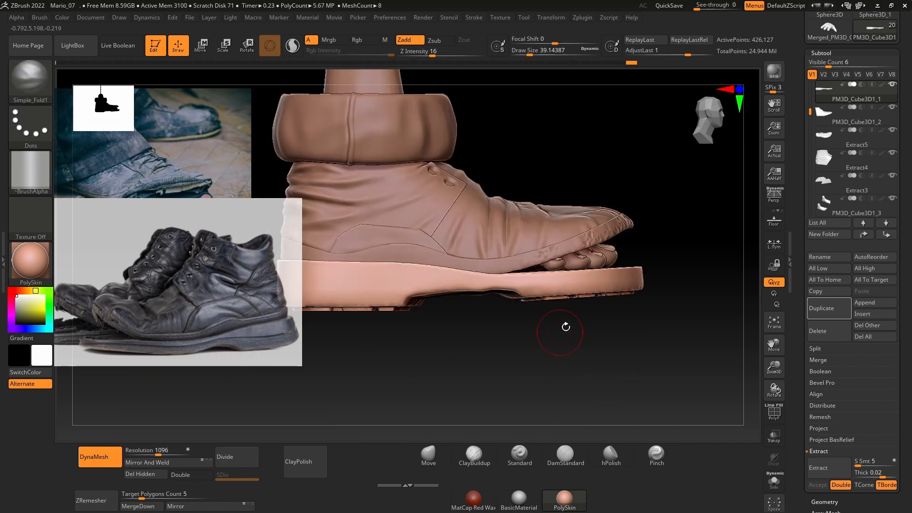
pyautogui.keyDown('ctrl'); pyautogui.moveTo(566, 327); pyautogui.dragTo(532, 342, button='right'); pyautogui.keyUp('ctrl')
pyautogui.moveTo(528, 361); pyautogui.dragTo(520, 272)
pyautogui.keyDown('ctrl'); pyautogui.moveTo(520, 271); pyautogui.dragTo(536, 289, button='right'); pyautogui.keyUp('ctrl')
pyautogui.keyDown('alt'); pyautogui.moveTo(570, 213); pyautogui.dragTo(554, 149); pyautogui.keyUp('alt')
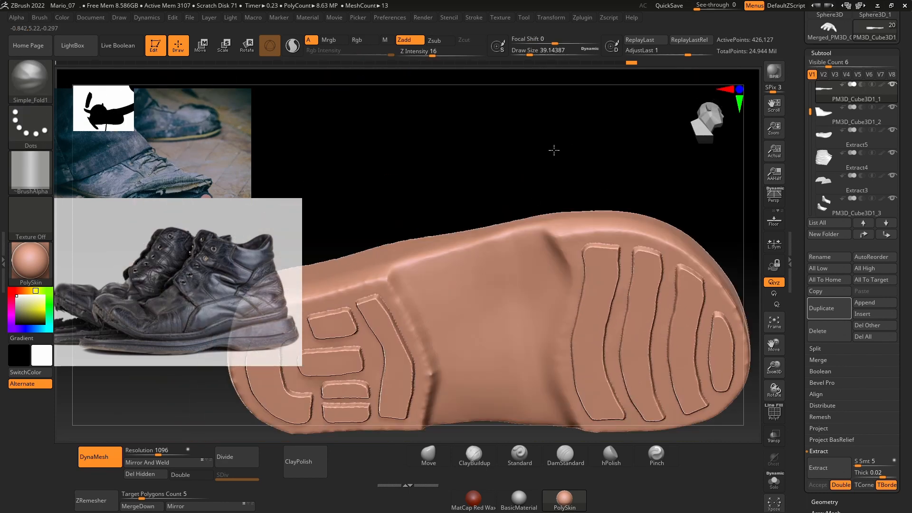
# Step: Flatten the sole's arch and its borders with the tread areas using hPolish at draw sizes about 56 and 37
pyautogui.click(620, 452)
pyautogui.press('space')
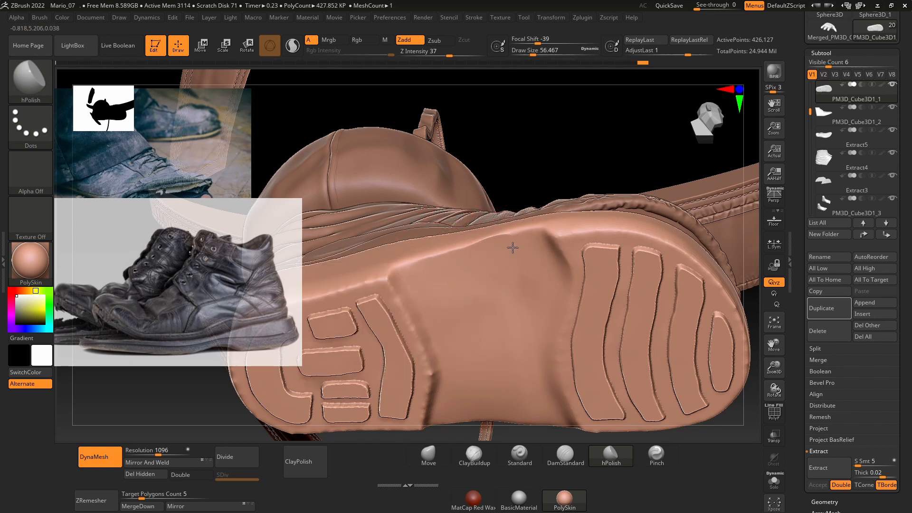
pyautogui.moveTo(521, 241); pyautogui.dragTo(523, 251)
pyautogui.moveTo(565, 166)
pyautogui.mouseDown()
pyautogui.moveTo(577, 217)
pyautogui.moveTo(568, 238)
pyautogui.mouseUp()
pyautogui.press('space')
pyautogui.moveTo(516, 316); pyautogui.dragTo(491, 247)
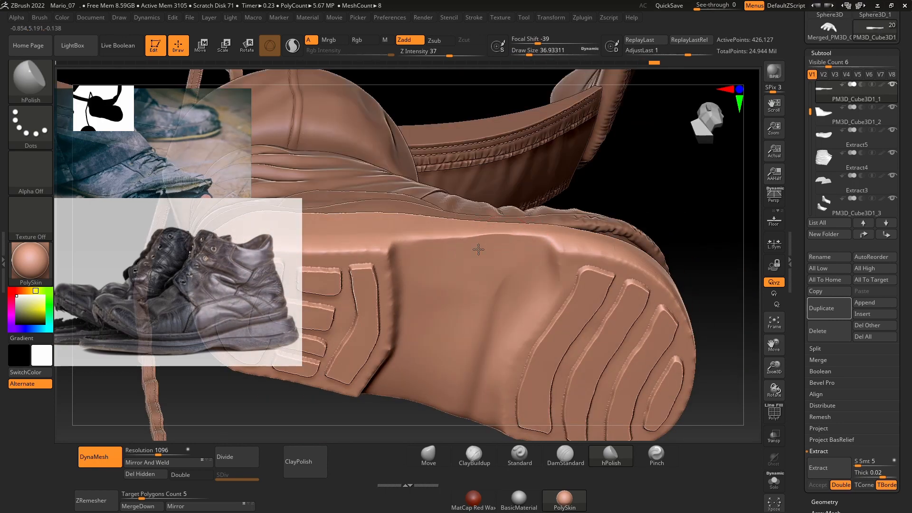
pyautogui.moveTo(656, 197); pyautogui.dragTo(457, 251)
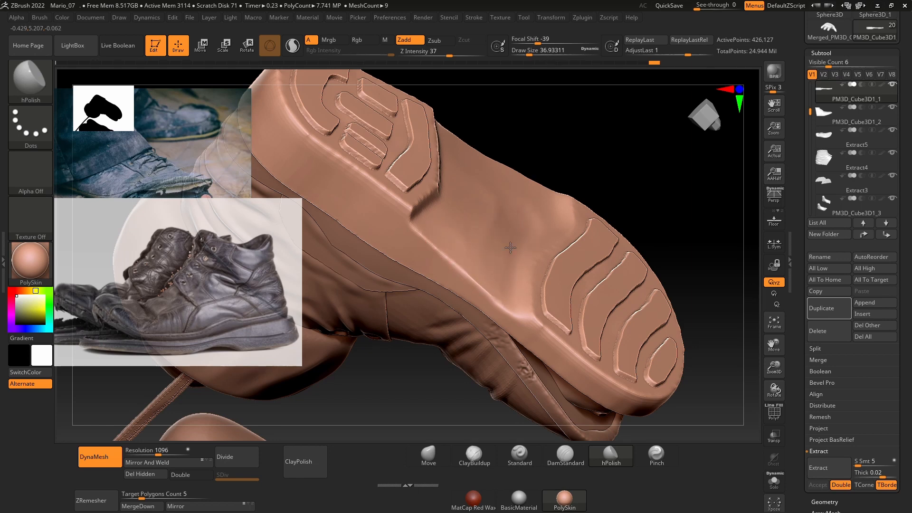
pyautogui.keyDown('shift'); pyautogui.moveTo(510, 247); pyautogui.dragTo(571, 186, button='right'); pyautogui.keyUp('shift')
pyautogui.moveTo(471, 327); pyautogui.dragTo(488, 243)
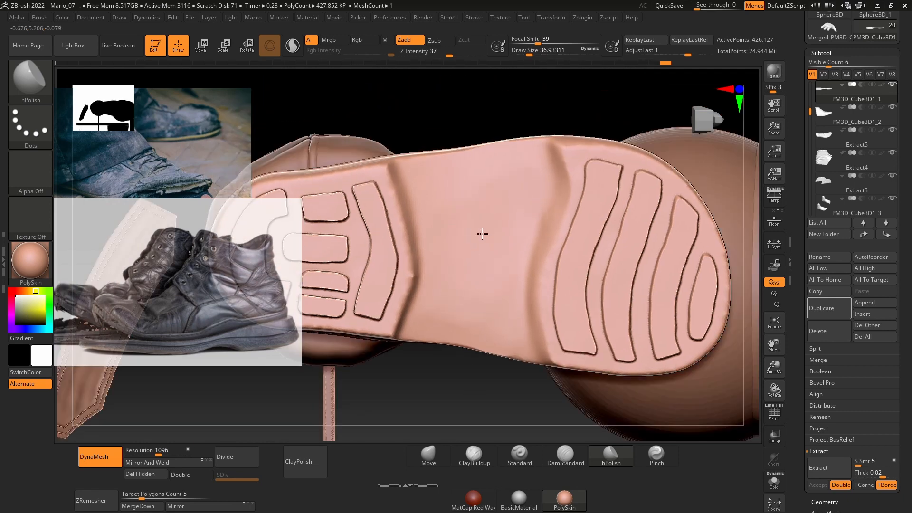
pyautogui.press('shift')
pyautogui.keyDown('shift'); pyautogui.moveTo(481, 174); pyautogui.dragTo(483, 282, button='right'); pyautogui.keyUp('shift')
# Step: Check the shoe from the front and side, and for the sole turn off DynaMesh and subdivide it to level 2
pyautogui.keyDown('shift'); pyautogui.moveTo(572, 297); pyautogui.dragTo(617, 324, button='right'); pyautogui.keyUp('shift')
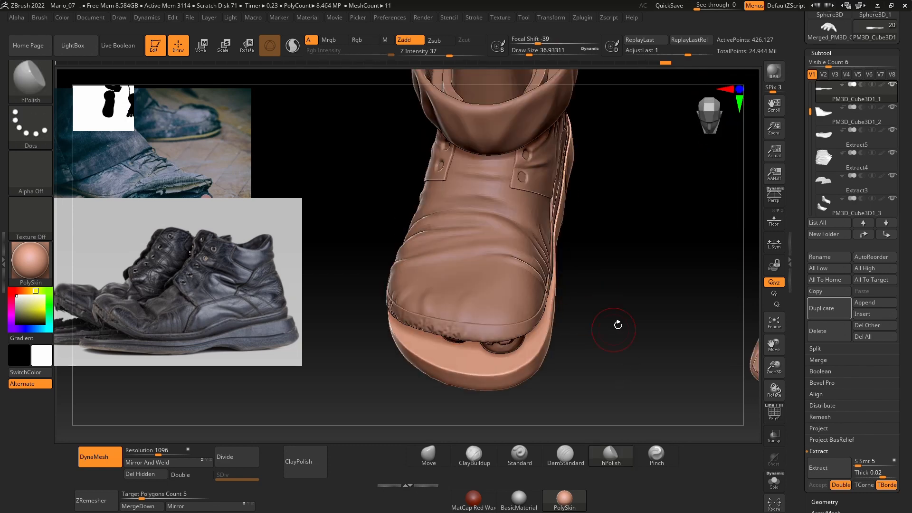
pyautogui.keyDown('alt'); pyautogui.click(539, 186); pyautogui.keyUp('alt')
pyautogui.moveTo(633, 291); pyautogui.dragTo(634, 223, button='right')
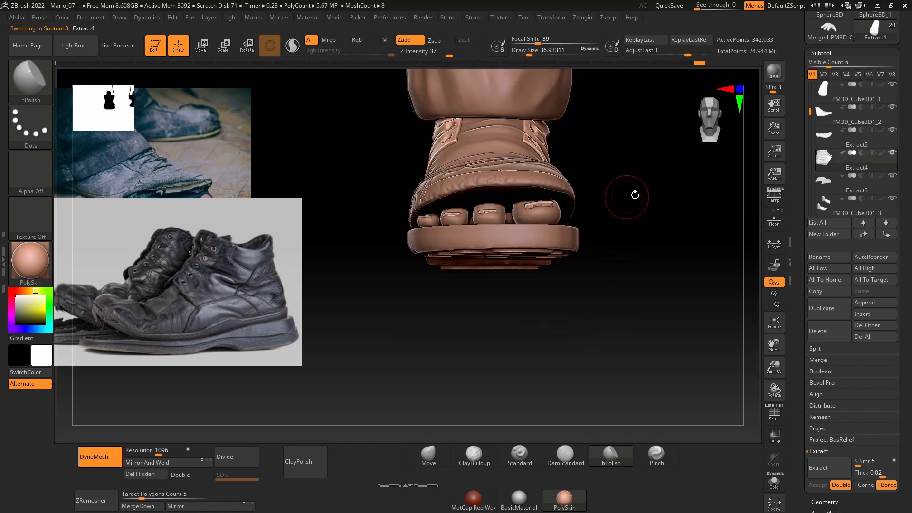
pyautogui.keyDown('ctrl'); pyautogui.moveTo(582, 191); pyautogui.dragTo(579, 193); pyautogui.keyUp('ctrl')
pyautogui.keyDown('shift'); pyautogui.moveTo(613, 185); pyautogui.dragTo(637, 183, button='right'); pyautogui.keyUp('shift')
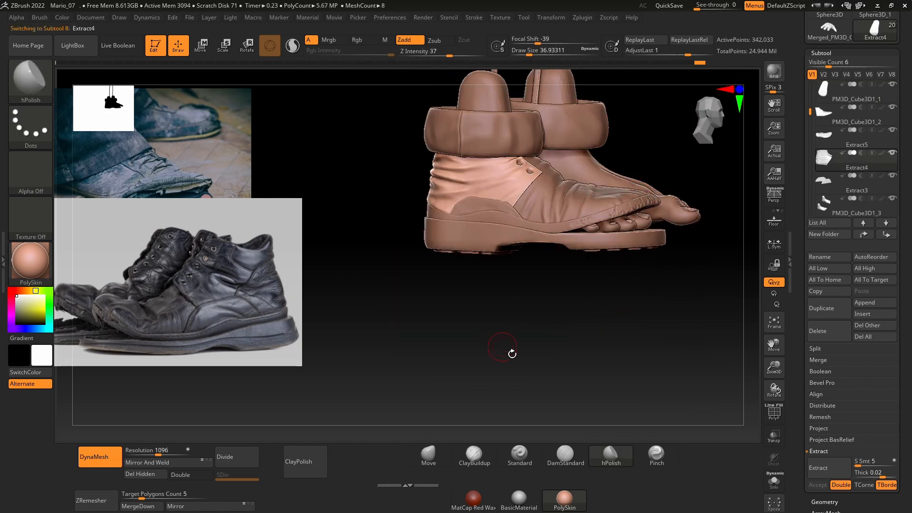
pyautogui.moveTo(511, 353)
pyautogui.keyDown('alt'); pyautogui.mouseDown(button='right')
pyautogui.moveTo(510, 371)
pyautogui.moveTo(507, 339)
pyautogui.mouseUp(button='right'); pyautogui.keyUp('alt')
pyautogui.keyDown('alt'); pyautogui.click(489, 288); pyautogui.keyUp('alt')
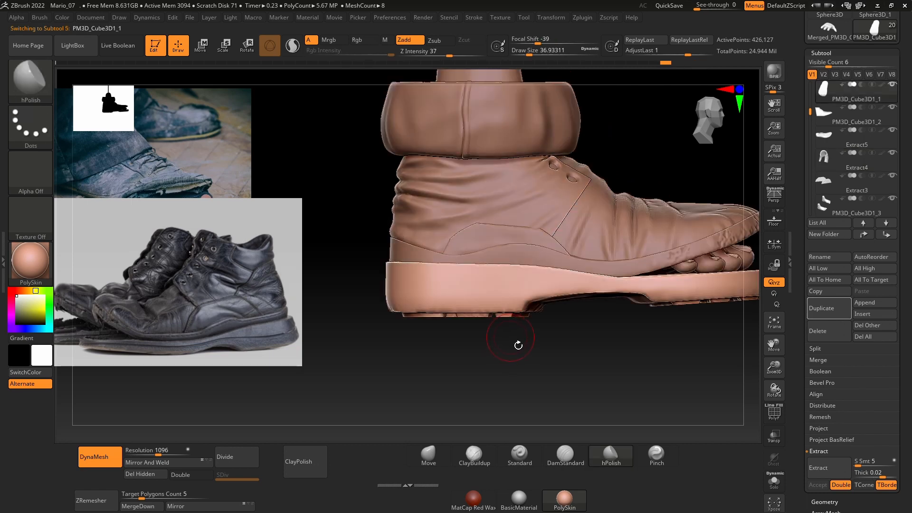
pyautogui.keyDown('alt'); pyautogui.moveTo(542, 374); pyautogui.dragTo(510, 366, button='right'); pyautogui.keyUp('alt')
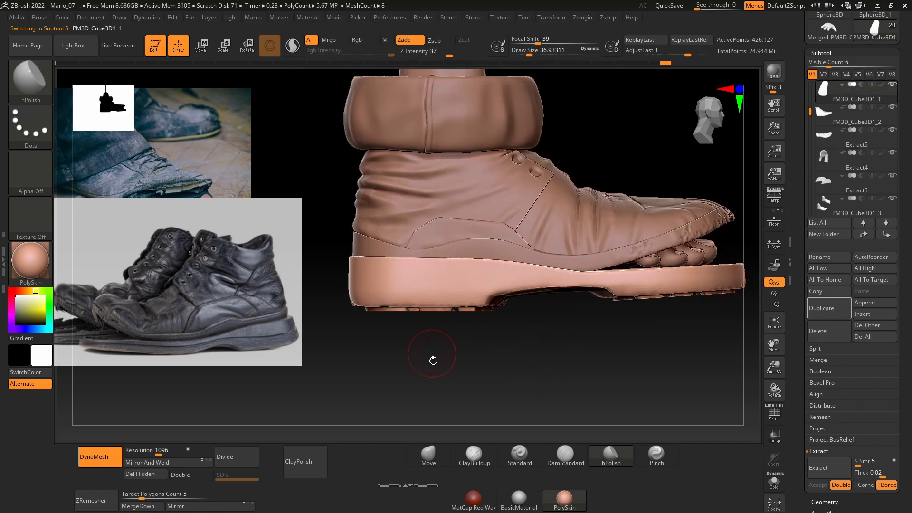
pyautogui.click(102, 456)
pyautogui.hotkey('ctrl', 'd')
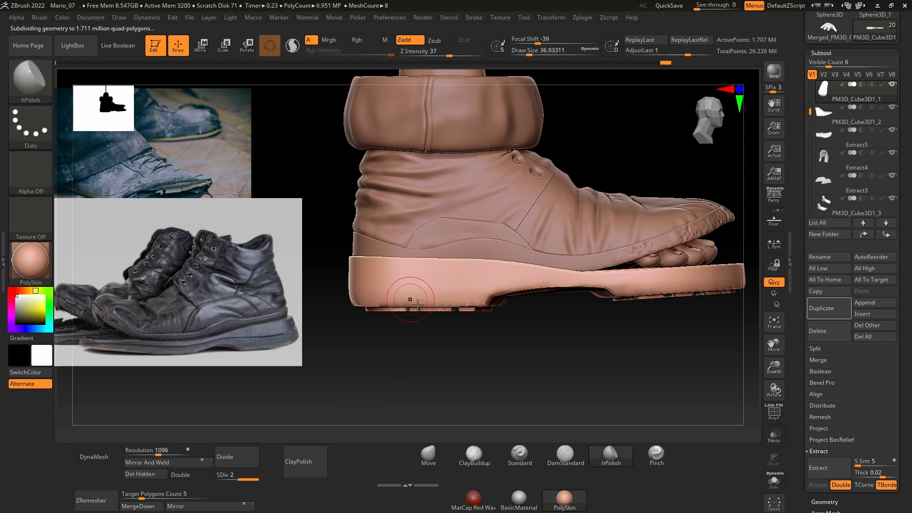
# Step: Load the Sewing_Bumped1 brush, stroke a seam line along the side of the sole's heel, and reopen the brush library
pyautogui.press(',')
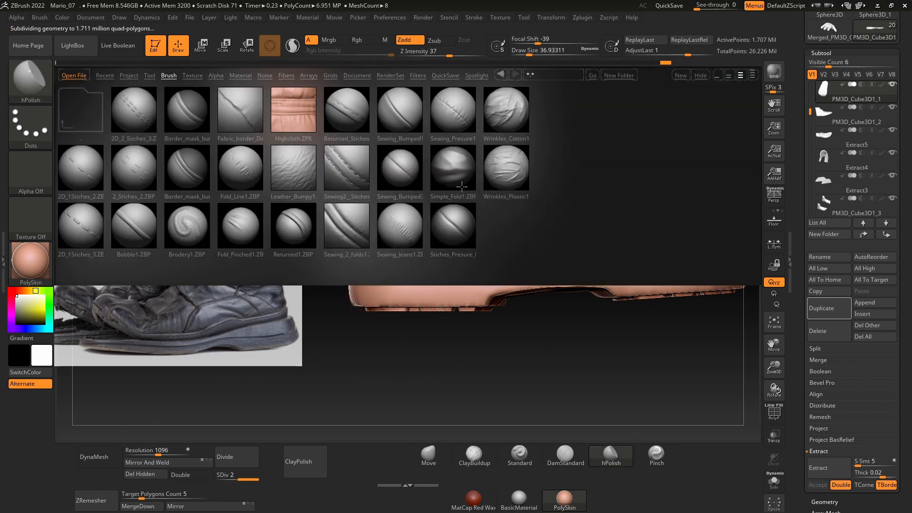
pyautogui.doubleClick(405, 122)
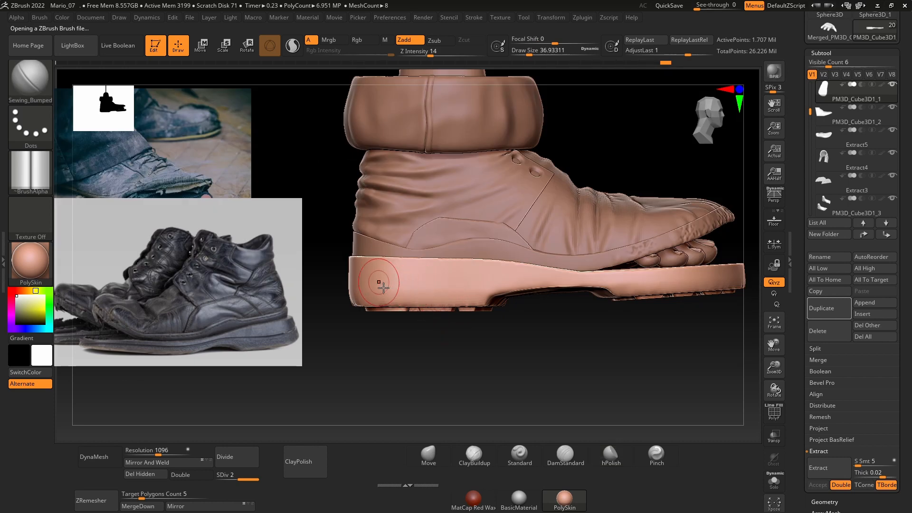
pyautogui.moveTo(383, 287); pyautogui.dragTo(488, 296)
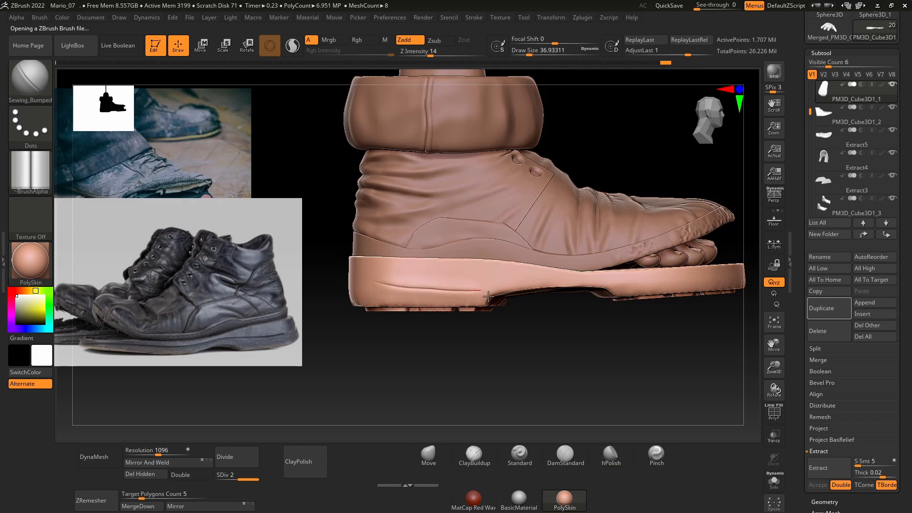
pyautogui.press(',')
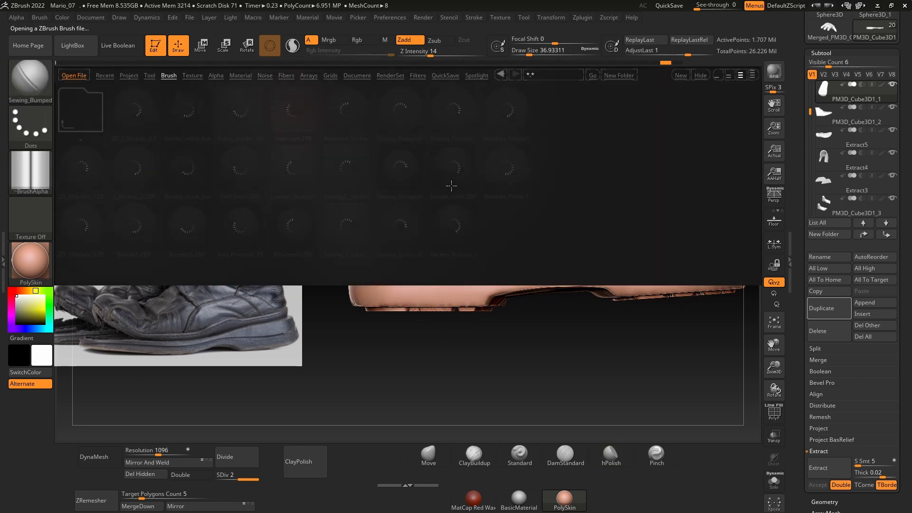
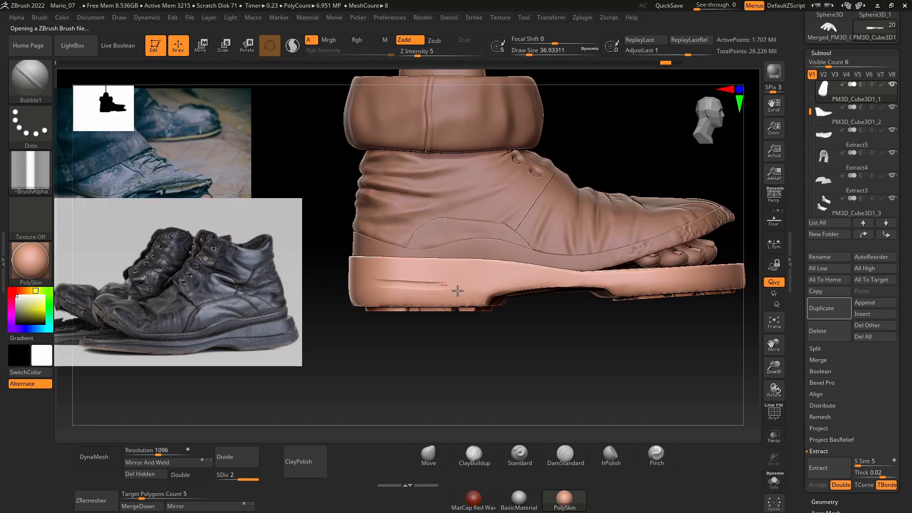
# Step: Undo the last sole stroke and set the Bobble1 brush to a draw size of about 12.9 and Z intensity 11
pyautogui.hotkey('ctrl', 'z')
pyautogui.press('space')
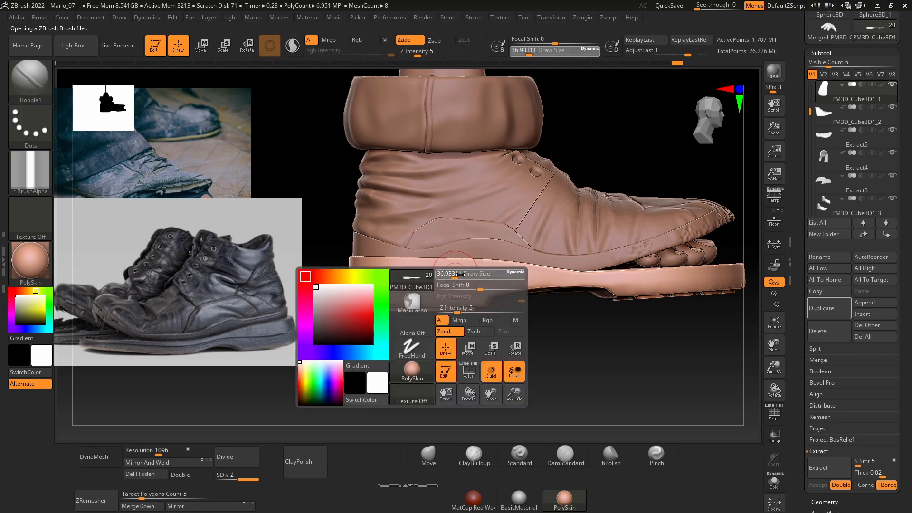
pyautogui.moveTo(455, 275); pyautogui.dragTo(447, 274)
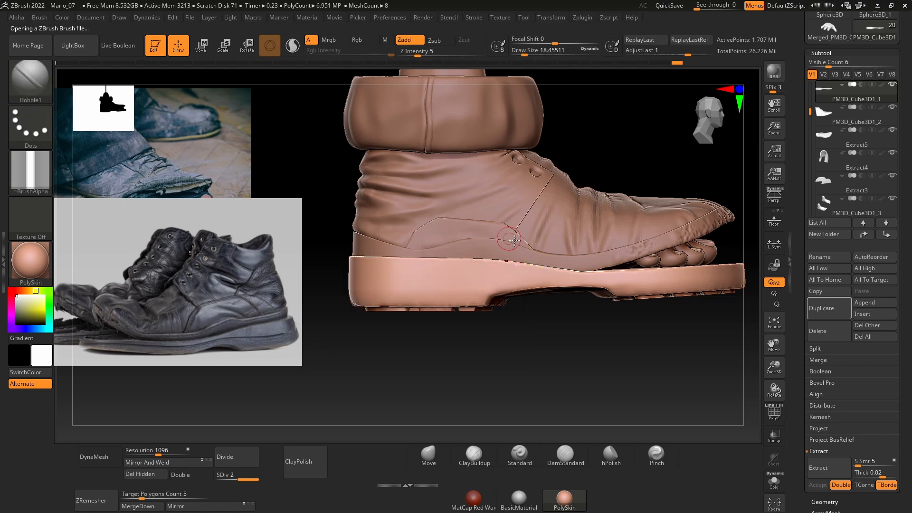
pyautogui.click(501, 18)
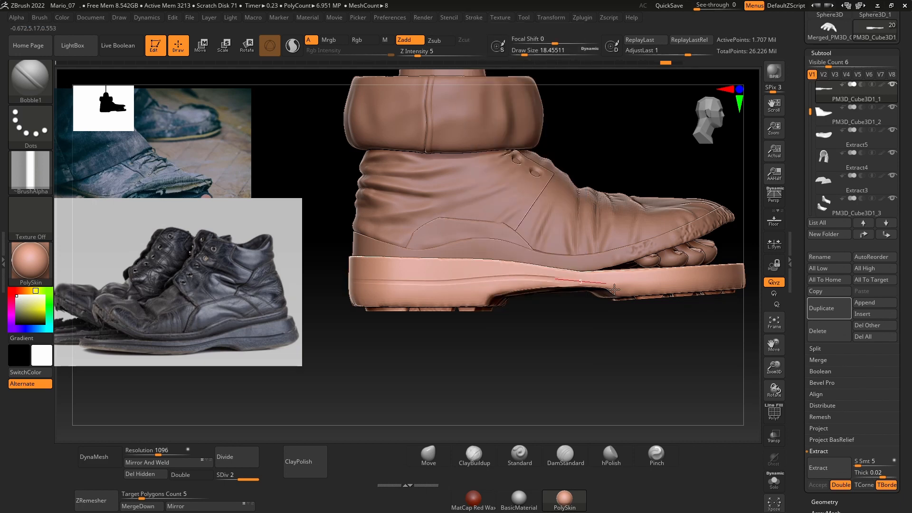
pyautogui.press('space')
pyautogui.moveTo(454, 260); pyautogui.dragTo(448, 262)
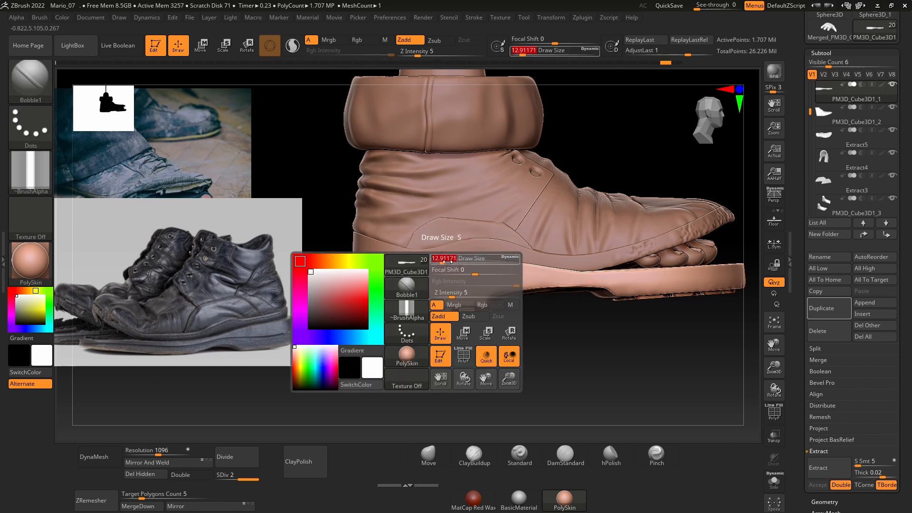
pyautogui.press('space')
pyautogui.click(462, 312)
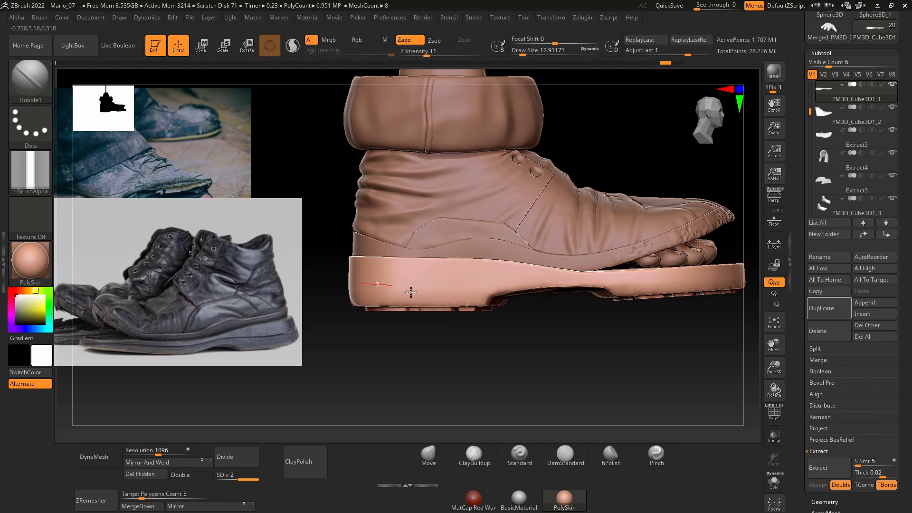
# Step: Sculpt a horizontal groove along the outer side of the shoe sole and around its toe, redoing the trial stroke
pyautogui.moveTo(532, 285); pyautogui.dragTo(535, 287)
pyautogui.hotkey('ctrl', 'z')
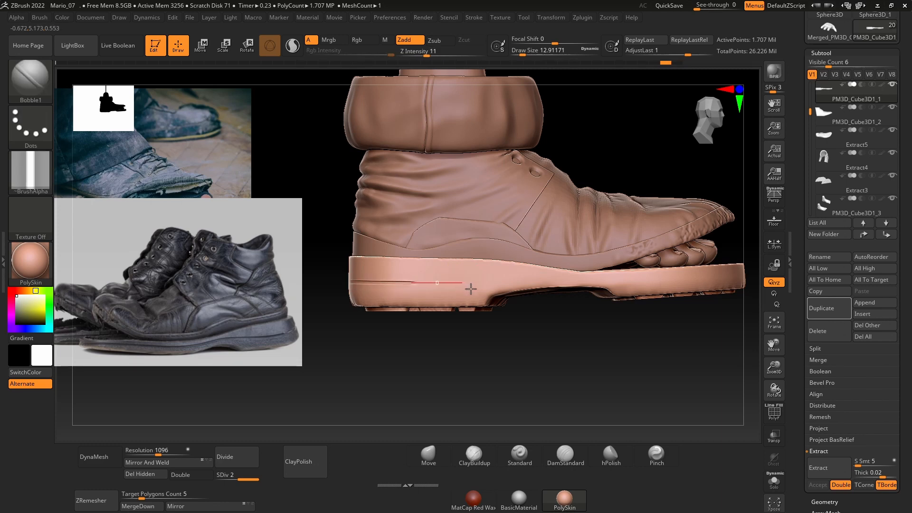
pyautogui.moveTo(652, 287); pyautogui.dragTo(756, 283)
pyautogui.moveTo(550, 364); pyautogui.dragTo(451, 356)
pyautogui.moveTo(453, 260); pyautogui.dragTo(526, 267)
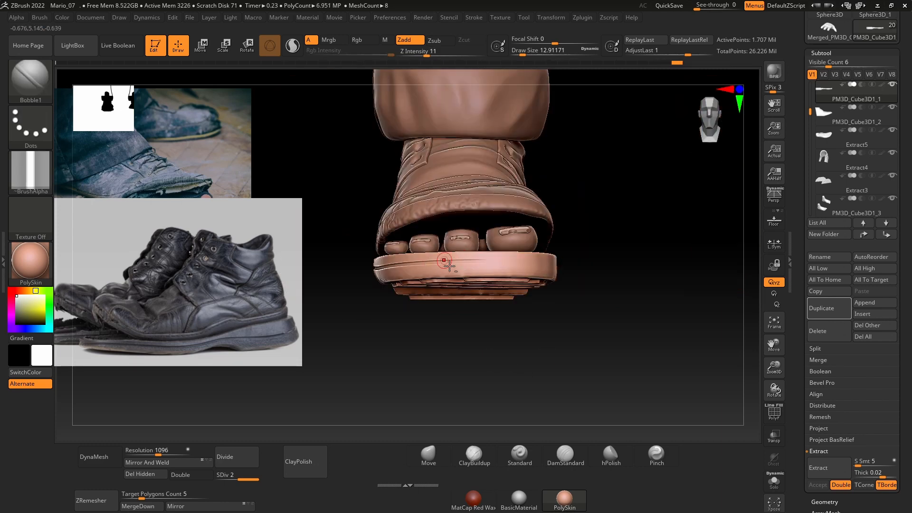
pyautogui.moveTo(443, 260); pyautogui.dragTo(541, 267)
# Step: Hide the PM3D_Cube3D1_3 subtool to expose the inner side of the sole
pyautogui.moveTo(570, 360); pyautogui.dragTo(470, 359)
pyautogui.keyDown('alt'); pyautogui.click(485, 232); pyautogui.keyUp('alt')
pyautogui.click(892, 198)
# Step: Continue the horizontal groove along the inner side of the sole, from the toe towards the heel
pyautogui.keyDown('alt'); pyautogui.click(338, 240); pyautogui.keyUp('alt')
pyautogui.moveTo(393, 247); pyautogui.dragTo(539, 250)
pyautogui.moveTo(713, 277)
pyautogui.mouseDown()
pyautogui.moveTo(598, 266)
pyautogui.moveTo(689, 285)
pyautogui.mouseUp()
pyautogui.hotkey('ctrl', 'z')
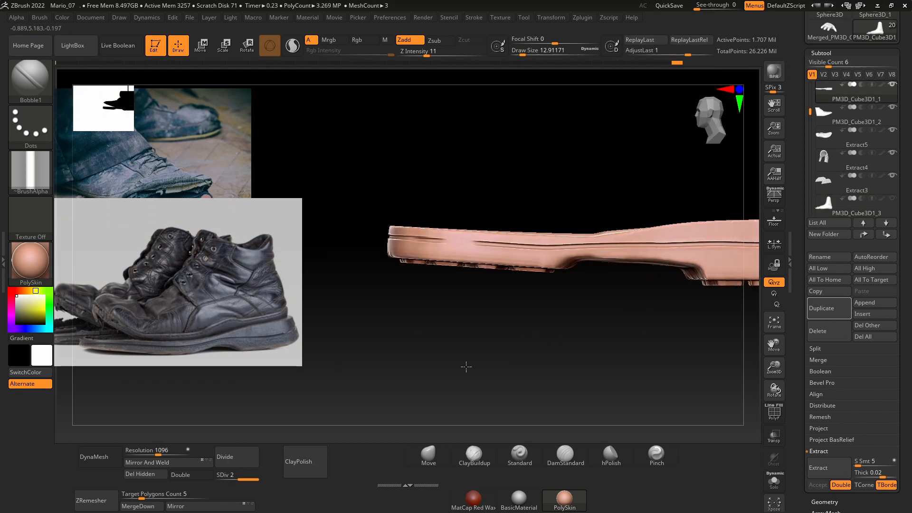
pyautogui.keyDown('alt'); pyautogui.moveTo(464, 366); pyautogui.dragTo(428, 361); pyautogui.keyUp('alt')
pyautogui.moveTo(413, 249)
pyautogui.keyDown('shift'); pyautogui.mouseDown()
pyautogui.moveTo(392, 250)
pyautogui.moveTo(640, 256)
pyautogui.mouseUp(); pyautogui.keyUp('shift')
pyautogui.keyDown('alt'); pyautogui.moveTo(641, 349); pyautogui.dragTo(459, 347); pyautogui.keyUp('alt')
pyautogui.moveTo(464, 251); pyautogui.dragTo(628, 253)
# Step: Sculpt the groove around the back of the heel, redoing the stroke so it joins both sides
pyautogui.moveTo(684, 280); pyautogui.dragTo(589, 275)
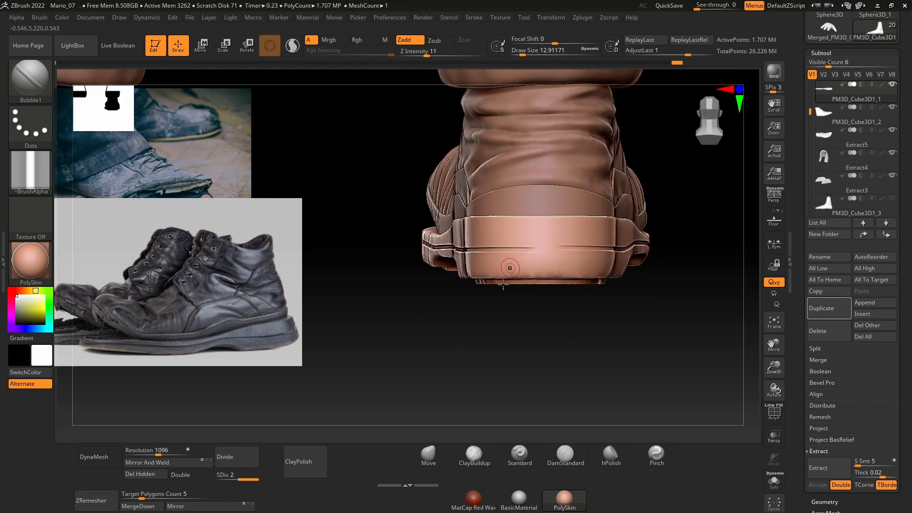
pyautogui.moveTo(589, 309); pyautogui.dragTo(683, 311)
pyautogui.hotkey('ctrl', 'z')
pyautogui.moveTo(462, 252); pyautogui.dragTo(630, 253)
pyautogui.moveTo(683, 280); pyautogui.dragTo(589, 275)
pyautogui.keyDown('shift'); pyautogui.moveTo(516, 252); pyautogui.dragTo(500, 248); pyautogui.keyUp('shift')
# Step: Select the strip above the sole and load the Sewing_Presure brush with a draw size of about 9.4
pyautogui.moveTo(662, 240)
pyautogui.mouseDown()
pyautogui.moveTo(600, 340)
pyautogui.moveTo(546, 347)
pyautogui.mouseUp()
pyautogui.keyDown('alt'); pyautogui.click(536, 242); pyautogui.keyUp('alt')
pyautogui.press(',')
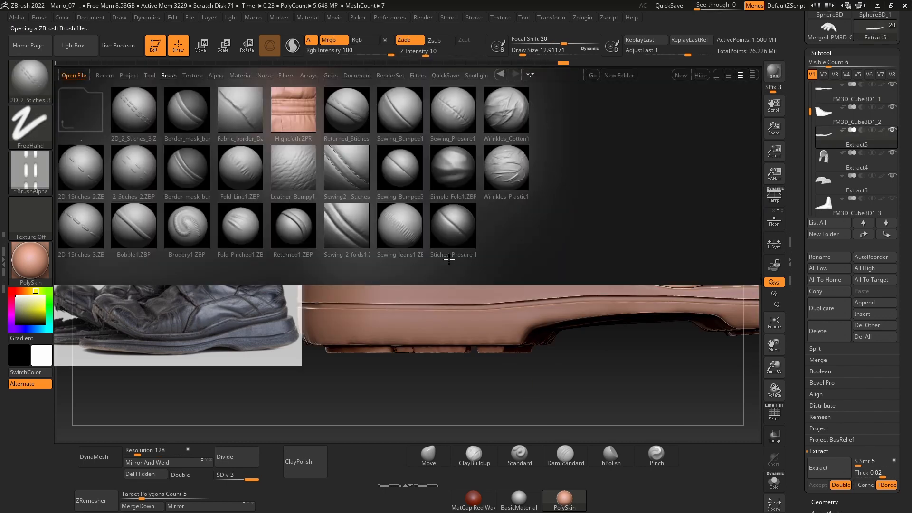
pyautogui.doubleClick(448, 252)
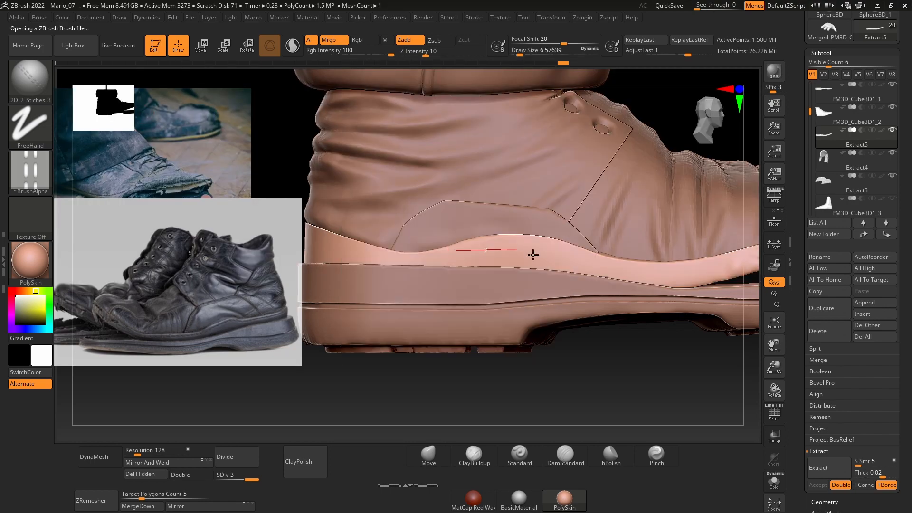
pyautogui.press('space')
pyautogui.moveTo(409, 231); pyautogui.dragTo(401, 231)
# Step: Sculpt a stitched seam along the outer side of the strip above the sole, following its upper edge to the toe
pyautogui.moveTo(314, 238); pyautogui.dragTo(537, 248)
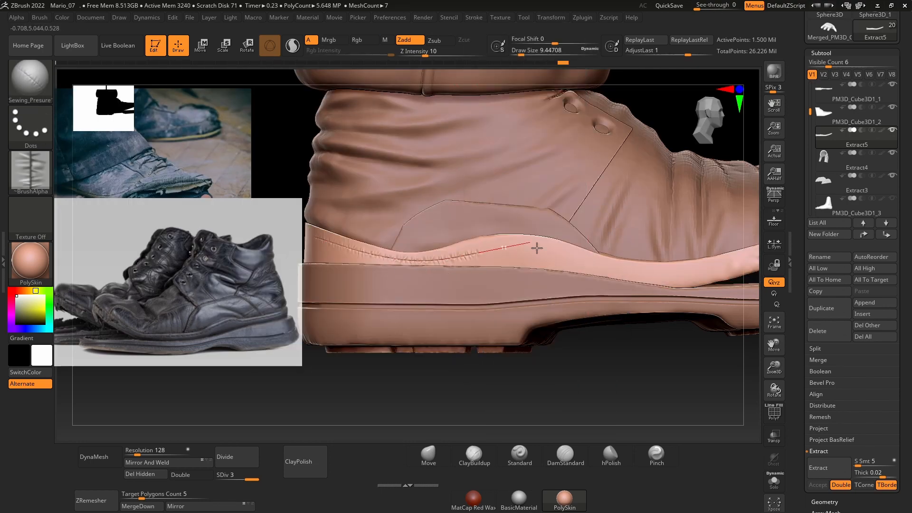
pyautogui.moveTo(643, 279); pyautogui.dragTo(735, 267)
pyautogui.keyDown('ctrl'); pyautogui.moveTo(560, 228); pyautogui.dragTo(529, 197, button='right'); pyautogui.keyUp('ctrl')
pyautogui.keyDown('alt'); pyautogui.moveTo(665, 387); pyautogui.dragTo(456, 404, button='right'); pyautogui.keyUp('alt')
pyautogui.moveTo(456, 370); pyautogui.dragTo(442, 399, button='right')
# Step: Continue the stitched seam around the toe and along the inner side of the strip to the heel
pyautogui.moveTo(428, 294)
pyautogui.mouseDown(button='right')
pyautogui.moveTo(625, 259)
pyautogui.moveTo(561, 294)
pyautogui.mouseUp(button='right')
pyautogui.moveTo(384, 295)
pyautogui.mouseDown()
pyautogui.moveTo(480, 328)
pyautogui.moveTo(596, 311)
pyautogui.mouseUp()
pyautogui.moveTo(596, 311); pyautogui.dragTo(403, 294, button='right')
pyautogui.keyDown('alt'); pyautogui.moveTo(677, 307); pyautogui.dragTo(433, 275, button='right'); pyautogui.keyUp('alt')
pyautogui.moveTo(433, 274); pyautogui.dragTo(494, 250)
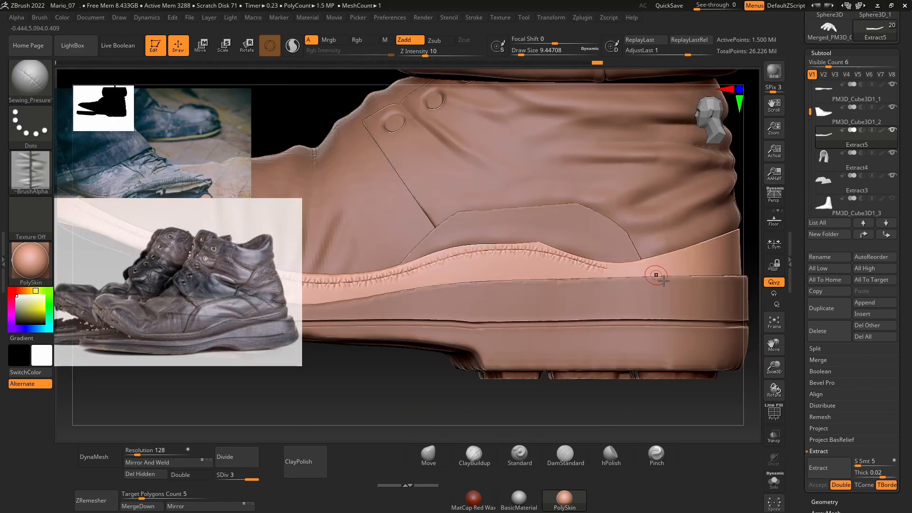
pyautogui.moveTo(731, 242); pyautogui.dragTo(448, 230, button='right')
# Step: Select the arched side patch above the strip and load the Sewing2_Stiches brush
pyautogui.keyDown('alt'); pyautogui.click(472, 213); pyautogui.keyUp('alt')
pyautogui.keyDown('alt'); pyautogui.click(448, 230); pyautogui.keyUp('alt')
pyautogui.press(',')
pyautogui.doubleClick(331, 180)
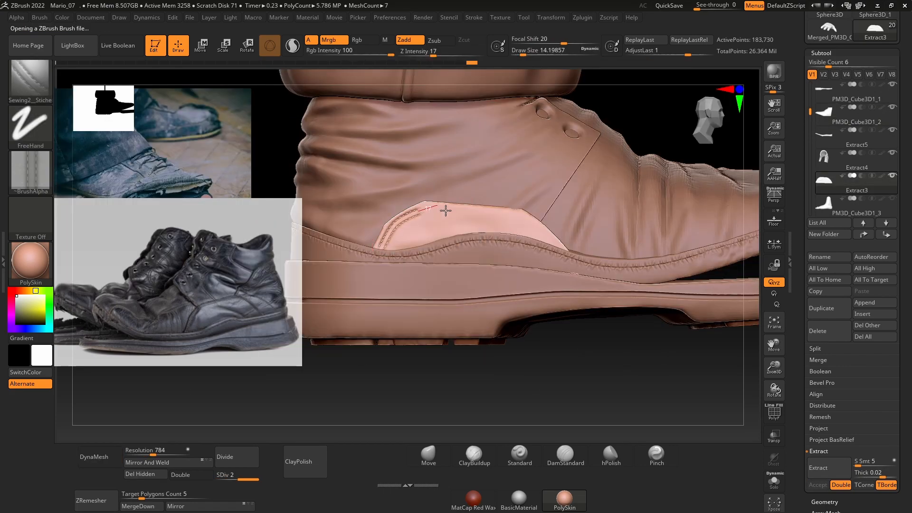
# Step: Try a double-stitch seam along the curved edge of the arched side patch
pyautogui.moveTo(470, 217); pyautogui.dragTo(562, 250)
pyautogui.moveTo(427, 399)
pyautogui.mouseDown(button='right')
pyautogui.moveTo(586, 422)
pyautogui.moveTo(570, 371)
pyautogui.mouseUp(button='right')
pyautogui.moveTo(425, 233)
pyautogui.mouseDown()
pyautogui.moveTo(513, 185)
pyautogui.moveTo(549, 177)
pyautogui.moveTo(741, 214)
pyautogui.mouseUp()
pyautogui.moveTo(617, 342)
pyautogui.keyDown('ctrl'); pyautogui.mouseDown(button='right')
pyautogui.moveTo(594, 387)
pyautogui.moveTo(474, 361)
pyautogui.moveTo(497, 307)
pyautogui.moveTo(397, 238)
pyautogui.mouseUp(button='right'); pyautogui.keyUp('ctrl')
pyautogui.click(428, 455)
pyautogui.press(',')
pyautogui.doubleClick(397, 238)
pyautogui.moveTo(488, 194); pyautogui.dragTo(409, 221, button='right')
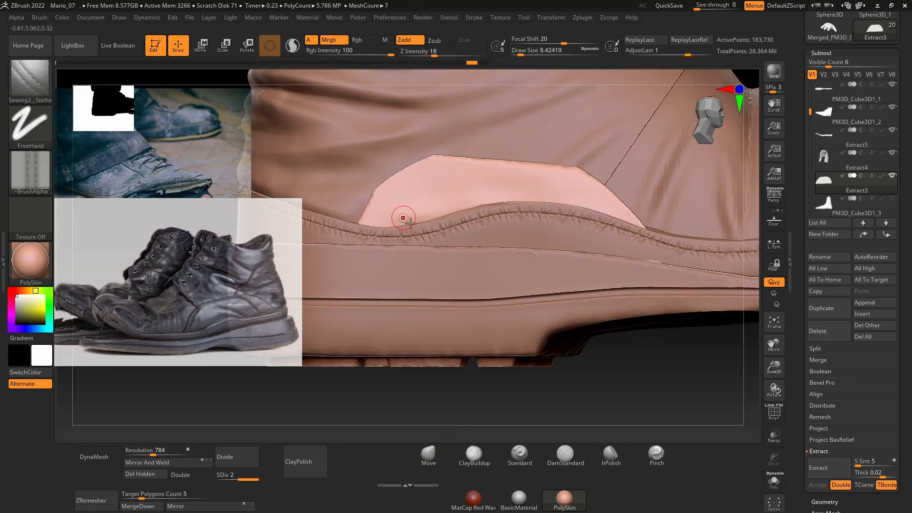
pyautogui.moveTo(401, 186); pyautogui.dragTo(418, 178)
pyautogui.hotkey('ctrl', 'z')
# Step: Sculpt a double-stitch seam along the arched patch's upper edge on both sides of the shoe
pyautogui.click(474, 18)
pyautogui.moveTo(372, 227)
pyautogui.mouseDown()
pyautogui.moveTo(494, 176)
pyautogui.moveTo(639, 229)
pyautogui.mouseUp()
pyautogui.moveTo(560, 304)
pyautogui.keyDown('ctrl'); pyautogui.mouseDown(button='right')
pyautogui.moveTo(539, 244)
pyautogui.moveTo(428, 243)
pyautogui.mouseUp(button='right'); pyautogui.keyUp('ctrl')
pyautogui.moveTo(436, 223)
pyautogui.mouseDown()
pyautogui.moveTo(501, 182)
pyautogui.moveTo(706, 245)
pyautogui.mouseUp()
pyautogui.moveTo(665, 304)
pyautogui.keyDown('ctrl'); pyautogui.mouseDown(button='right')
pyautogui.moveTo(511, 285)
pyautogui.moveTo(603, 304)
pyautogui.mouseUp(button='right'); pyautogui.keyUp('ctrl')
# Step: Select the ankle panel with the eyelets and load the 2D_1Stiches_3 brush
pyautogui.keyDown('alt'); pyautogui.click(504, 243); pyautogui.keyUp('alt')
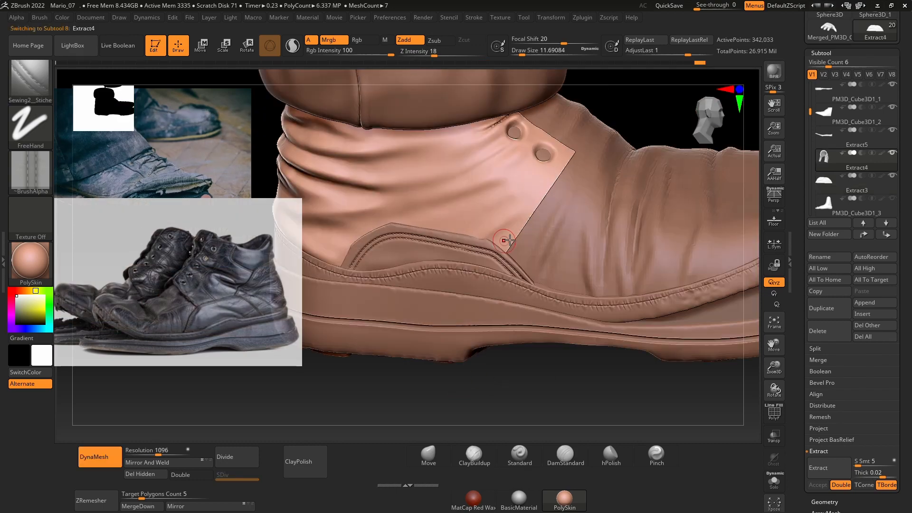
pyautogui.moveTo(508, 399)
pyautogui.mouseDown(button='right')
pyautogui.moveTo(470, 411)
pyautogui.moveTo(465, 380)
pyautogui.mouseUp(button='right')
pyautogui.press(',')
pyautogui.doubleClick(450, 223)
pyautogui.press(',')
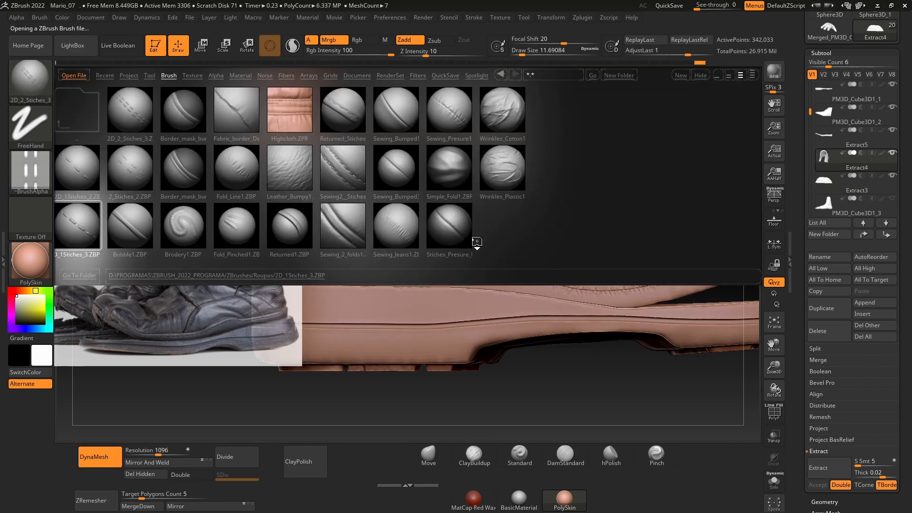
pyautogui.doubleClick(76, 223)
# Step: Turn off DynaMesh for the ankle panel and subdivide it once
pyautogui.keyDown('ctrl'); pyautogui.moveTo(109, 408); pyautogui.dragTo(100, 460, button='right'); pyautogui.keyUp('ctrl')
pyautogui.click(94, 456)
pyautogui.hotkey('ctrl', 'd')
# Step: Load the Sewing_Bumped brush and sculpt a raised seam along the front edges of the ankle panel
pyautogui.click(73, 46)
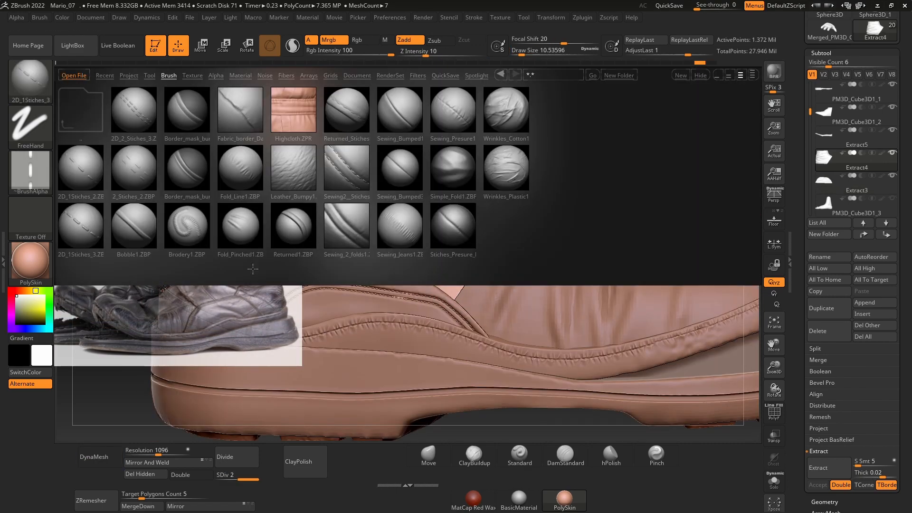
pyautogui.doubleClick(240, 223)
pyautogui.click(474, 17)
pyautogui.click(492, 285)
pyautogui.moveTo(513, 304); pyautogui.dragTo(517, 323, button='right')
pyautogui.moveTo(448, 296)
pyautogui.mouseDown()
pyautogui.moveTo(476, 274)
pyautogui.moveTo(527, 190)
pyautogui.mouseUp()
pyautogui.moveTo(561, 223); pyautogui.dragTo(586, 248, button='right')
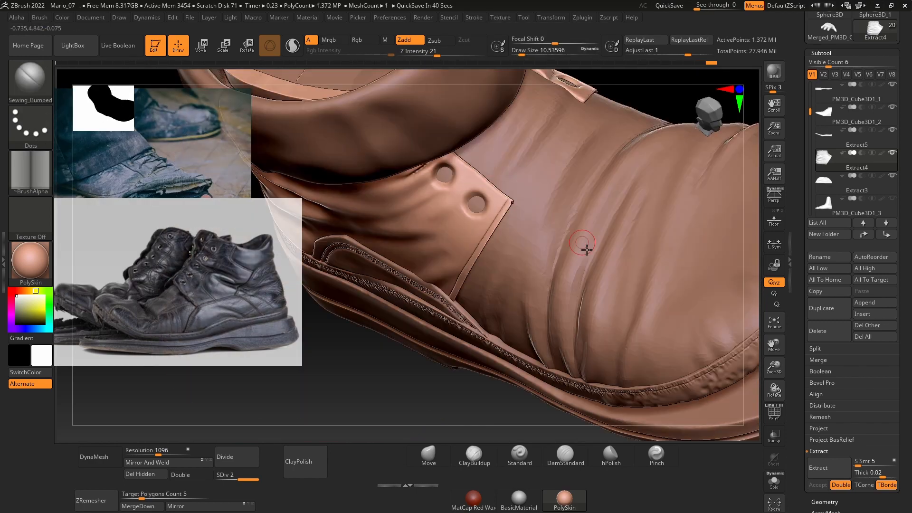
# Step: Isolate the ankle panel and sculpt a seam running down its rear part
pyautogui.click(774, 481)
pyautogui.moveTo(651, 280)
pyautogui.mouseDown(button='right')
pyautogui.moveTo(684, 256)
pyautogui.moveTo(677, 237)
pyautogui.mouseUp(button='right')
pyautogui.moveTo(362, 149); pyautogui.dragTo(426, 229)
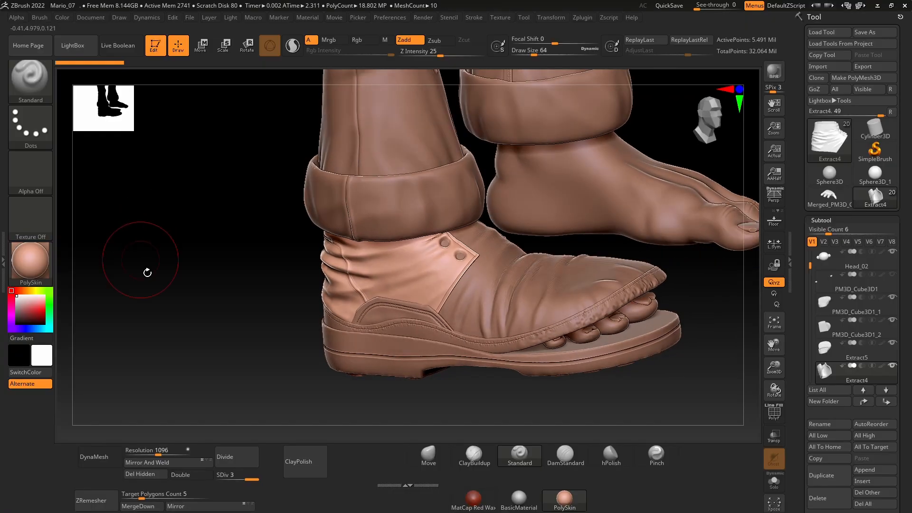
# Step: Examine the shoe's finished seams and the two eyelets on the ankle panel up close
pyautogui.keyDown('alt'); pyautogui.moveTo(153, 326); pyautogui.dragTo(144, 288); pyautogui.keyUp('alt')
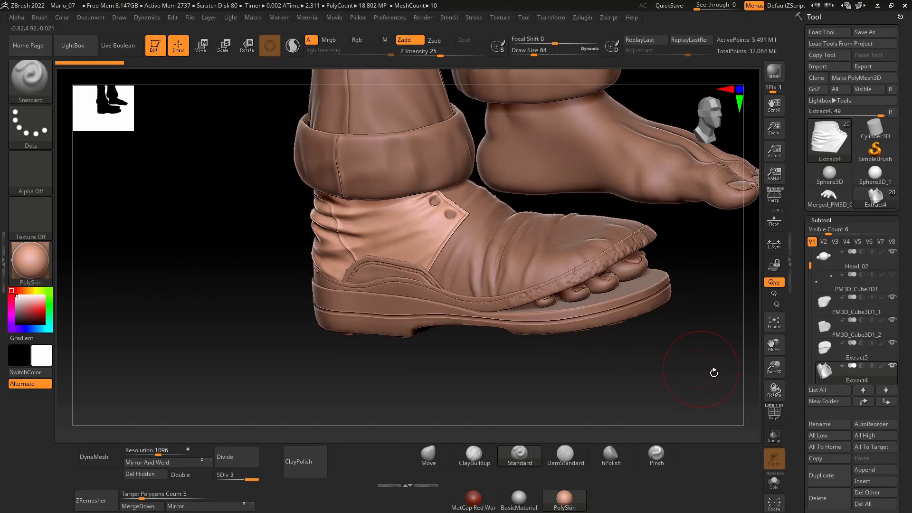
pyautogui.moveTo(772, 367); pyautogui.dragTo(777, 394)
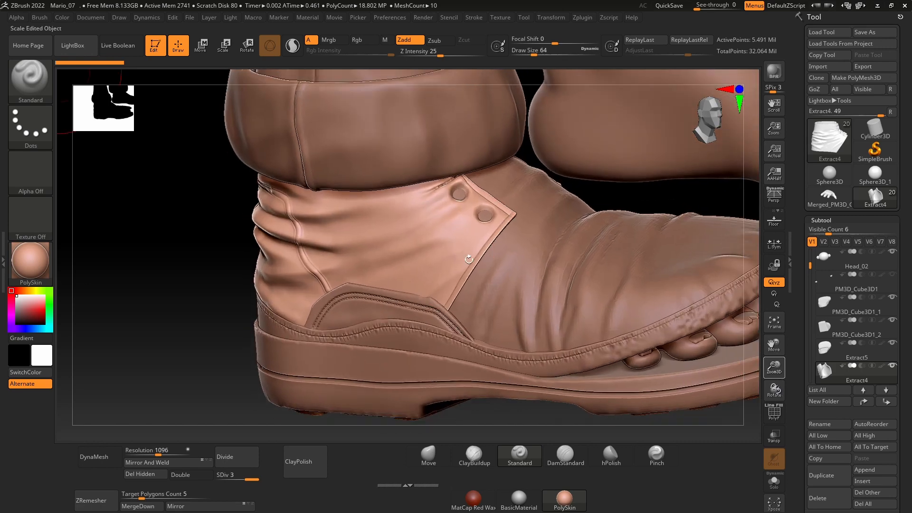
pyautogui.press('space')
pyautogui.moveTo(467, 244); pyautogui.dragTo(442, 249)
pyautogui.moveTo(213, 252); pyautogui.dragTo(407, 260)
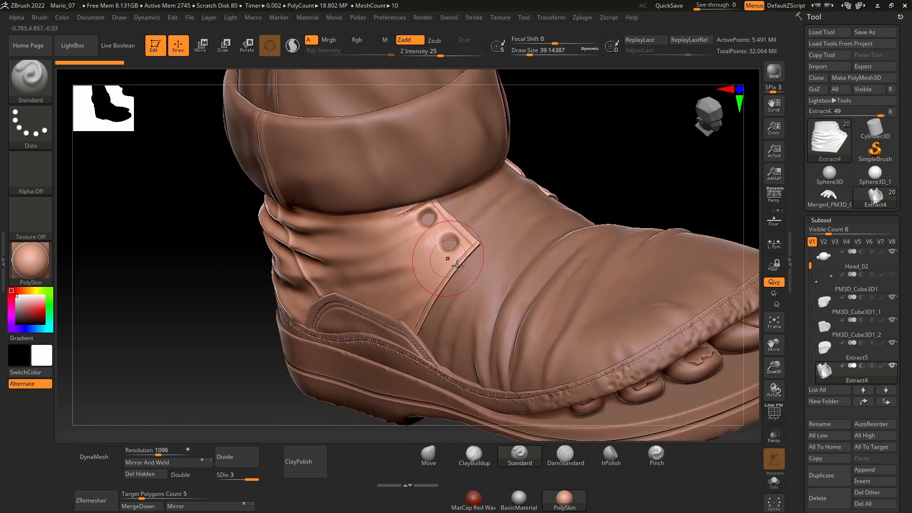
pyautogui.moveTo(569, 196)
pyautogui.mouseDown()
pyautogui.moveTo(556, 218)
pyautogui.moveTo(571, 201)
pyautogui.mouseUp()
pyautogui.press('ctrl')
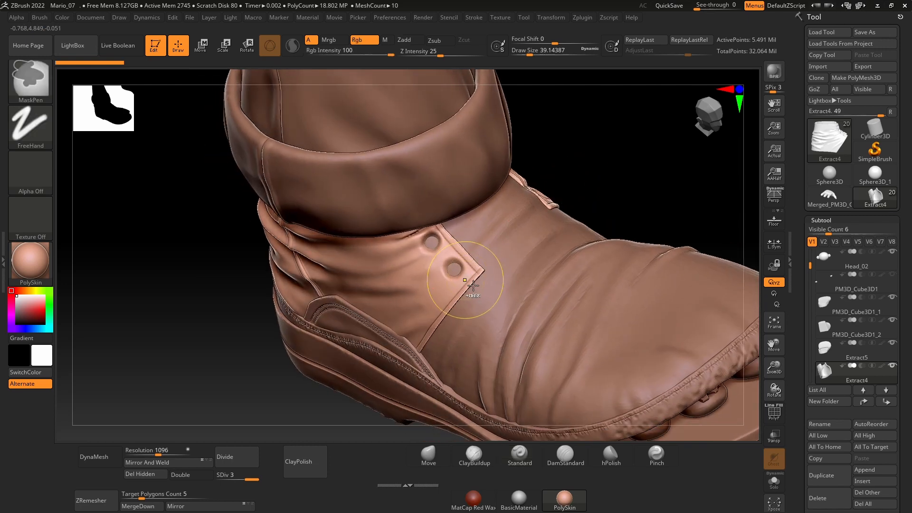
pyautogui.scroll(5, 468, 311)
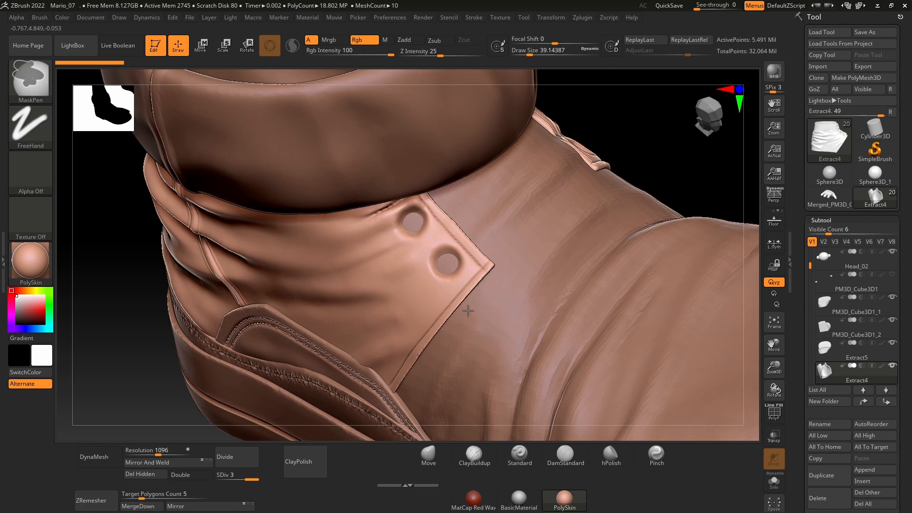
# Step: Reduce the Standard brush's draw size to about 9.4 to match the eyelets
pyautogui.keyDown('ctrl'); pyautogui.moveTo(444, 262); pyautogui.dragTo(446, 265, button='right'); pyautogui.keyUp('ctrl')
pyautogui.press('space')
pyautogui.moveTo(445, 265); pyautogui.dragTo(438, 263)
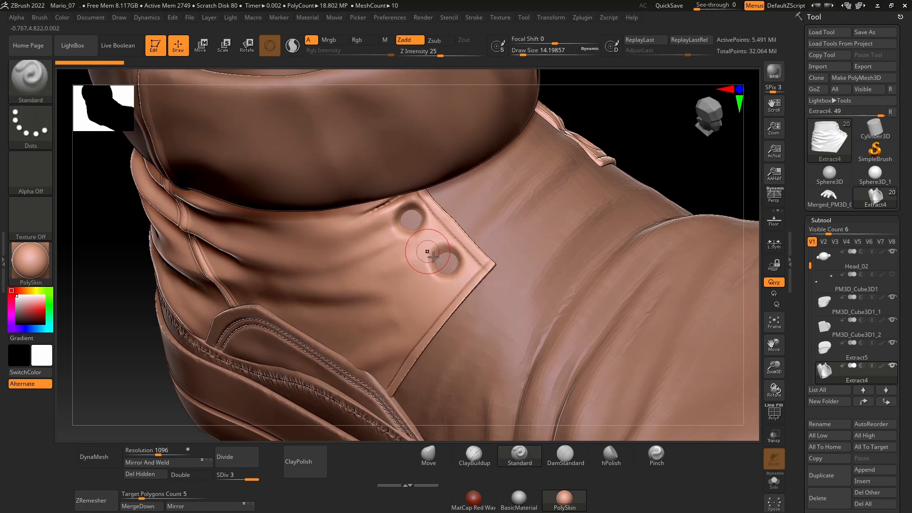
pyautogui.moveTo(622, 129); pyautogui.dragTo(630, 127)
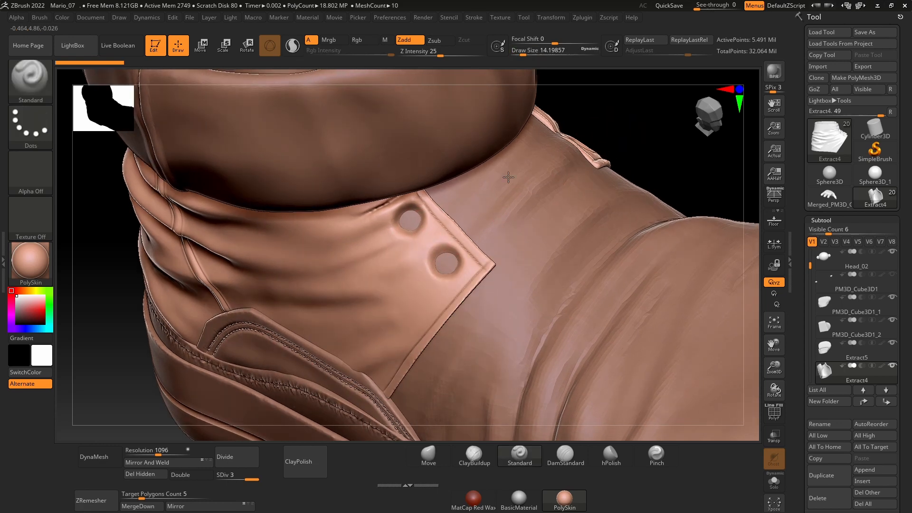
pyautogui.press('space')
pyautogui.moveTo(437, 250); pyautogui.dragTo(434, 249)
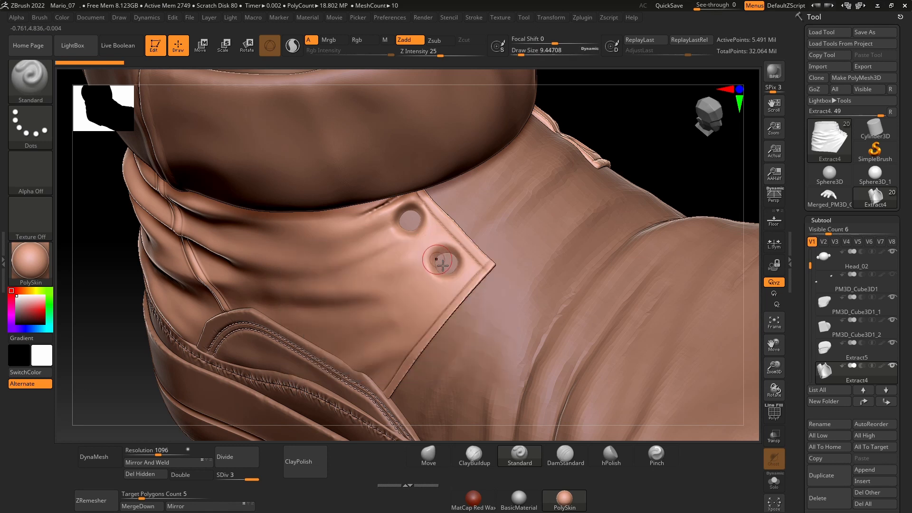
# Step: Try masking a ring around the lower eyelet of the ankle panel
pyautogui.press('ctrl')
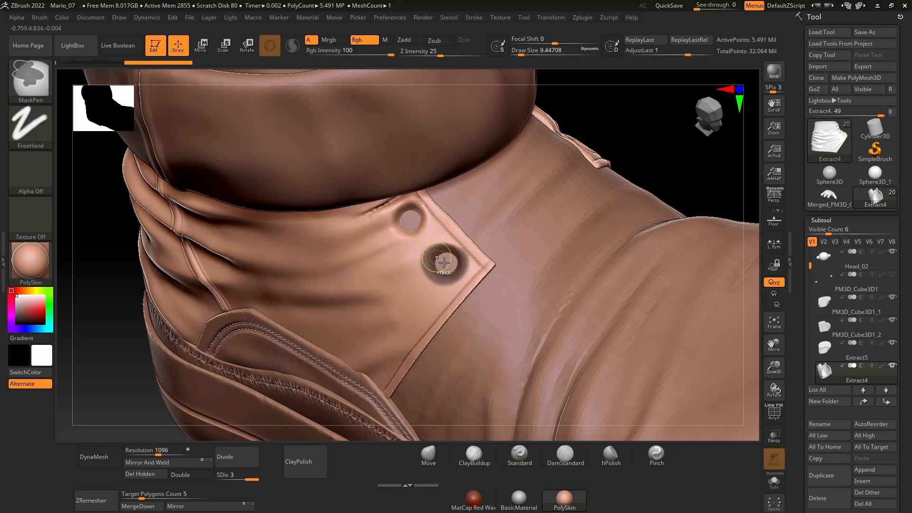
pyautogui.keyDown('ctrl'); pyautogui.moveTo(409, 261); pyautogui.dragTo(407, 237, button='right'); pyautogui.keyUp('ctrl')
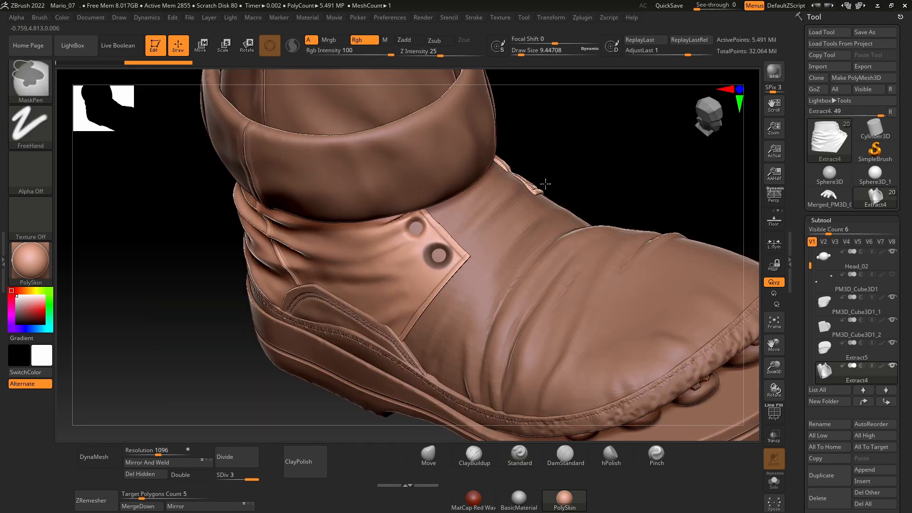
pyautogui.keyDown('ctrl'); pyautogui.moveTo(545, 183); pyautogui.dragTo(554, 162, button='right'); pyautogui.keyUp('ctrl')
pyautogui.keyDown('ctrl'); pyautogui.click(558, 155); pyautogui.keyUp('ctrl')
pyautogui.keyDown('ctrl'); pyautogui.moveTo(633, 178); pyautogui.dragTo(666, 224); pyautogui.keyUp('ctrl')
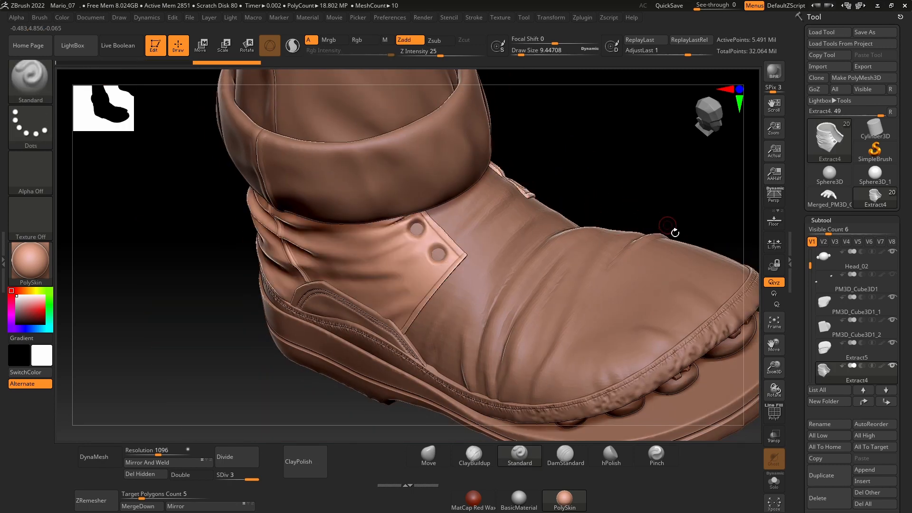
# Step: Insert a Cylinder3D mesh as a new subtool below the ankle panel
pyautogui.moveTo(802, 460); pyautogui.dragTo(802, 411)
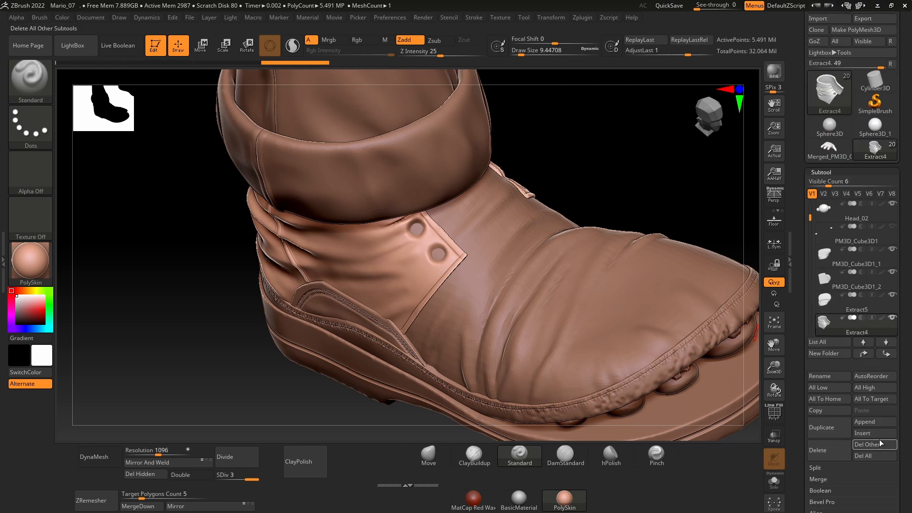
pyautogui.click(874, 434)
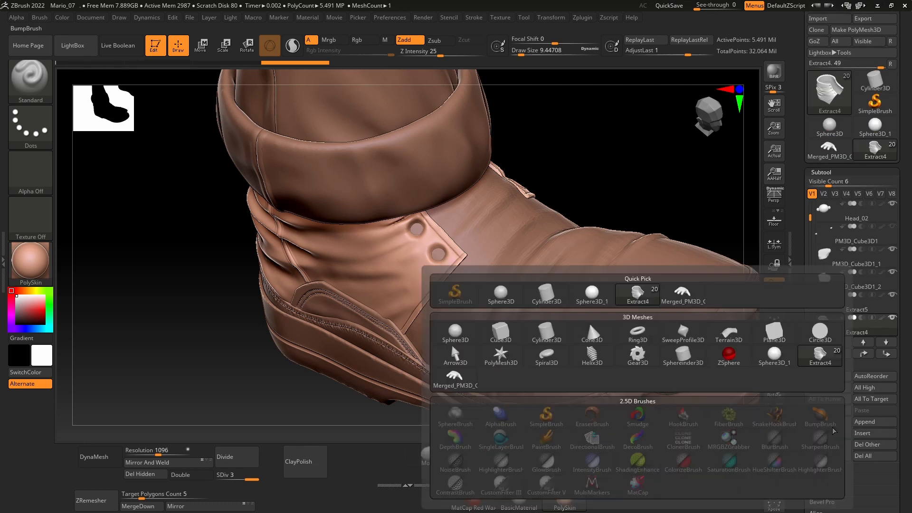
pyautogui.click(552, 333)
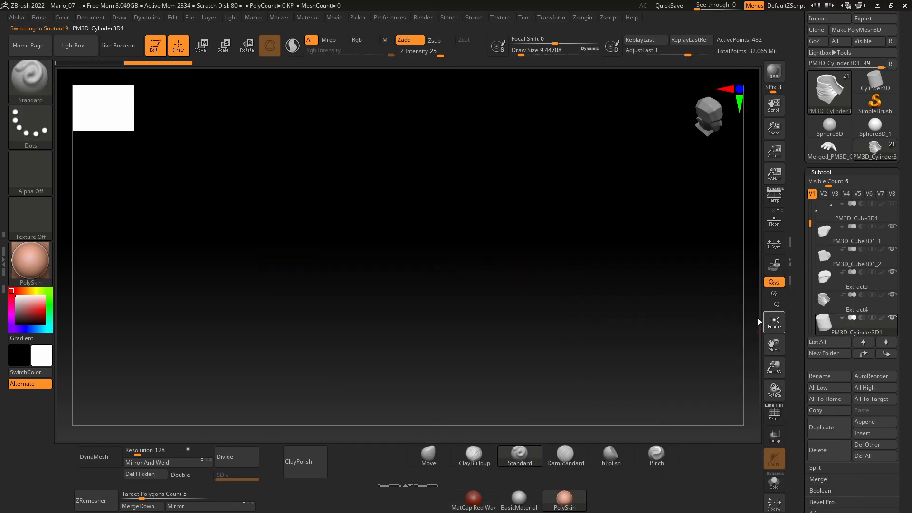
pyautogui.moveTo(660, 284); pyautogui.dragTo(661, 304)
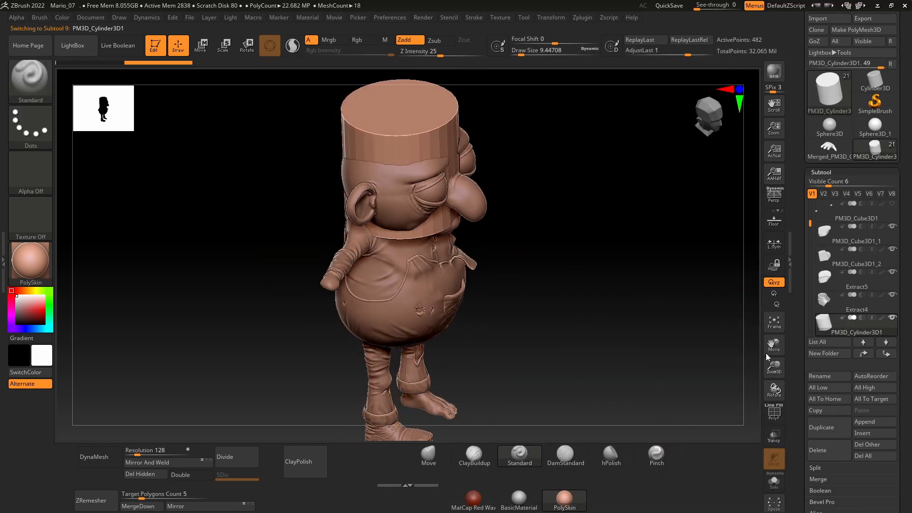
# Step: Delete the Cylinder3D subtool from the character
pyautogui.click(835, 451)
pyautogui.click(742, 472)
pyautogui.press(',')
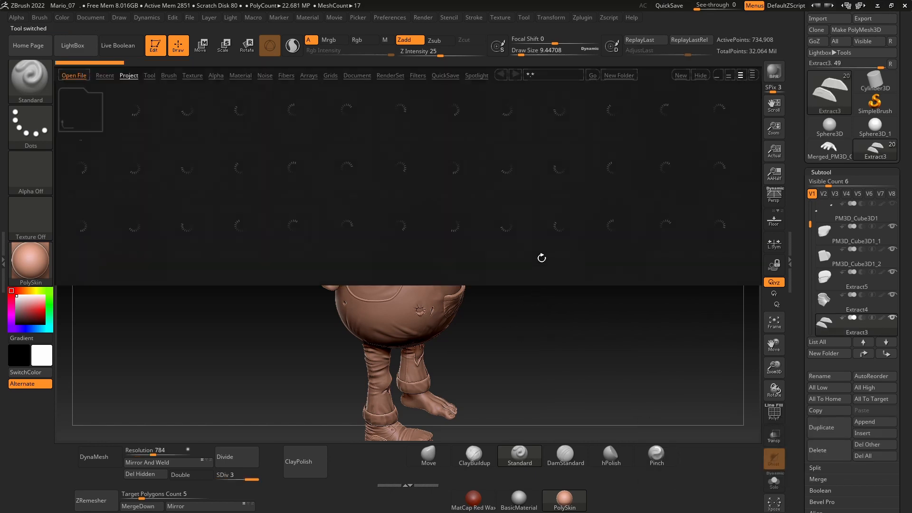
pyautogui.moveTo(126, 323); pyautogui.dragTo(113, 144)
pyautogui.press(',')
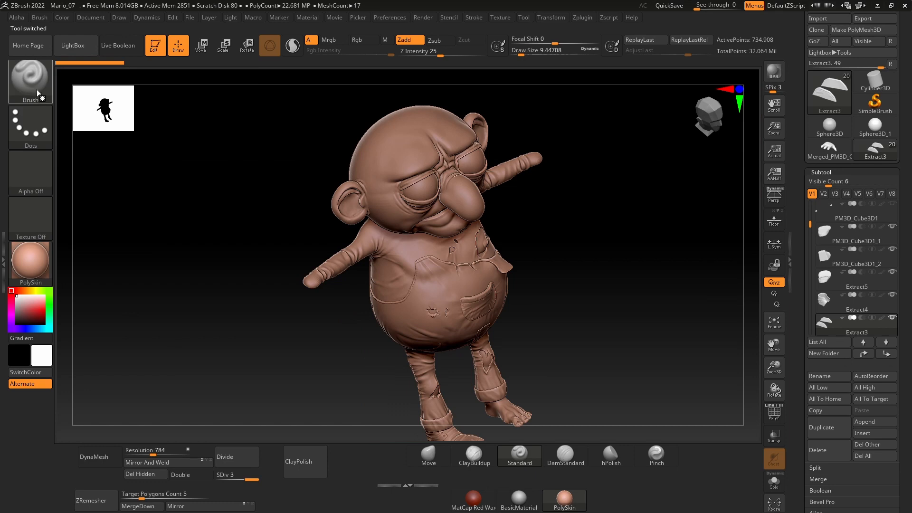
# Step: Try inserting a zipper part with the IMM ZipperP brush
pyautogui.click(30, 78)
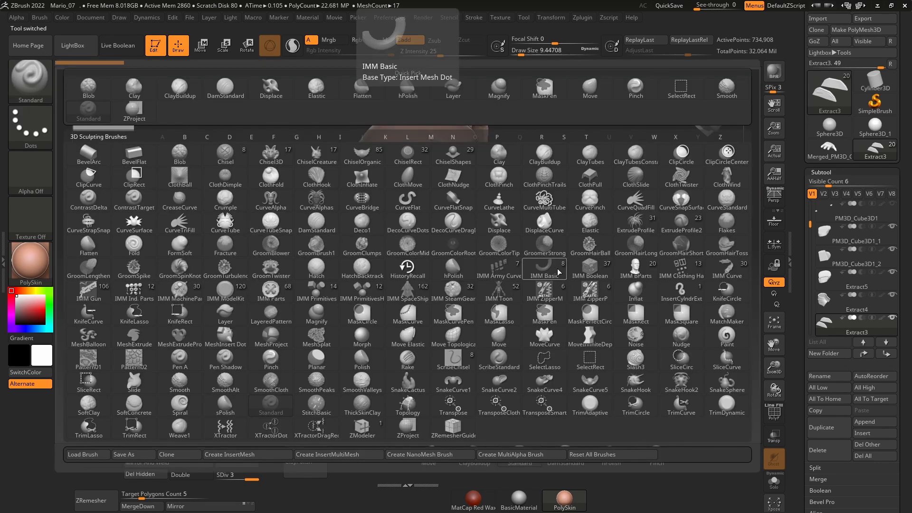
pyautogui.click(590, 293)
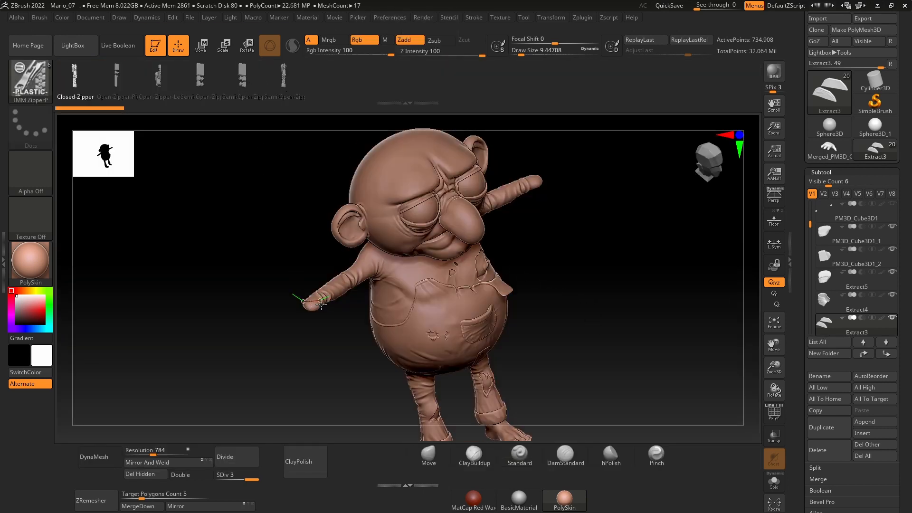
pyautogui.hotkey('ctrl', 'z')
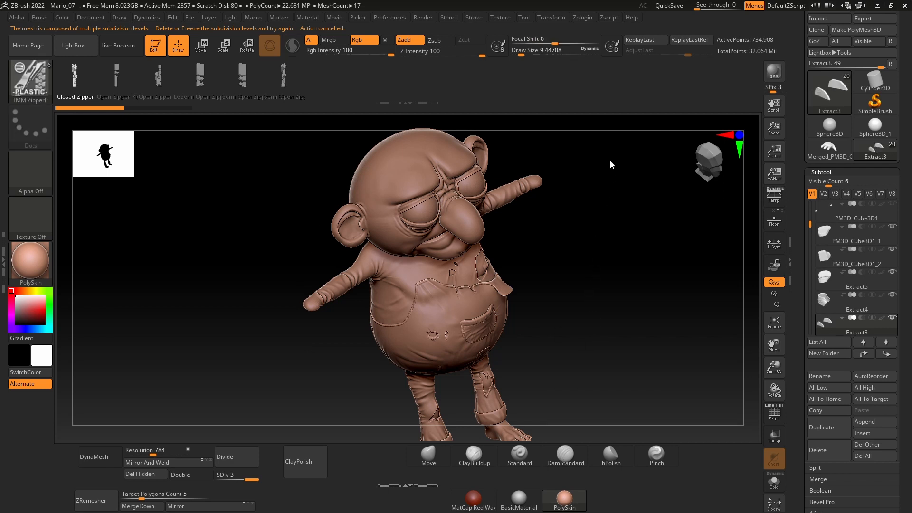
# Step: Frame the shoe, choose the Eyelet Type02 part of the IMM Clothing Hardware brush and try inserting it on the ankle panel
pyautogui.moveTo(616, 309); pyautogui.dragTo(637, 322)
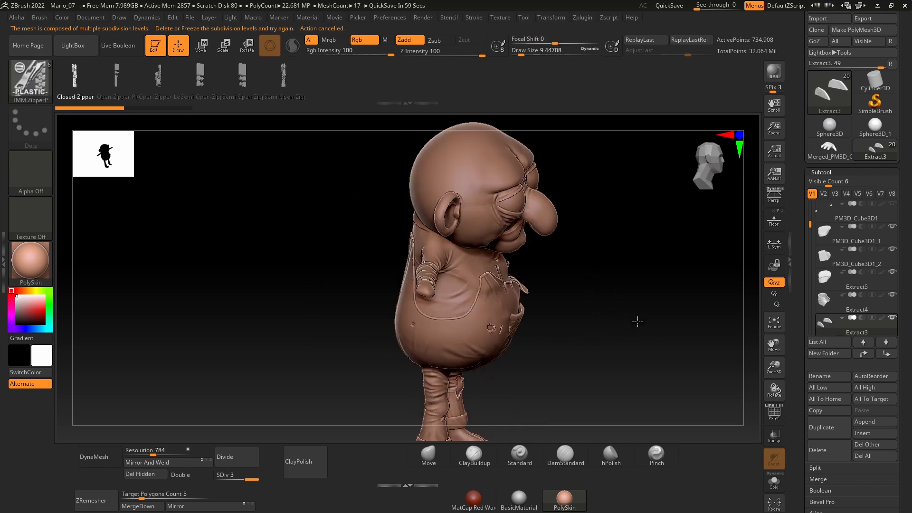
pyautogui.click(773, 481)
pyautogui.click(773, 483)
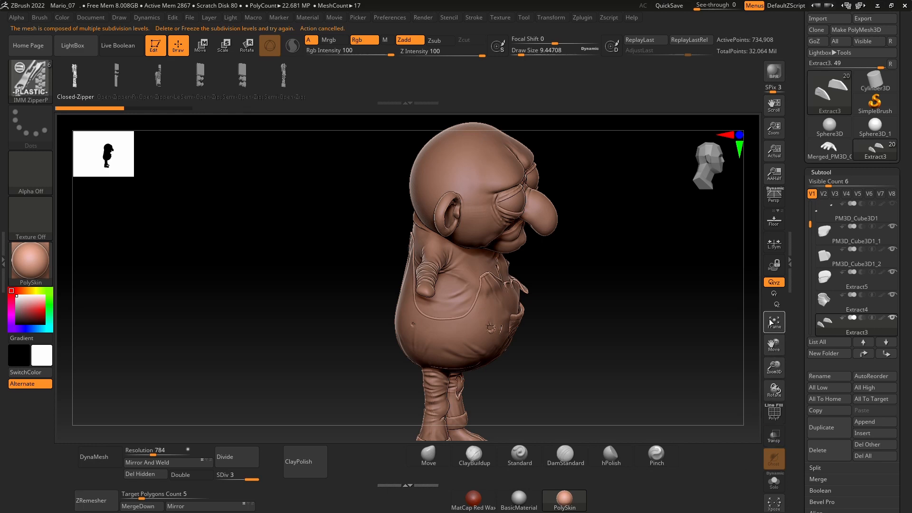
pyautogui.click(771, 322)
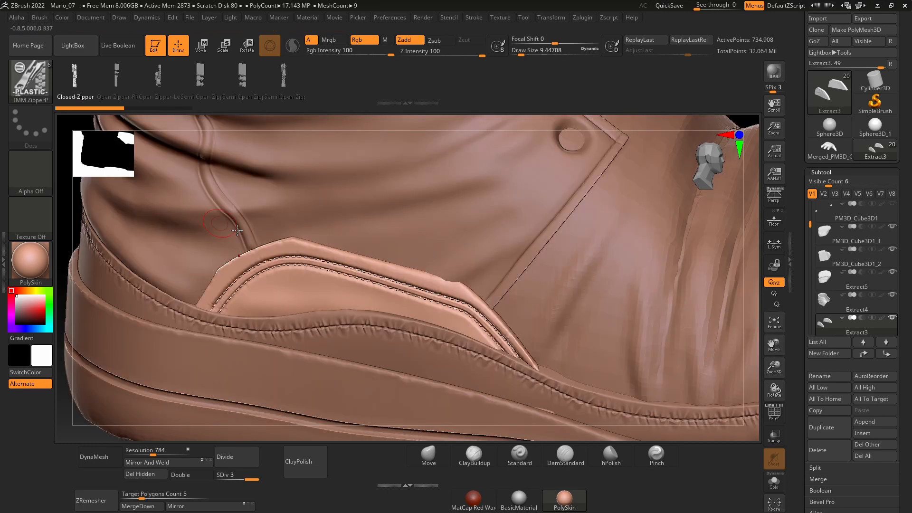
pyautogui.press(',')
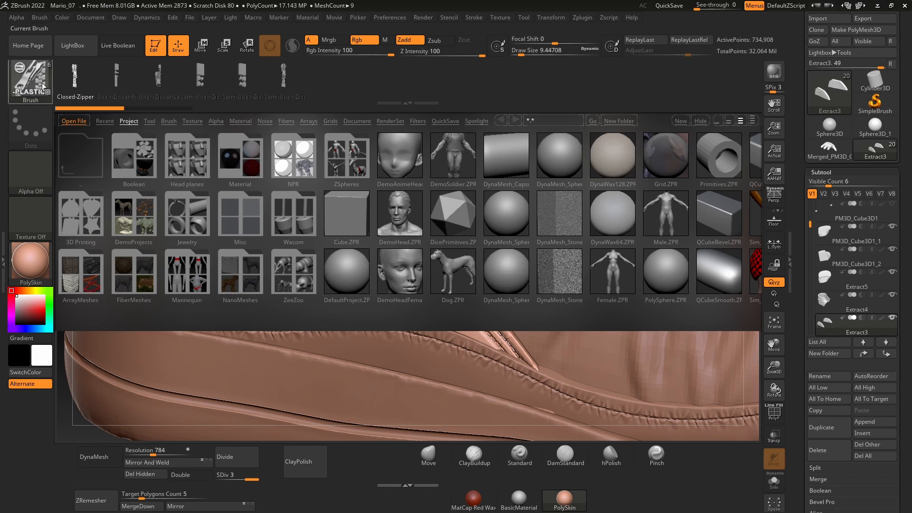
pyautogui.click(42, 86)
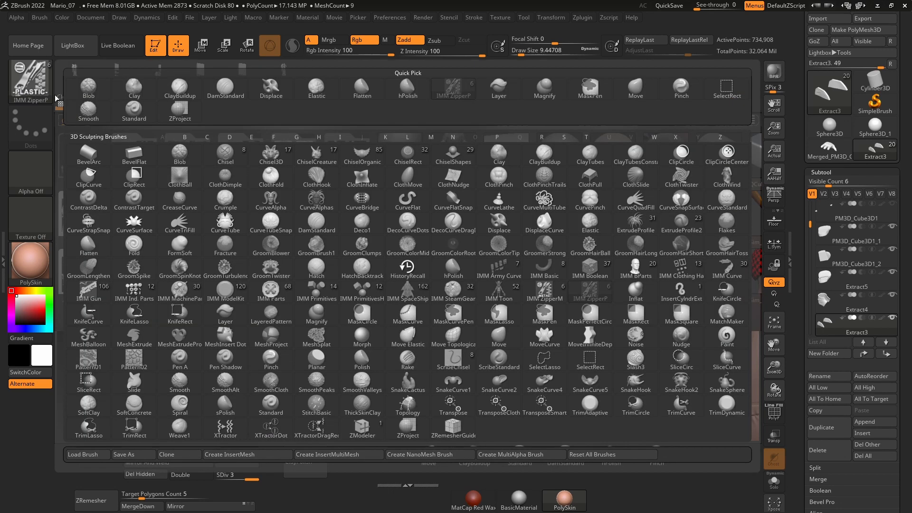
pyautogui.click(679, 269)
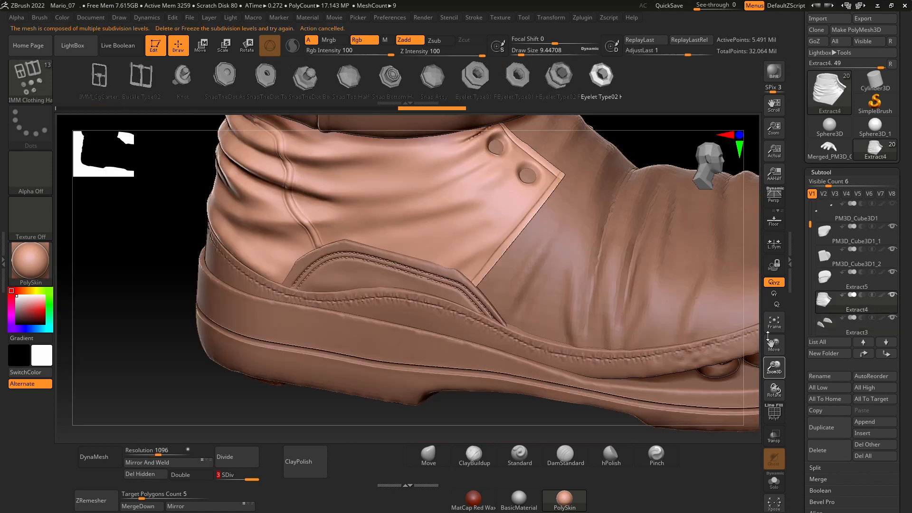
pyautogui.keyDown('ctrl'); pyautogui.moveTo(610, 290); pyautogui.dragTo(608, 252, button='right'); pyautogui.keyUp('ctrl')
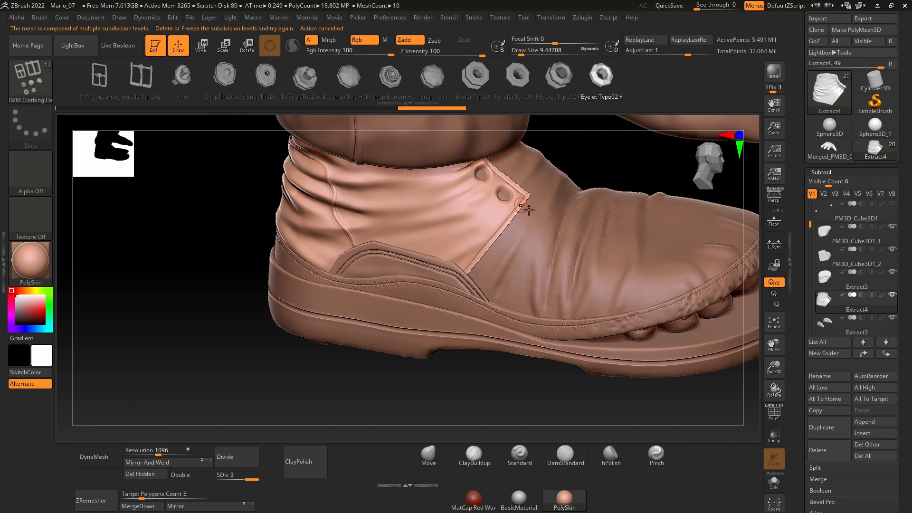
# Step: Insert a Cube3D mesh as a new subtool and draw an Eyelet Type02 part on its top face
pyautogui.click(886, 429)
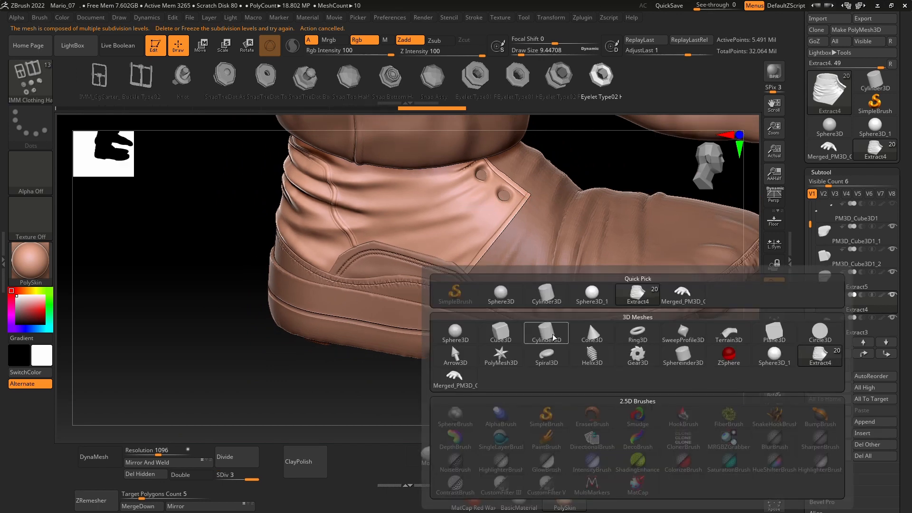
pyautogui.click(496, 333)
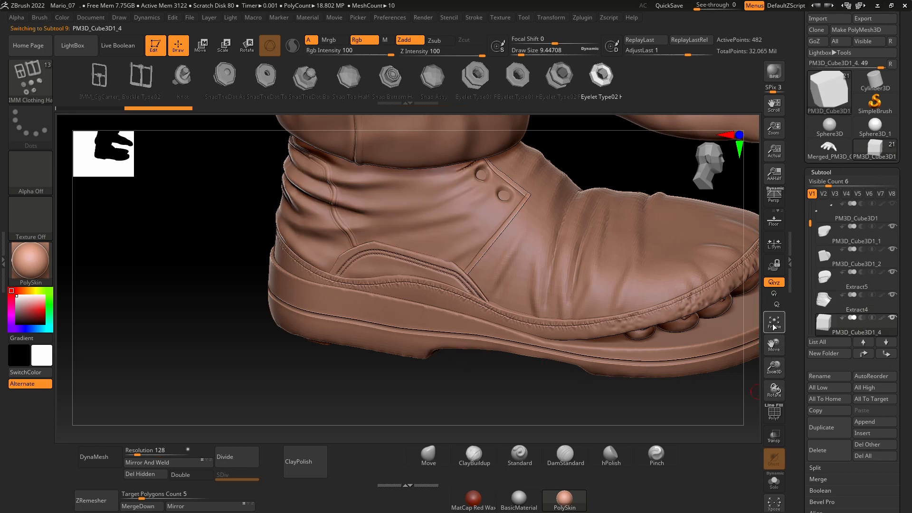
pyautogui.click(773, 325)
pyautogui.moveTo(559, 256); pyautogui.dragTo(467, 254)
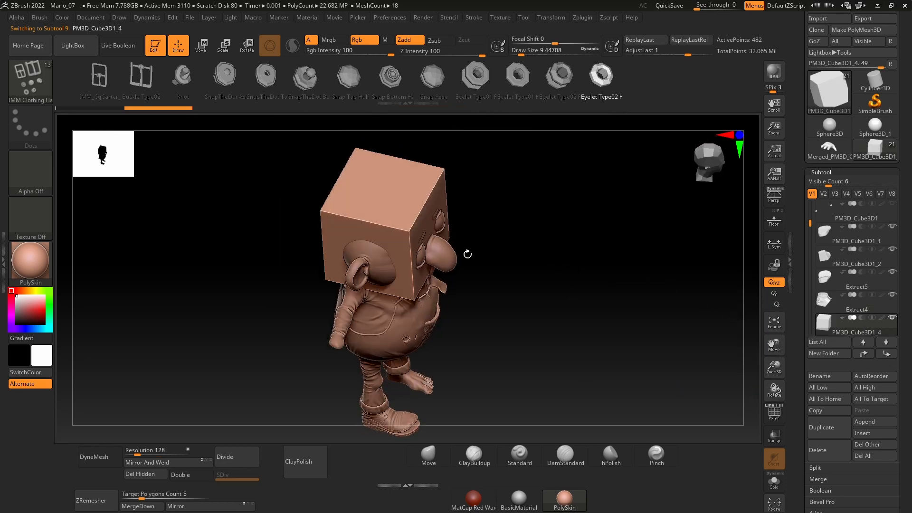
pyautogui.moveTo(398, 218); pyautogui.dragTo(375, 236)
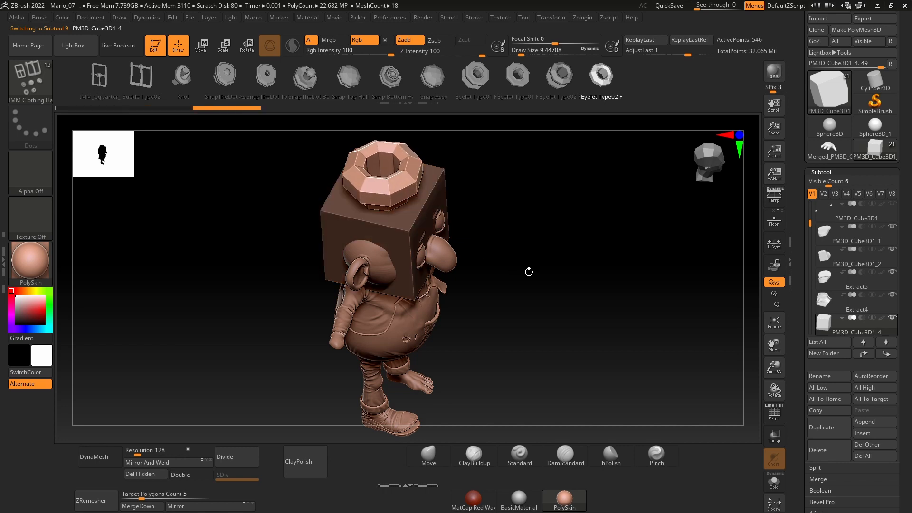
# Step: Show the polygroups, isolate the eyelet and delete the hidden cube from the subtool
pyautogui.moveTo(529, 271)
pyautogui.mouseDown()
pyautogui.moveTo(535, 236)
pyautogui.moveTo(562, 242)
pyautogui.moveTo(535, 266)
pyautogui.moveTo(542, 299)
pyautogui.moveTo(553, 307)
pyautogui.mouseUp()
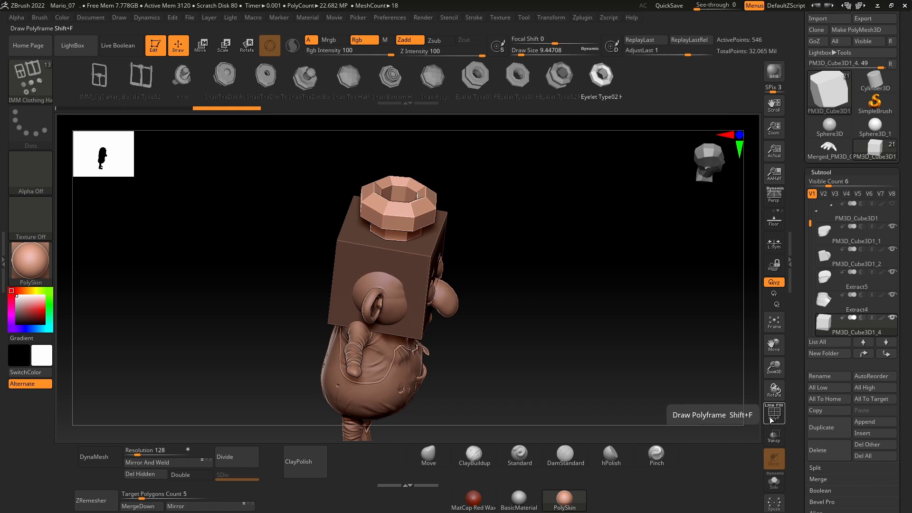
pyautogui.click(773, 415)
pyautogui.moveTo(618, 288); pyautogui.dragTo(552, 287)
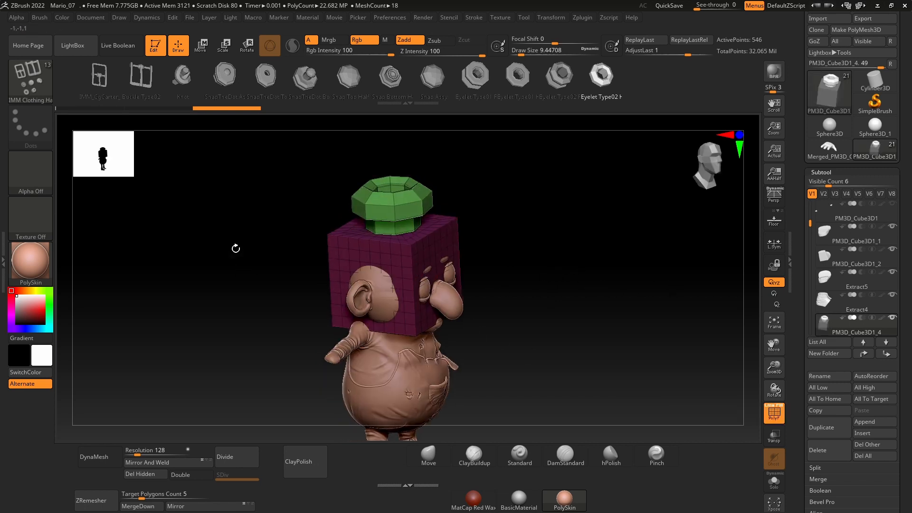
pyautogui.press(',')
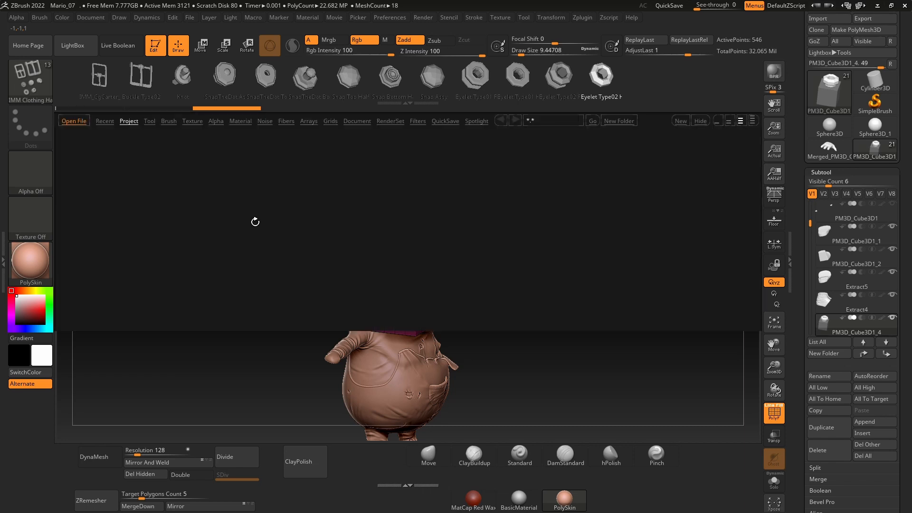
pyautogui.press(',')
pyautogui.click(422, 451)
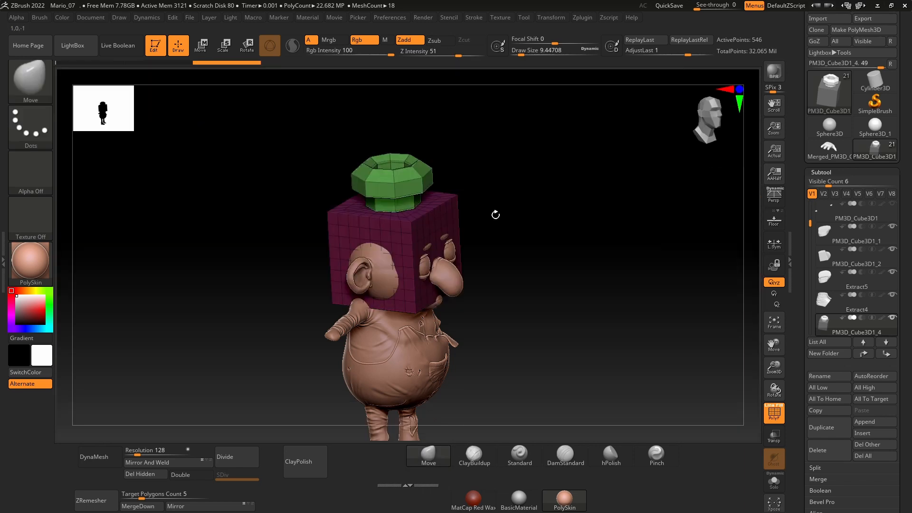
pyautogui.moveTo(495, 214); pyautogui.dragTo(494, 230)
pyautogui.keyDown('ctrl'); pyautogui.keyDown('shift'); pyautogui.click(421, 203); pyautogui.keyUp('shift'); pyautogui.keyUp('ctrl')
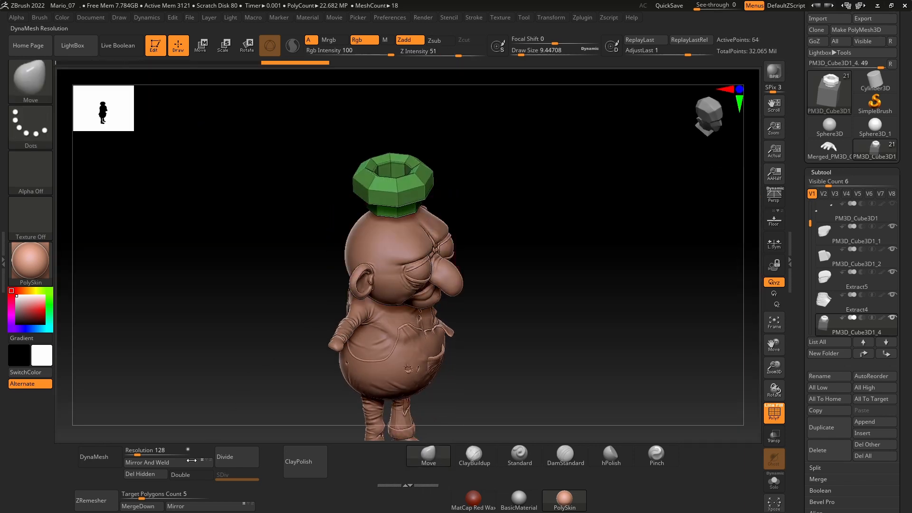
# Step: Move the eyelet down beside the shoe and scale it down
pyautogui.press('w')
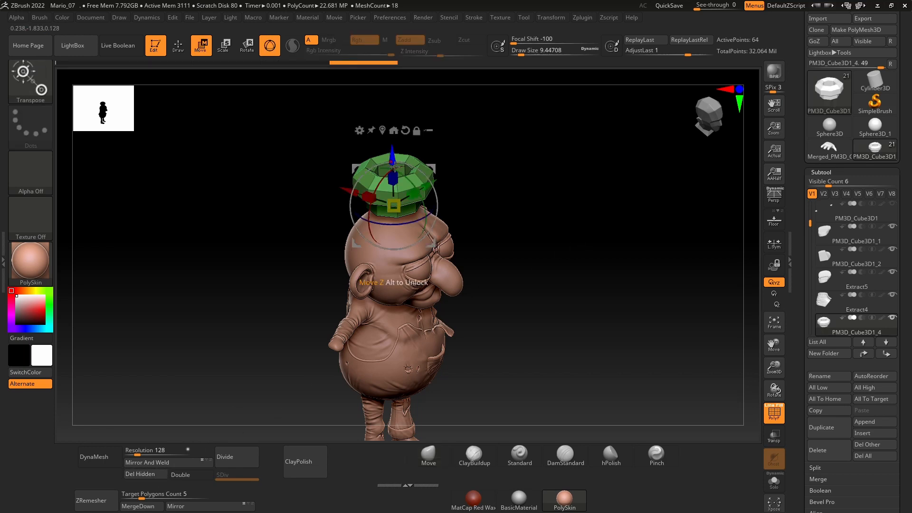
pyautogui.moveTo(395, 167); pyautogui.dragTo(399, 392)
pyautogui.keyDown('alt'); pyautogui.moveTo(503, 265); pyautogui.dragTo(500, 133); pyautogui.keyUp('alt')
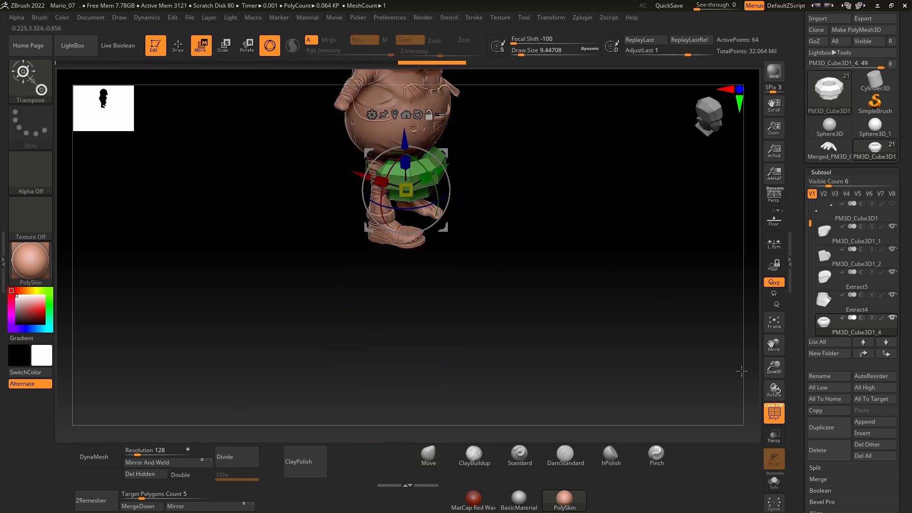
pyautogui.moveTo(774, 401); pyautogui.dragTo(765, 447)
pyautogui.moveTo(406, 190); pyautogui.dragTo(400, 271)
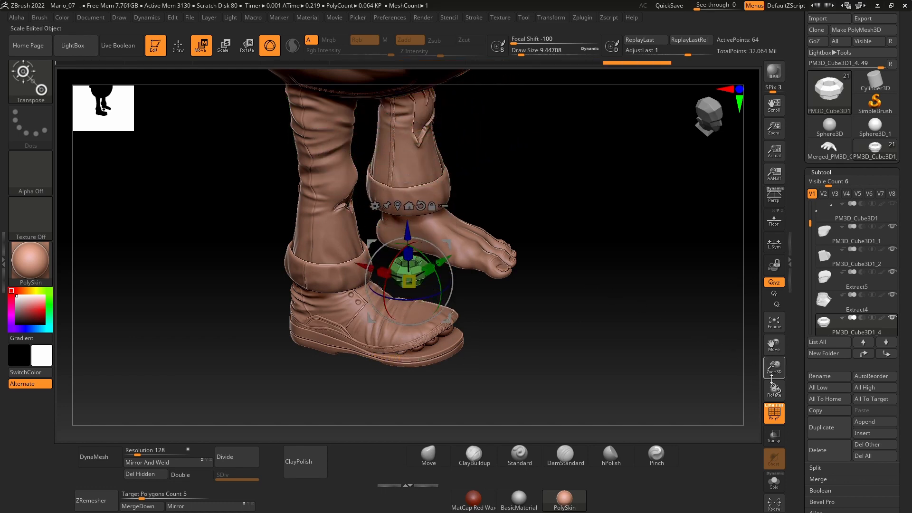
pyautogui.moveTo(771, 379); pyautogui.dragTo(767, 449)
pyautogui.moveTo(526, 312)
pyautogui.mouseDown()
pyautogui.moveTo(527, 328)
pyautogui.moveTo(516, 325)
pyautogui.mouseUp()
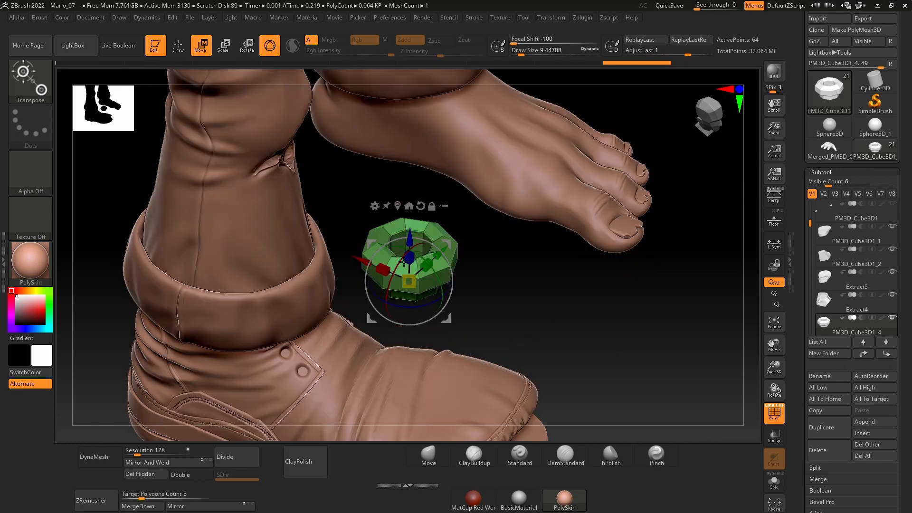
# Step: Move the eyelet onto the shoe's ankle panel and turn it towards the panel's surface
pyautogui.moveTo(445, 256); pyautogui.dragTo(331, 353)
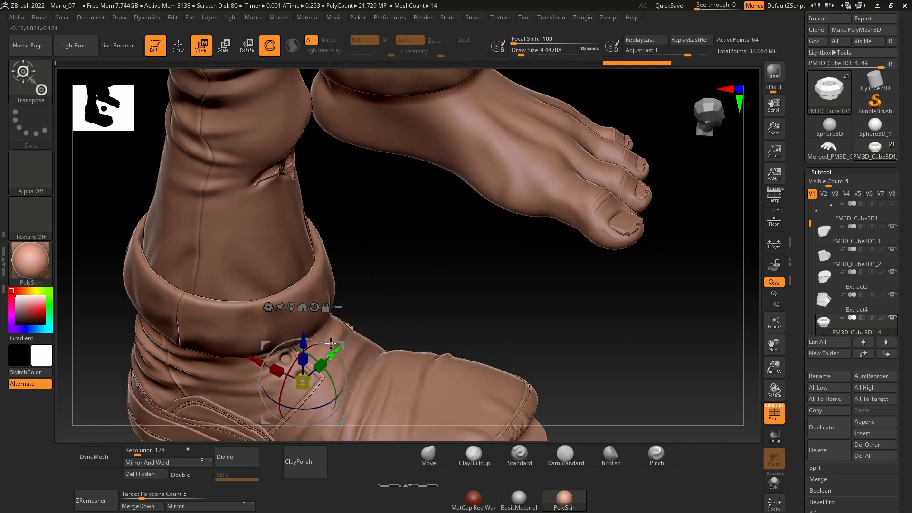
pyautogui.moveTo(433, 327); pyautogui.dragTo(314, 309)
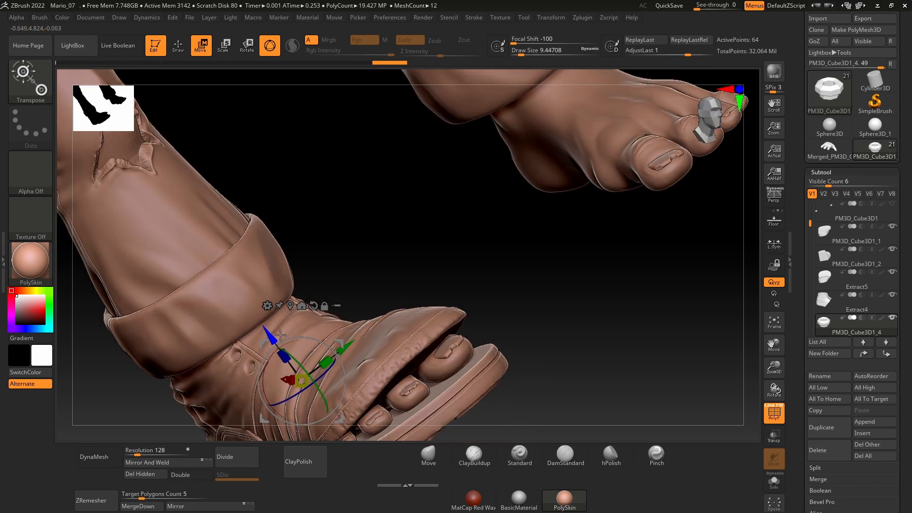
pyautogui.moveTo(248, 285); pyautogui.dragTo(466, 224)
pyautogui.keyDown('alt'); pyautogui.moveTo(380, 232); pyautogui.dragTo(364, 306); pyautogui.keyUp('alt')
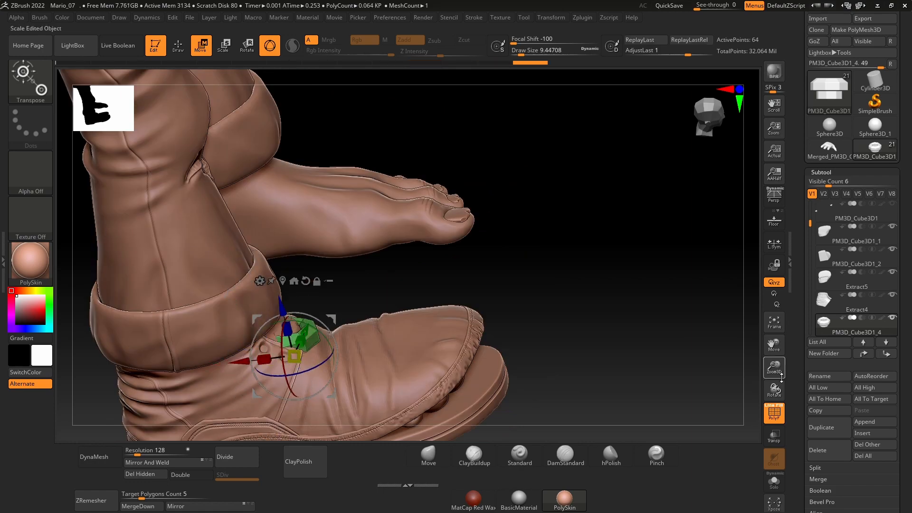
pyautogui.moveTo(774, 367); pyautogui.dragTo(773, 387)
pyautogui.moveTo(450, 214); pyautogui.dragTo(421, 294)
pyautogui.keyDown('alt'); pyautogui.moveTo(422, 295); pyautogui.dragTo(475, 228); pyautogui.keyUp('alt')
# Step: Scale and align the eyelet over the lower lace hole of the ankle panel
pyautogui.moveTo(403, 216); pyautogui.dragTo(403, 219)
pyautogui.moveTo(774, 389); pyautogui.dragTo(570, 309)
pyautogui.moveTo(381, 223); pyautogui.dragTo(373, 245)
pyautogui.moveTo(774, 389); pyautogui.dragTo(475, 323)
pyautogui.moveTo(684, 356); pyautogui.dragTo(665, 394)
pyautogui.moveTo(378, 239); pyautogui.dragTo(379, 240)
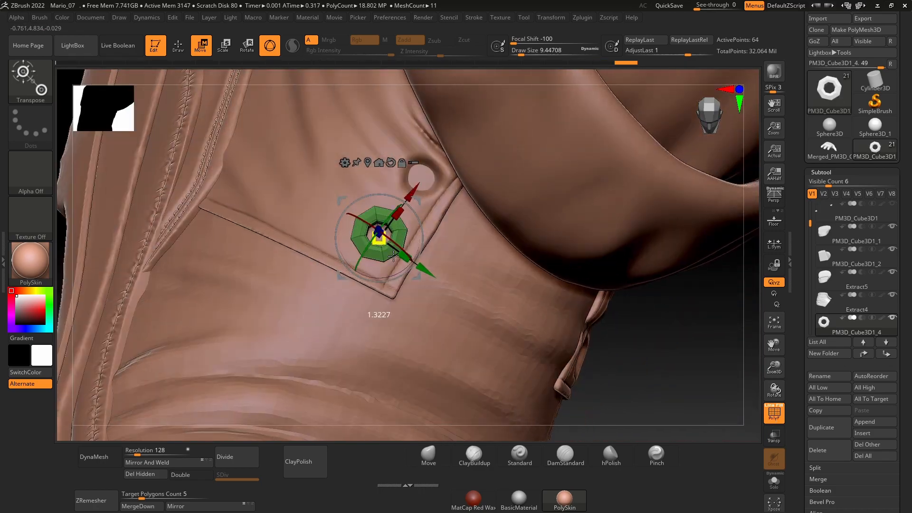
# Step: Duplicate the eyelet and place the copy over the upper hole of the same ankle panel
pyautogui.moveTo(688, 380); pyautogui.dragTo(664, 366)
pyautogui.hotkey('ctrl', 'shift', 'd')
pyautogui.moveTo(409, 195); pyautogui.dragTo(449, 138)
pyautogui.moveTo(674, 395); pyautogui.dragTo(617, 333)
pyautogui.keyDown('alt'); pyautogui.moveTo(237, 157); pyautogui.dragTo(237, 119); pyautogui.keyUp('alt')
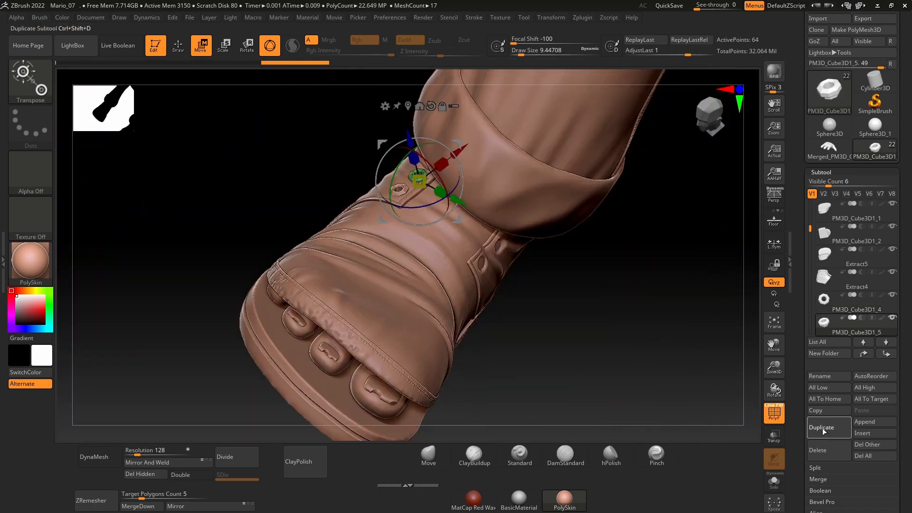
# Step: Duplicate the eyelet again and fit the copy over the lower hole of the opposite ankle panel
pyautogui.click(822, 429)
pyautogui.moveTo(417, 182); pyautogui.dragTo(523, 258)
pyautogui.moveTo(190, 190); pyautogui.dragTo(237, 247)
pyautogui.moveTo(332, 180); pyautogui.dragTo(392, 194)
pyautogui.moveTo(500, 271); pyautogui.dragTo(442, 383)
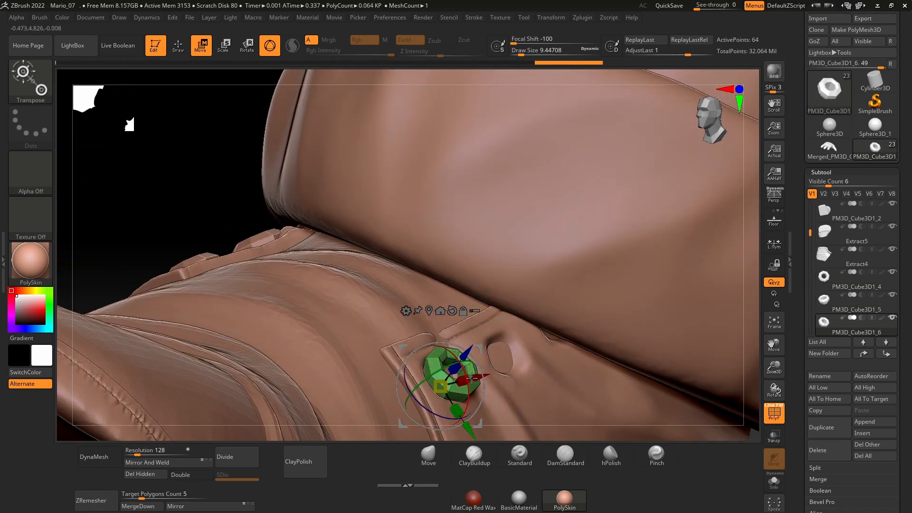
pyautogui.moveTo(200, 123); pyautogui.dragTo(204, 142)
pyautogui.keyDown('alt'); pyautogui.moveTo(204, 190); pyautogui.dragTo(205, 266); pyautogui.keyUp('alt')
# Step: Duplicate that eyelet and align the copy over the upper hole of the opposite ankle panel
pyautogui.click(828, 431)
pyautogui.moveTo(390, 241); pyautogui.dragTo(469, 140)
pyautogui.moveTo(744, 374); pyautogui.dragTo(702, 327)
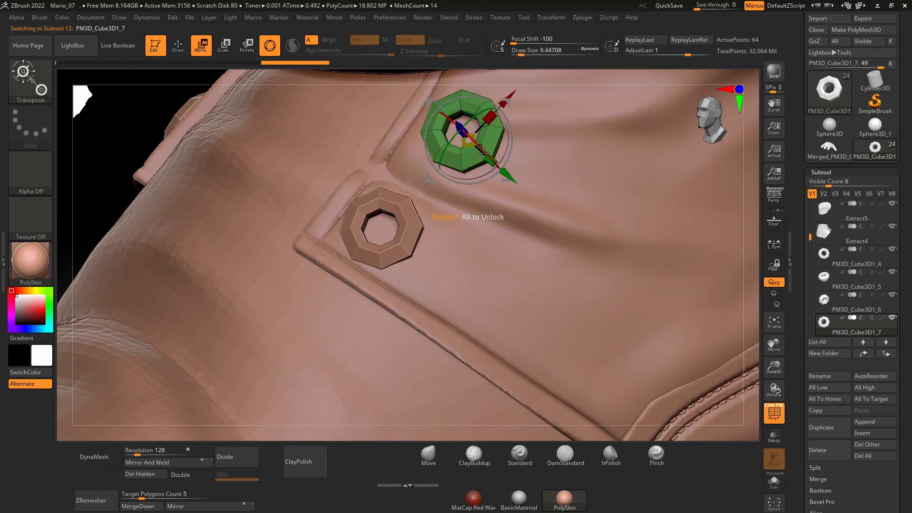
pyautogui.keyDown('alt'); pyautogui.moveTo(590, 380); pyautogui.dragTo(590, 334); pyautogui.keyUp('alt')
pyautogui.press('q')
pyautogui.keyDown('alt'); pyautogui.moveTo(295, 238); pyautogui.dragTo(295, 302); pyautogui.keyUp('alt')
pyautogui.moveTo(190, 301); pyautogui.dragTo(238, 285)
pyautogui.moveTo(274, 309)
pyautogui.keyDown('alt'); pyautogui.mouseDown()
pyautogui.moveTo(275, 271)
pyautogui.moveTo(332, 269)
pyautogui.mouseUp(); pyautogui.keyUp('alt')
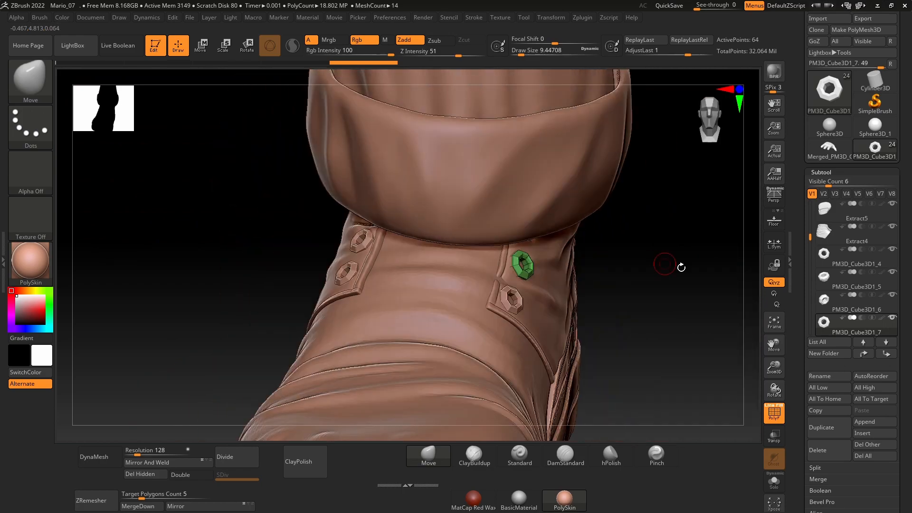
# Step: Select the first eyelet and merge the three copies below it into one subtool
pyautogui.moveTo(748, 280)
pyautogui.mouseDown()
pyautogui.moveTo(723, 287)
pyautogui.moveTo(755, 285)
pyautogui.mouseUp()
pyautogui.keyDown('alt'); pyautogui.click(374, 271); pyautogui.keyUp('alt')
pyautogui.moveTo(702, 270); pyautogui.dragTo(619, 361)
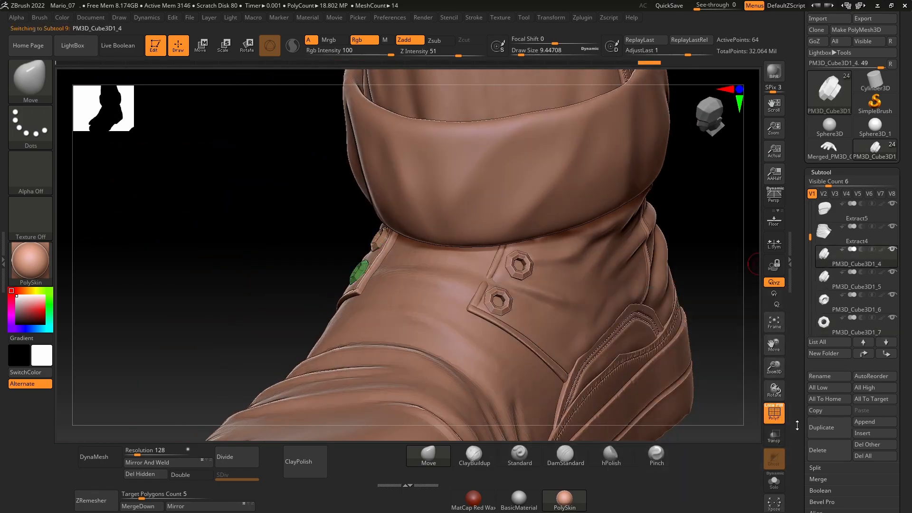
pyautogui.moveTo(797, 425); pyautogui.dragTo(797, 386)
pyautogui.click(142, 504)
pyautogui.click(141, 504)
pyautogui.click(141, 504)
pyautogui.moveTo(256, 308); pyautogui.dragTo(202, 320)
# Step: Group the merged eyelets into one polygroup, subdivide them twice and turn off the polyframe display
pyautogui.hotkey('ctrl', 'w')
pyautogui.keyDown('alt'); pyautogui.moveTo(617, 266); pyautogui.dragTo(570, 303); pyautogui.keyUp('alt')
pyautogui.hotkey('ctrl', 'd')
pyautogui.hotkey('ctrl', 'd')
pyautogui.hotkey('shift', 'f')
# Step: Isolate the shoe's sole and mask an inset area on the wide end of its underside with MaskPen
pyautogui.keyDown('alt'); pyautogui.click(564, 301); pyautogui.keyUp('alt')
pyautogui.moveTo(413, 299); pyautogui.dragTo(393, 375)
pyautogui.moveTo(622, 245); pyautogui.dragTo(677, 257)
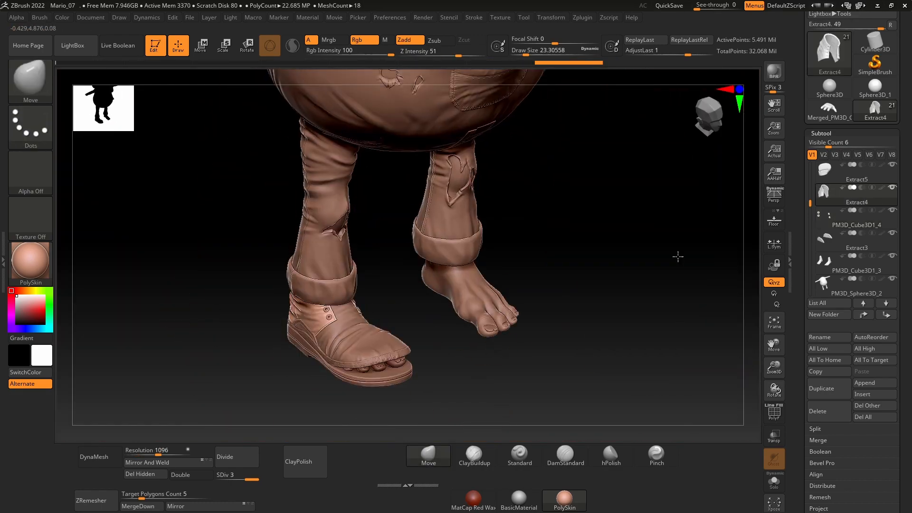
pyautogui.press('f')
pyautogui.keyDown('alt'); pyautogui.moveTo(537, 413); pyautogui.dragTo(522, 337); pyautogui.keyUp('alt')
pyautogui.keyDown('alt'); pyautogui.click(423, 326); pyautogui.keyUp('alt')
pyautogui.press('f')
pyautogui.moveTo(705, 323)
pyautogui.mouseDown()
pyautogui.moveTo(702, 275)
pyautogui.moveTo(665, 263)
pyautogui.moveTo(668, 232)
pyautogui.moveTo(612, 323)
pyautogui.mouseUp()
pyautogui.click(773, 482)
pyautogui.keyDown('ctrl'); pyautogui.moveTo(468, 213); pyautogui.dragTo(466, 269); pyautogui.keyUp('ctrl')
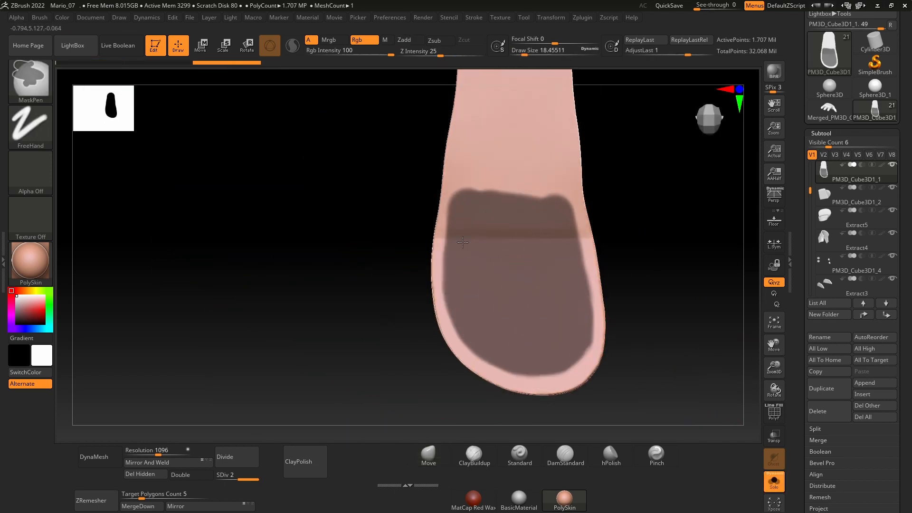
# Step: Tidy the mask's border on the wide end of the isolated sole with MaskPen and invert the mask
pyautogui.click(774, 481)
pyautogui.moveTo(299, 370)
pyautogui.mouseDown()
pyautogui.moveTo(298, 326)
pyautogui.moveTo(296, 363)
pyautogui.mouseUp()
pyautogui.click(774, 482)
pyautogui.keyDown('ctrl'); pyautogui.moveTo(458, 216); pyautogui.dragTo(455, 259); pyautogui.keyUp('ctrl')
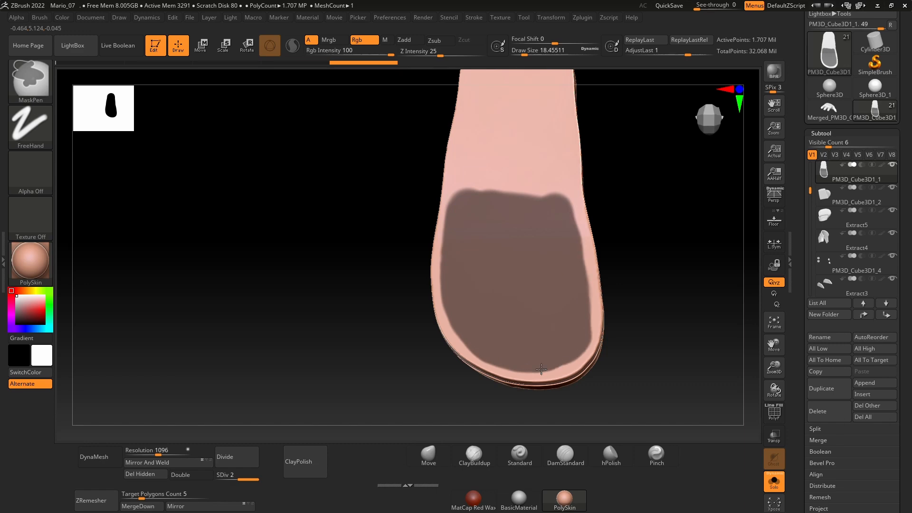
pyautogui.keyDown('ctrl'); pyautogui.moveTo(541, 369); pyautogui.dragTo(590, 310); pyautogui.keyUp('ctrl')
pyautogui.keyDown('ctrl'); pyautogui.click(637, 329); pyautogui.keyUp('ctrl')
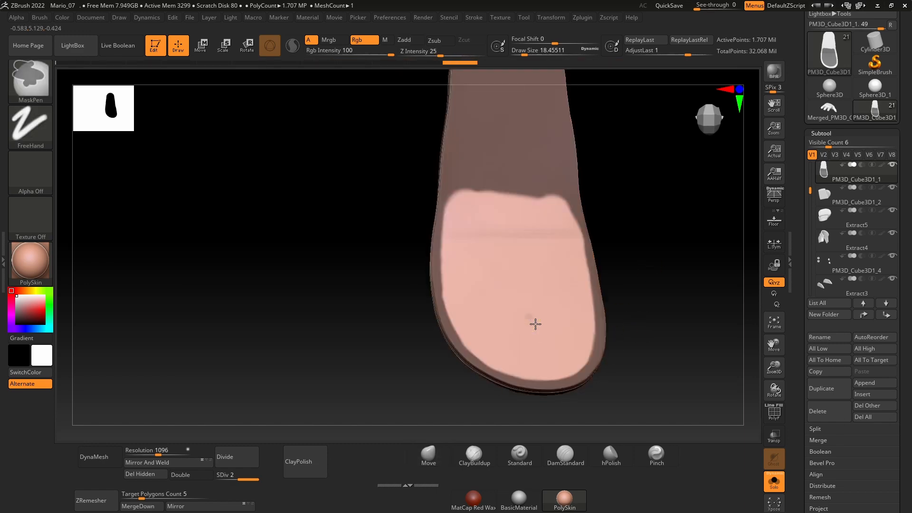
# Step: Shift the unmasked inset area to recess it within the sole's rim, with the whole character shown again
pyautogui.press('w')
pyautogui.click(774, 482)
pyautogui.moveTo(670, 351)
pyautogui.mouseDown()
pyautogui.moveTo(684, 309)
pyautogui.moveTo(662, 338)
pyautogui.moveTo(639, 316)
pyautogui.moveTo(594, 311)
pyautogui.mouseUp()
pyautogui.click(774, 481)
pyautogui.press('q')
pyautogui.click(774, 481)
pyautogui.click(774, 482)
pyautogui.press('space')
pyautogui.moveTo(664, 332); pyautogui.dragTo(661, 317)
pyautogui.press('space')
pyautogui.moveTo(597, 318); pyautogui.dragTo(588, 356)
pyautogui.hotkey('alt', 's')
pyautogui.moveTo(358, 332); pyautogui.dragTo(456, 363)
# Step: Select the foot inside the shoe and nudge it slightly so the toes rest on the sole
pyautogui.keyDown('alt'); pyautogui.click(531, 275); pyautogui.keyUp('alt')
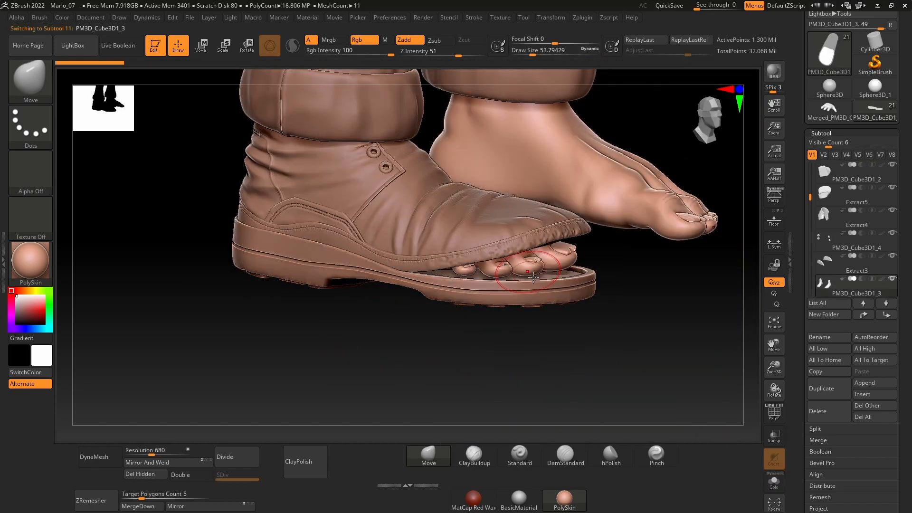
pyautogui.moveTo(584, 342); pyautogui.dragTo(618, 334)
pyautogui.press('w')
pyautogui.moveTo(378, 236); pyautogui.dragTo(379, 233)
pyautogui.moveTo(499, 356); pyautogui.dragTo(456, 373)
pyautogui.moveTo(424, 298); pyautogui.dragTo(426, 299)
pyautogui.press('q')
pyautogui.moveTo(584, 352)
pyautogui.mouseDown()
pyautogui.moveTo(605, 335)
pyautogui.moveTo(577, 363)
pyautogui.moveTo(545, 361)
pyautogui.moveTo(576, 350)
pyautogui.moveTo(573, 361)
pyautogui.mouseUp()
# Step: Select the shoe upper and set up ClayBuildup with a DragRect stroke and Alpha 60
pyautogui.keyDown('alt'); pyautogui.click(418, 256); pyautogui.keyUp('alt')
pyautogui.moveTo(577, 266)
pyautogui.mouseDown()
pyautogui.moveTo(569, 315)
pyautogui.moveTo(580, 273)
pyautogui.mouseUp()
pyautogui.press(',')
pyautogui.click(474, 456)
pyautogui.press(',')
pyautogui.click(30, 125)
pyautogui.click(129, 125)
pyautogui.click(31, 172)
pyautogui.click(448, 287)
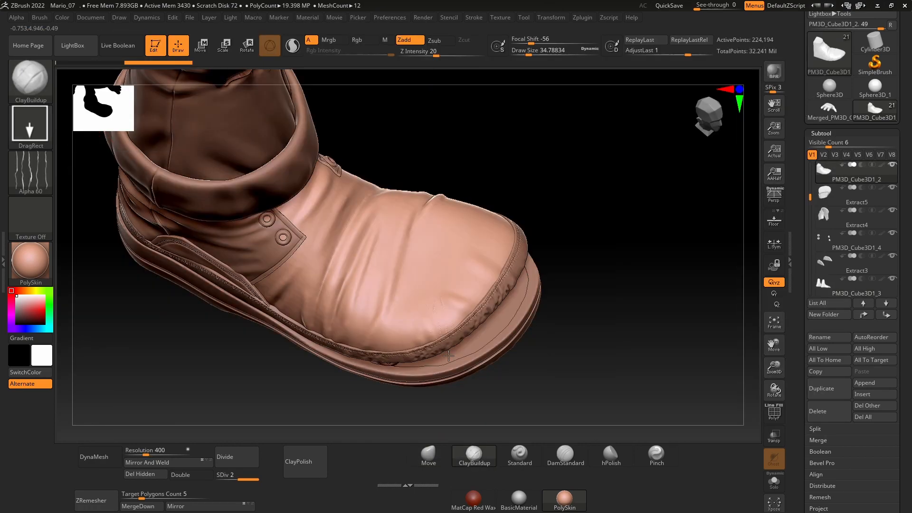
# Step: Try stamping Alpha 60 creases on the toe of the shoe upper at subdivision level 3
pyautogui.hotkey('ctrl', 'z')
pyautogui.keyDown('alt'); pyautogui.moveTo(570, 303); pyautogui.dragTo(551, 311); pyautogui.keyUp('alt')
pyautogui.press('d')
pyautogui.moveTo(444, 306); pyautogui.dragTo(456, 376)
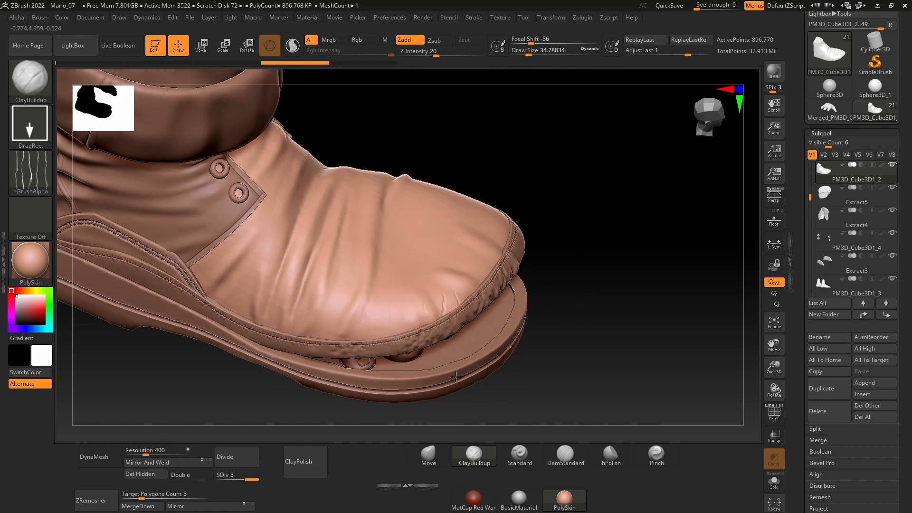
pyautogui.hotkey('ctrl', 'z')
pyautogui.hotkey('ctrl', 'z')
pyautogui.hotkey('ctrl', 'z')
pyautogui.moveTo(328, 401)
pyautogui.mouseDown()
pyautogui.moveTo(280, 375)
pyautogui.moveTo(304, 354)
pyautogui.mouseUp()
# Step: Stamp worn leather texture along the toe edge of the shoe upper with ClayBuildup and Alpha 07
pyautogui.click(31, 172)
pyautogui.click(30, 172)
pyautogui.click(407, 215)
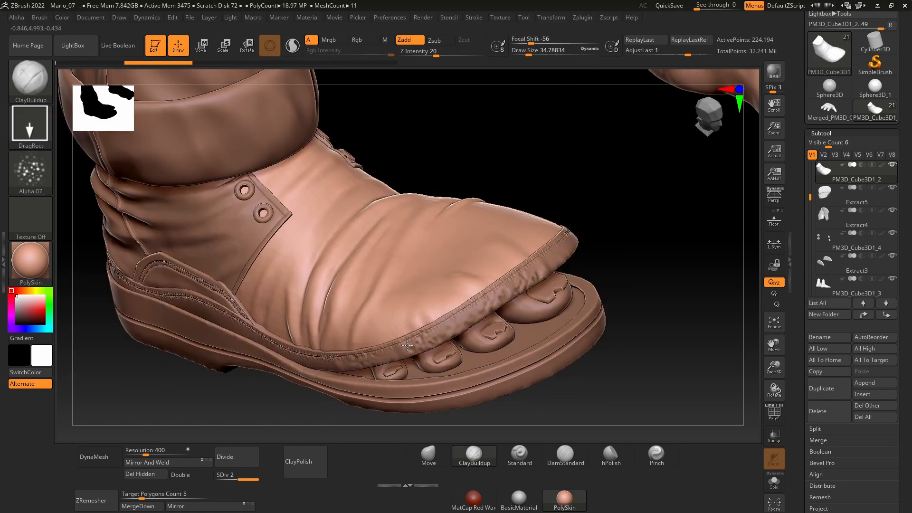
pyautogui.moveTo(584, 327); pyautogui.dragTo(554, 315)
pyautogui.moveTo(407, 345); pyautogui.dragTo(423, 369)
pyautogui.moveTo(336, 334); pyautogui.dragTo(354, 365)
pyautogui.moveTo(554, 266)
pyautogui.mouseDown()
pyautogui.moveTo(545, 298)
pyautogui.moveTo(560, 285)
pyautogui.mouseUp()
# Step: Stamp Alpha 08 over the toe of the shoe upper to add rough wear
pyautogui.click(31, 171)
pyautogui.click(438, 216)
pyautogui.moveTo(391, 364); pyautogui.dragTo(421, 414)
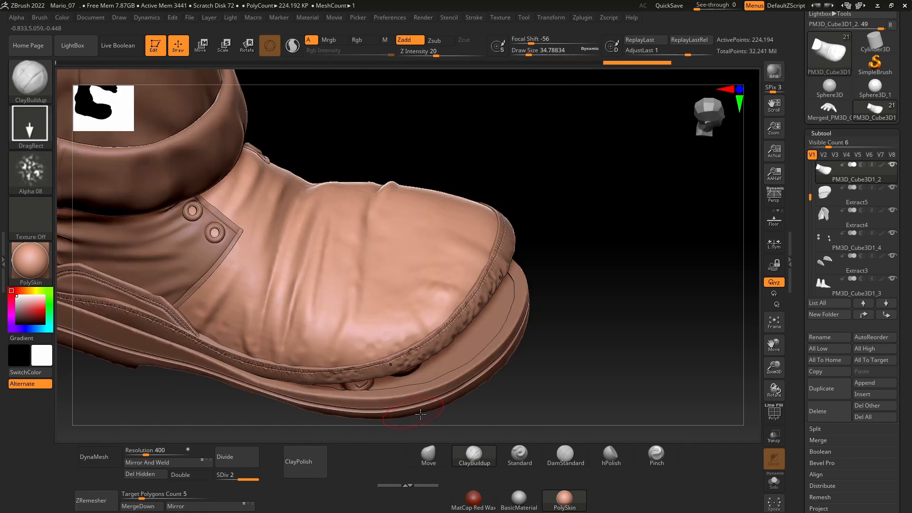
pyautogui.moveTo(594, 332); pyautogui.dragTo(536, 304)
pyautogui.moveTo(504, 310); pyautogui.dragTo(523, 326)
pyautogui.moveTo(618, 332); pyautogui.dragTo(580, 309)
pyautogui.click(30, 172)
pyautogui.moveTo(213, 332)
pyautogui.mouseDown()
pyautogui.moveTo(256, 327)
pyautogui.moveTo(291, 366)
pyautogui.moveTo(280, 359)
pyautogui.mouseUp()
pyautogui.click(590, 241)
pyautogui.hotkey('ctrl', 'z')
pyautogui.hotkey('ctrl', 'z')
# Step: Nudge the ankle panel area slightly with the Move brush and select the Extract3 side panels
pyautogui.moveTo(617, 309)
pyautogui.mouseDown()
pyautogui.moveTo(586, 287)
pyautogui.moveTo(613, 281)
pyautogui.mouseUp()
pyautogui.click(428, 456)
pyautogui.keyDown('alt'); pyautogui.click(335, 175); pyautogui.keyUp('alt')
pyautogui.moveTo(342, 201); pyautogui.dragTo(343, 198)
pyautogui.keyDown('alt'); pyautogui.click(247, 152); pyautogui.keyUp('alt')
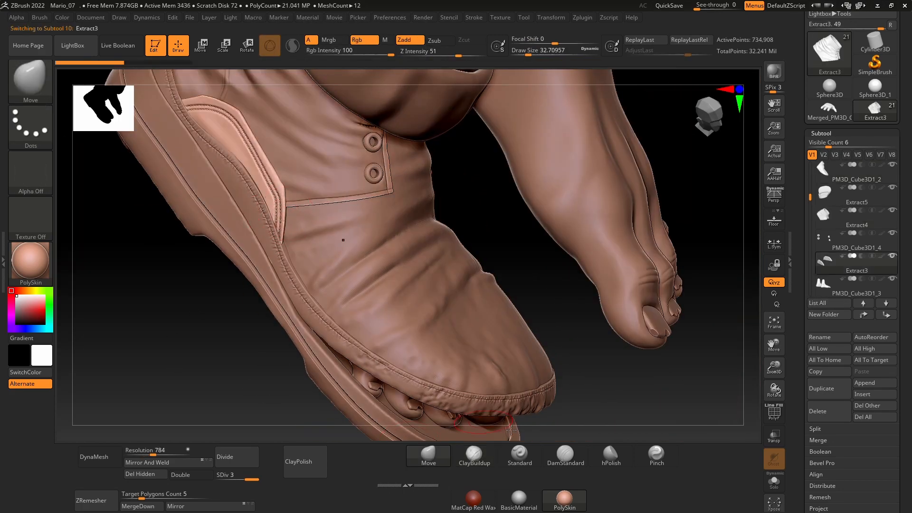
# Step: Turn on the polyframe display and select the shoe parts in turn to check their polygroups
pyautogui.hotkey('shift', 'f')
pyautogui.keyDown('alt'); pyautogui.click(456, 400); pyautogui.keyUp('alt')
pyautogui.keyDown('alt'); pyautogui.click(299, 357); pyautogui.keyUp('alt')
pyautogui.keyDown('alt'); pyautogui.click(380, 284); pyautogui.keyUp('alt')
pyautogui.keyDown('alt'); pyautogui.click(373, 180); pyautogui.keyUp('alt')
pyautogui.moveTo(589, 351)
pyautogui.mouseDown()
pyautogui.moveTo(546, 285)
pyautogui.moveTo(527, 285)
pyautogui.moveTo(589, 299)
pyautogui.mouseUp()
pyautogui.keyDown('alt'); pyautogui.click(333, 285); pyautogui.keyUp('alt')
# Step: Isolate the sole and refine its recessed toe area with the Move brush
pyautogui.moveTo(675, 62); pyautogui.dragTo(531, 66)
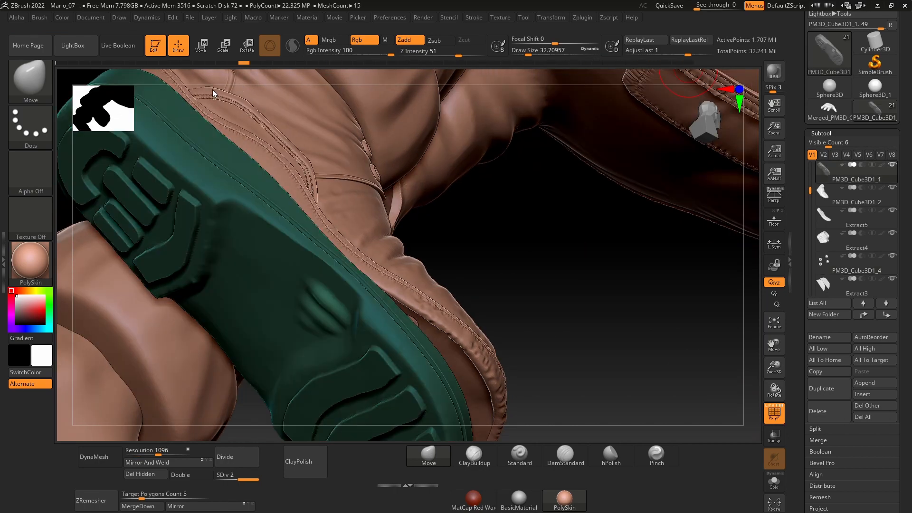
pyautogui.moveTo(212, 94)
pyautogui.mouseDown()
pyautogui.moveTo(176, 91)
pyautogui.moveTo(221, 88)
pyautogui.mouseUp()
pyautogui.click(774, 503)
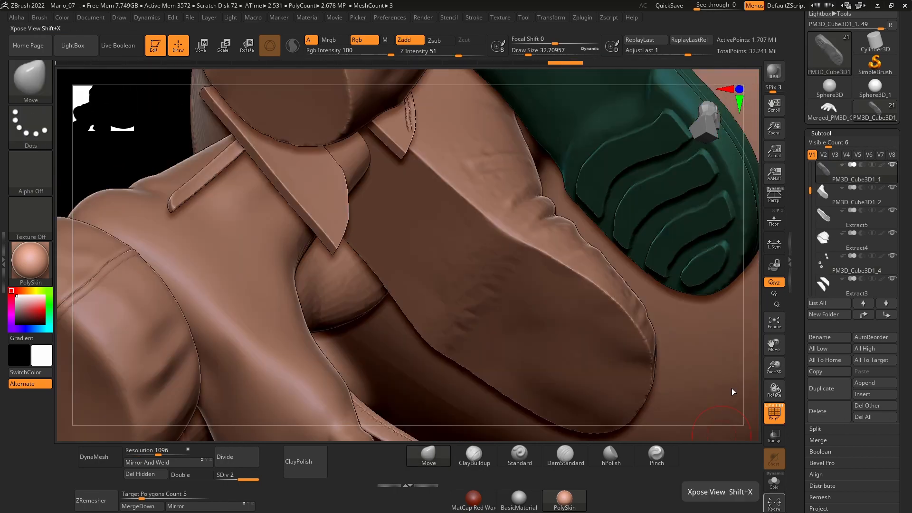
pyautogui.click(774, 481)
pyautogui.moveTo(589, 375)
pyautogui.mouseDown()
pyautogui.moveTo(550, 358)
pyautogui.moveTo(521, 266)
pyautogui.mouseUp()
pyautogui.press('w')
pyautogui.press('q')
pyautogui.keyDown('alt'); pyautogui.moveTo(211, 367); pyautogui.dragTo(217, 306); pyautogui.keyUp('alt')
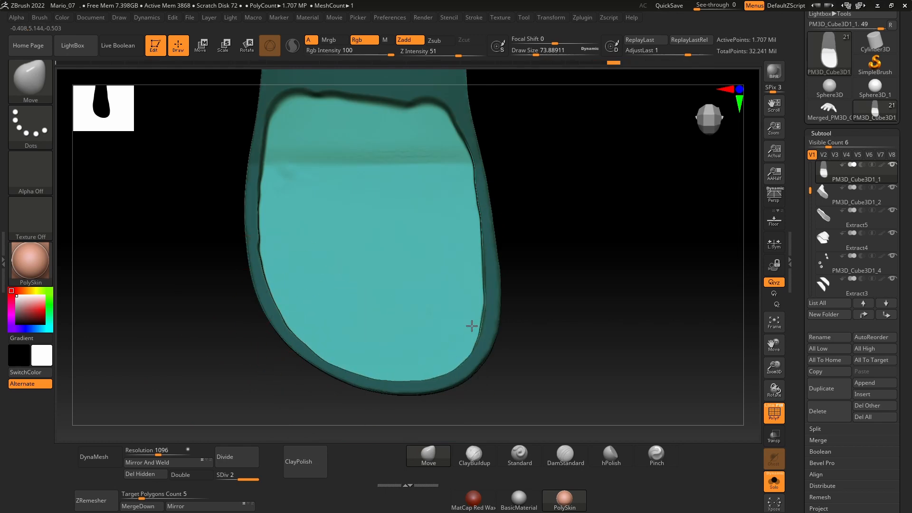
pyautogui.moveTo(472, 326)
pyautogui.mouseDown()
pyautogui.moveTo(480, 258)
pyautogui.moveTo(566, 260)
pyautogui.mouseUp()
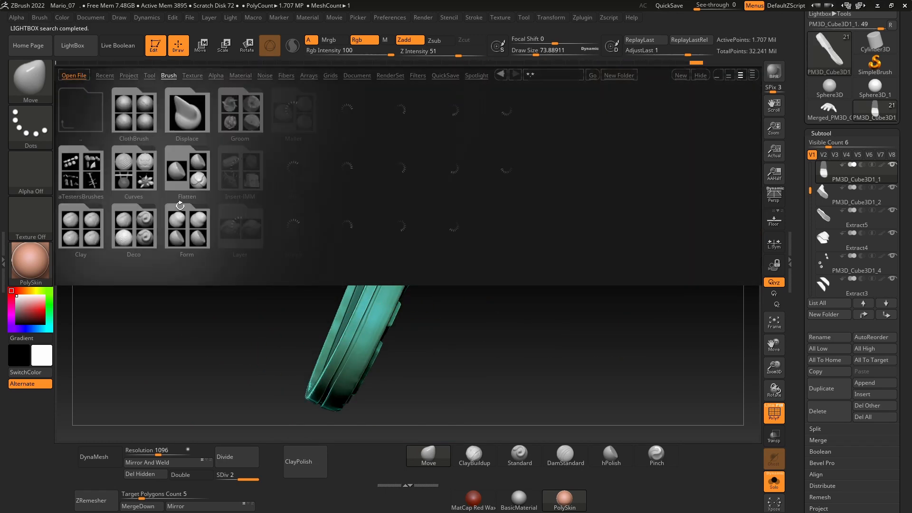
# Step: Load the Bobble1 brush from LightBox and try it on the side of the isolated sole
pyautogui.doubleClick(285, 214)
pyautogui.doubleClick(81, 170)
pyautogui.press('space')
pyautogui.moveTo(474, 293)
pyautogui.mouseDown()
pyautogui.moveTo(409, 299)
pyautogui.moveTo(421, 286)
pyautogui.mouseUp()
pyautogui.press('space')
pyautogui.moveTo(468, 285); pyautogui.dragTo(475, 281)
pyautogui.click(474, 17)
pyautogui.press('space')
pyautogui.moveTo(411, 334); pyautogui.dragTo(418, 334)
pyautogui.moveTo(354, 358)
pyautogui.mouseDown()
pyautogui.moveTo(392, 275)
pyautogui.moveTo(421, 272)
pyautogui.mouseUp()
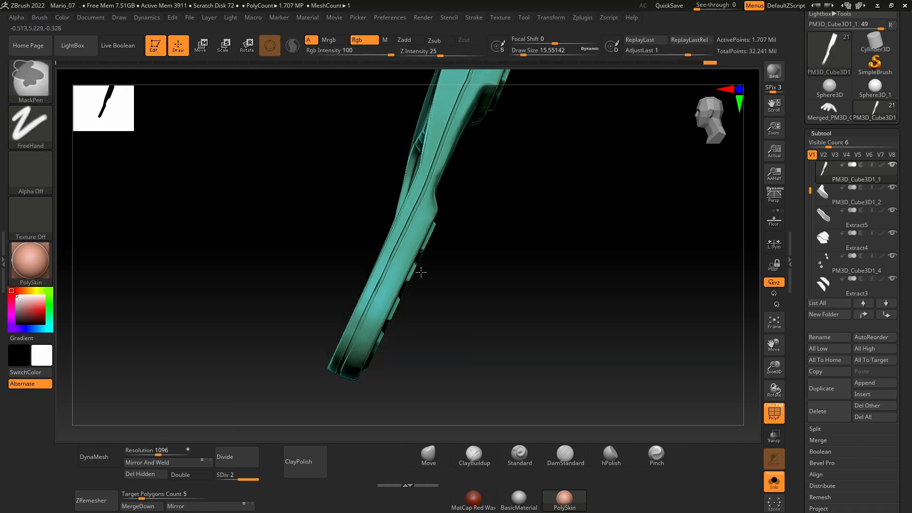
# Step: Show all subtools again, return to the Move brush and select the Extract3 side panels
pyautogui.click(774, 482)
pyautogui.moveTo(475, 328)
pyautogui.mouseDown()
pyautogui.moveTo(440, 334)
pyautogui.moveTo(395, 377)
pyautogui.moveTo(367, 344)
pyautogui.mouseUp()
pyautogui.click(30, 80)
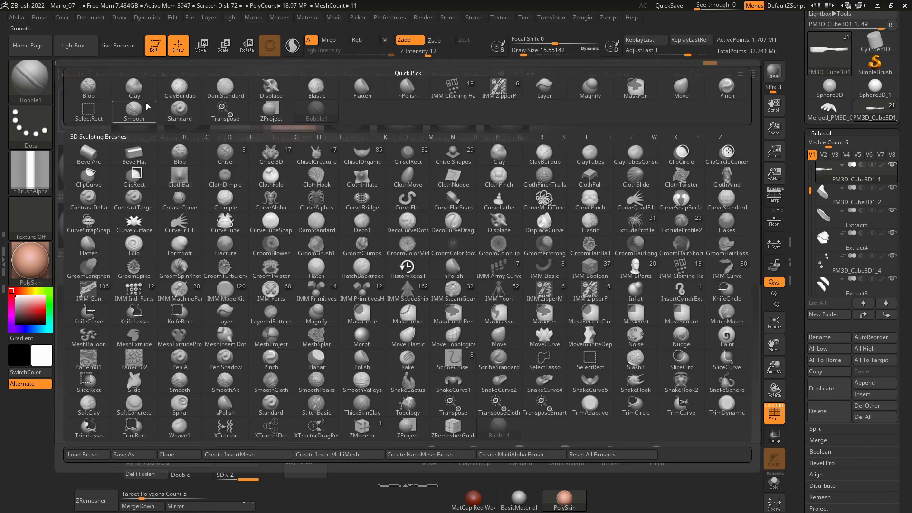
pyautogui.click(428, 455)
pyautogui.moveTo(204, 218); pyautogui.dragTo(252, 216)
pyautogui.keyDown('alt'); pyautogui.click(336, 199); pyautogui.keyUp('alt')
pyautogui.keyDown('alt'); pyautogui.click(281, 266); pyautogui.keyUp('alt')
pyautogui.moveTo(703, 347)
pyautogui.mouseDown()
pyautogui.moveTo(579, 346)
pyautogui.moveTo(707, 354)
pyautogui.mouseUp()
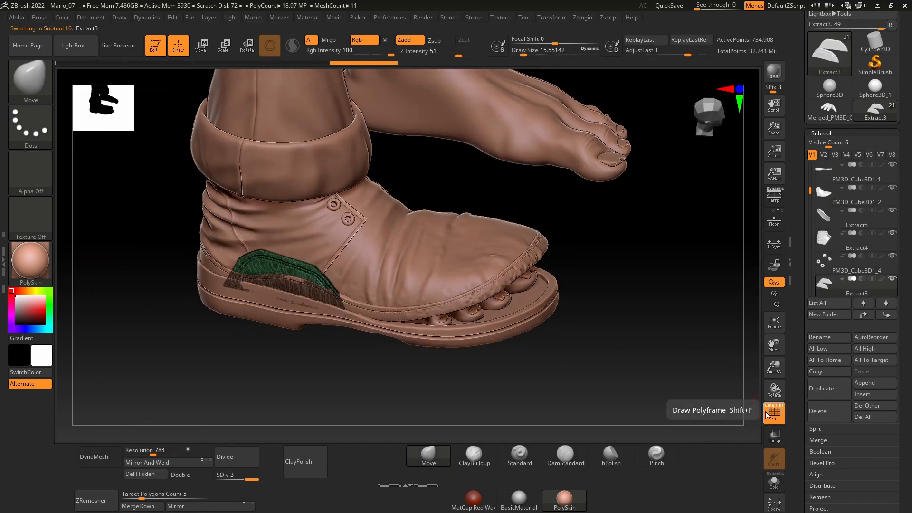
# Step: Delete the lower subdivision levels of the shoe's upper, panels, eyelets and sole
pyautogui.click(821, 133)
pyautogui.click(823, 144)
pyautogui.keyDown('alt'); pyautogui.click(451, 262); pyautogui.keyUp('alt')
pyautogui.keyDown('alt'); pyautogui.click(290, 228); pyautogui.keyUp('alt')
pyautogui.keyDown('alt'); pyautogui.click(418, 257); pyautogui.keyUp('alt')
pyautogui.keyDown('alt'); pyautogui.click(348, 219); pyautogui.keyUp('alt')
pyautogui.keyDown('alt'); pyautogui.click(380, 326); pyautogui.keyUp('alt')
pyautogui.keyDown('alt'); pyautogui.click(285, 267); pyautogui.keyUp('alt')
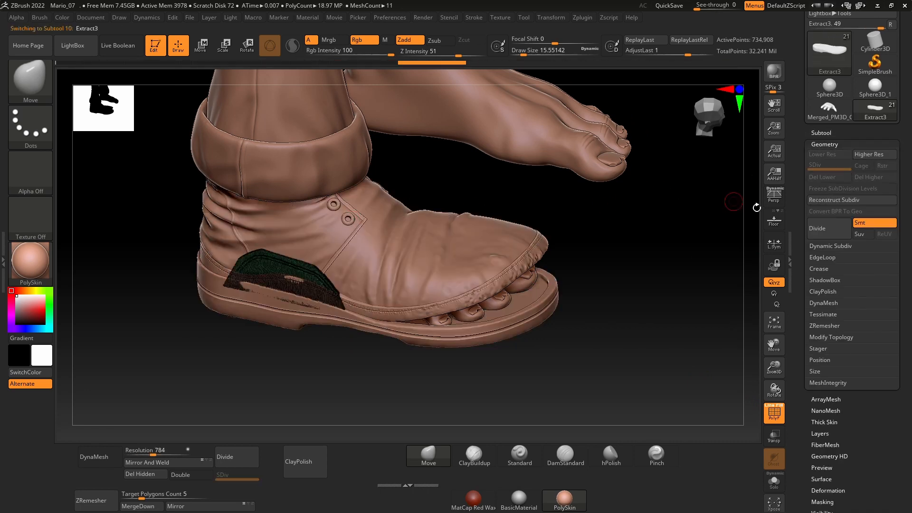
pyautogui.moveTo(757, 208); pyautogui.dragTo(675, 208)
pyautogui.keyDown('alt'); pyautogui.click(418, 306); pyautogui.keyUp('alt')
pyautogui.click(815, 177)
# Step: Merge the sole, upper, ankle panels, eyelets and side panels down into one shoe subtool
pyautogui.click(820, 133)
pyautogui.click(823, 179)
pyautogui.click(825, 255)
pyautogui.click(827, 301)
pyautogui.click(826, 324)
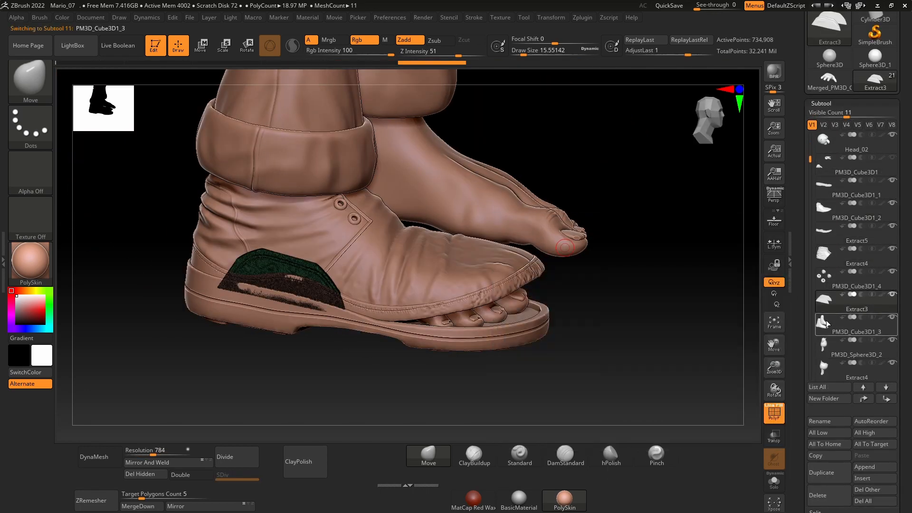
pyautogui.click(123, 505)
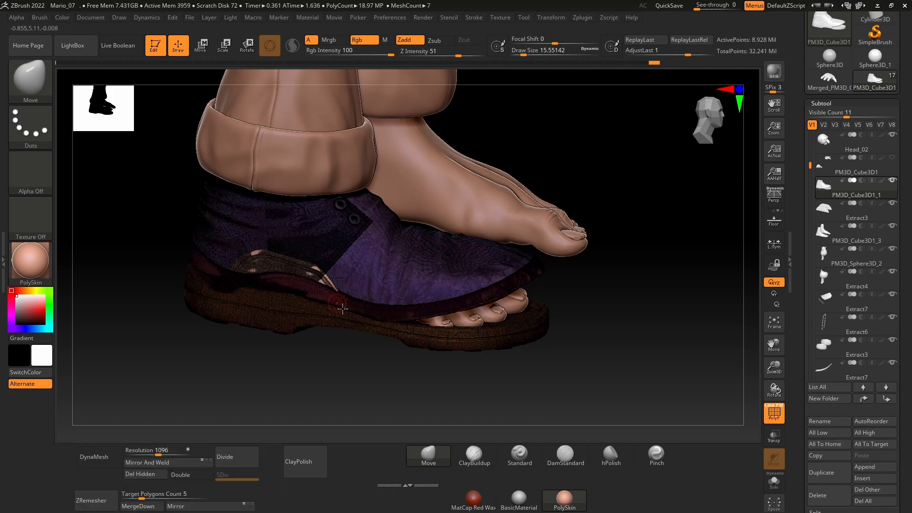
pyautogui.moveTo(227, 376); pyautogui.dragTo(178, 383)
# Step: Turn off the polyframe display and isolate the merged shoe to inspect it from several sides
pyautogui.click(773, 418)
pyautogui.moveTo(631, 327); pyautogui.dragTo(625, 253)
pyautogui.click(772, 423)
pyautogui.click(774, 481)
pyautogui.moveTo(546, 353); pyautogui.dragTo(627, 356)
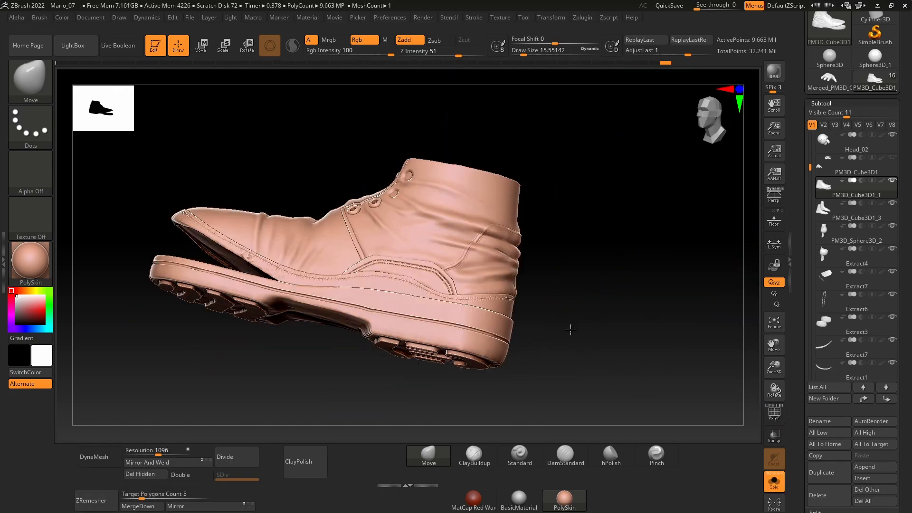
# Step: Show the whole character again and stamp more worn texture on the merged shoe with ClayBuildup
pyautogui.click(776, 484)
pyautogui.moveTo(468, 388); pyautogui.dragTo(664, 340)
pyautogui.click(465, 453)
pyautogui.moveTo(546, 251)
pyautogui.mouseDown()
pyautogui.moveTo(563, 267)
pyautogui.moveTo(593, 347)
pyautogui.moveTo(665, 332)
pyautogui.moveTo(570, 328)
pyautogui.mouseUp()
pyautogui.keyDown('alt'); pyautogui.moveTo(517, 275); pyautogui.dragTo(570, 295); pyautogui.keyUp('alt')
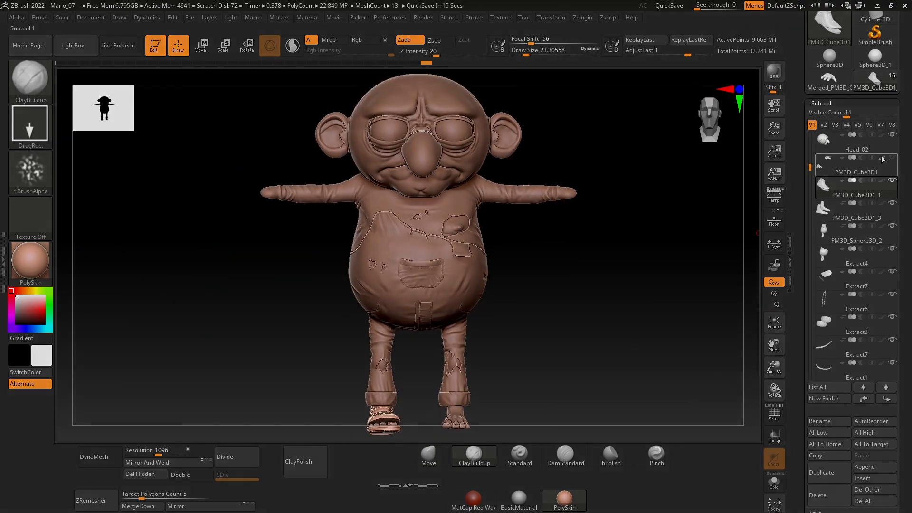
pyautogui.moveTo(547, 217); pyautogui.dragTo(525, 309)
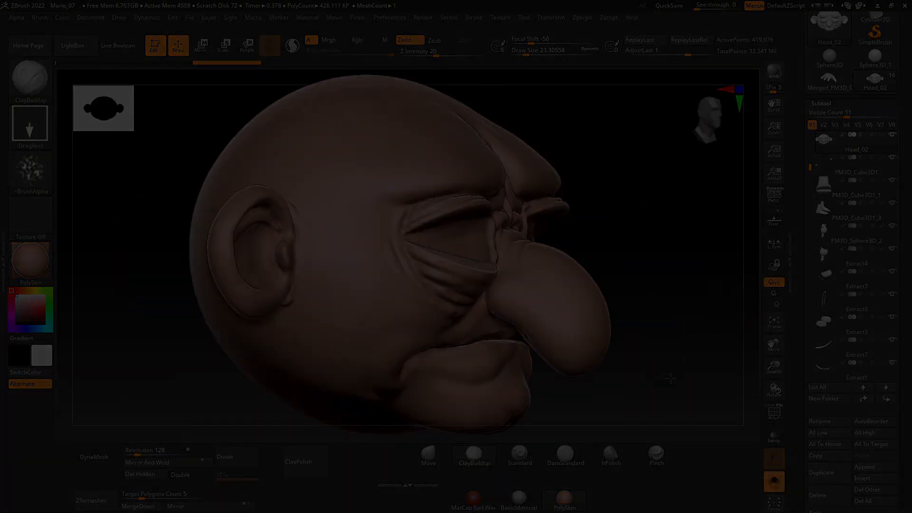